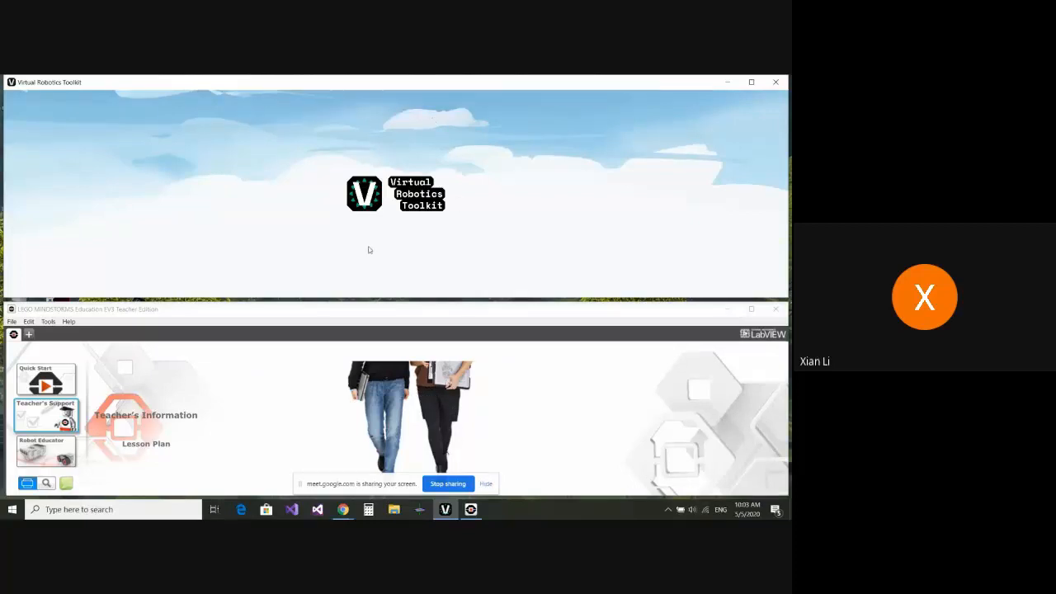
- Launch the VRT simulator and browse its EV3 challenge projects
mouse_move(439, 197)
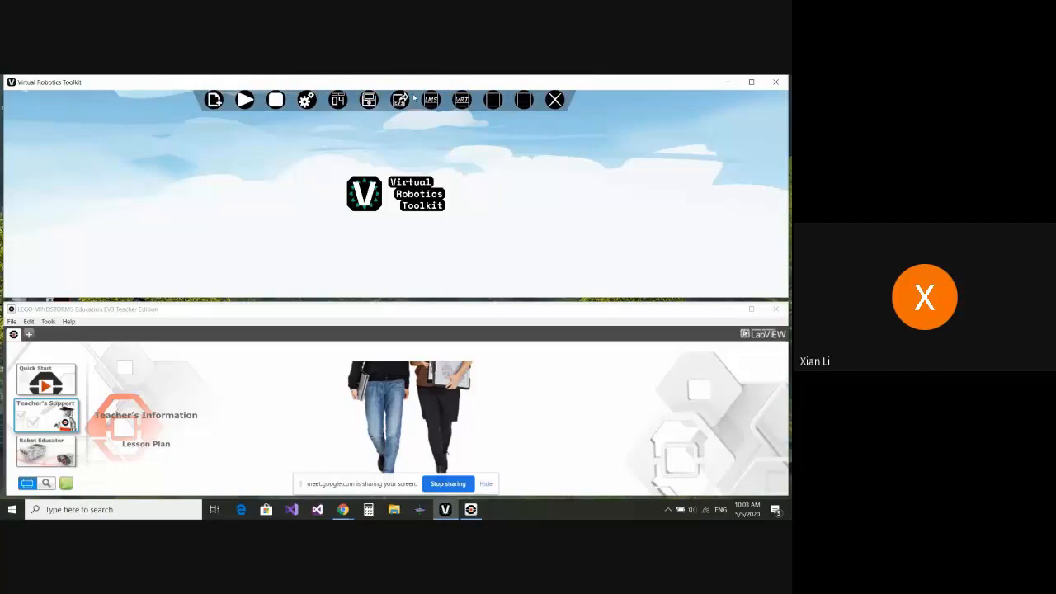
click(463, 100)
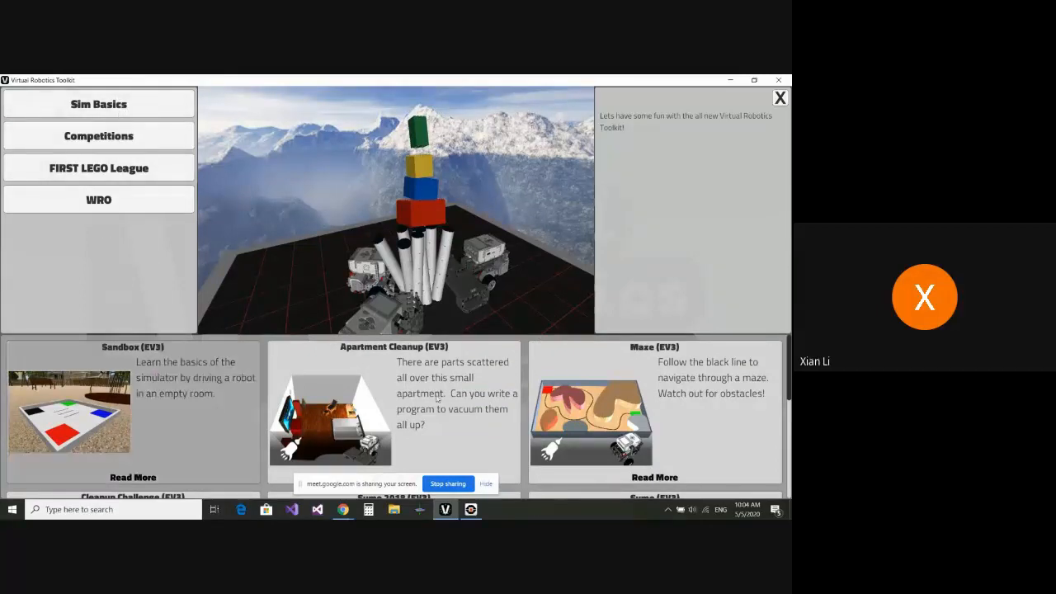
scroll(477, 452, down, 1)
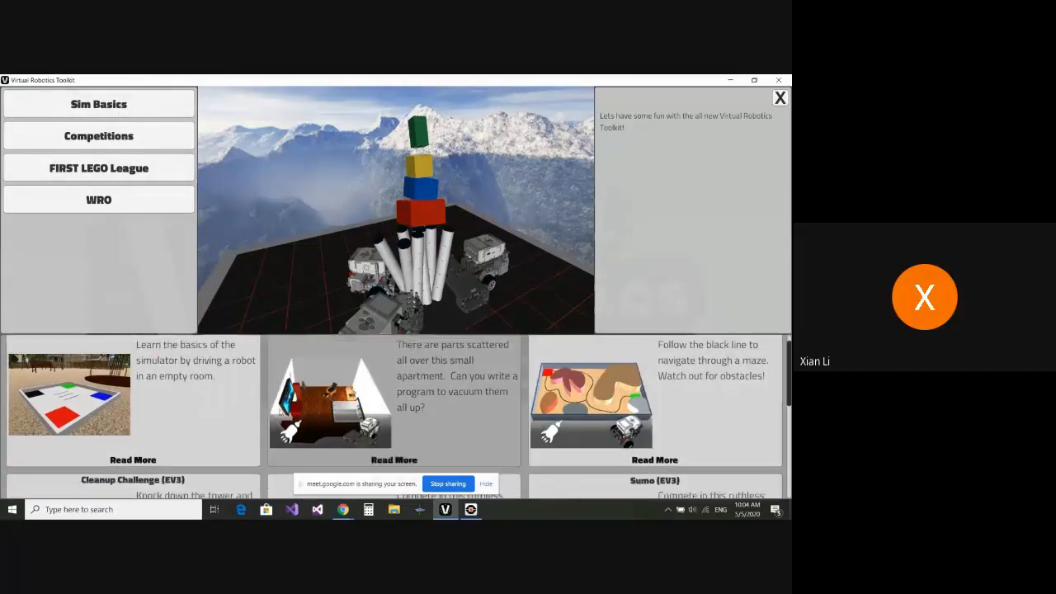
scroll(293, 408, down, 5)
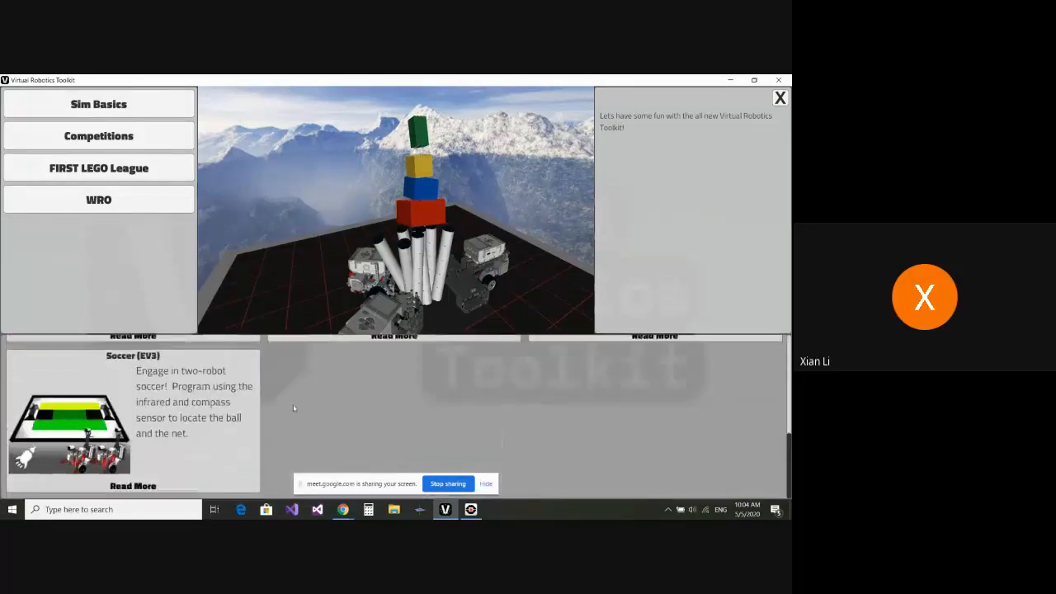
scroll(293, 407, up, 6)
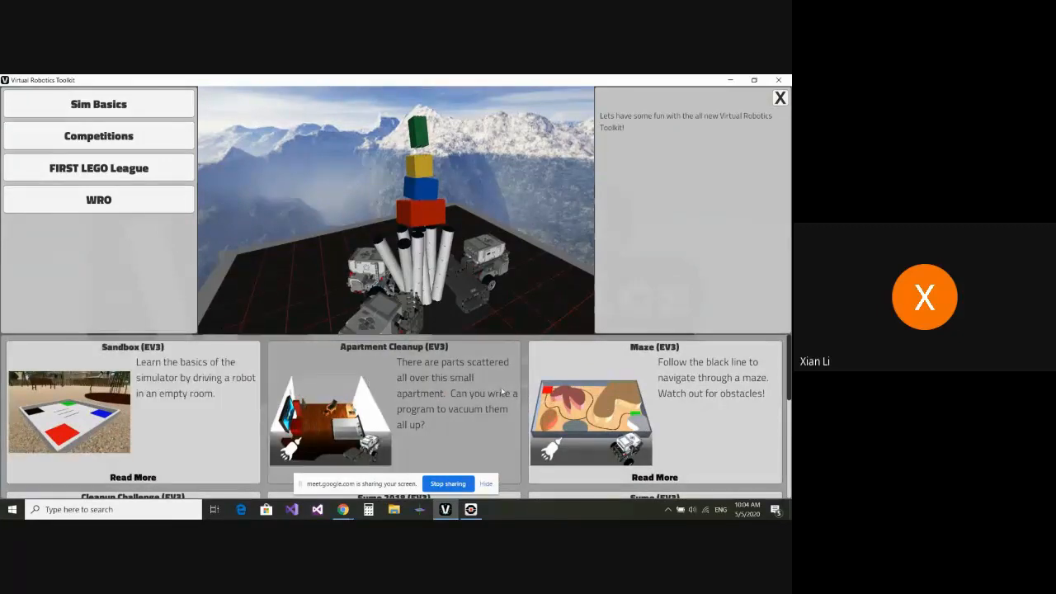
scroll(468, 390, down, 3)
scroll(247, 397, up, 3)
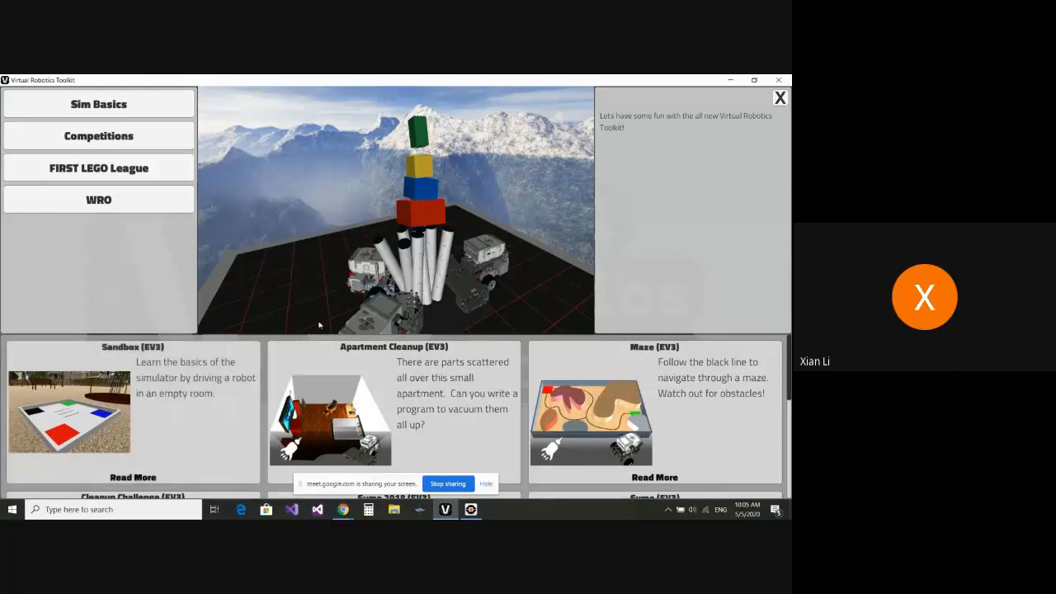
- Create a project named Sandbox (EV3) from the Sandbox (EV3) challenge, overwriting the saved project instead of continuing it
click(163, 404)
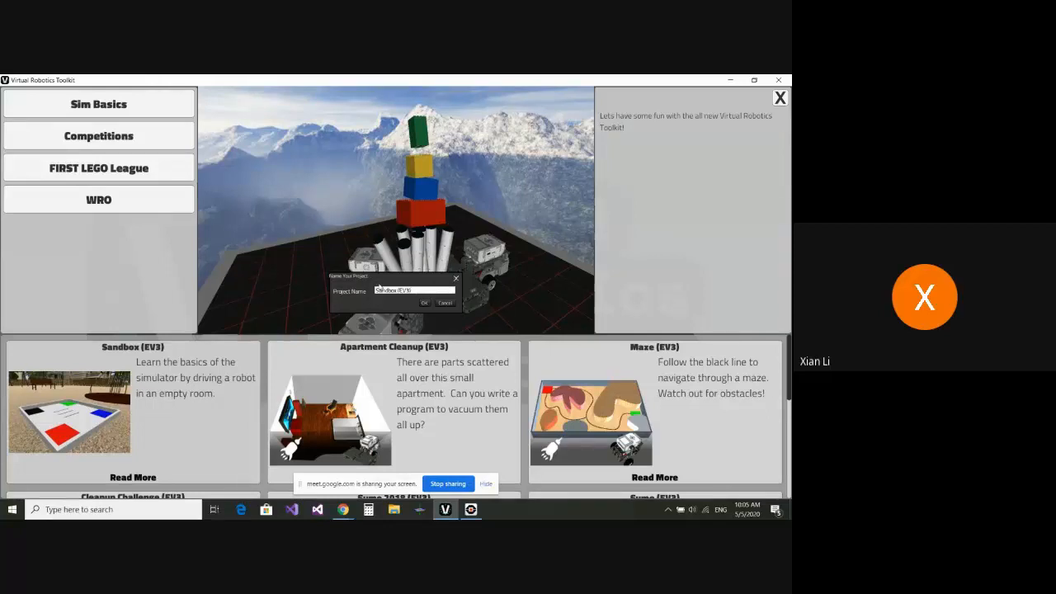
click(425, 305)
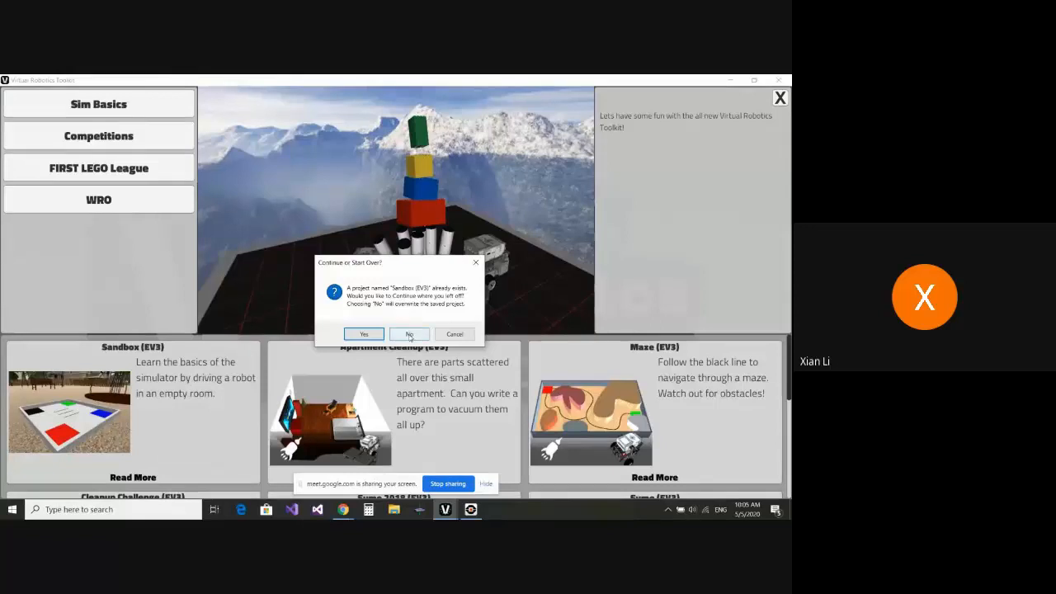
click(410, 335)
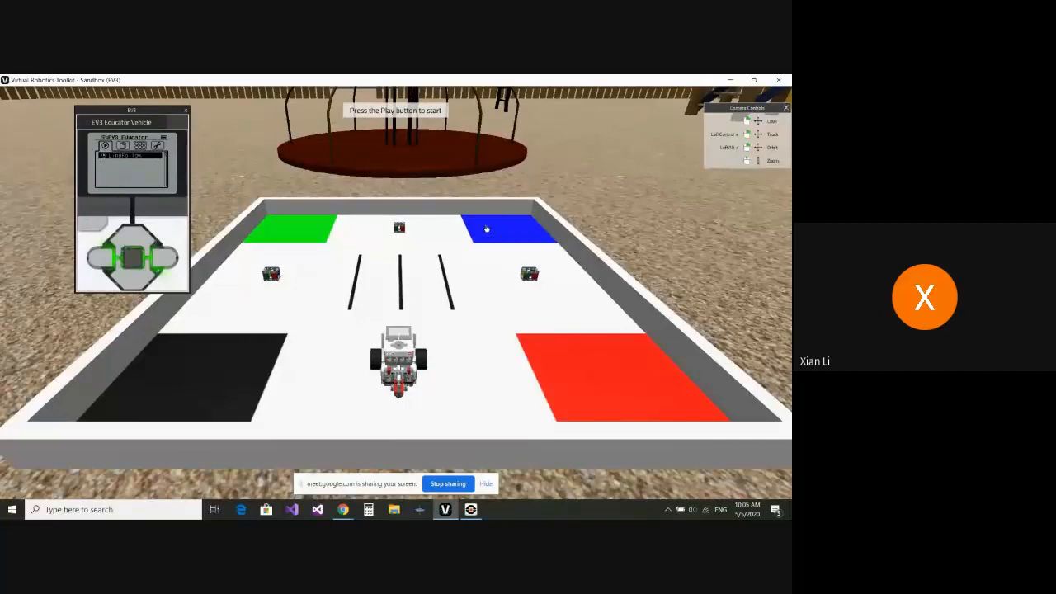
- Close the EV3 brick window and switch to Advanced View, dismissing its tips
scroll(487, 230, down, 4)
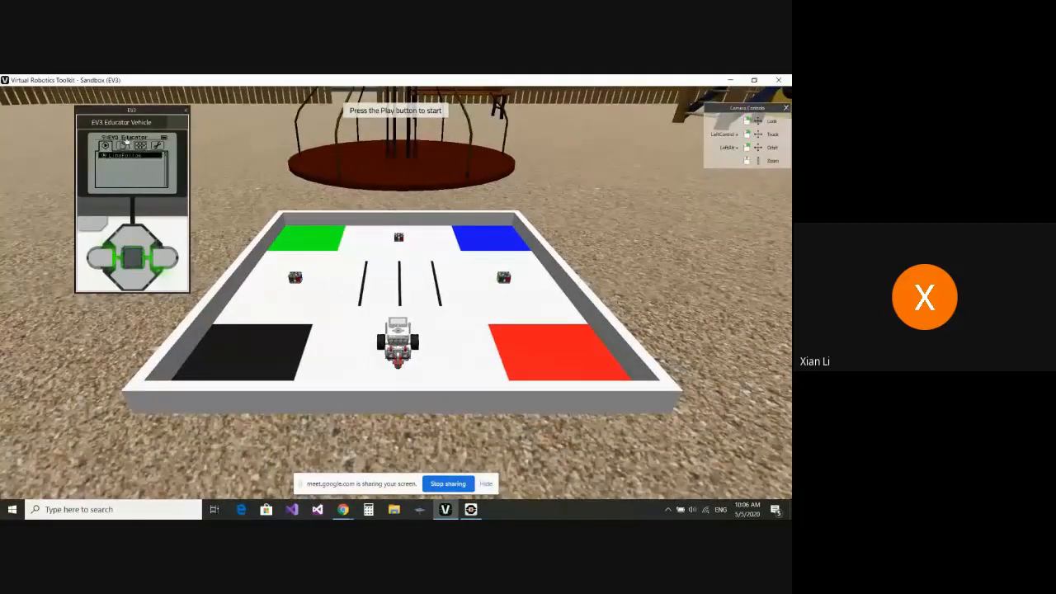
click(186, 111)
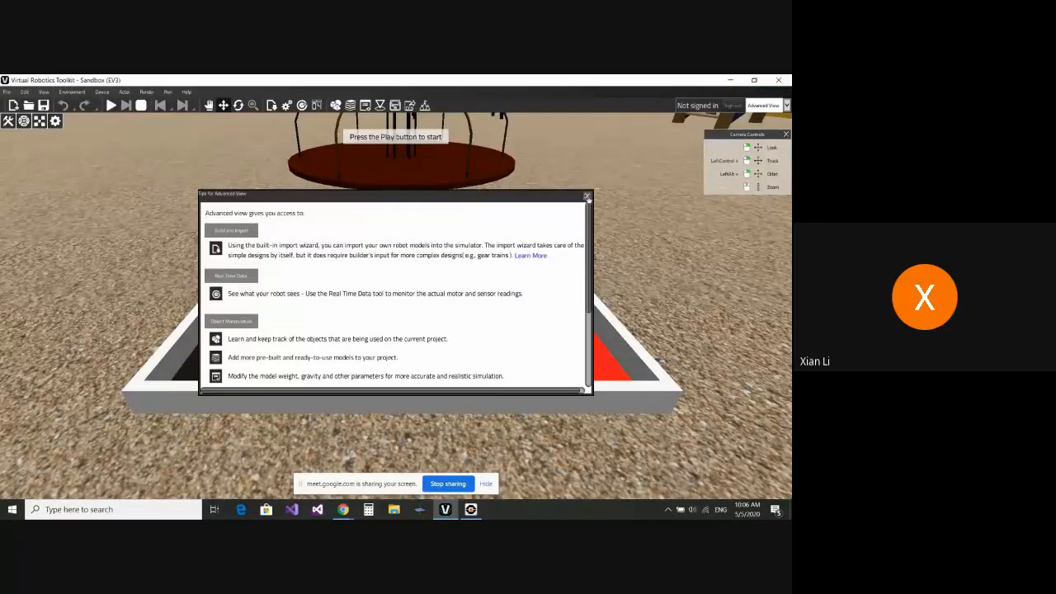
click(587, 195)
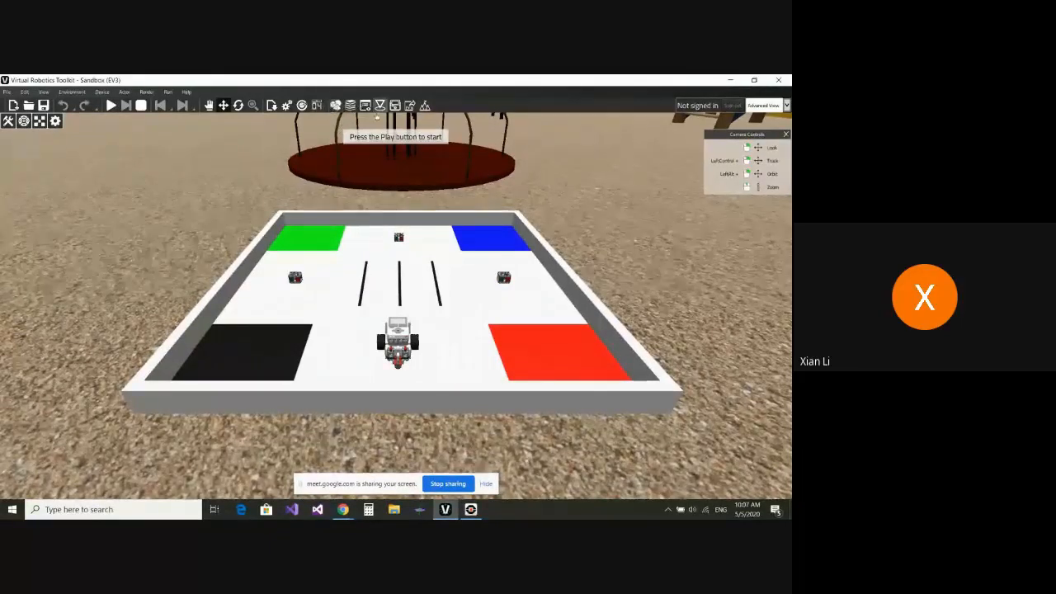
- Show the Objects list, enlarge it and place it clear of the arena
click(336, 105)
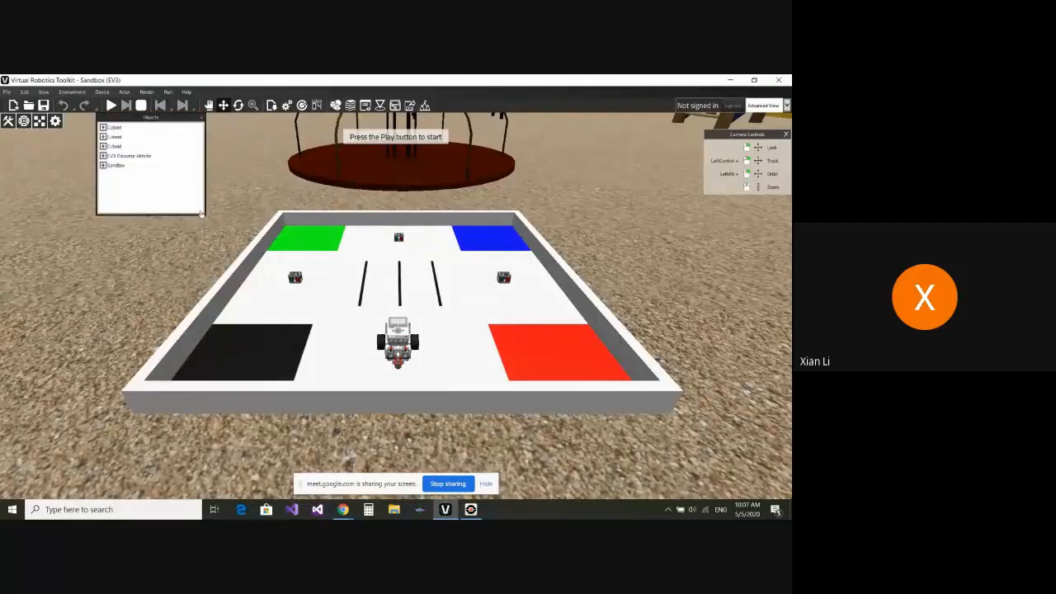
drag(168, 212, 705, 321)
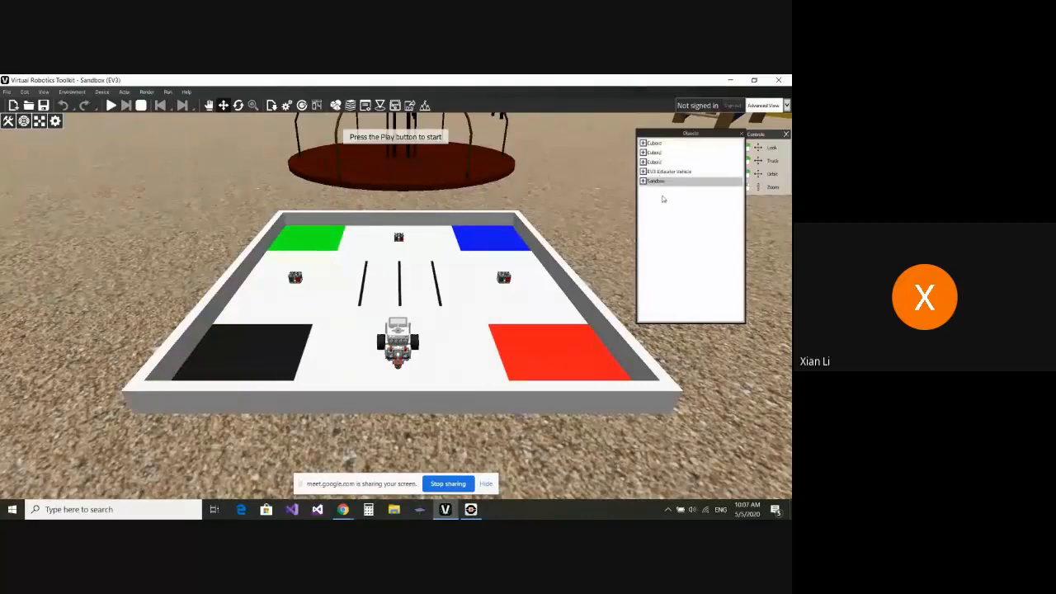
- Select the cuboids, the EV3 Educator Vehicle and the Sandbox in the Objects list to locate each in the scene
scroll(557, 272, down, 3)
mouse_move(557, 272)
right_down()
mouse_move(561, 263)
mouse_move(568, 273)
right_up()
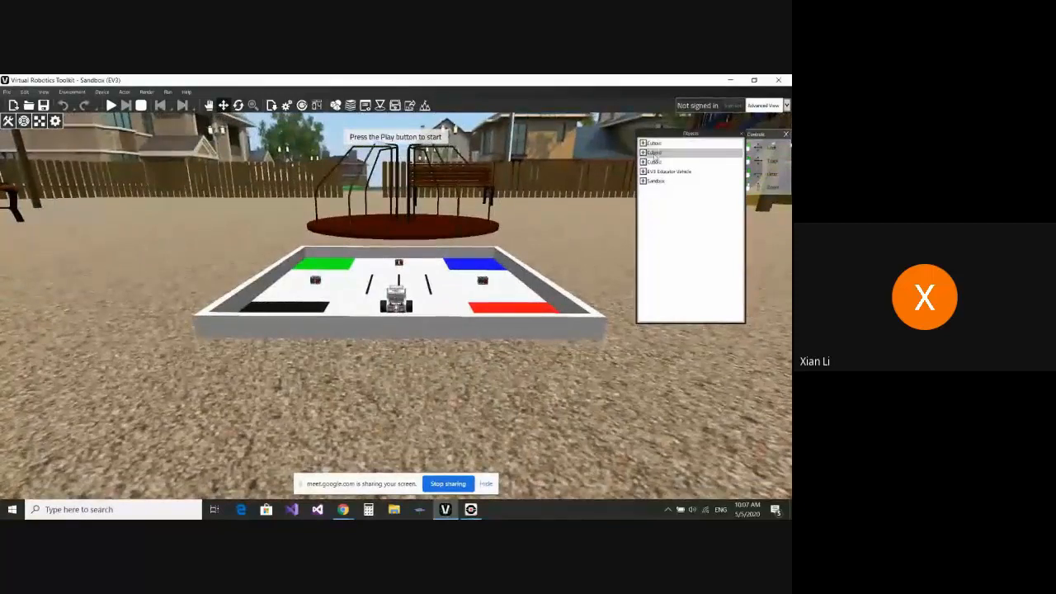
click(655, 154)
click(656, 162)
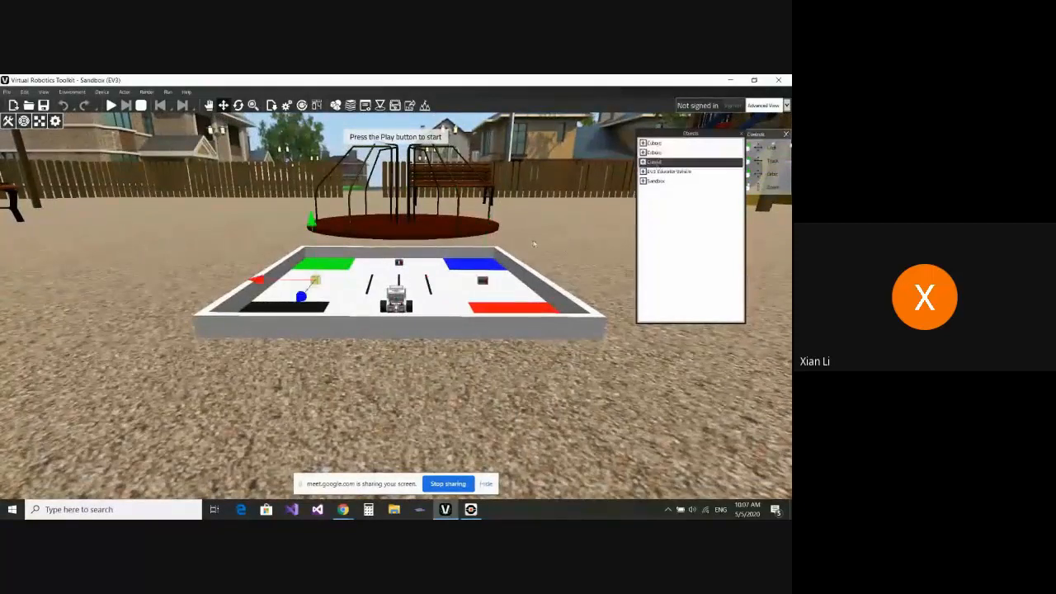
scroll(534, 244, up, 3)
click(668, 171)
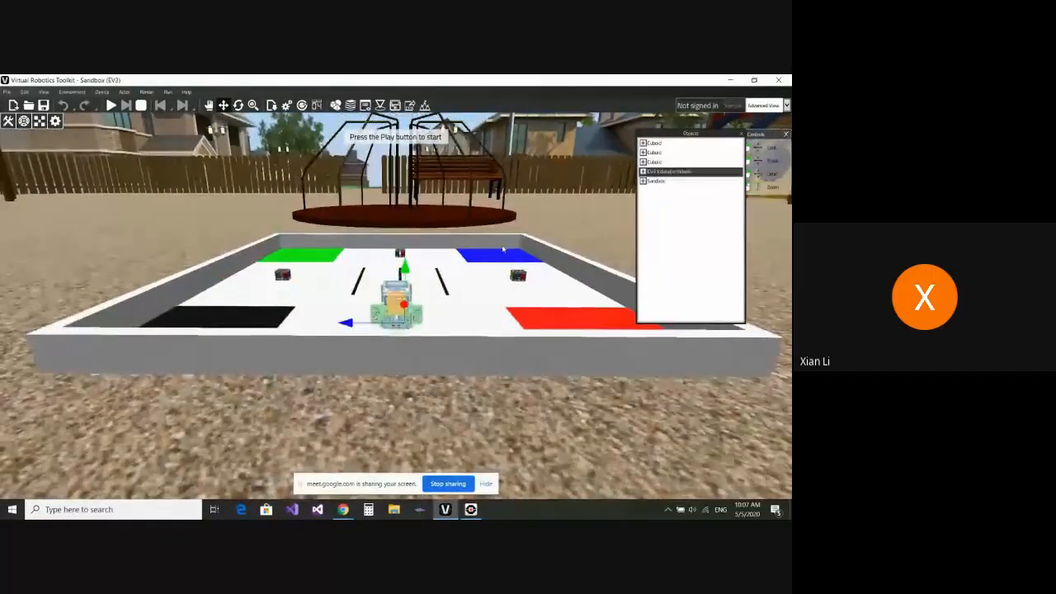
scroll(503, 249, down, 3)
click(668, 181)
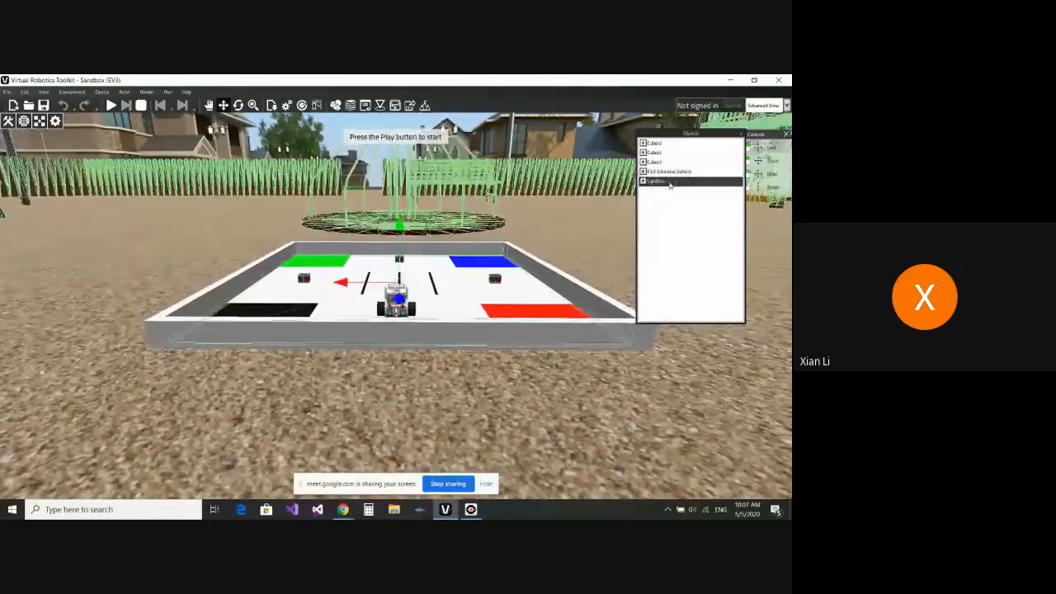
scroll(527, 231, down, 5)
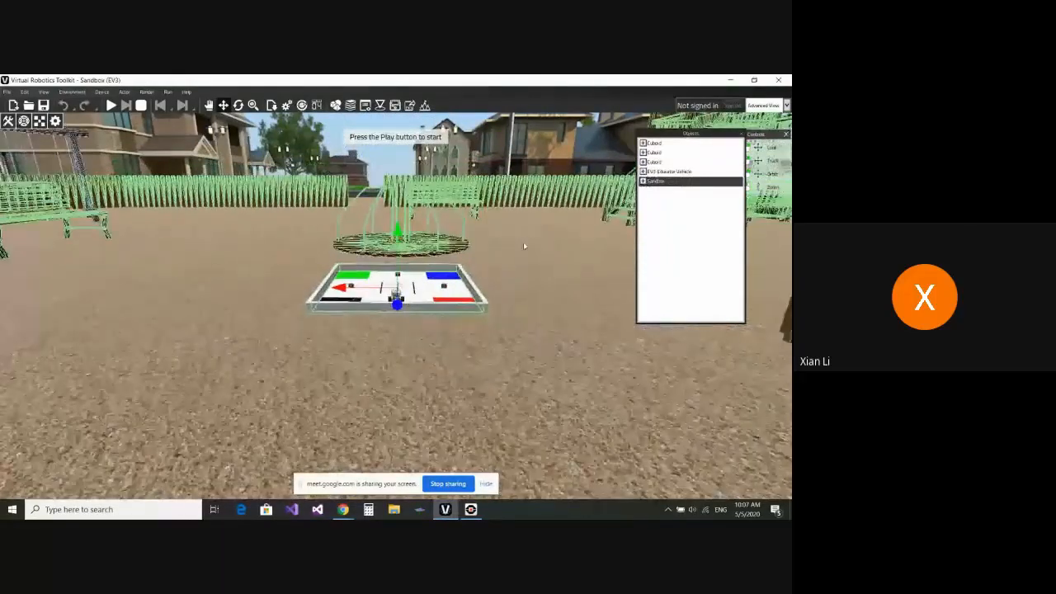
scroll(523, 245, up, 3)
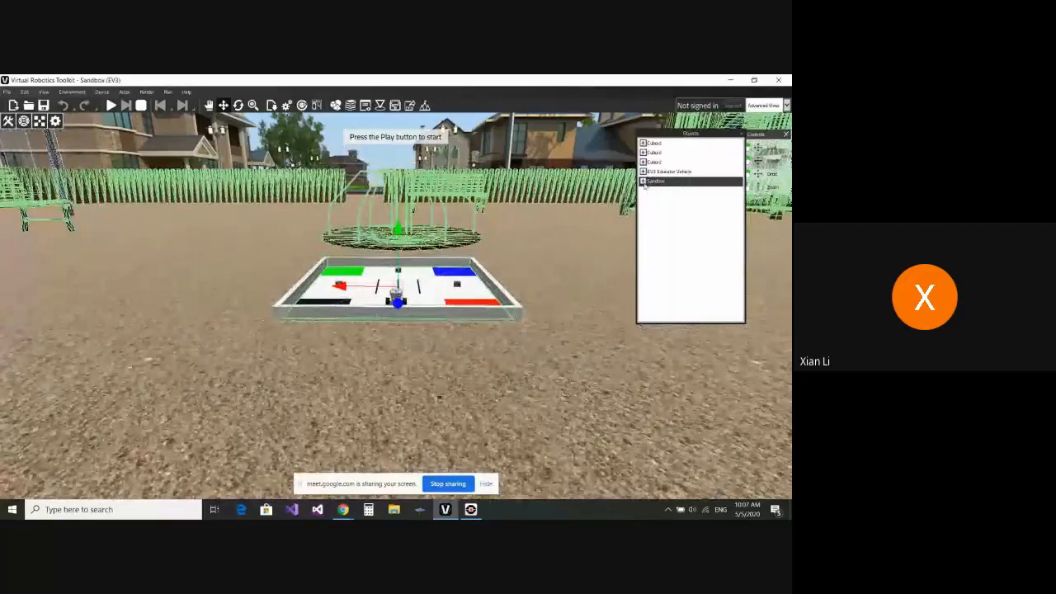
- Expand the Sandbox group and locate its Directional Light and Floor in the scene
click(643, 180)
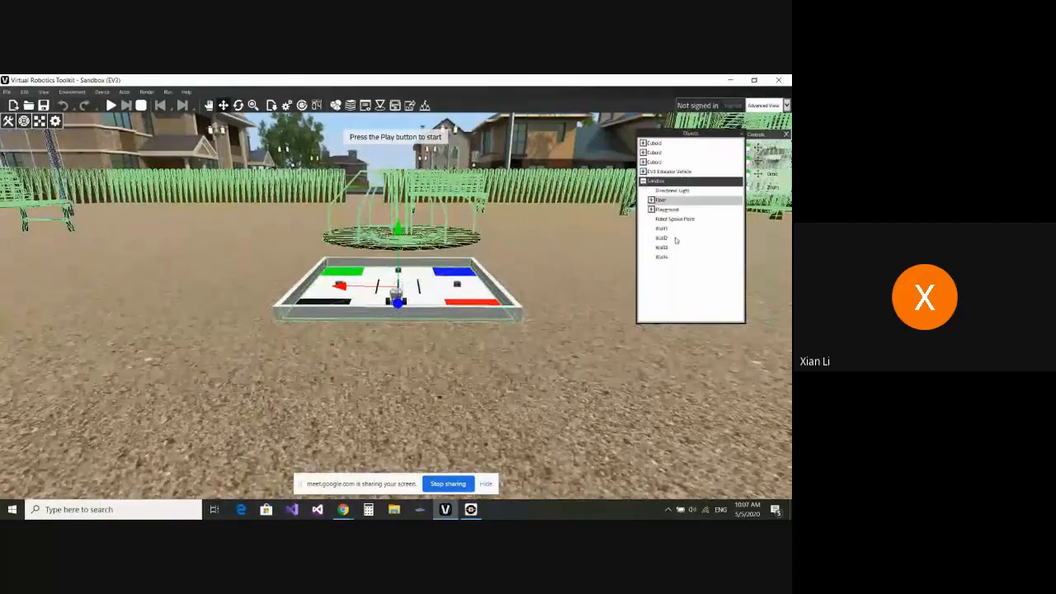
click(675, 191)
scroll(454, 279, down, 5)
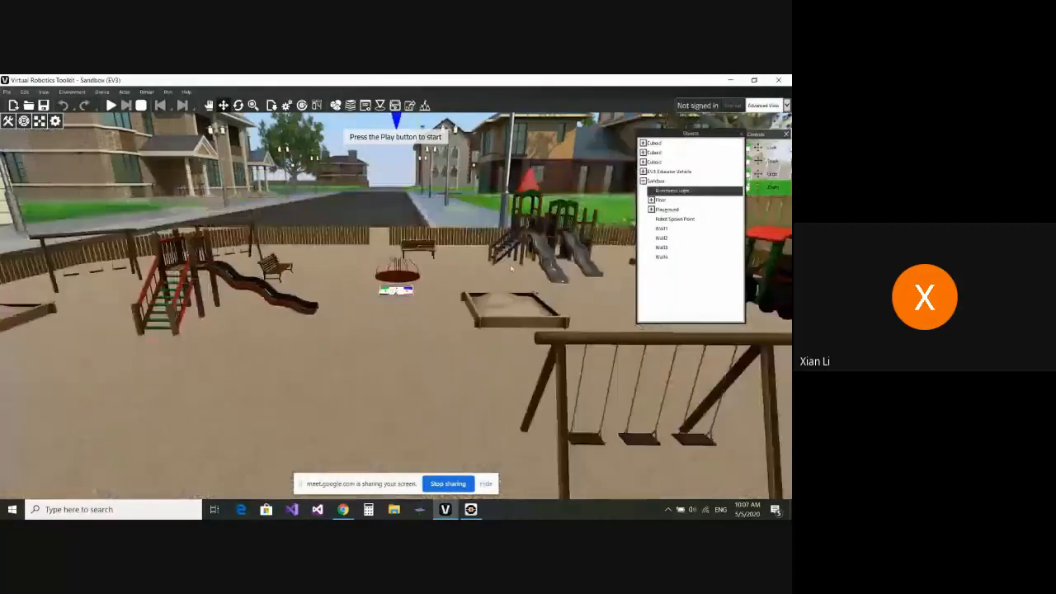
scroll(454, 279, down, 3)
scroll(455, 279, down, 2)
scroll(454, 279, up, 2)
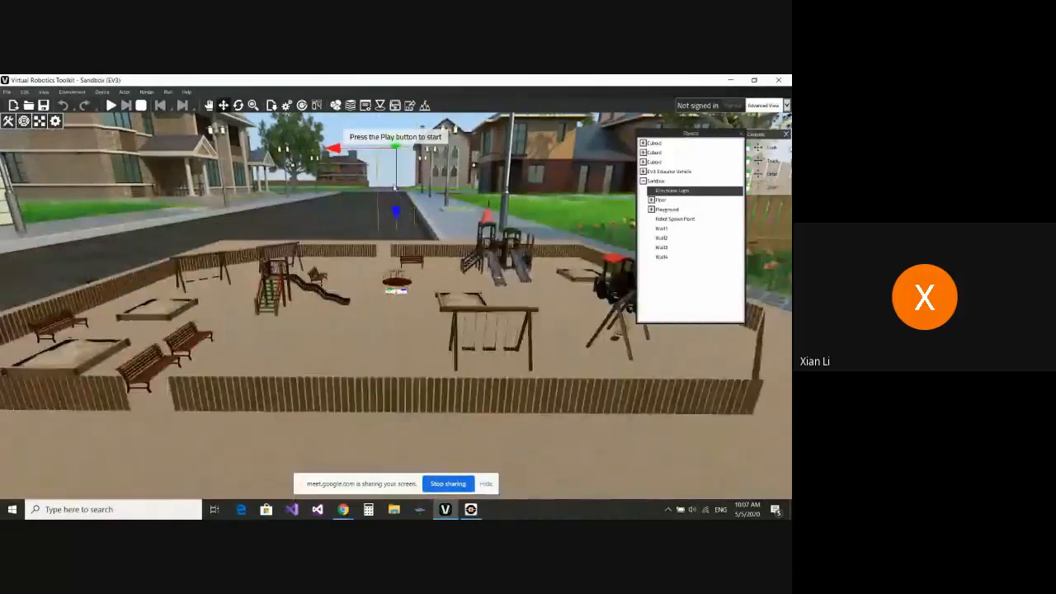
scroll(444, 226, up, 4)
scroll(444, 226, down, 3)
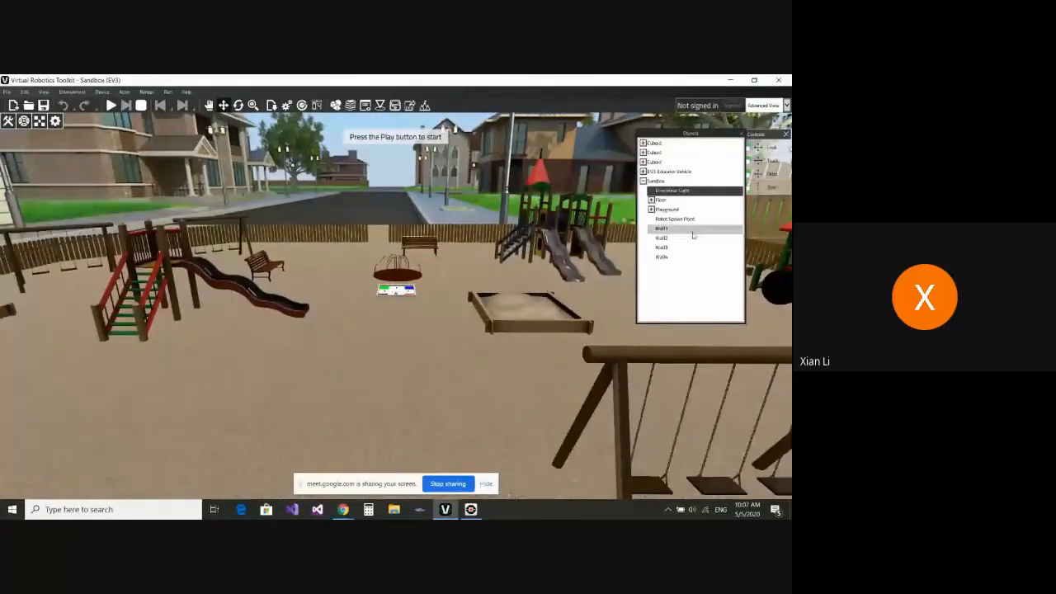
click(364, 289)
scroll(364, 289, up, 8)
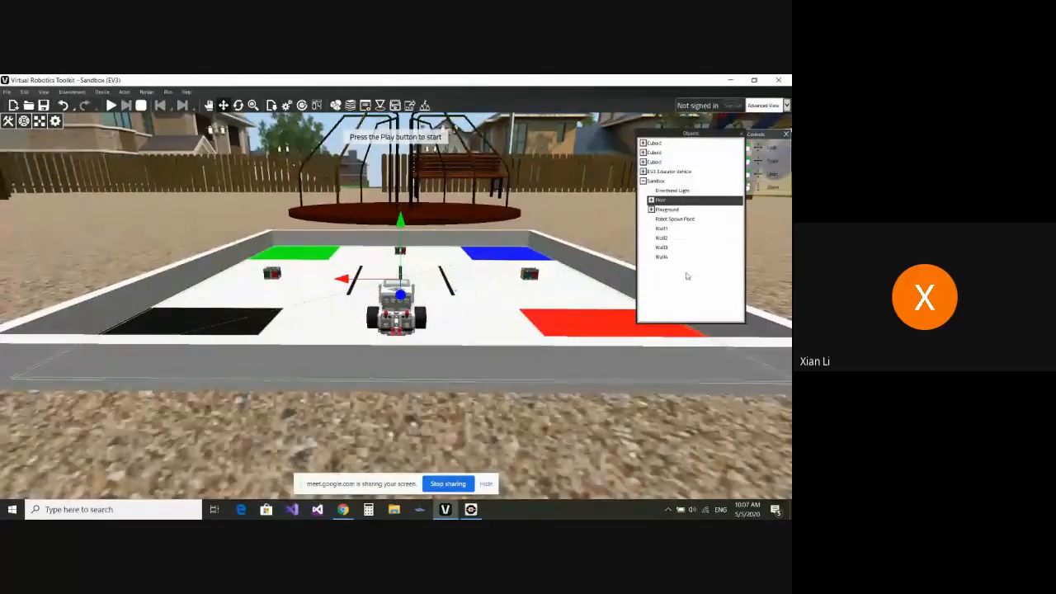
- Select the Playground object in the Sandbox group and examine which scenery it covers
click(670, 210)
double_click(674, 212)
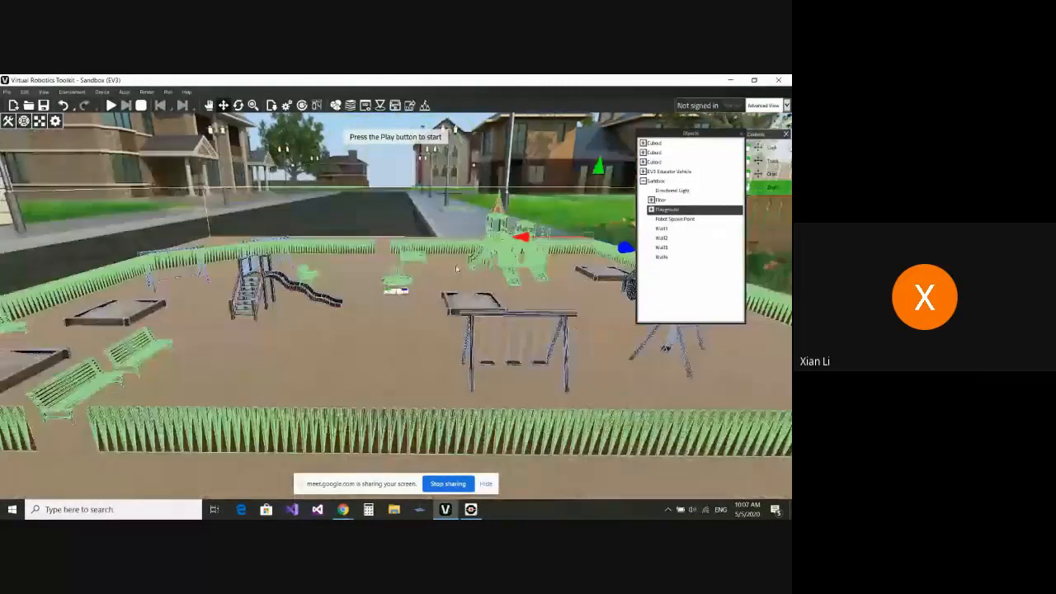
scroll(455, 266, up, 4)
scroll(457, 266, up, 2)
scroll(456, 265, down, 1)
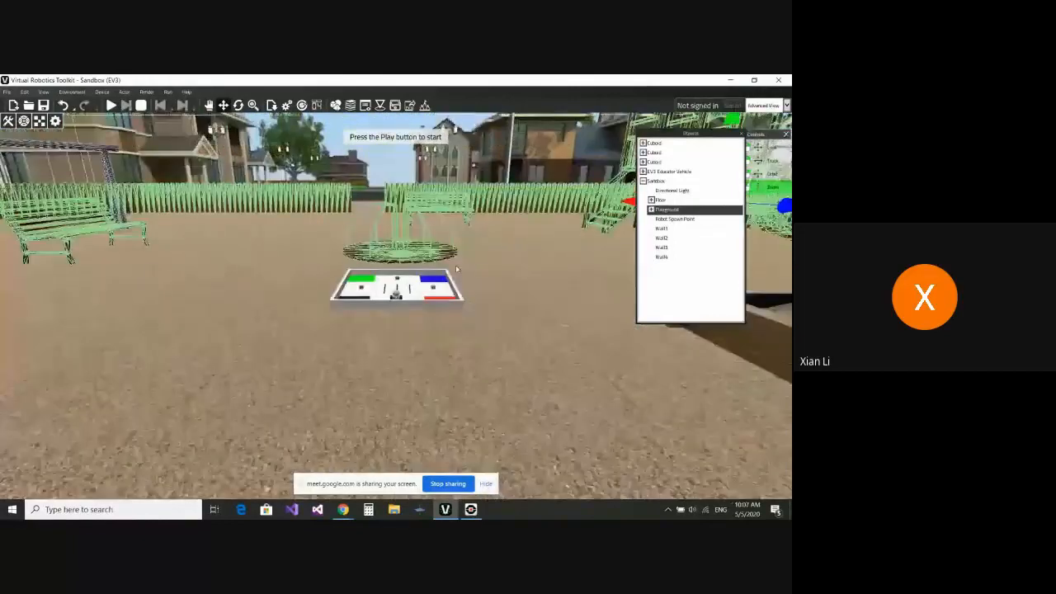
- Select the Robot Spawn Point and examine its position at the robot in the arena
click(684, 220)
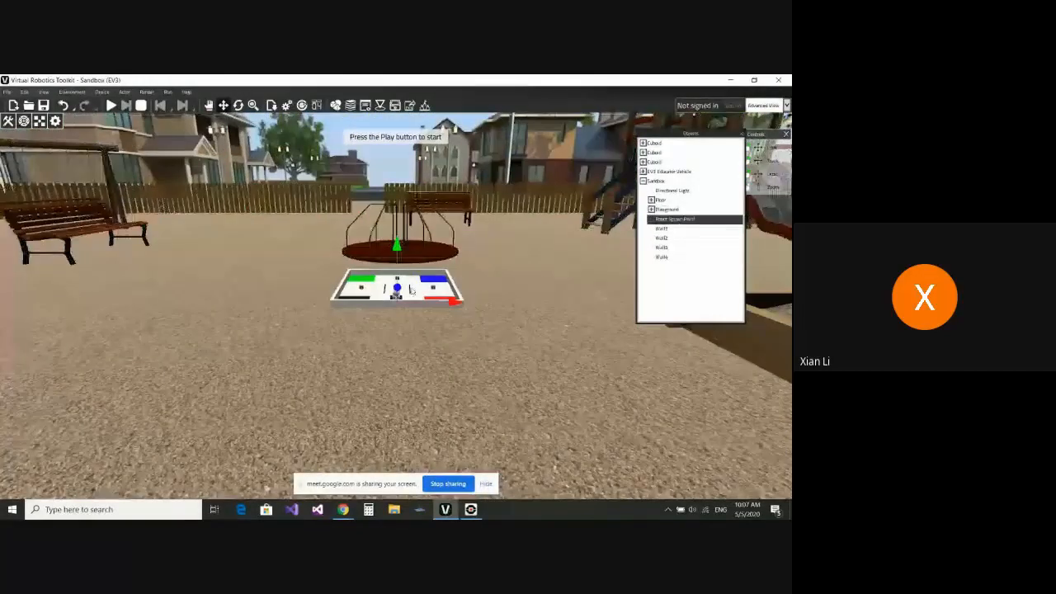
scroll(440, 283, up, 2)
scroll(440, 283, up, 2)
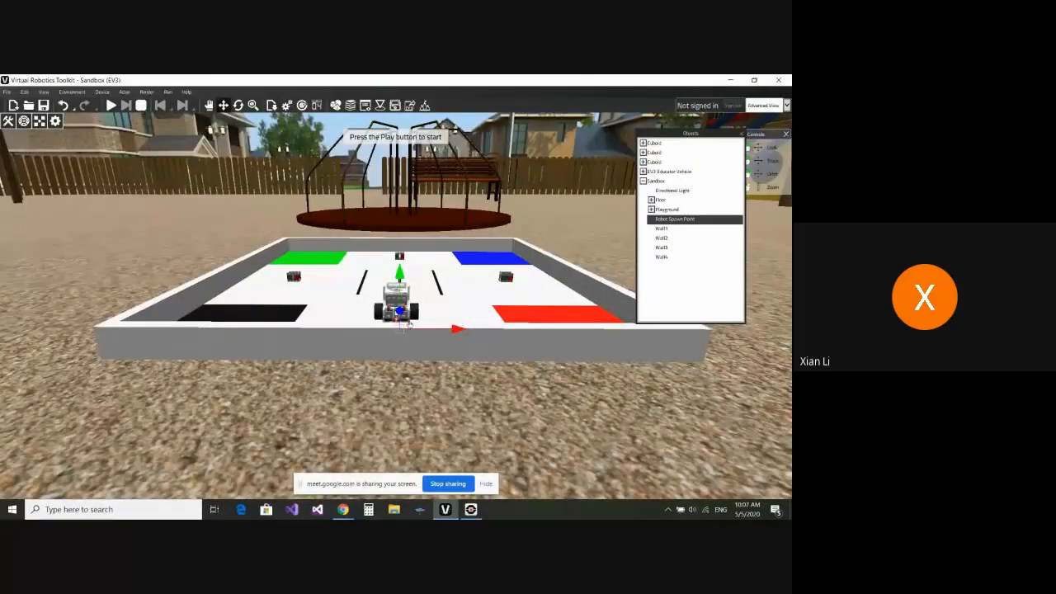
scroll(404, 323, up, 2)
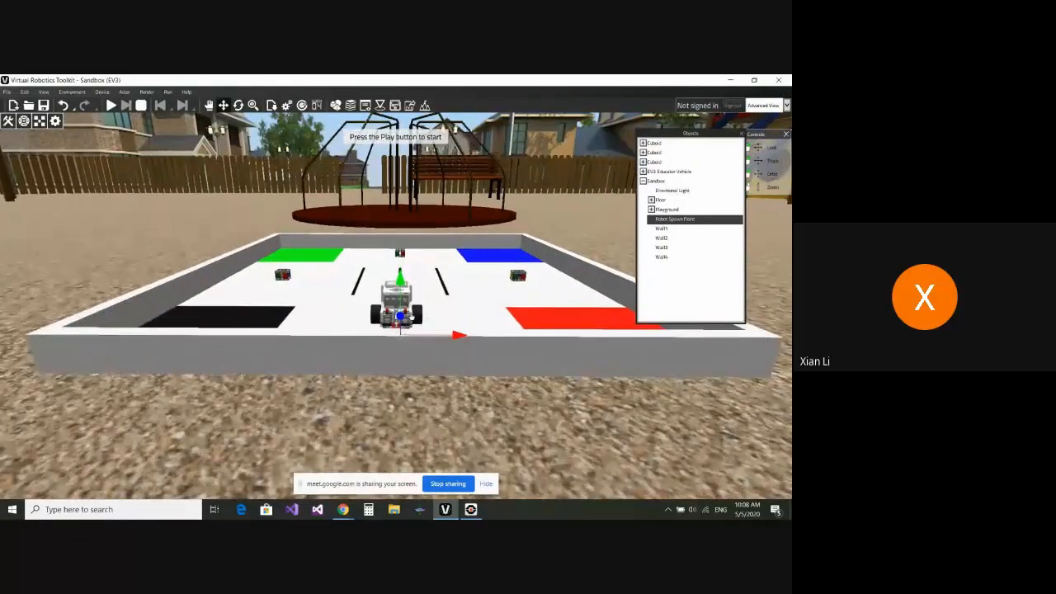
scroll(426, 325, up, 1)
scroll(426, 324, up, 1)
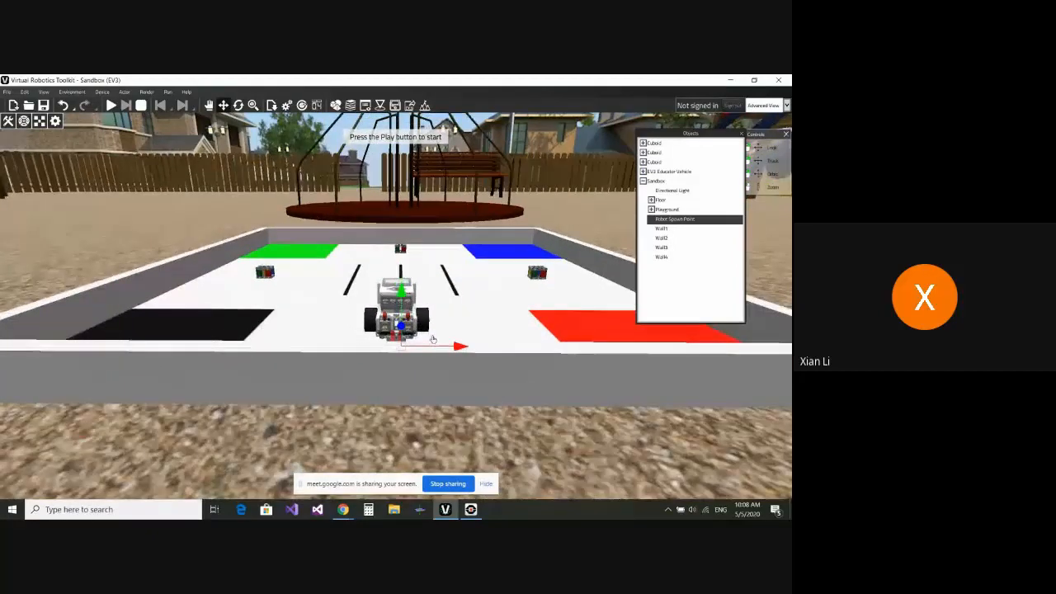
scroll(421, 326, up, 1)
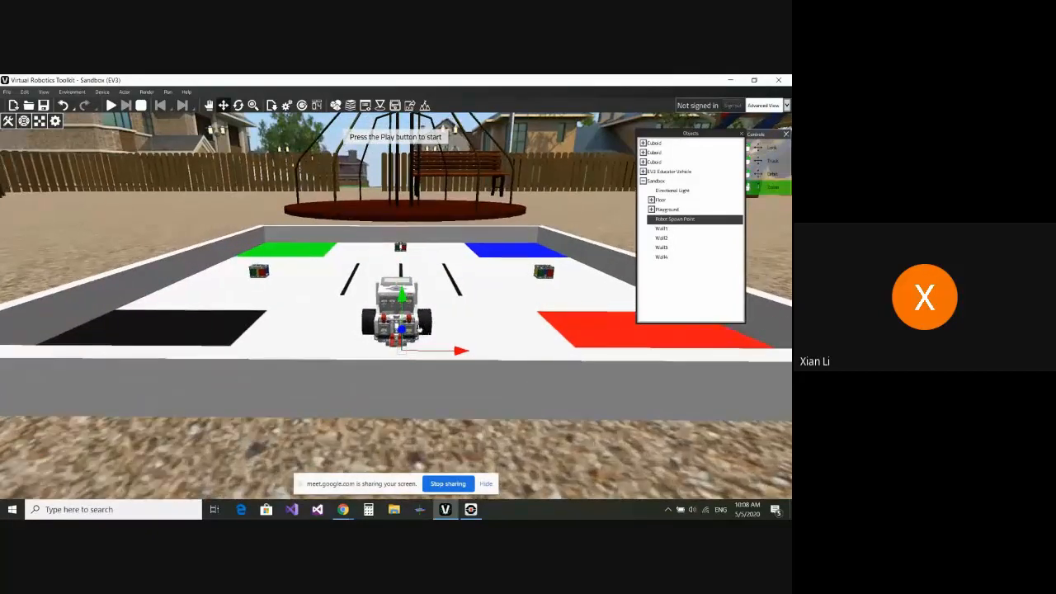
- Locate the arena's four Wall objects by selecting them individually, and collapse the Sandbox group
click(660, 228)
click(661, 238)
click(662, 248)
click(661, 257)
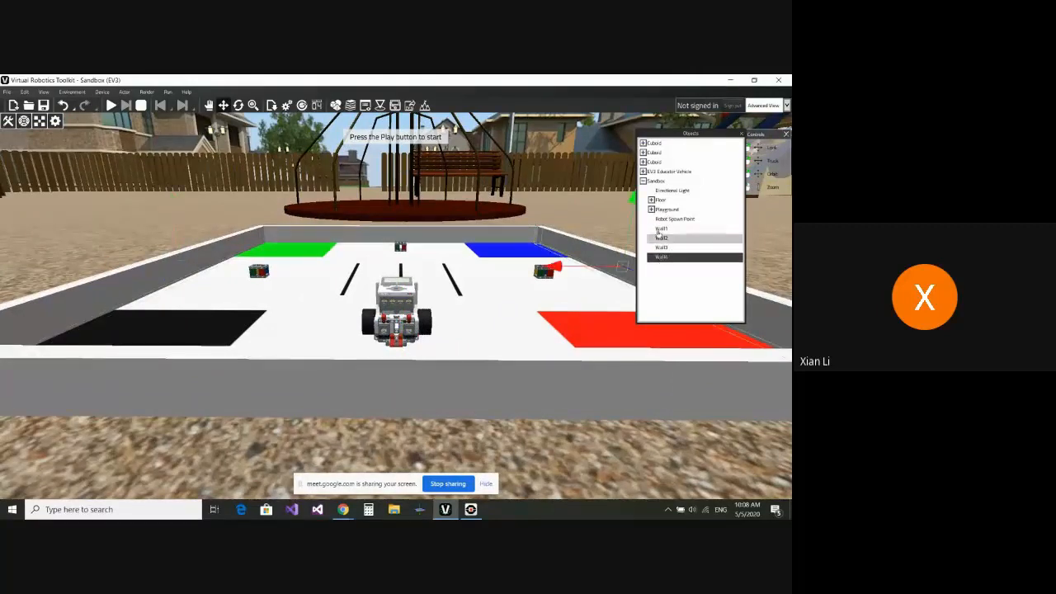
click(661, 228)
click(662, 247)
click(660, 257)
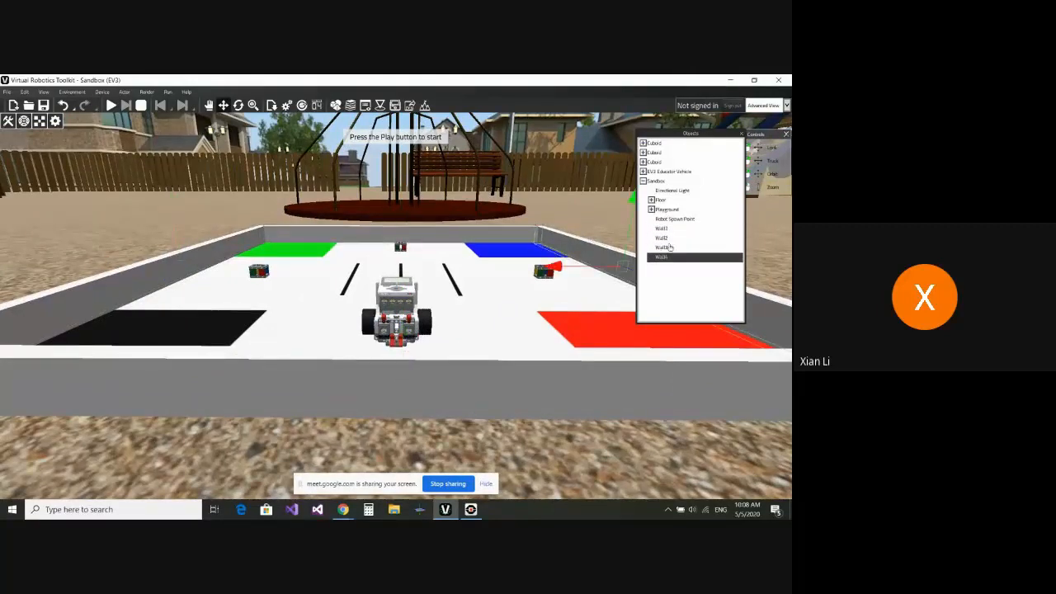
click(643, 183)
scroll(568, 285, down, 4)
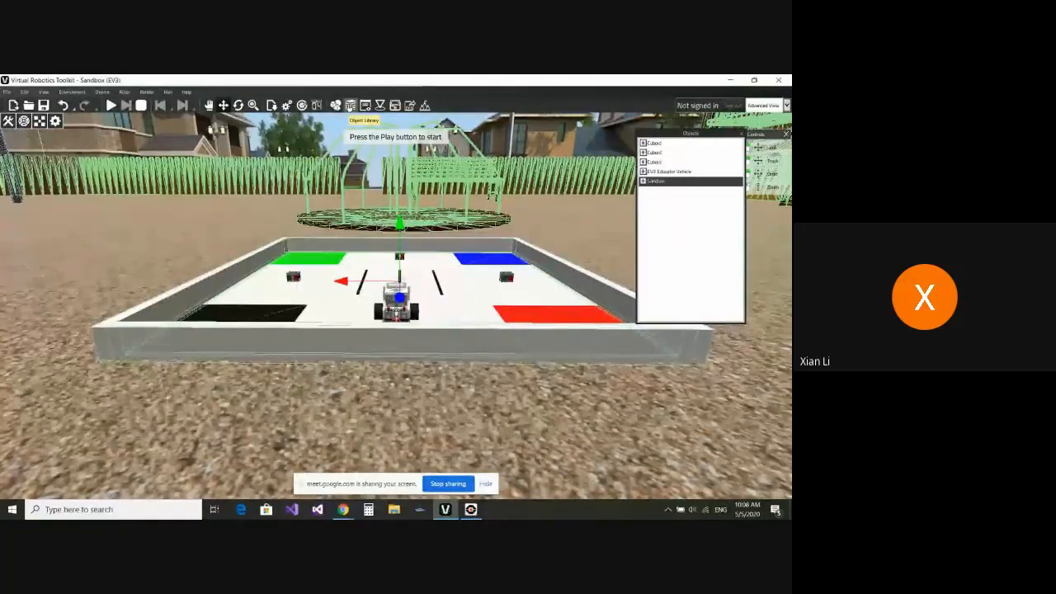
- Show the Object Library, enlarge it, and look through the contents of the WRO 2016 and WRO 2018 categories
click(350, 105)
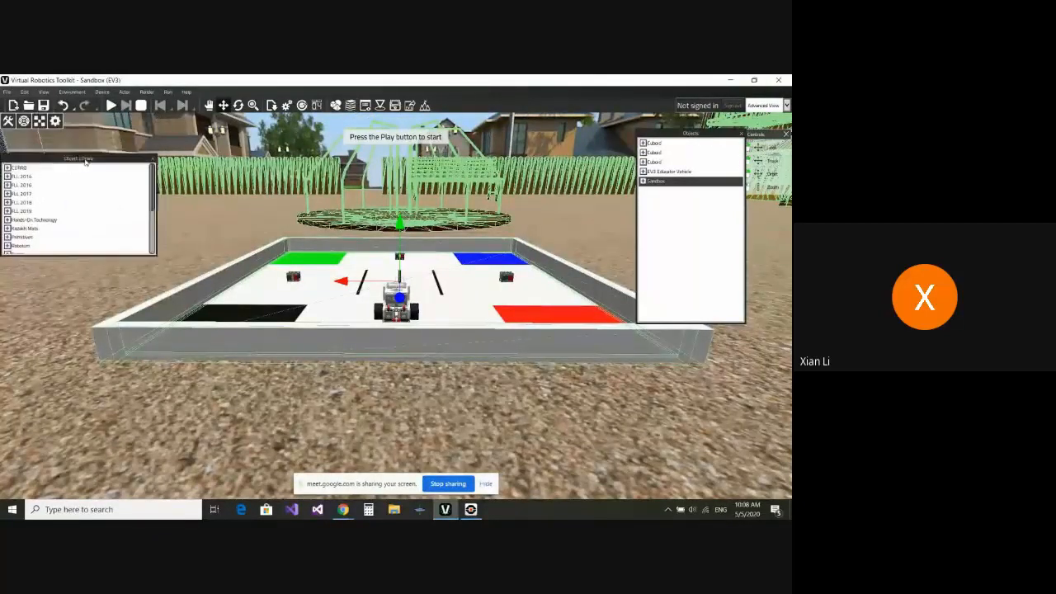
drag(74, 258, 74, 419)
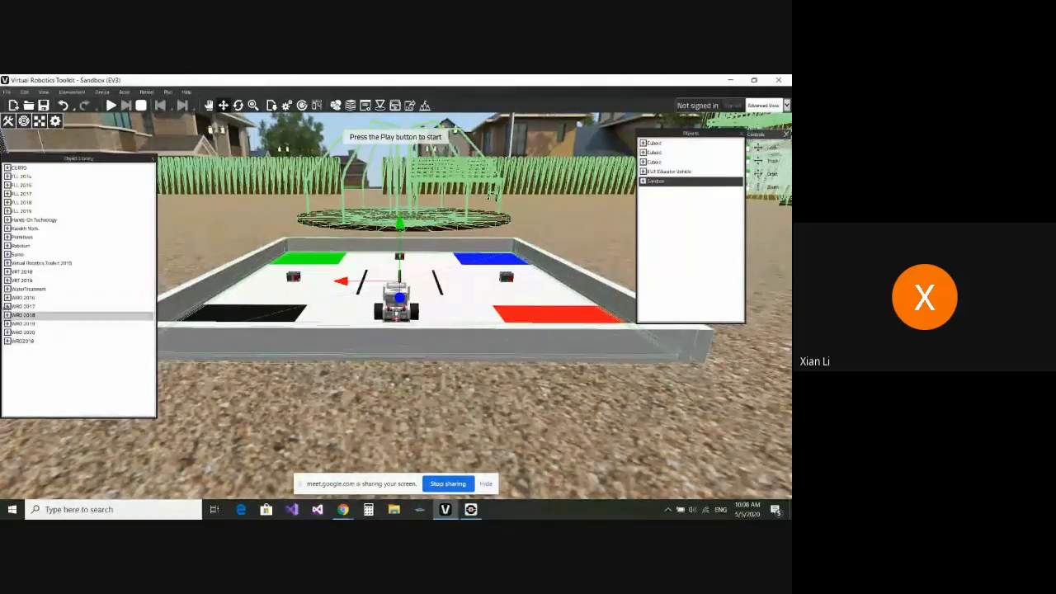
click(6, 298)
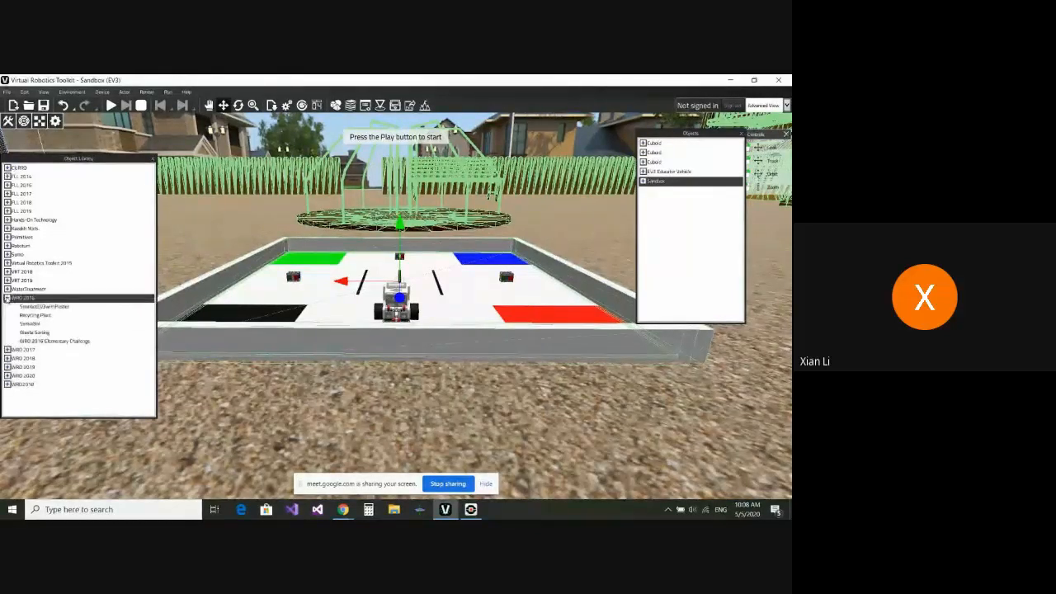
click(6, 299)
click(6, 315)
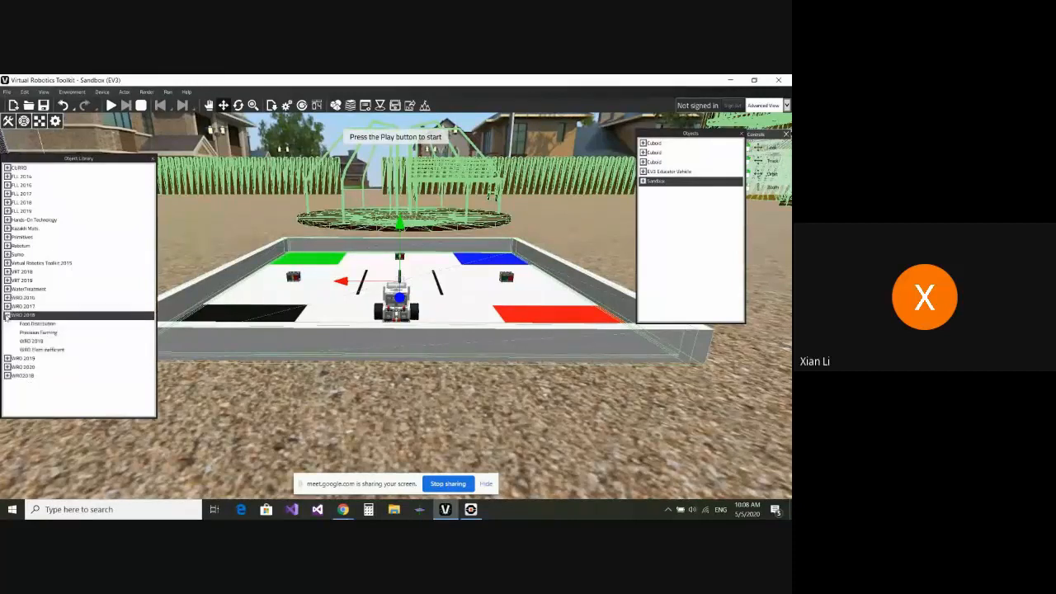
click(6, 315)
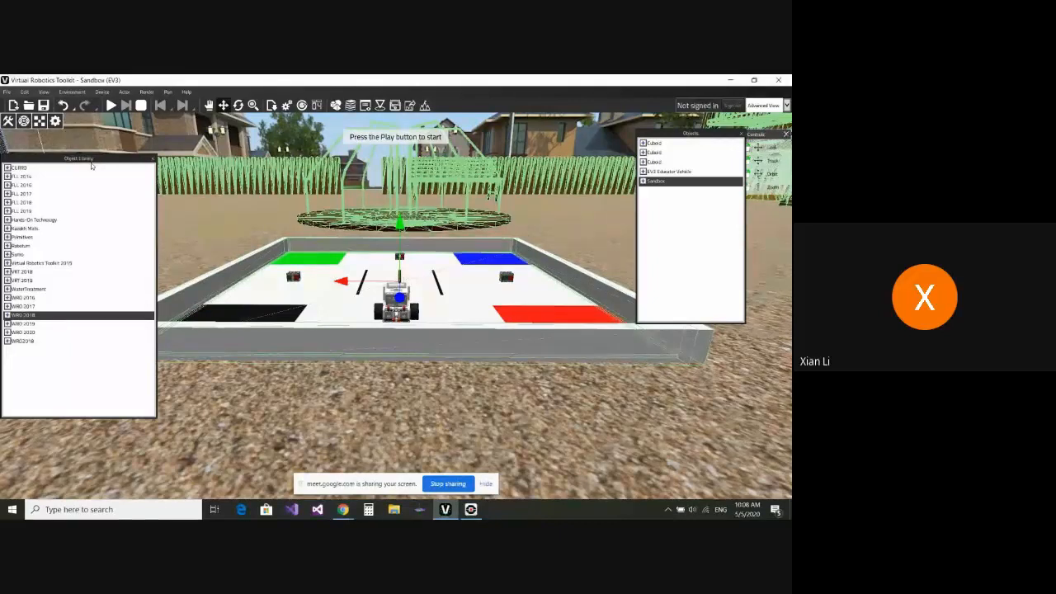
- Show the Object Properties of the Sandbox group in an enlarged window and expand its Transform section
click(366, 106)
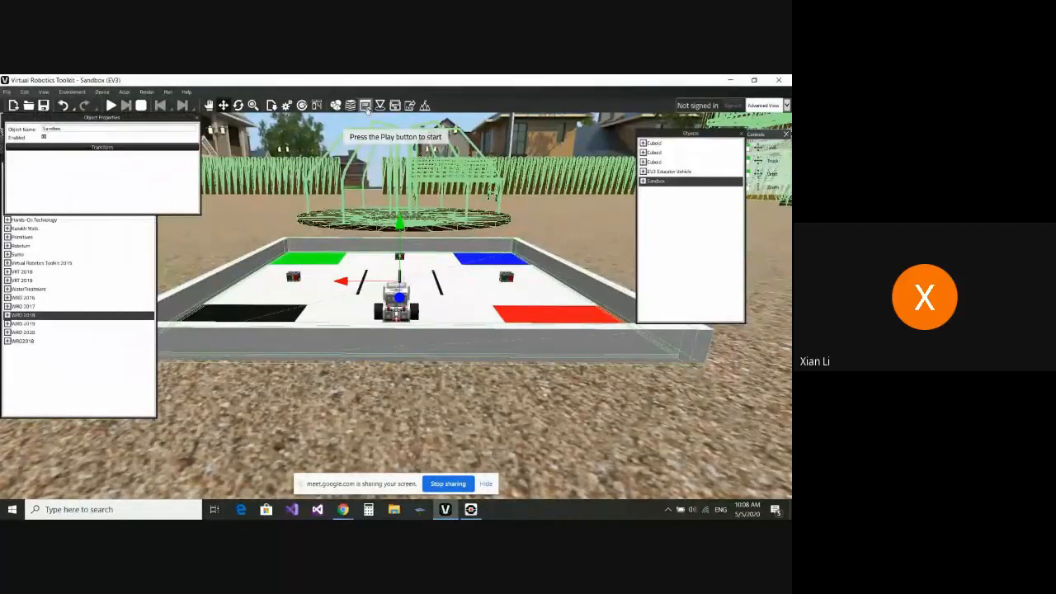
drag(121, 119, 163, 186)
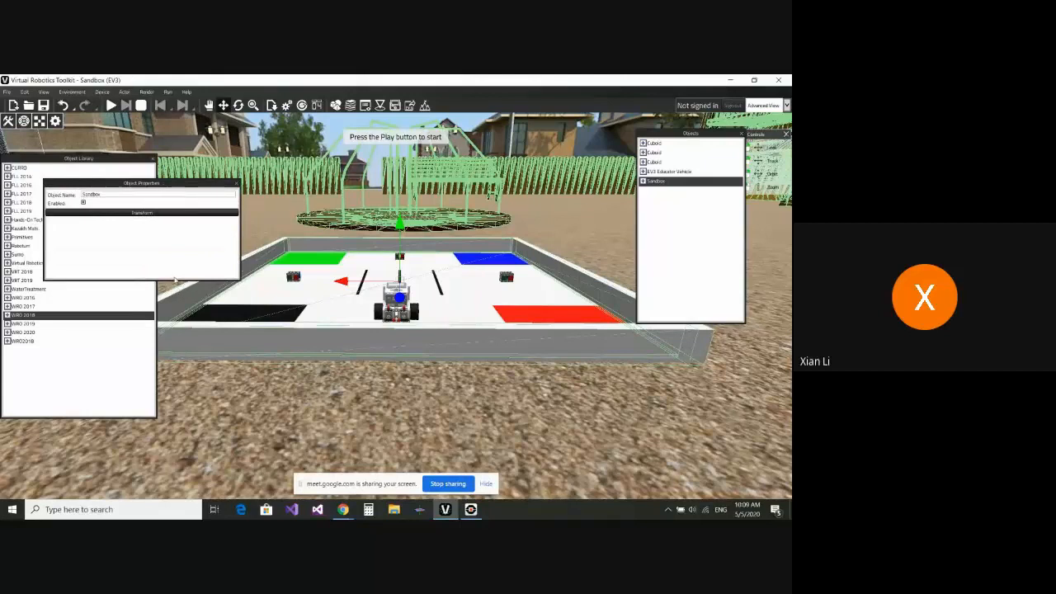
drag(171, 279, 186, 480)
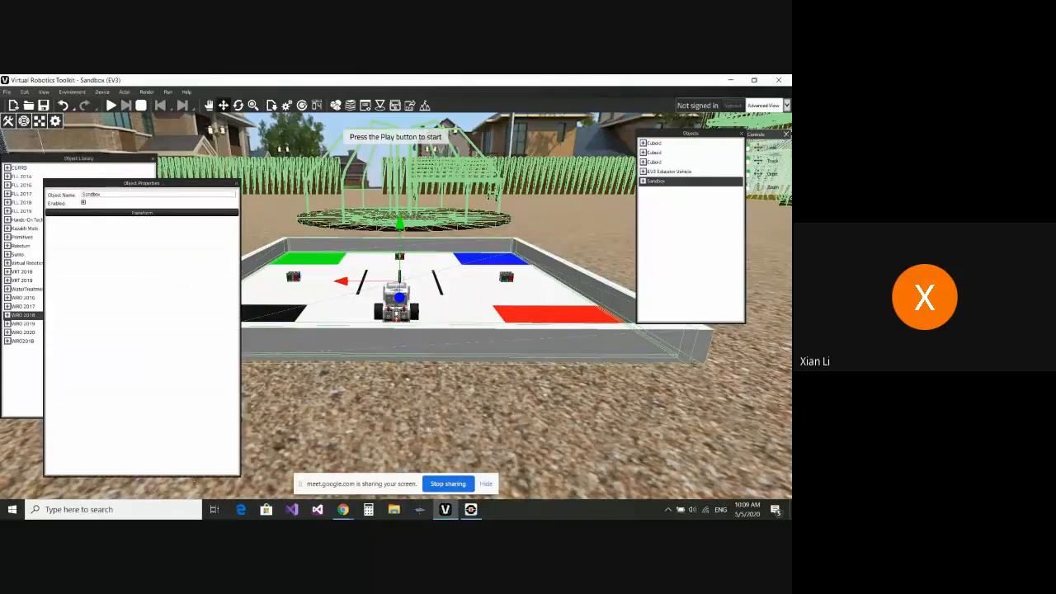
click(163, 214)
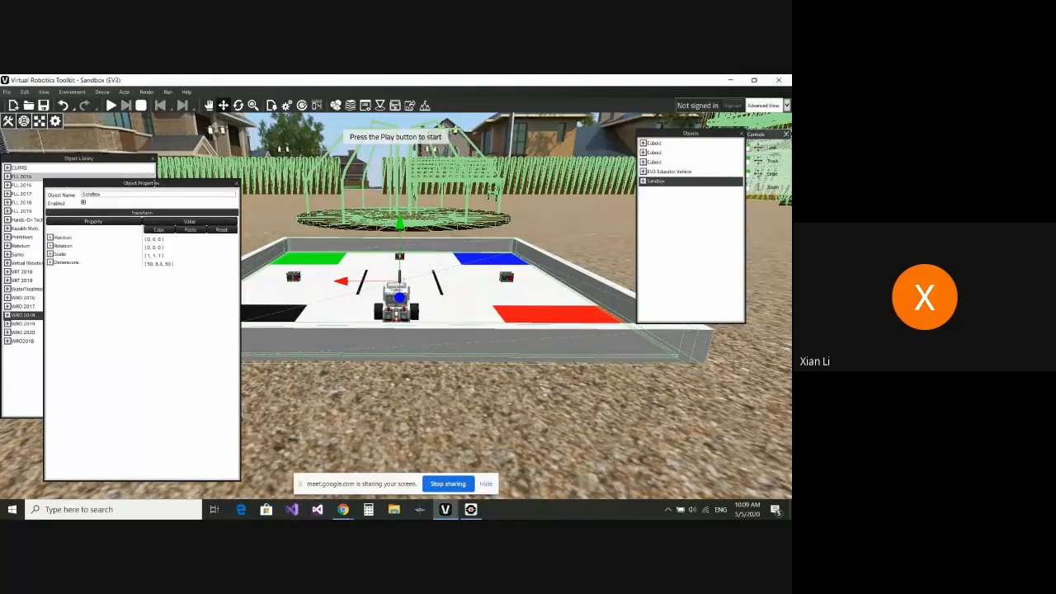
drag(154, 185, 180, 175)
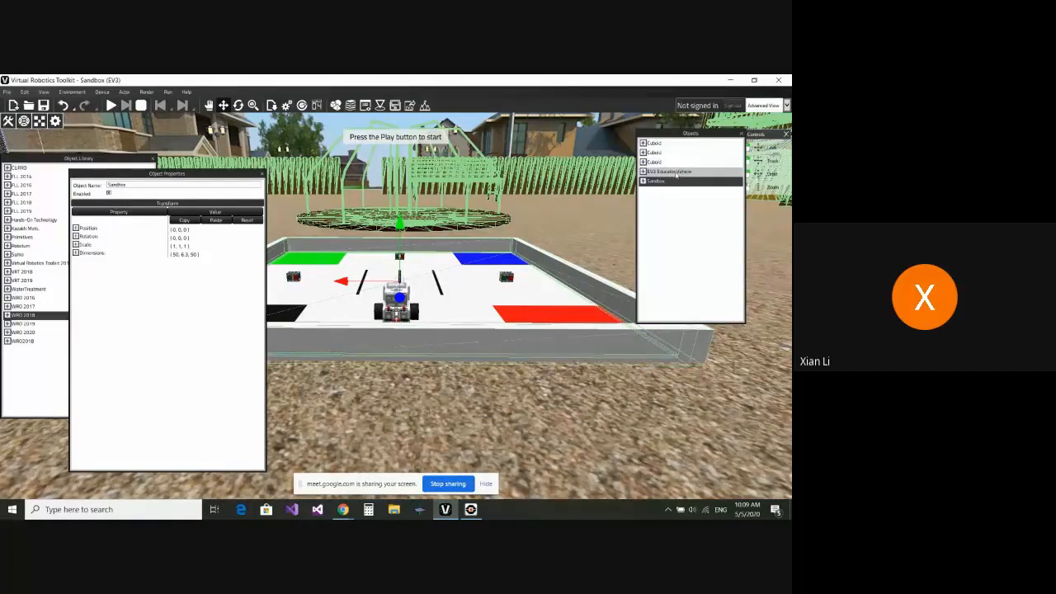
- Select the EV3 Educator Vehicle and examine its Rigidbody properties and its EV3 motor and sensor port assignments
click(677, 172)
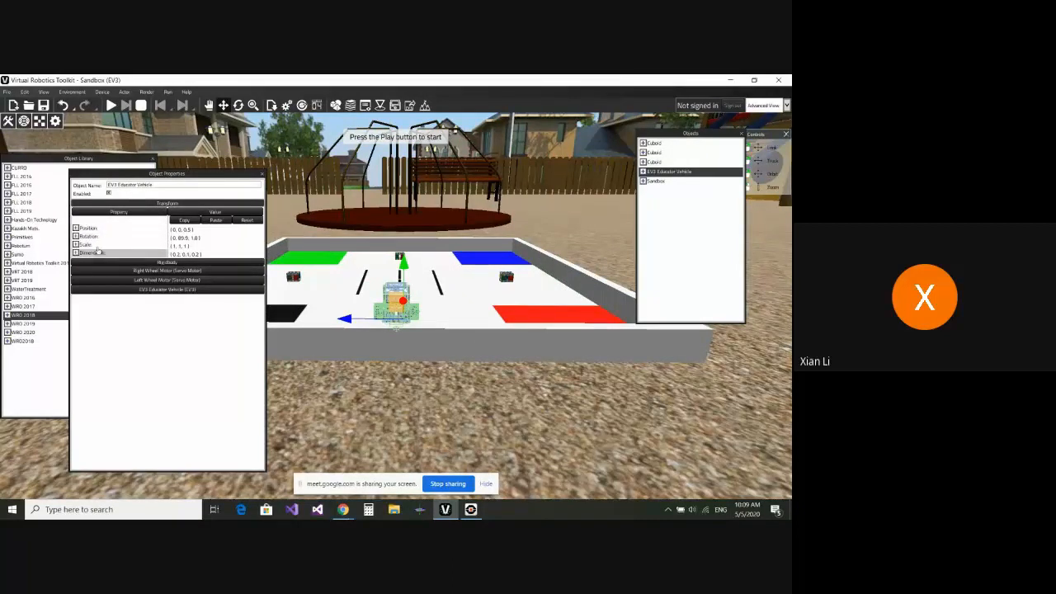
click(157, 264)
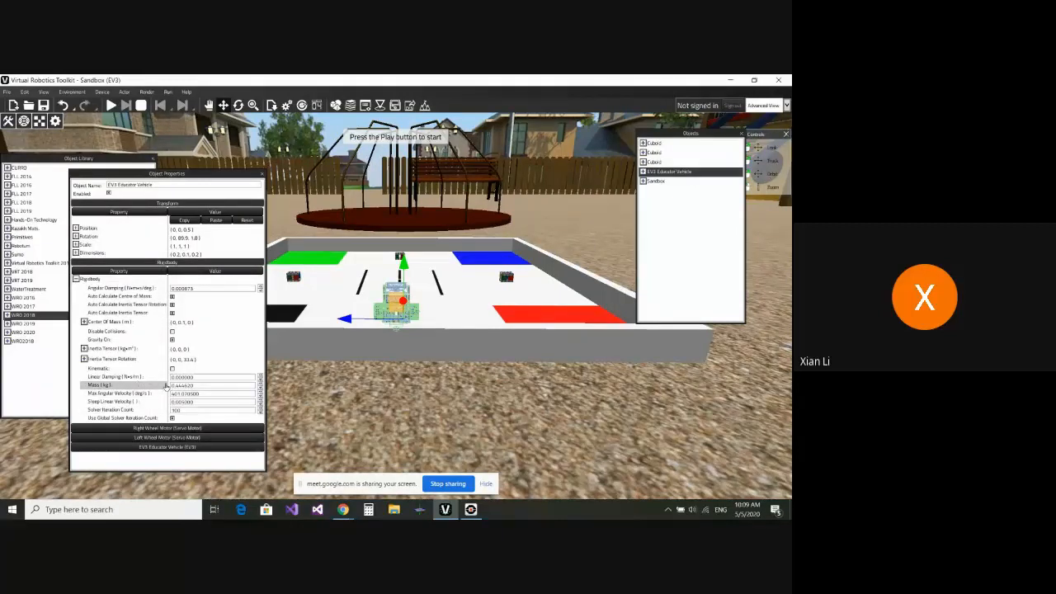
click(155, 262)
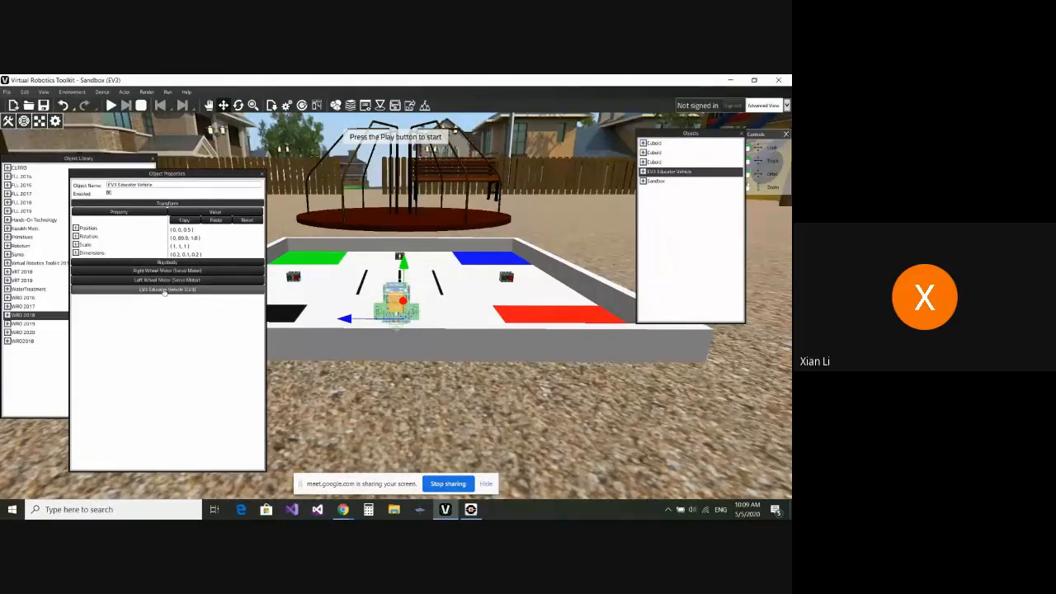
click(168, 291)
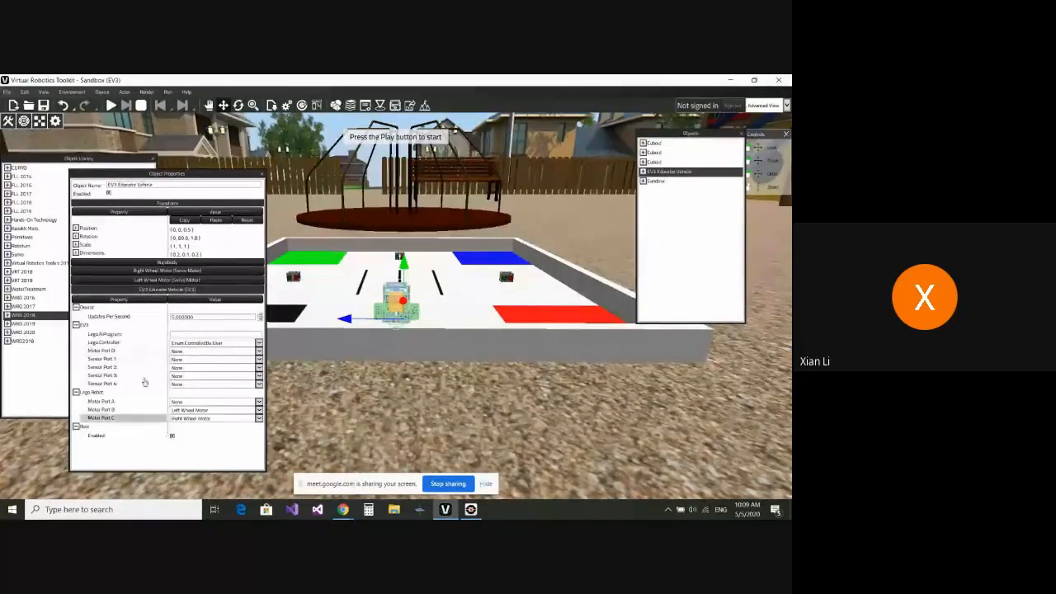
click(145, 292)
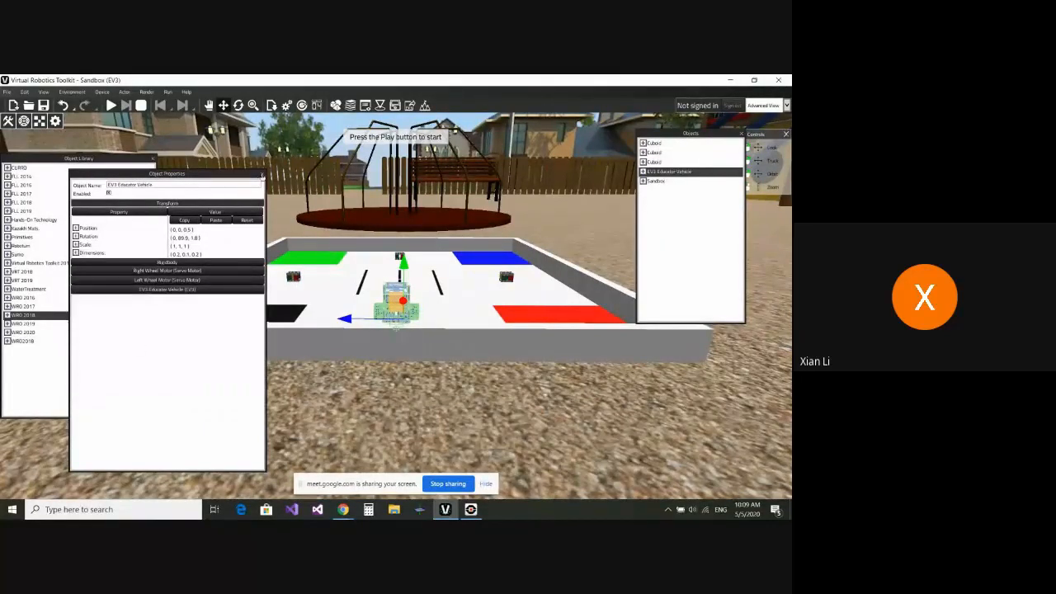
drag(204, 178, 172, 178)
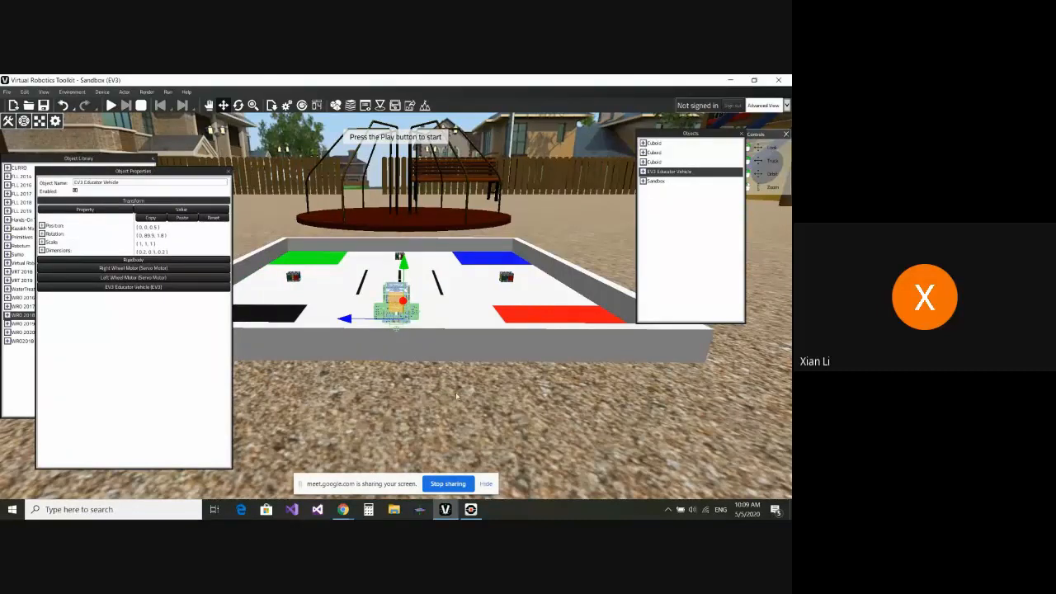
- Examine the Physics and Environment pages of the Environment Settings, and close them without making changes
scroll(496, 394, down, 2)
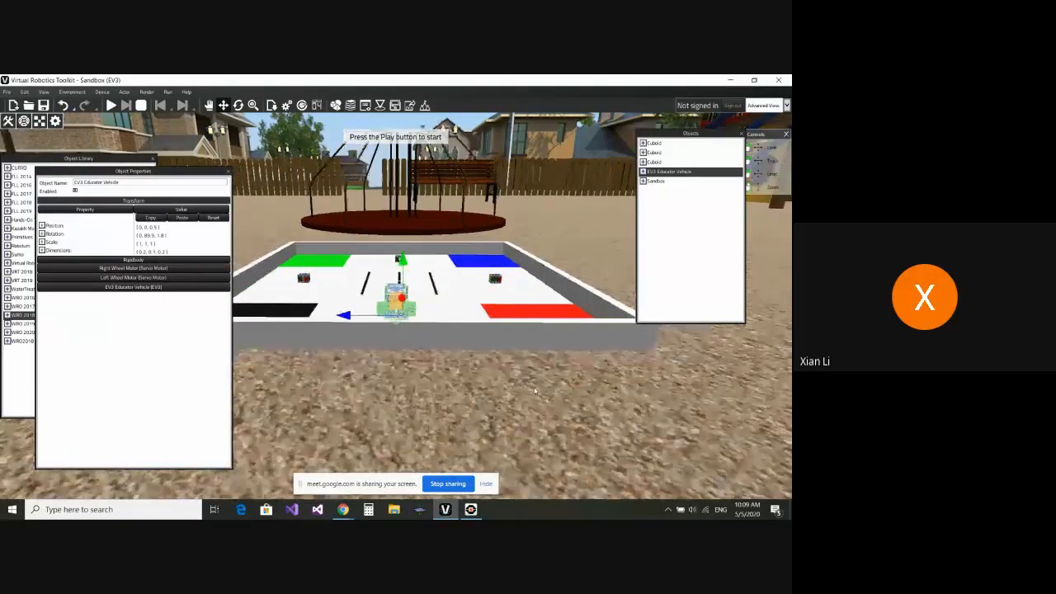
scroll(520, 388, down, 3)
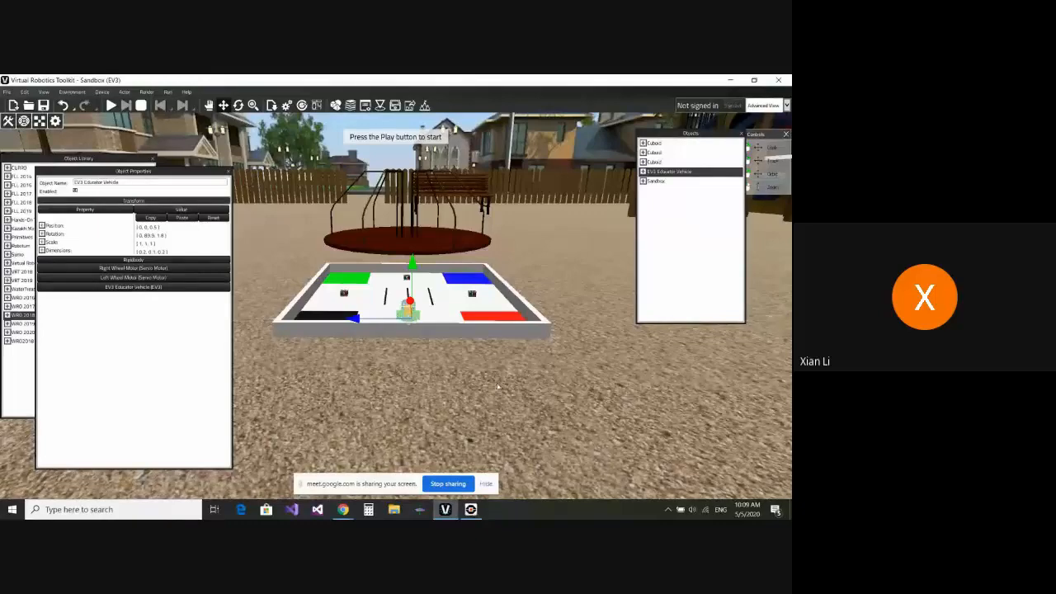
scroll(516, 382, down, 3)
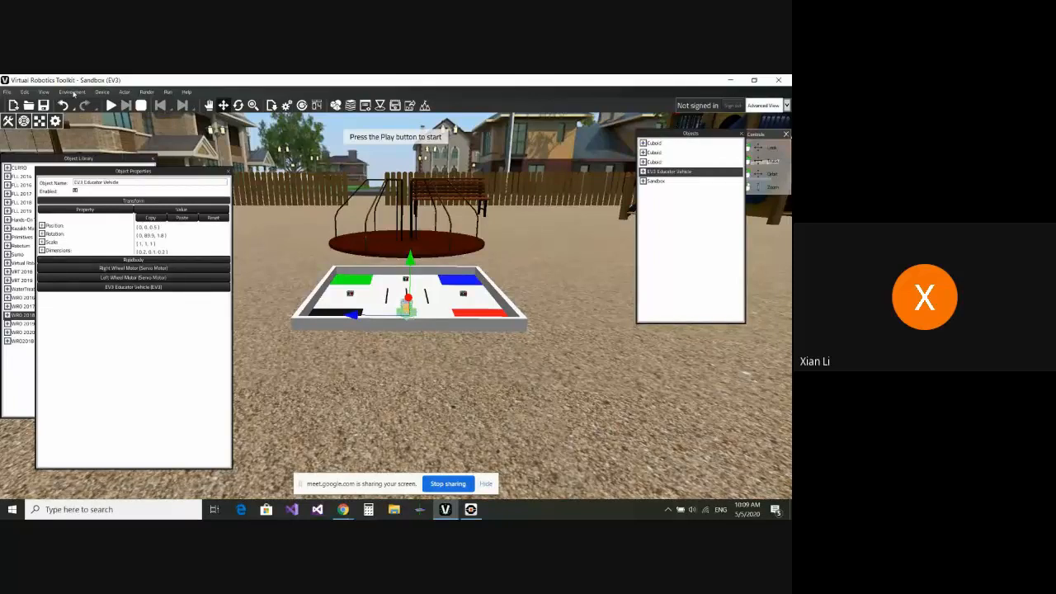
click(72, 92)
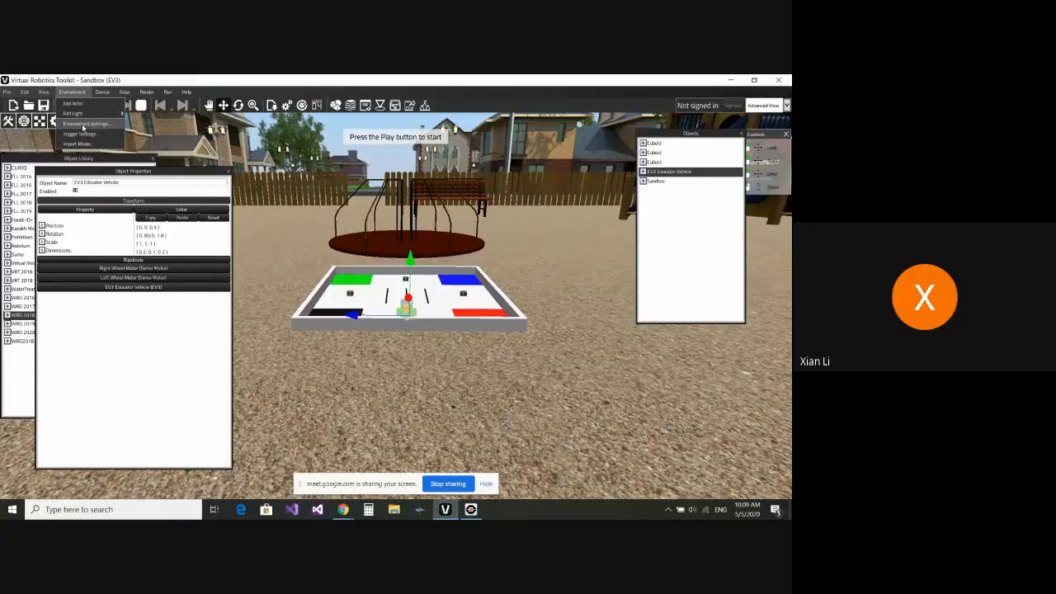
click(82, 124)
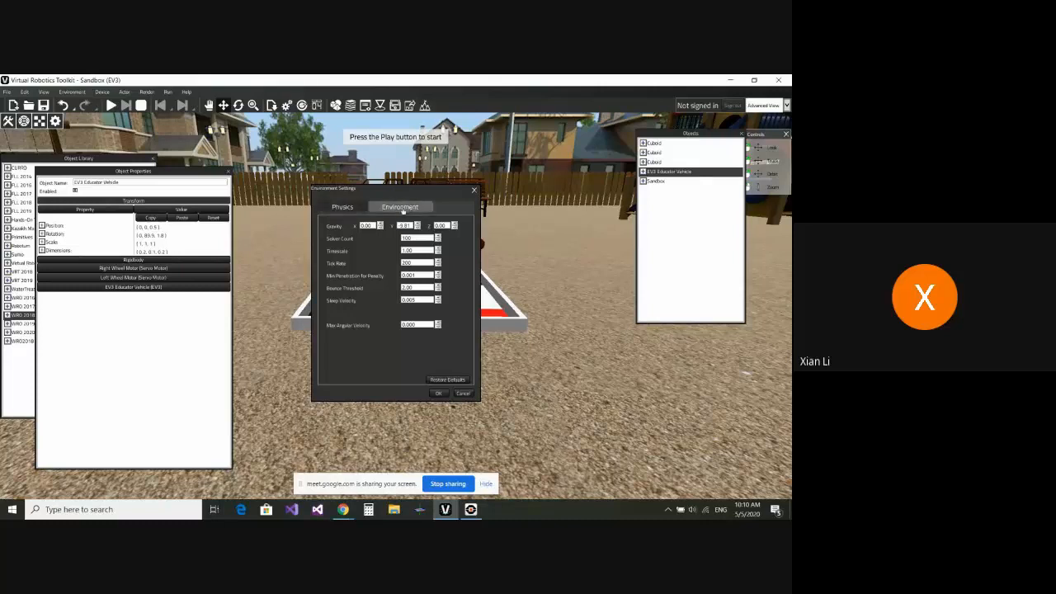
click(402, 208)
click(343, 207)
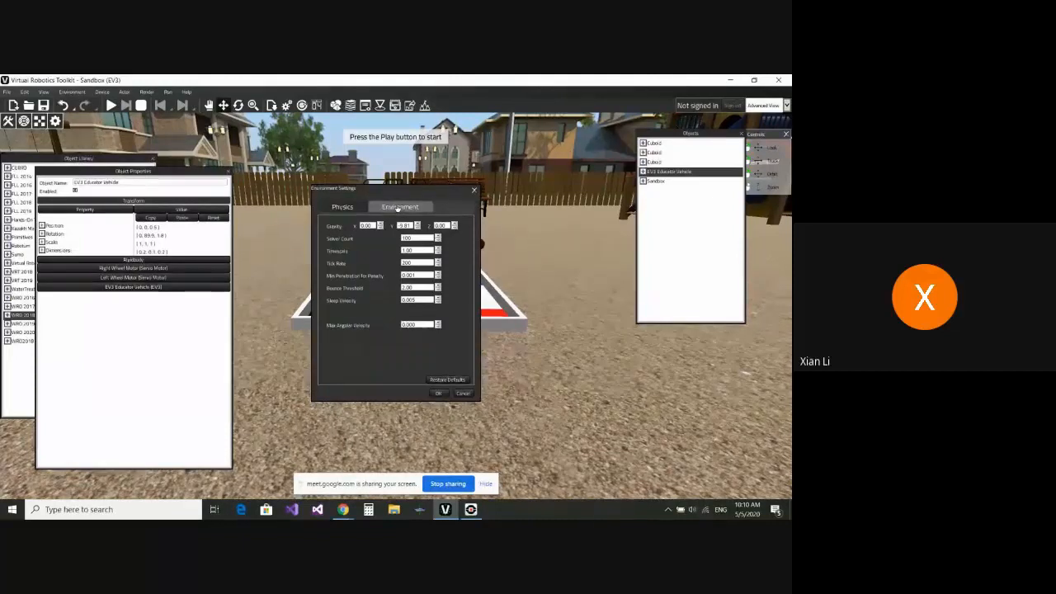
click(397, 209)
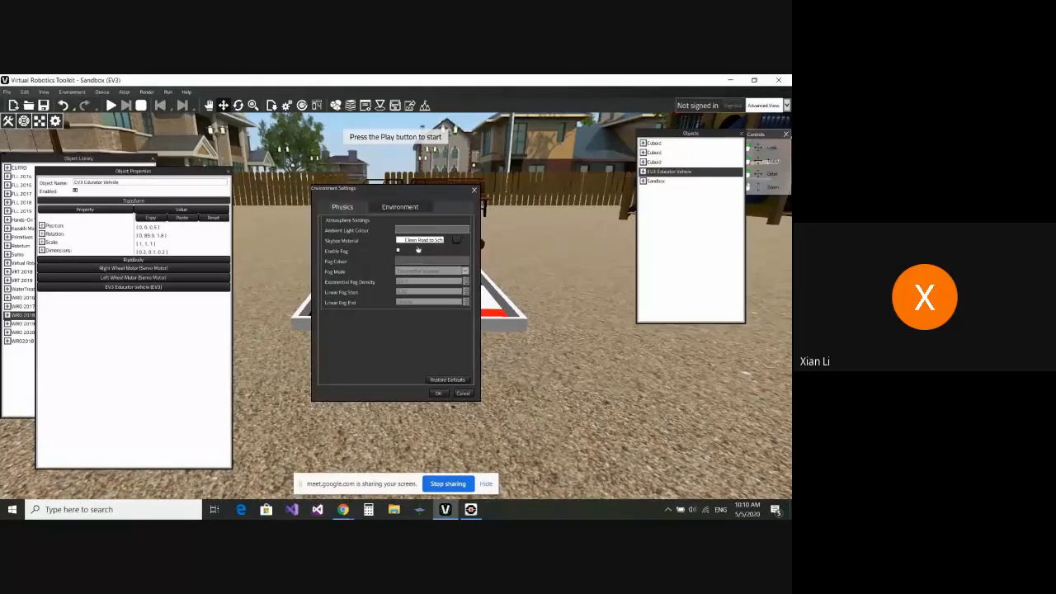
click(474, 192)
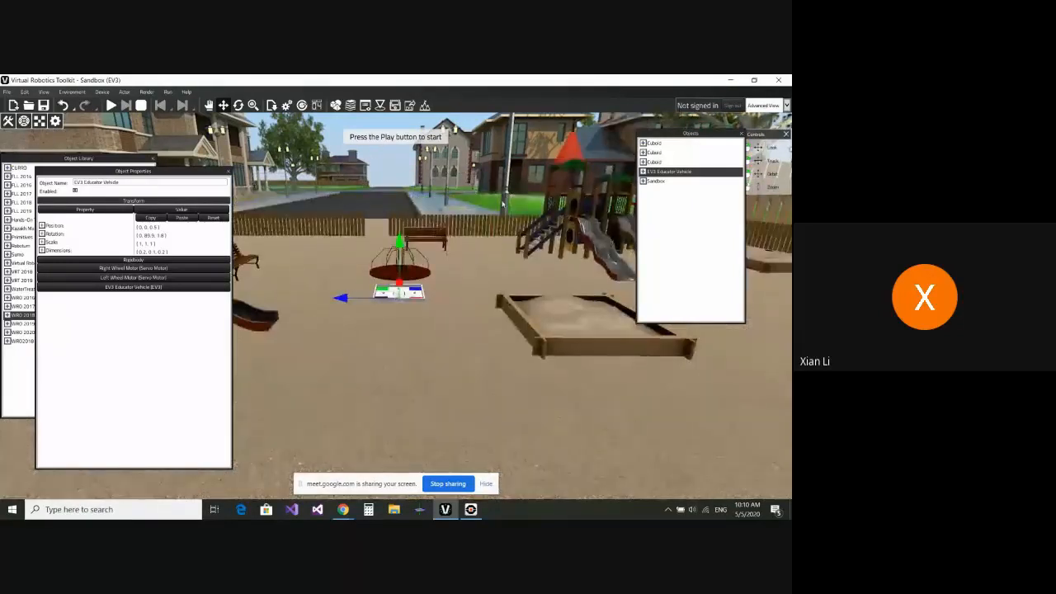
- Set the environment's Skybox Material to None, apply the settings, and inspect the playground without its background scenery
click(72, 92)
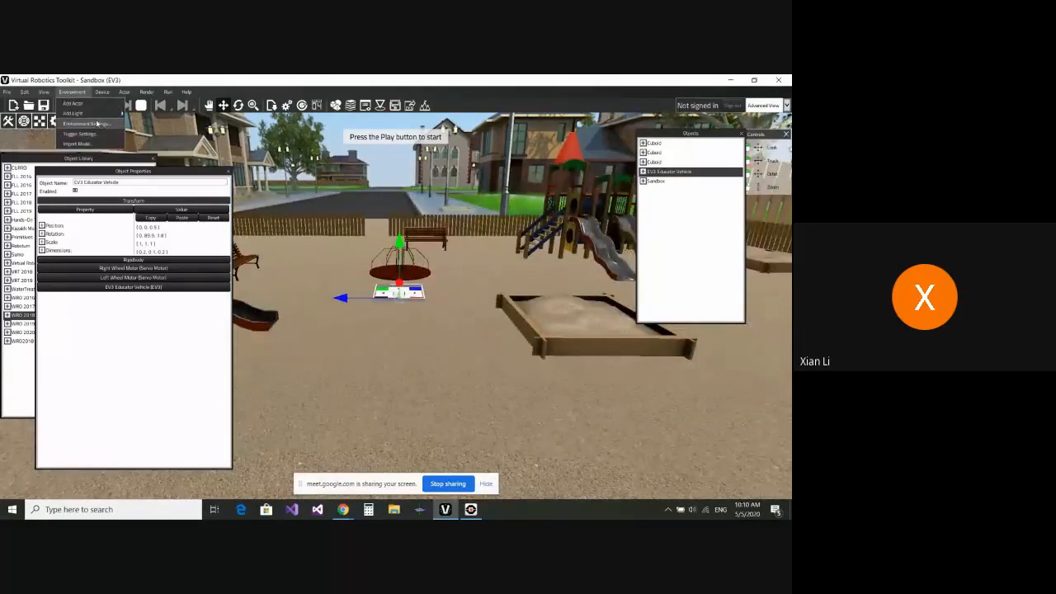
click(93, 127)
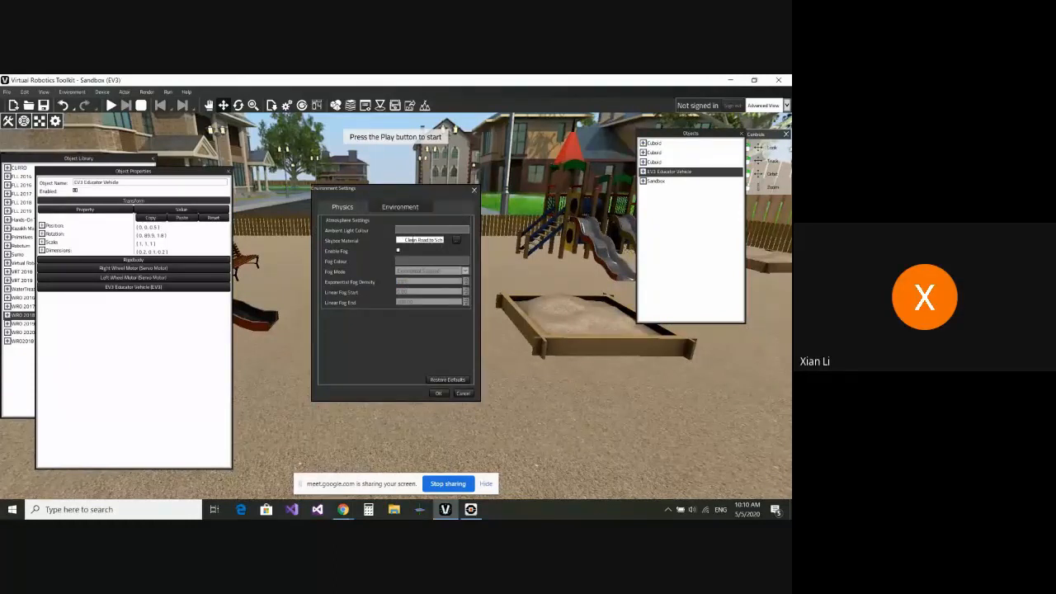
click(456, 240)
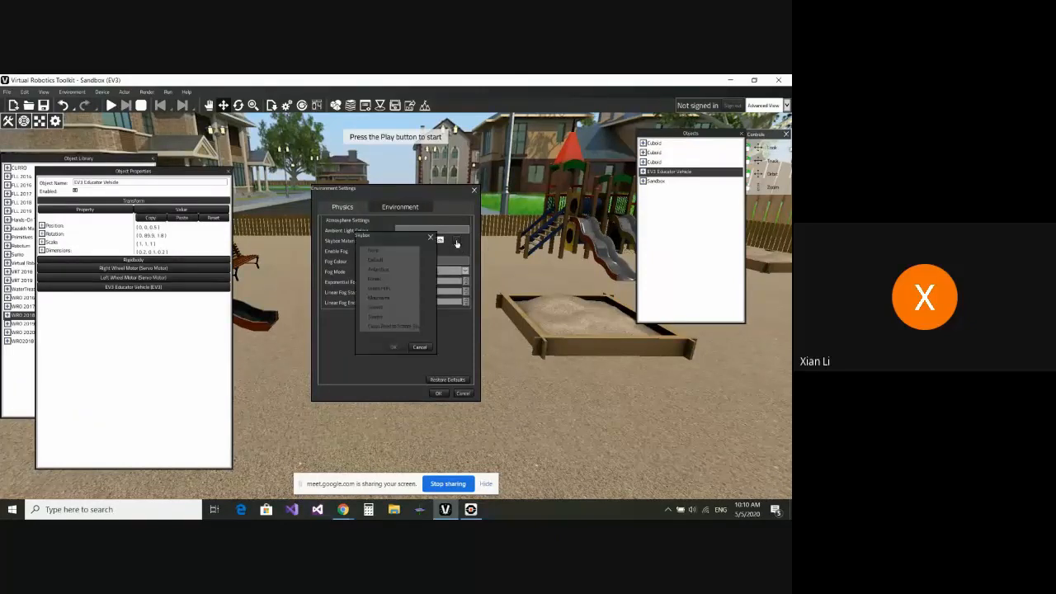
click(377, 252)
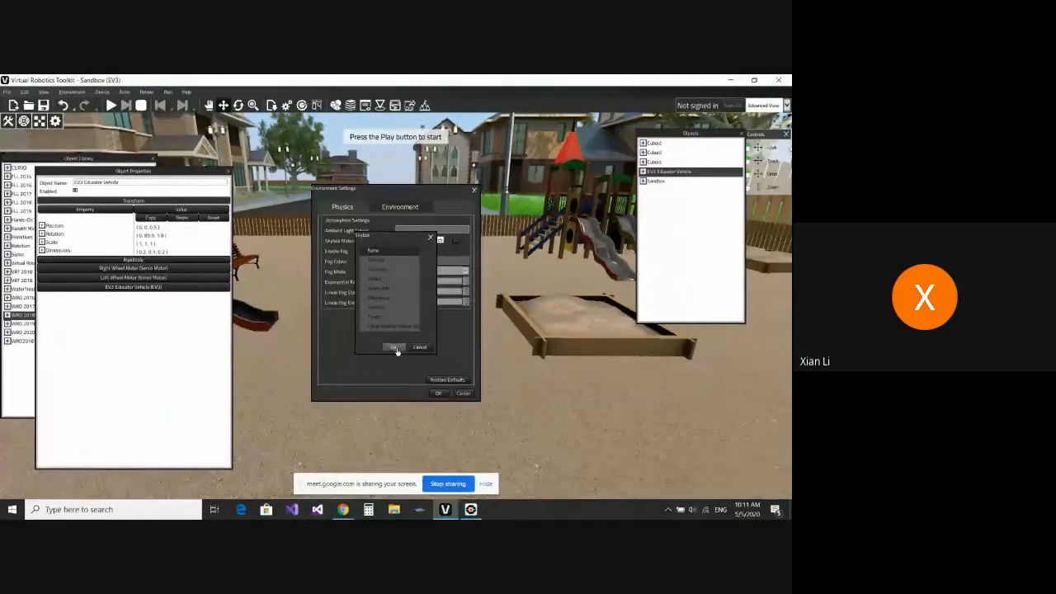
click(394, 348)
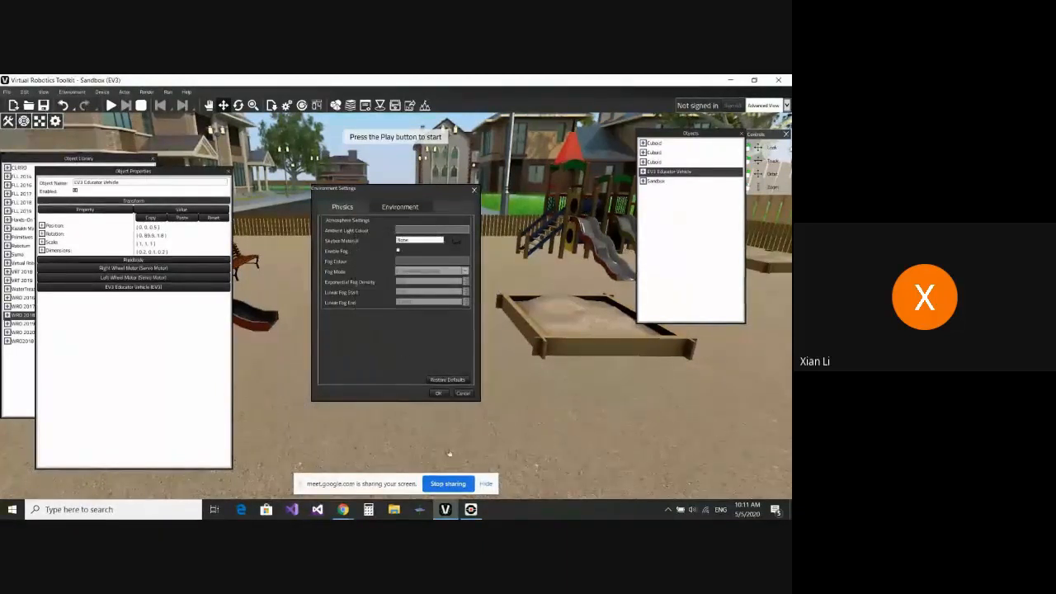
click(437, 394)
scroll(462, 379, down, 5)
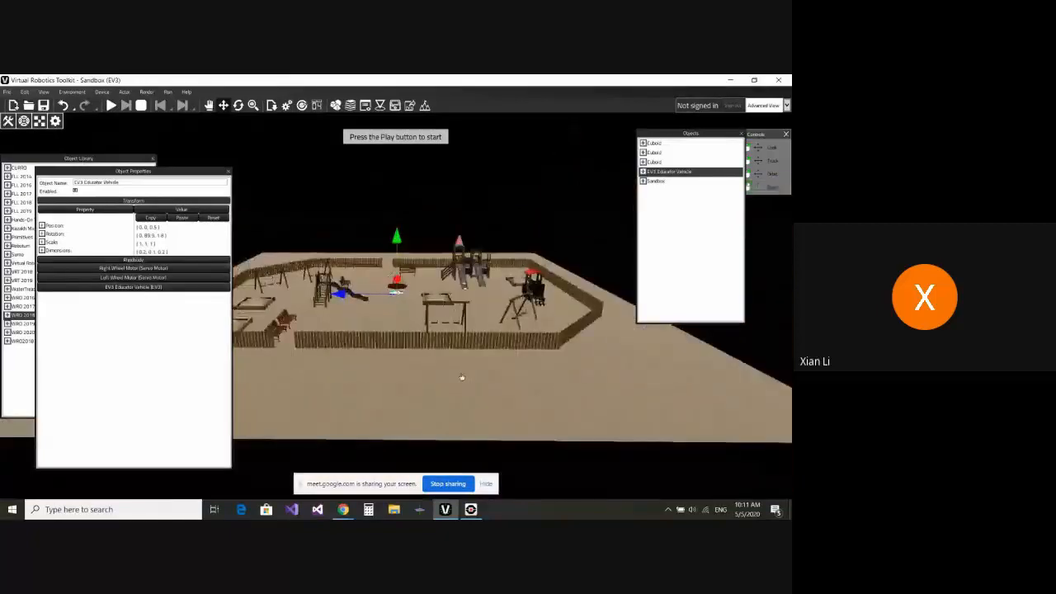
scroll(462, 377, up, 8)
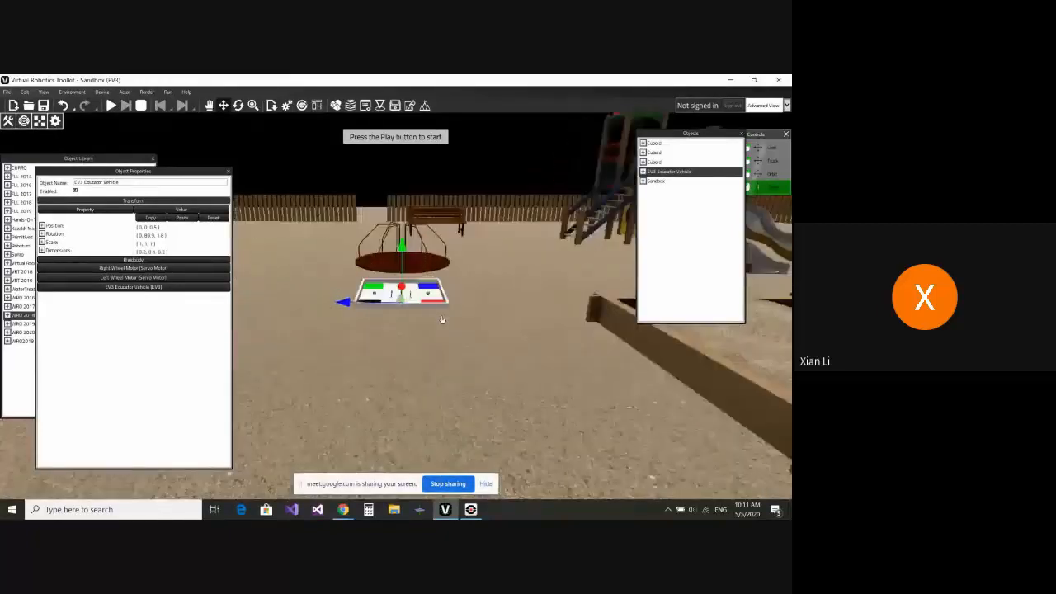
scroll(442, 319, down, 3)
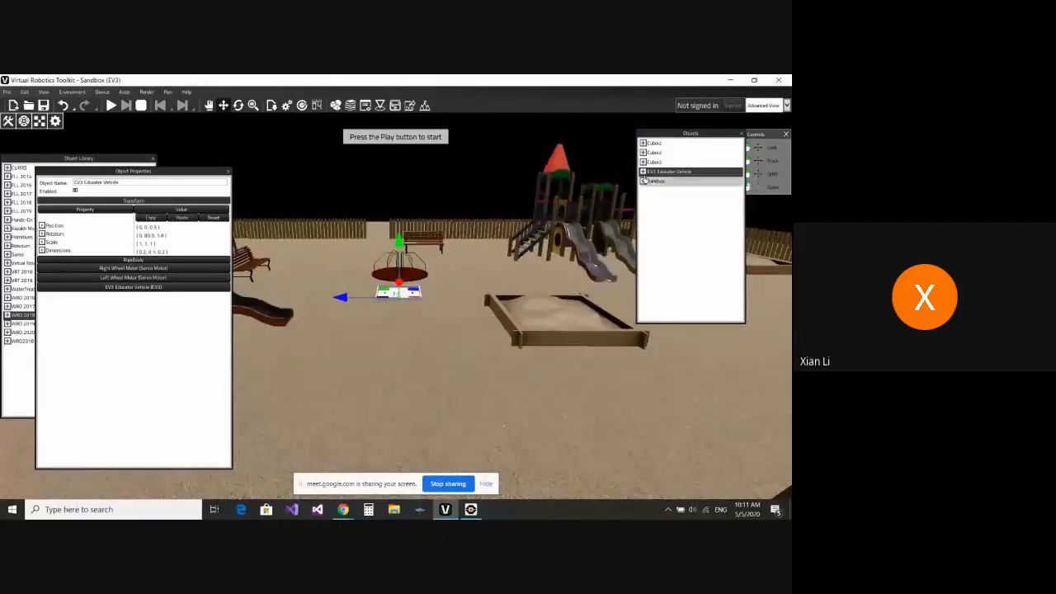
- Expand the Sandbox group, disable its Playground object, and inspect the EV3 robot arena on its own
click(643, 180)
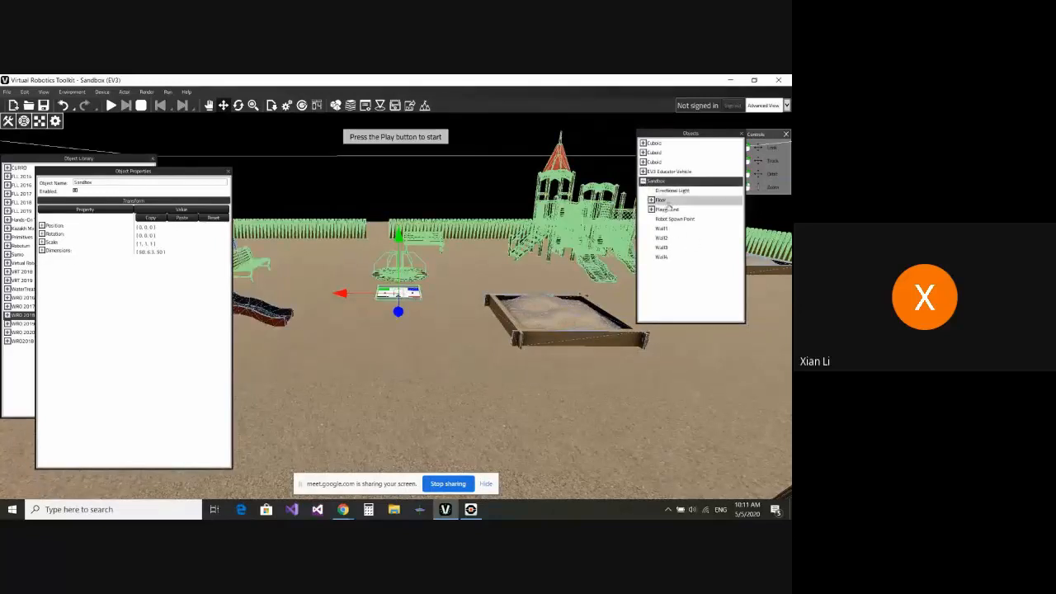
click(667, 210)
right_click(667, 213)
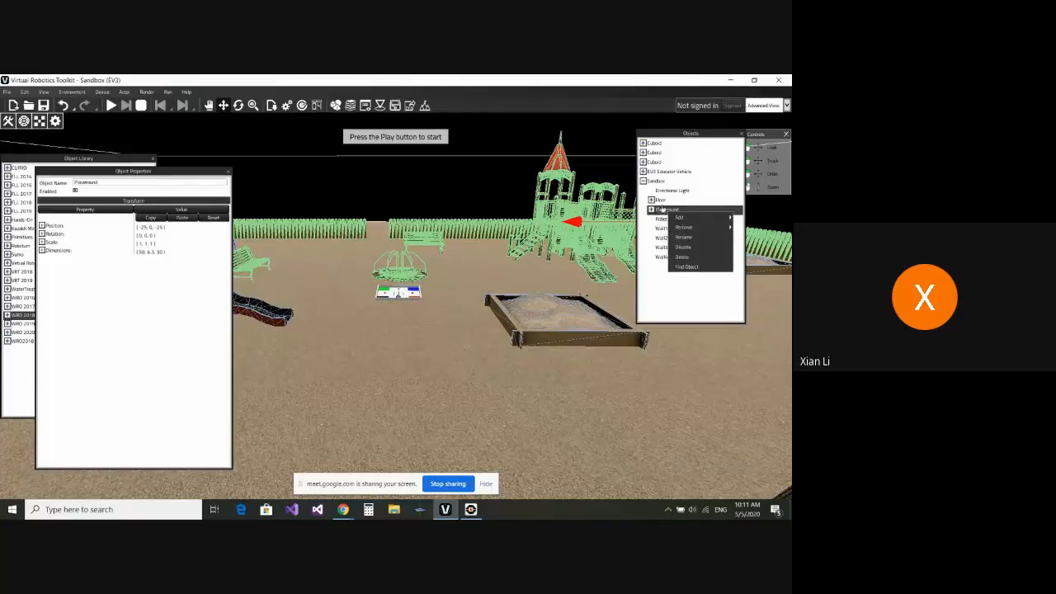
right_click(666, 211)
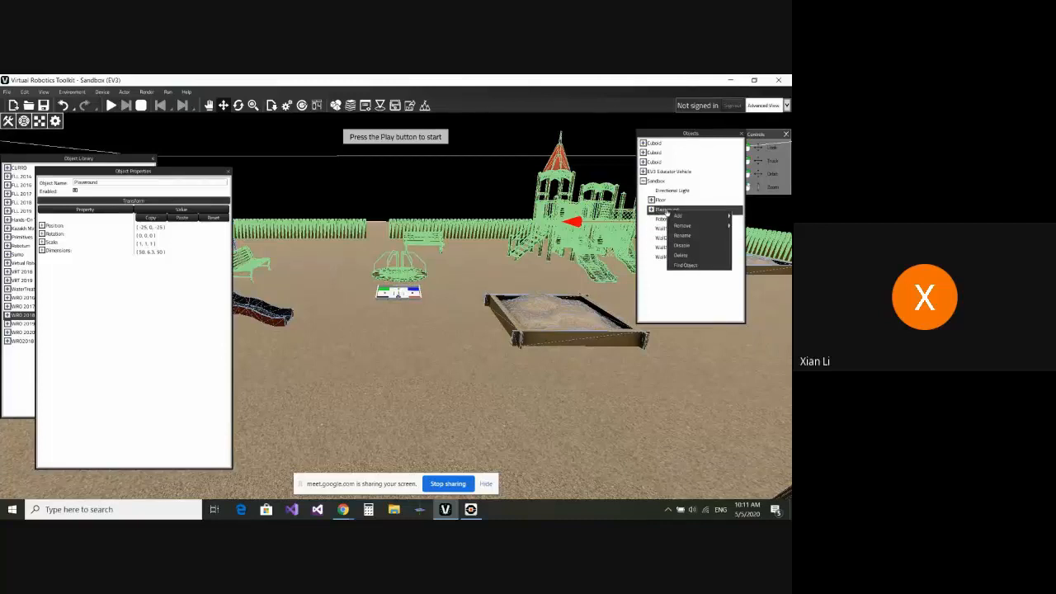
click(693, 246)
scroll(450, 297, up, 3)
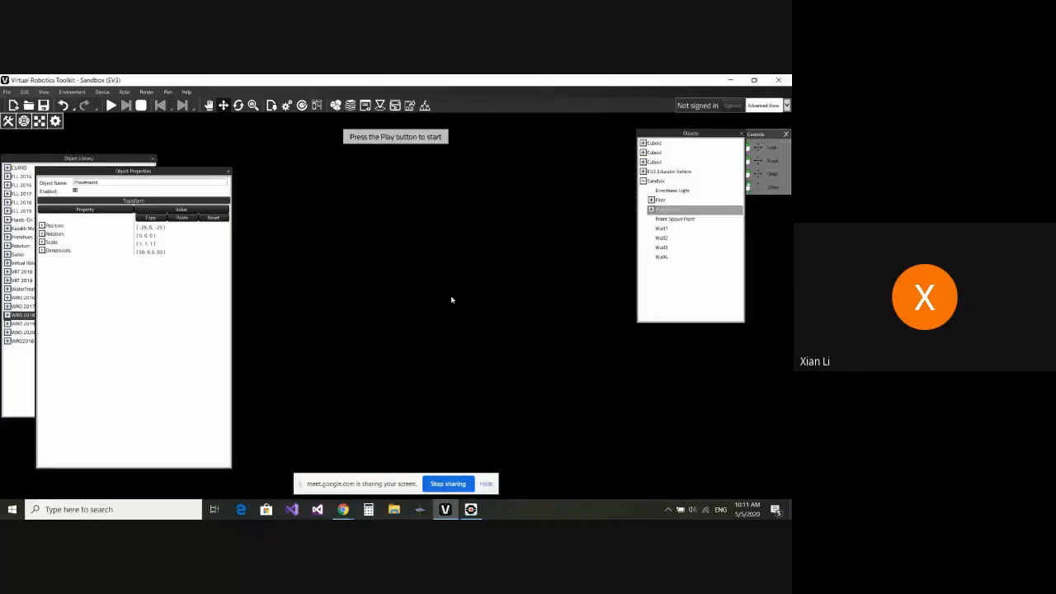
scroll(451, 298, down, 2)
scroll(451, 300, down, 3)
scroll(451, 300, up, 3)
scroll(451, 299, down, 2)
scroll(452, 299, up, 2)
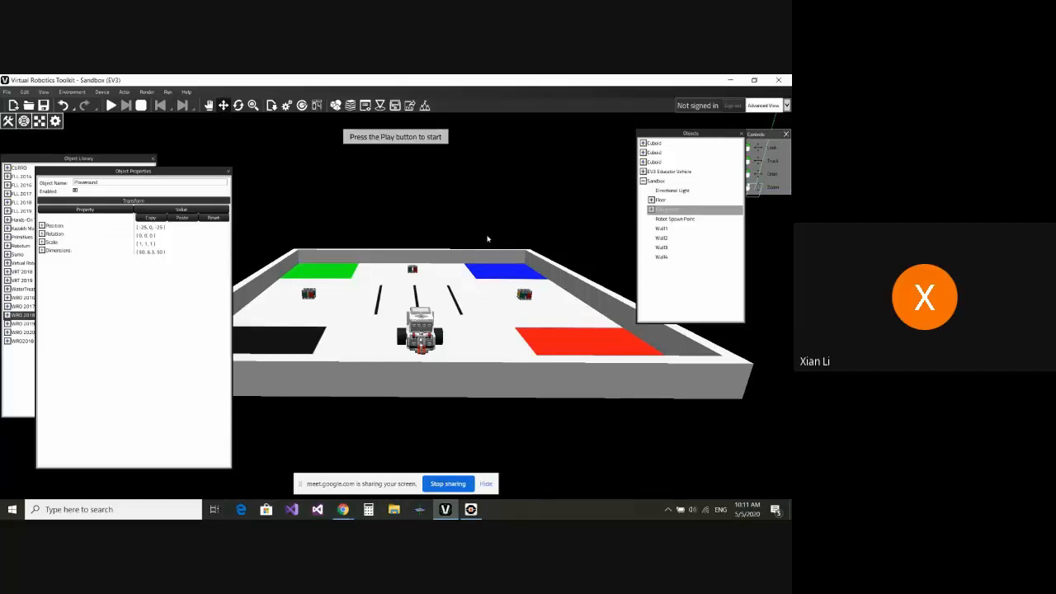
- Set the environment's Skybox Material to the Clean Road to School option and apply the settings
click(72, 92)
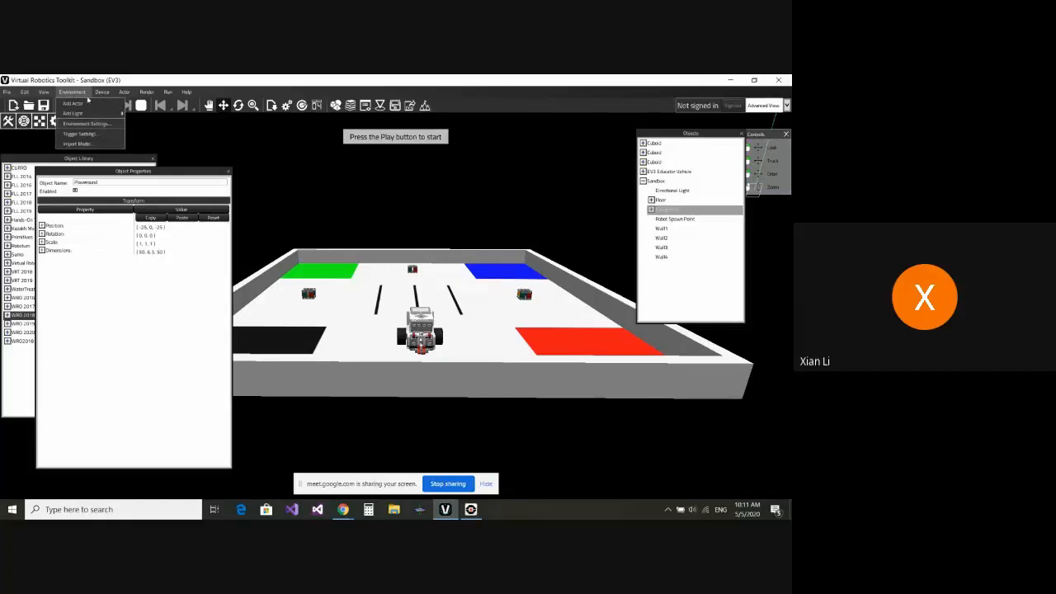
click(91, 124)
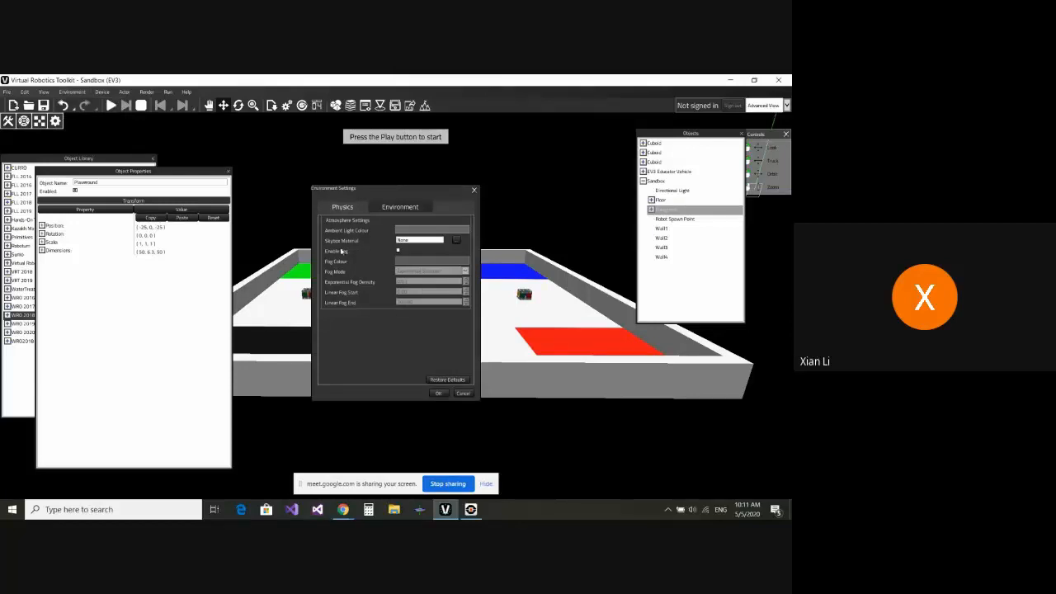
click(456, 240)
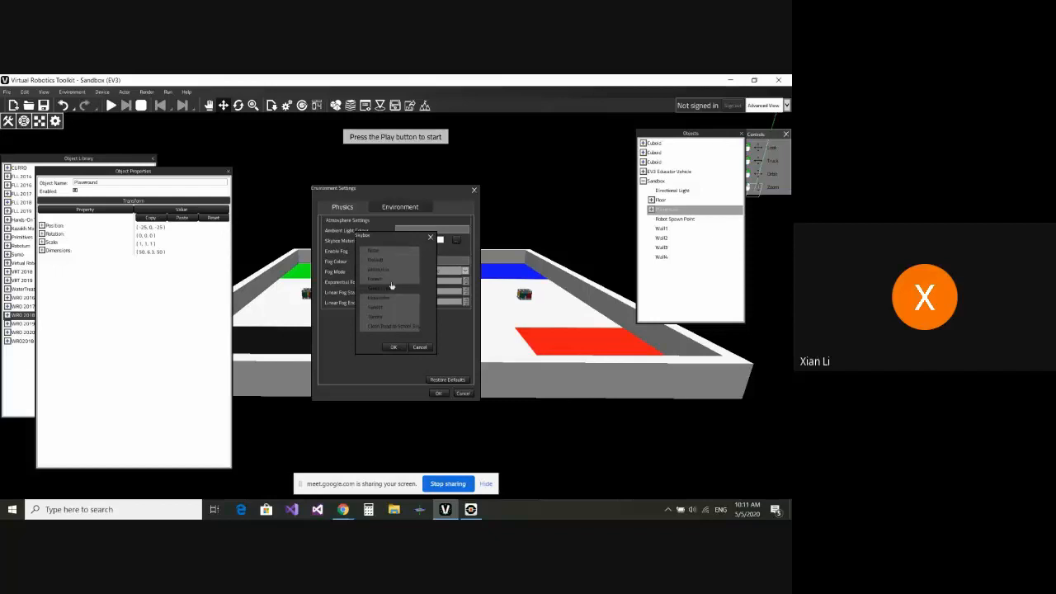
click(430, 239)
click(456, 240)
click(392, 326)
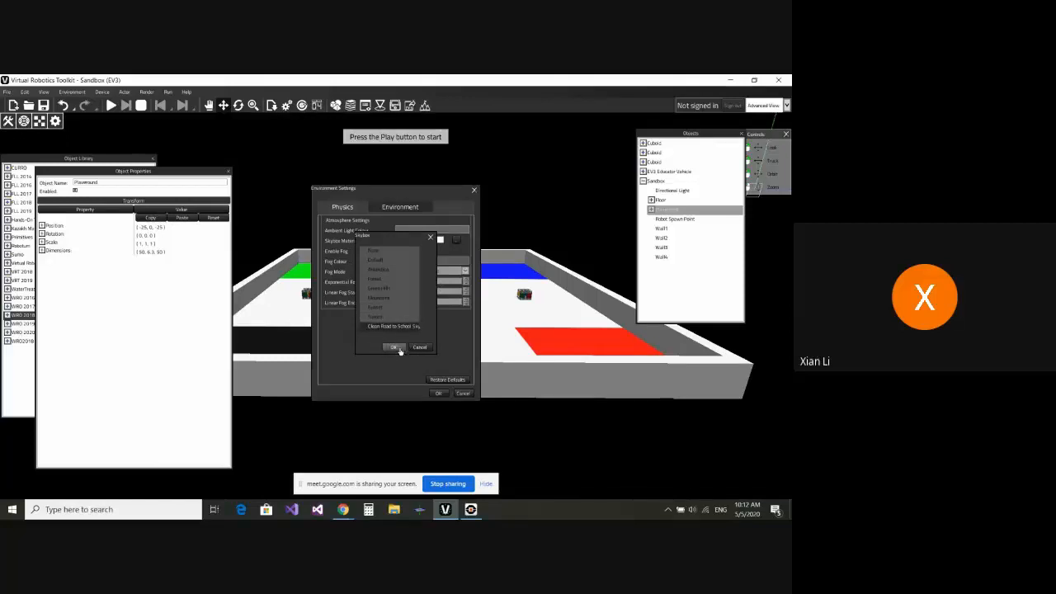
click(394, 348)
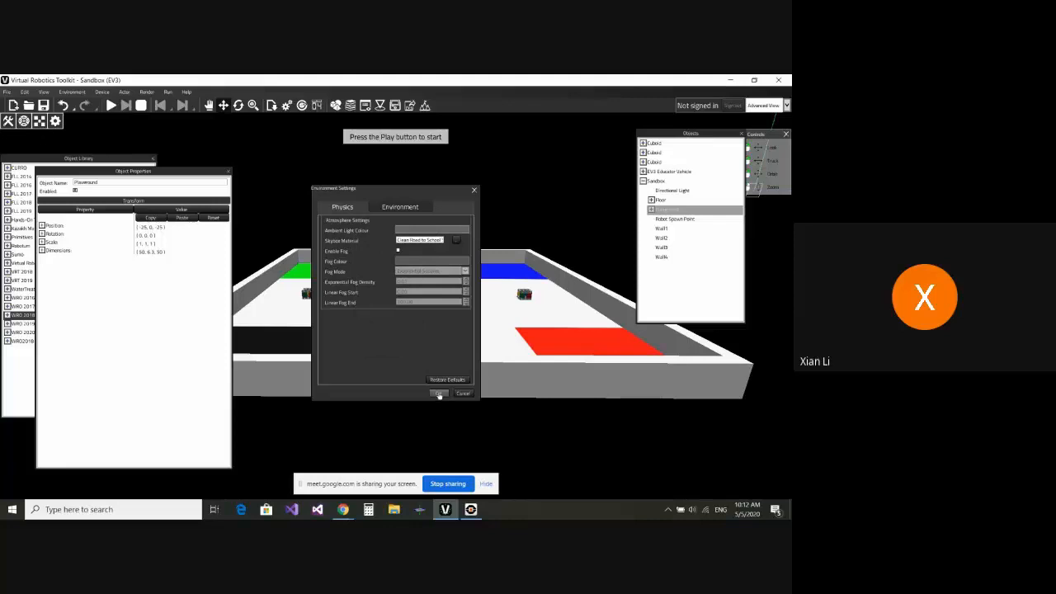
click(439, 394)
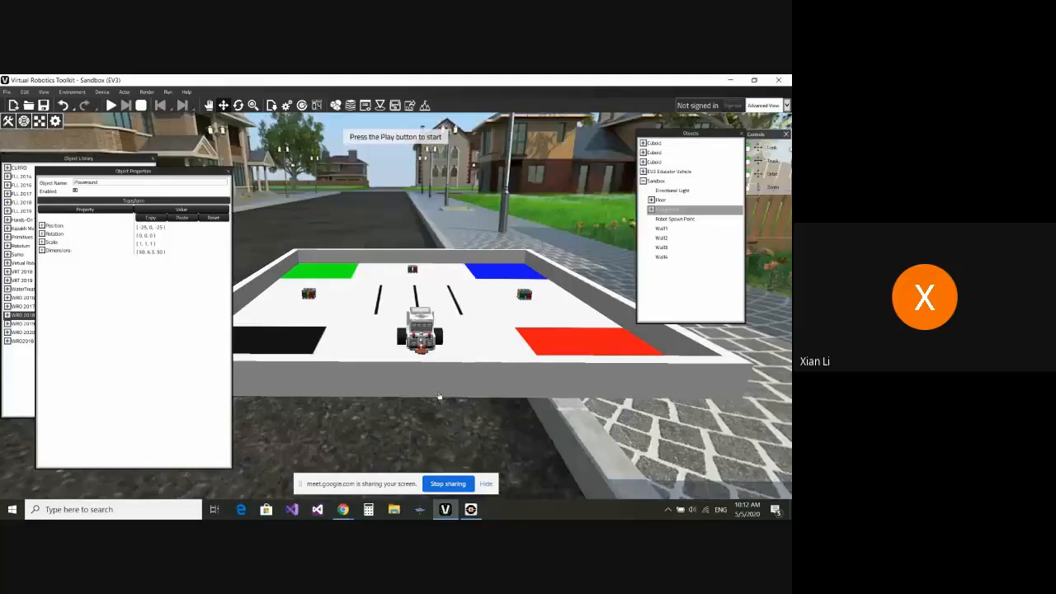
- Enable the Playground object again, close the Object Properties window, and view the arena within the playground
right_click(673, 212)
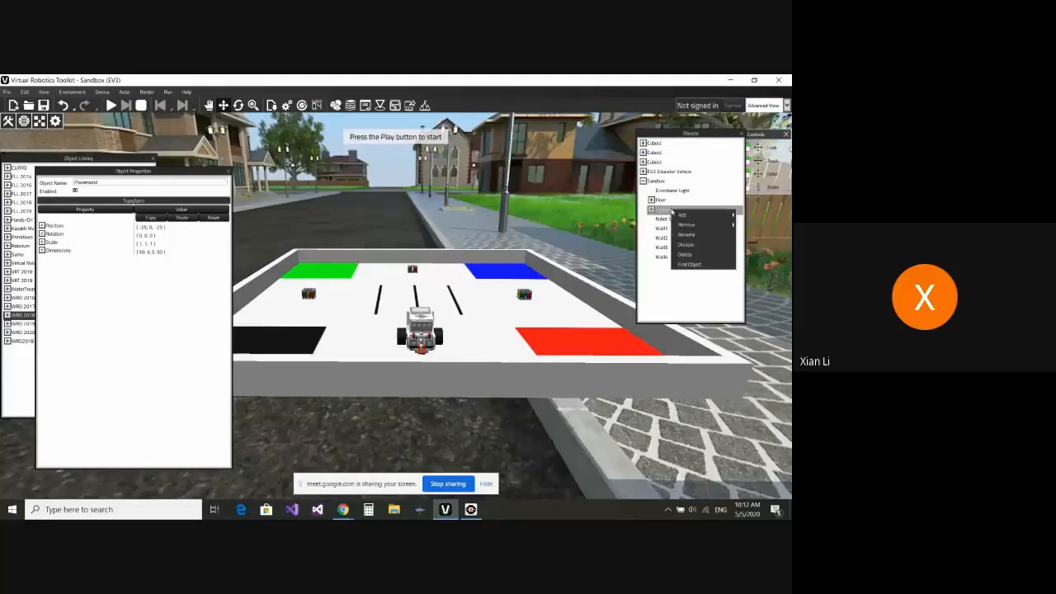
click(689, 245)
scroll(482, 294, down, 5)
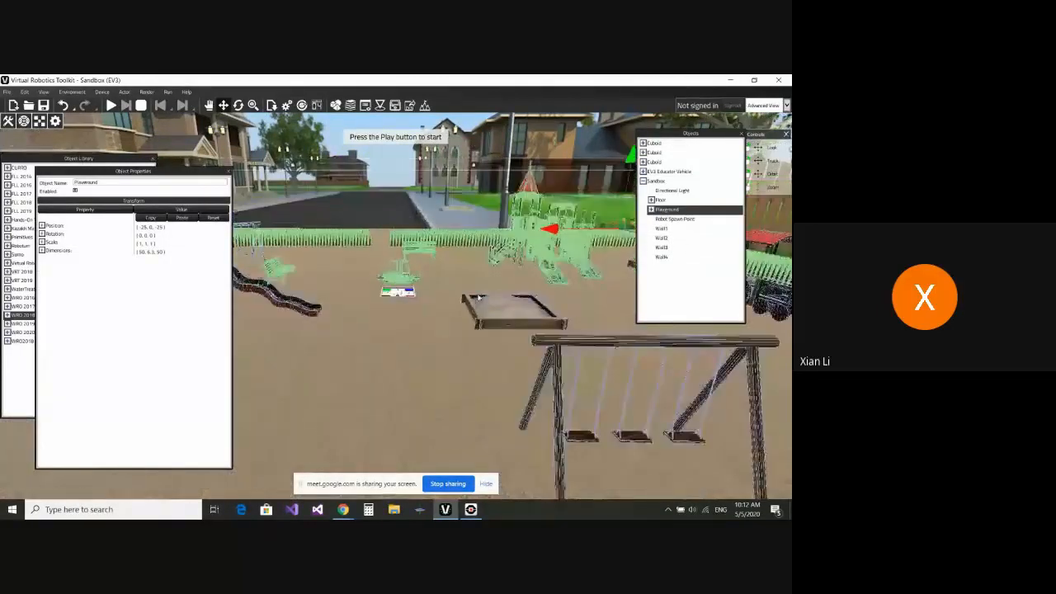
scroll(482, 295, up, 4)
scroll(482, 294, up, 5)
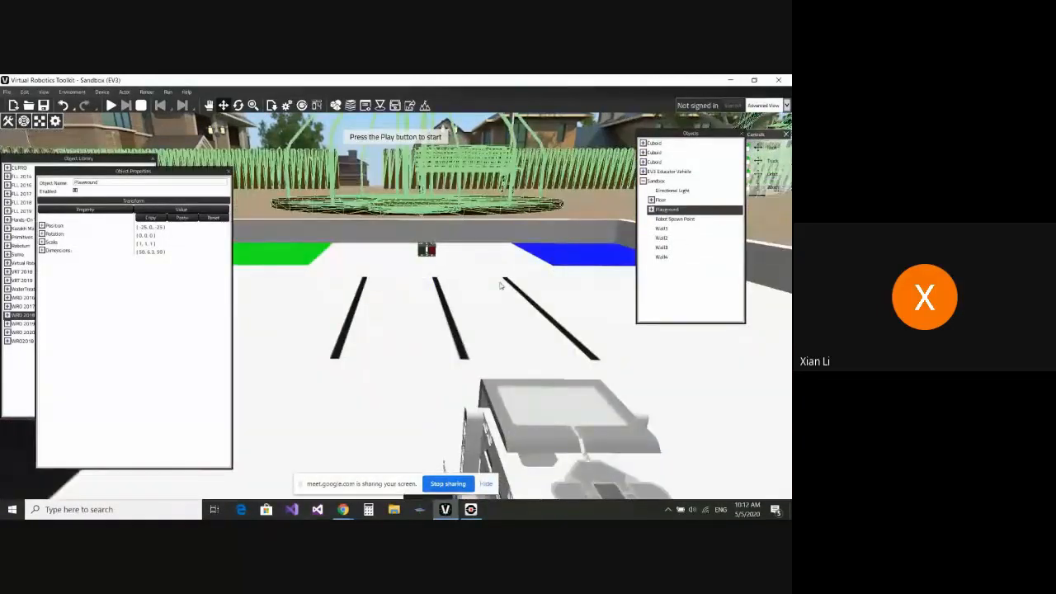
scroll(499, 282, down, 4)
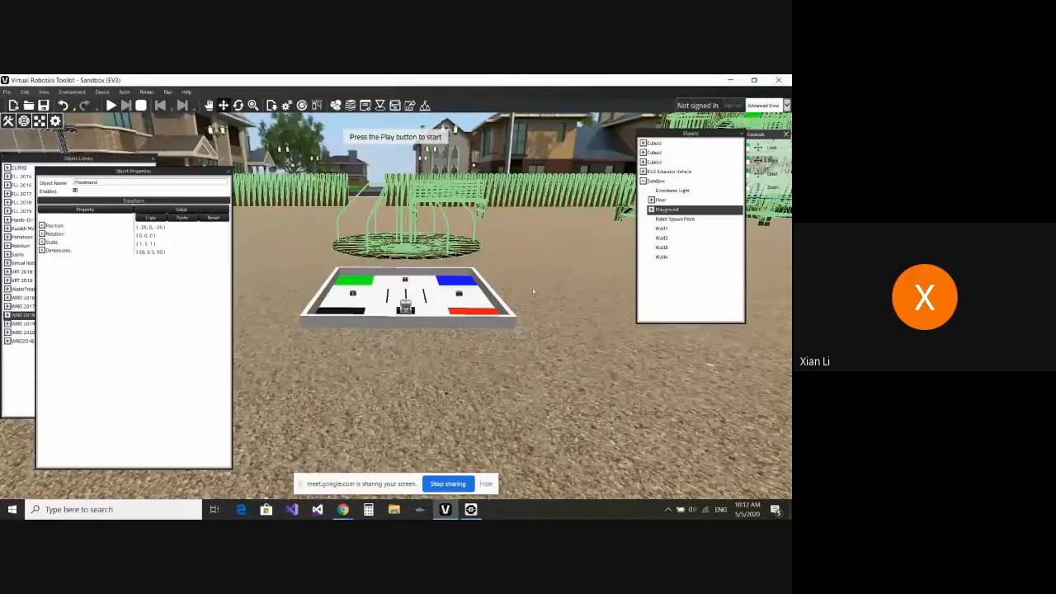
click(228, 172)
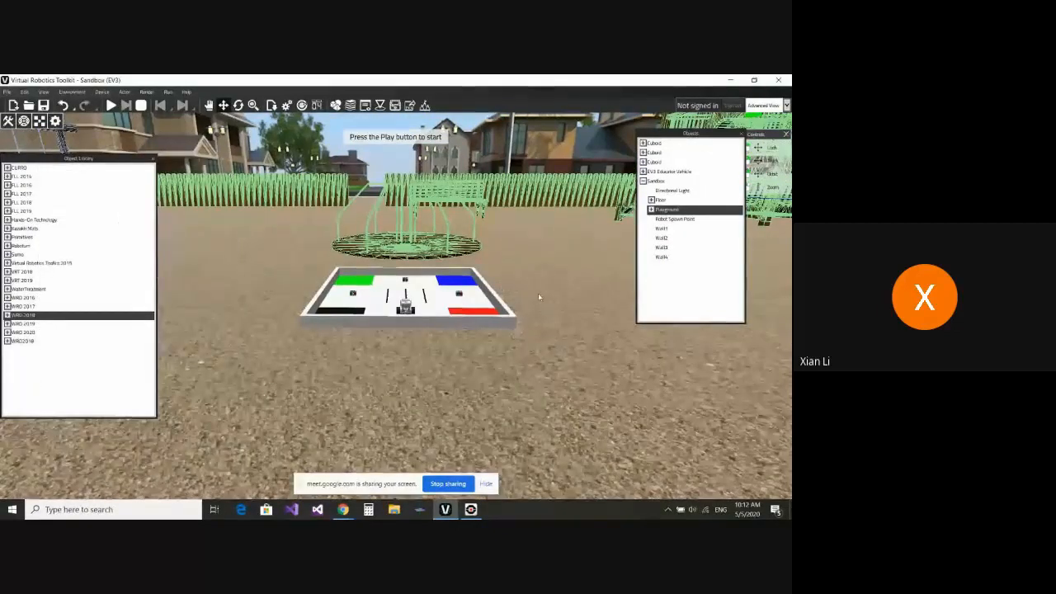
scroll(538, 293, up, 5)
scroll(538, 293, down, 4)
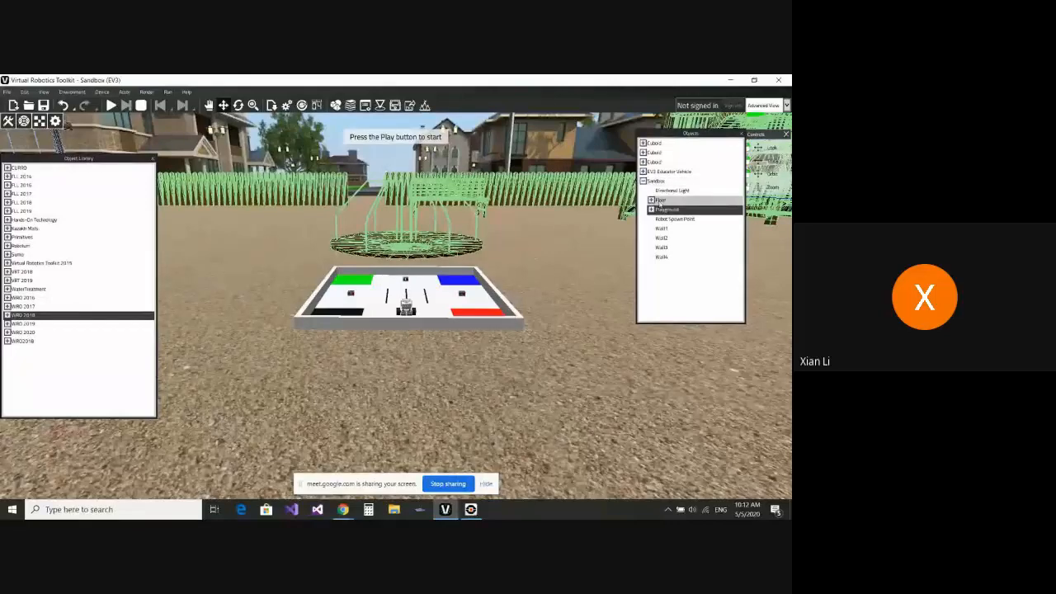
- Select the Floor object in the Sandbox group, expand its children, and show its Object Properties window
click(661, 200)
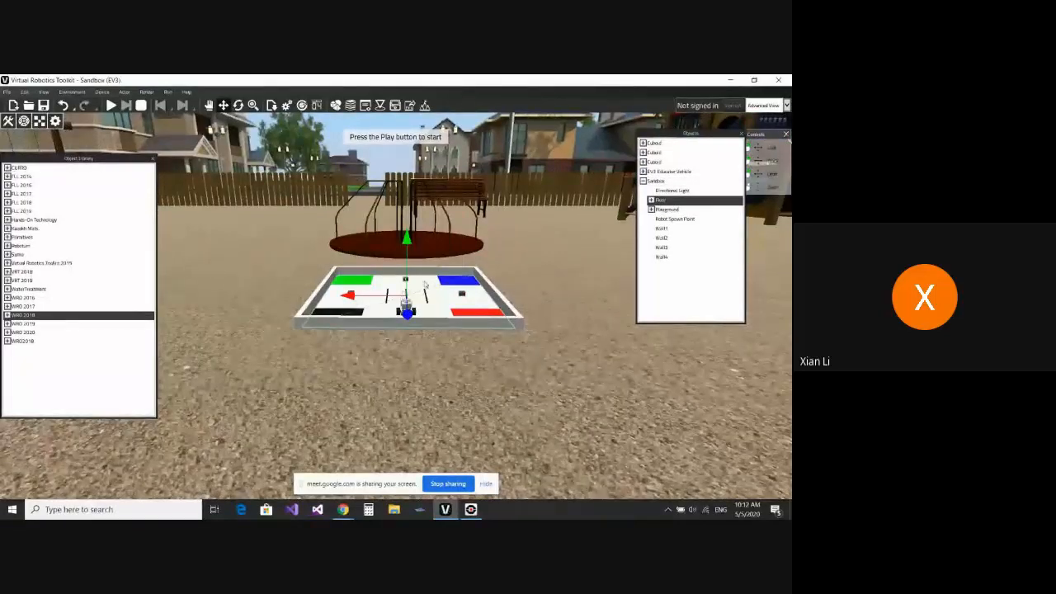
scroll(396, 297, up, 5)
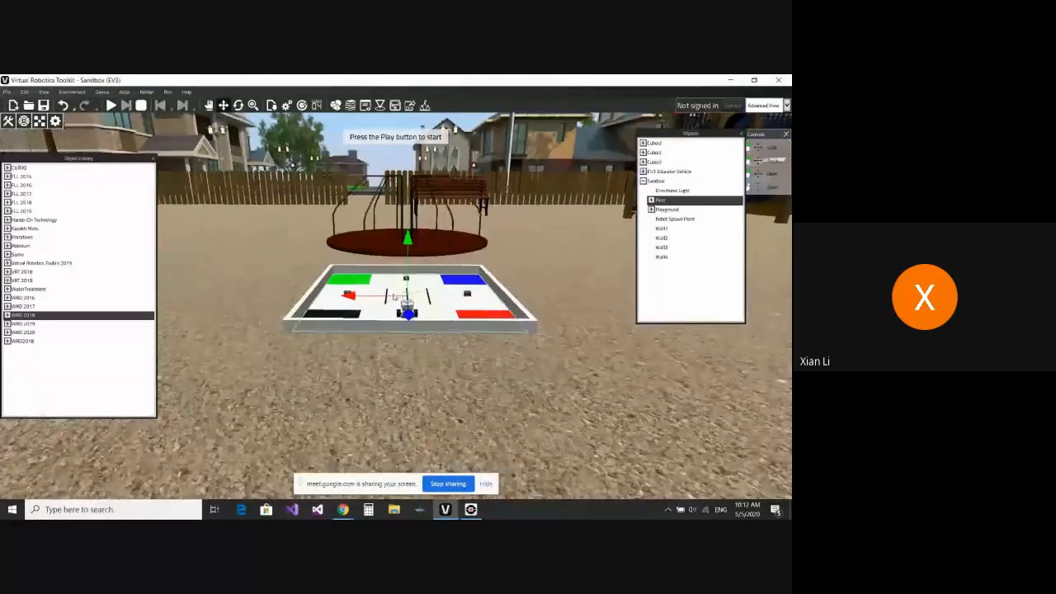
middle_drag(394, 297, 404, 304)
scroll(404, 304, down, 1)
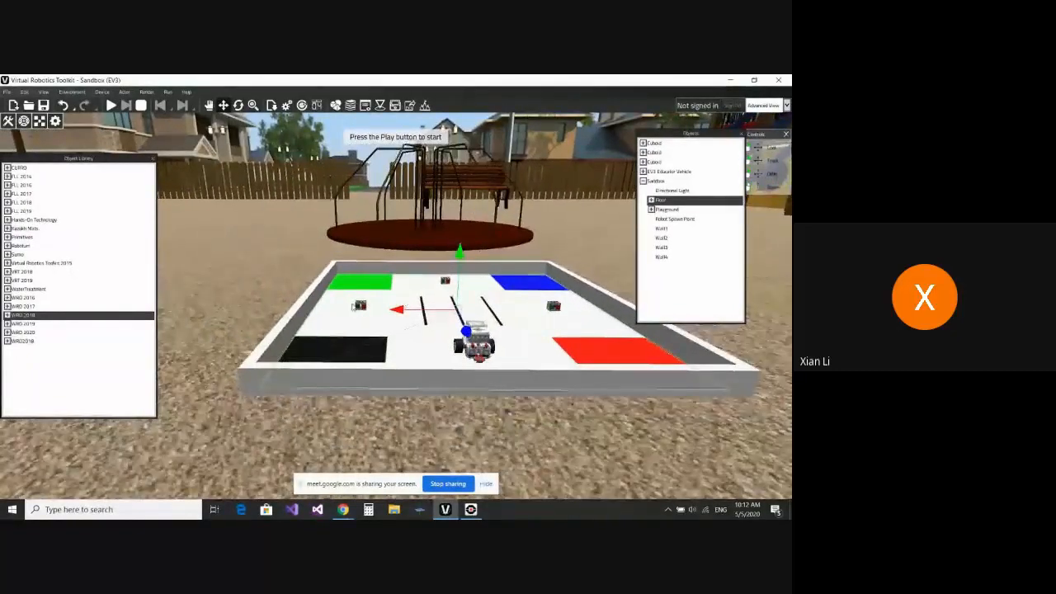
scroll(396, 288, up, 1)
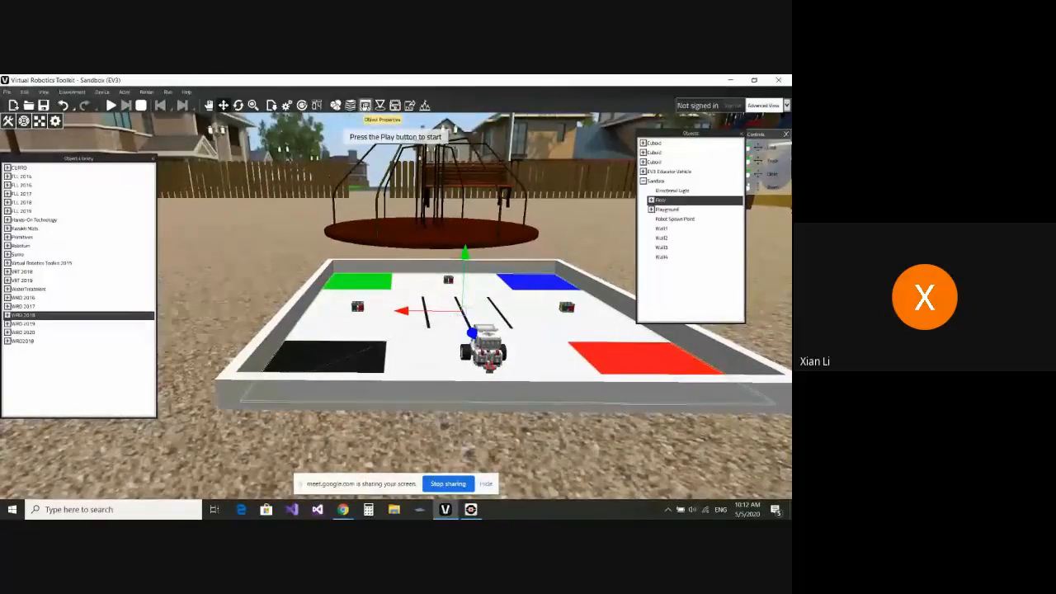
click(651, 200)
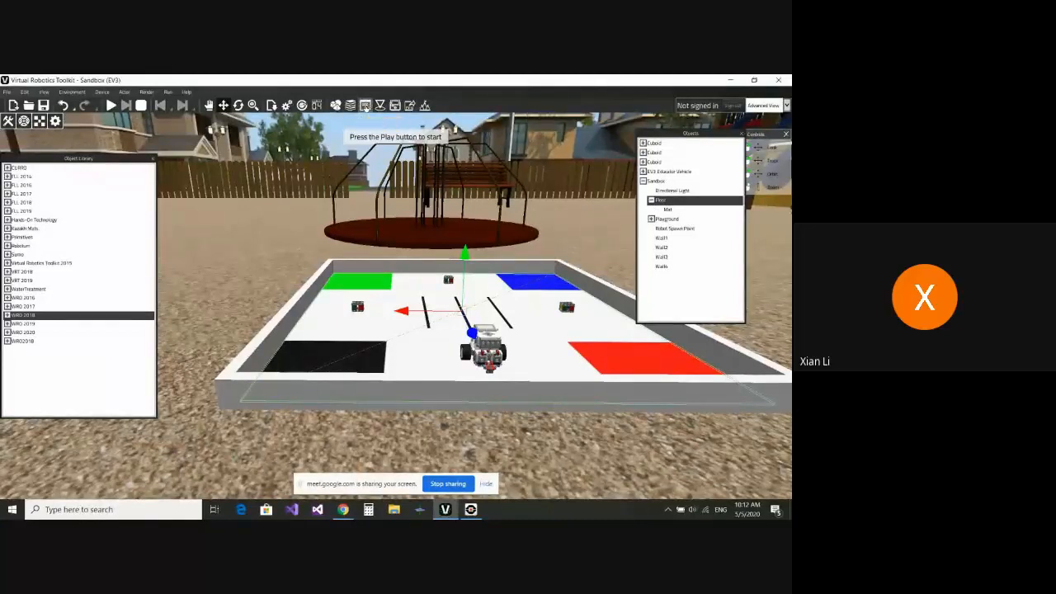
click(366, 106)
drag(153, 170, 139, 148)
- Examine the Floor's Transform dimensions, Collider settings and Material / Texture section, leaving only the Material / Texture section expanded
click(115, 180)
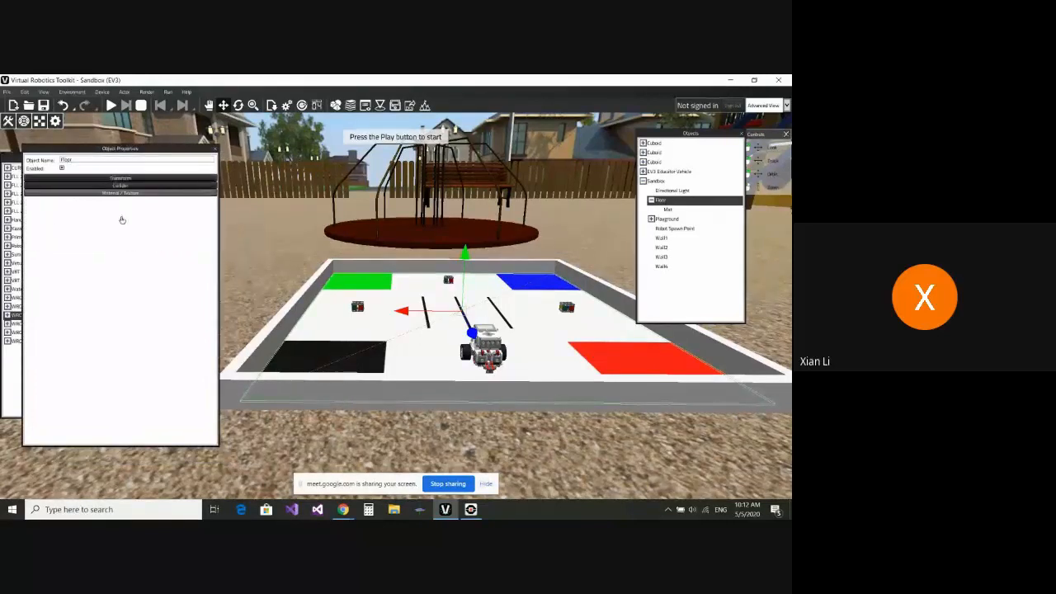
click(121, 179)
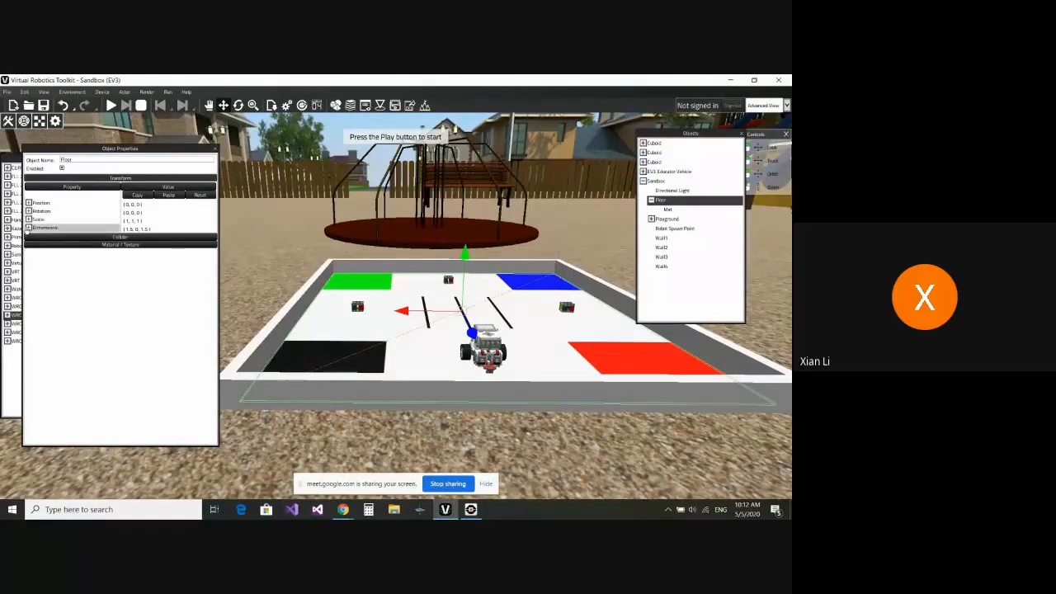
click(29, 228)
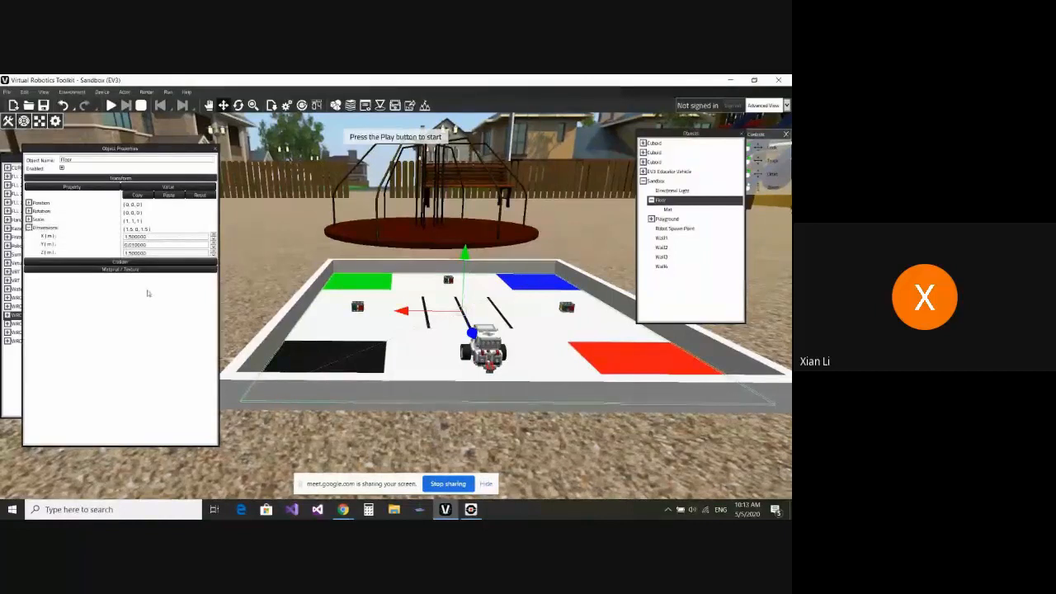
click(121, 262)
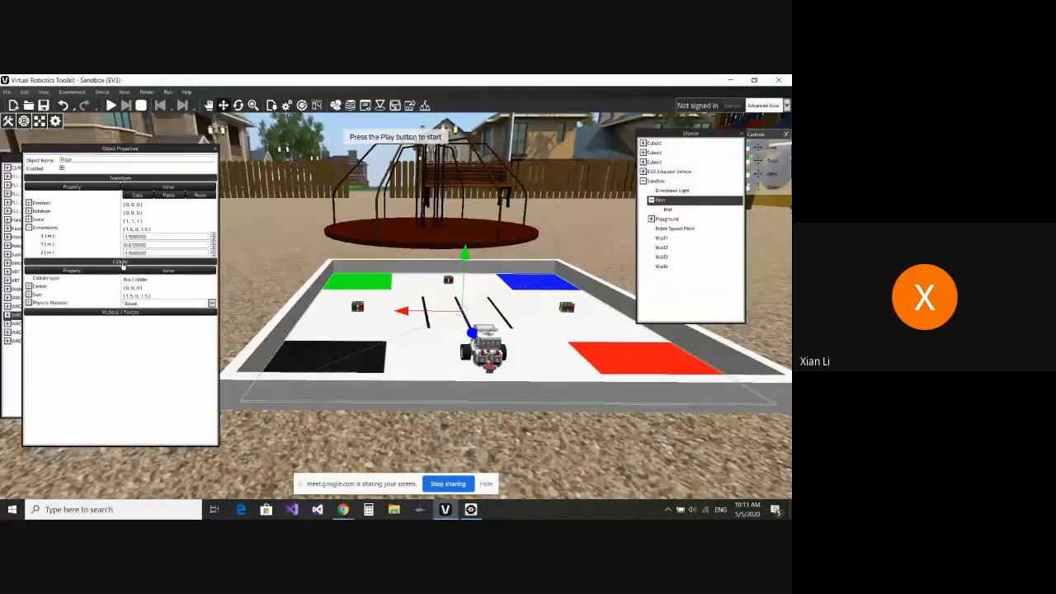
click(122, 264)
click(121, 270)
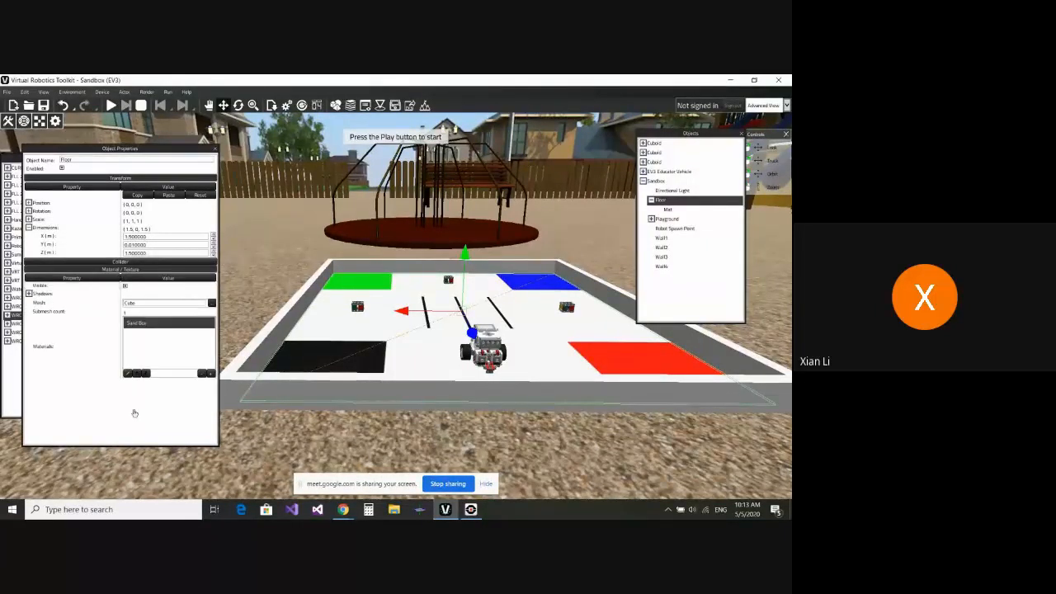
click(121, 179)
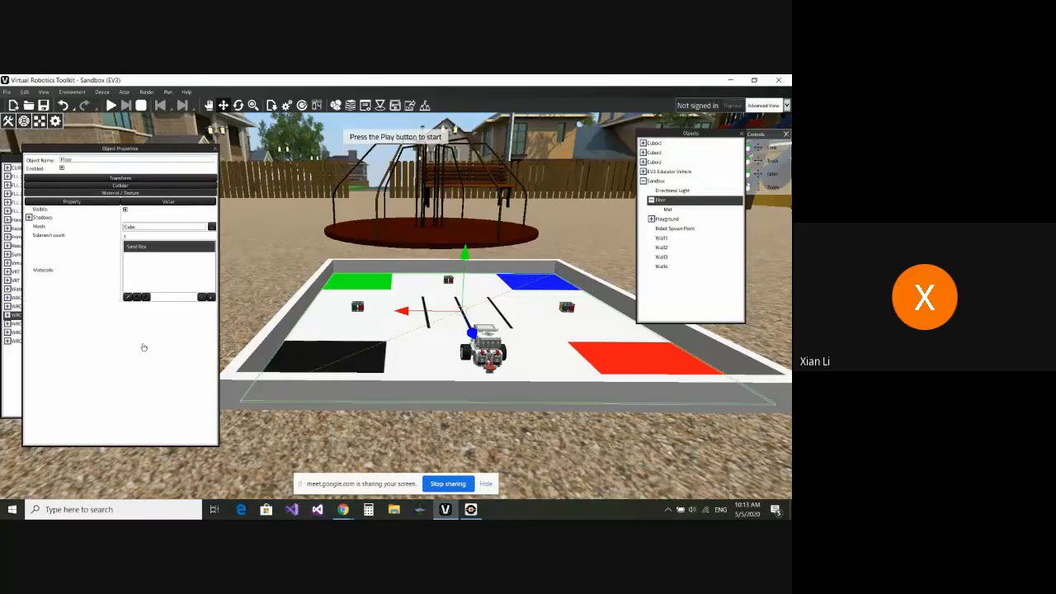
- Open the Floor's Sand Box material for editing and review its list of material properties
click(129, 298)
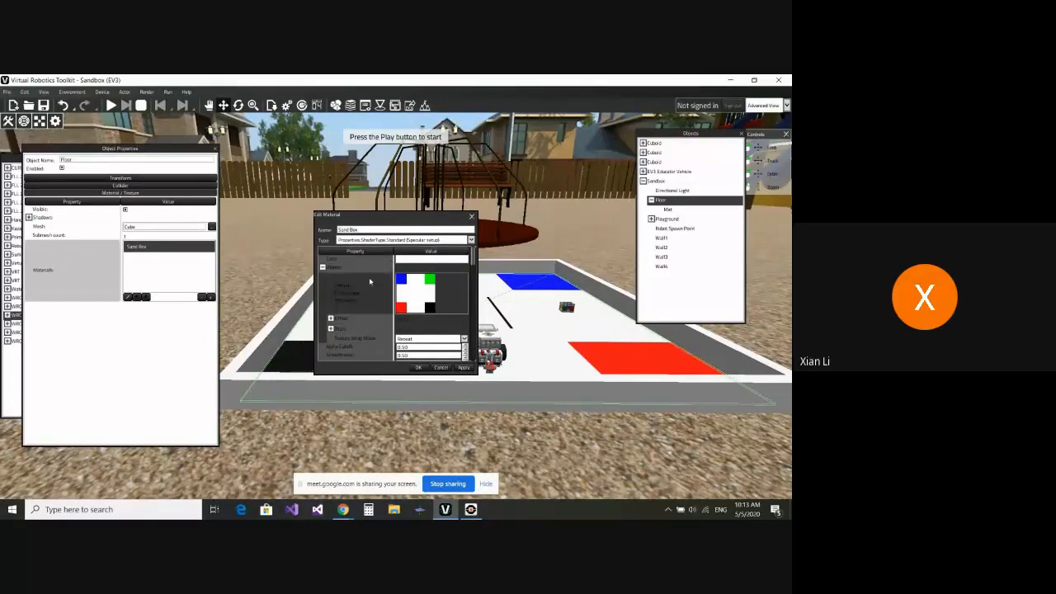
scroll(370, 323, down, 3)
scroll(370, 323, up, 3)
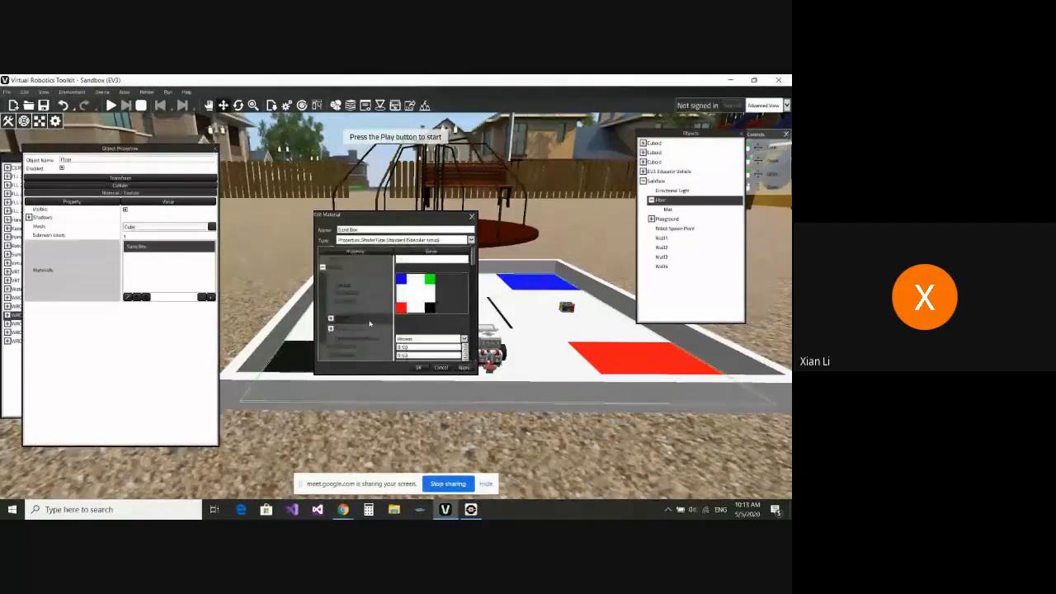
scroll(370, 330, down, 7)
scroll(371, 330, up, 5)
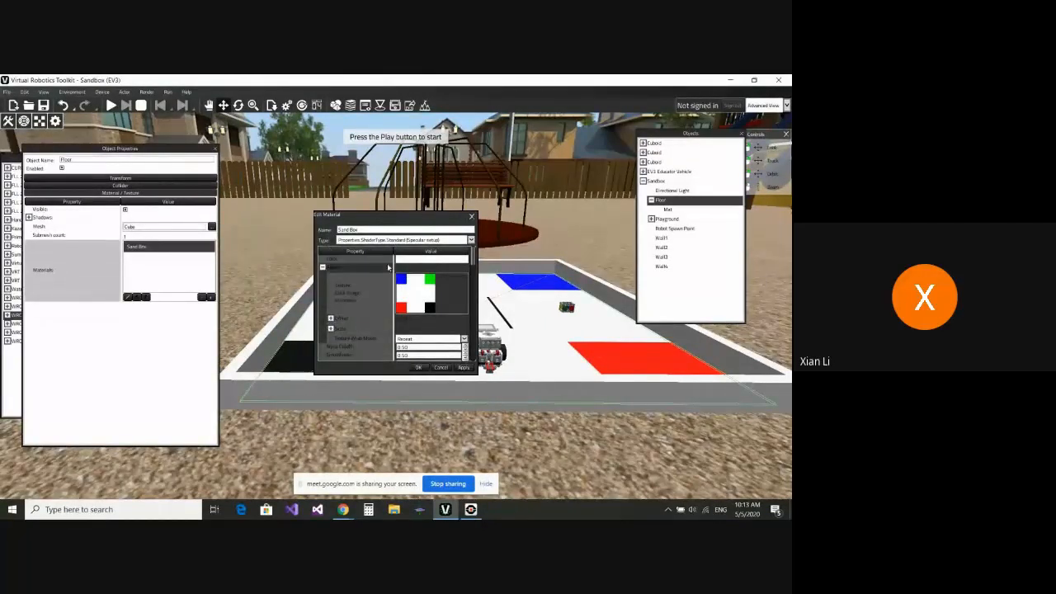
drag(400, 219, 395, 217)
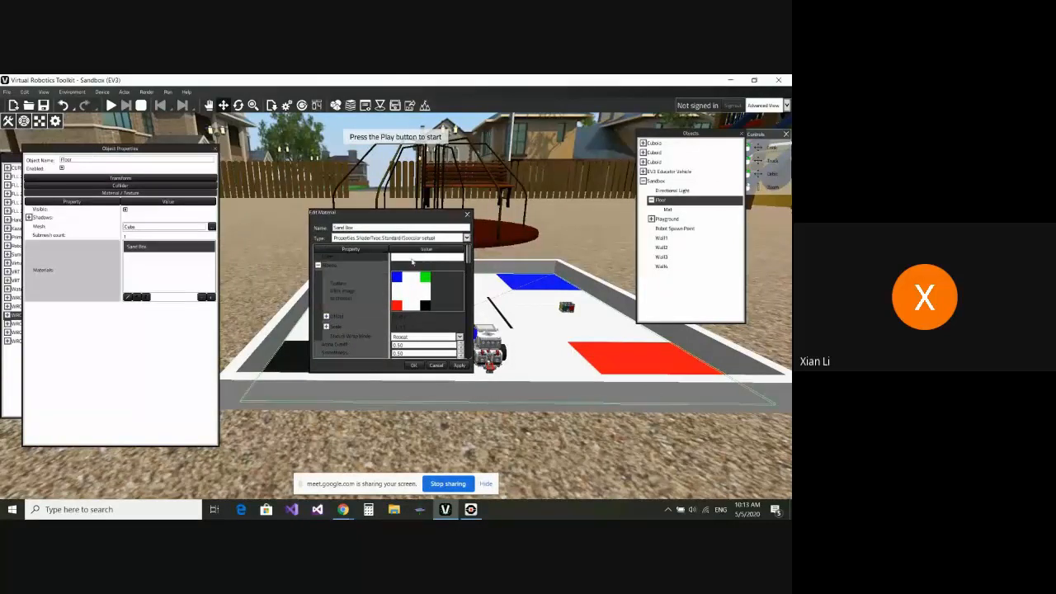
- Change the Sand Box material's colour to light red from the Colour Wheel, view it as RGB Sliders, and save the material
click(420, 260)
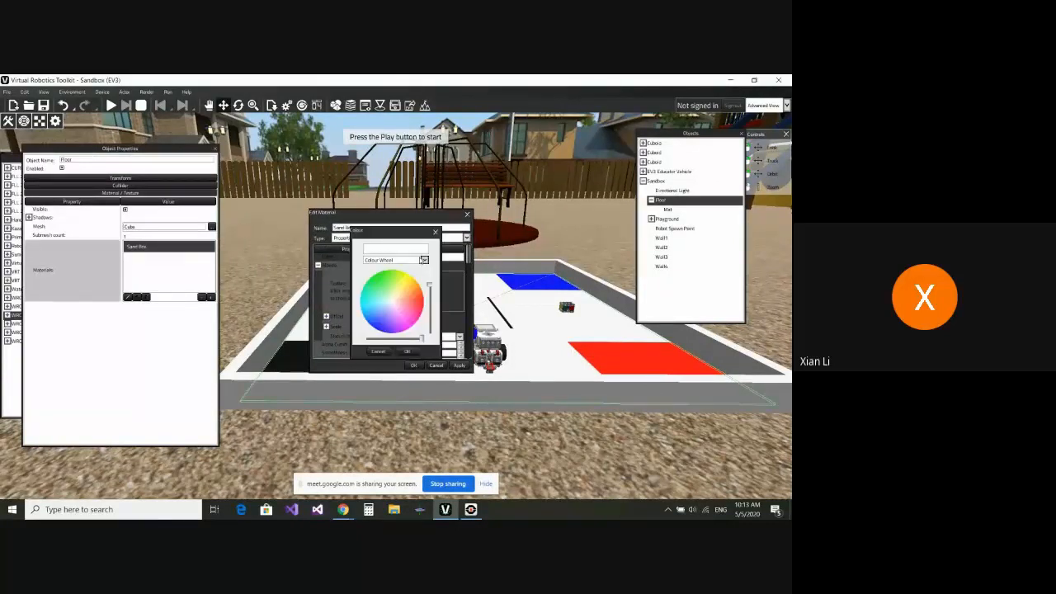
click(436, 232)
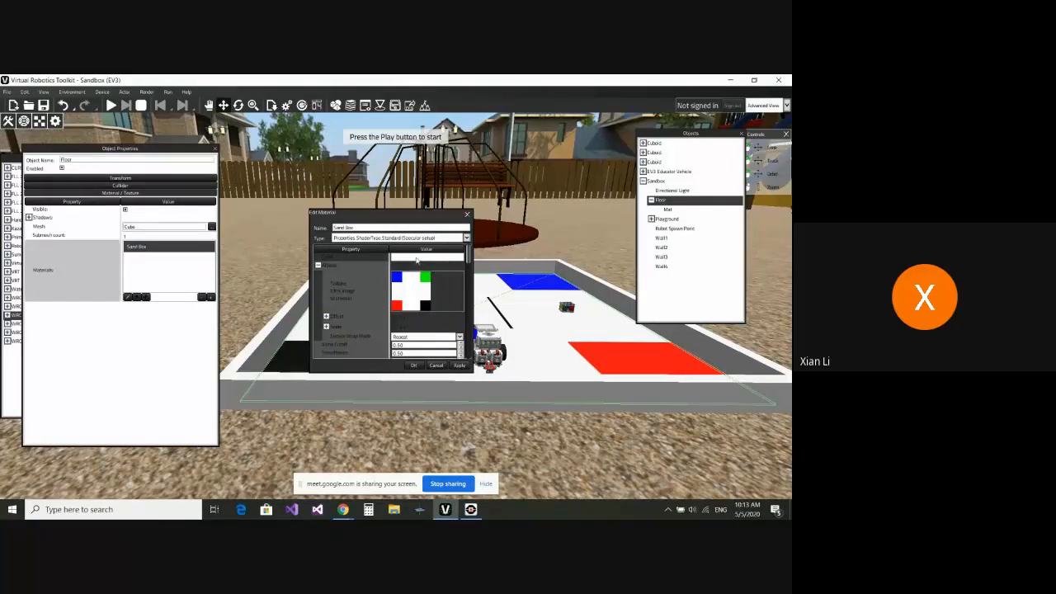
click(417, 259)
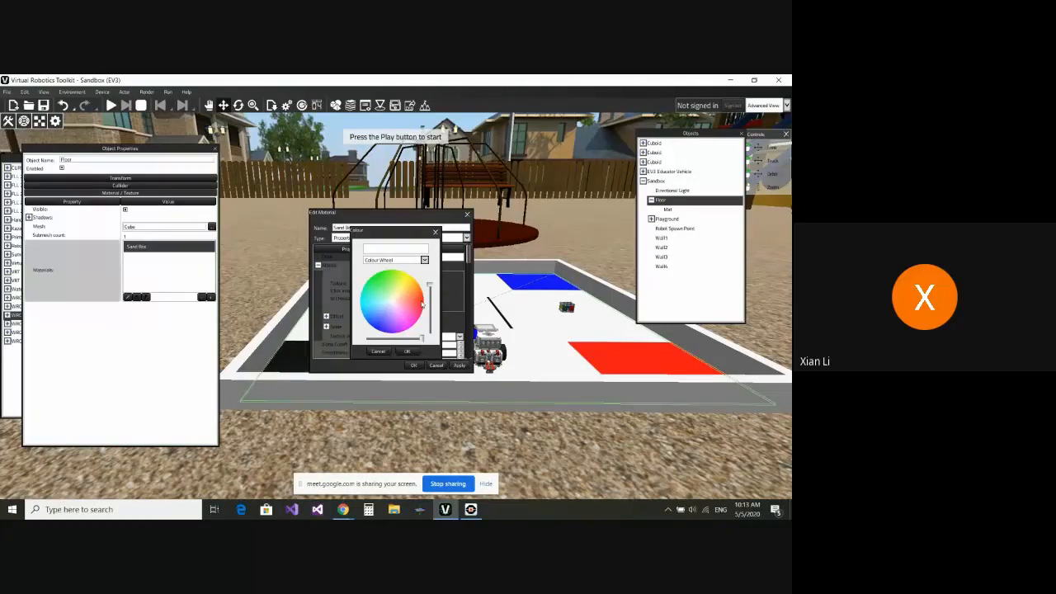
click(418, 306)
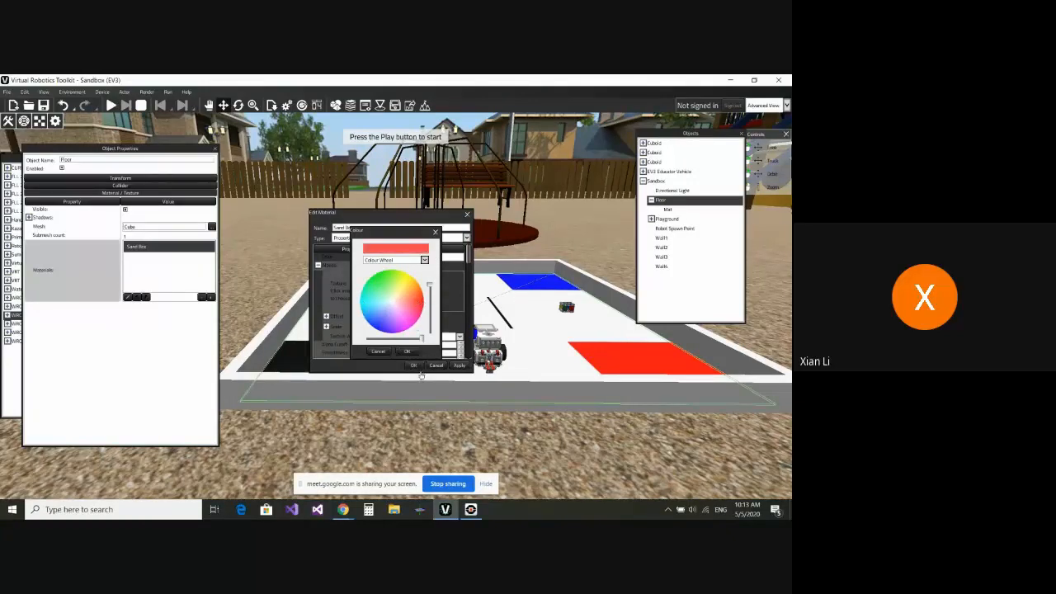
click(424, 261)
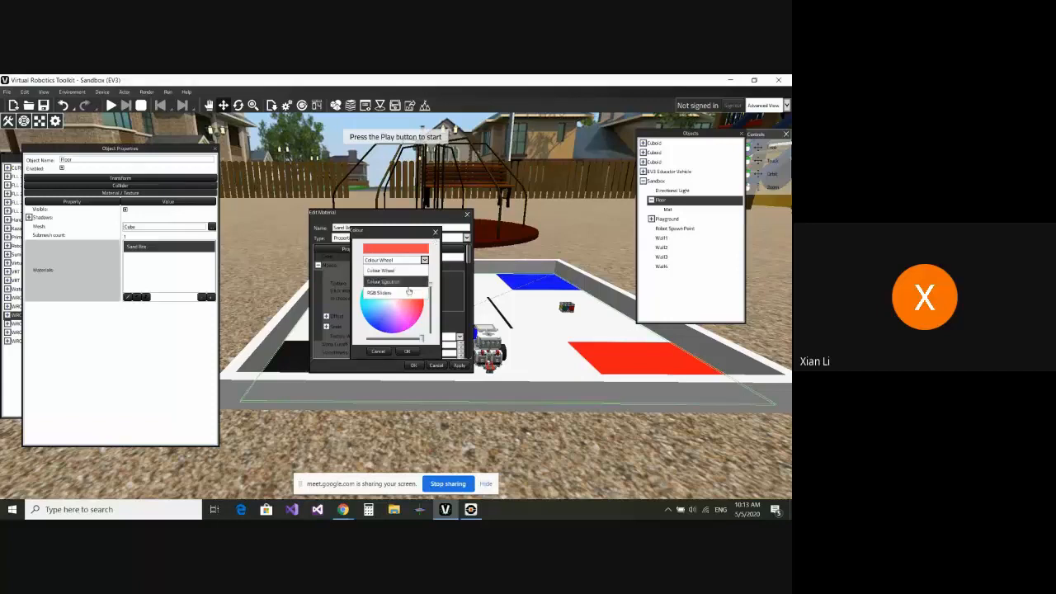
click(402, 294)
click(424, 260)
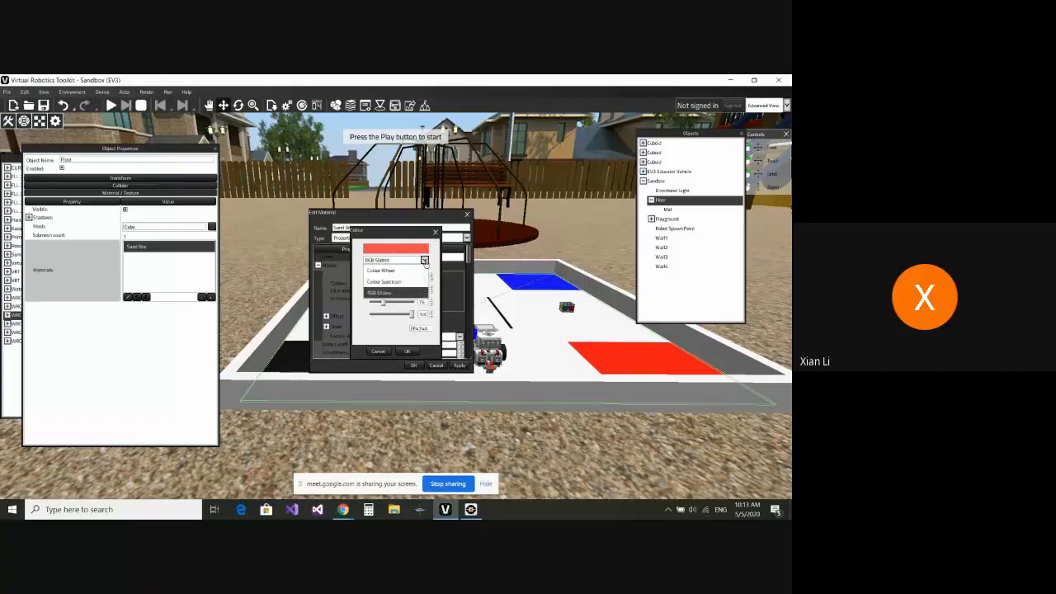
click(436, 233)
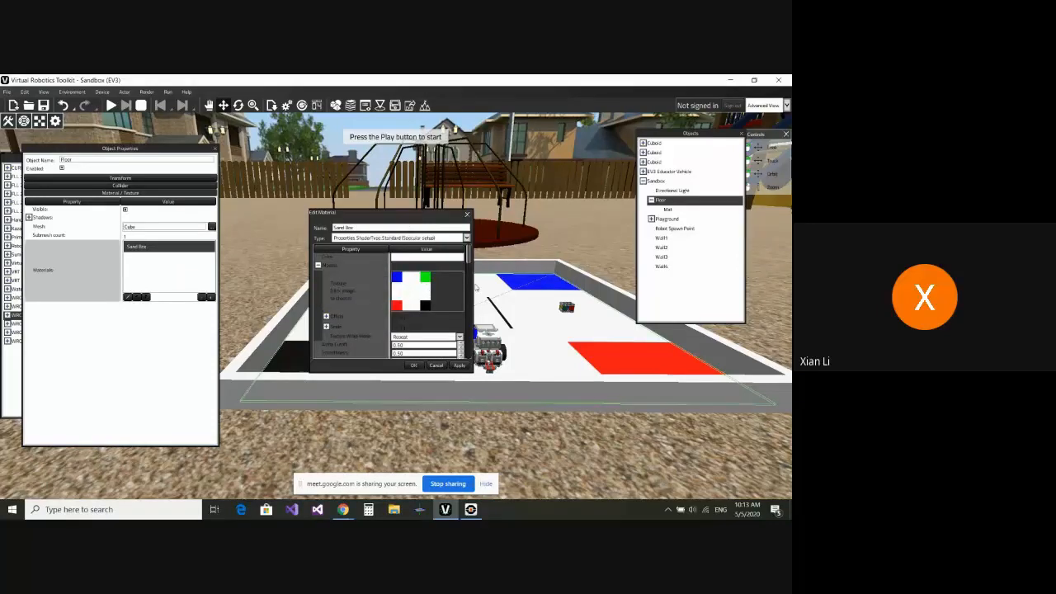
click(412, 256)
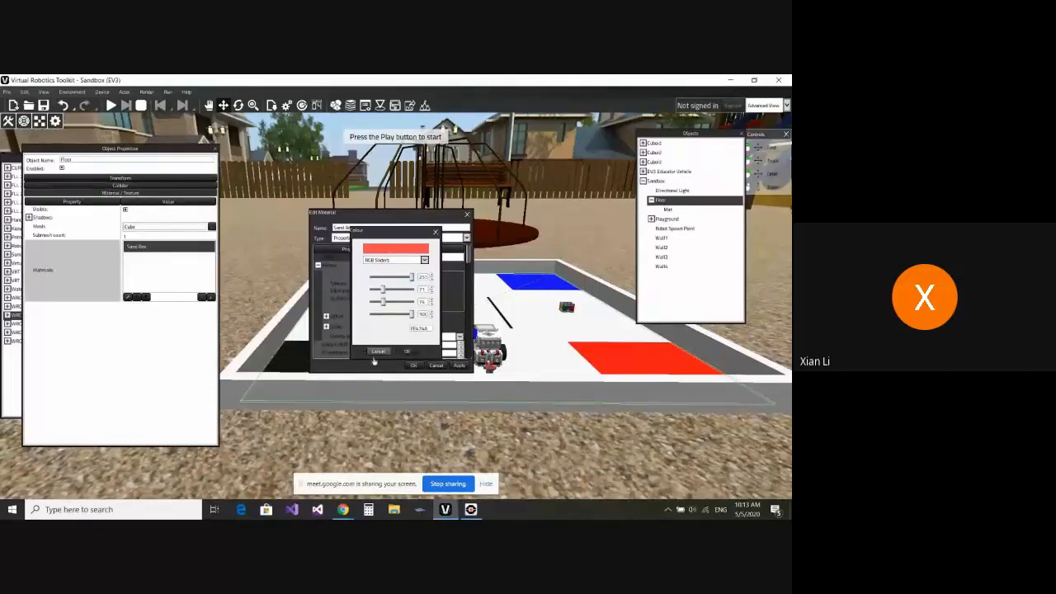
click(407, 351)
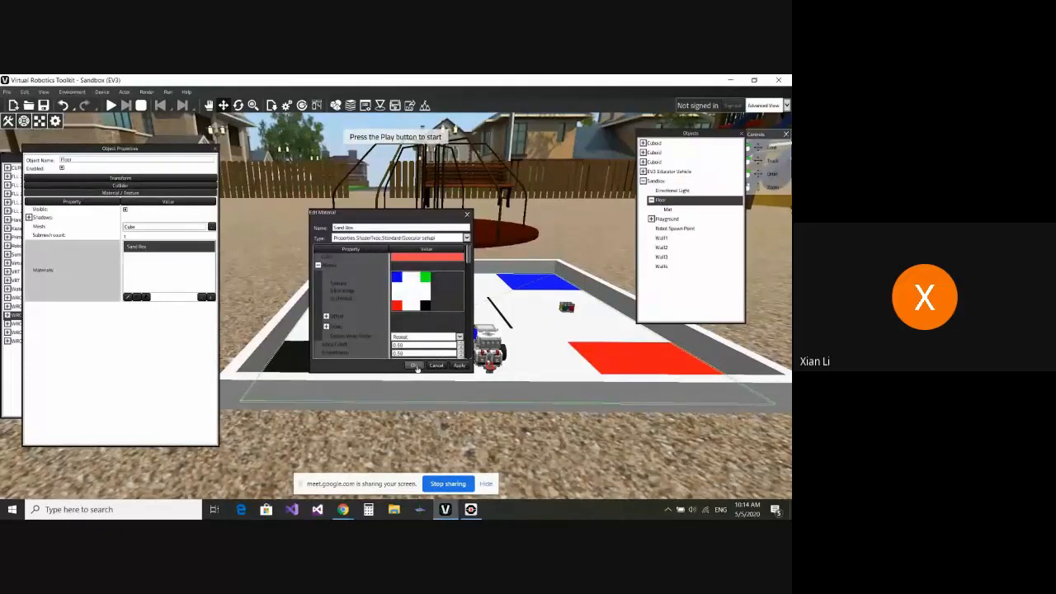
click(414, 365)
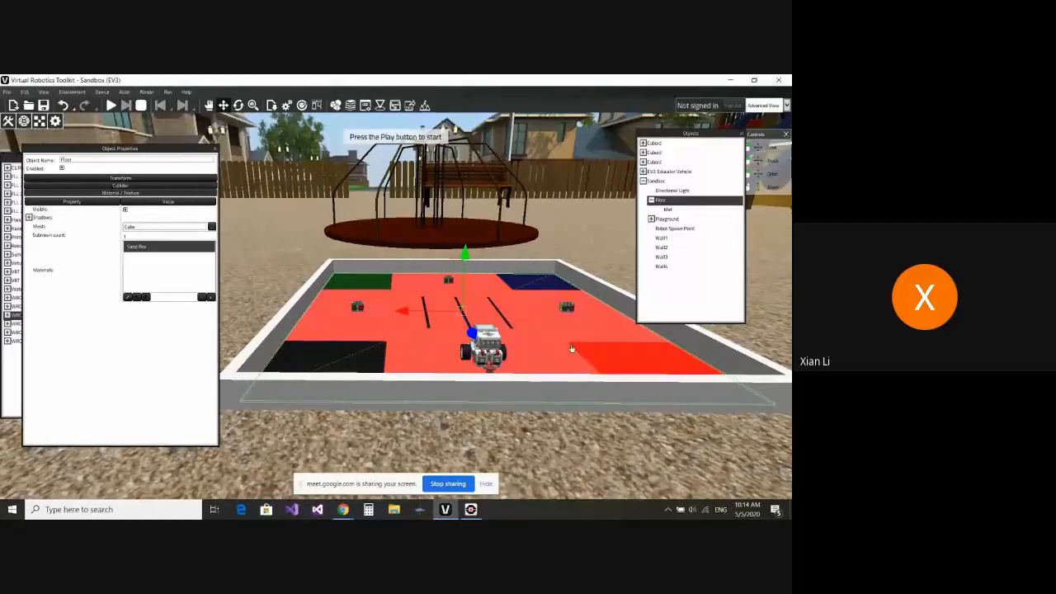
- Reopen the Floor's Sand Box material and set its colour to white, with red, green and blue each at 255 in RGB Sliders
click(130, 297)
click(444, 261)
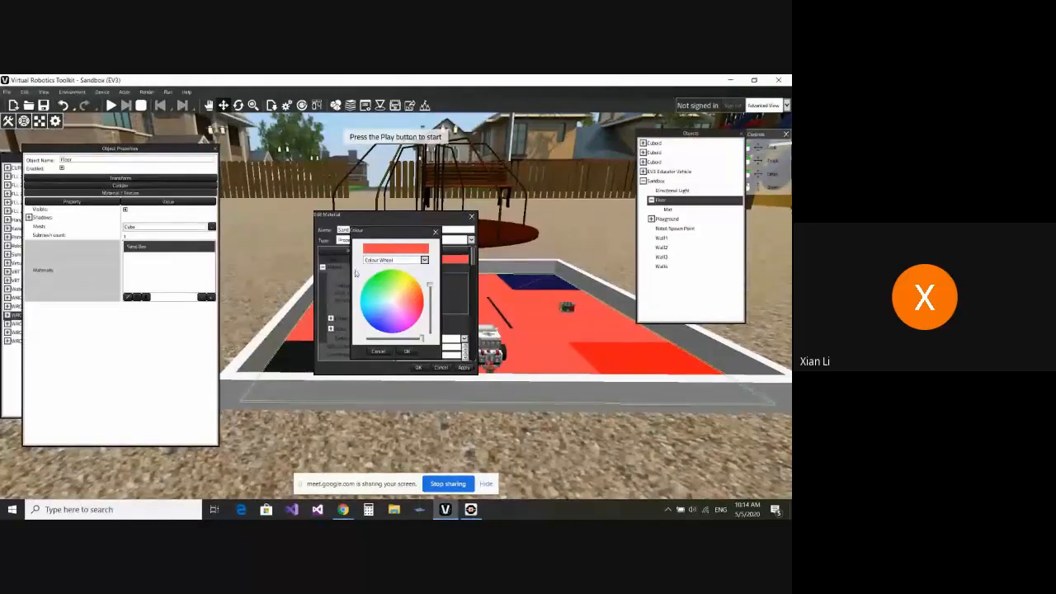
drag(397, 234, 378, 234)
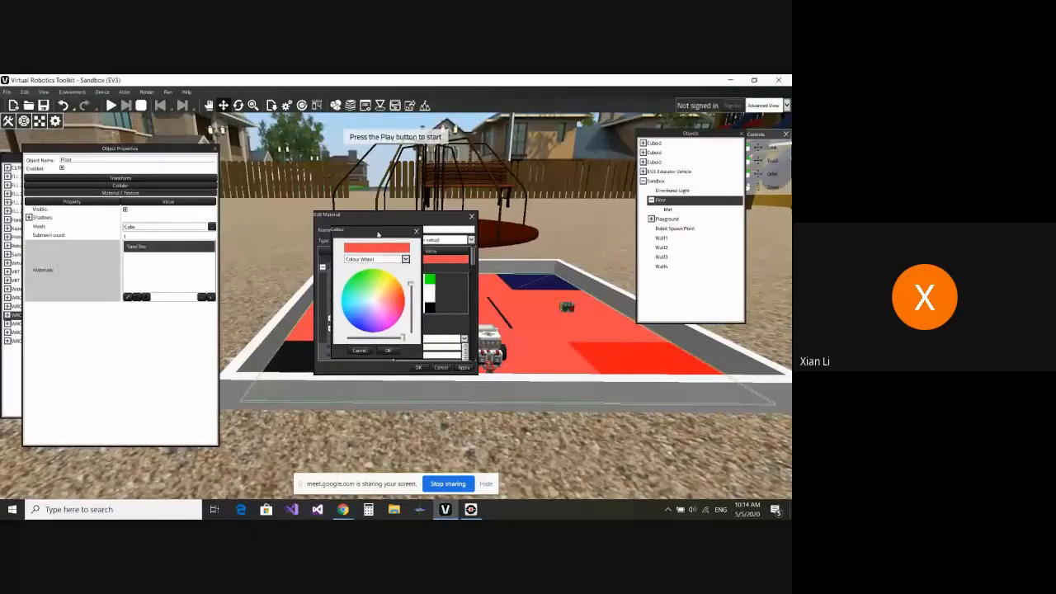
click(405, 259)
click(372, 295)
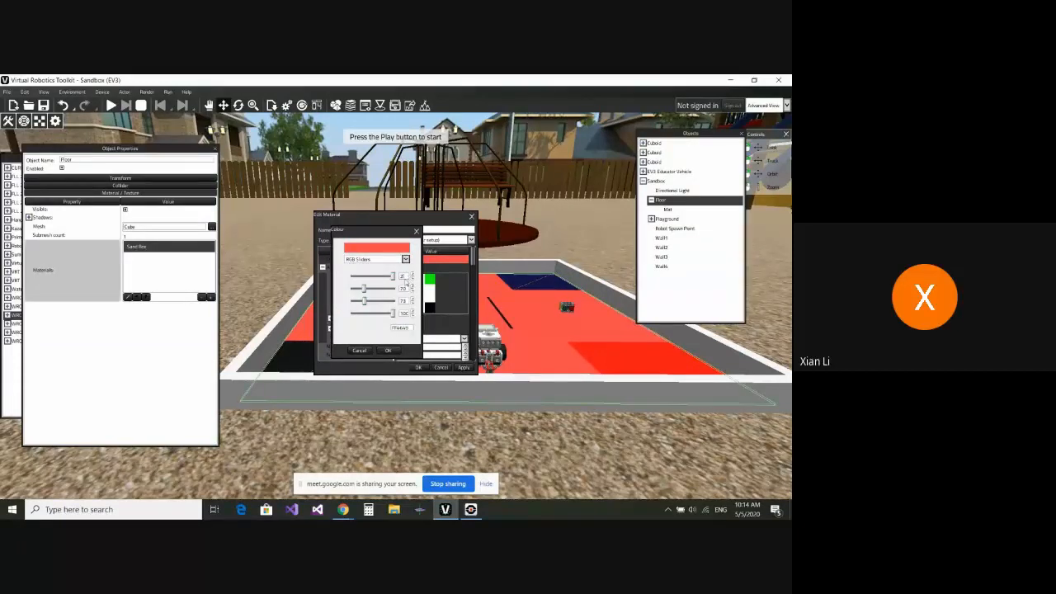
click(403, 289)
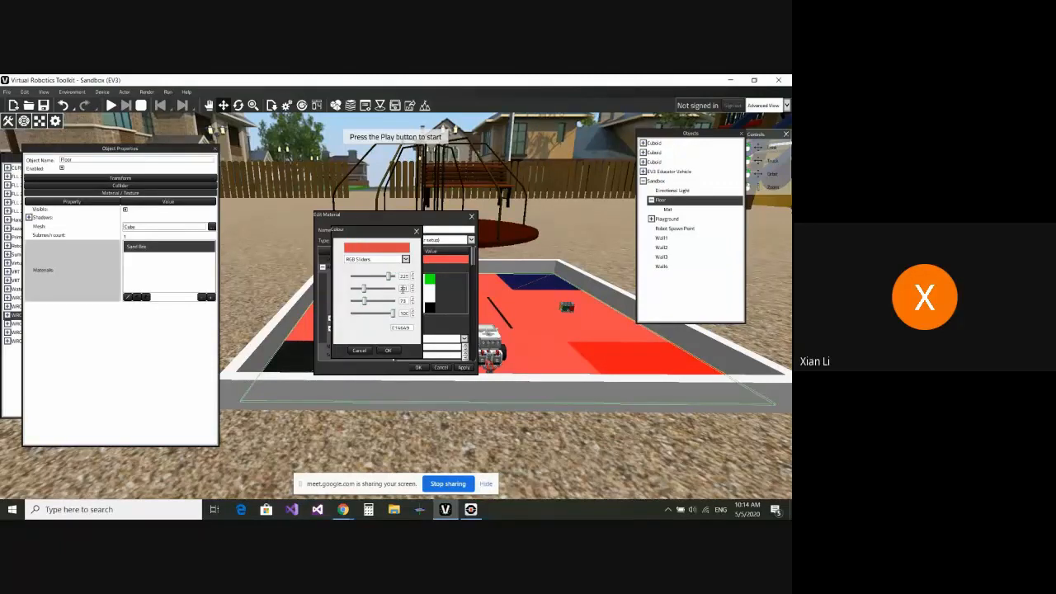
click(404, 300)
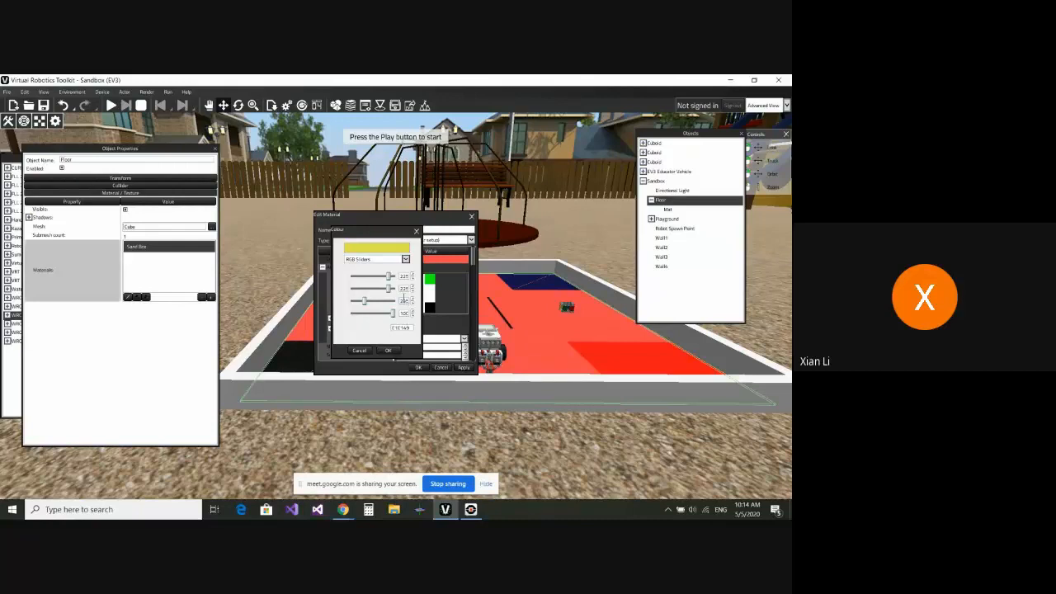
click(403, 276)
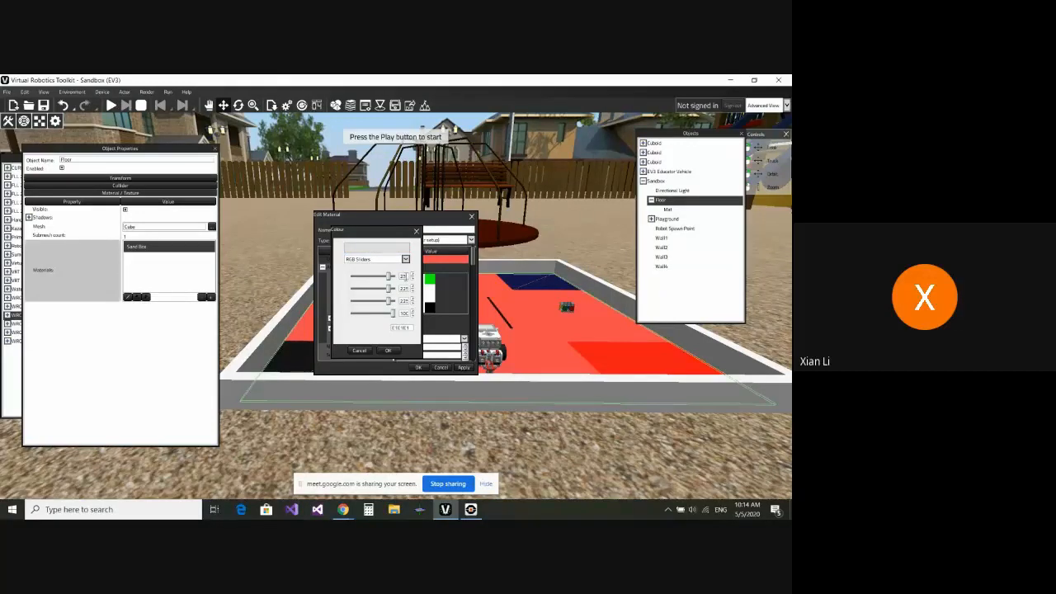
click(405, 287)
click(405, 301)
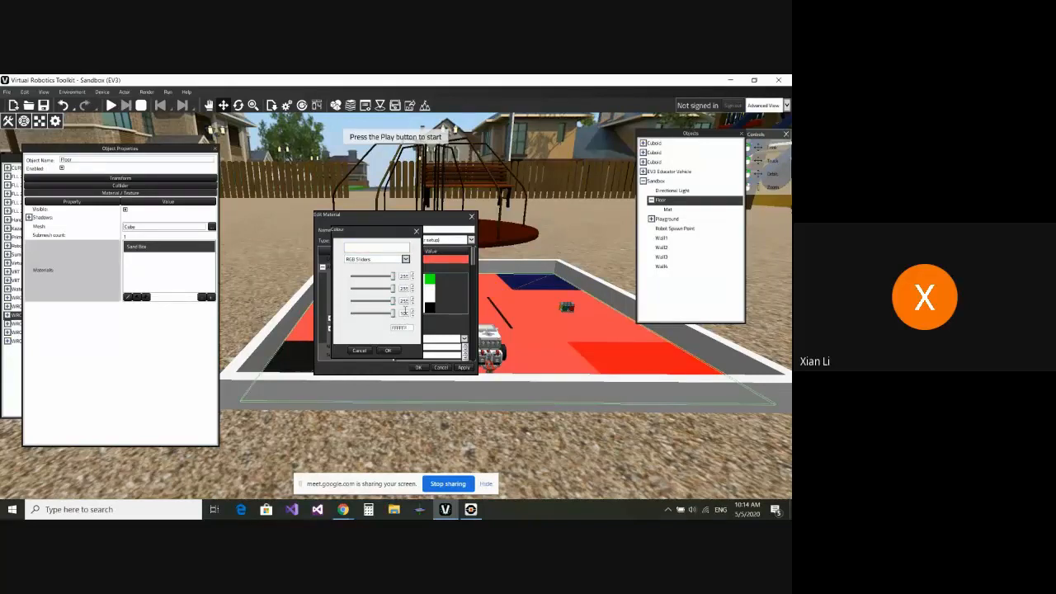
click(387, 350)
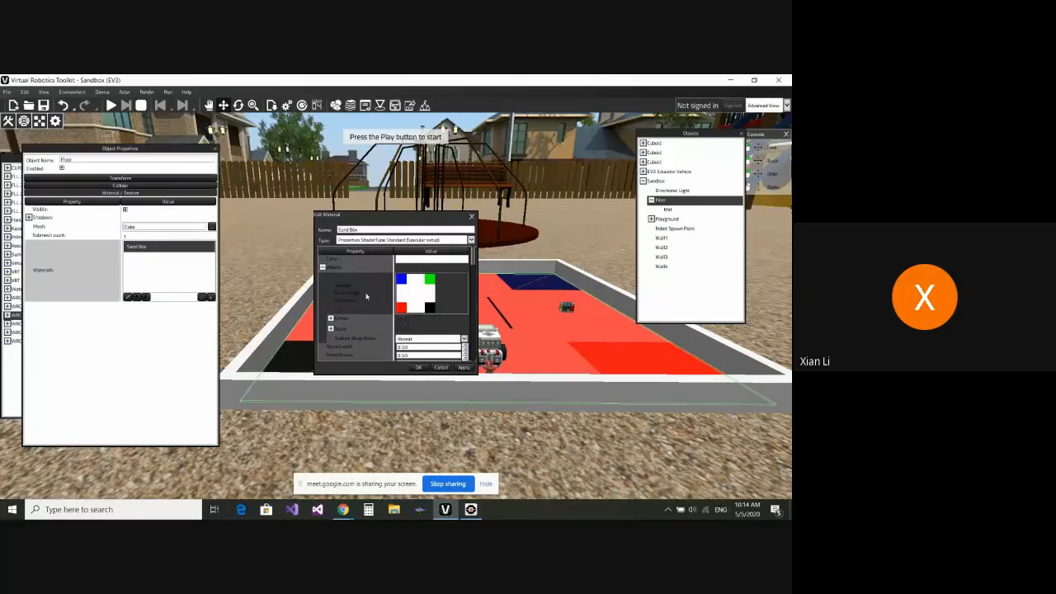
- Open the texture selection for the Sand Box material and import Sandbox Demo.jpg from the Desktop's Sandbox folder
click(416, 297)
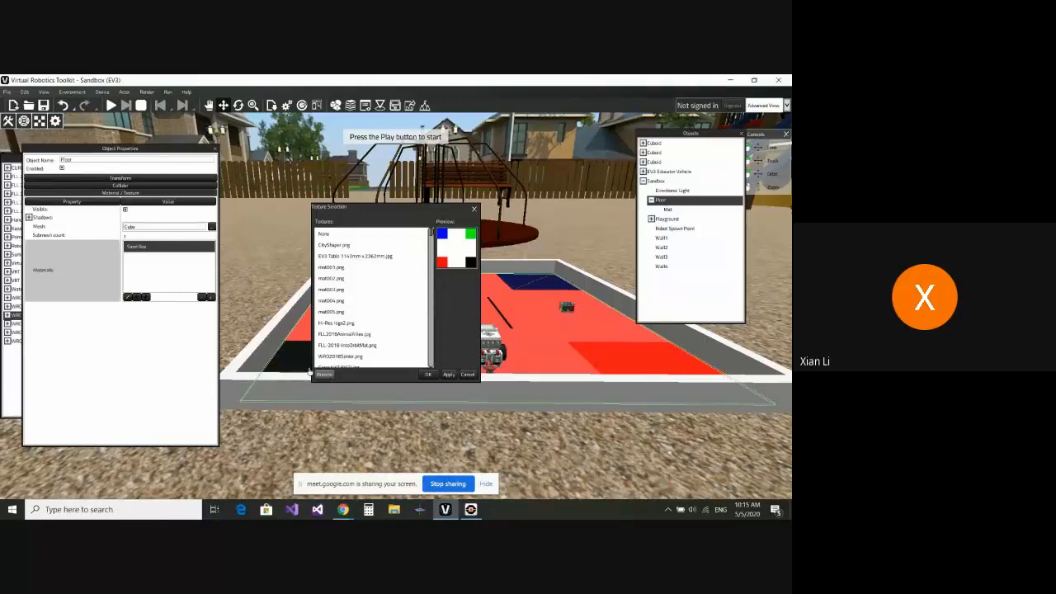
click(325, 376)
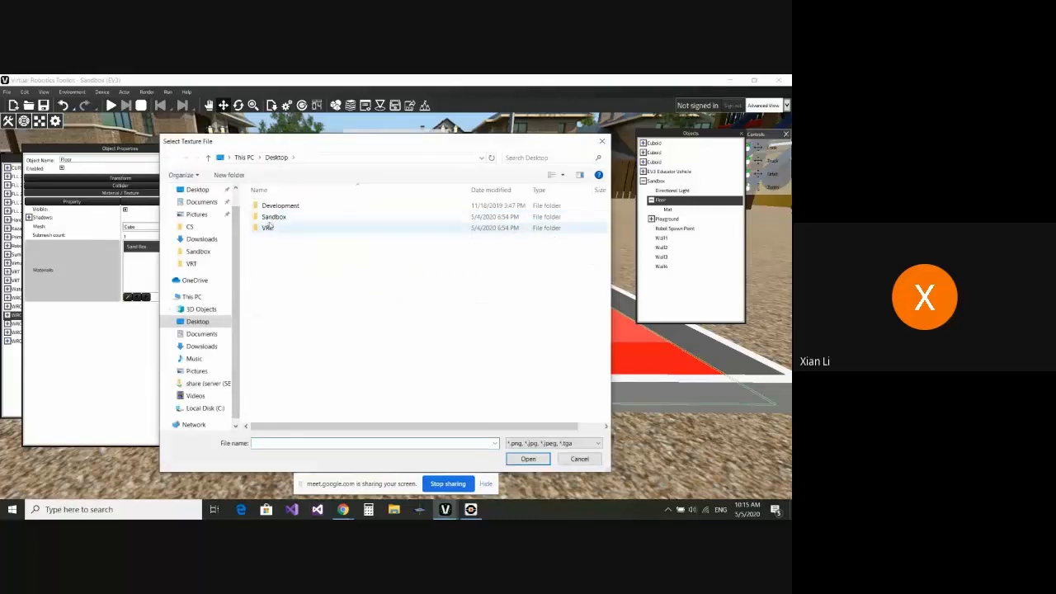
double_click(273, 217)
click(280, 216)
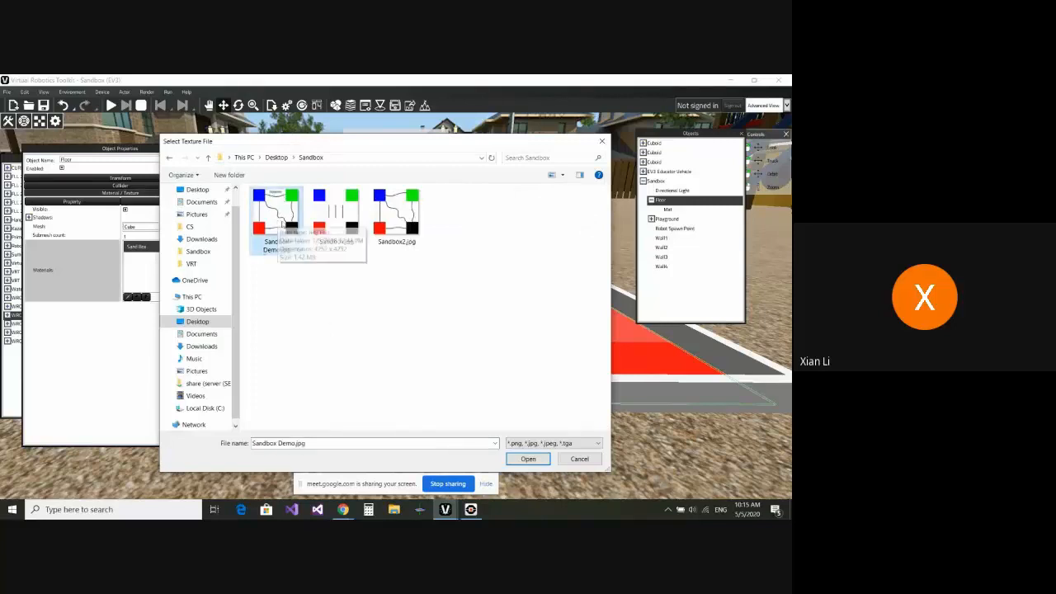
click(528, 459)
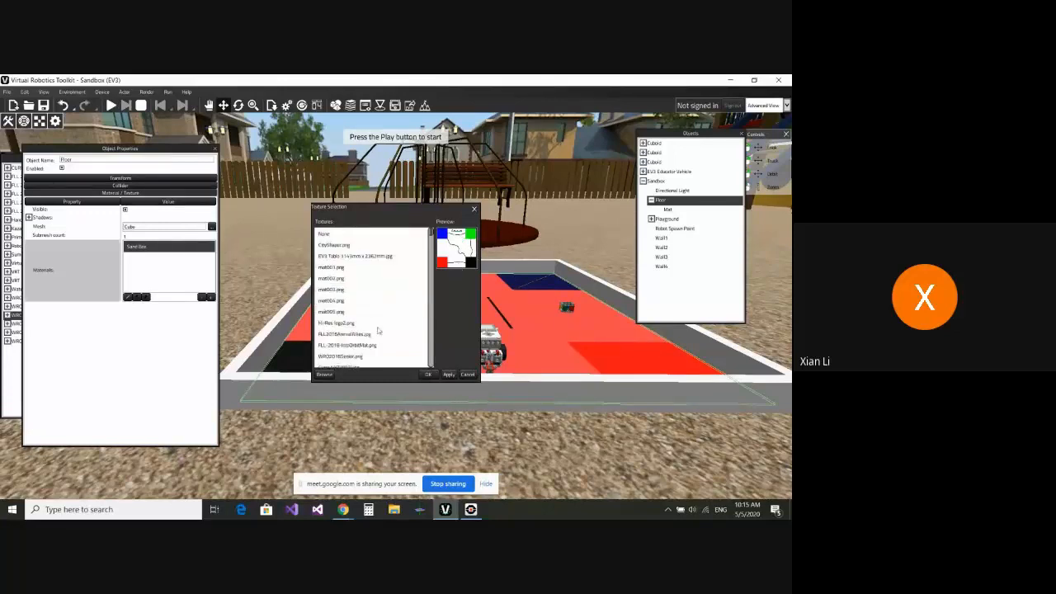
- Preview several existing textures in the list, including mat001.png, mat003.png and mat004.png
click(340, 257)
click(342, 290)
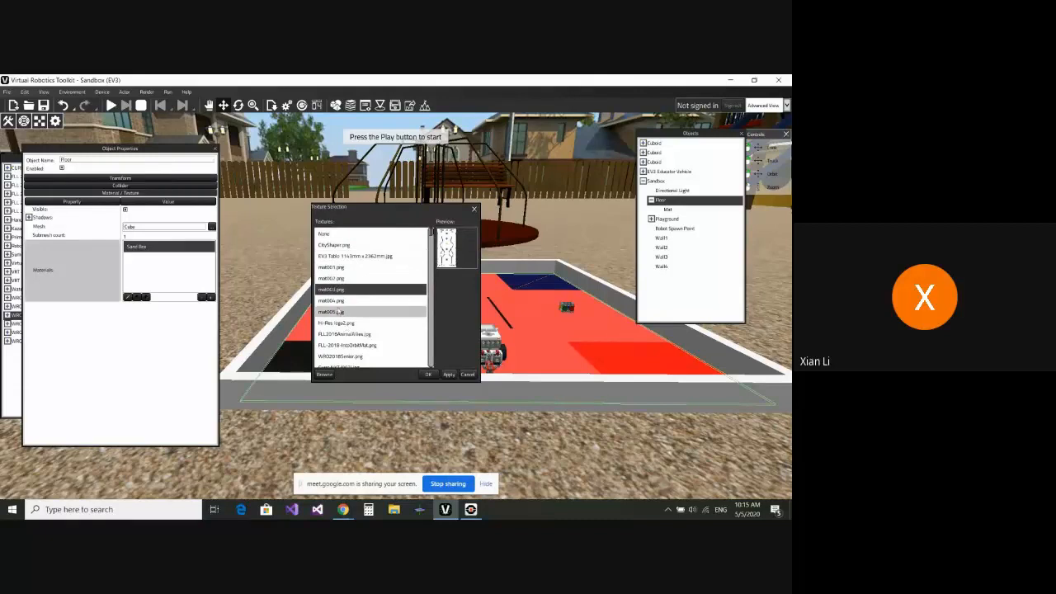
scroll(342, 301, down, 1)
click(340, 273)
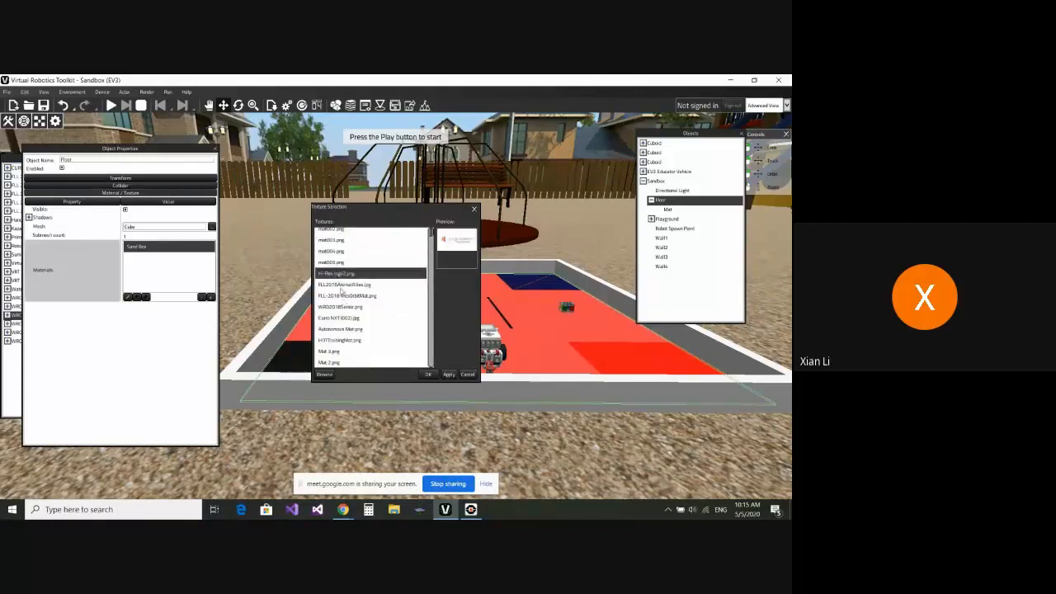
click(342, 296)
scroll(347, 286, up, 1)
click(338, 270)
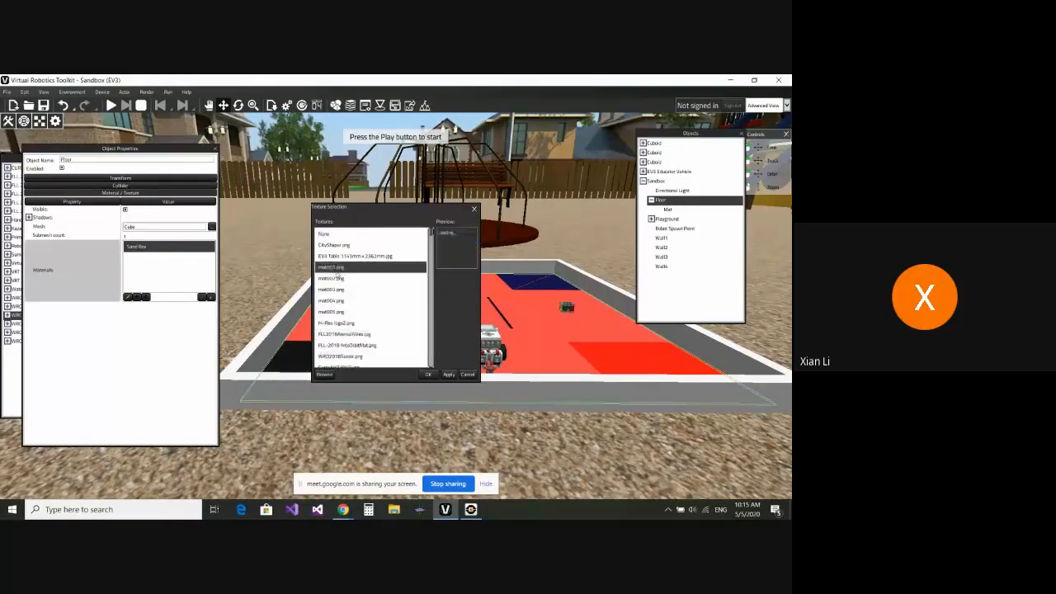
click(344, 292)
click(345, 302)
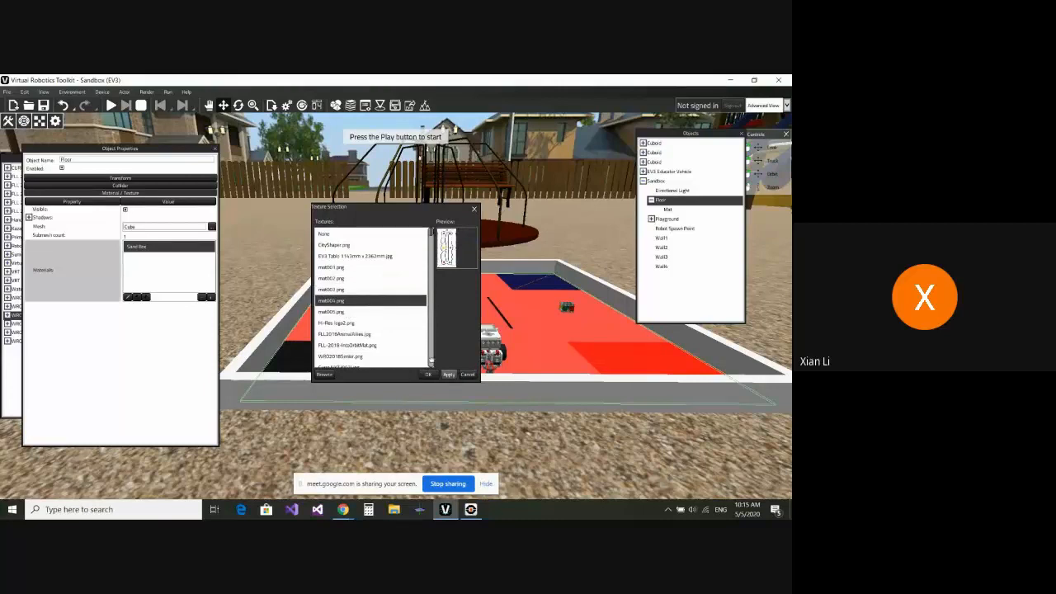
- Choose Sandbox Demo.jpg as the Sand Box material's texture, apply it to the Floor, and close the material editor
scroll(345, 289, down, 5)
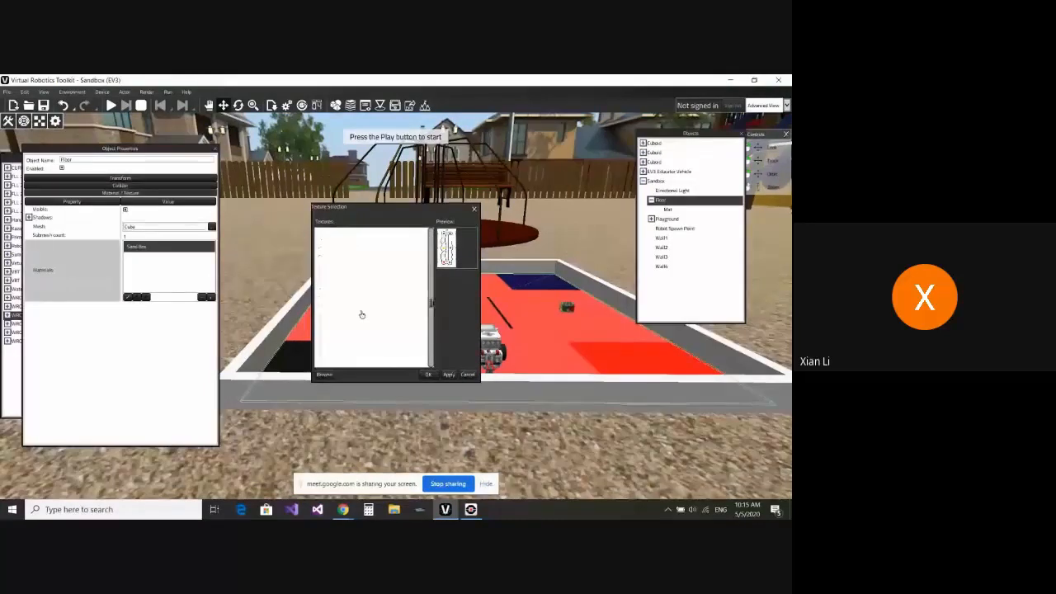
click(355, 361)
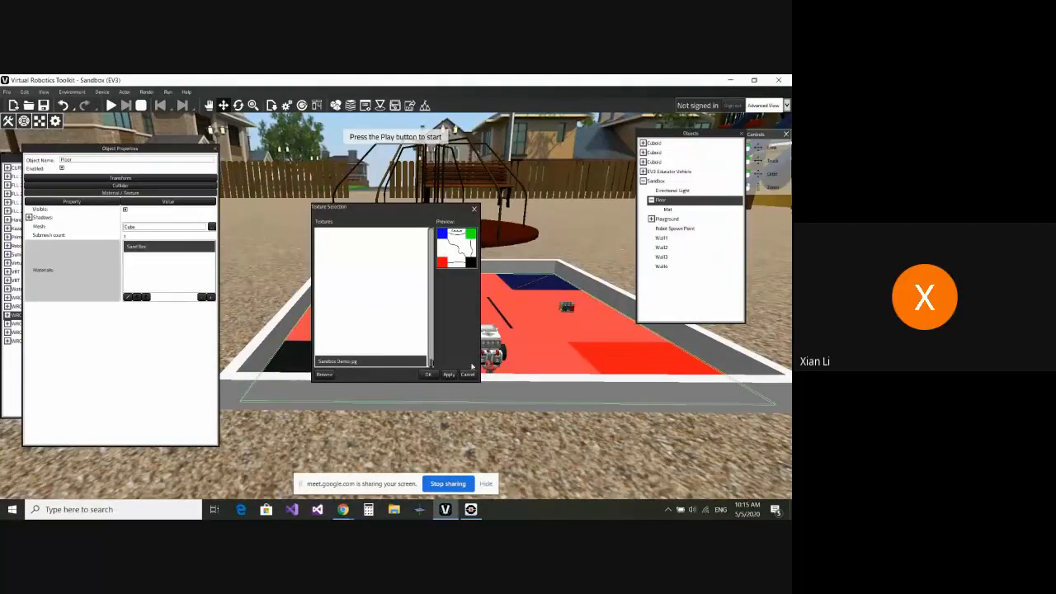
click(428, 376)
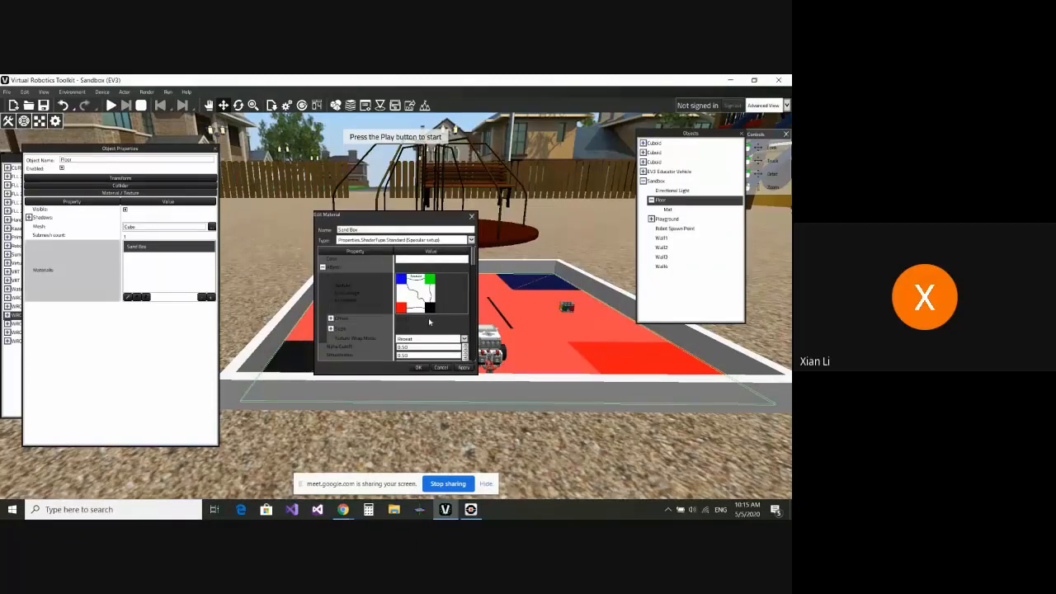
click(464, 368)
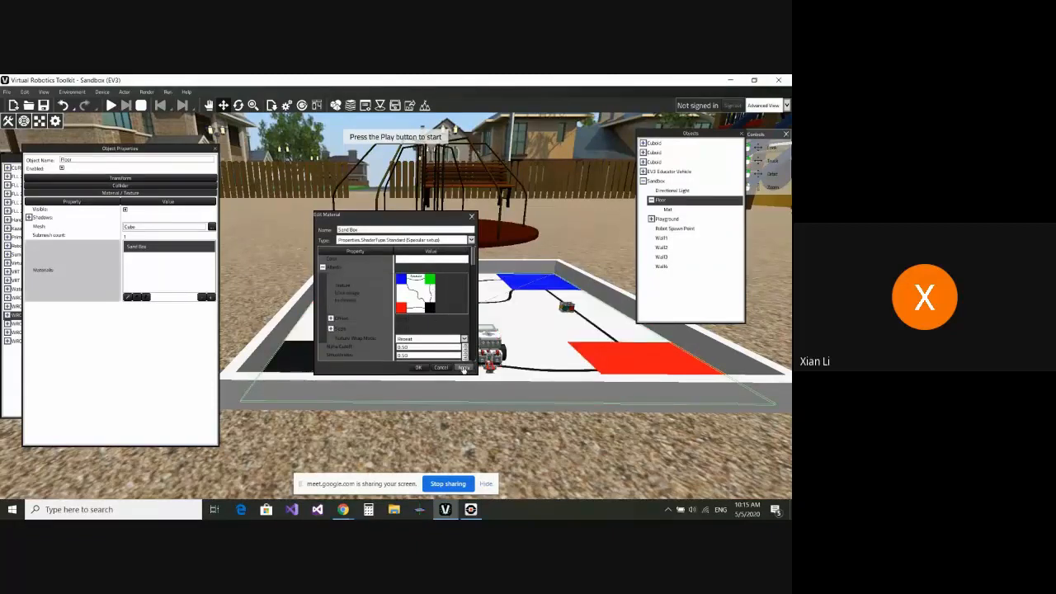
click(418, 368)
- Compare the Floor seen from above with the original Sandbox Demo.jpg in the photo viewer, and return to Virtual Robotics Toolkit
scroll(487, 309, up, 3)
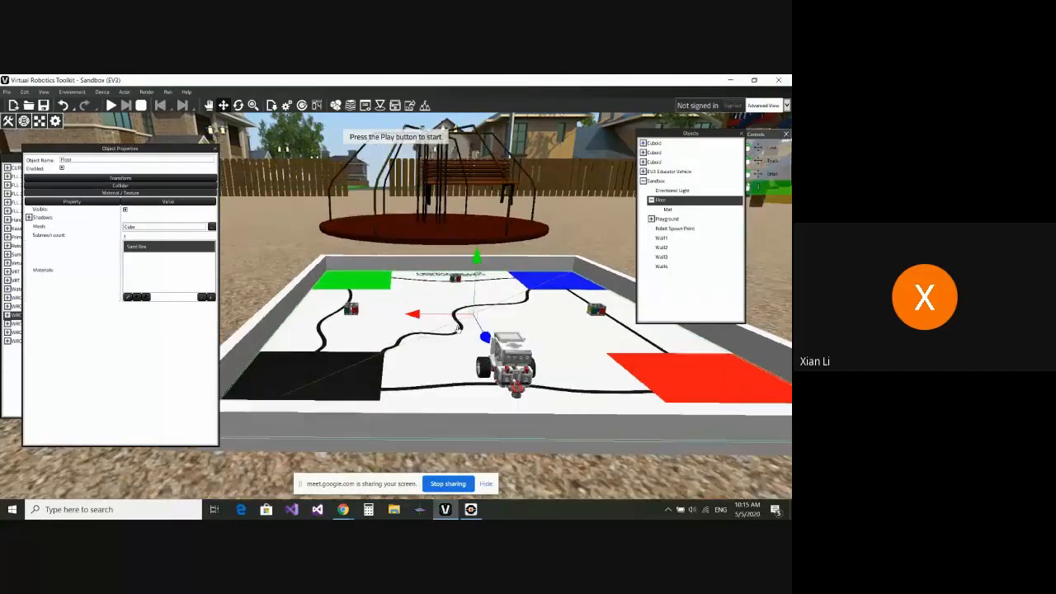
middle_drag(487, 306, 489, 355)
scroll(483, 380, down, 3)
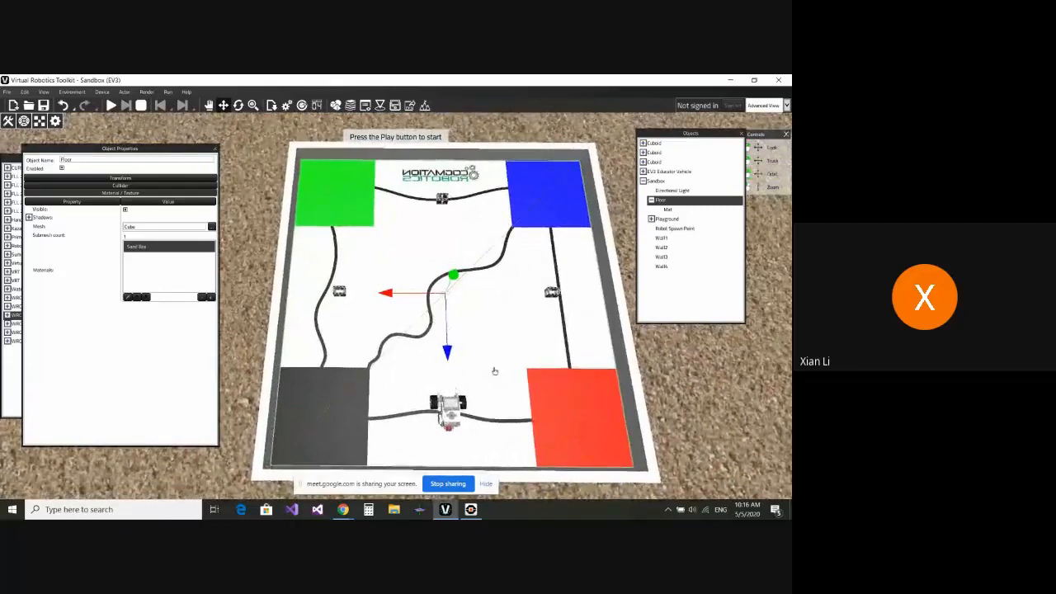
click(394, 512)
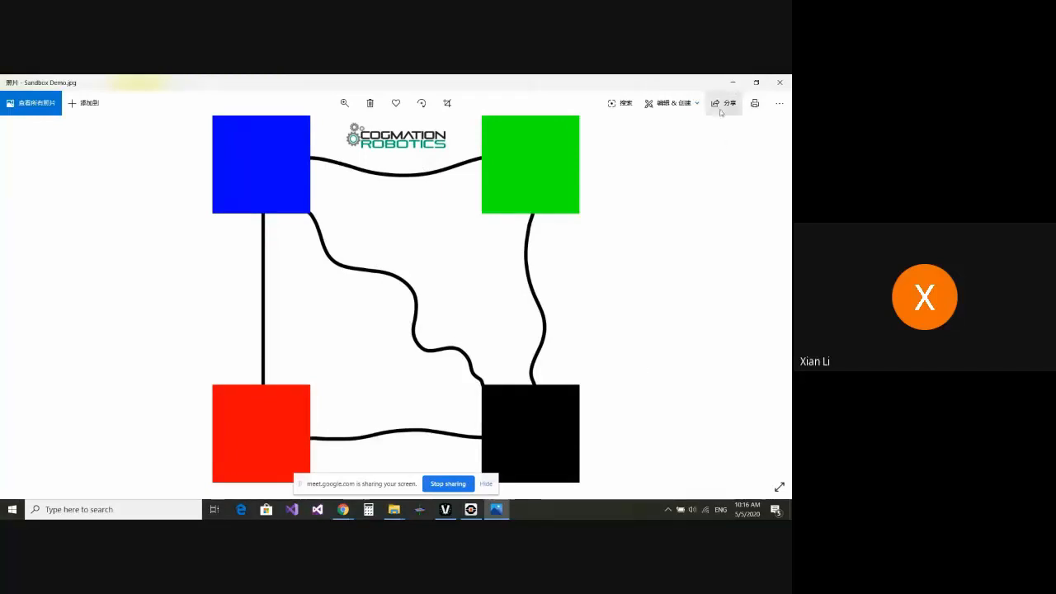
click(732, 84)
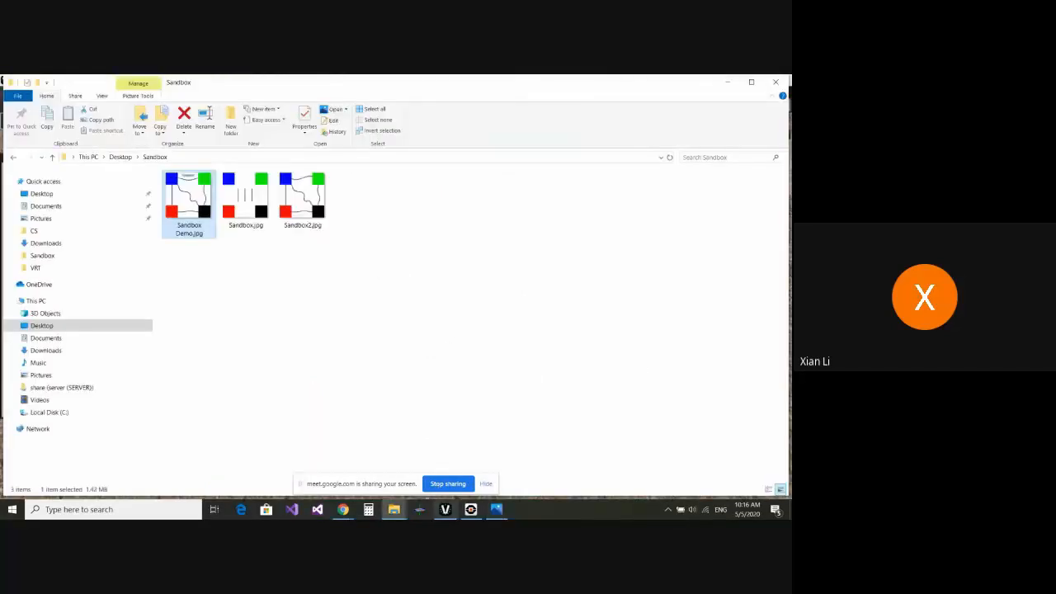
click(445, 510)
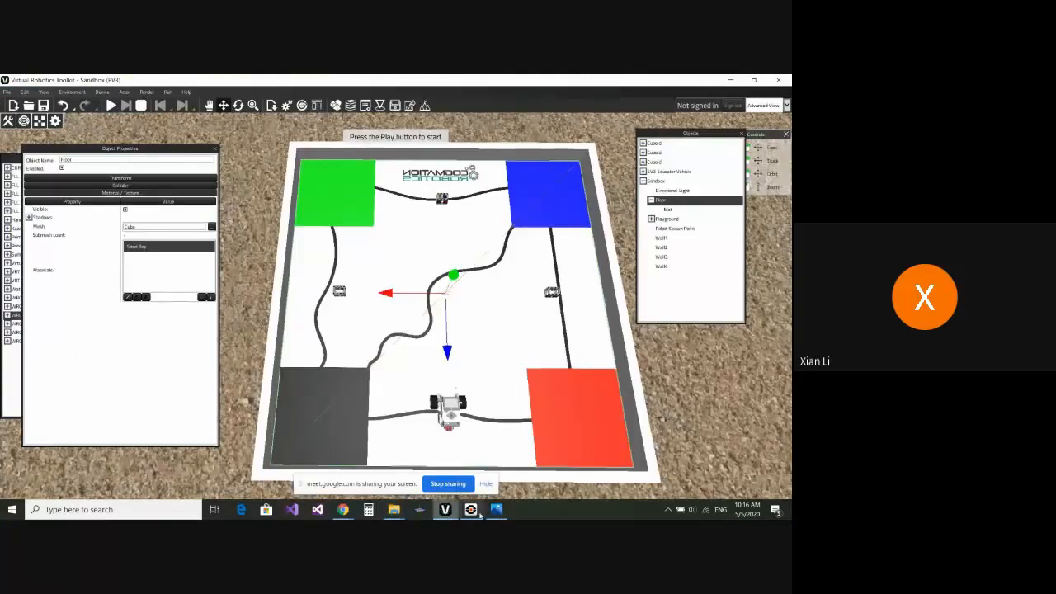
- Open the Floor's Sand Box material for editing and bring its texture offset and scale settings into view
mouse_move(516, 325)
right_down()
mouse_move(522, 350)
mouse_move(519, 331)
right_up()
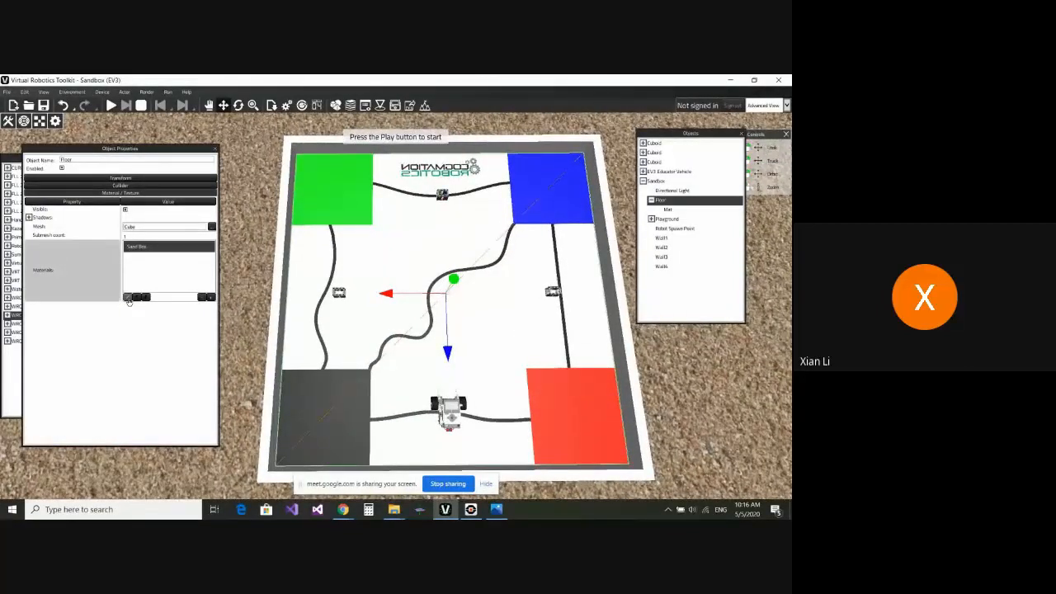
click(128, 297)
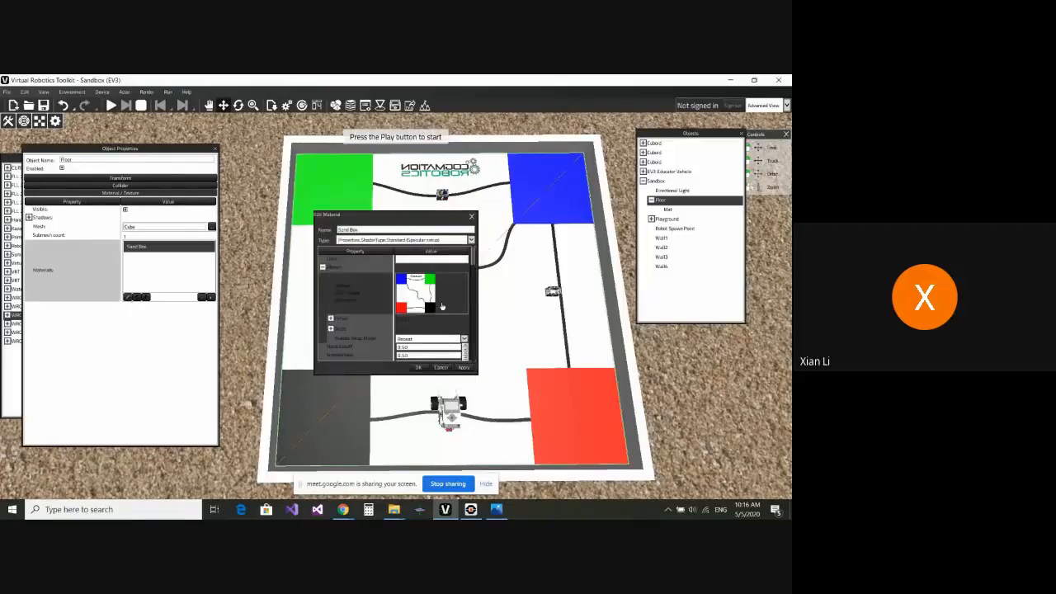
scroll(458, 304, down, 3)
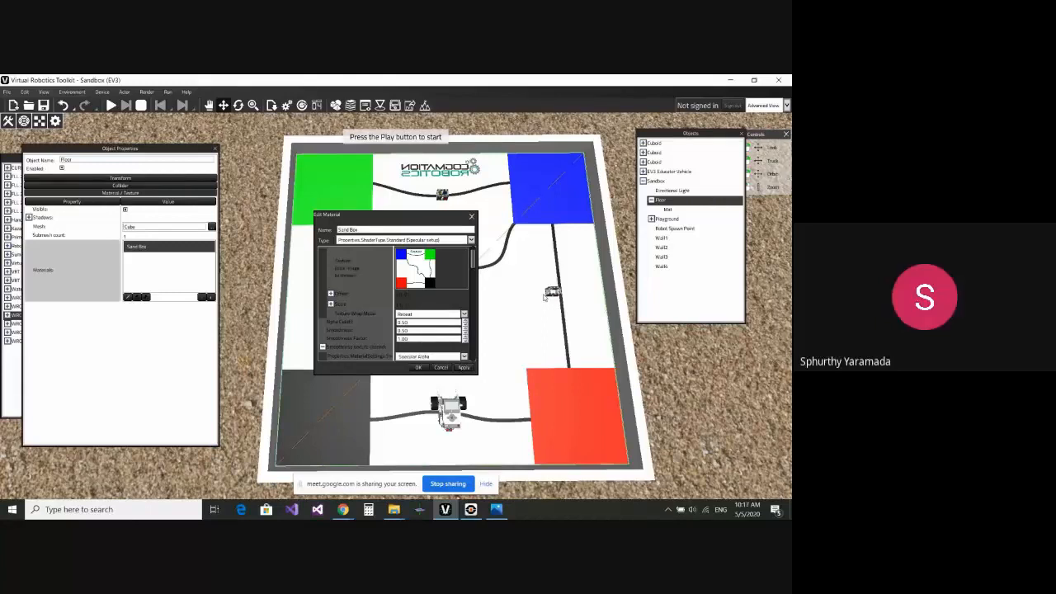
- Switch to the Google Meet call, look through the participant list, and return to Virtual Robotics Toolkit
mouse_move(343, 509)
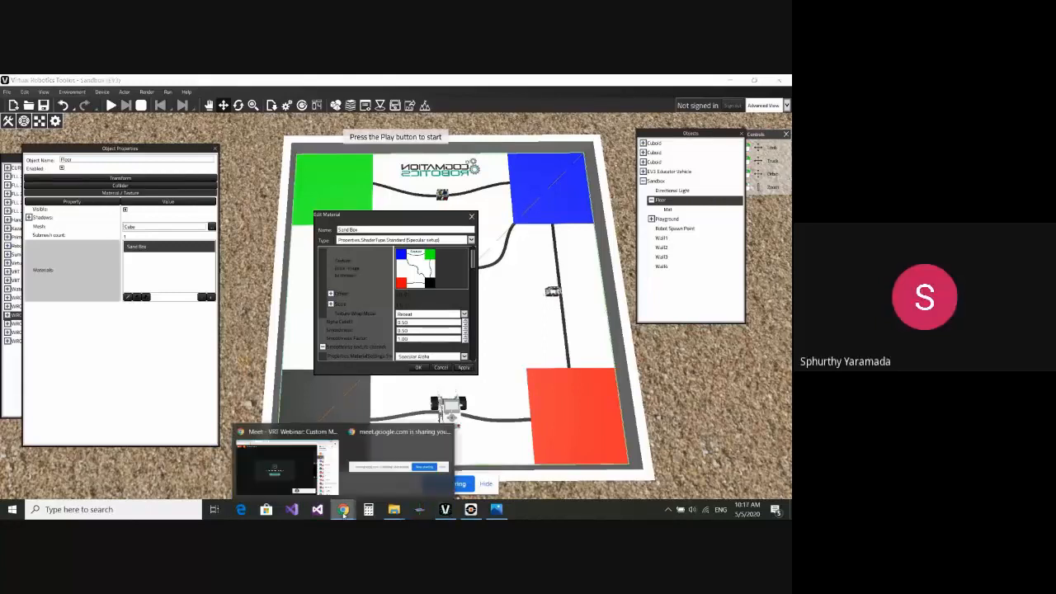
click(251, 489)
click(650, 123)
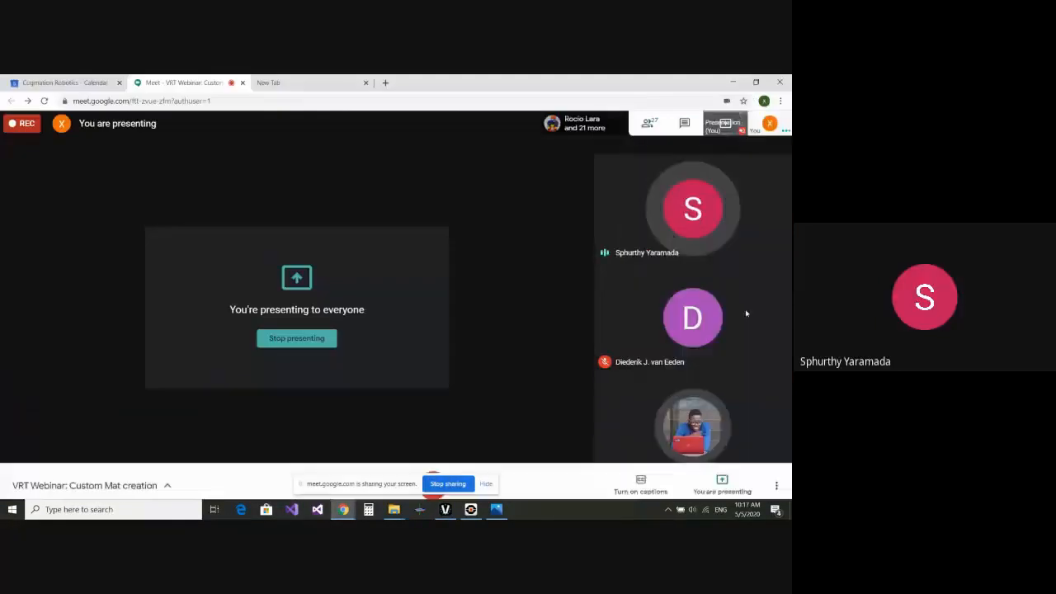
click(650, 123)
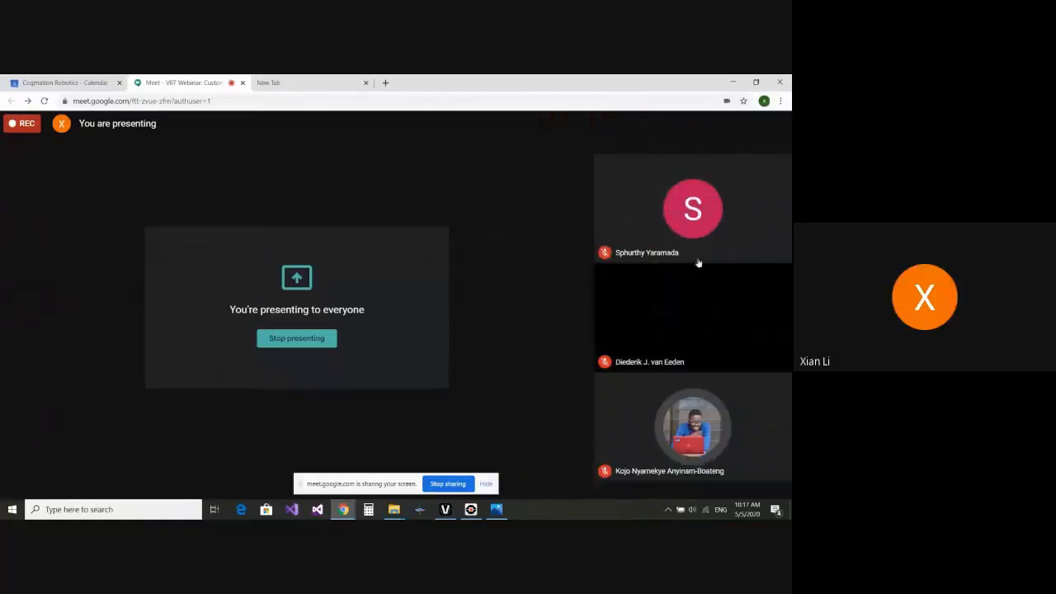
scroll(747, 332, down, 5)
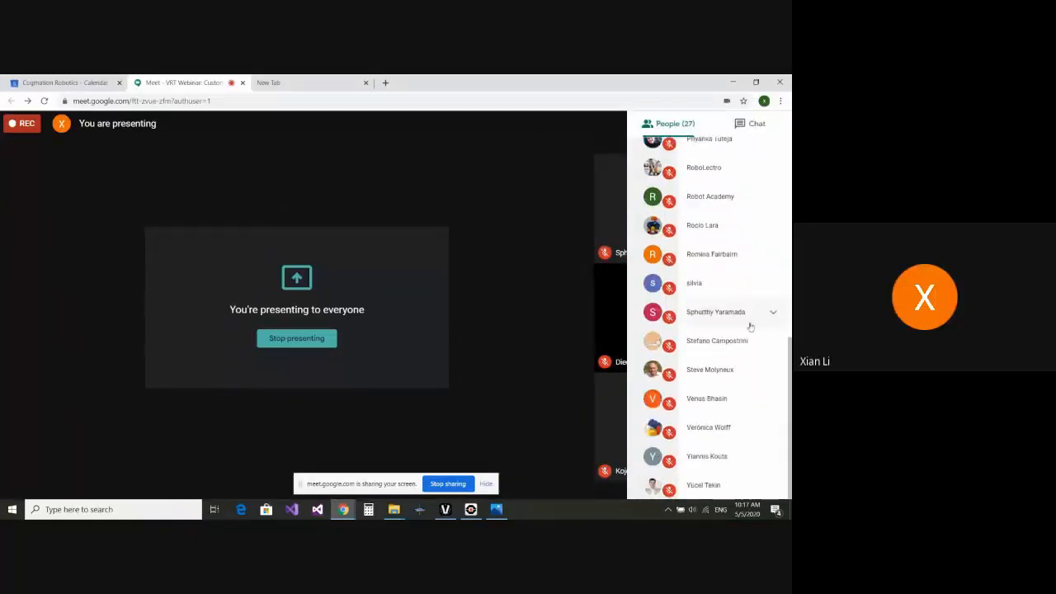
scroll(754, 356, up, 5)
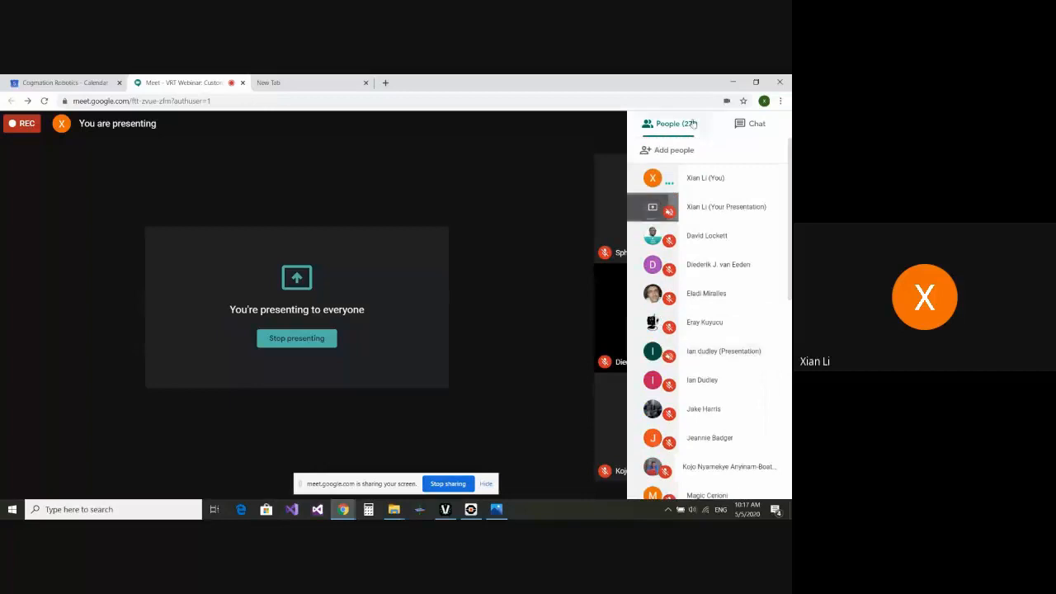
click(733, 82)
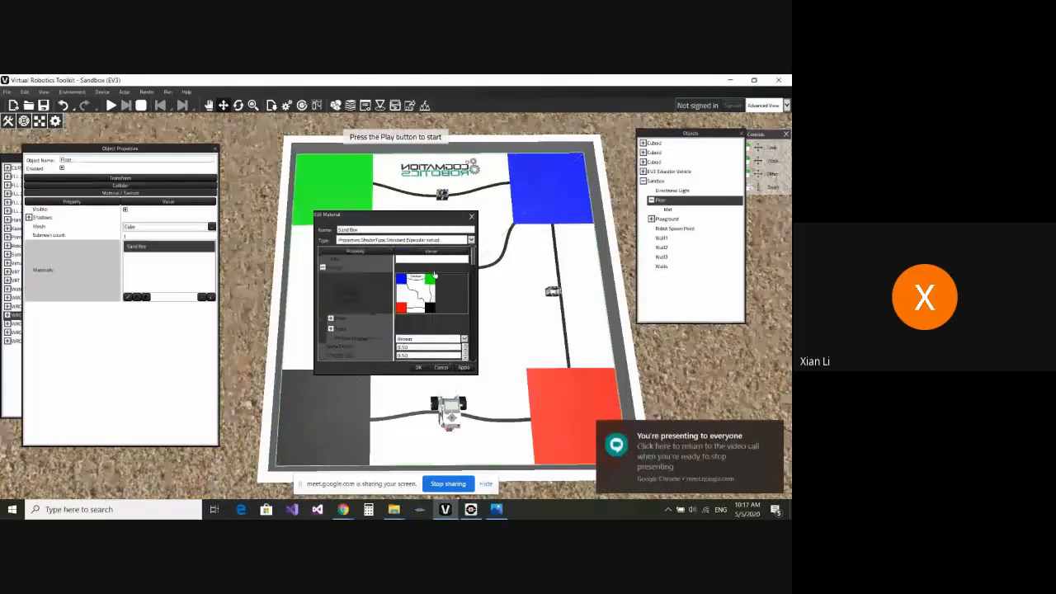
- Set the Sand Box texture's second scale value to -1, apply it to the Floor, and close the material editor
scroll(440, 284, up, 3)
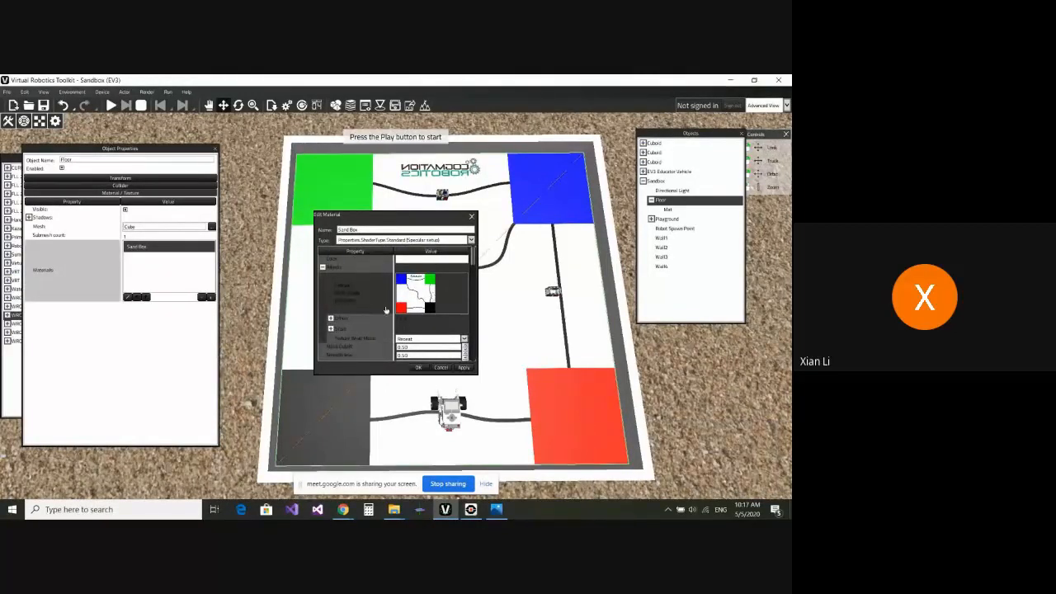
scroll(356, 311, down, 1)
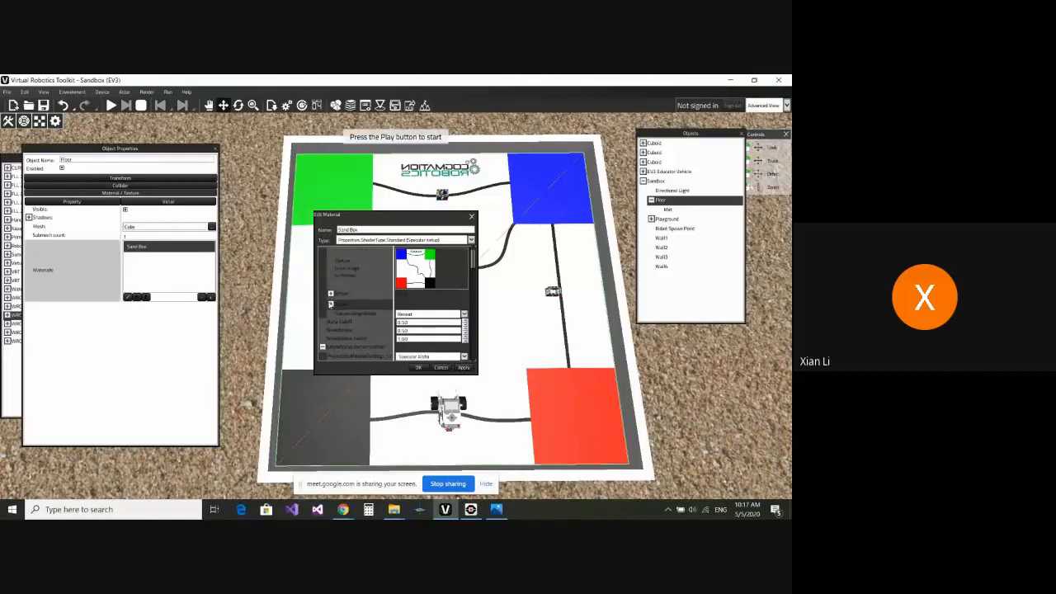
click(331, 304)
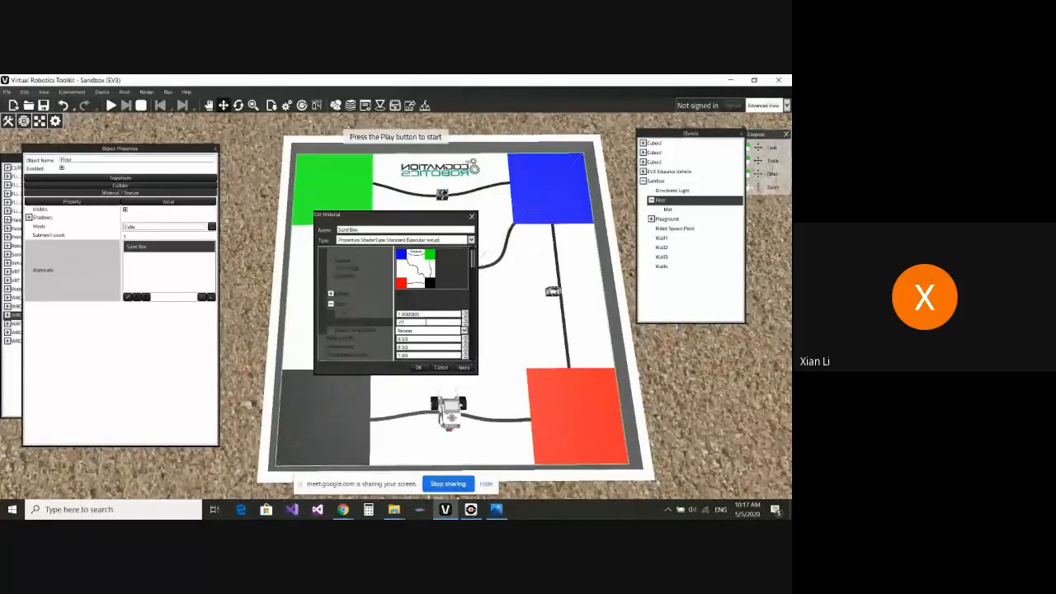
click(465, 368)
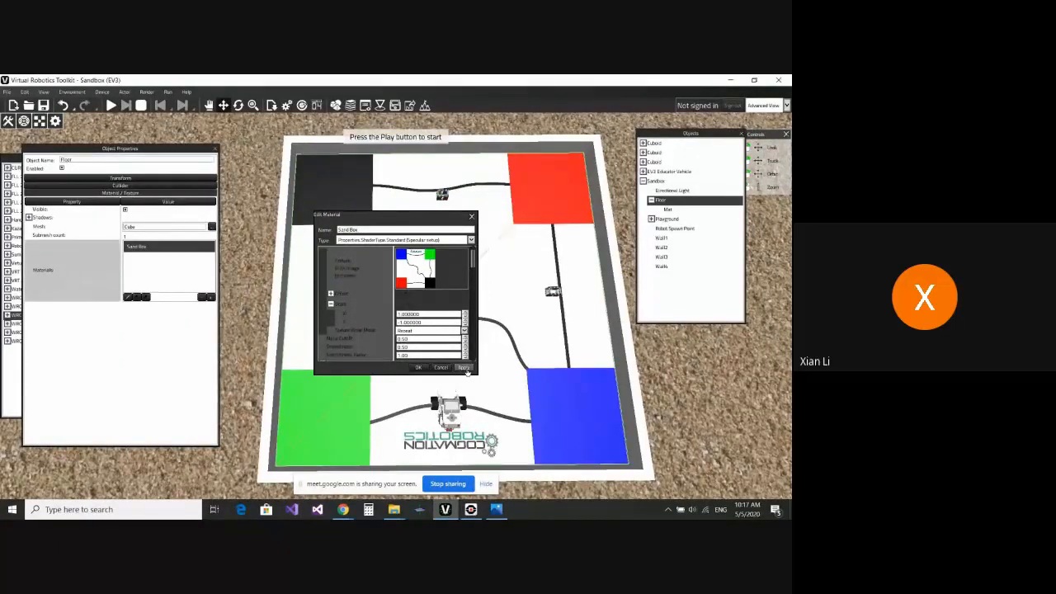
click(418, 367)
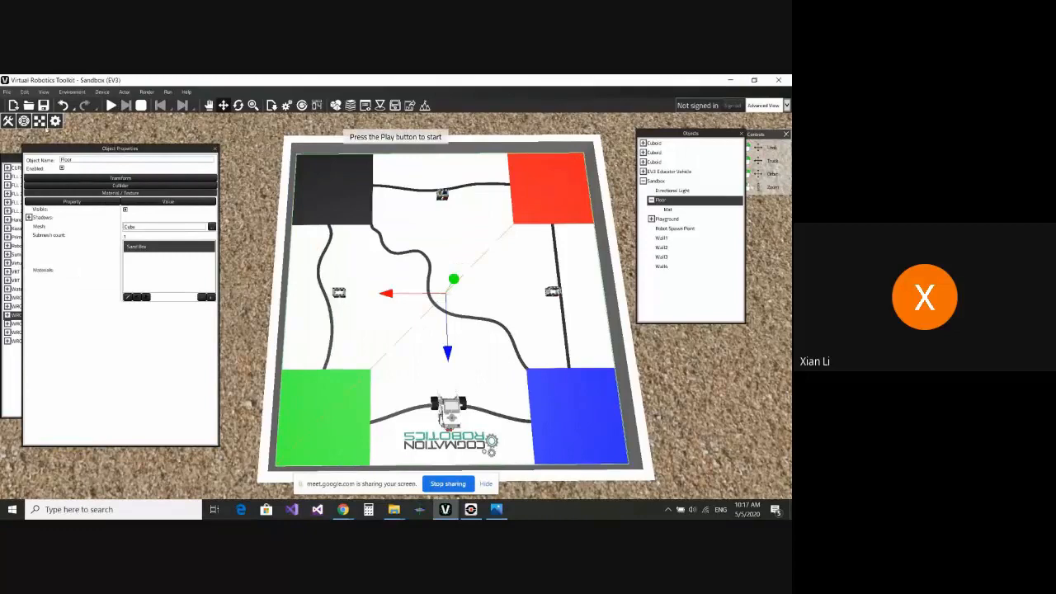
- Inspect the whole mat from the top in orthographic projection, and switch back to perspective to view it at an angle
click(39, 121)
click(24, 121)
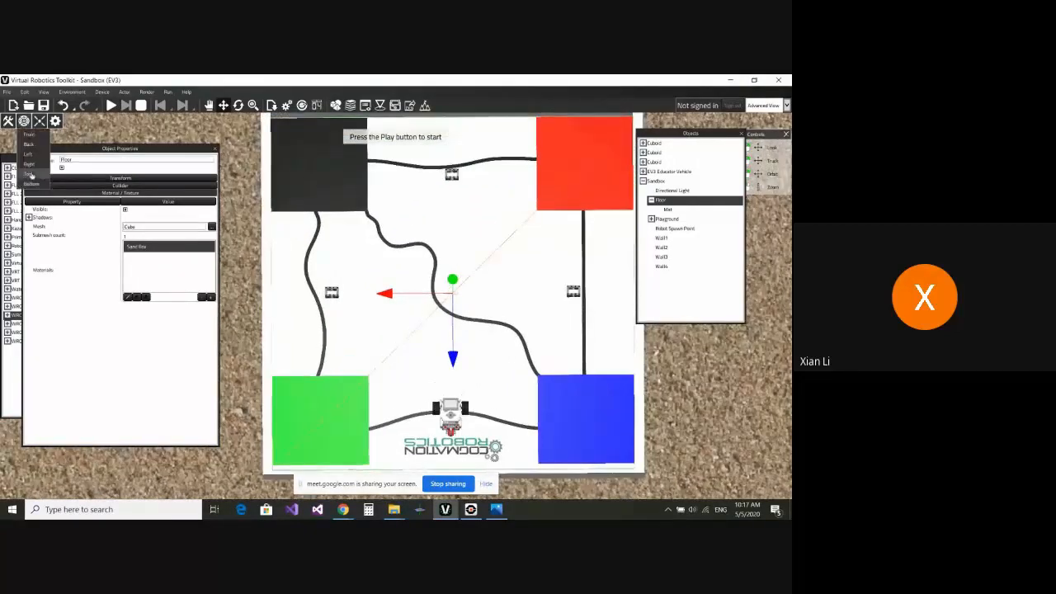
click(30, 174)
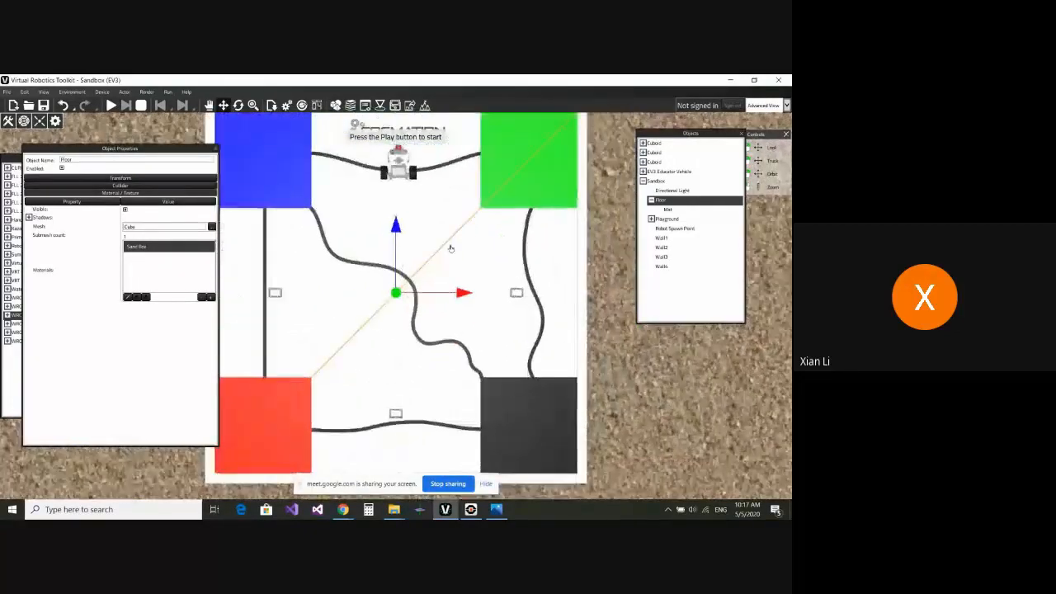
scroll(462, 259, down, 2)
scroll(471, 274, up, 2)
drag(476, 283, 475, 254)
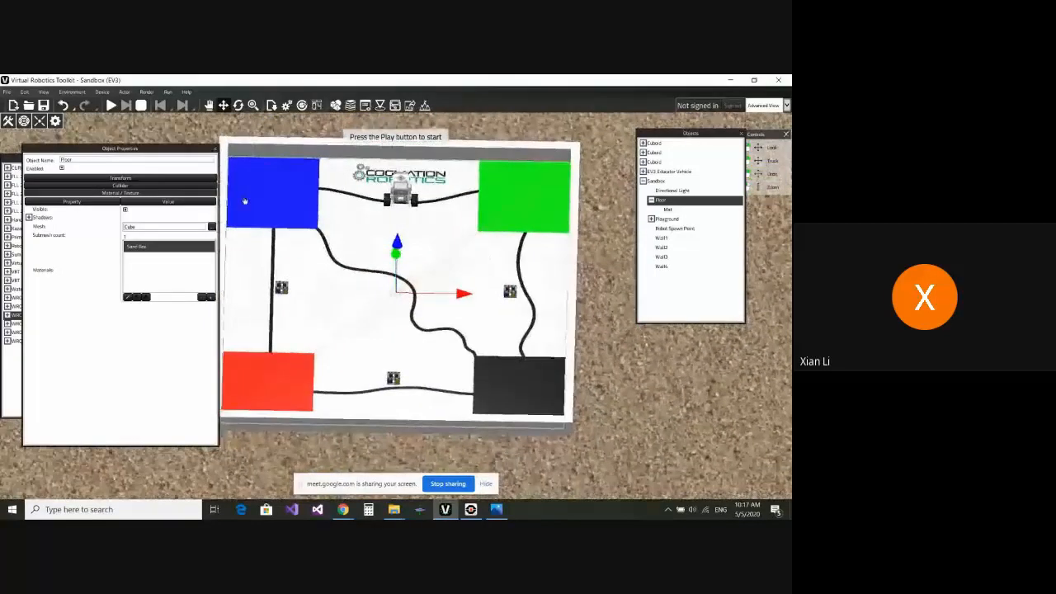
click(39, 120)
scroll(490, 299, up, 2)
scroll(489, 301, down, 1)
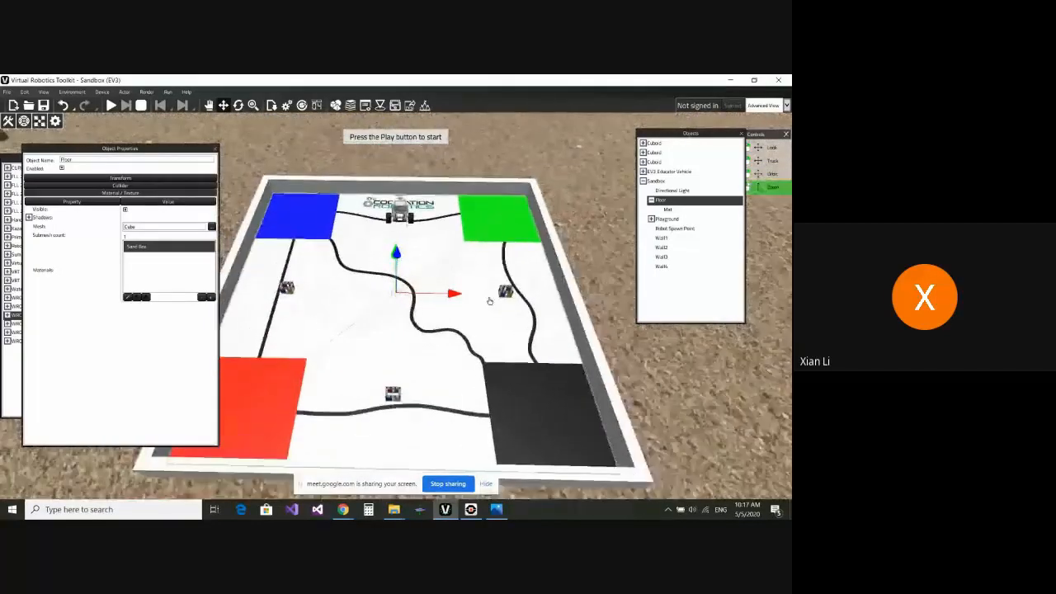
mouse_move(489, 300)
right_down()
mouse_move(492, 330)
mouse_move(490, 300)
right_up()
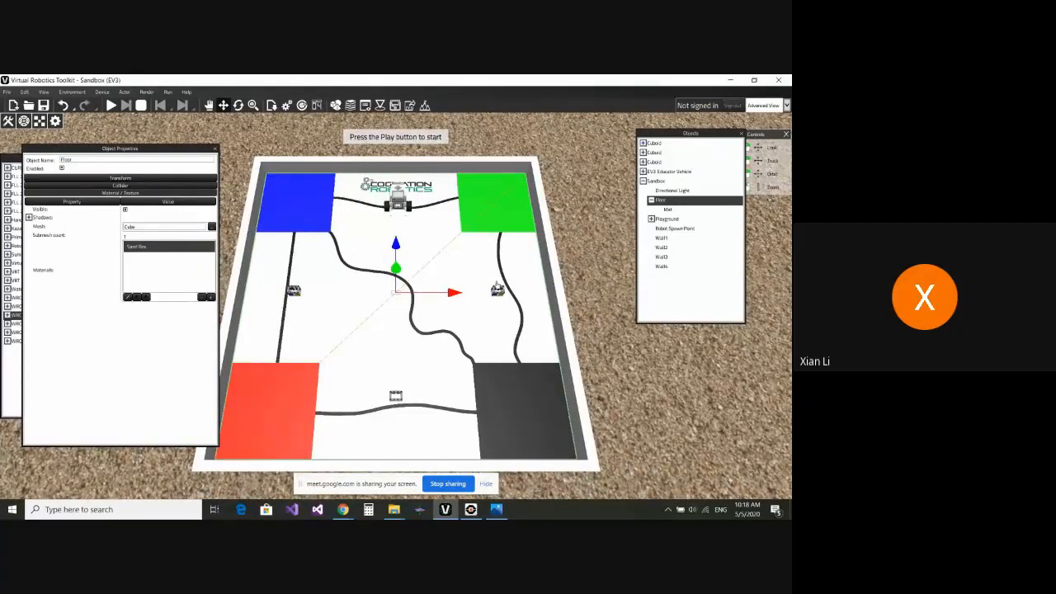
scroll(497, 287, down, 2)
middle_drag(498, 289, 503, 313)
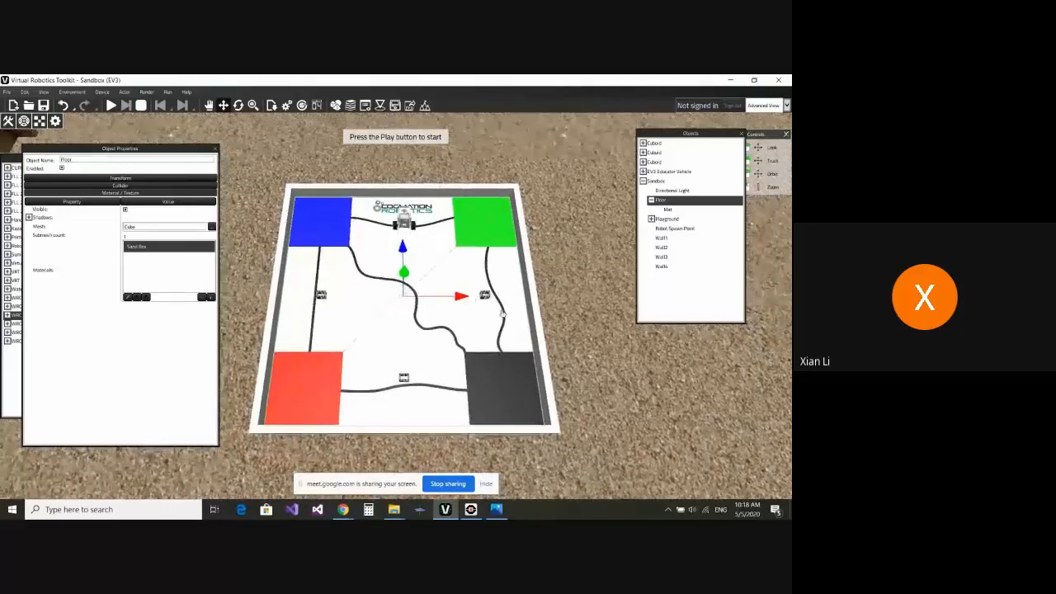
scroll(497, 324, up, 1)
mouse_move(490, 327)
right_down()
mouse_move(502, 334)
mouse_move(489, 338)
mouse_move(507, 331)
right_up()
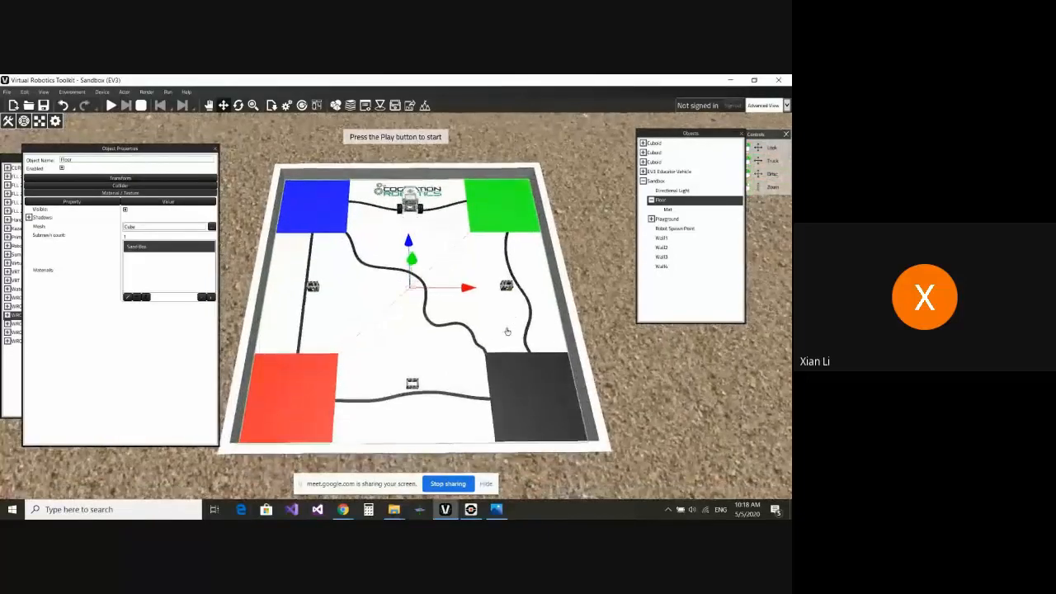
- Examine the robot and the Cogmation Robotics logo on the mat up close and from farther away
scroll(415, 248, up, 3)
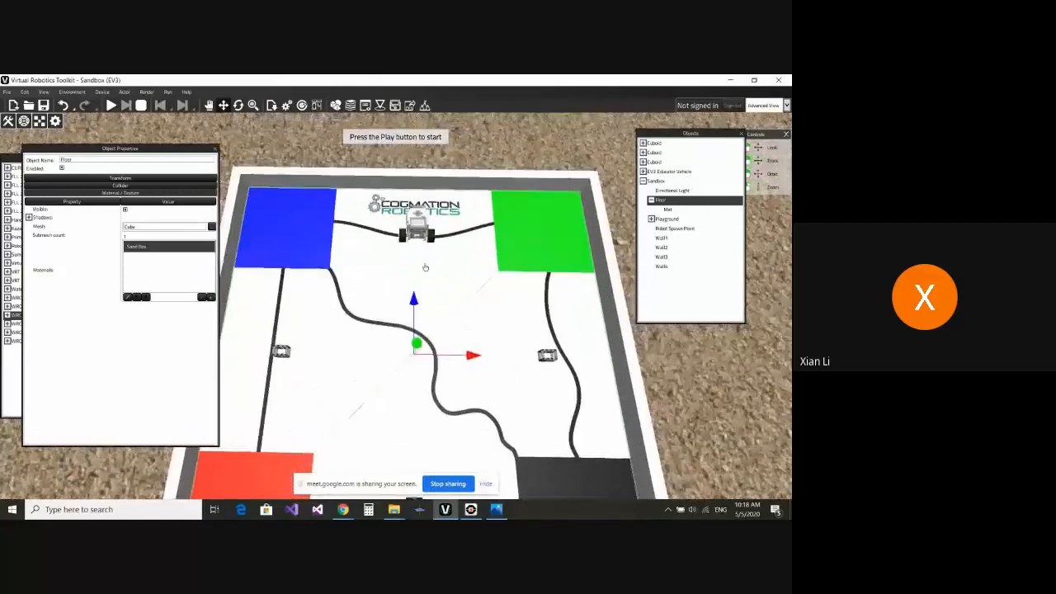
scroll(424, 266, up, 5)
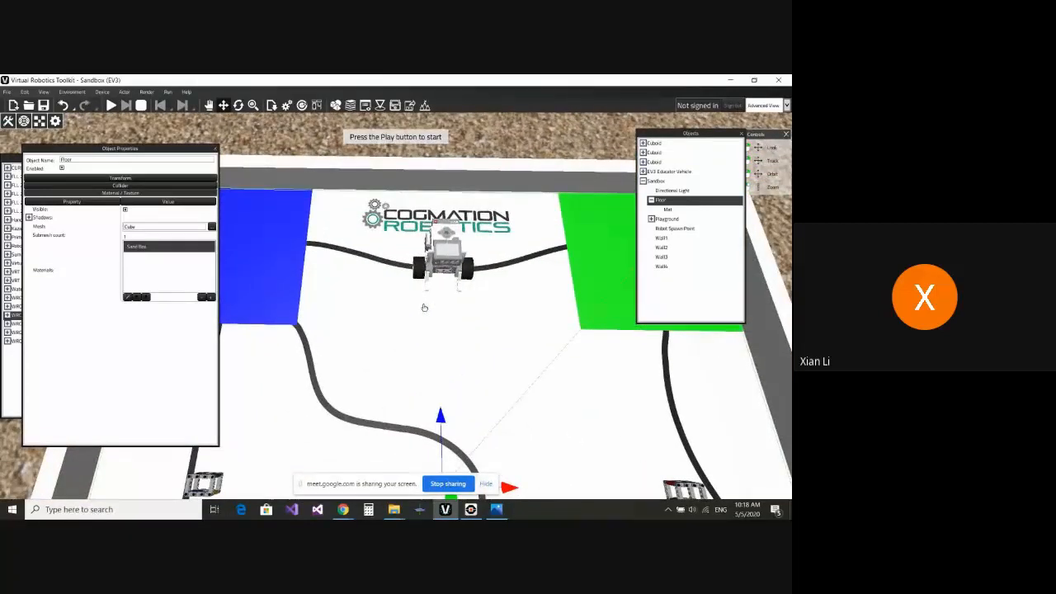
scroll(424, 308, down, 6)
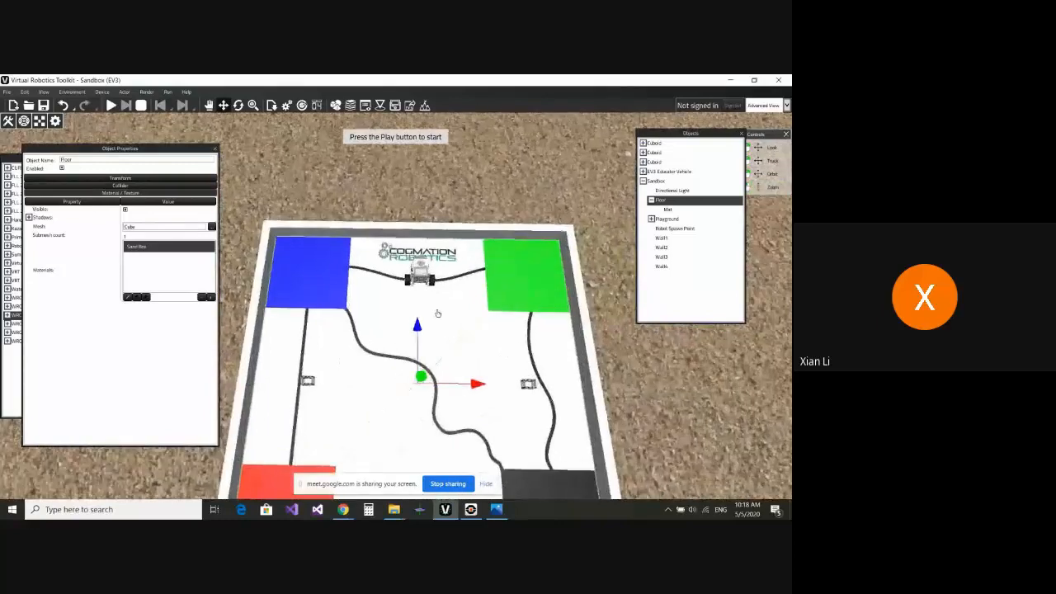
scroll(438, 313, up, 2)
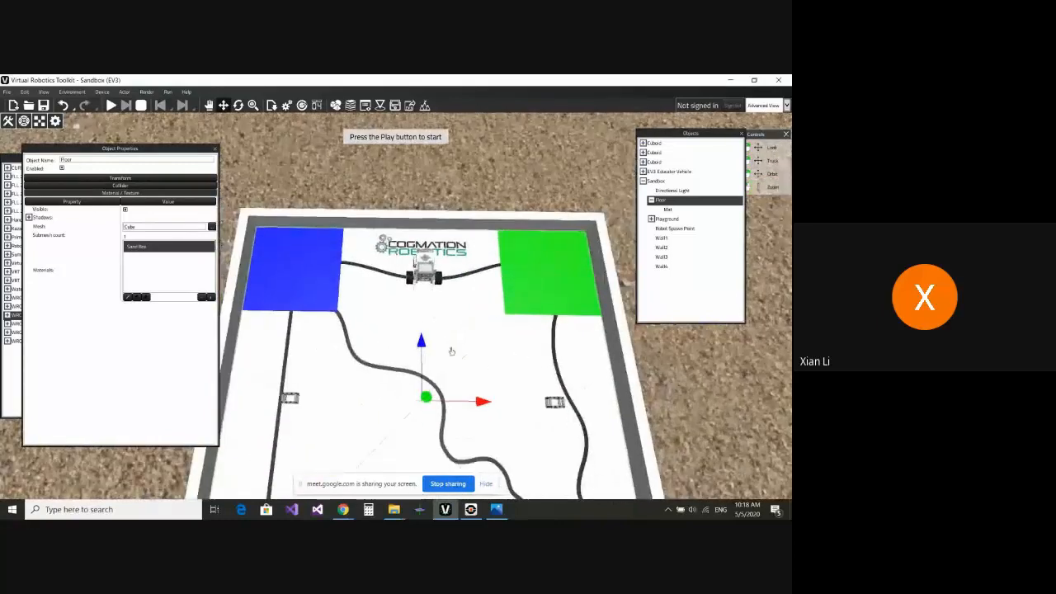
scroll(415, 325, up, 6)
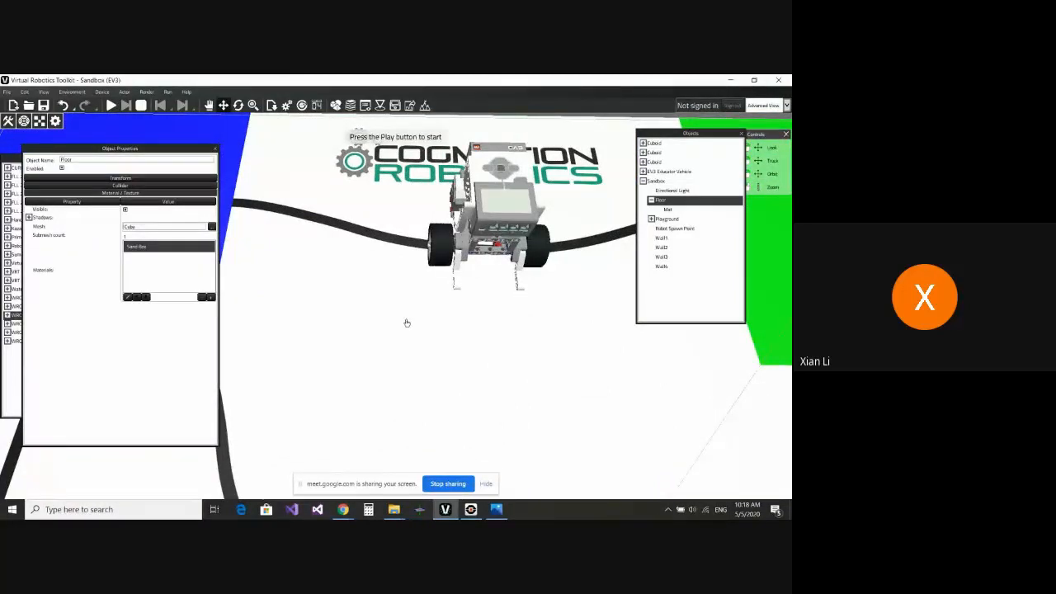
scroll(403, 322, up, 3)
scroll(403, 323, up, 2)
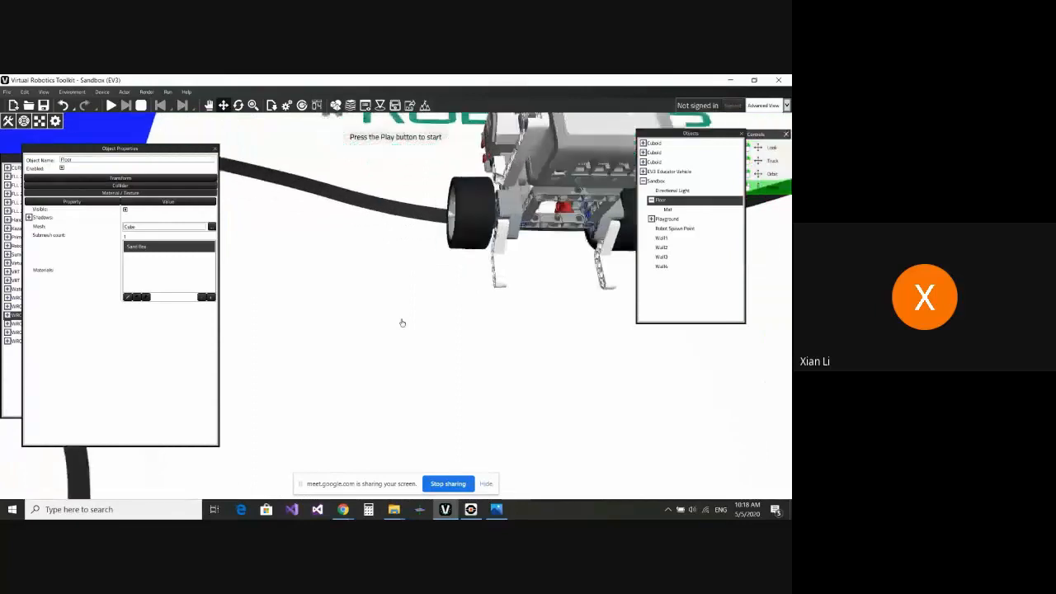
scroll(403, 323, down, 3)
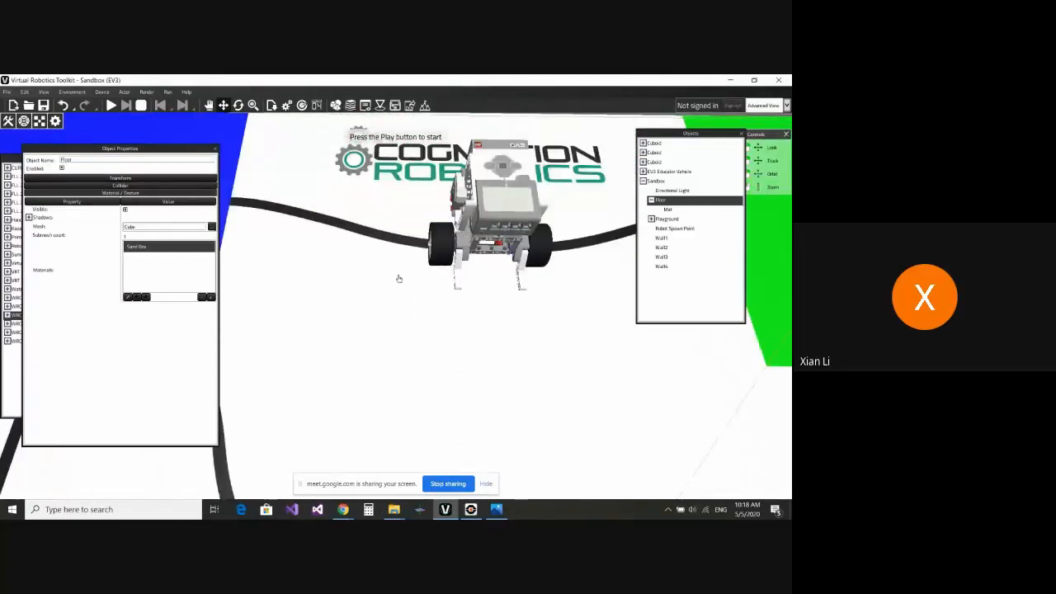
scroll(399, 279, down, 2)
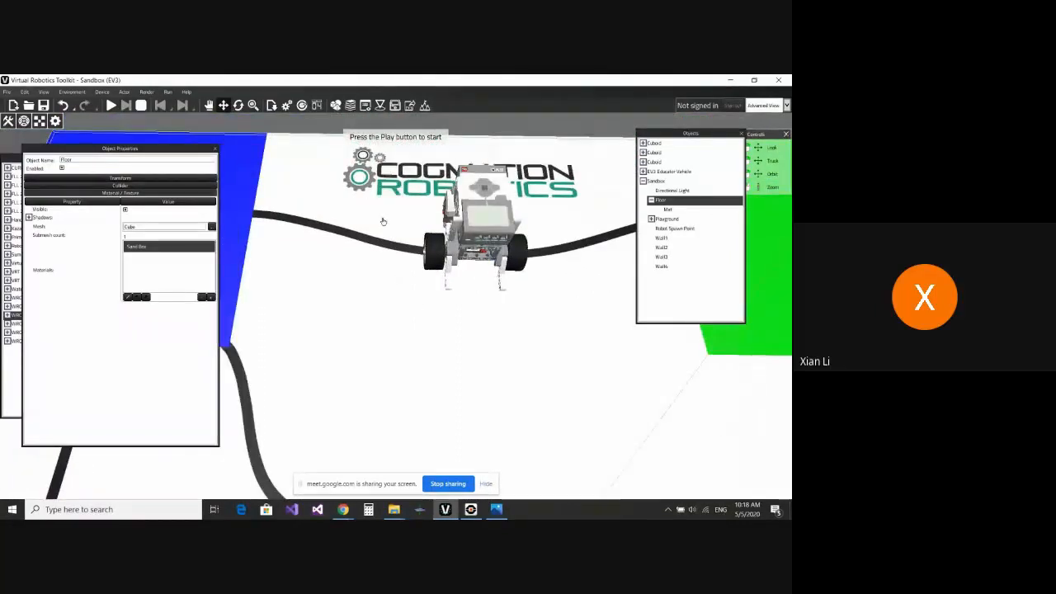
scroll(381, 232, up, 2)
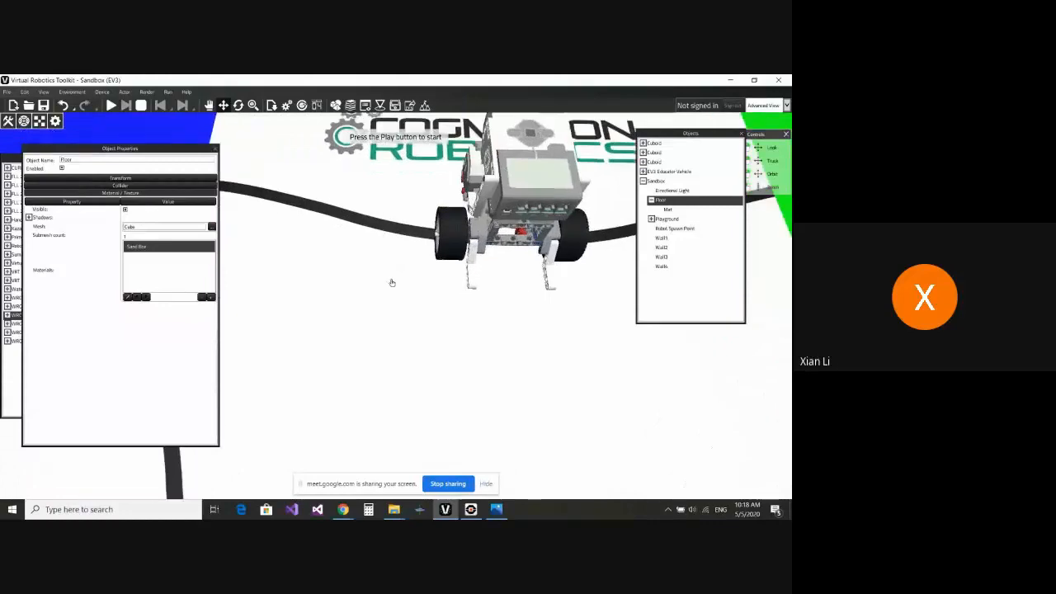
scroll(392, 283, down, 4)
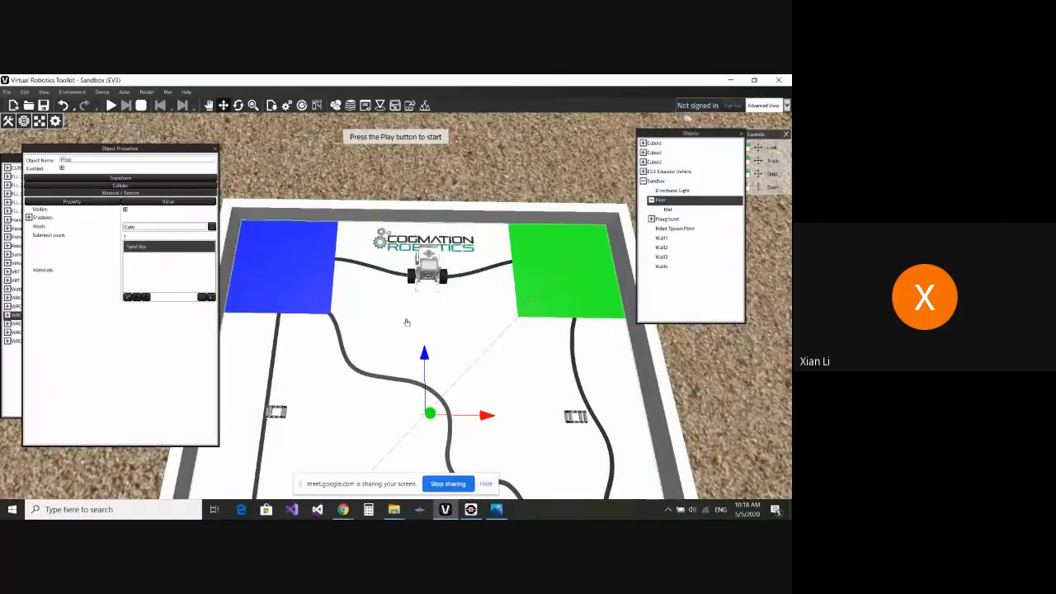
scroll(406, 322, down, 2)
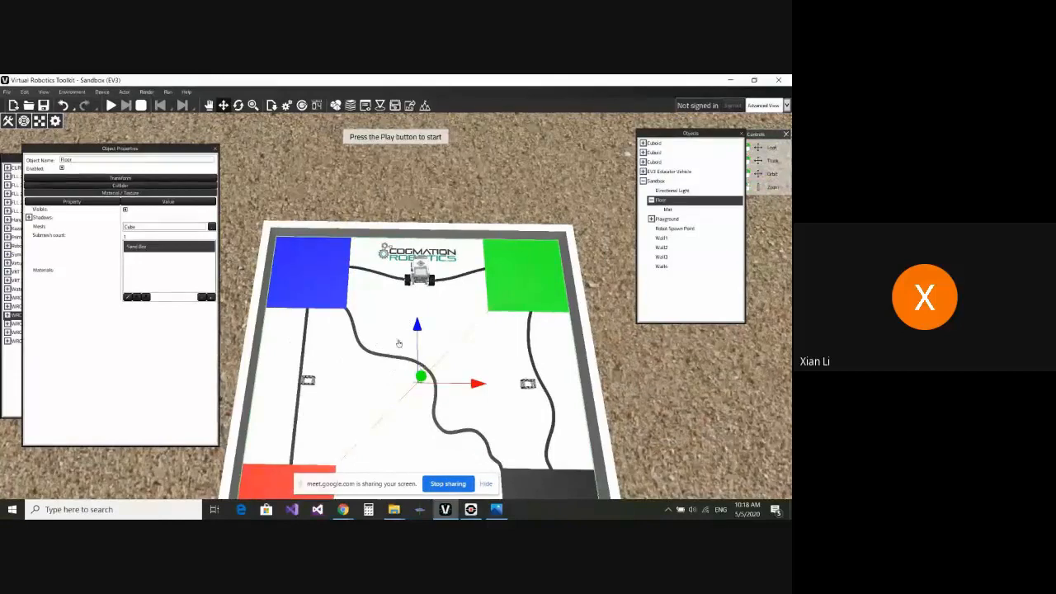
- Switch to the Desktop's Sandbox folder in File Explorer to view the mat images
mouse_move(395, 511)
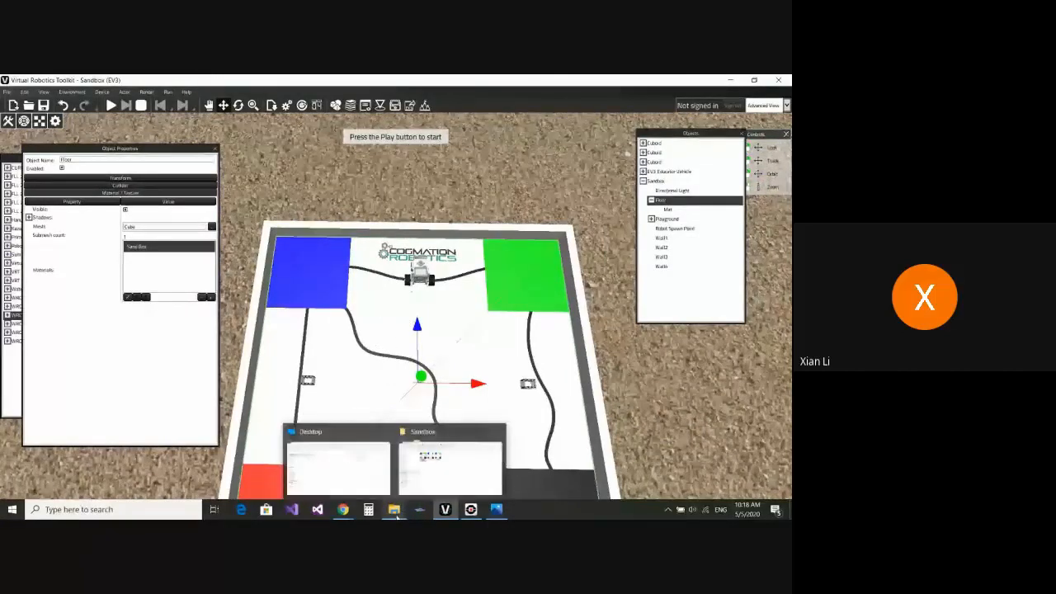
click(384, 432)
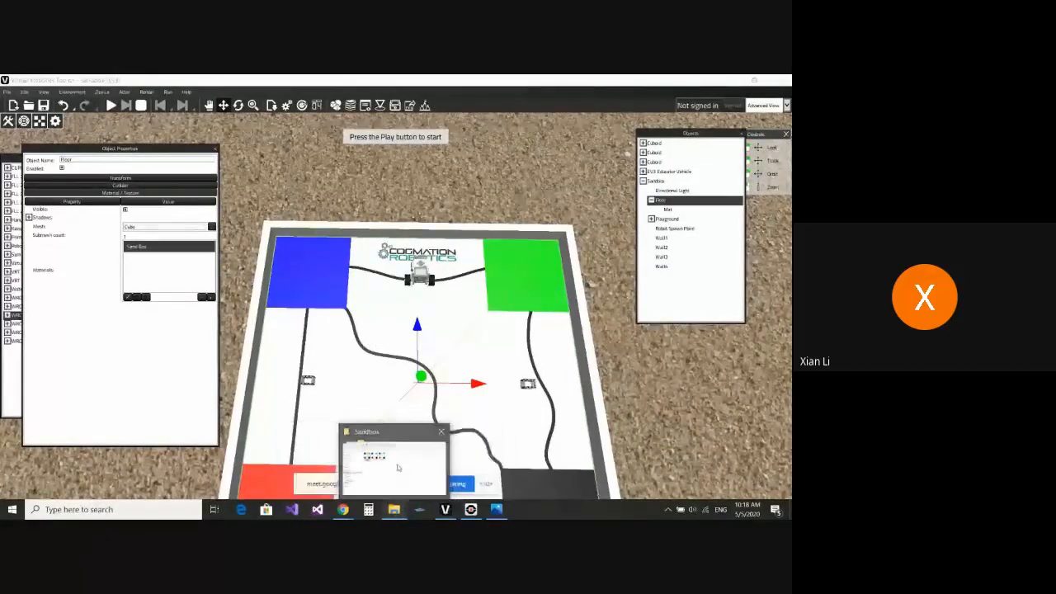
click(398, 468)
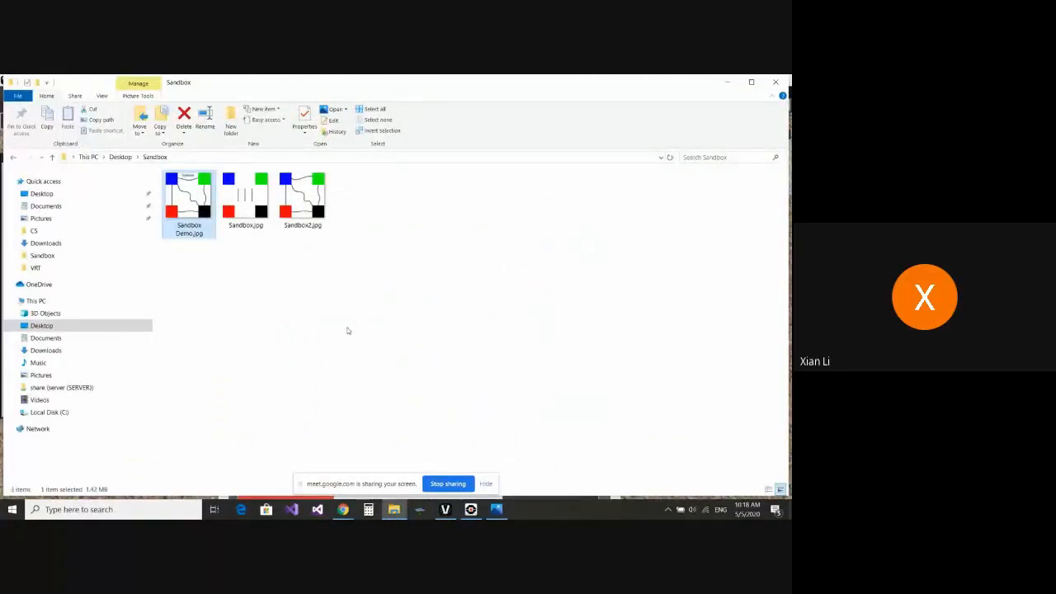
- Check the General and Details properties of Sandbox Demo.jpg for its file size and image dimensions, and close them
click(304, 339)
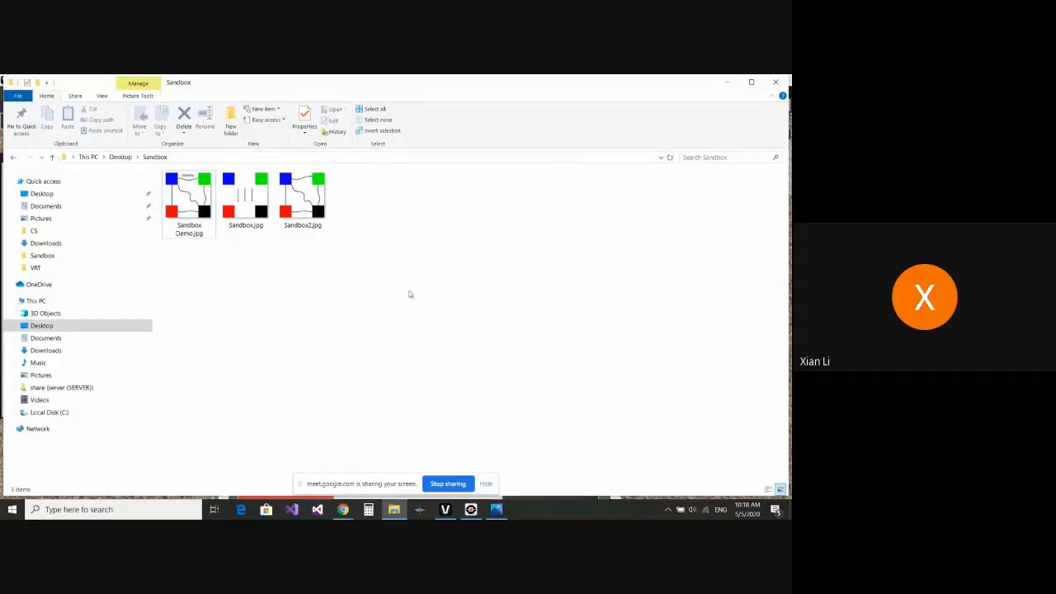
double_click(179, 208)
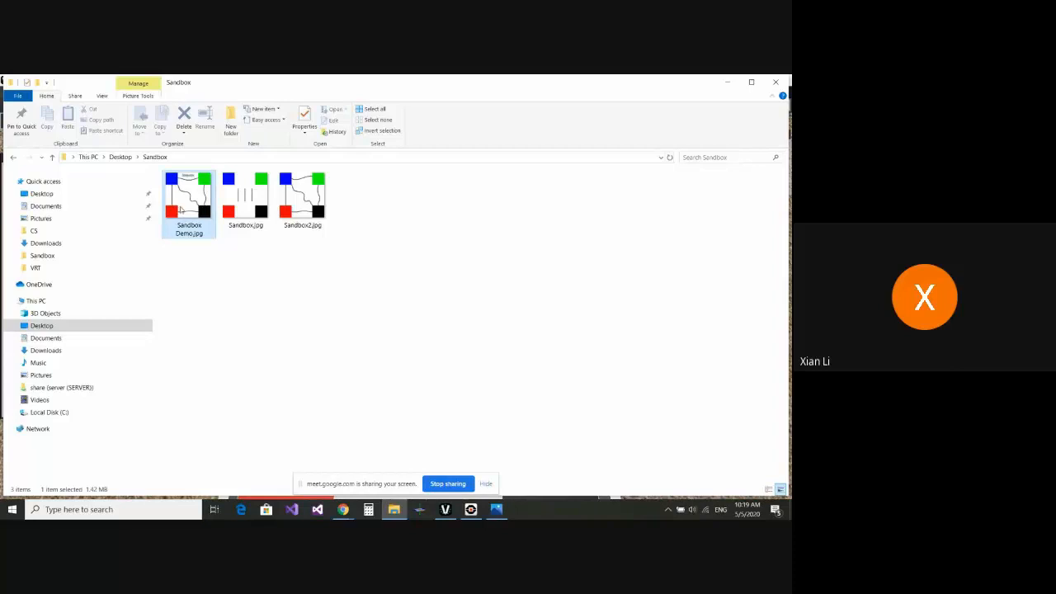
right_click(180, 207)
click(212, 490)
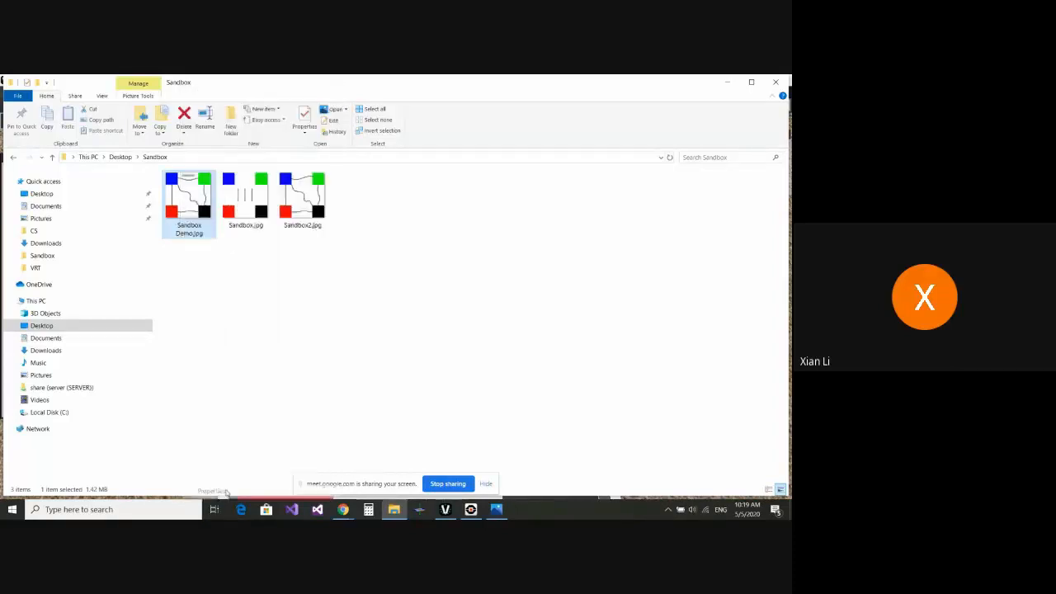
drag(299, 219, 437, 170)
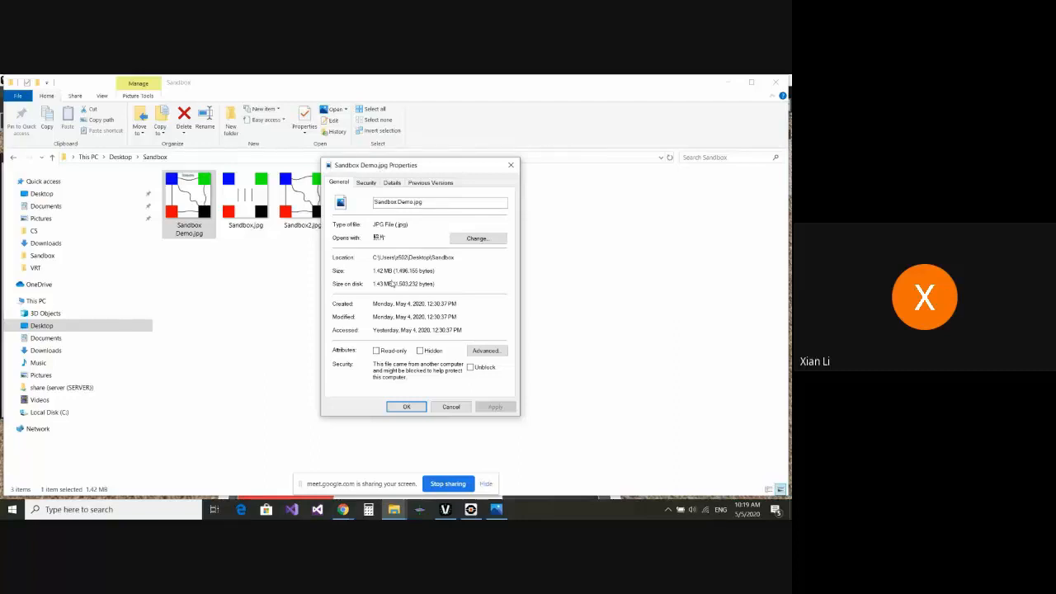
click(393, 183)
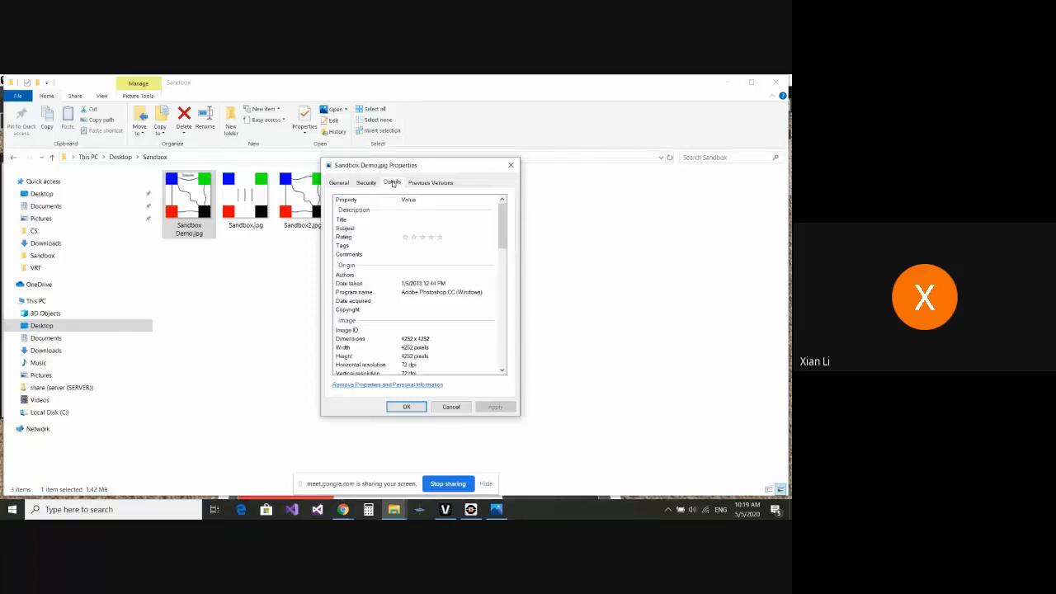
scroll(393, 302, down, 3)
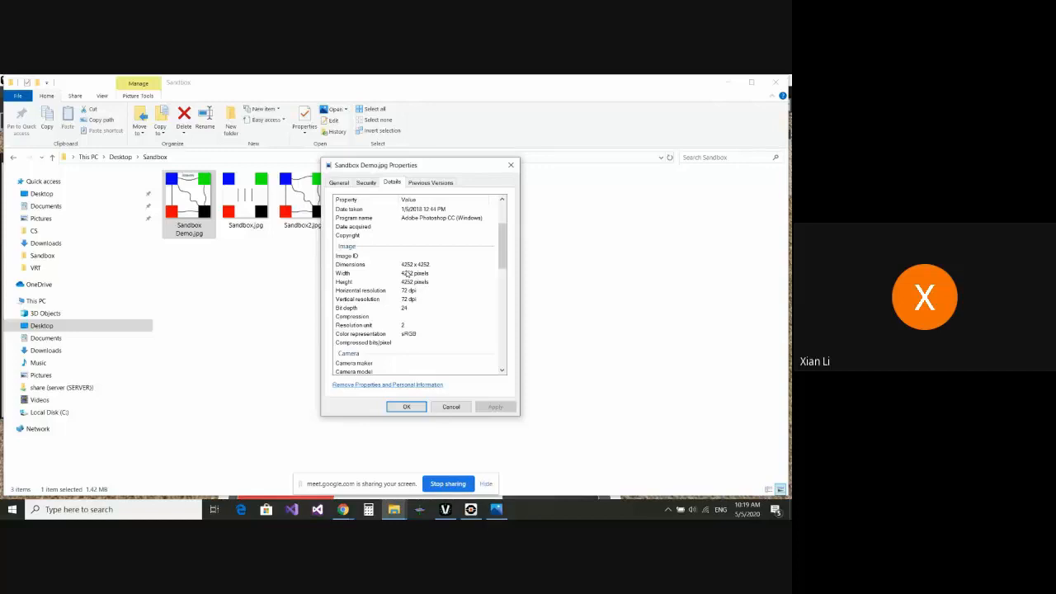
click(340, 183)
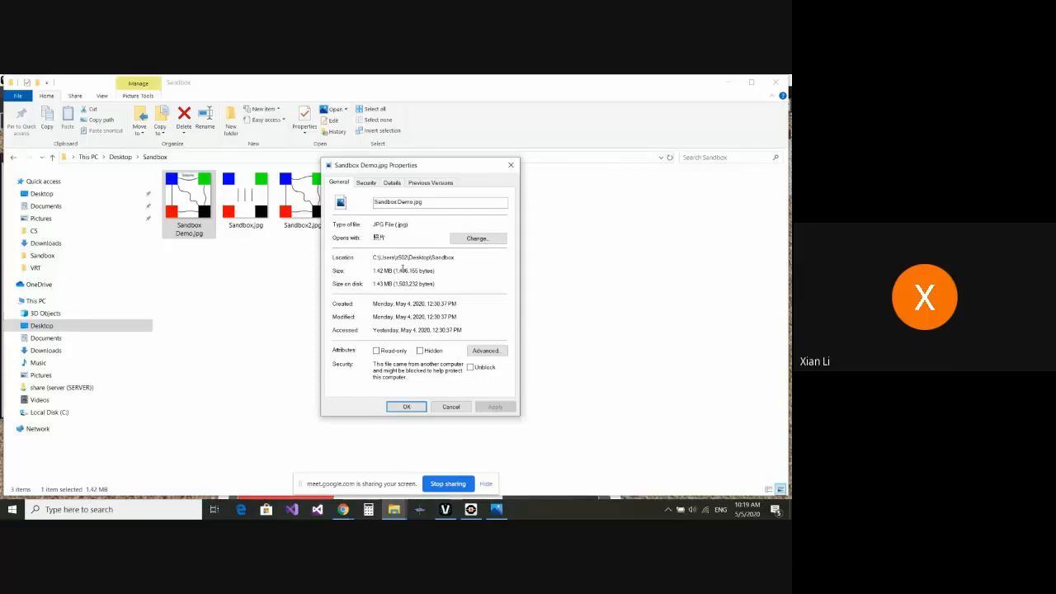
click(511, 165)
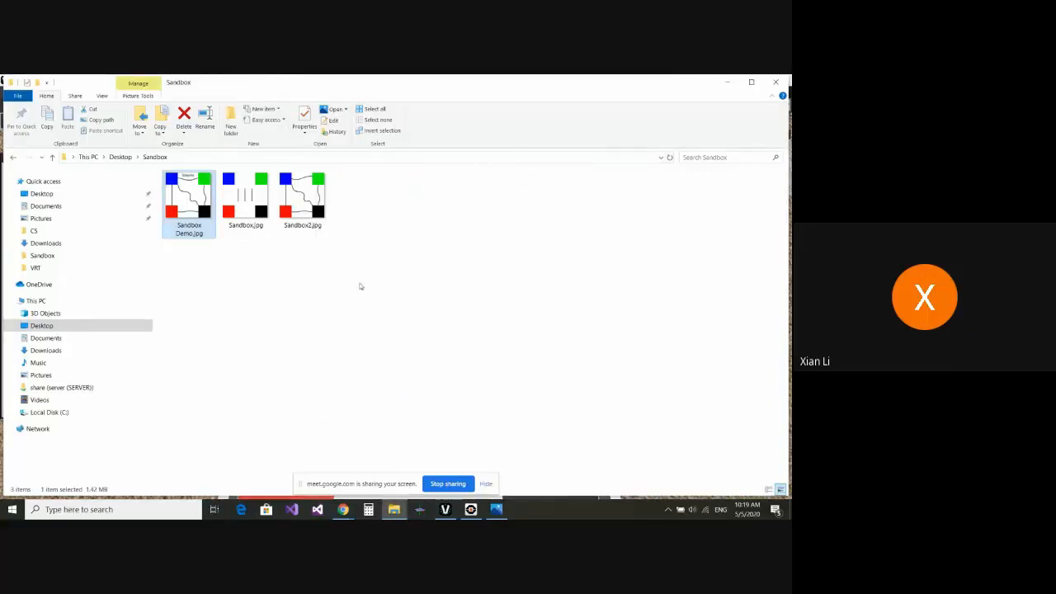
click(326, 302)
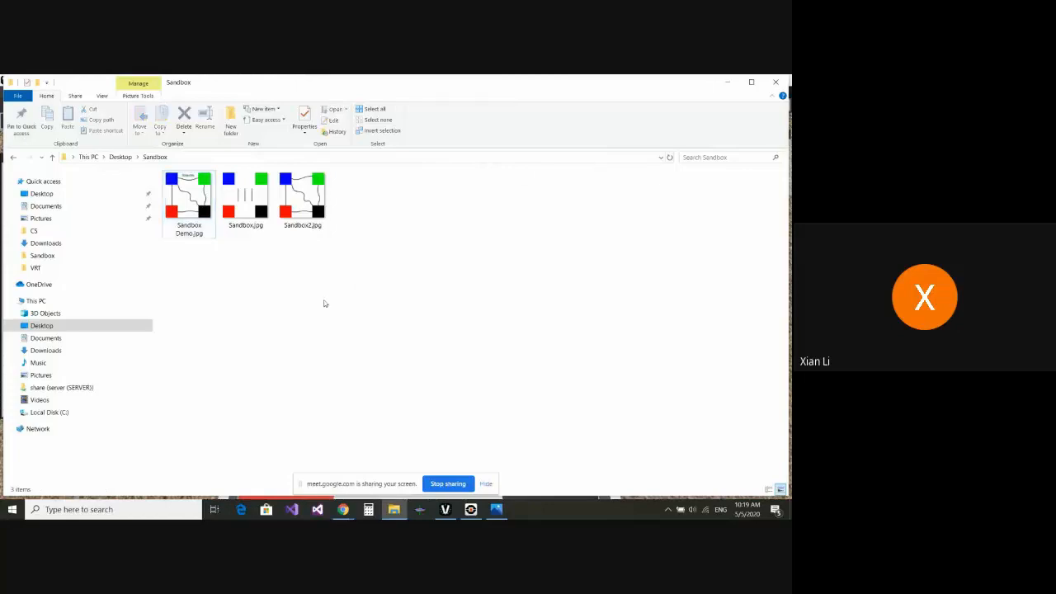
- Switch back to Virtual Robotics Toolkit and examine the mat from different angles and distances within the playground
click(446, 510)
middle_drag(498, 388, 498, 313)
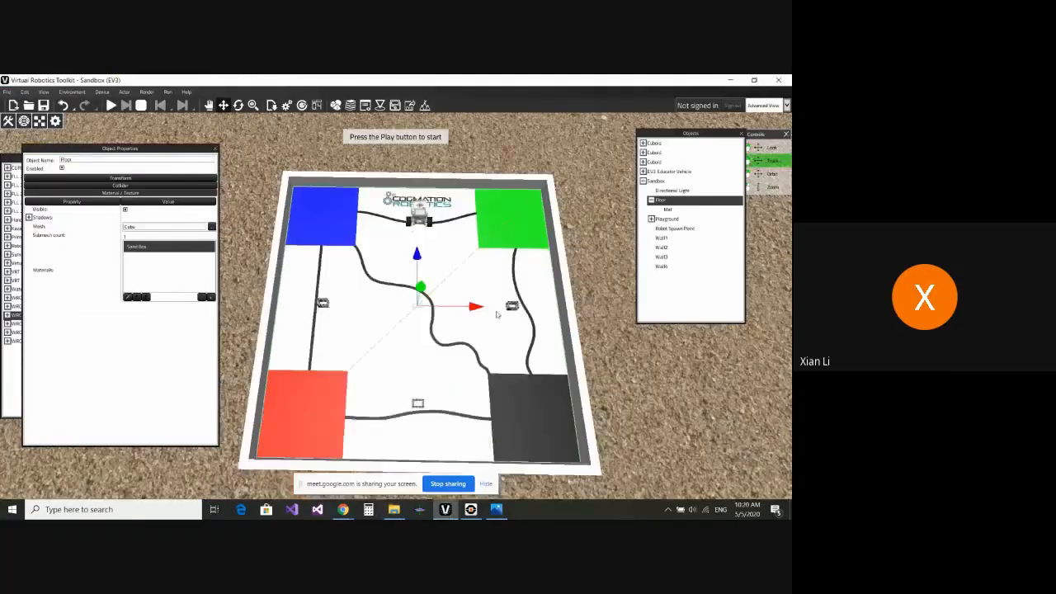
scroll(498, 314, up, 1)
right_drag(537, 379, 537, 332)
scroll(537, 334, down, 3)
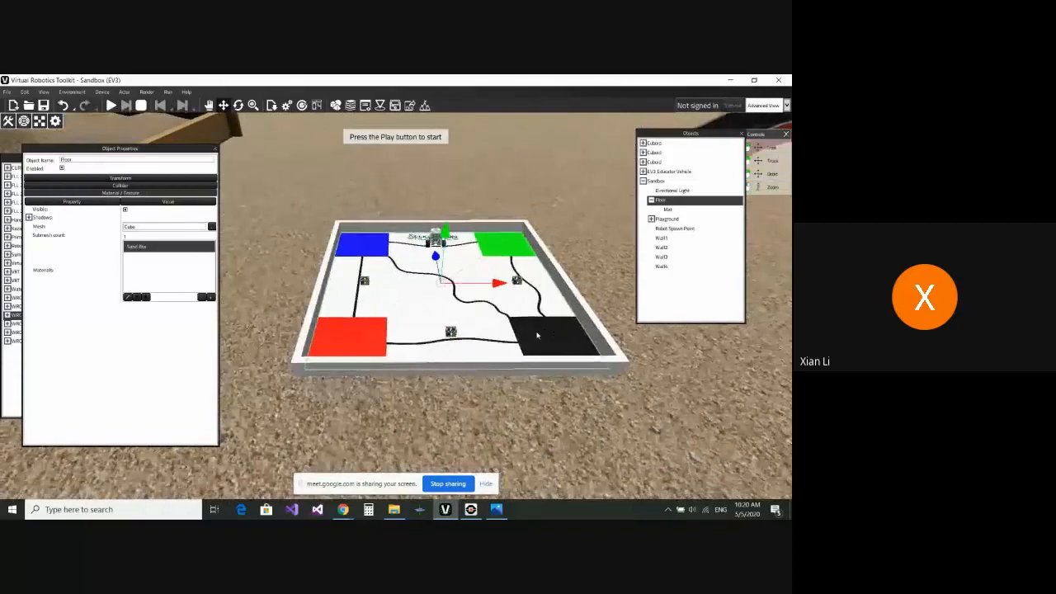
scroll(538, 335, up, 2)
mouse_move(537, 335)
right_down()
mouse_move(558, 328)
mouse_move(545, 329)
right_up()
scroll(543, 327, up, 2)
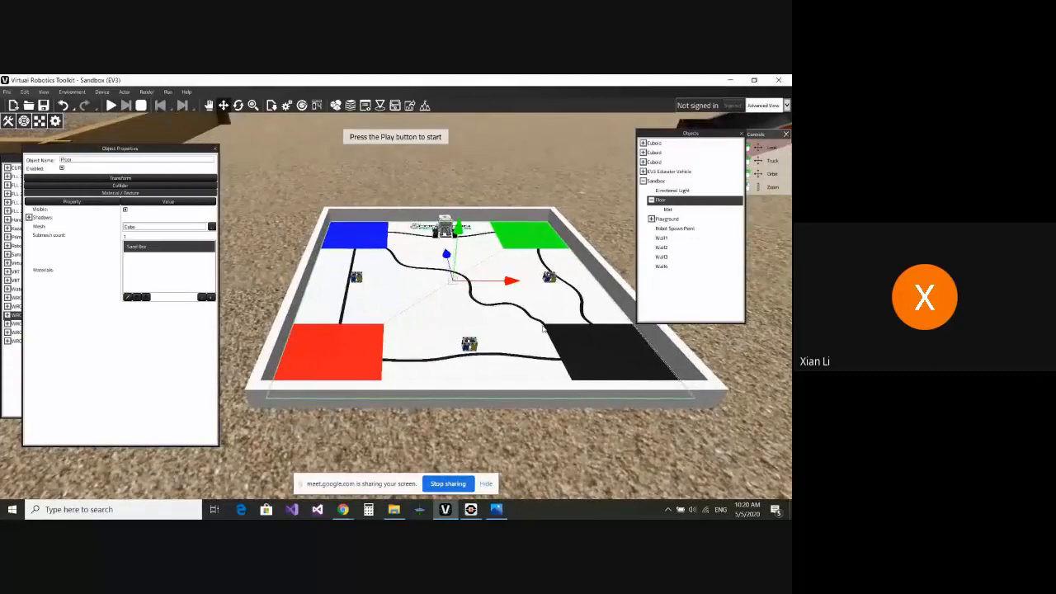
scroll(543, 328, down, 3)
mouse_move(505, 408)
middle_down()
mouse_move(542, 397)
mouse_move(495, 393)
mouse_move(516, 405)
middle_up()
scroll(511, 402, down, 2)
scroll(507, 402, down, 2)
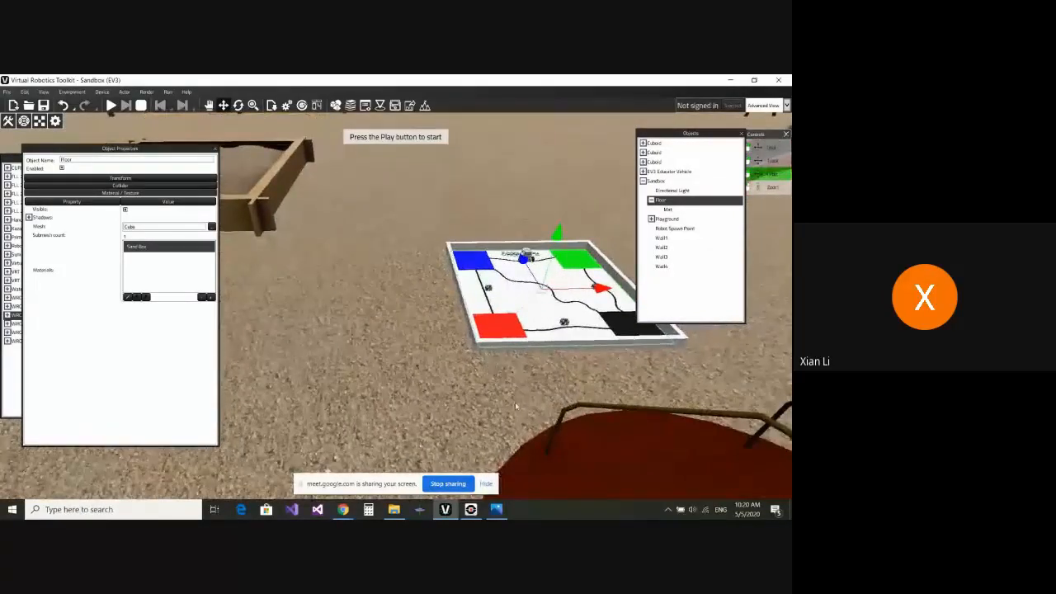
scroll(498, 396, up, 2)
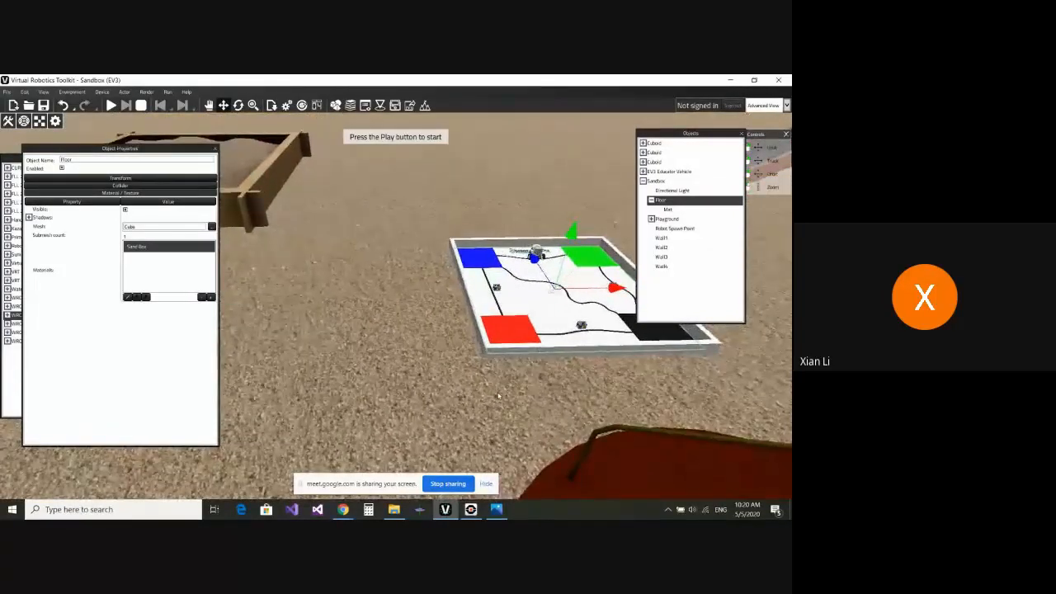
scroll(357, 328, down, 2)
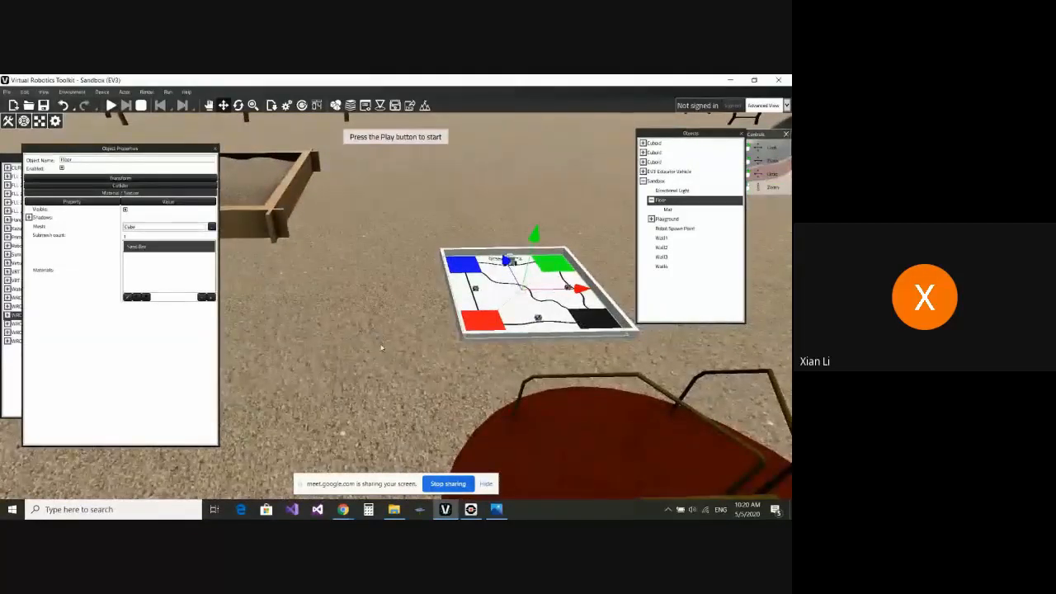
- Rearrange the Object Properties and Object Library windows with the library in front, and expand its Primitives category
drag(161, 151, 283, 152)
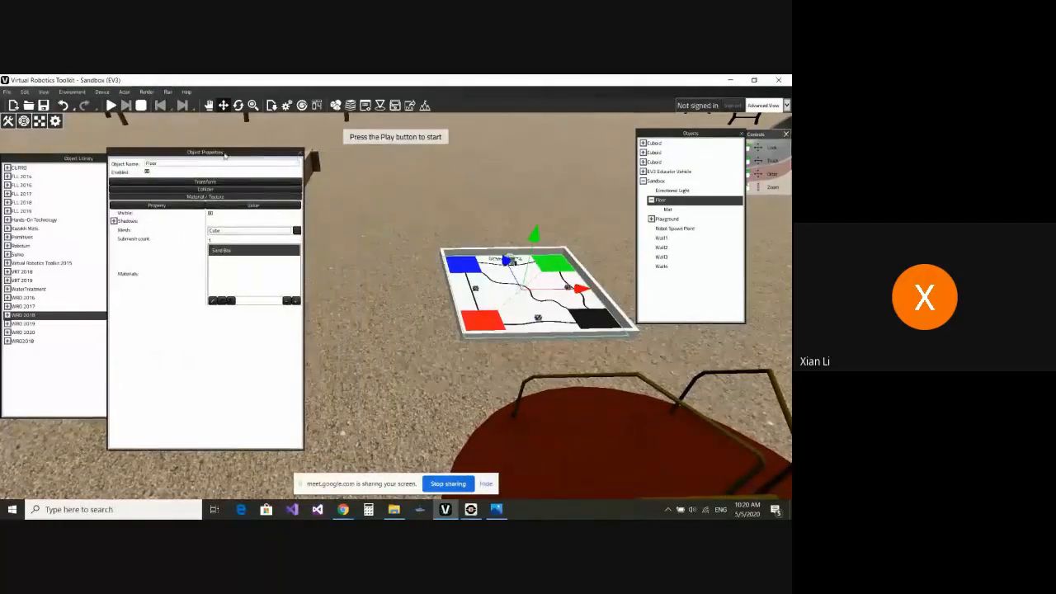
click(71, 160)
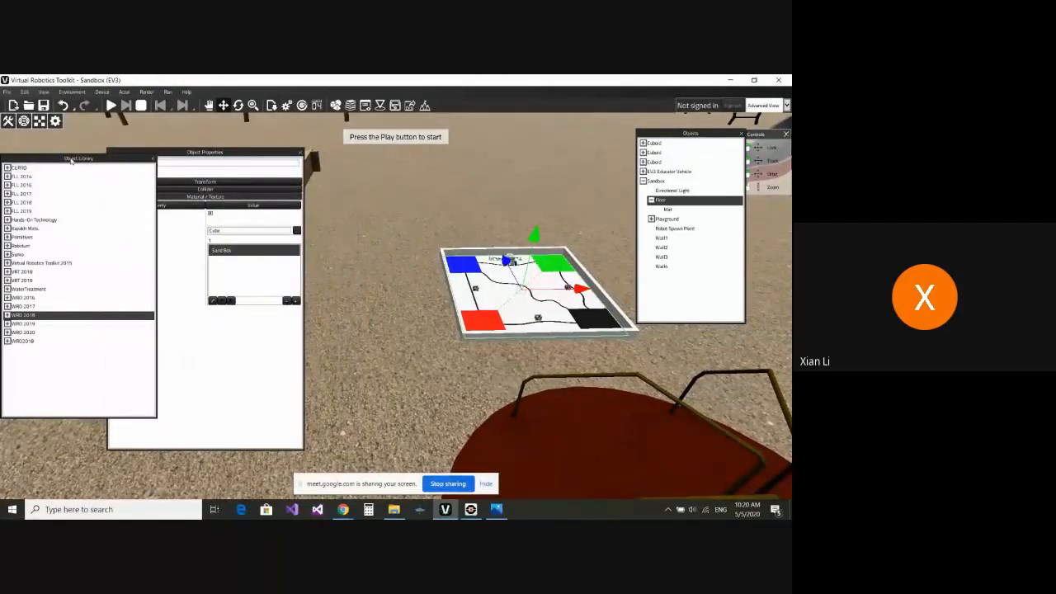
drag(71, 159, 86, 157)
click(351, 105)
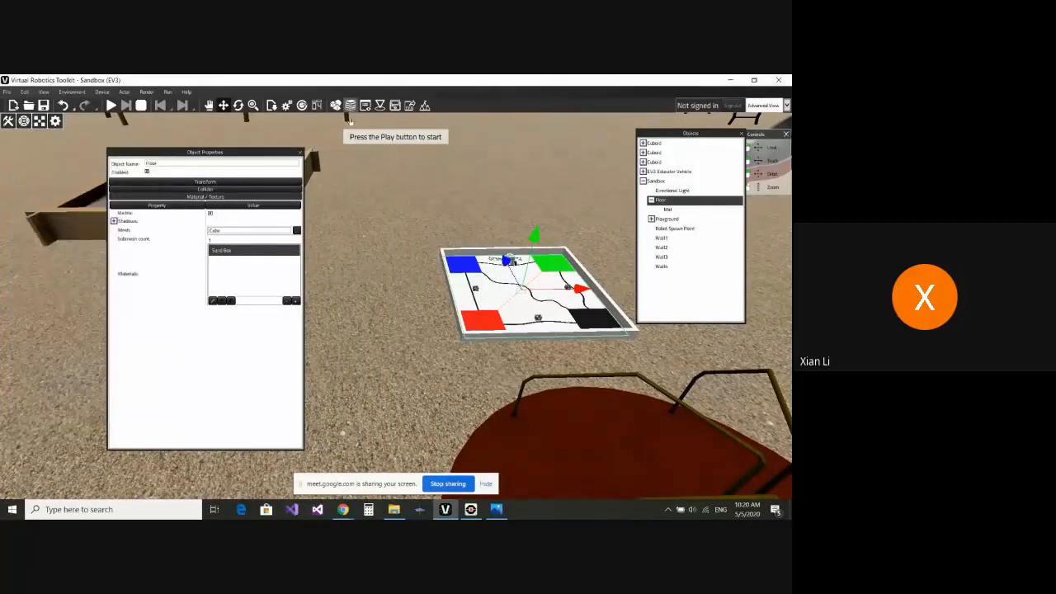
click(351, 106)
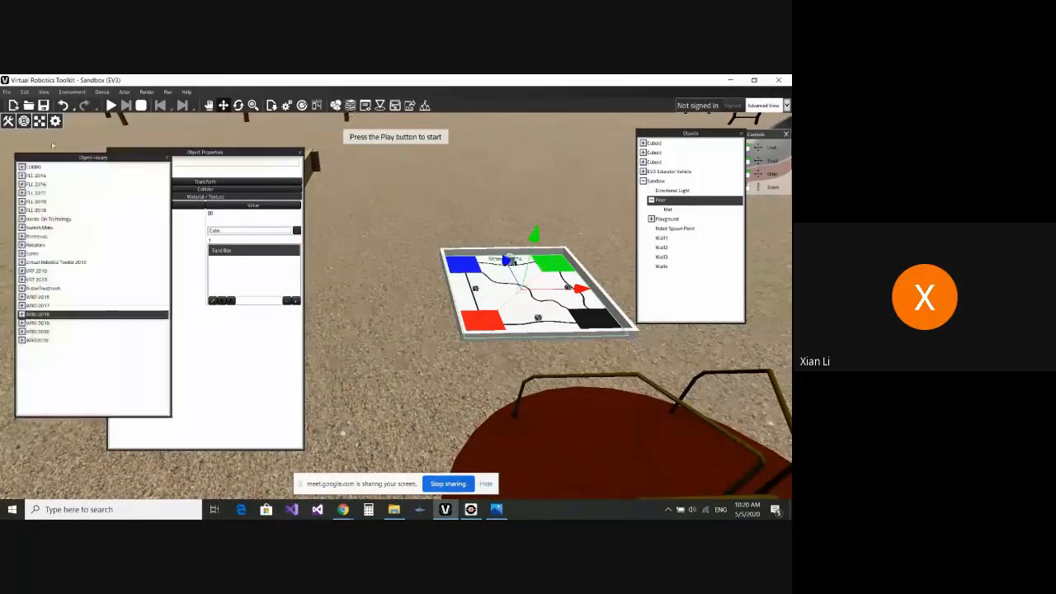
drag(92, 159, 86, 152)
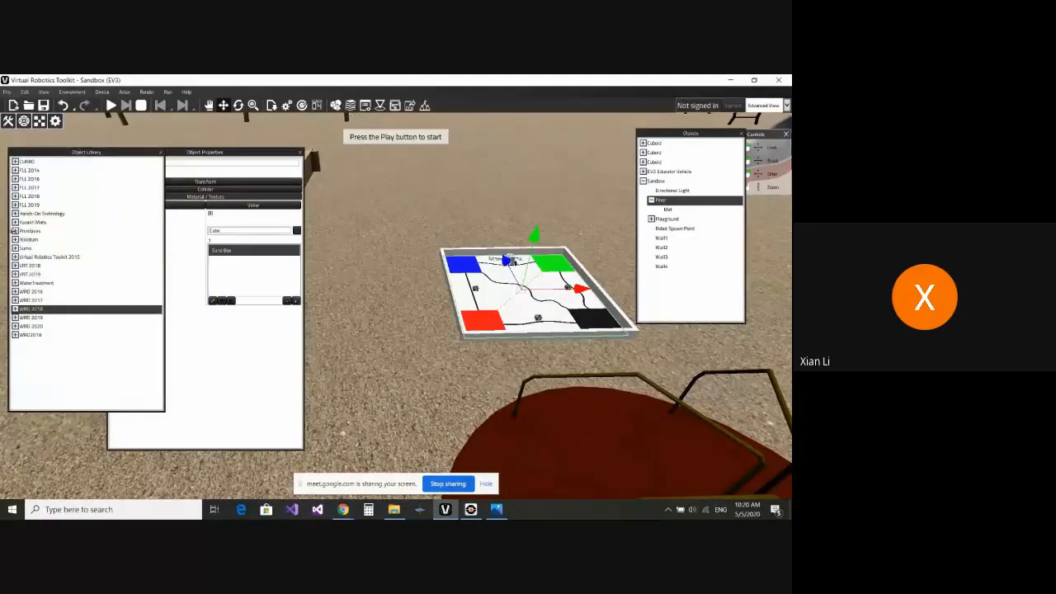
click(15, 231)
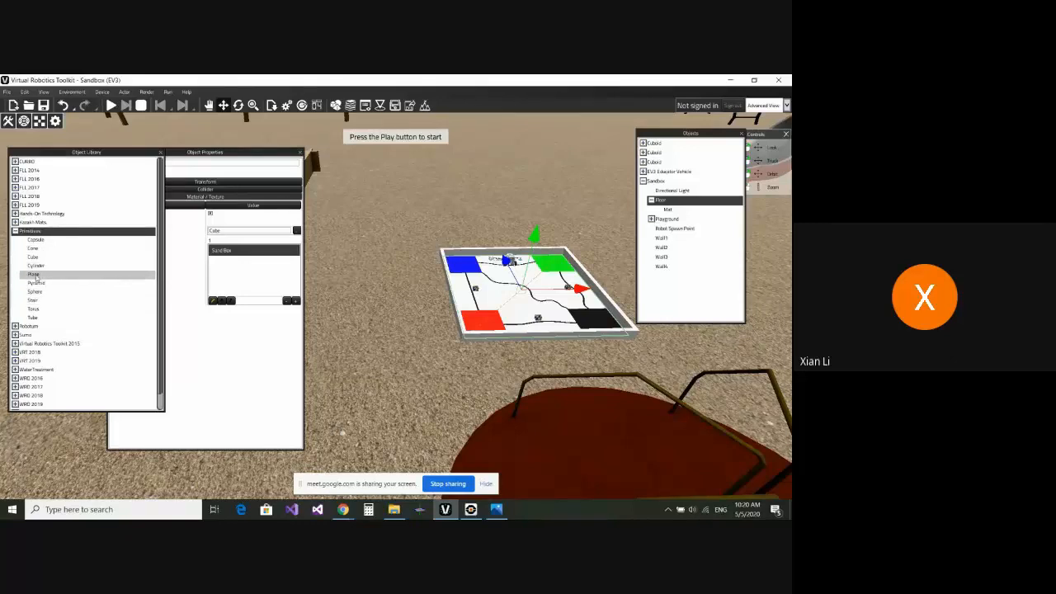
- Try placing a Plane primitive on the ground beside the mat, and undo the placement
click(33, 276)
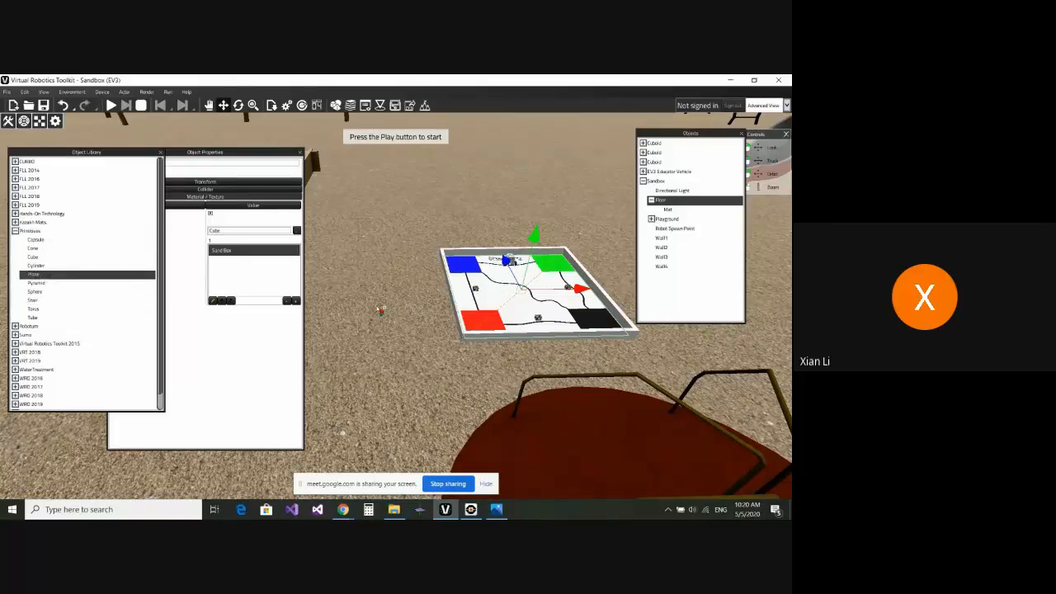
click(381, 310)
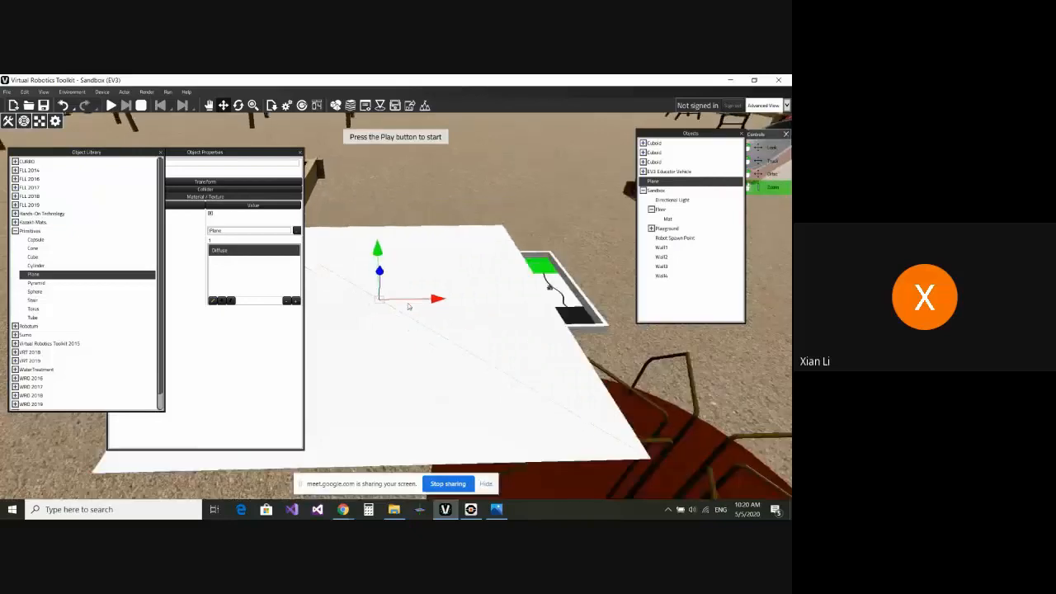
scroll(408, 306, down, 2)
right_drag(408, 414, 422, 324)
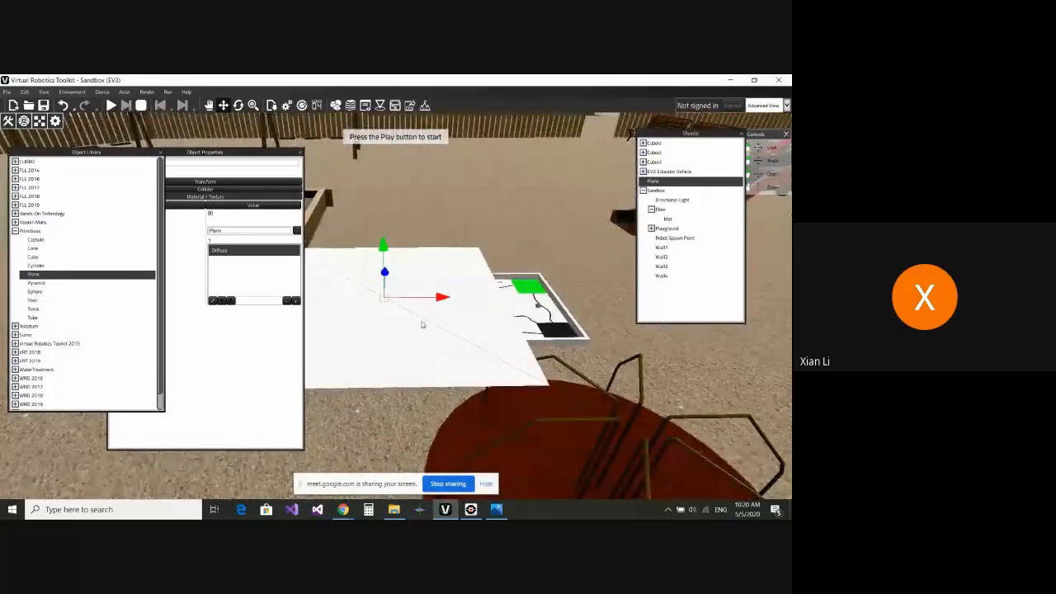
click(62, 105)
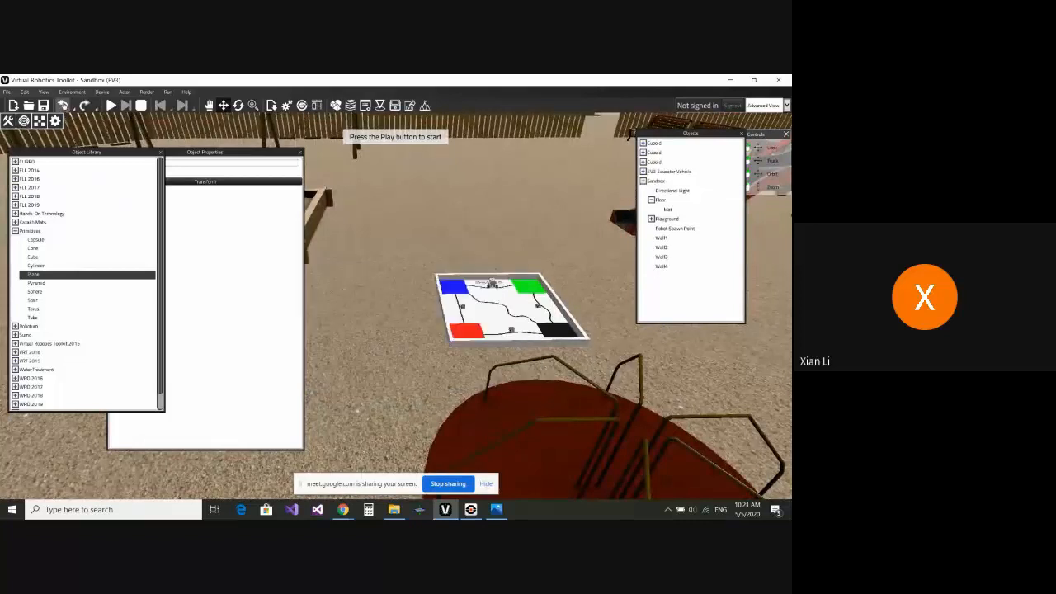
- Add a Cube primitive from the Object Library to the ground beside the mat
click(29, 258)
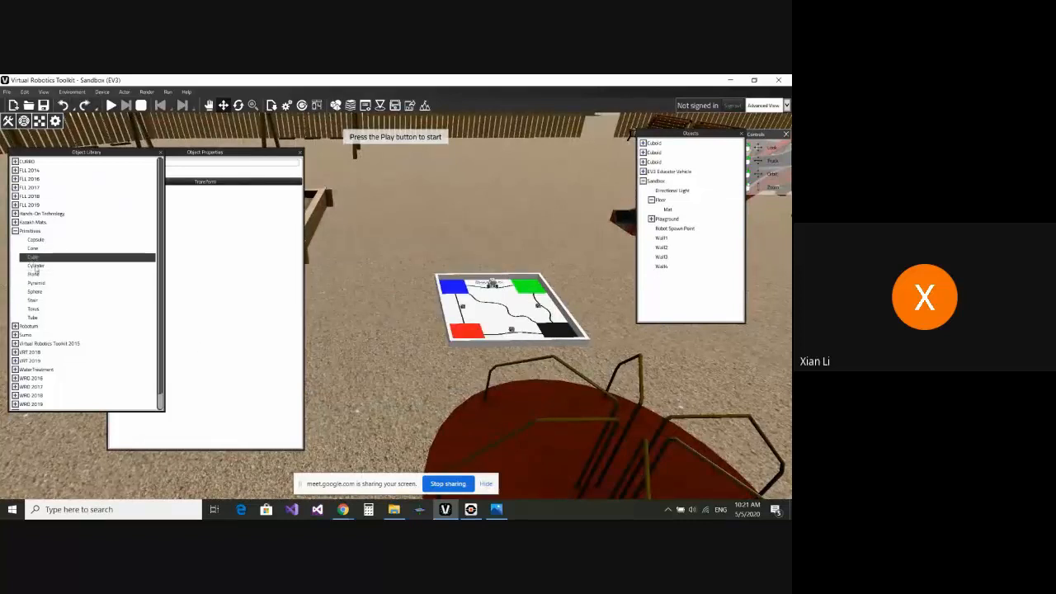
drag(29, 257, 344, 273)
scroll(410, 269, down, 5)
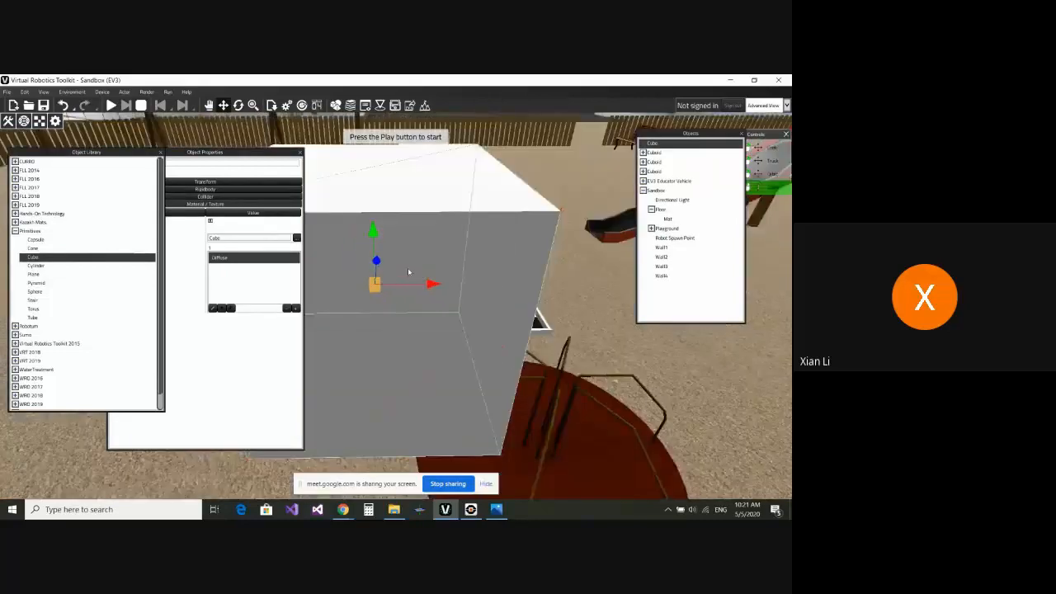
- Examine the cube beside the mat from several angles, and view the whole playground from far away
alt+drag(508, 308, 387, 308)
scroll(416, 259, down, 3)
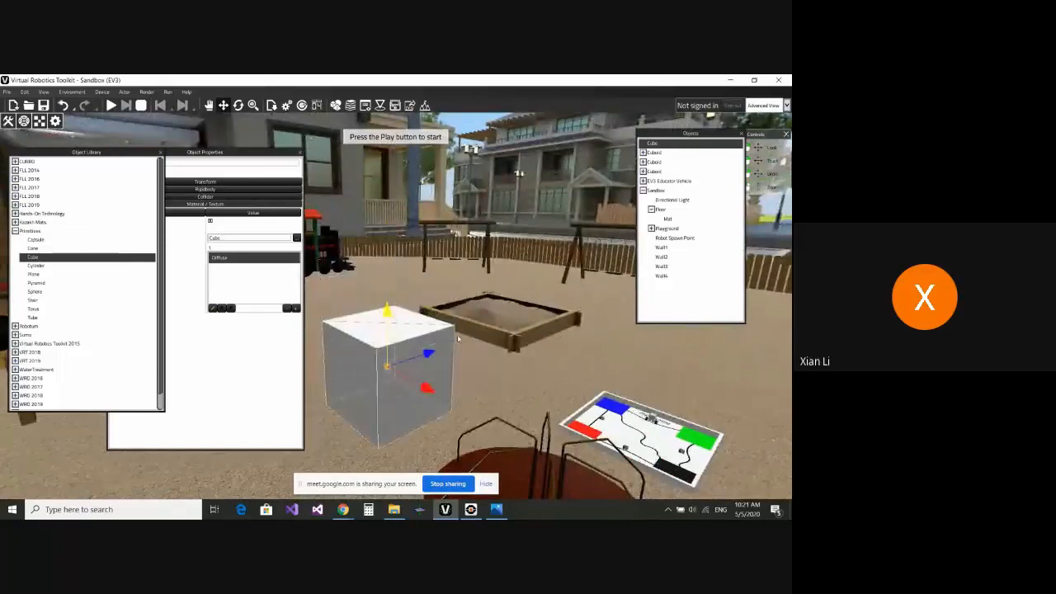
scroll(373, 399, down, 2)
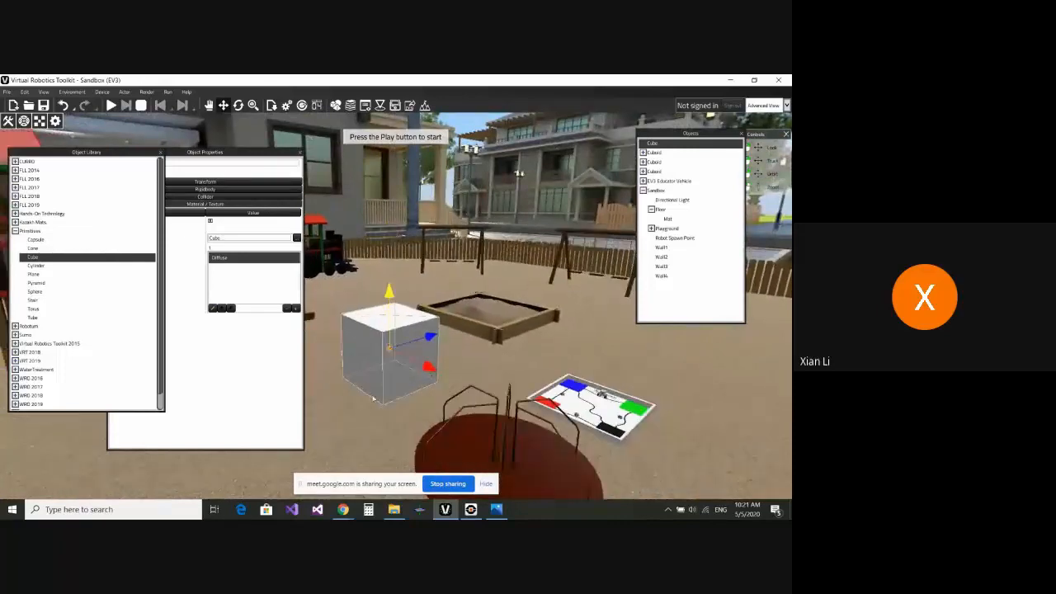
alt+drag(373, 398, 459, 425)
drag(230, 153, 128, 155)
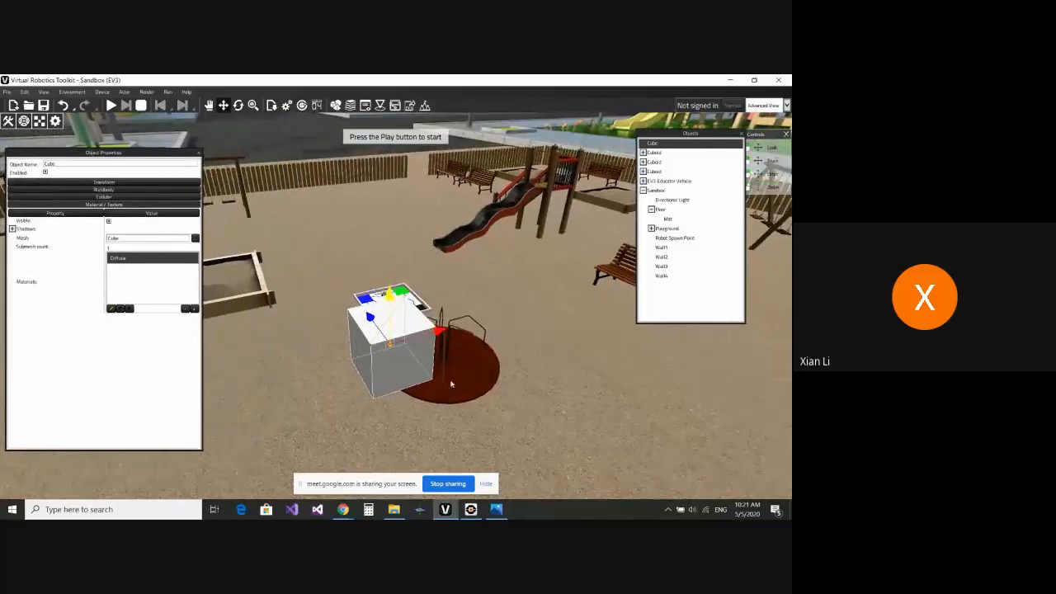
alt+drag(450, 385, 427, 377)
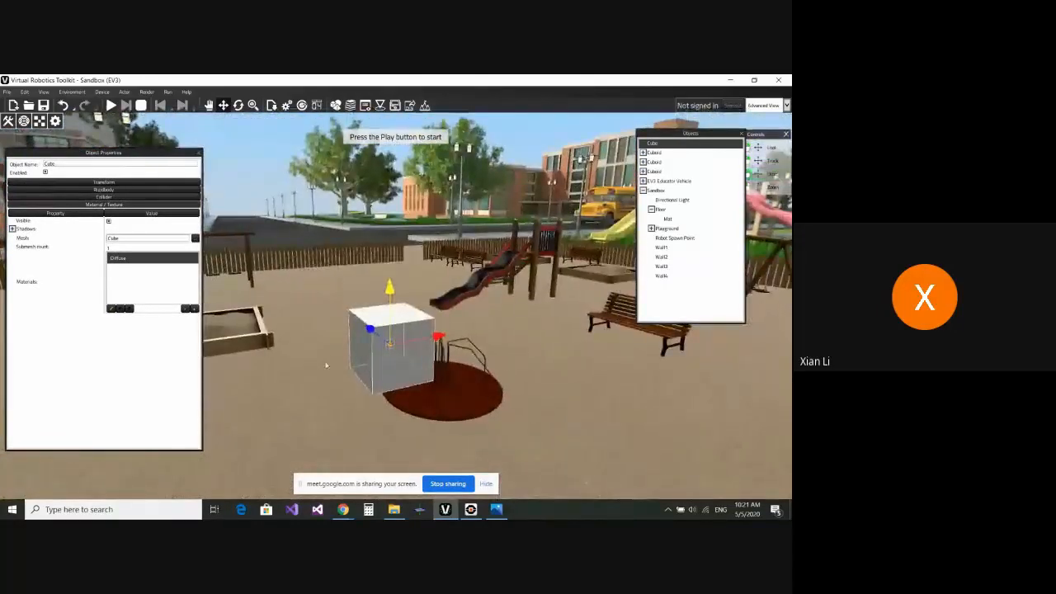
alt+drag(326, 365, 408, 351)
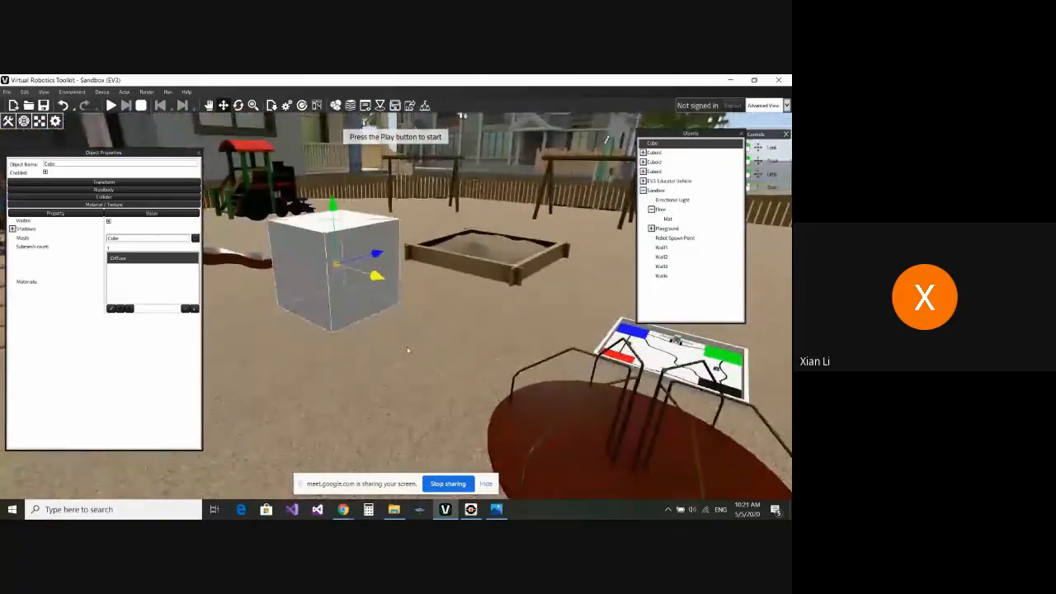
scroll(411, 333, down, 10)
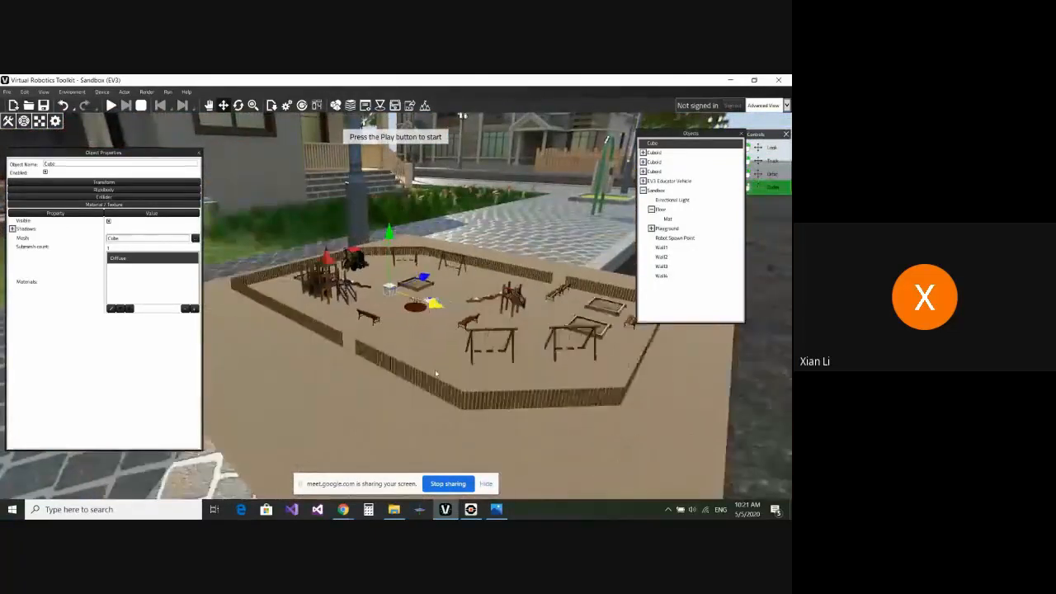
scroll(440, 363, down, 3)
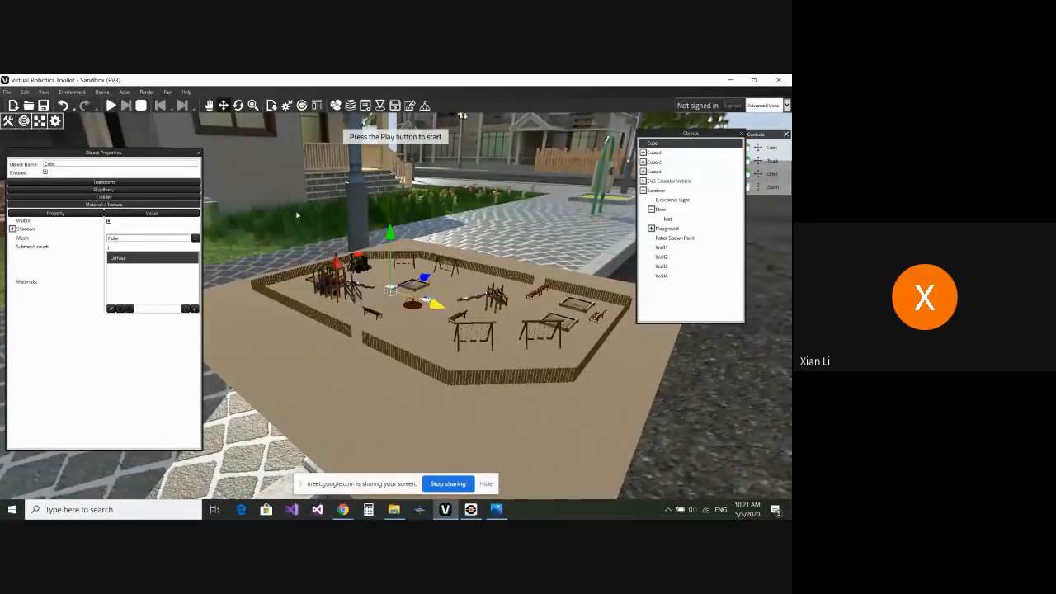
scroll(297, 215, down, 2)
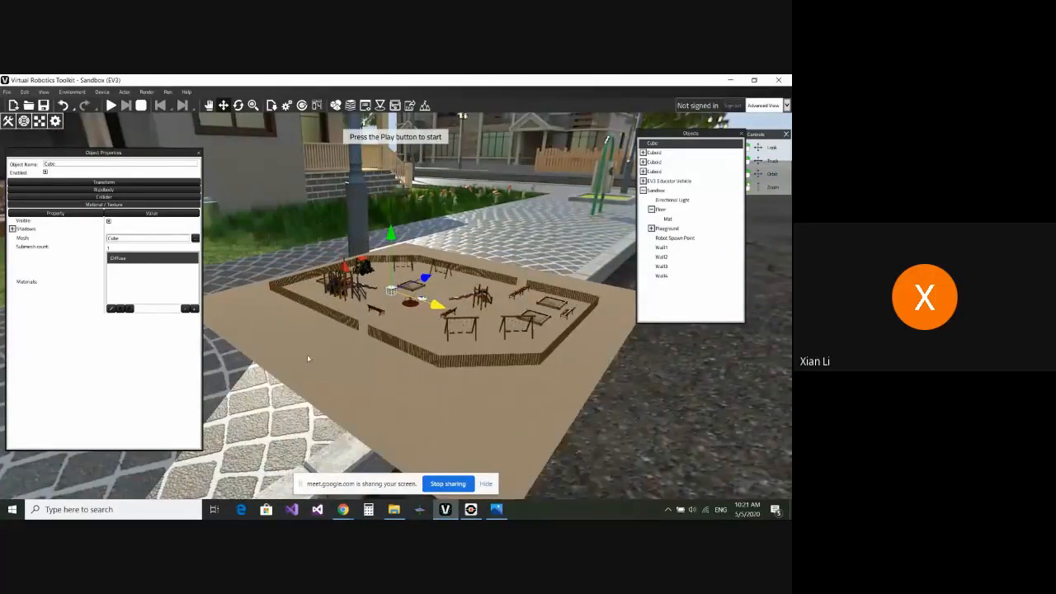
- Examine the cube up close from above and at ground level, checking its height relative to the ground
right_drag(307, 354, 339, 377)
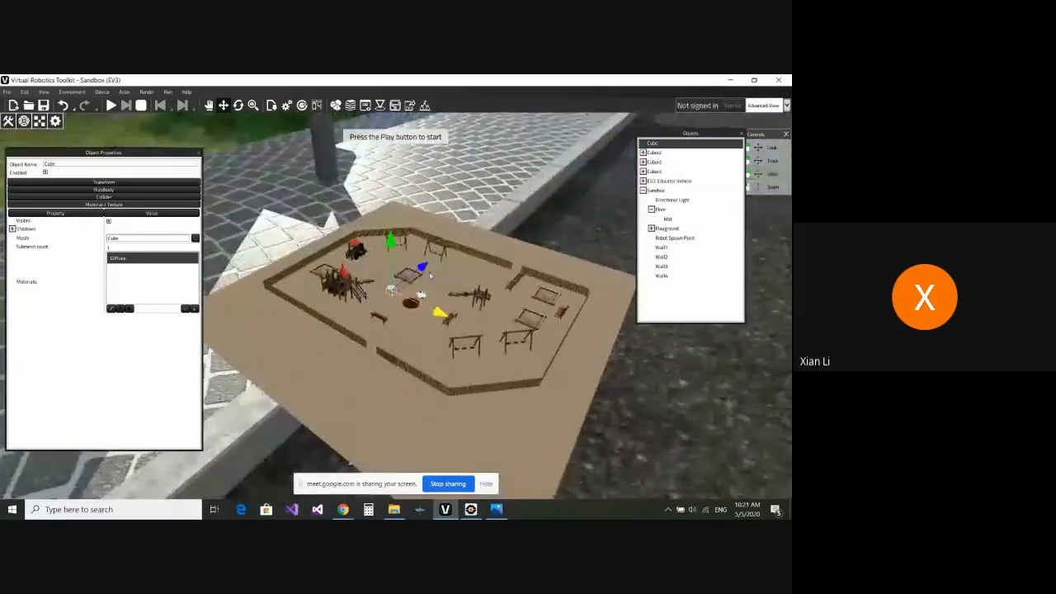
scroll(494, 283, up, 5)
scroll(495, 283, up, 3)
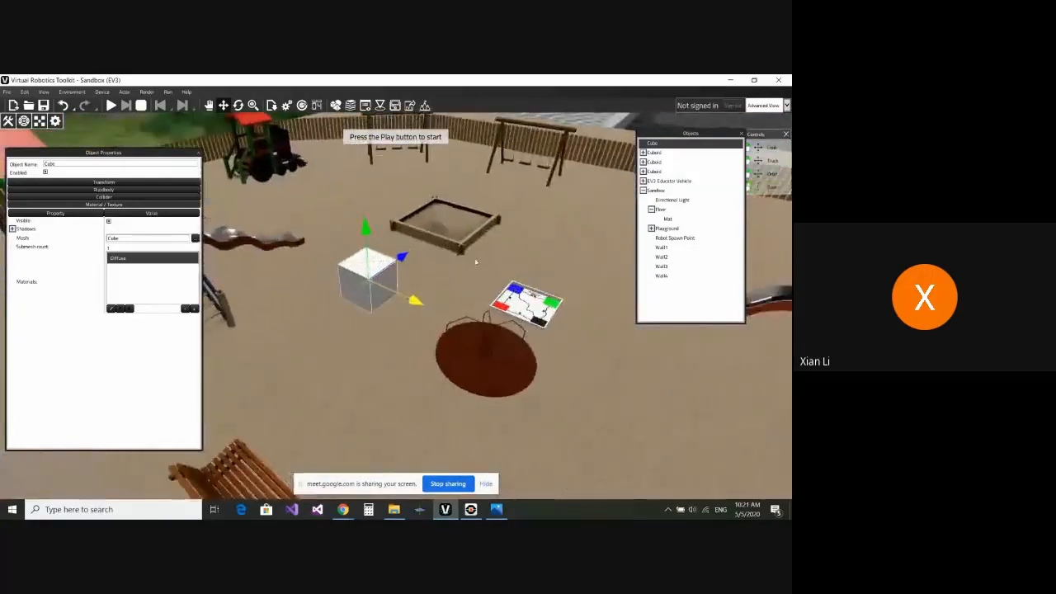
scroll(476, 262, up, 2)
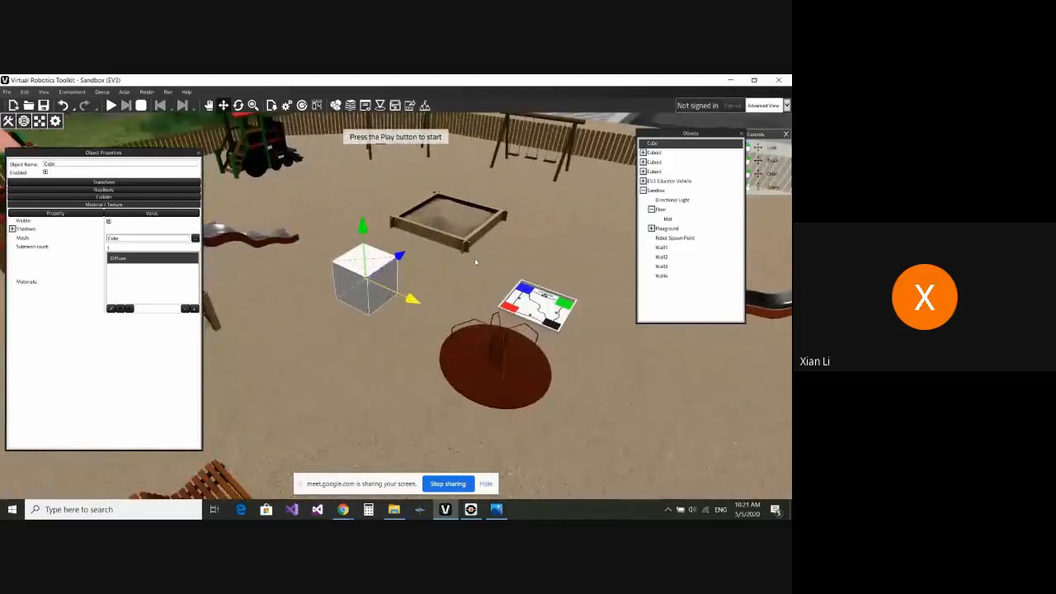
scroll(475, 262, up, 2)
right_drag(425, 360, 434, 317)
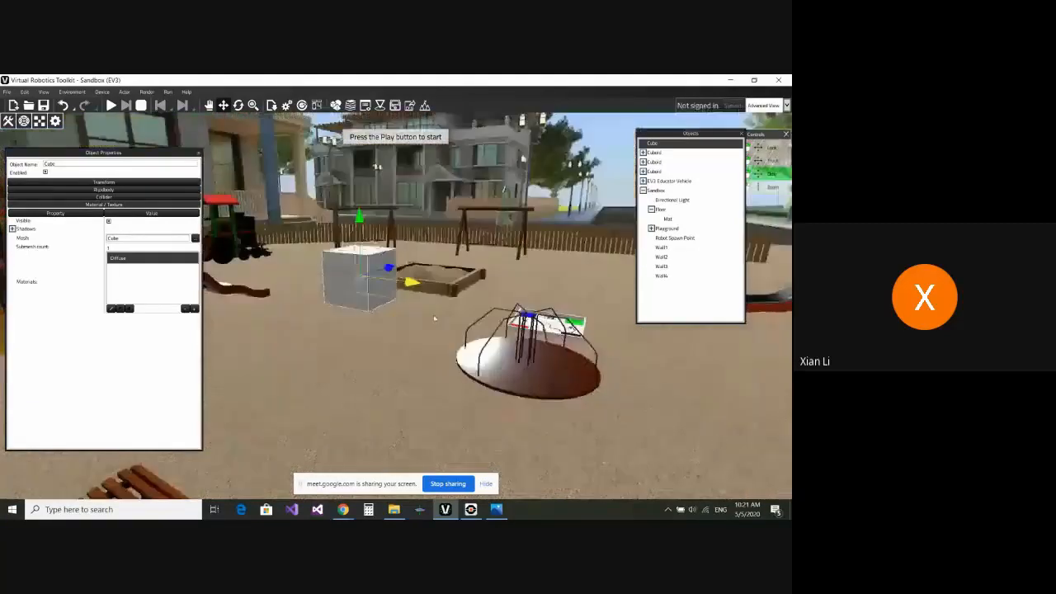
scroll(433, 317, down, 3)
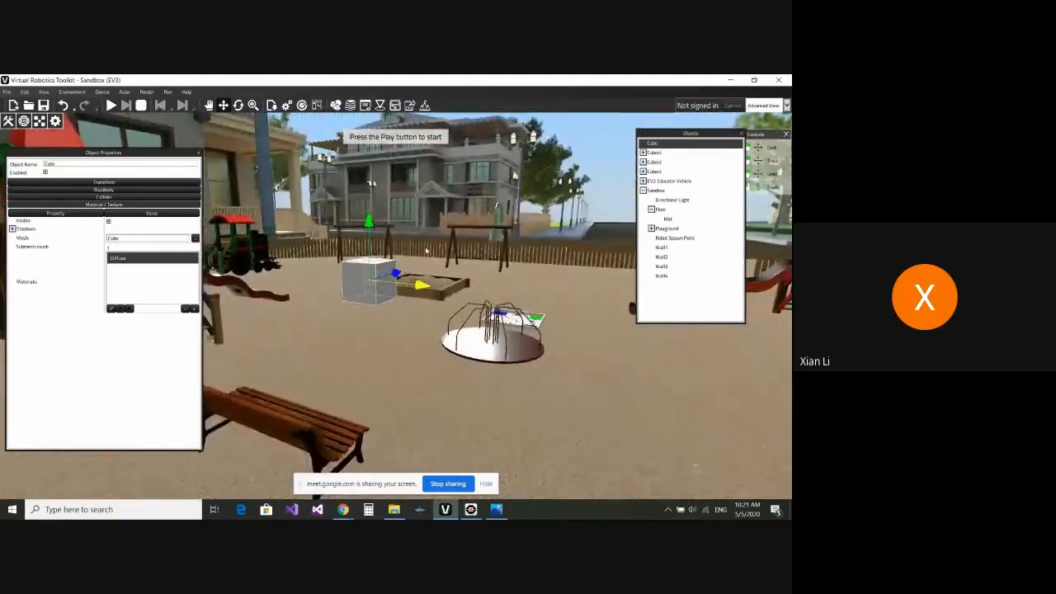
scroll(430, 248, up, 3)
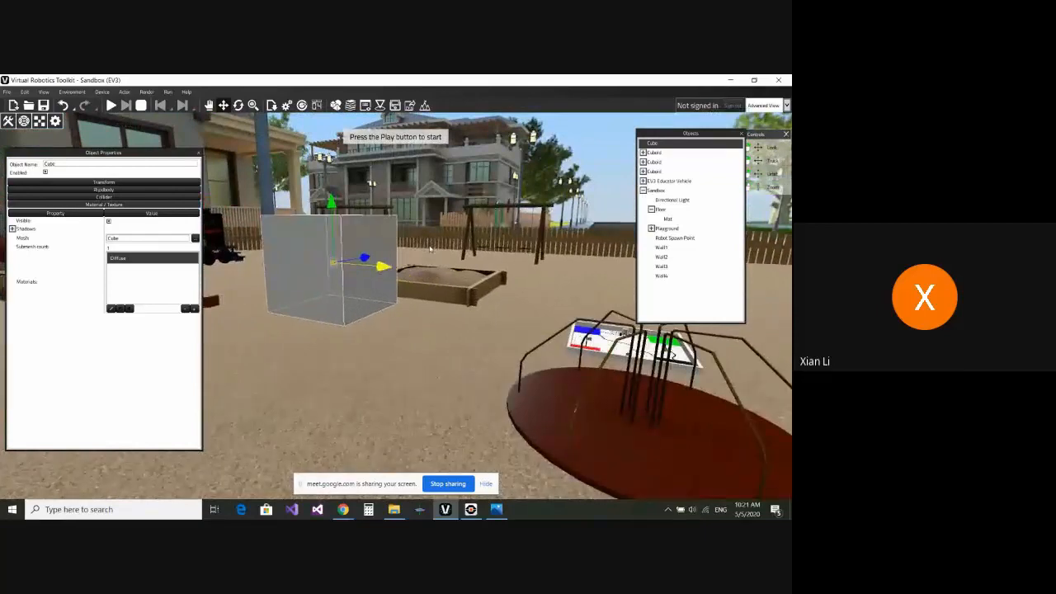
scroll(430, 248, up, 2)
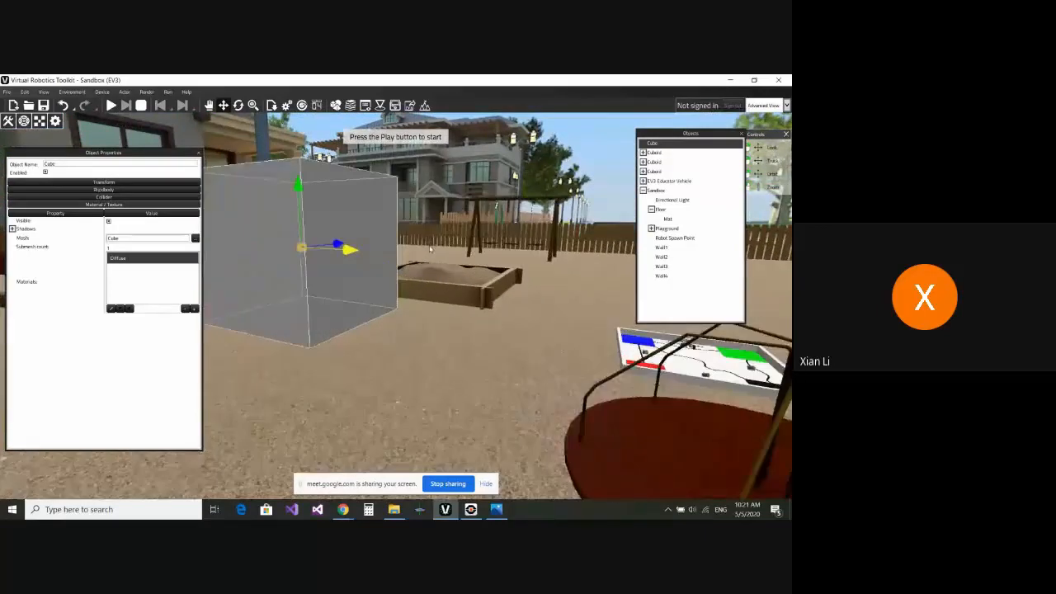
scroll(430, 248, down, 1)
right_drag(430, 249, 426, 320)
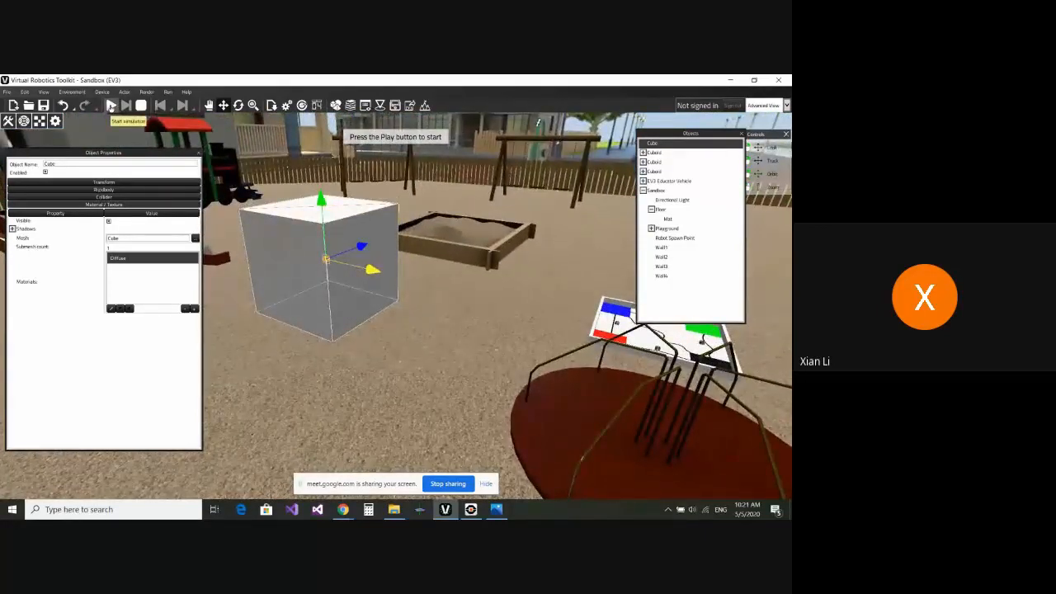
- Run and stop the simulation twice to test how gravity affects the cube
click(111, 107)
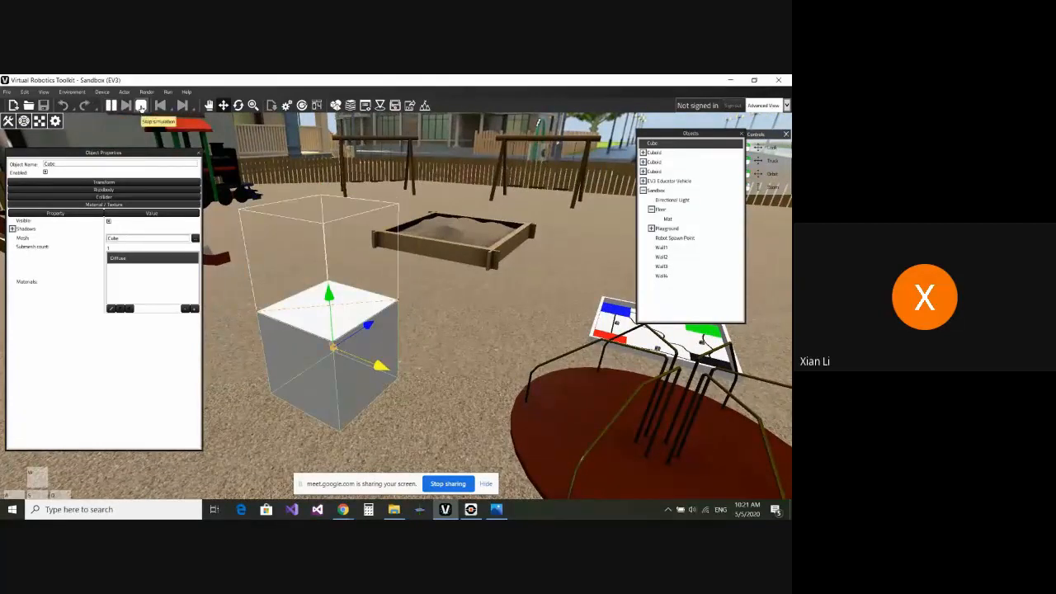
click(141, 107)
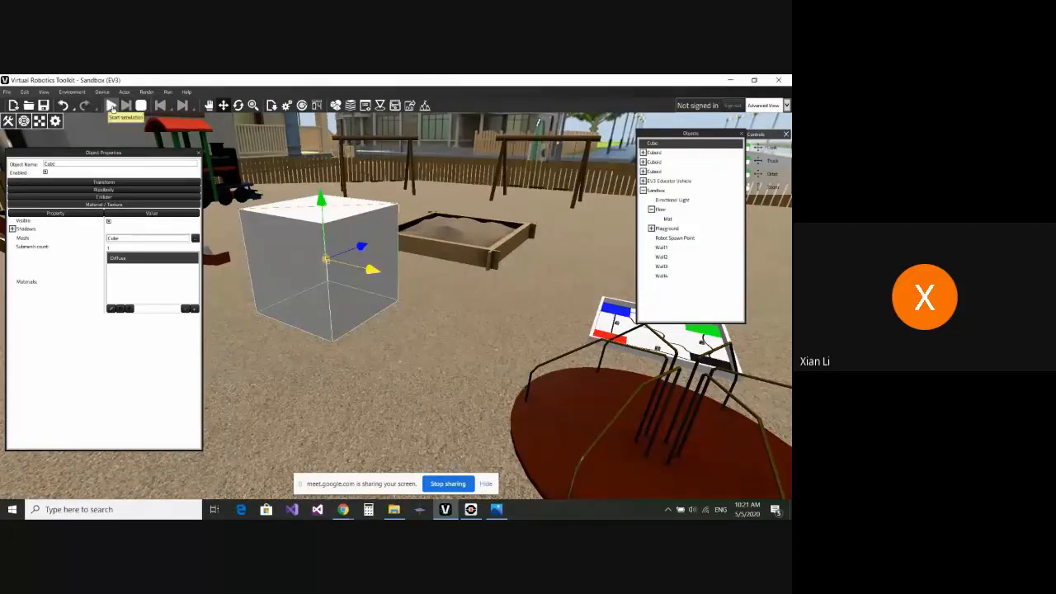
click(111, 107)
click(141, 107)
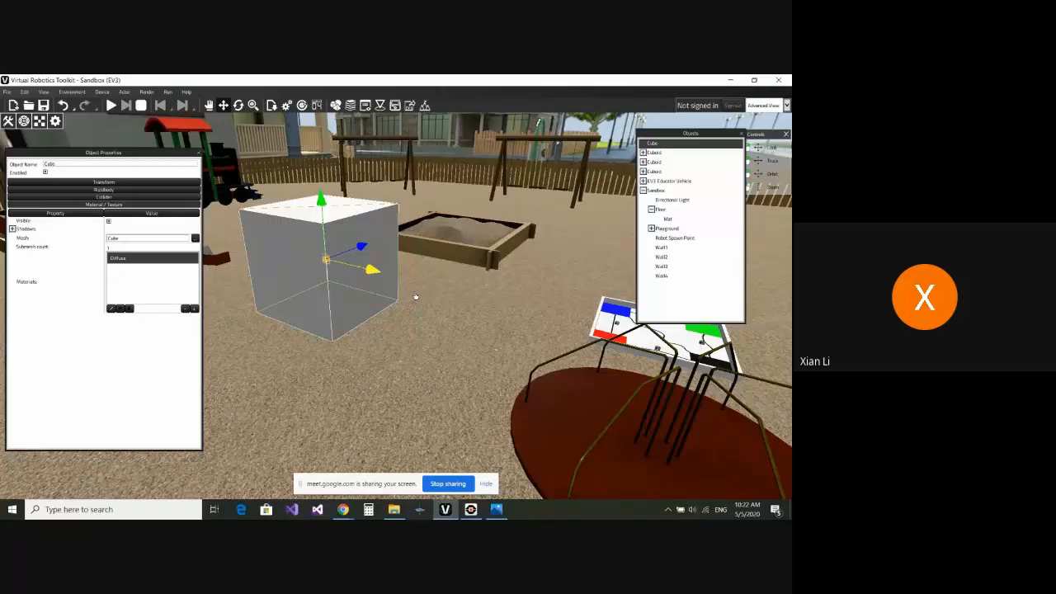
- Rename the cube object as Floor
scroll(403, 284, down, 1)
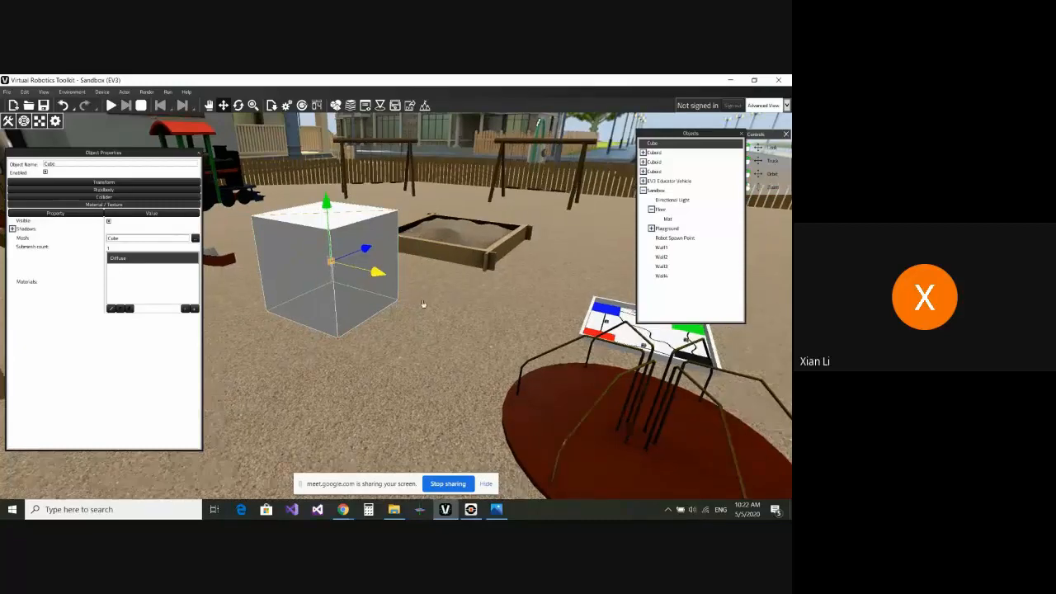
middle_drag(434, 313, 440, 309)
scroll(443, 311, up, 5)
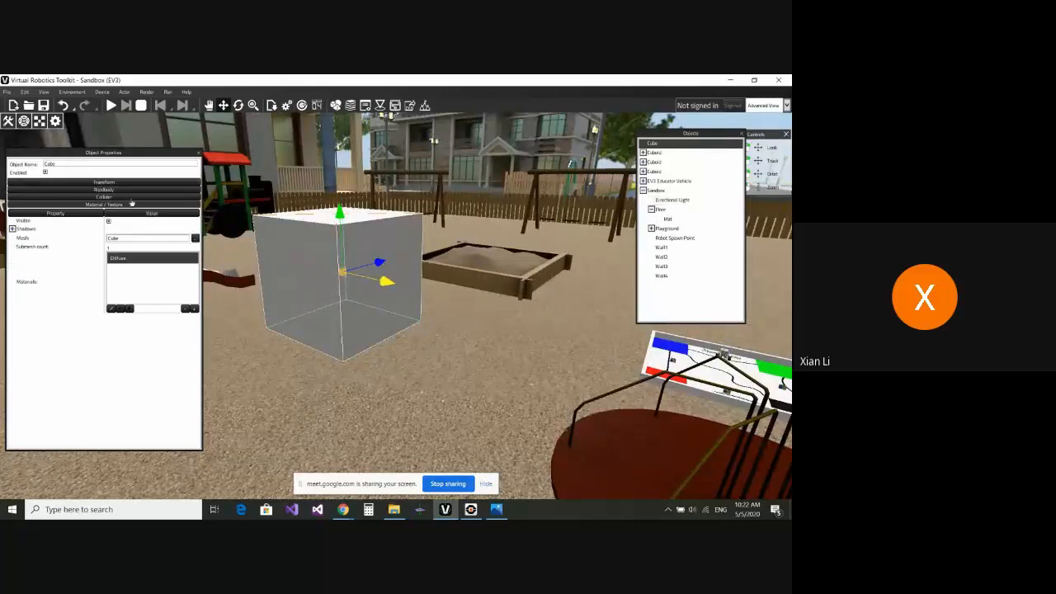
click(84, 163)
text(G)
text(lor)
key(Return)
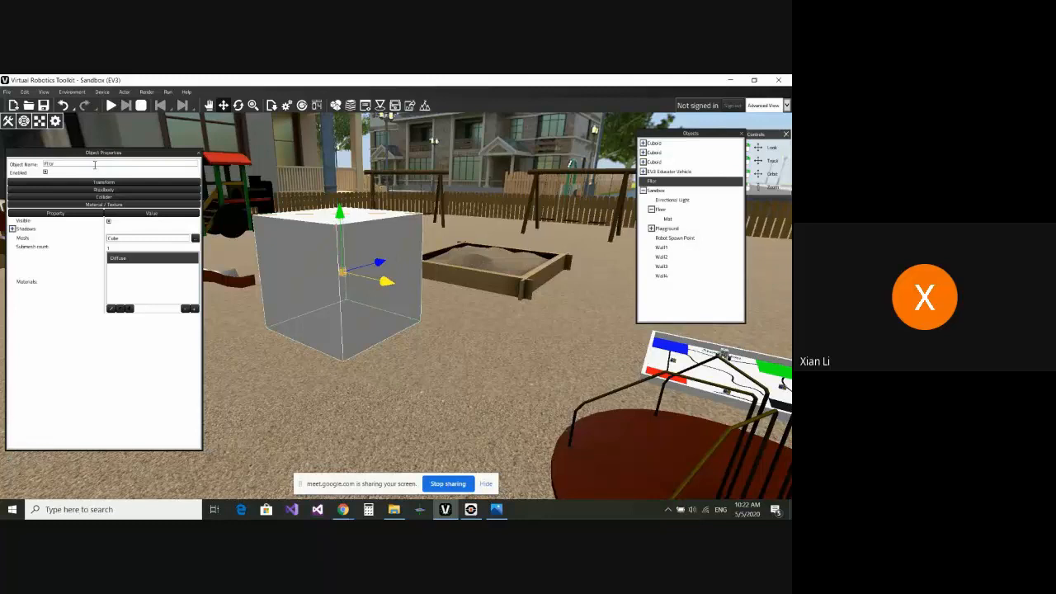
click(95, 165)
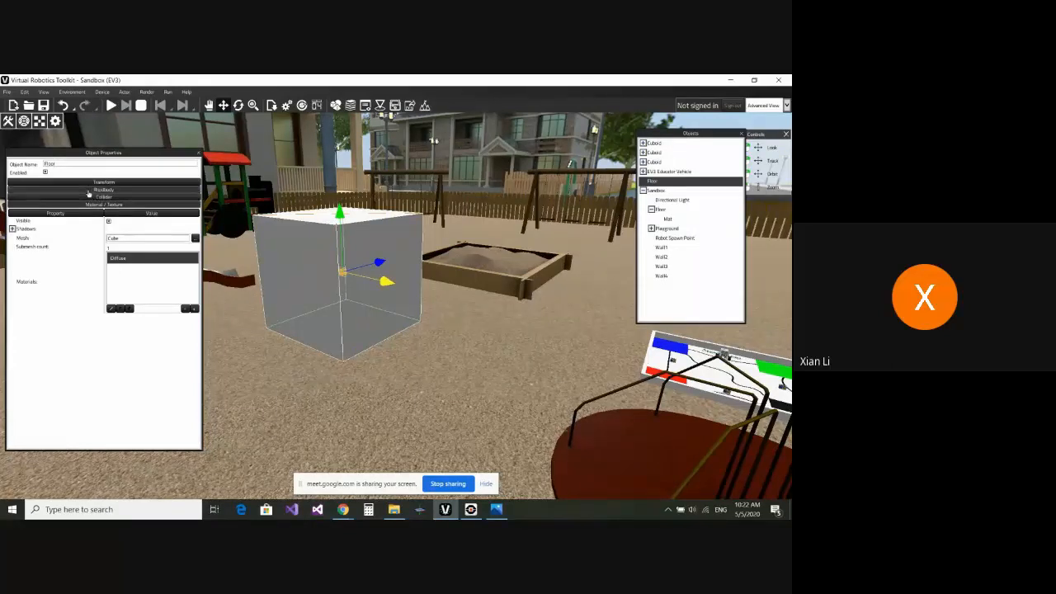
- Enable the Kinematic option in the cube's Rigidbody properties, and test it by running and stopping the simulation
click(89, 190)
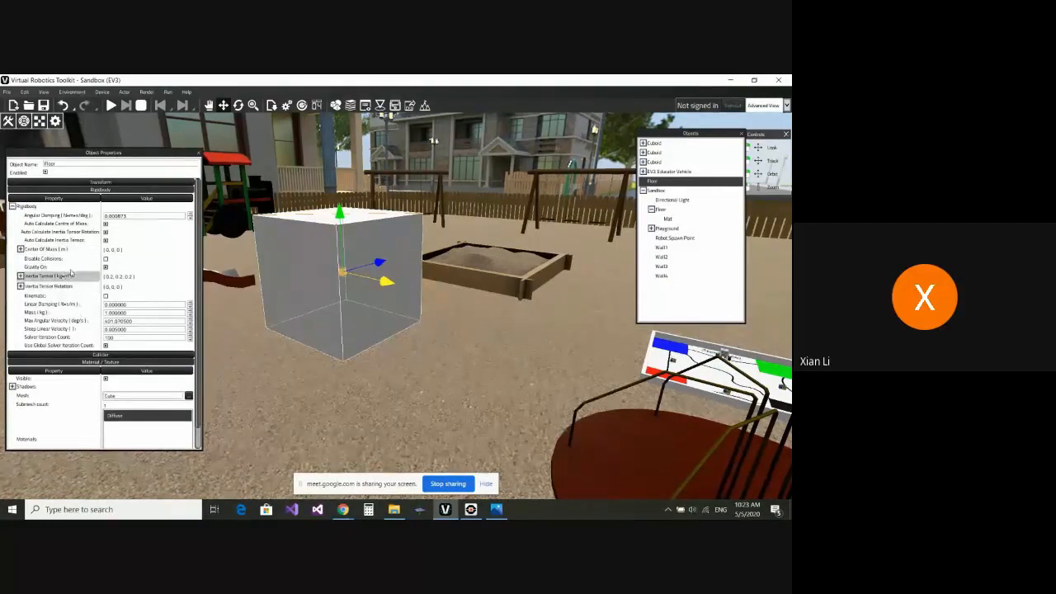
click(104, 297)
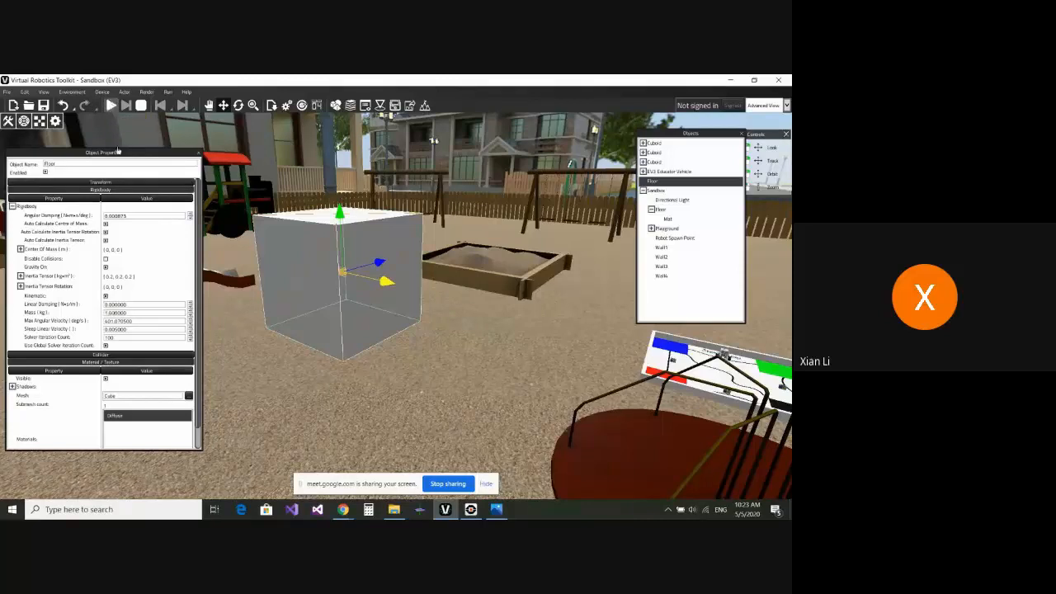
click(111, 104)
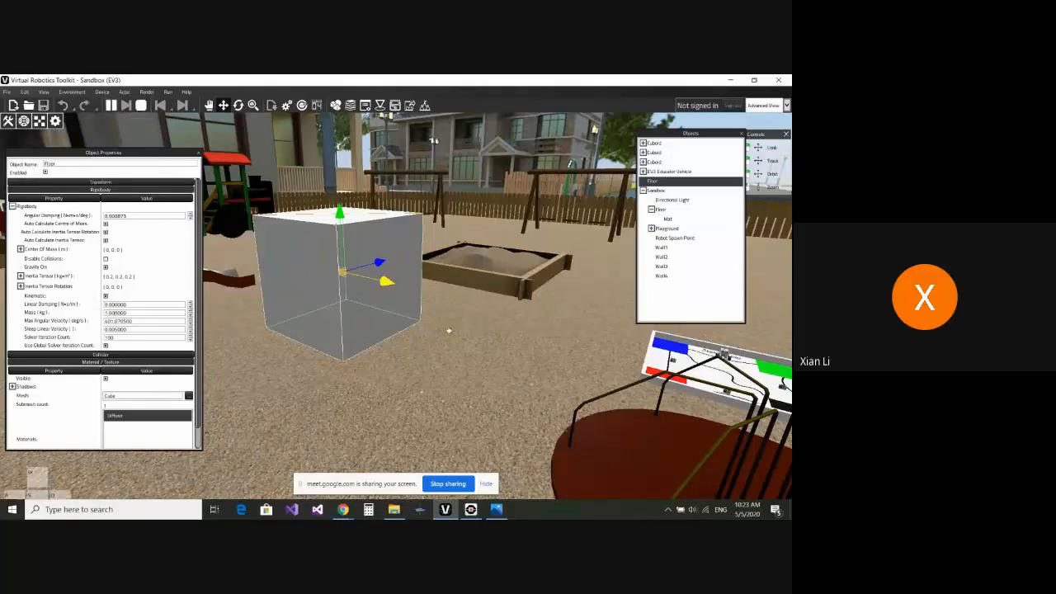
scroll(448, 330, down, 2)
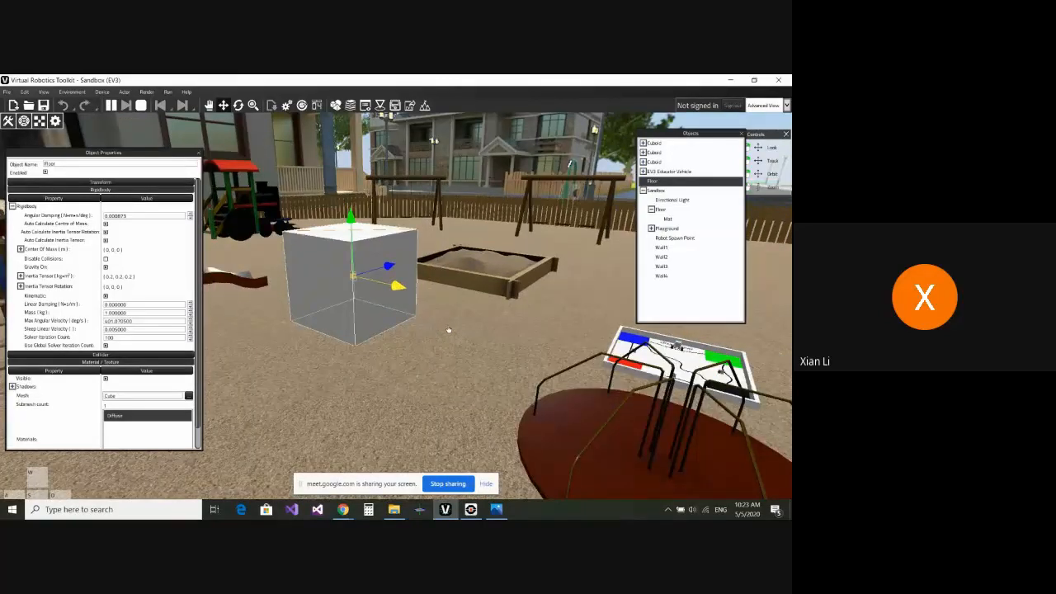
scroll(448, 330, up, 2)
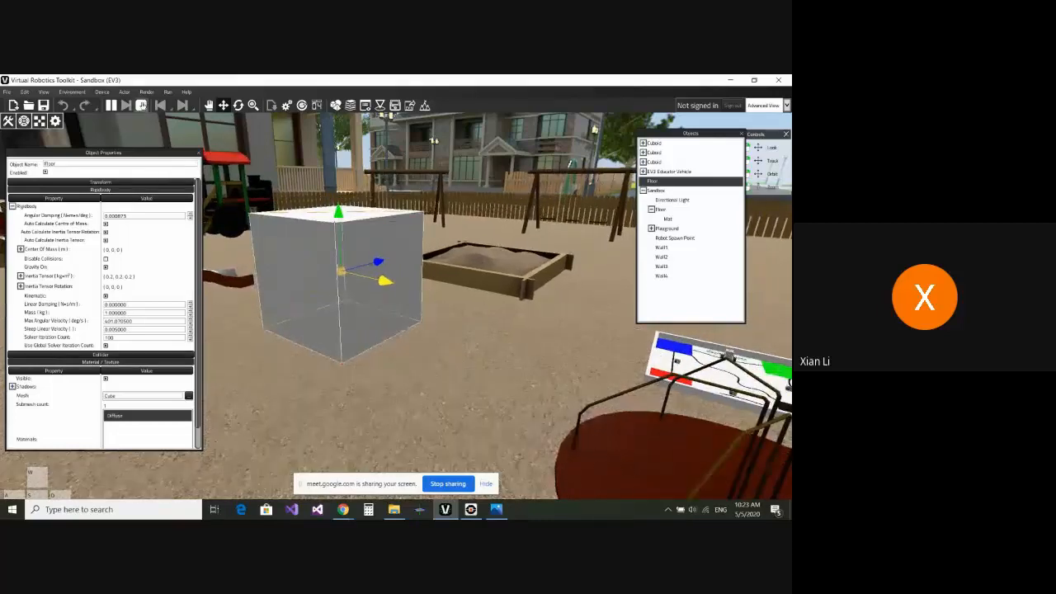
click(141, 105)
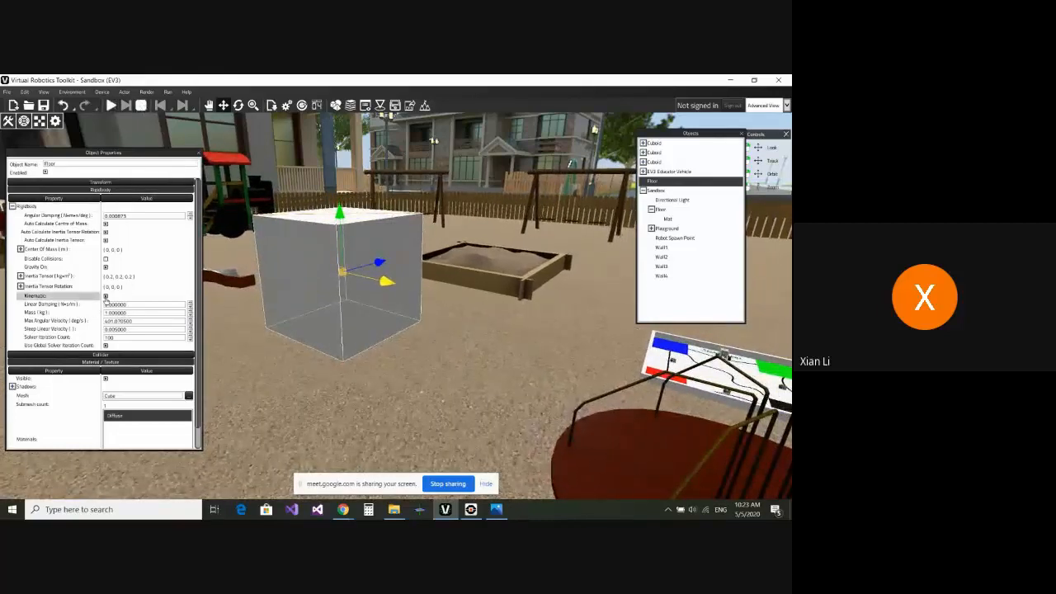
- Remove the Rigidbody component from the Floor cube, and test the result by running and stopping the simulation
click(93, 190)
right_click(652, 182)
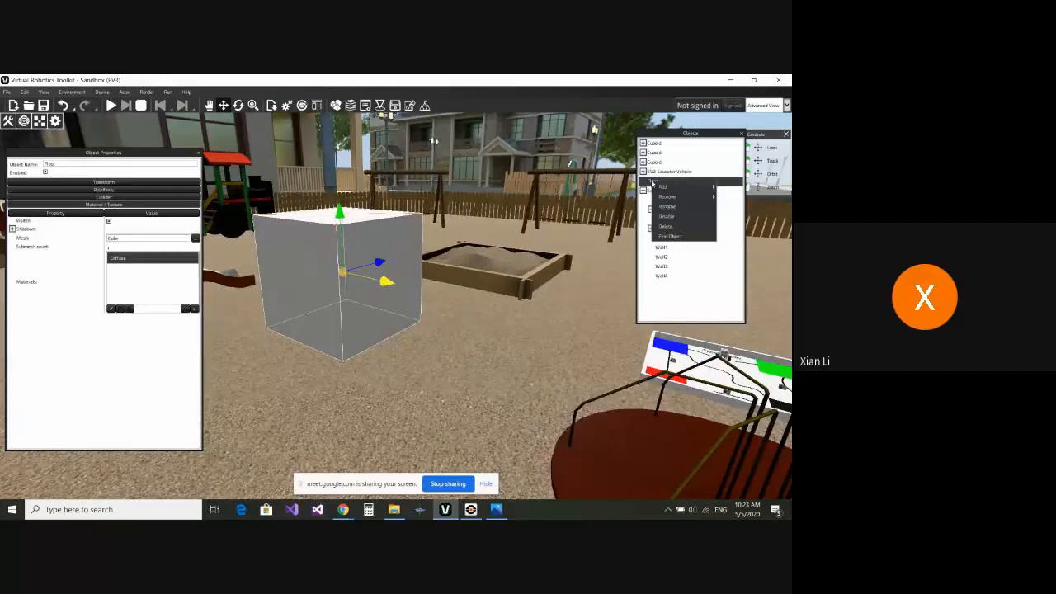
mouse_move(665, 192)
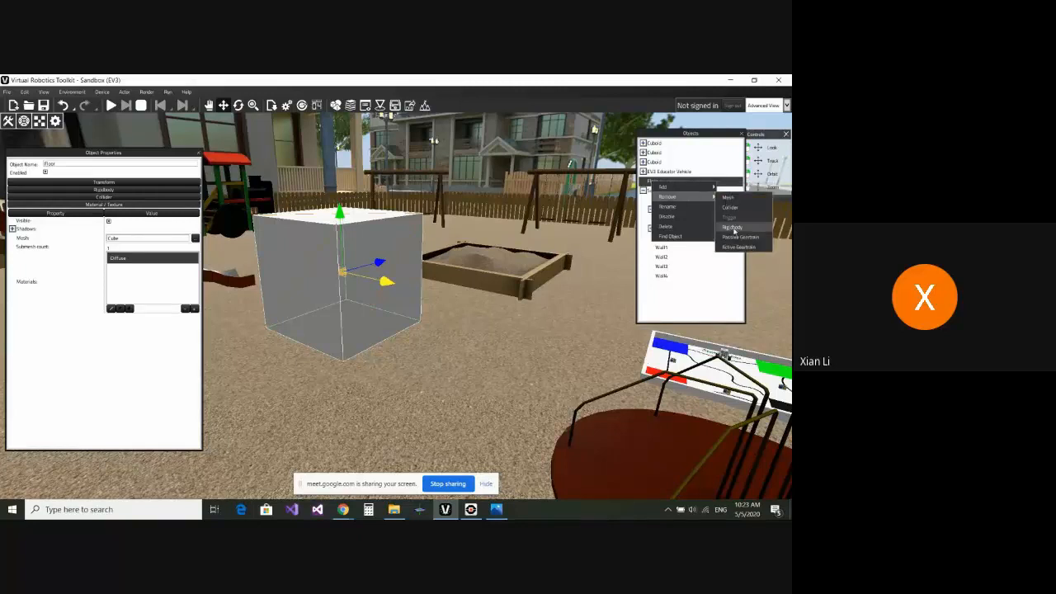
click(733, 227)
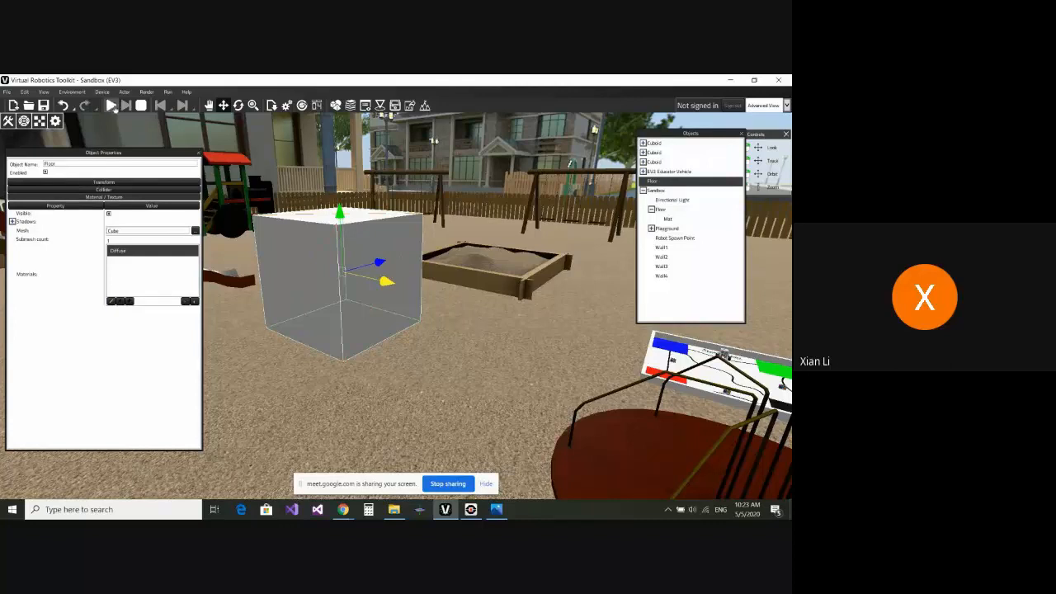
click(111, 106)
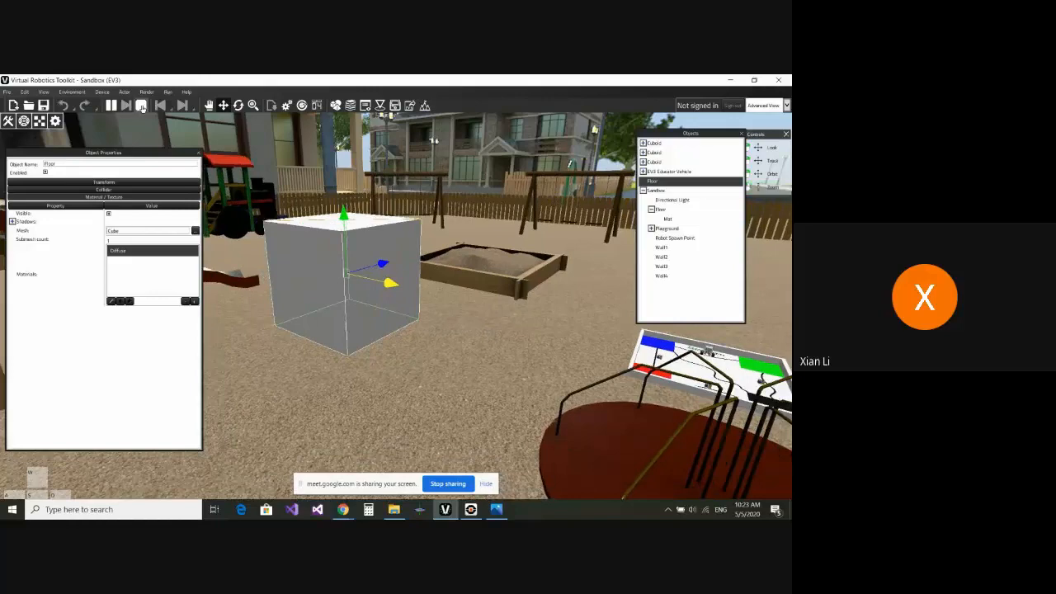
click(141, 106)
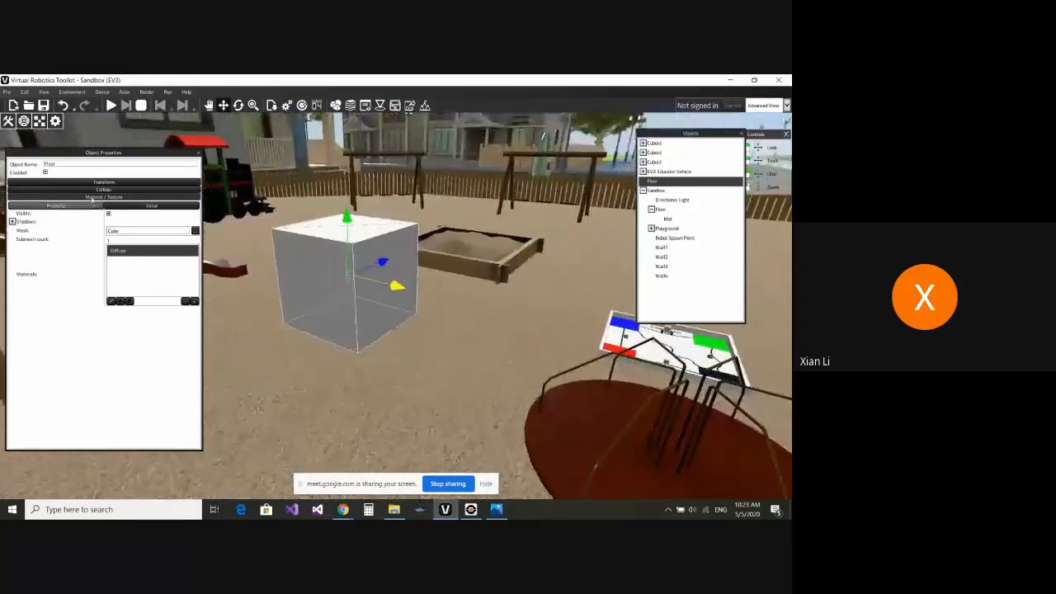
- Set the Floor cube's X and Z scale to 1.5 in its Transform properties, and inspect the resized shape
click(95, 185)
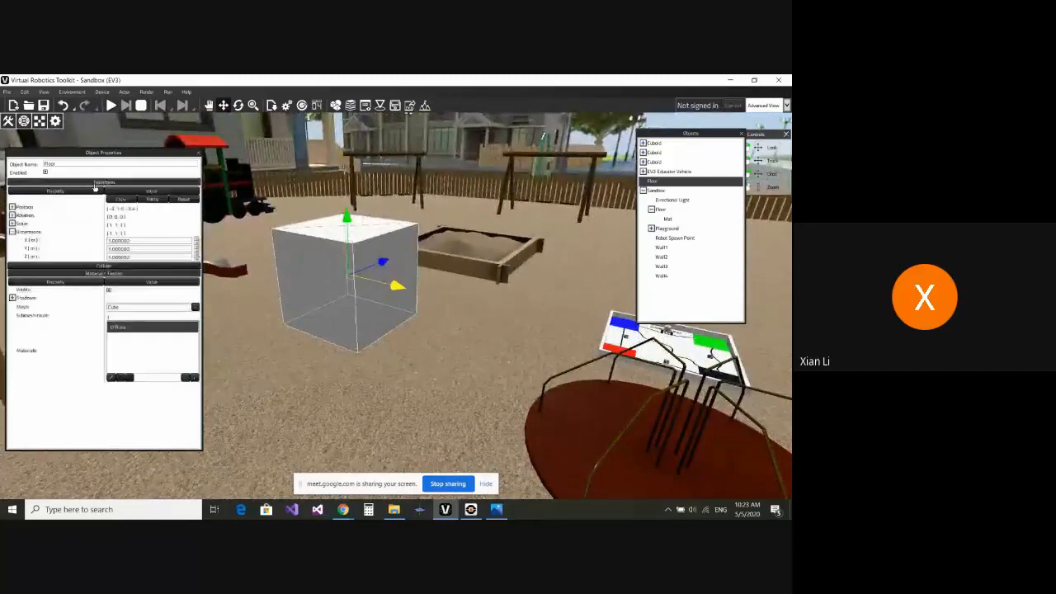
click(12, 224)
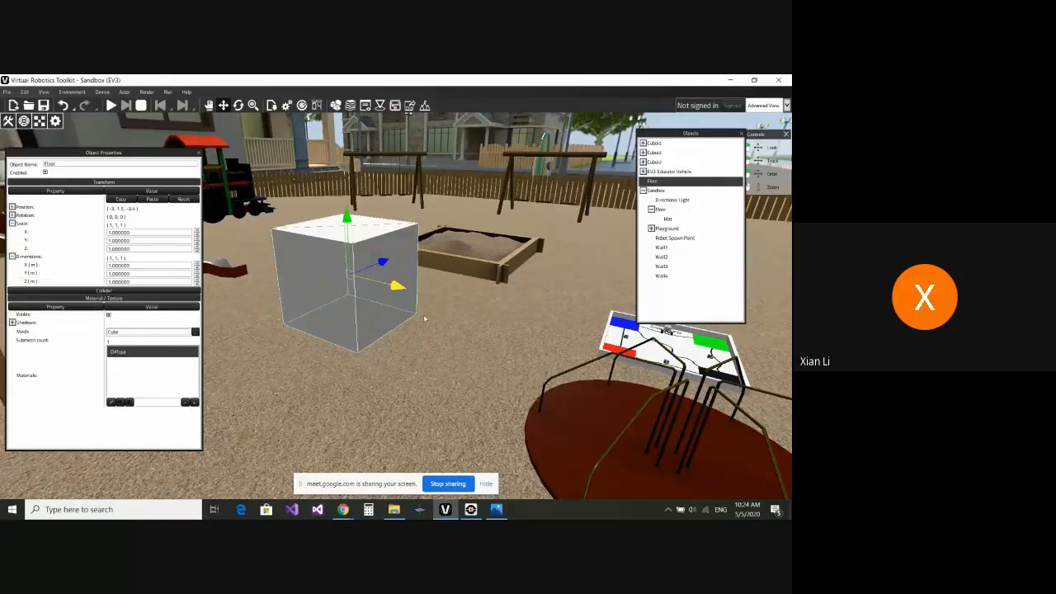
right_drag(438, 299, 446, 379)
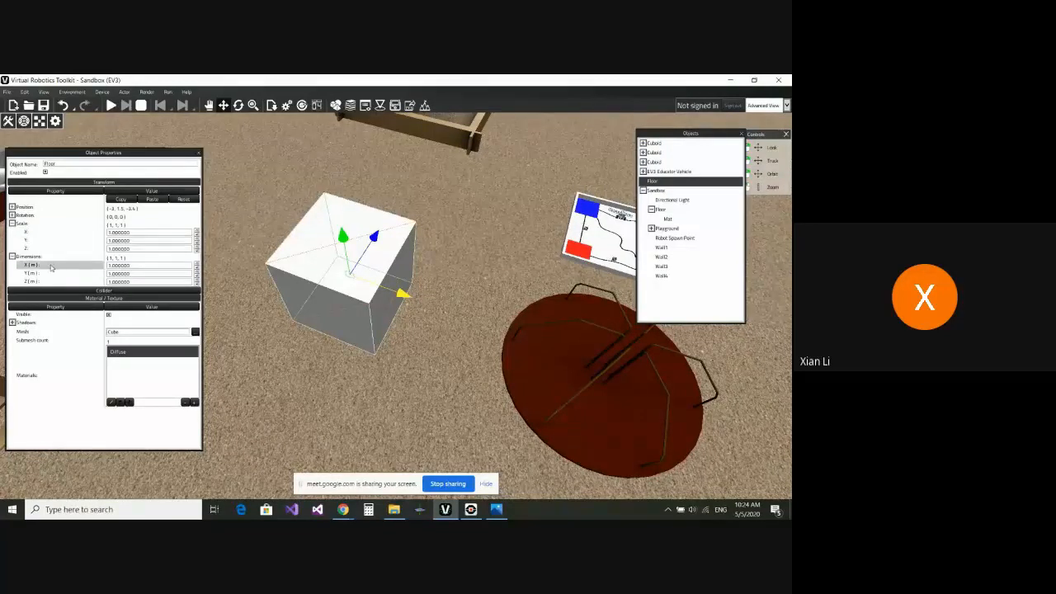
click(127, 233)
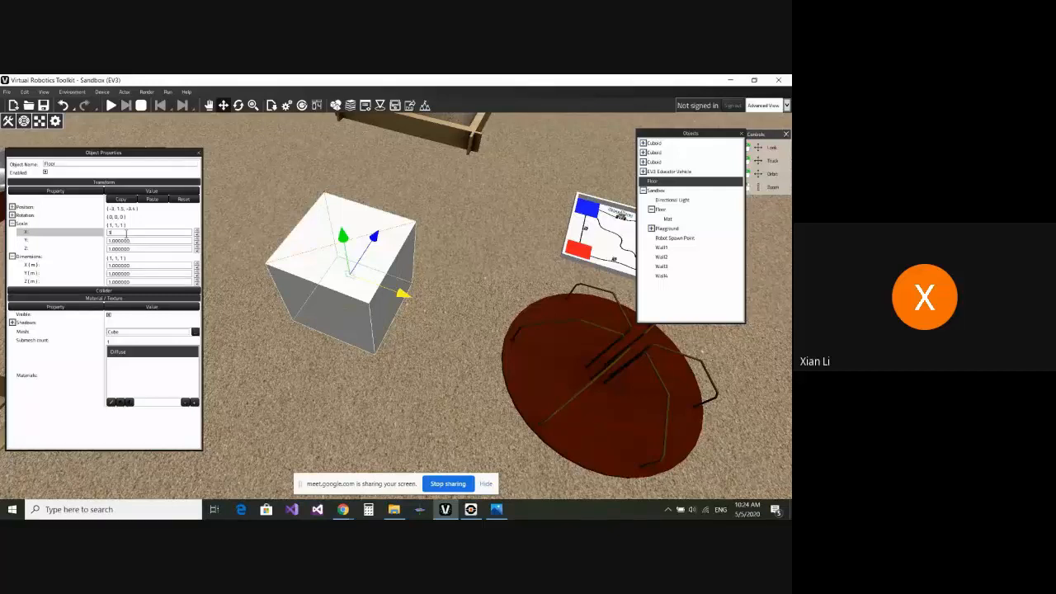
click(134, 249)
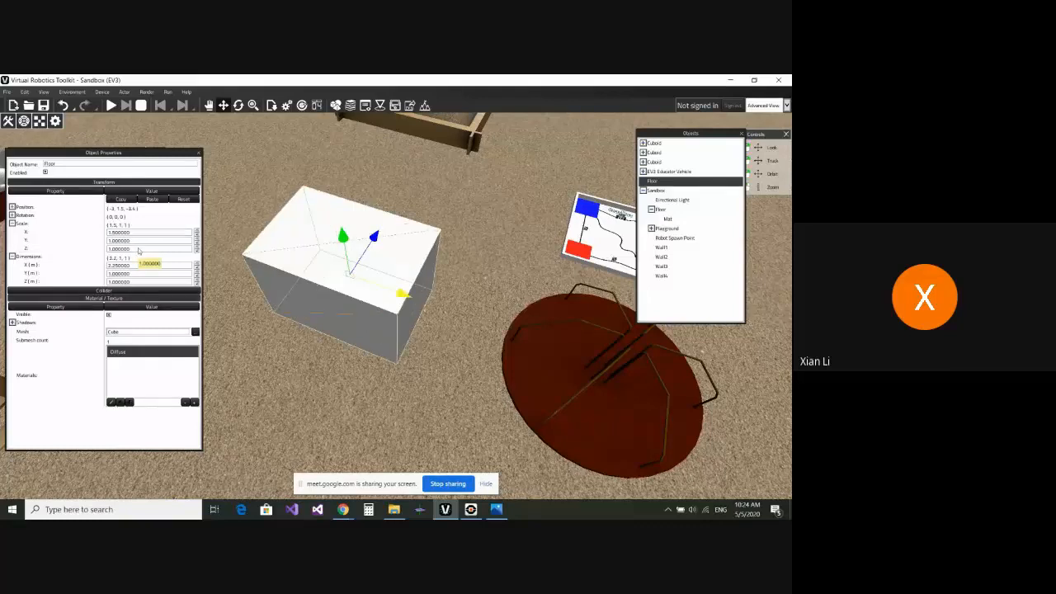
double_click(138, 248)
text(3.5)
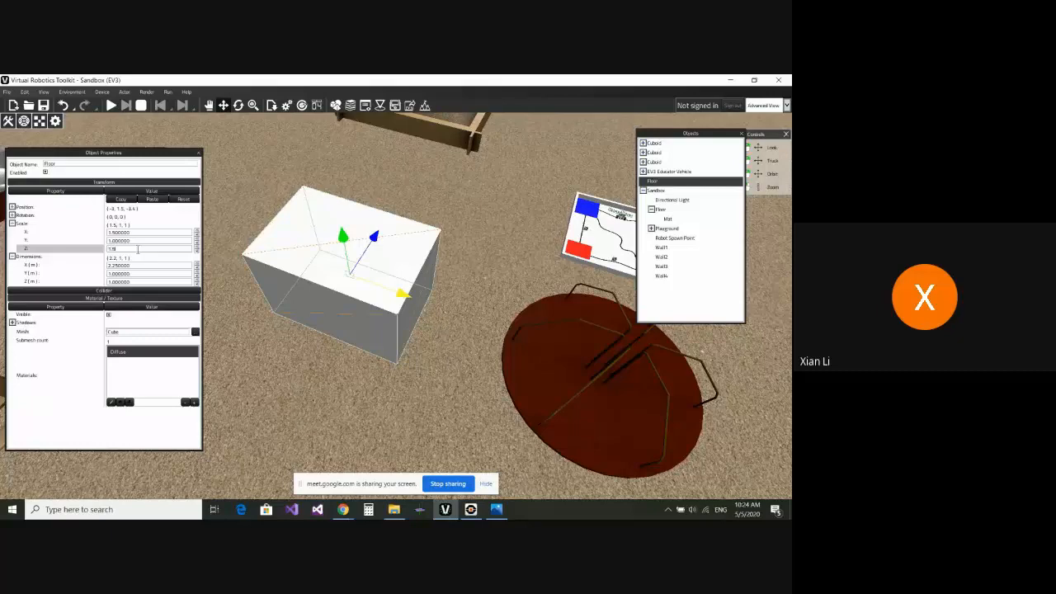
key(Return)
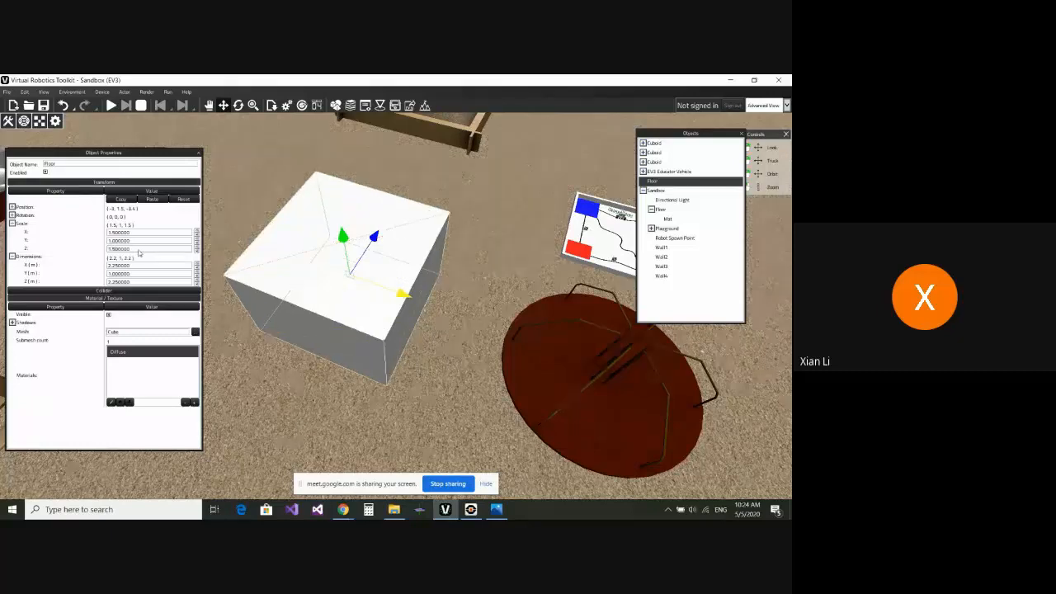
middle_drag(452, 338, 447, 300)
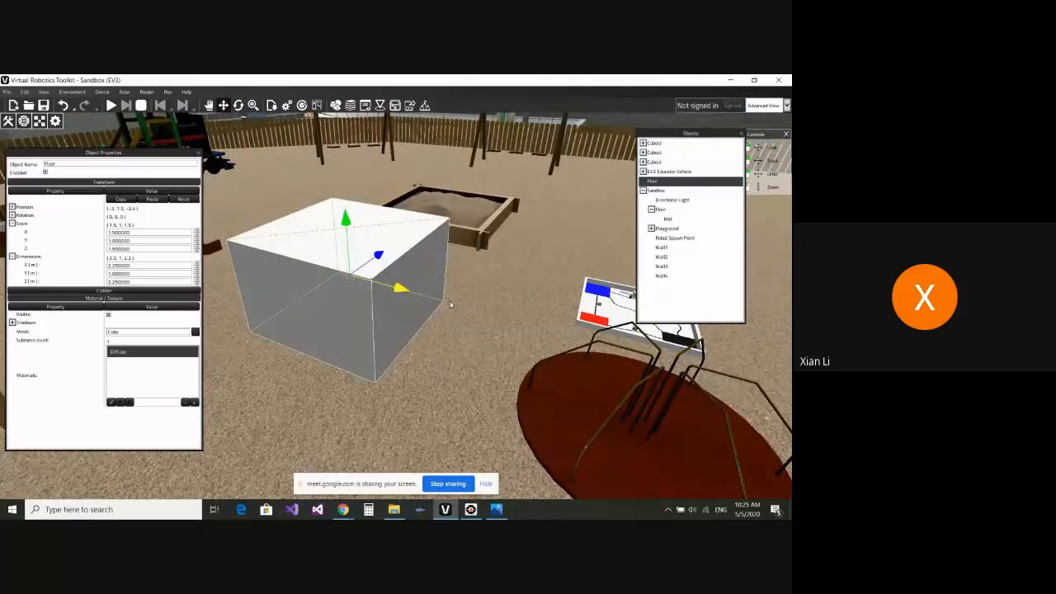
middle_drag(465, 311, 293, 314)
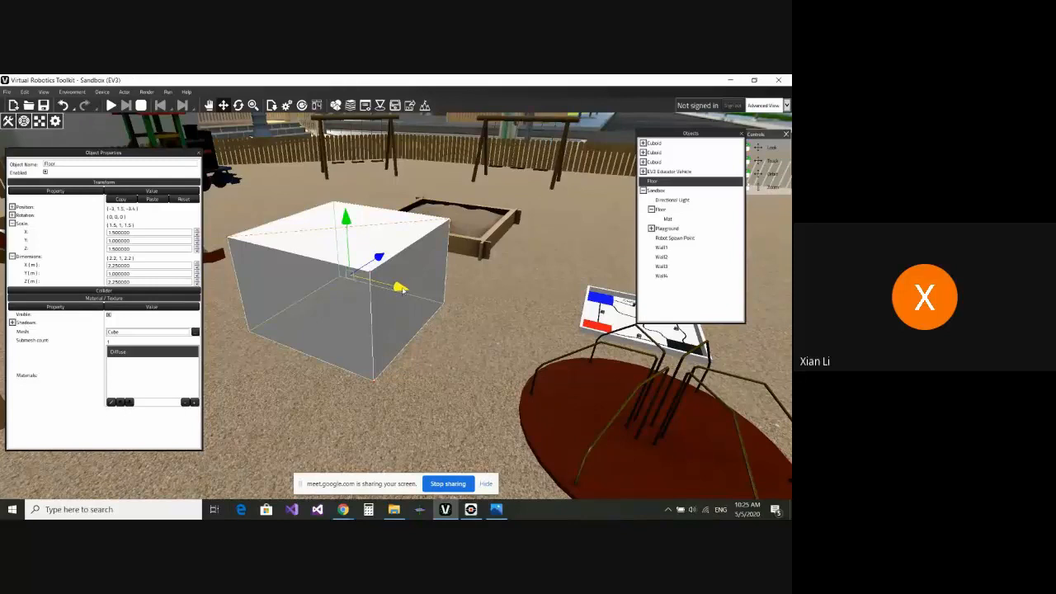
- Expand the Floor cube's Position values and shift the cube slightly along its X and Z axes
click(347, 218)
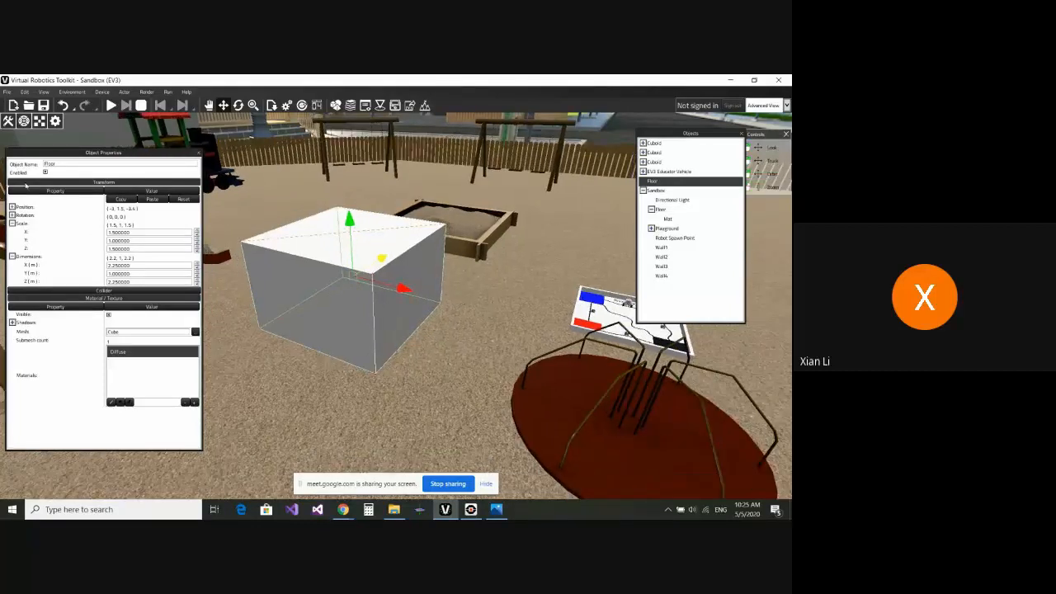
click(13, 206)
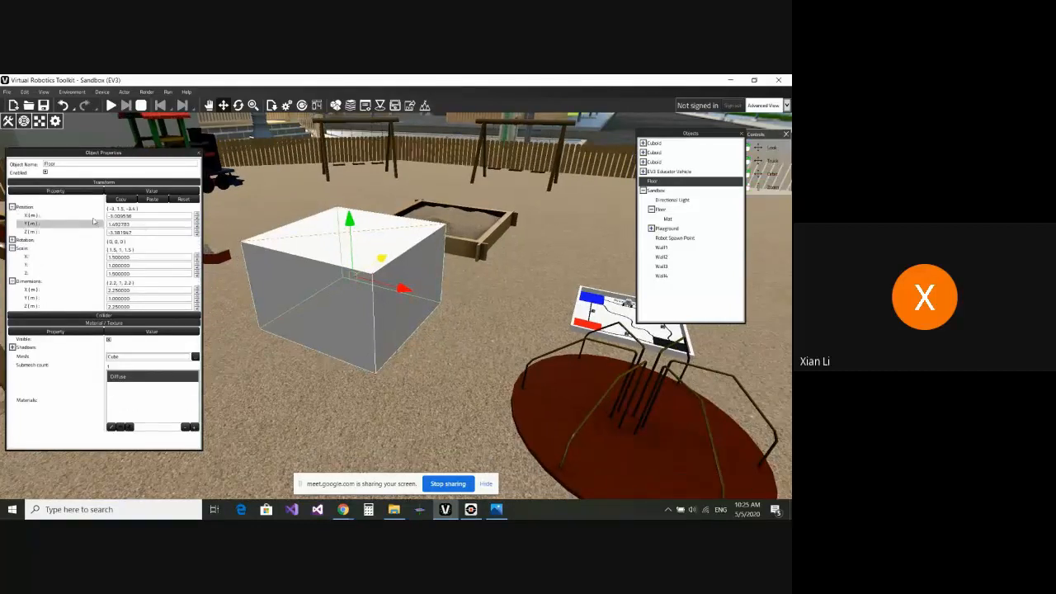
mouse_move(407, 293)
mouse_down()
mouse_move(429, 302)
mouse_move(411, 298)
mouse_up()
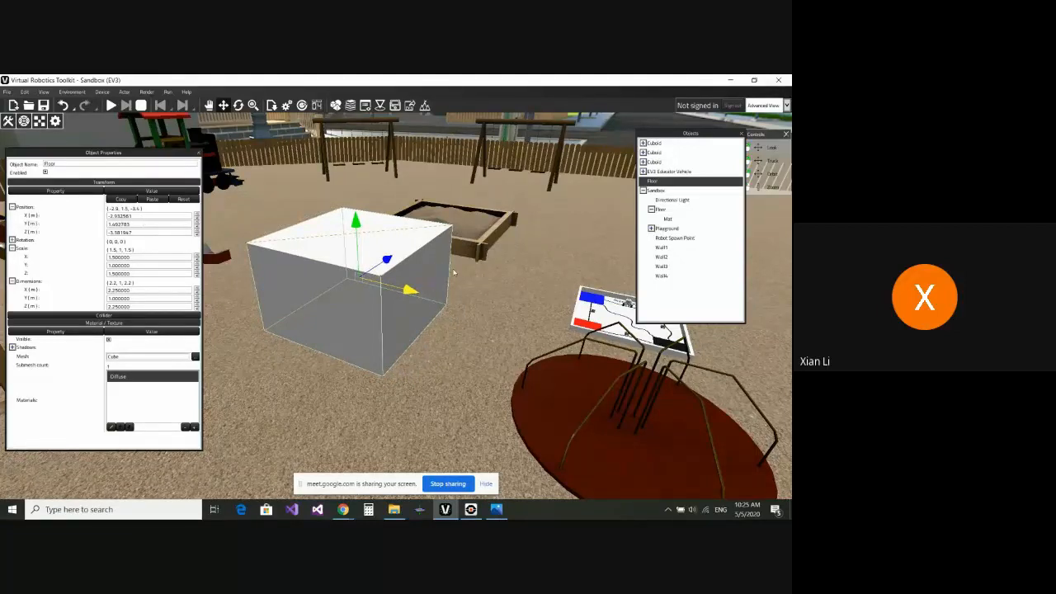
scroll(454, 293, up, 1)
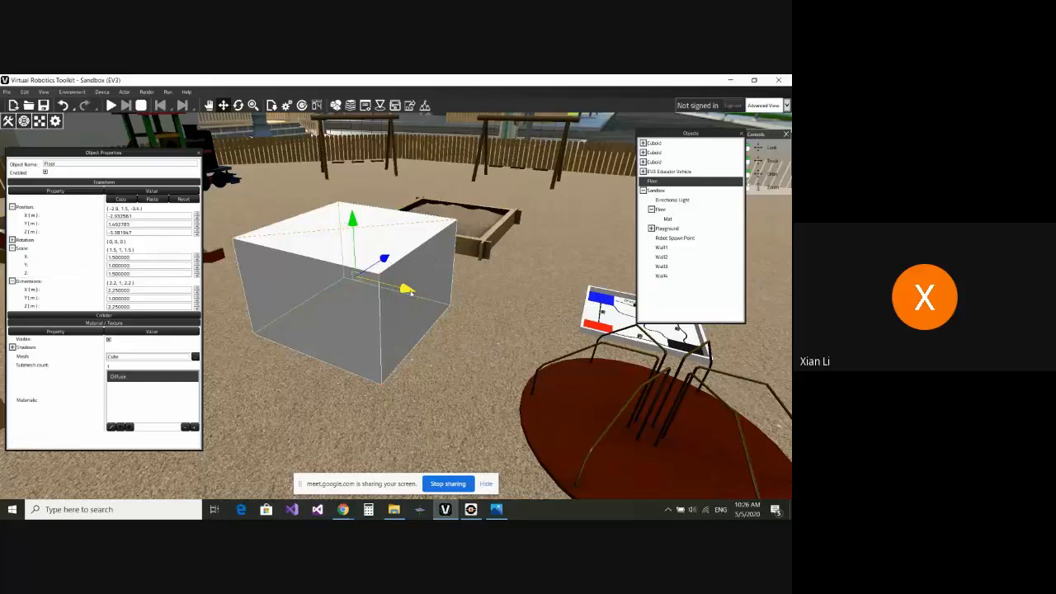
drag(410, 293, 405, 290)
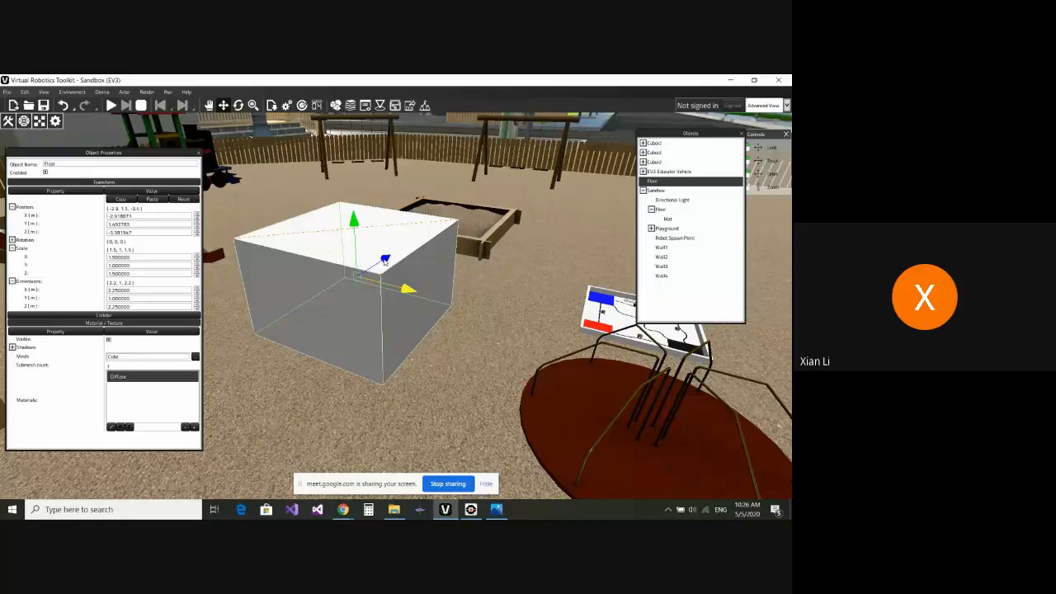
drag(385, 262, 384, 261)
- Flatten the Floor cube into a thin slab by setting its Y scale to 0.005
scroll(364, 239, up, 2)
scroll(365, 238, down, 2)
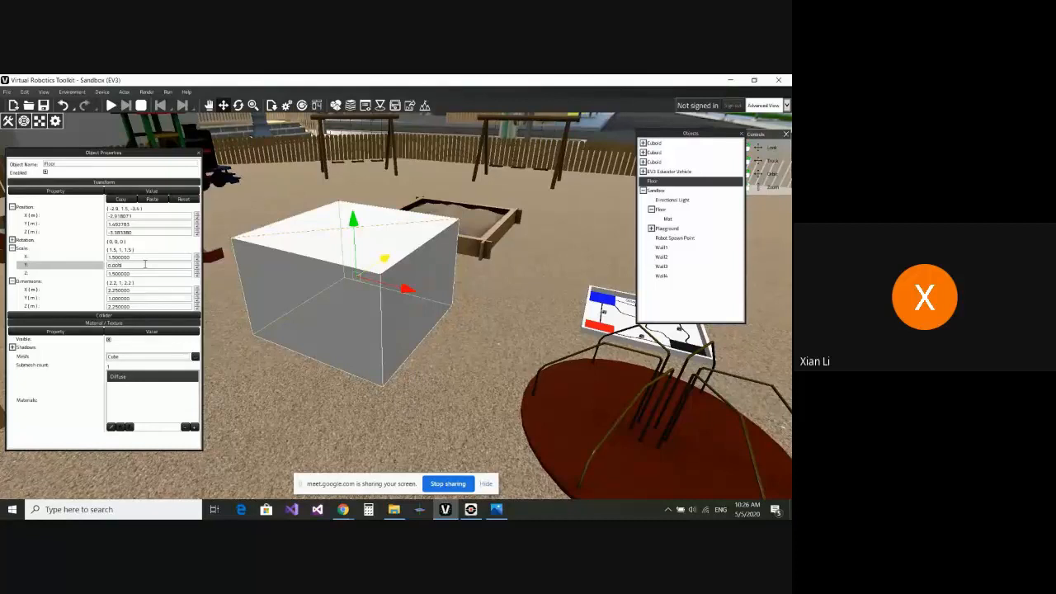
key(Return)
scroll(438, 277, up, 2)
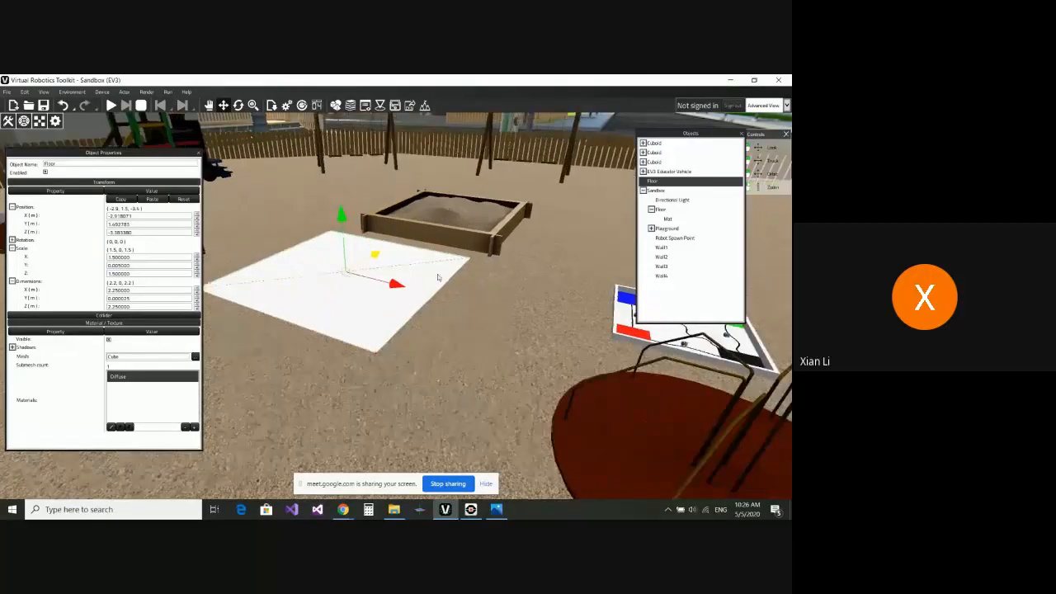
- Lower the thin Floor slab along the Y axis to the playground surface, at a height of about 0.08 m
middle_drag(438, 278, 462, 372)
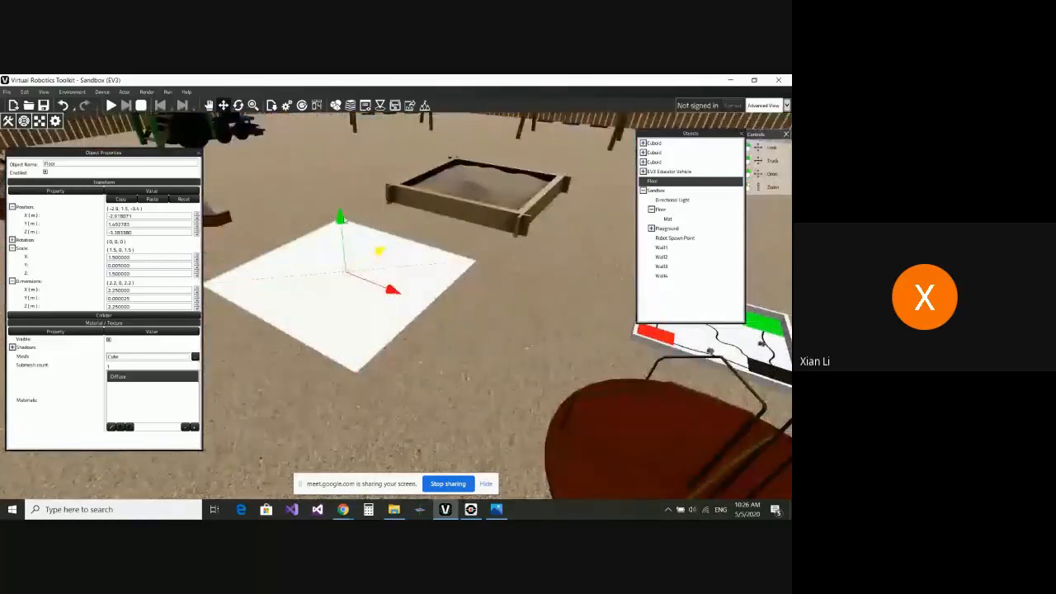
drag(343, 220, 359, 307)
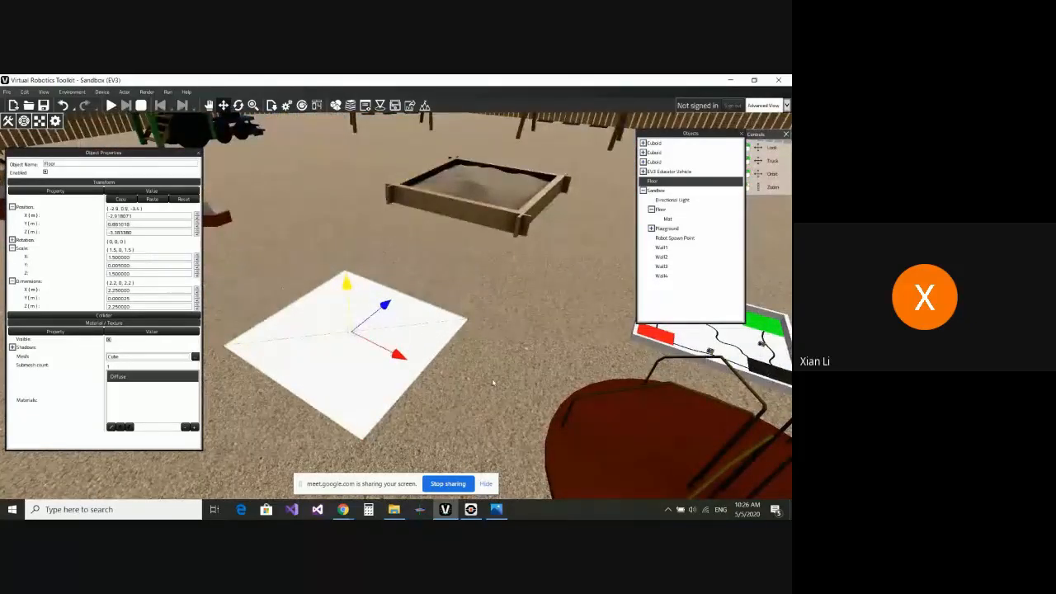
middle_drag(491, 378, 363, 326)
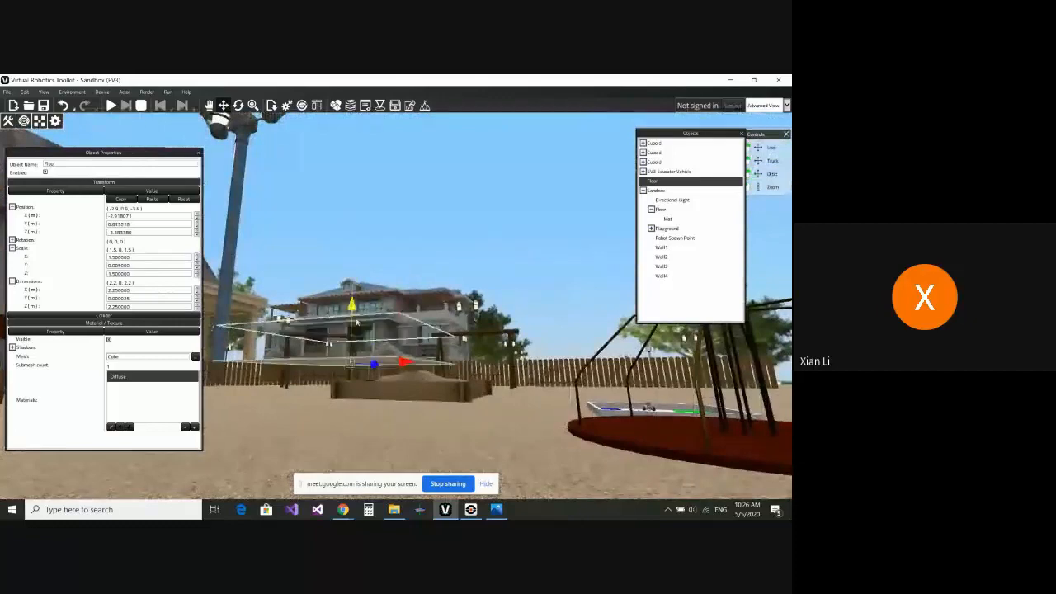
drag(356, 323, 356, 358)
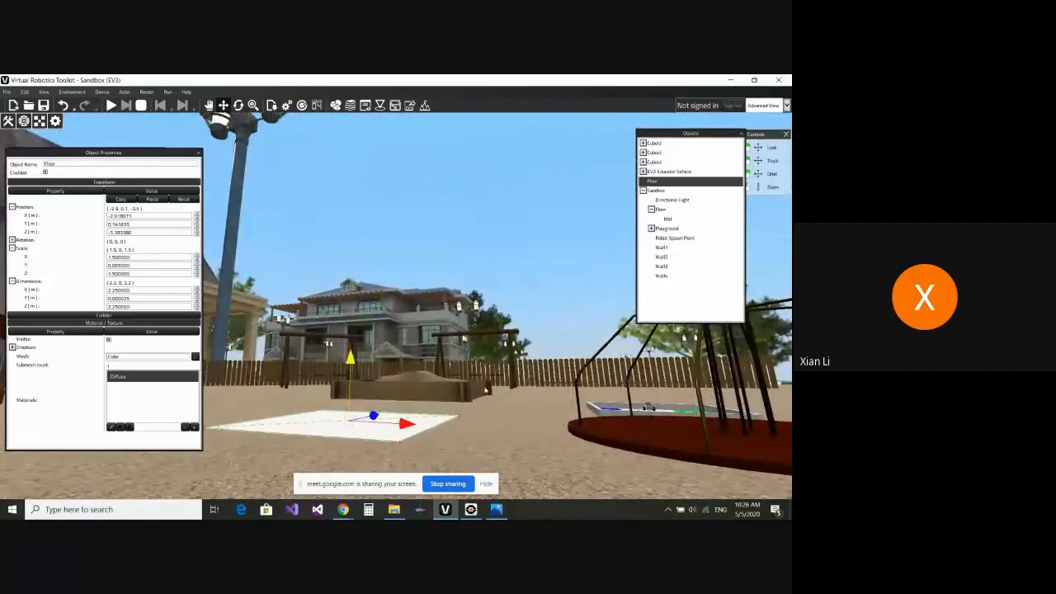
middle_drag(356, 359, 462, 355)
drag(350, 353, 350, 356)
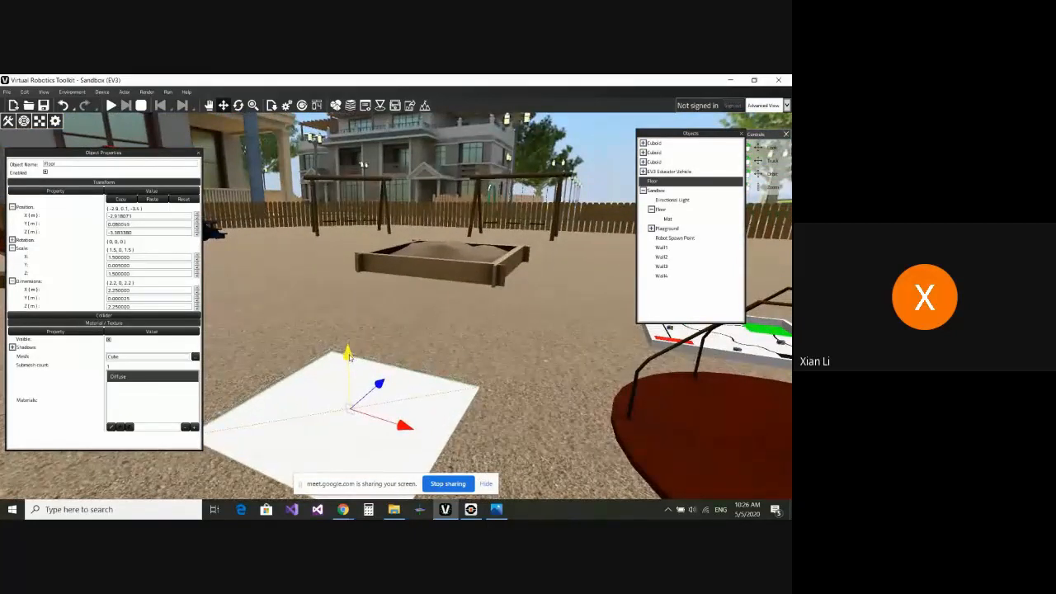
middle_drag(468, 392, 427, 337)
scroll(487, 338, down, 2)
scroll(416, 334, down, 2)
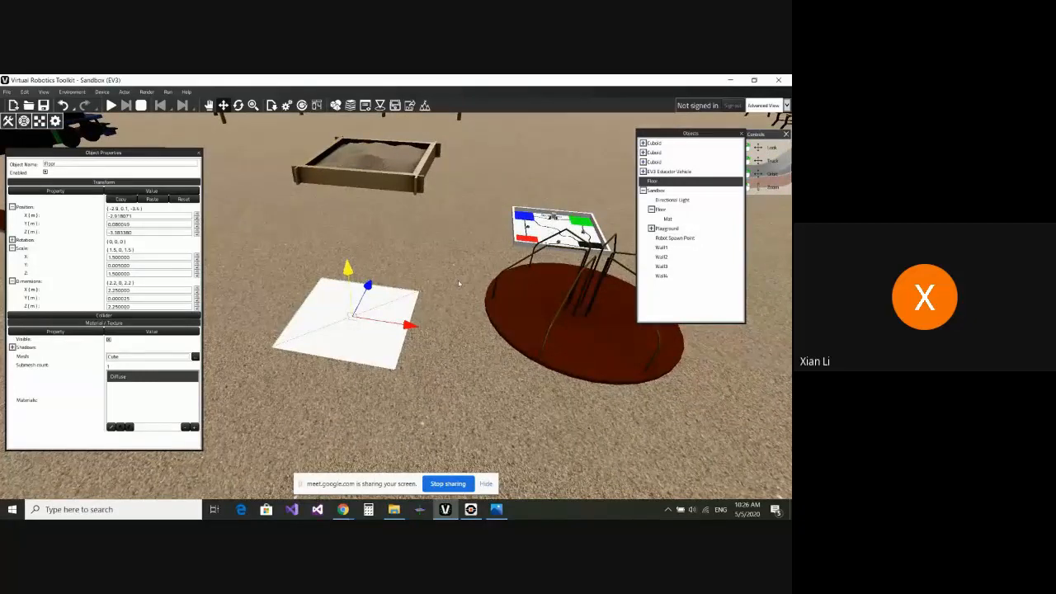
- Select the Floor object nested under Sandbox and examine its transform properties and the existing walled mat up close
middle_drag(459, 283, 552, 243)
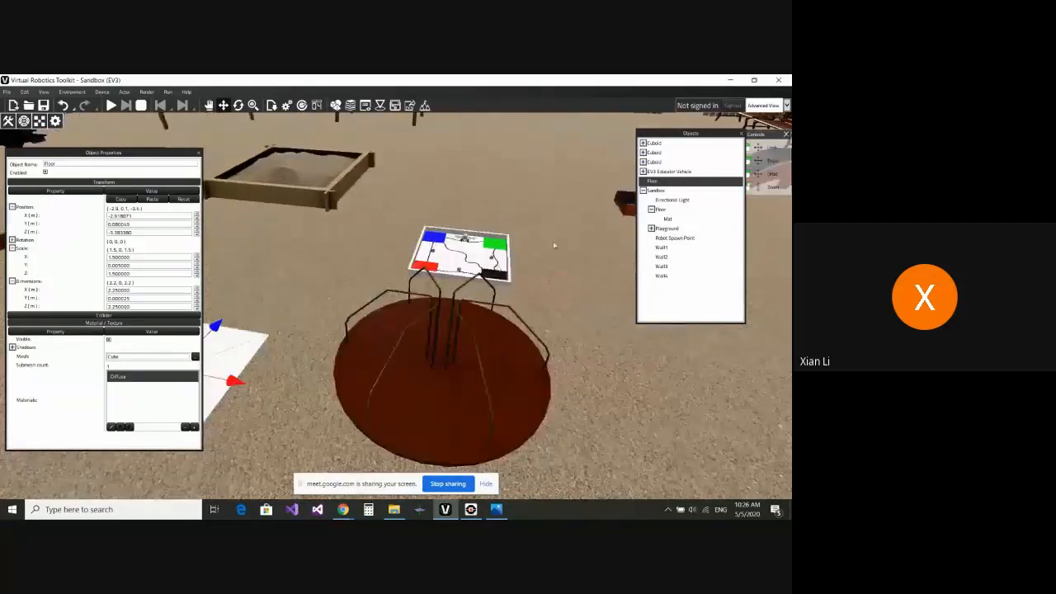
click(662, 210)
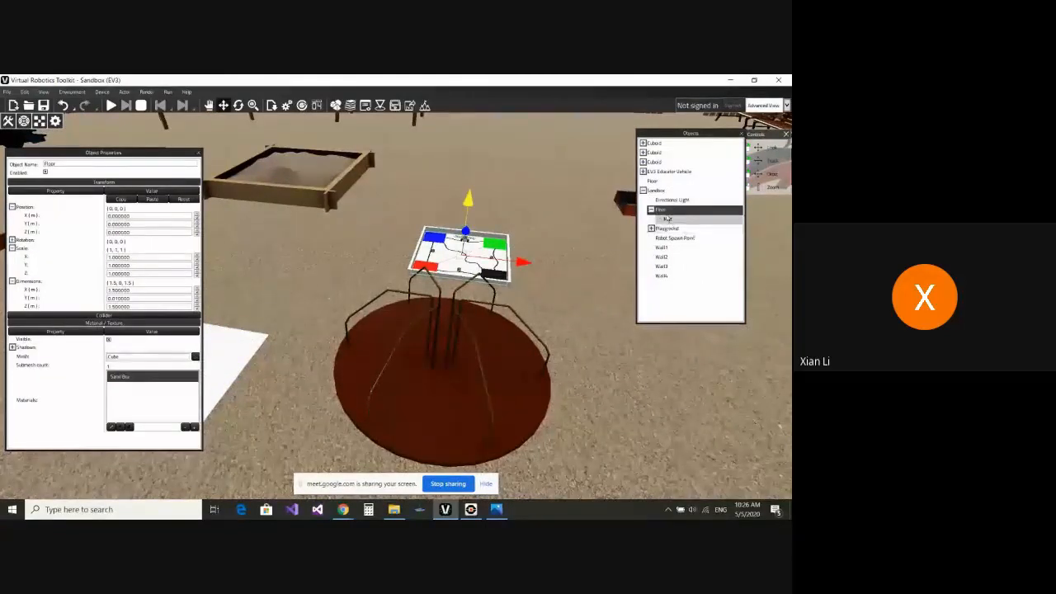
scroll(434, 239, up, 3)
middle_drag(391, 220, 485, 318)
scroll(445, 321, up, 3)
scroll(500, 320, up, 2)
alt+drag(500, 320, 519, 332)
middle_drag(520, 333, 560, 302)
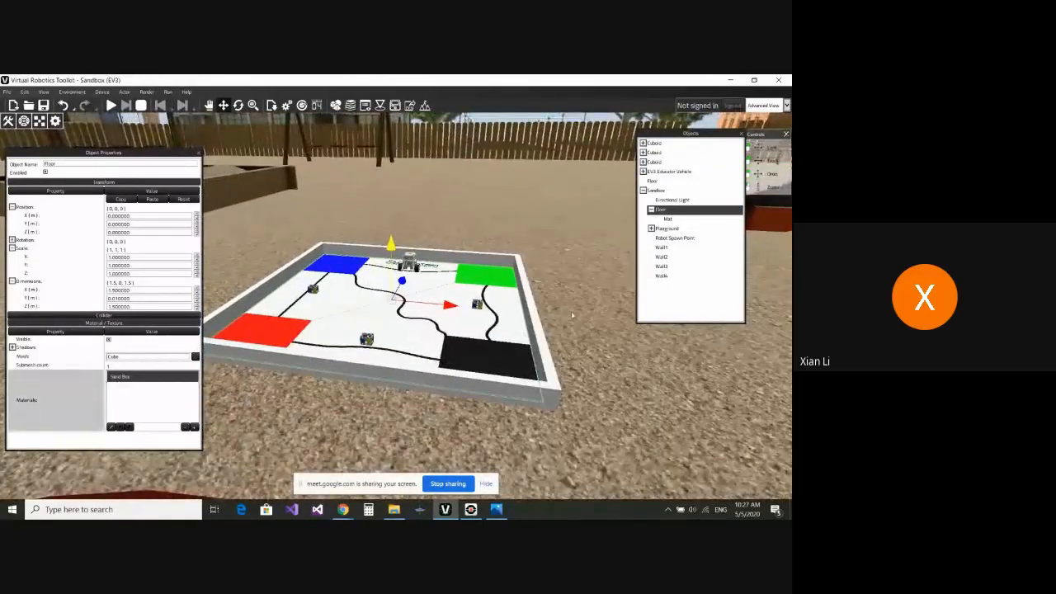
scroll(749, 232, up, 1)
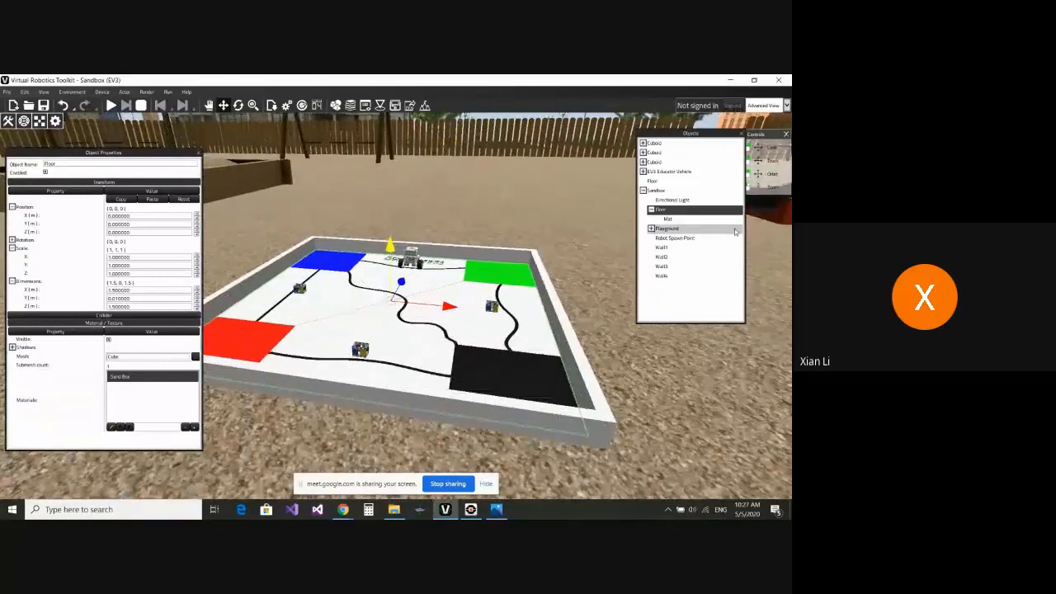
- Disable the Mat object nested under the Sandbox Floor, and inspect the board from below and above
click(683, 219)
right_drag(486, 377, 427, 333)
middle_drag(427, 334, 500, 398)
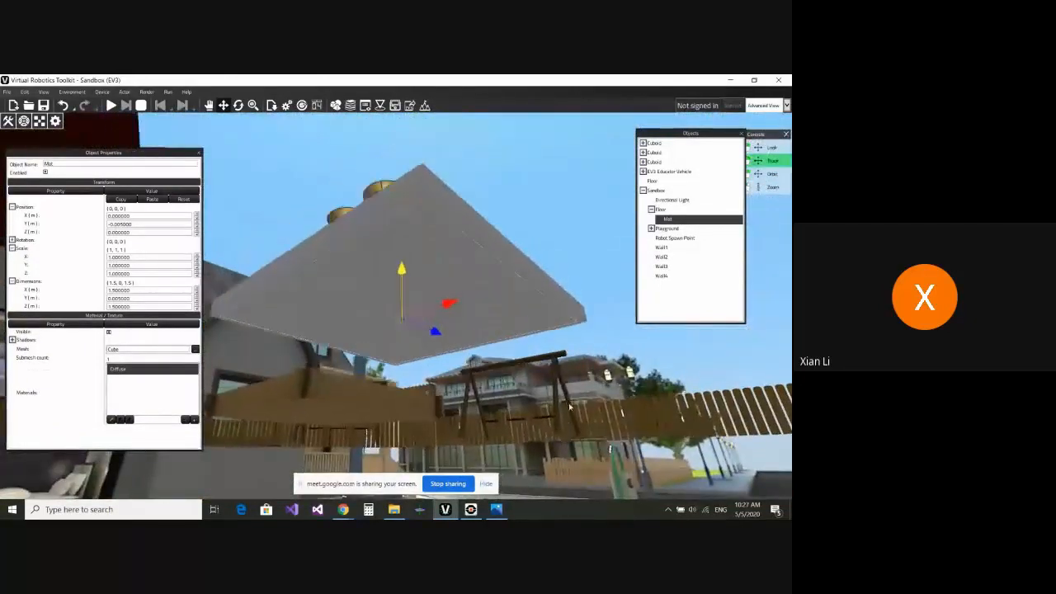
scroll(499, 388, up, 1)
right_drag(499, 389, 498, 382)
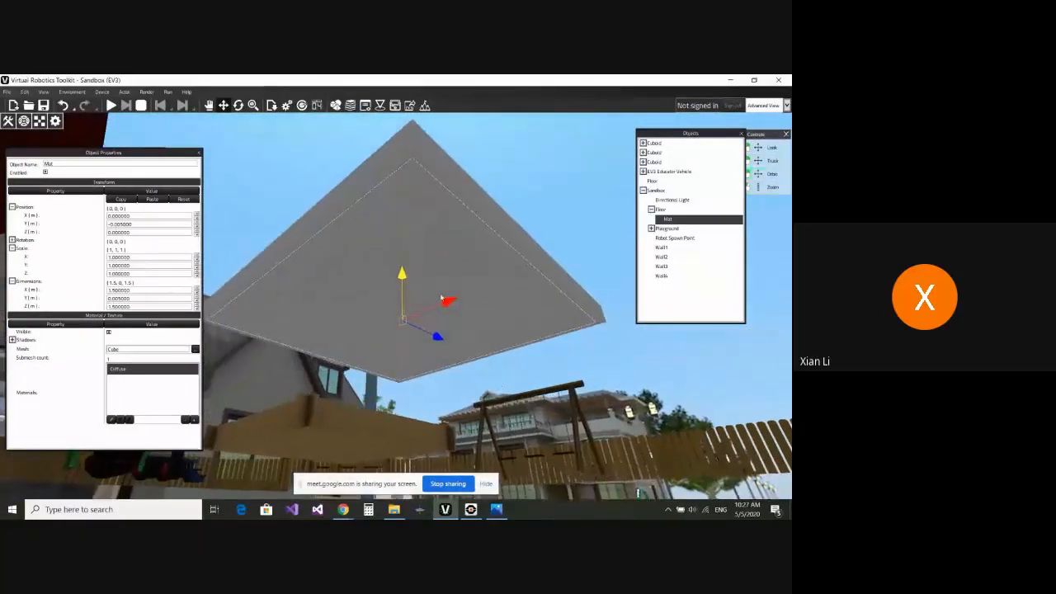
right_click(667, 221)
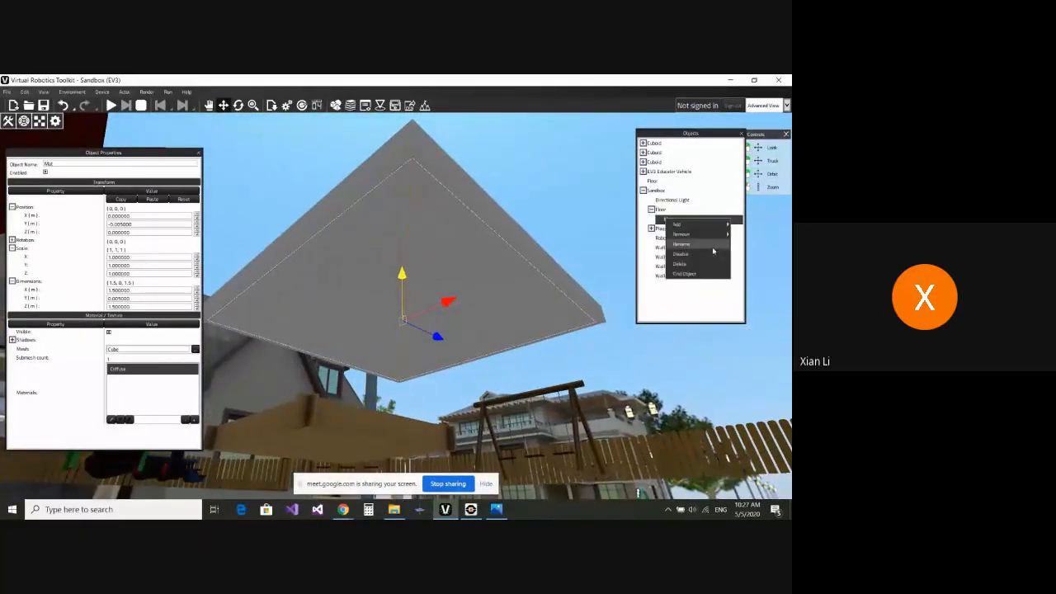
click(693, 255)
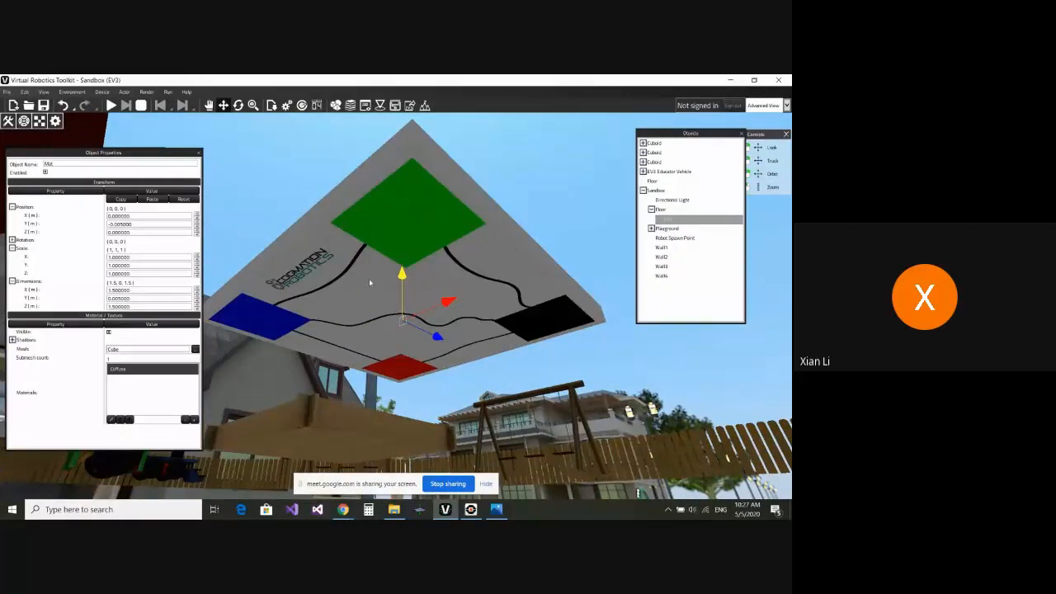
double_click(662, 214)
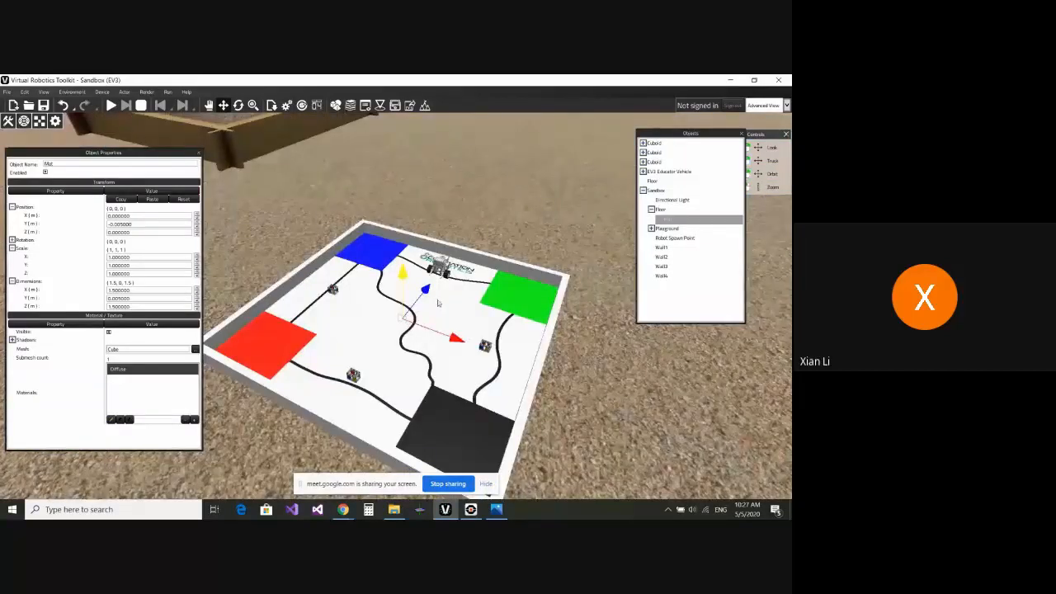
scroll(453, 331, up, 2)
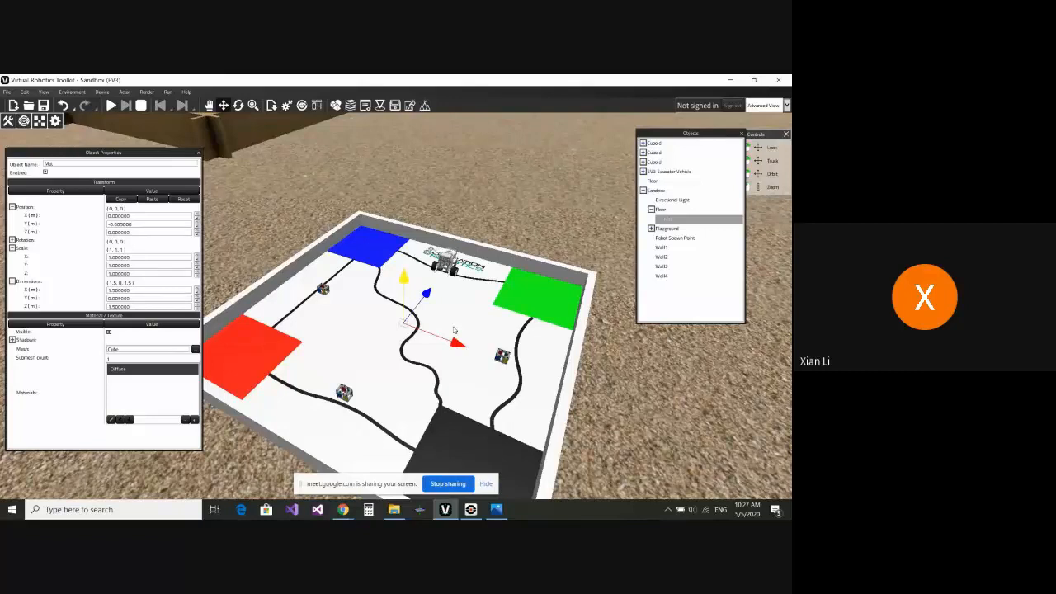
- Enable the nested Mat object again and inspect the underside of the board
right_click(666, 219)
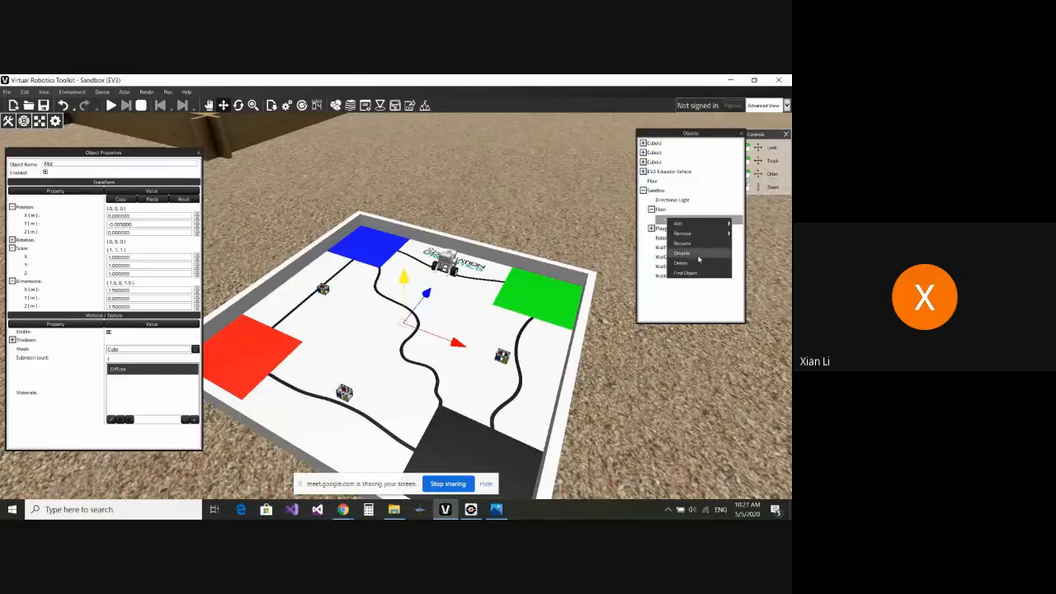
click(695, 256)
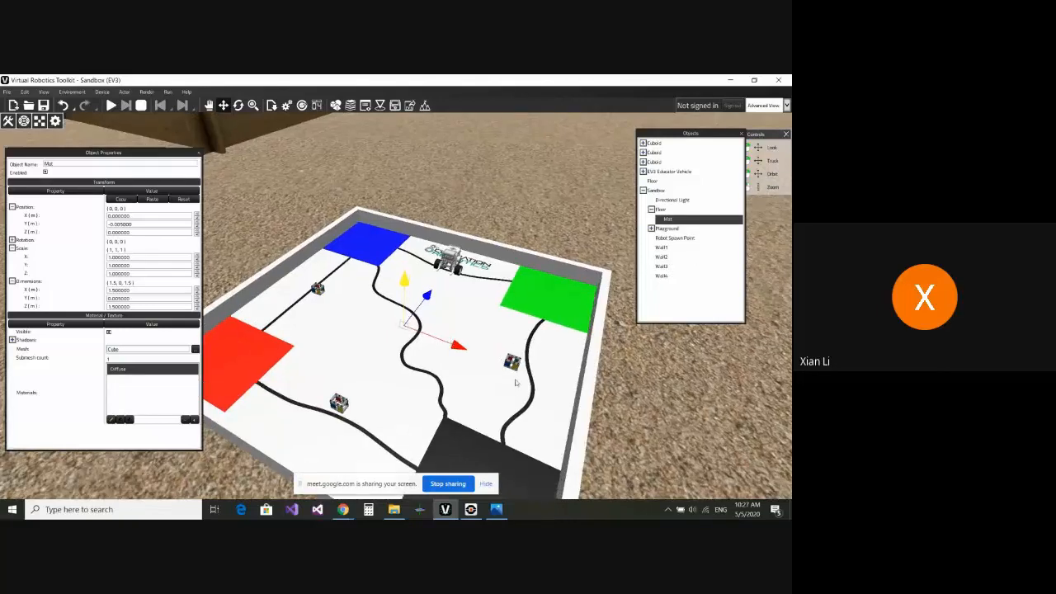
right_drag(516, 382, 450, 295)
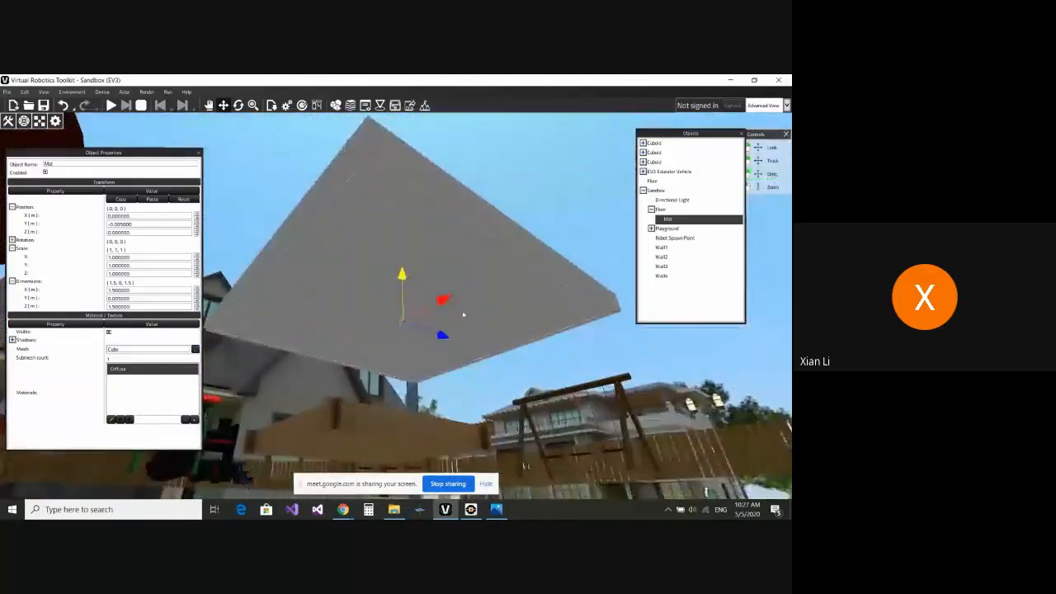
scroll(462, 314, down, 3)
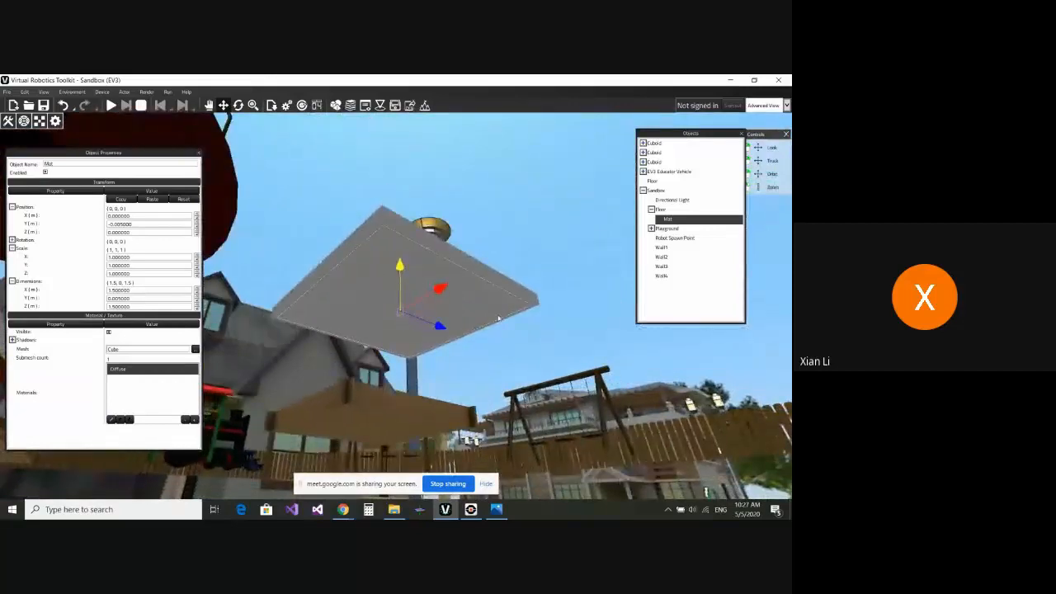
scroll(368, 274, up, 2)
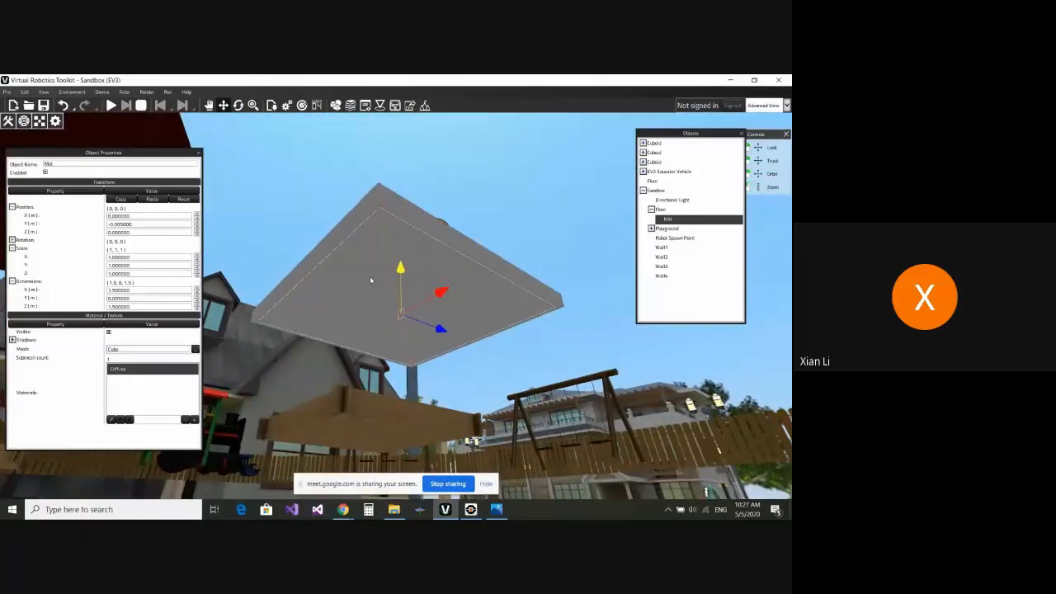
- Select the standalone Floor slab and paste a duplicate of it into the scene
scroll(370, 277, down, 3)
middle_drag(338, 298, 526, 281)
scroll(299, 337, down, 3)
scroll(405, 313, down, 2)
scroll(527, 281, down, 1)
key(Up)
key(Up)
key(Up)
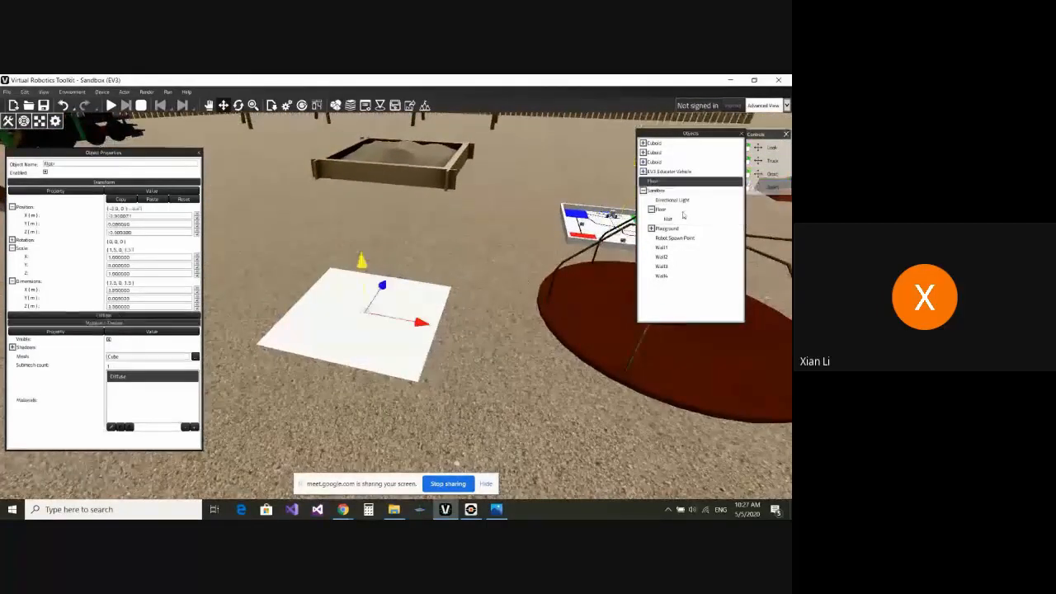
scroll(466, 304, up, 1)
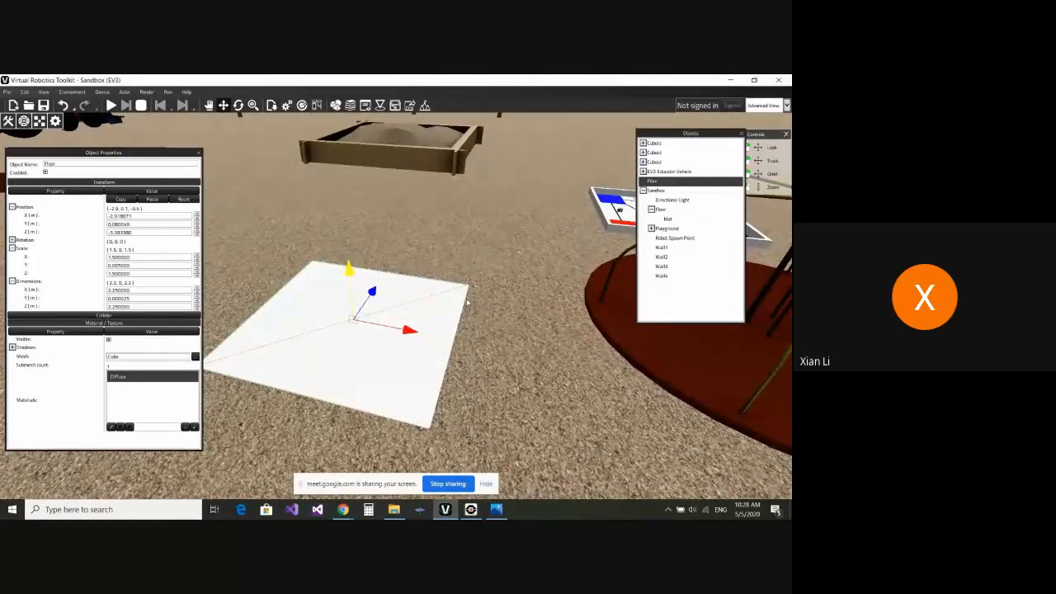
key(ctrl+v)
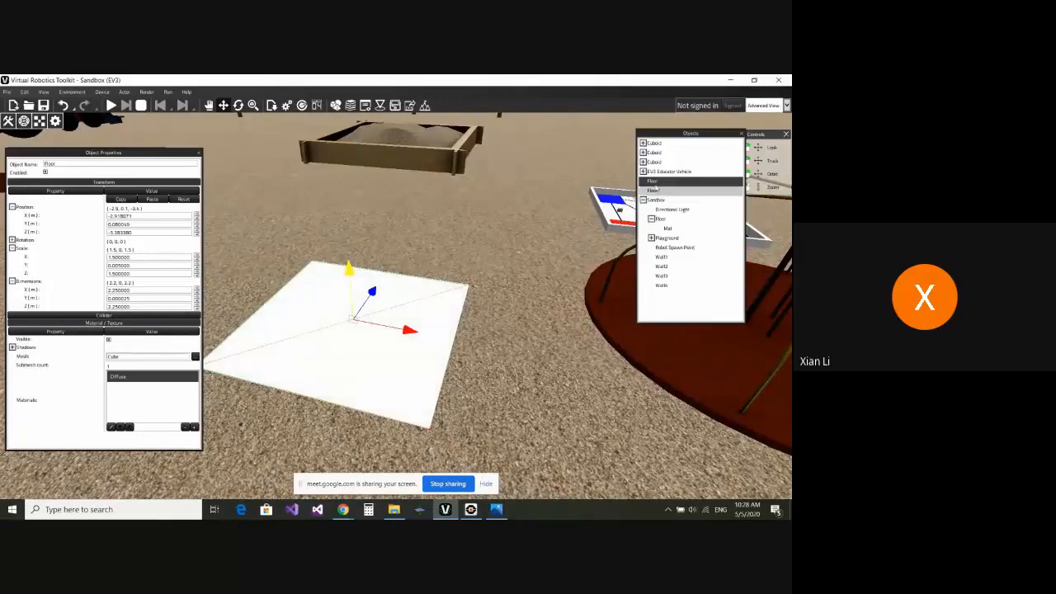
- From the back view, lower the duplicate Floor slab to just beneath the original, at a Y position of about 0.075 m, and rename it Mat
scroll(500, 364, up, 4)
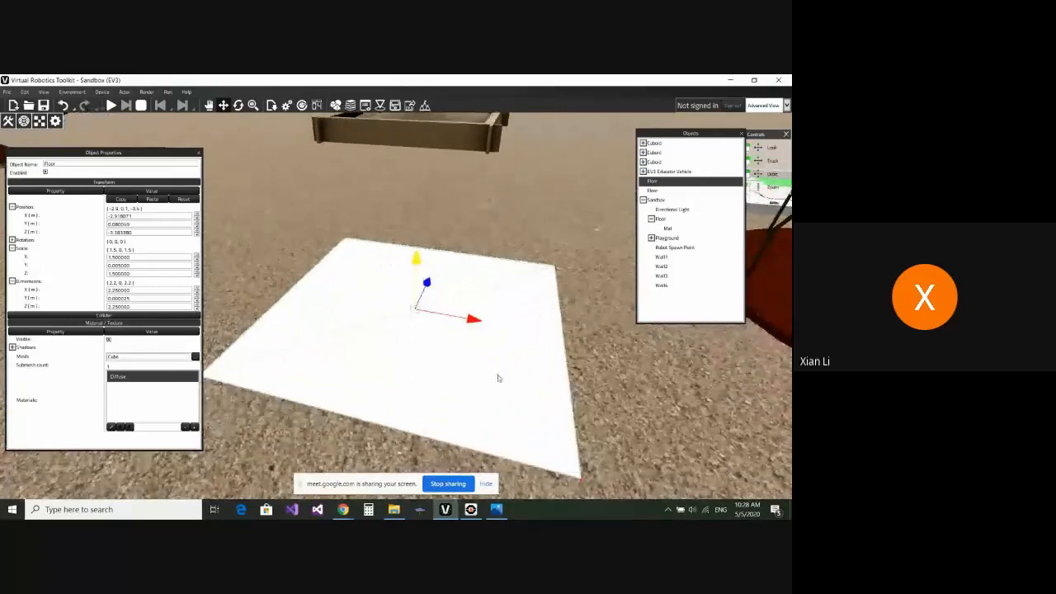
alt+right_drag(500, 377, 459, 336)
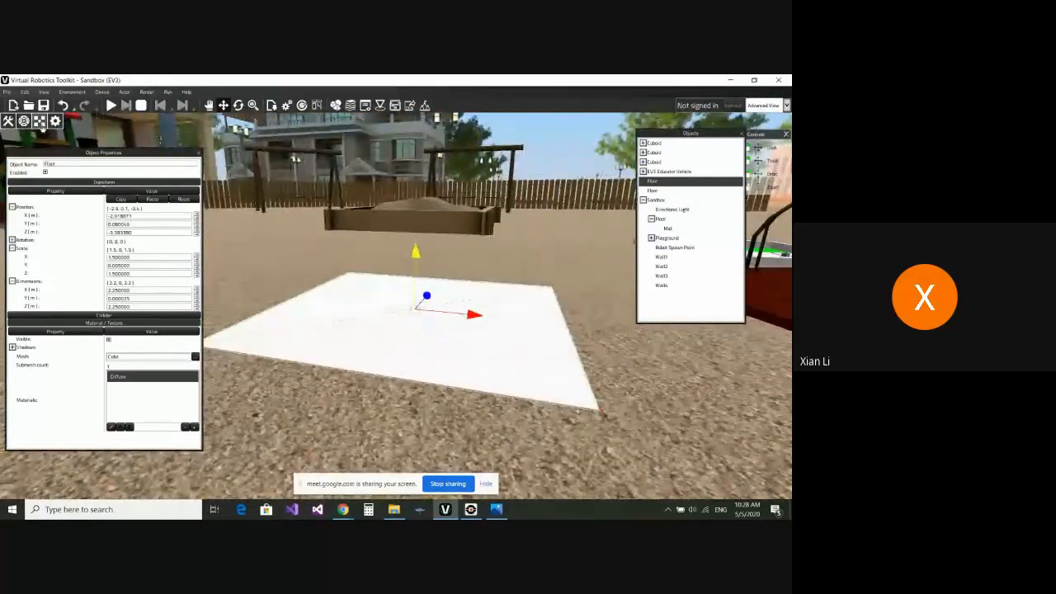
click(39, 122)
click(39, 121)
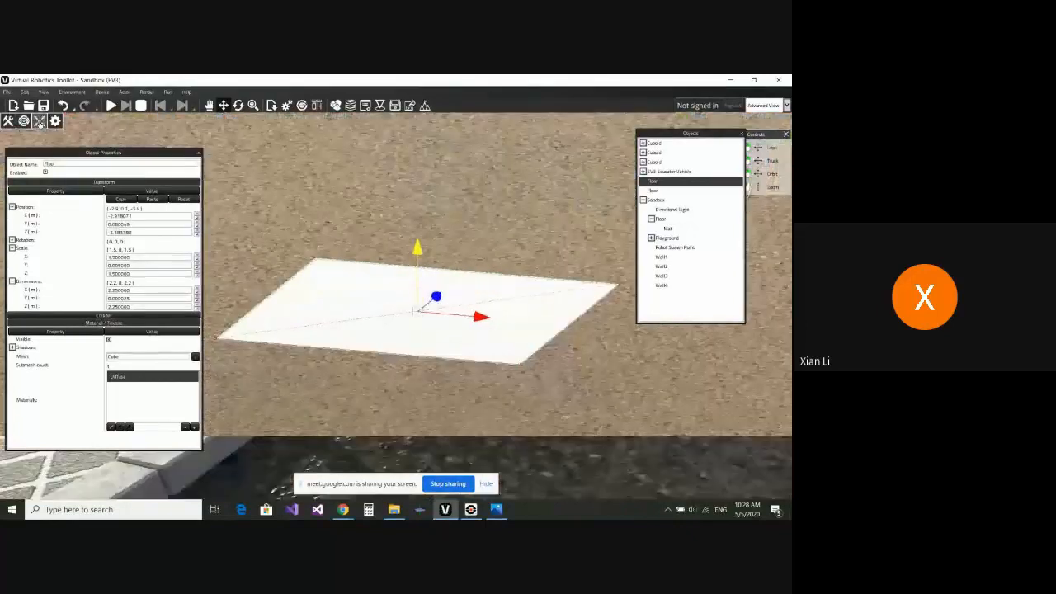
click(24, 122)
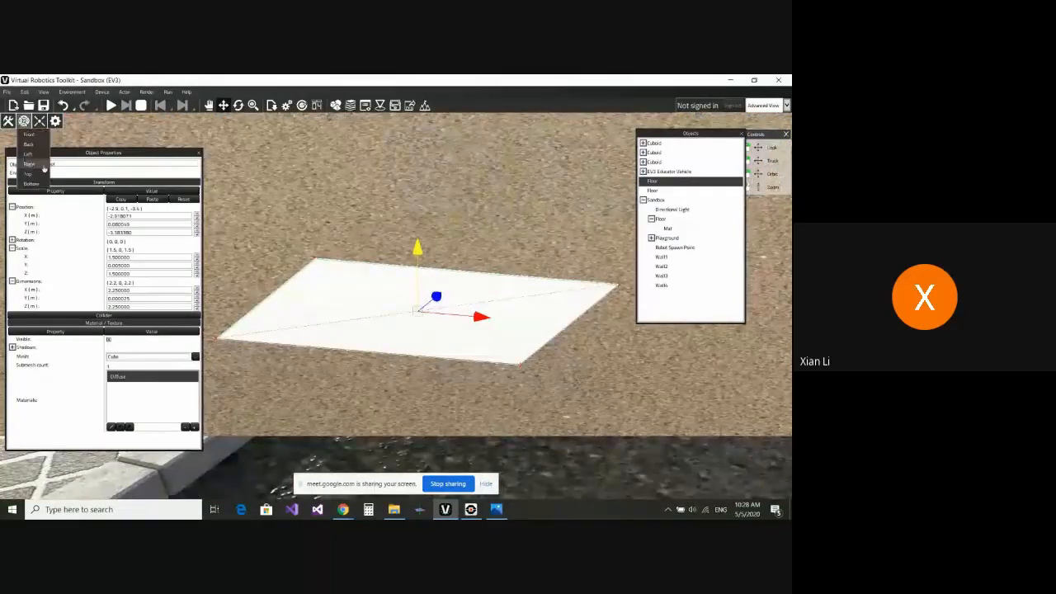
click(36, 147)
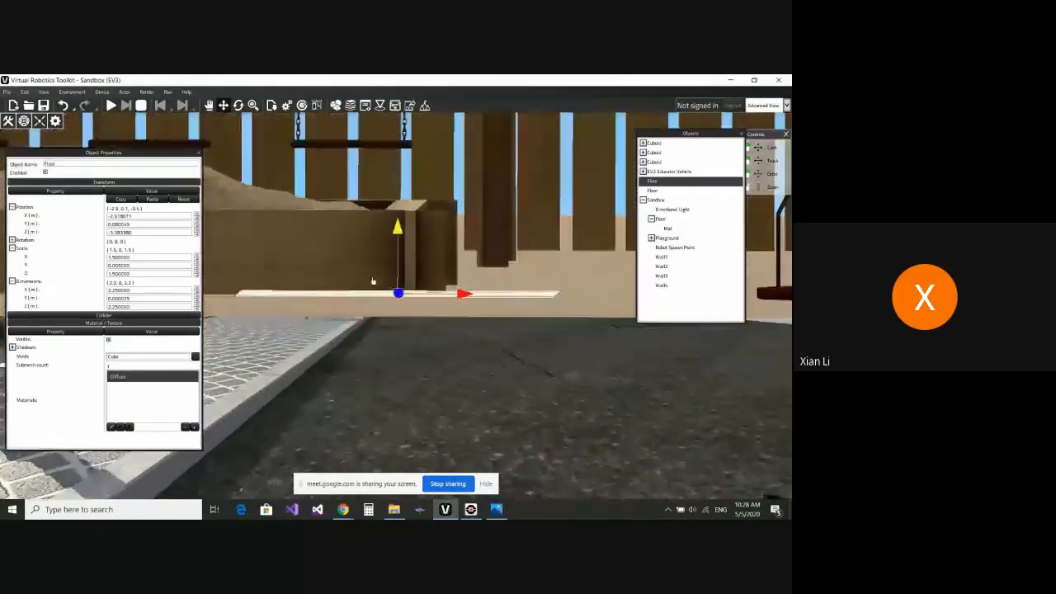
scroll(400, 285, up, 3)
scroll(400, 286, up, 3)
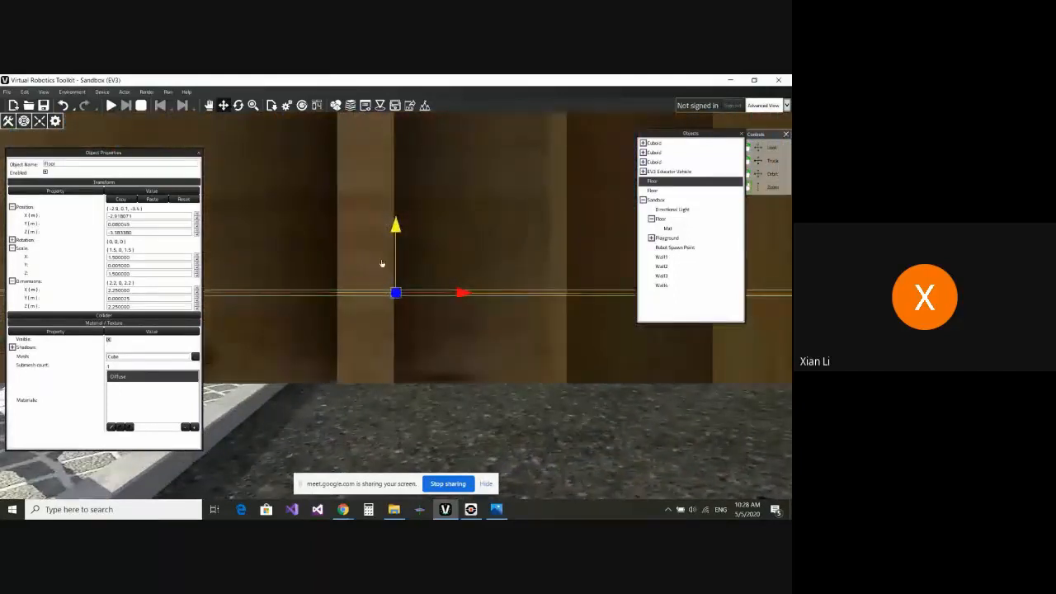
scroll(382, 263, up, 2)
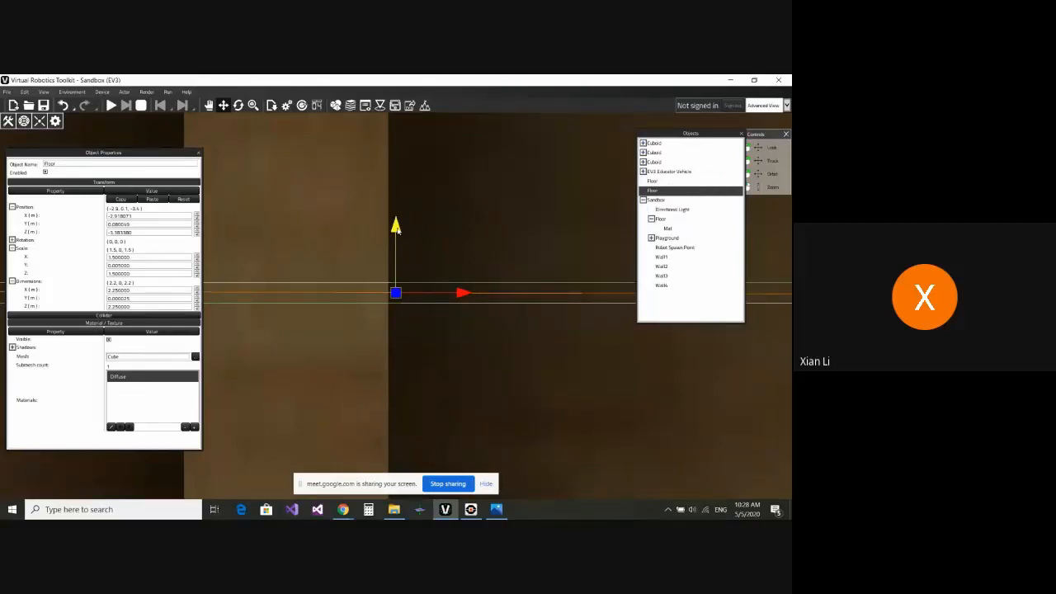
drag(396, 228, 398, 250)
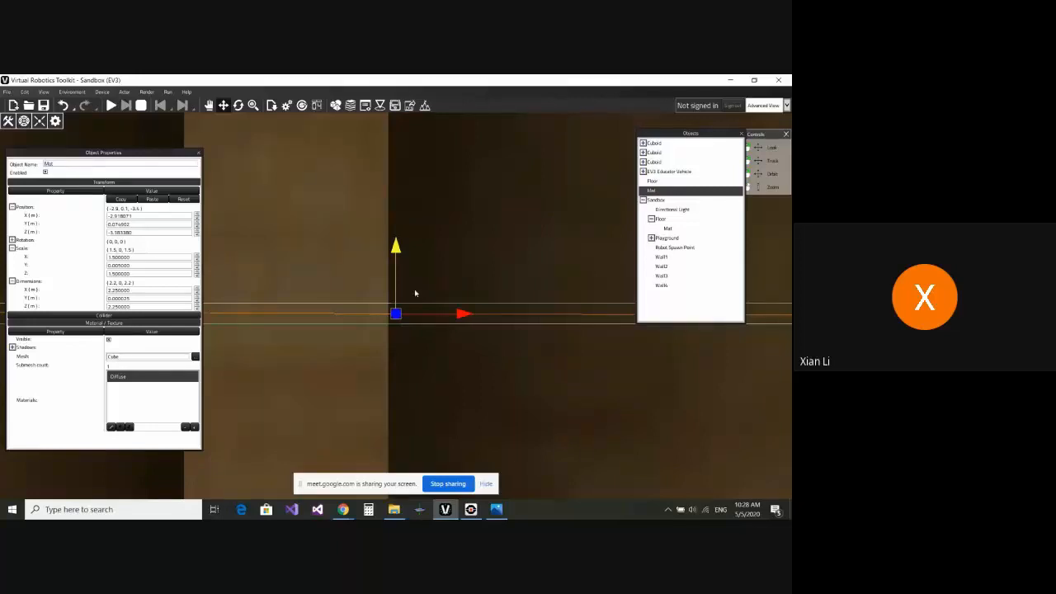
- Shift the standalone Mat along X to about -2.906 m and try raising it to a Y position of about 0.080 m
click(660, 182)
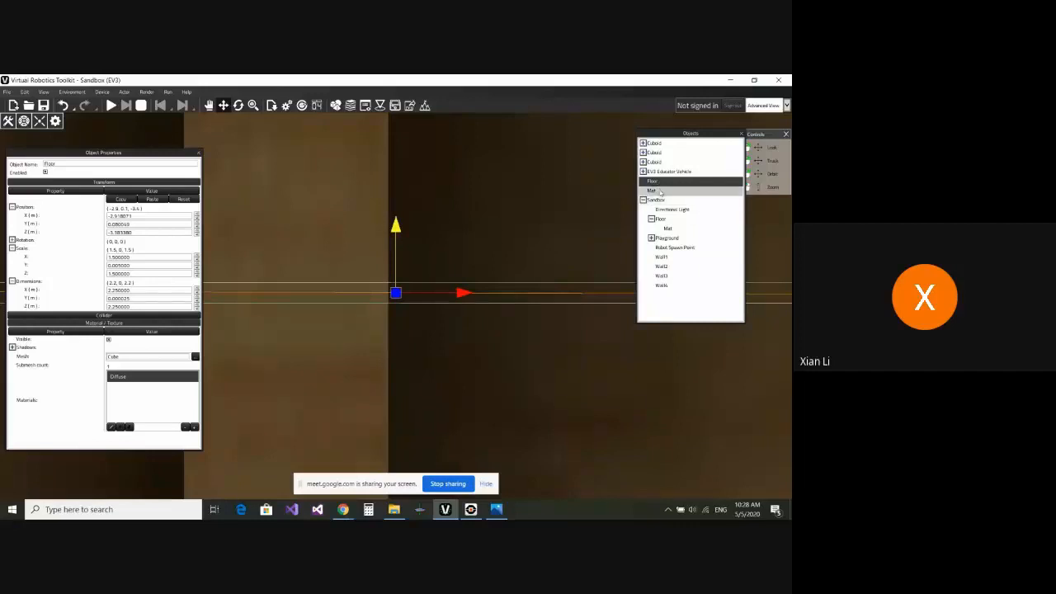
click(660, 192)
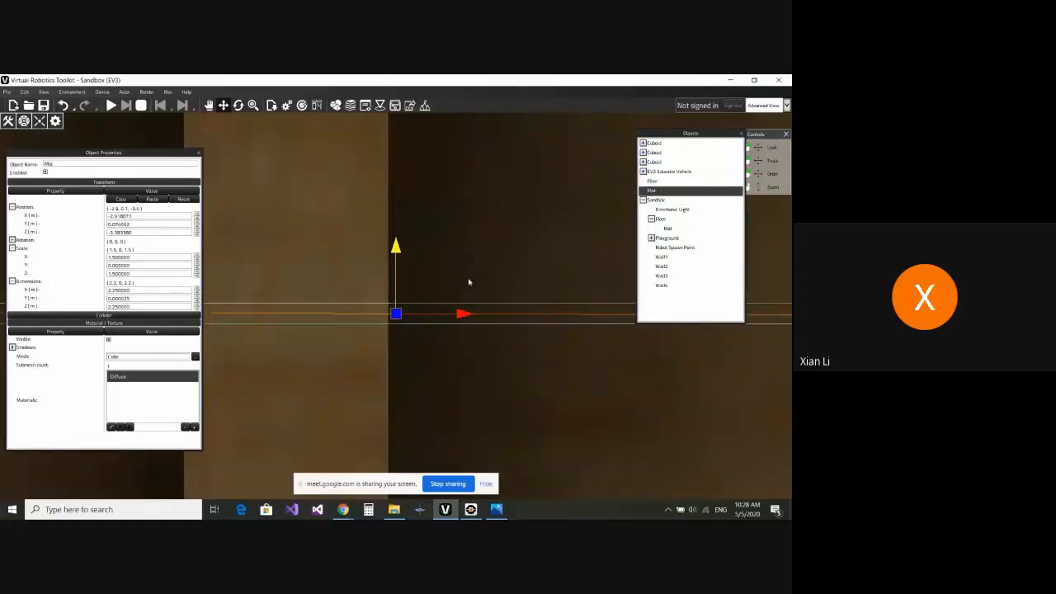
scroll(465, 288, down, 2)
drag(460, 314, 505, 311)
drag(439, 249, 438, 231)
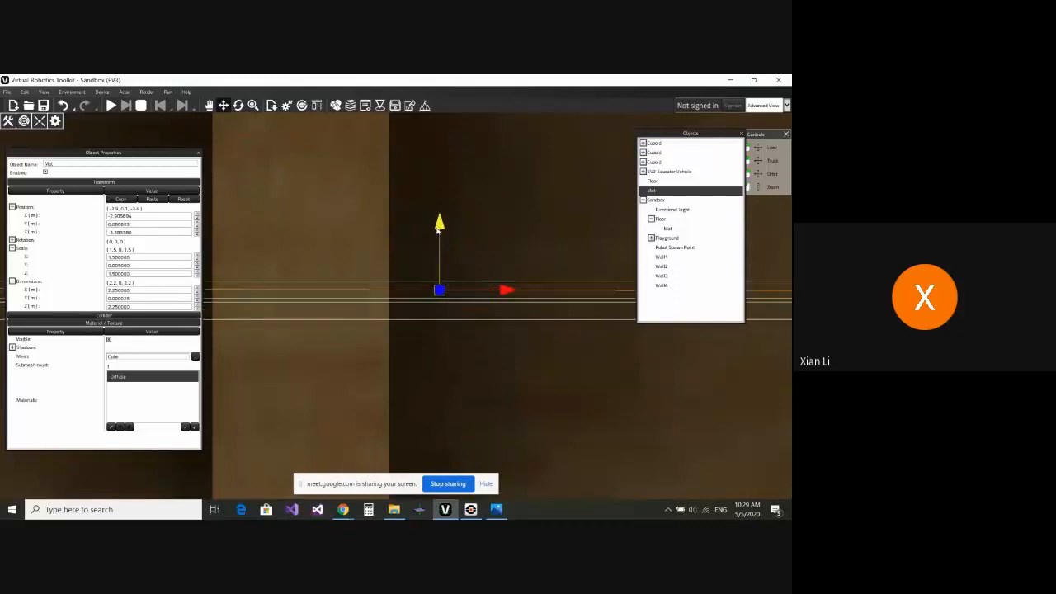
- Undo the Mat's last height change and nest the Mat under the standalone Floor object
click(653, 182)
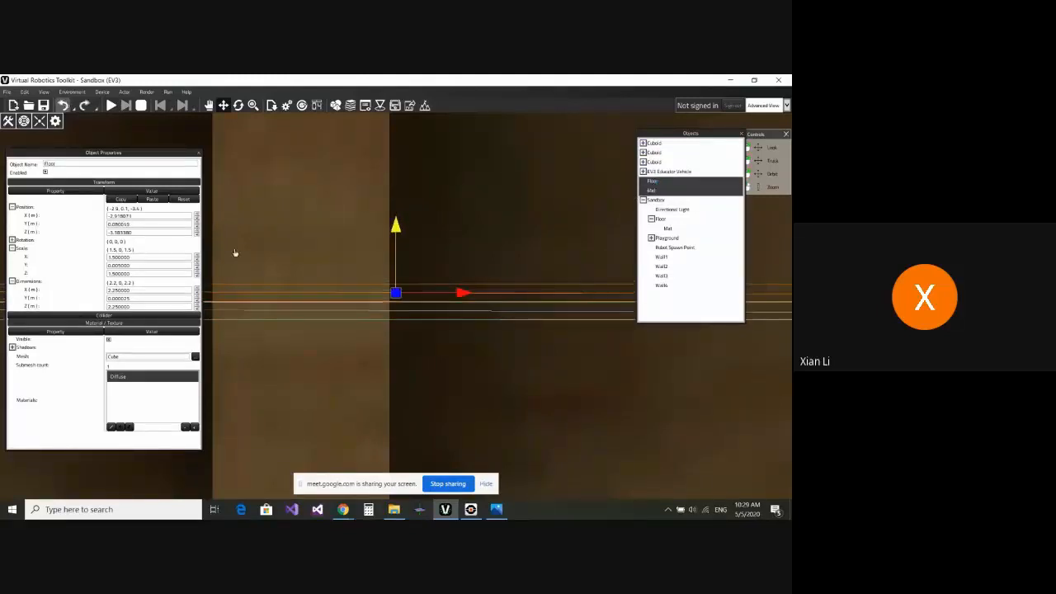
click(651, 191)
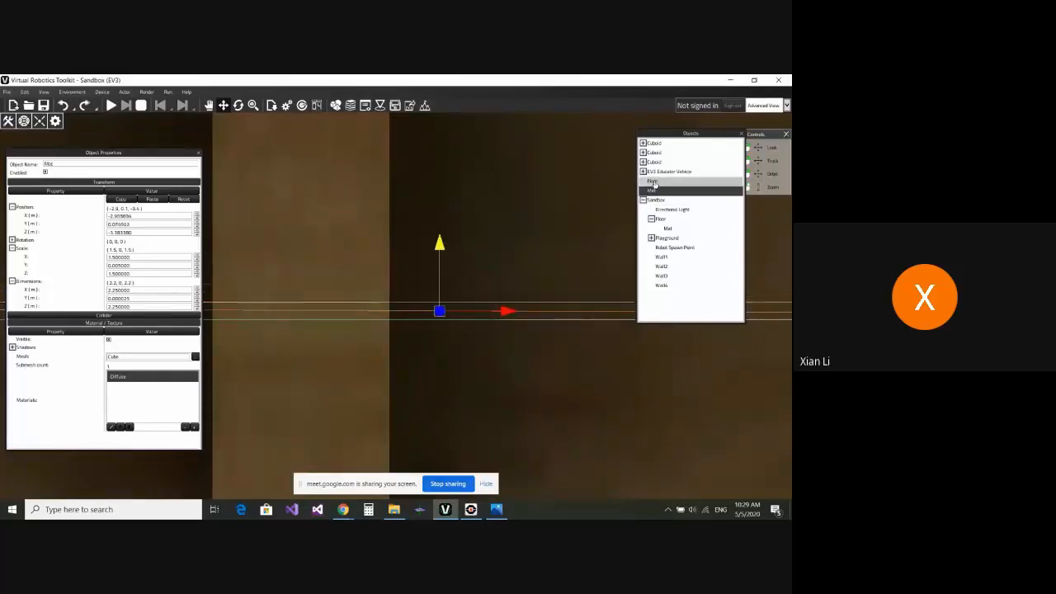
click(653, 182)
click(653, 191)
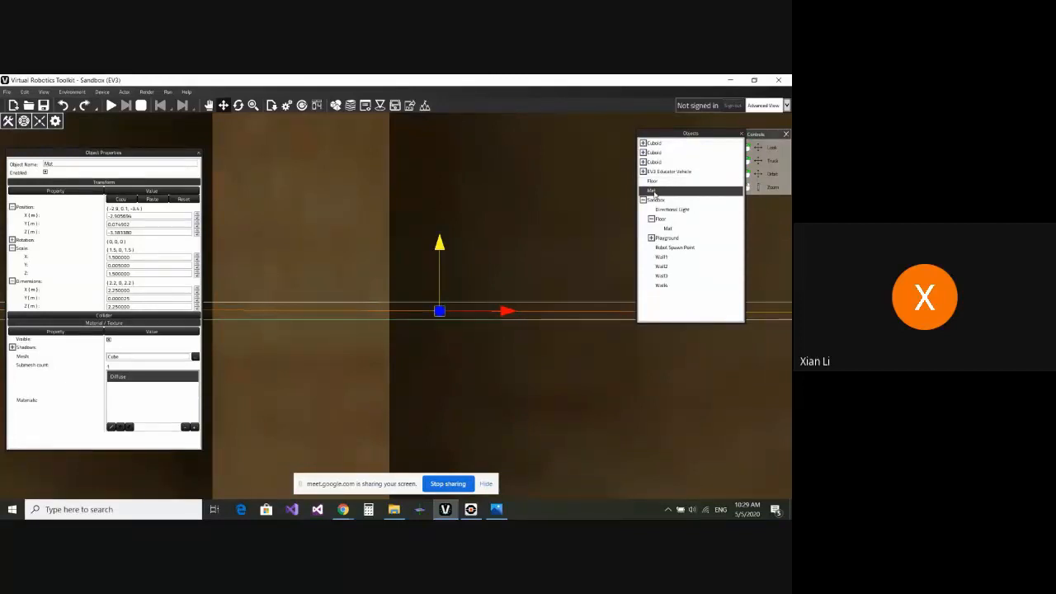
click(657, 183)
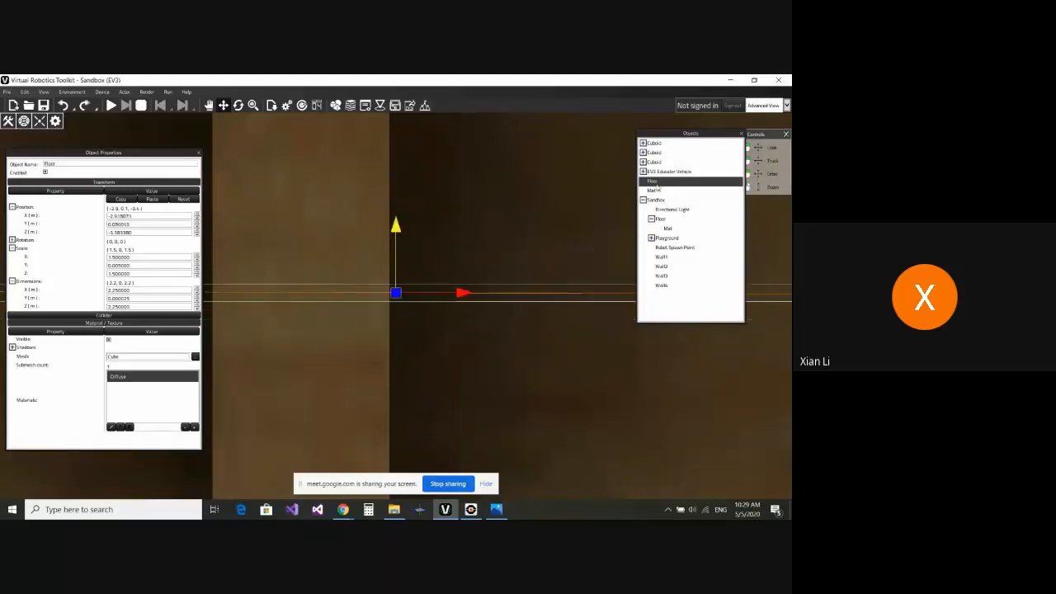
click(658, 190)
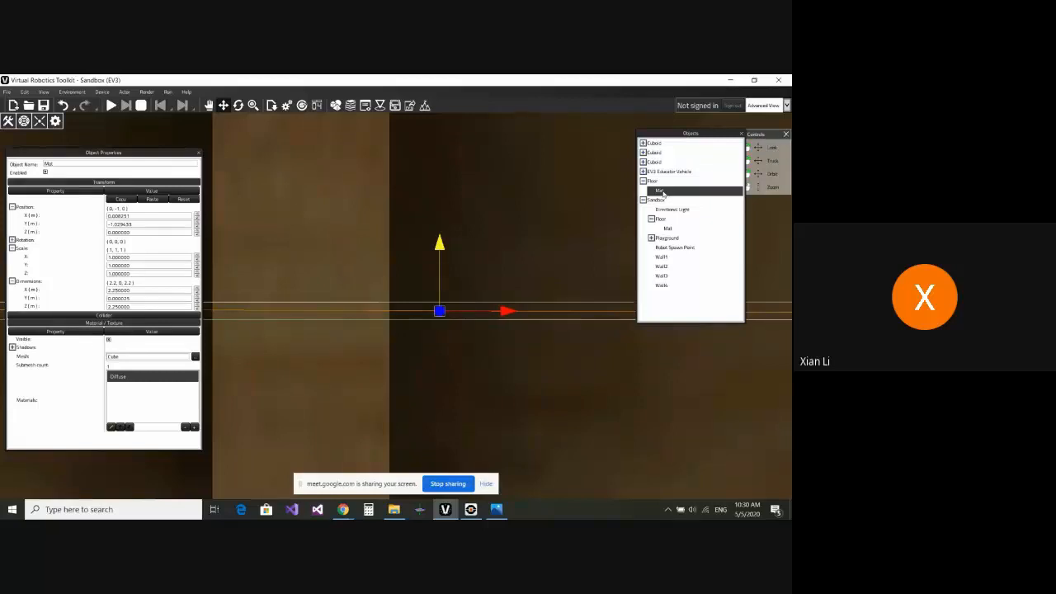
- Collapse the standalone Floor group and move it with its nested Mat to about X -3.01 m and Z -3.34 m
click(646, 182)
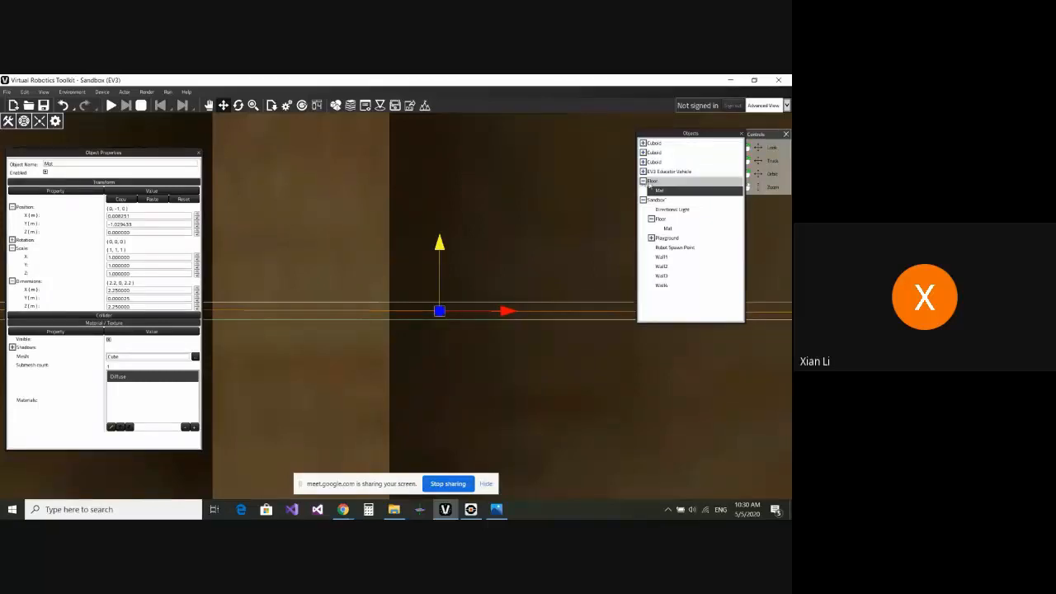
scroll(505, 283, down, 5)
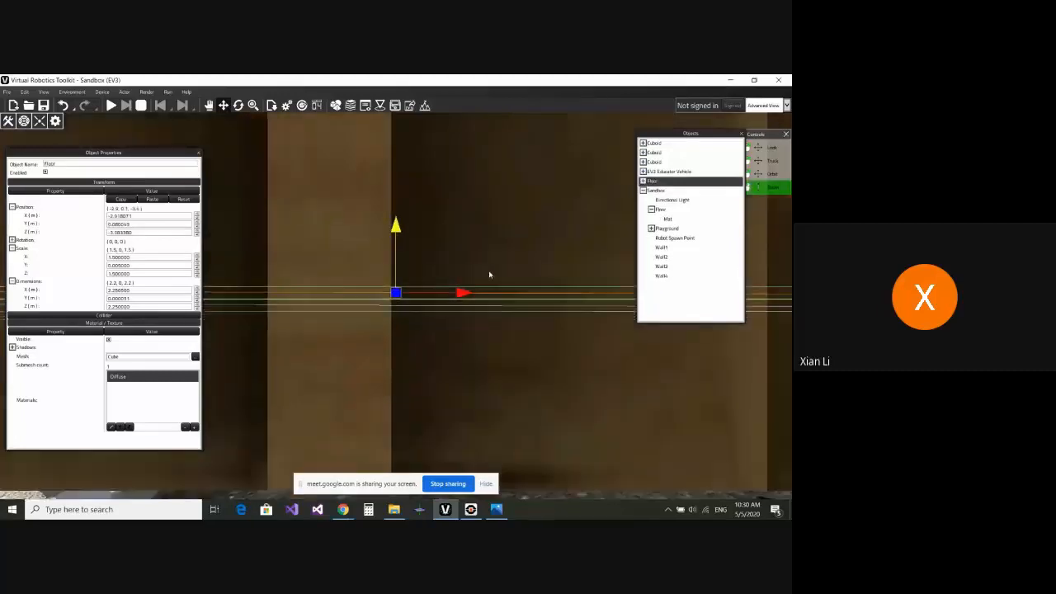
middle_drag(467, 264, 460, 297)
scroll(462, 297, down, 5)
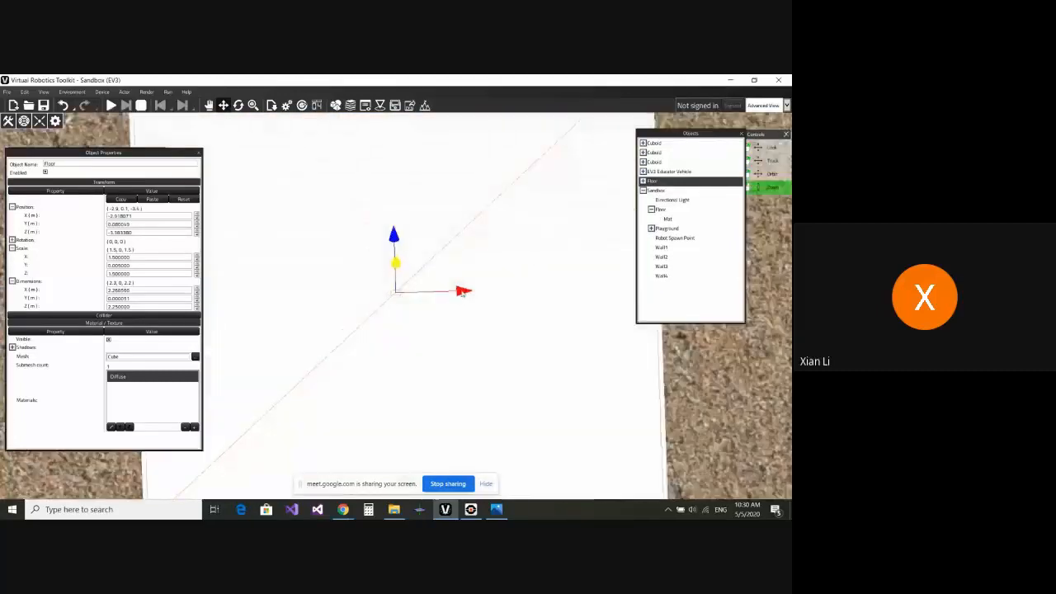
scroll(465, 295, up, 3)
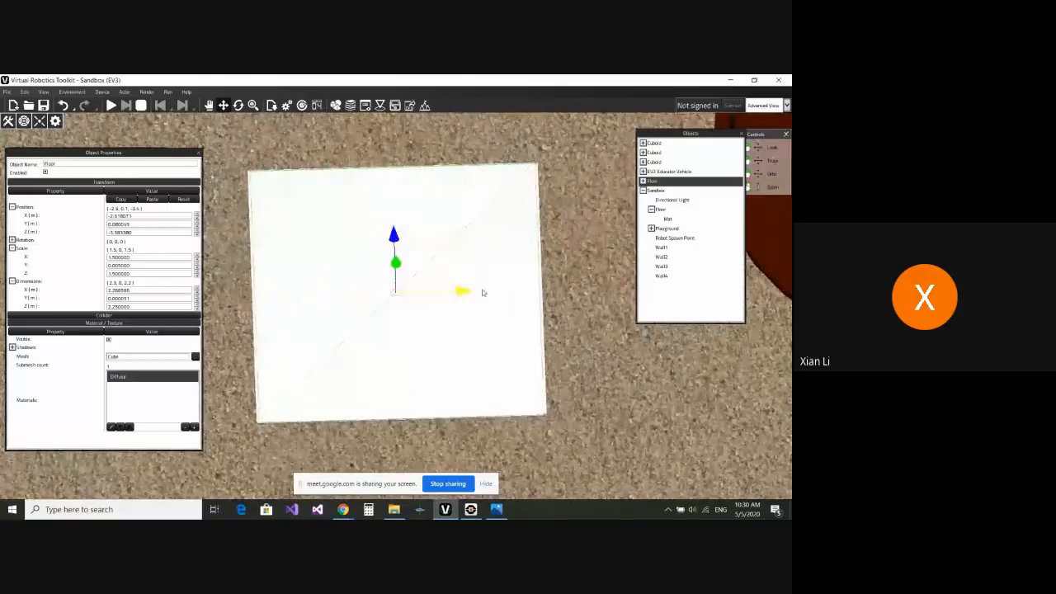
drag(482, 293, 465, 292)
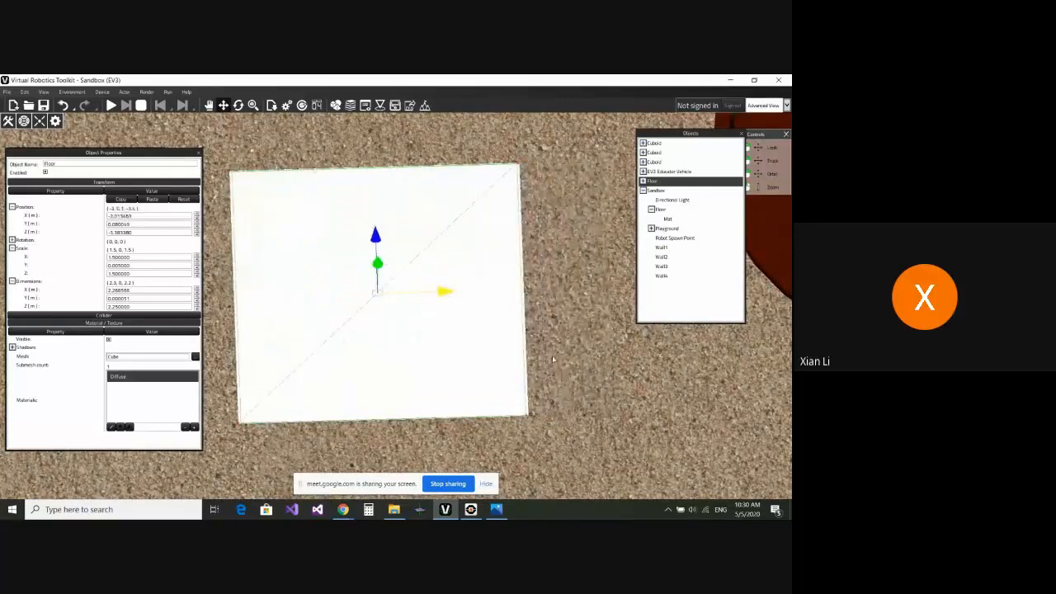
right_drag(553, 358, 507, 314)
drag(414, 266, 435, 278)
mouse_move(519, 318)
right_down()
mouse_move(540, 379)
mouse_move(514, 356)
mouse_move(499, 273)
mouse_move(519, 321)
mouse_move(492, 275)
mouse_move(502, 327)
mouse_move(415, 288)
mouse_move(528, 306)
mouse_move(514, 327)
right_up()
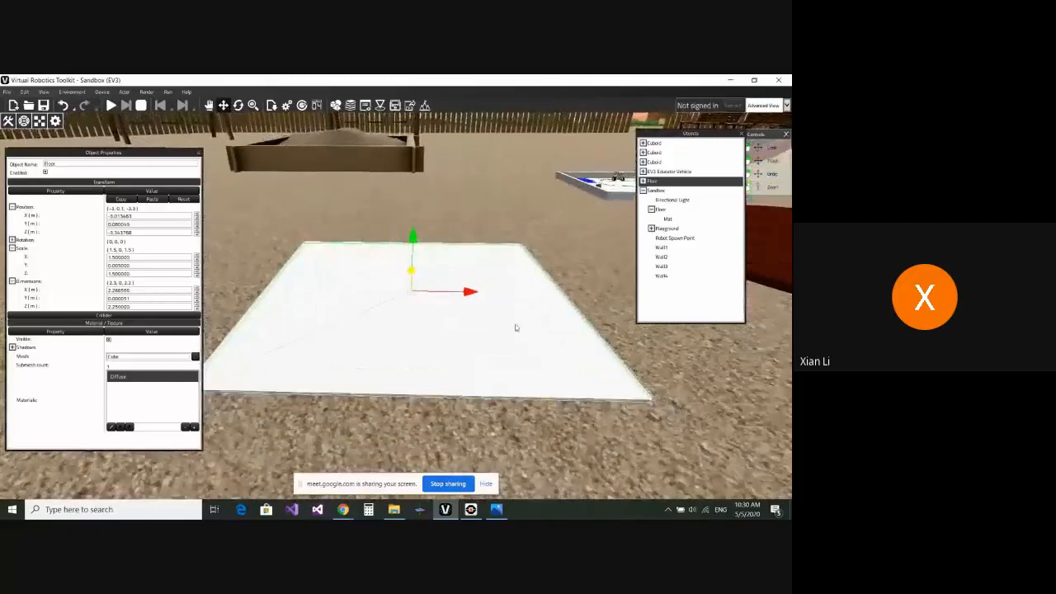
- Collapse the Floor's transform properties and examine its Diffuse material settings without changing them
click(80, 183)
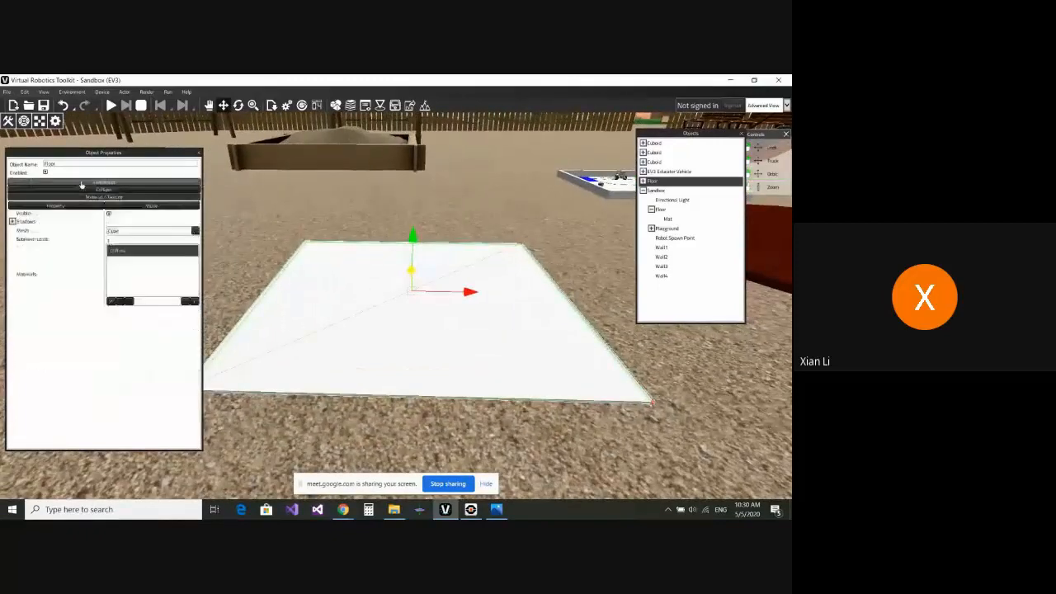
scroll(528, 341, up, 1)
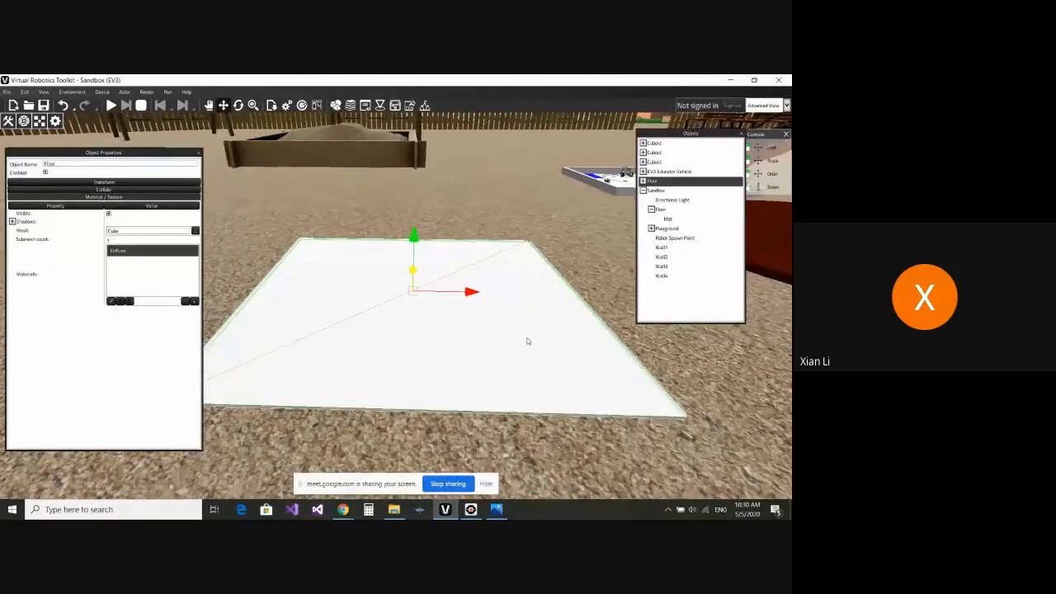
right_drag(545, 346, 546, 344)
middle_drag(522, 329, 529, 328)
scroll(529, 327, up, 1)
scroll(529, 328, down, 1)
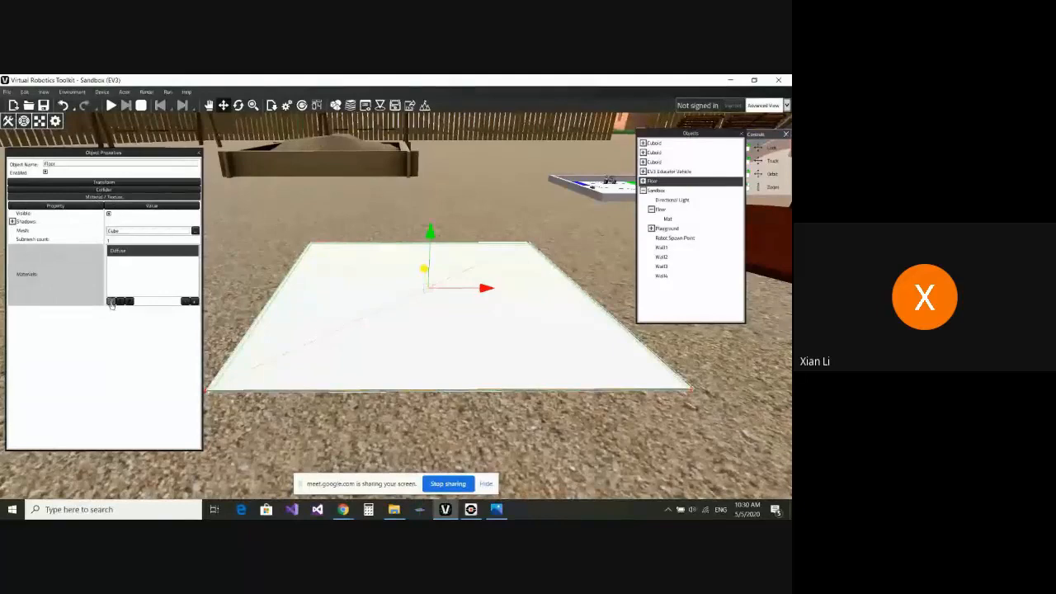
click(112, 302)
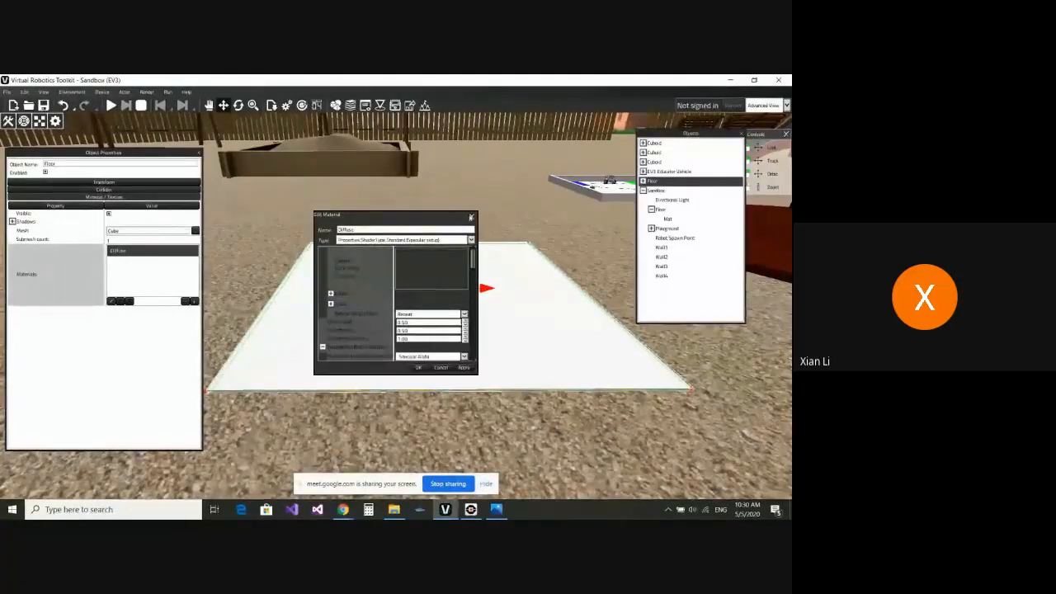
click(472, 218)
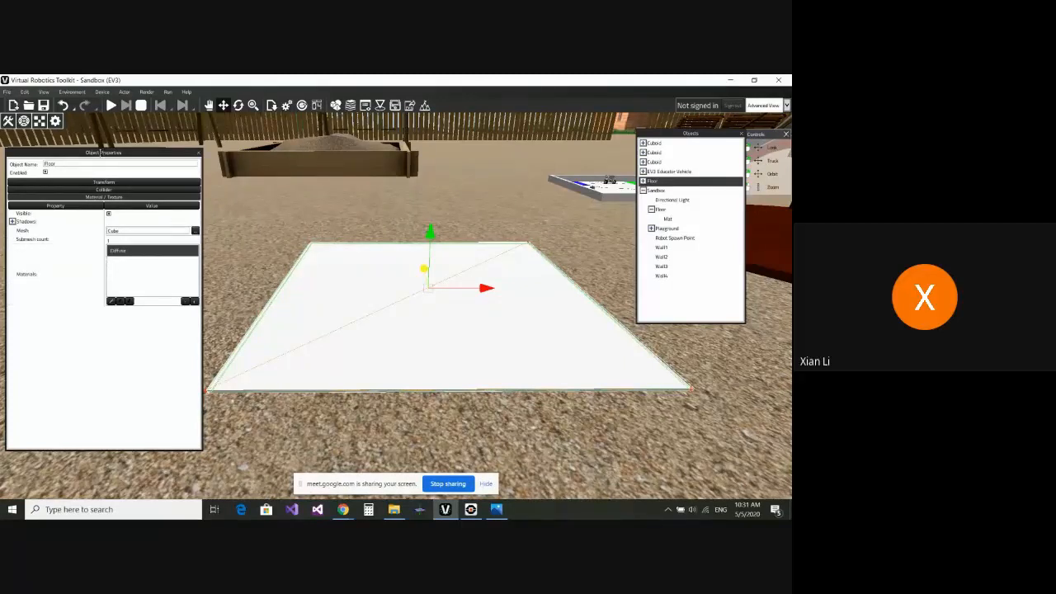
- Move the object properties clear of the Object Library, and apply a light red colour to the Floor's Diffuse material
drag(121, 154, 338, 157)
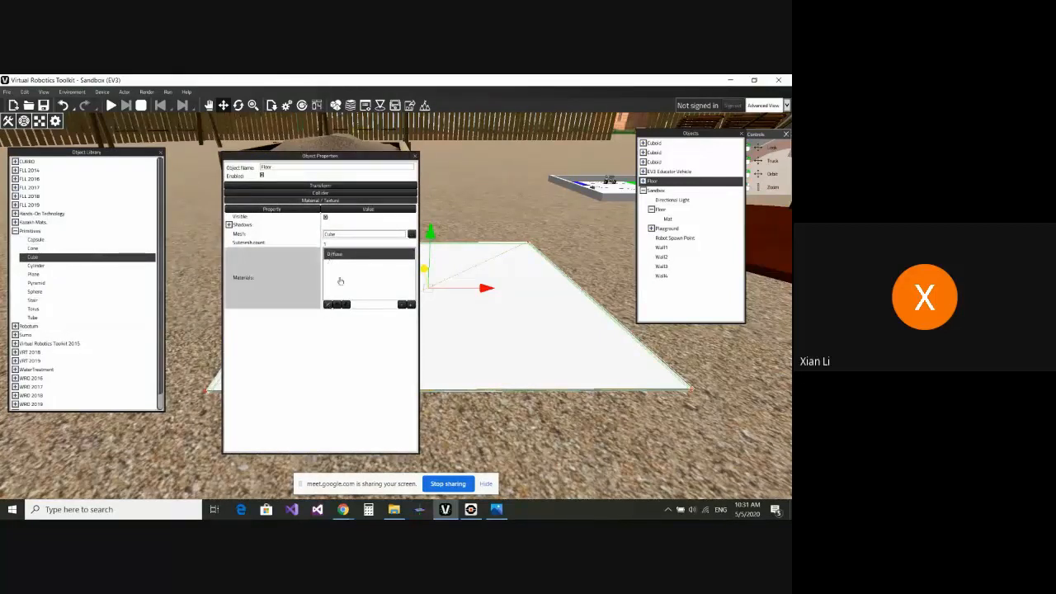
click(327, 306)
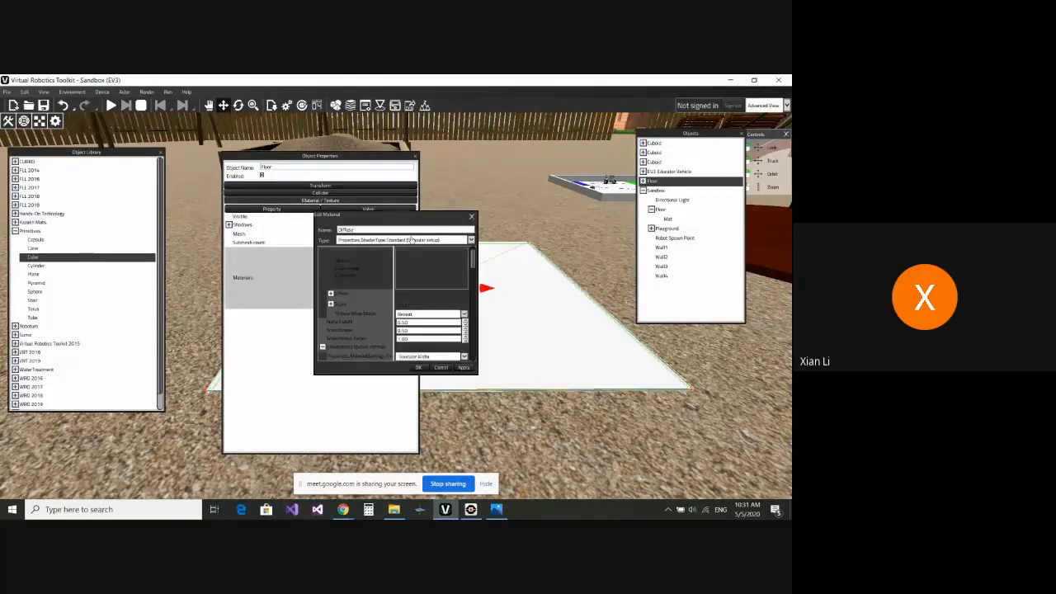
drag(434, 218, 503, 211)
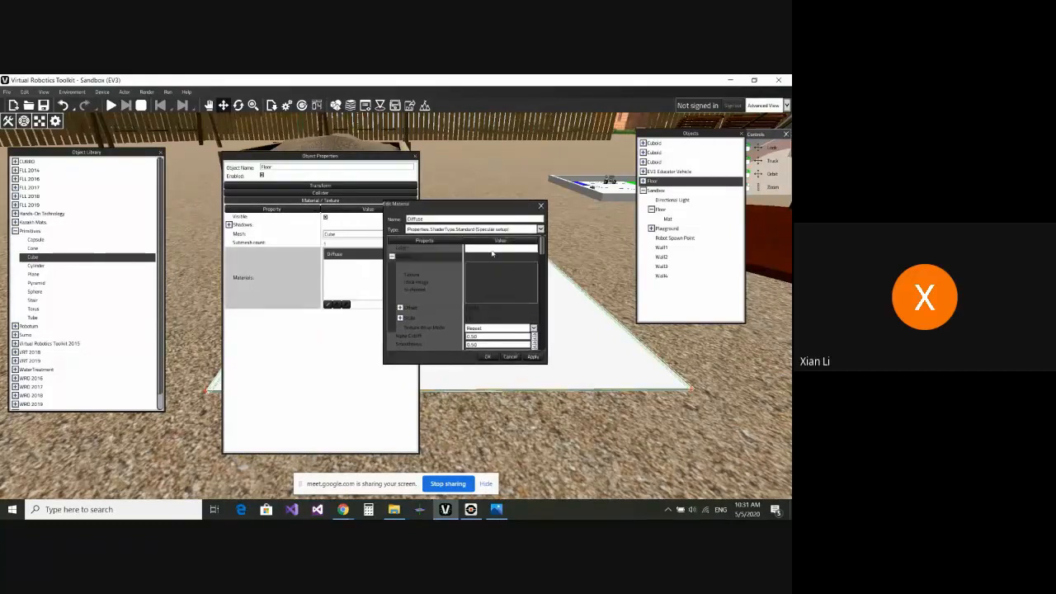
click(492, 249)
click(421, 313)
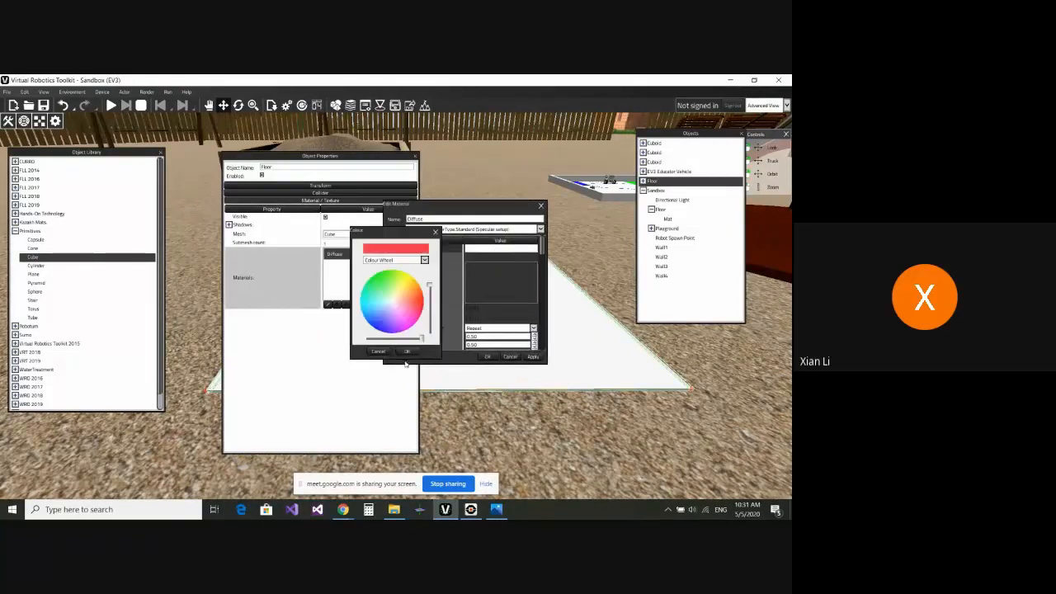
click(407, 351)
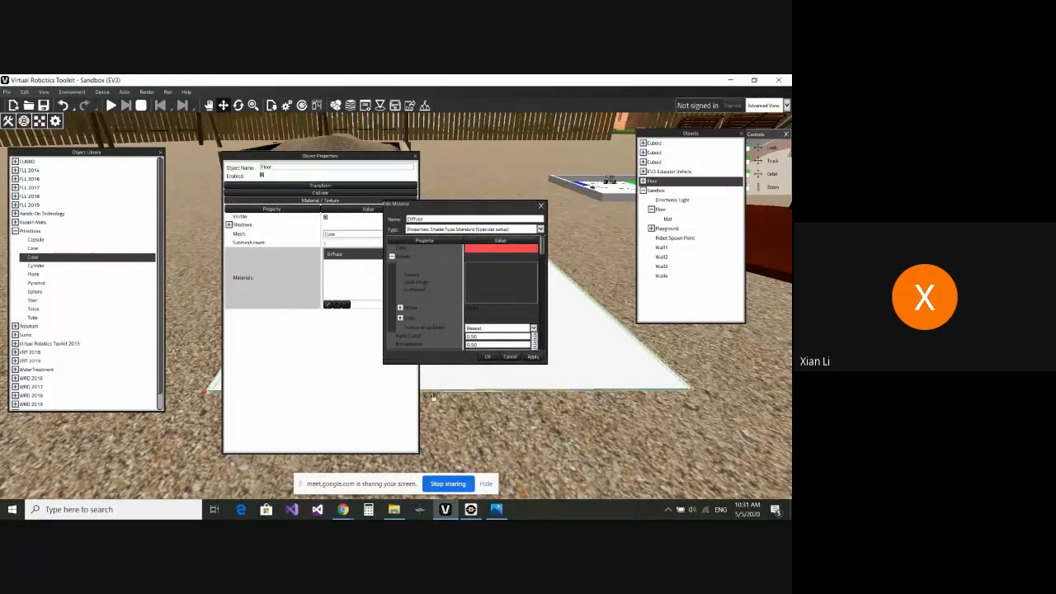
click(533, 357)
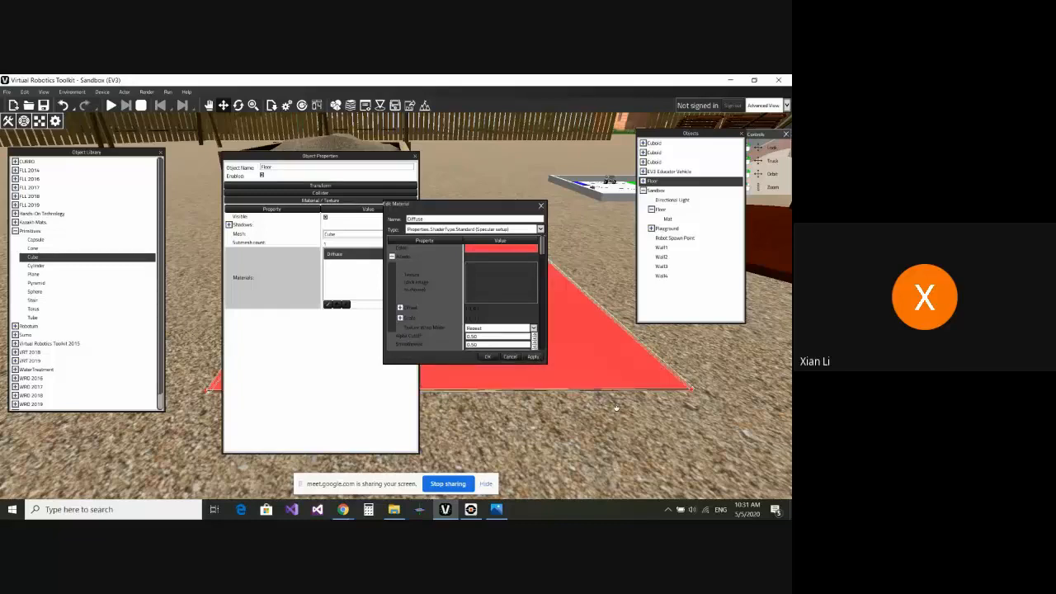
click(503, 358)
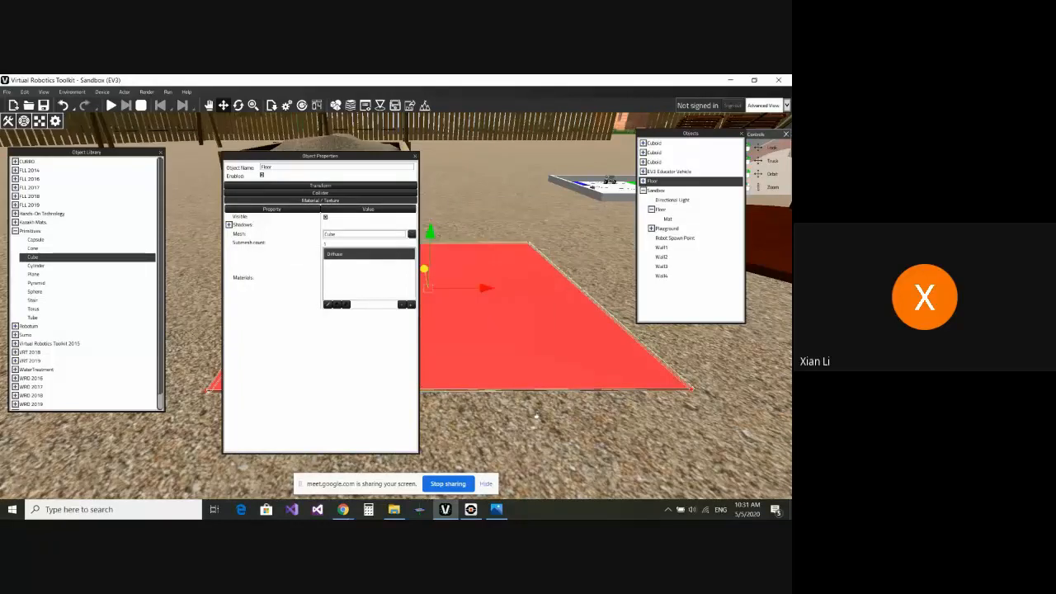
scroll(542, 405, down, 1)
mouse_move(542, 404)
middle_down()
mouse_move(539, 368)
mouse_move(500, 371)
mouse_move(518, 406)
mouse_move(504, 368)
mouse_move(533, 410)
mouse_move(525, 413)
mouse_move(533, 404)
middle_up()
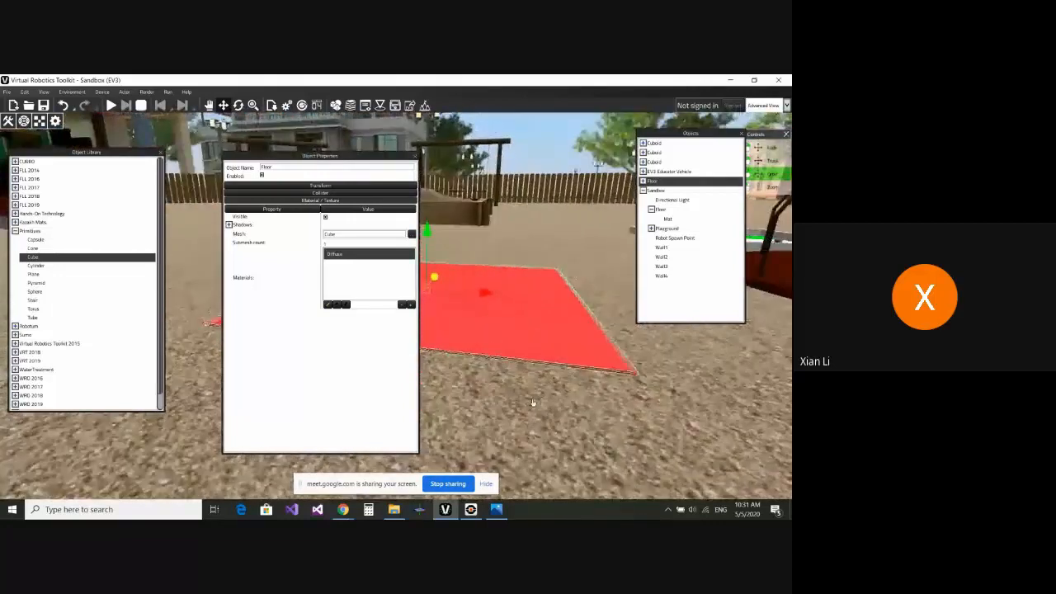
click(34, 292)
drag(34, 284, 515, 329)
scroll(516, 326, down, 5)
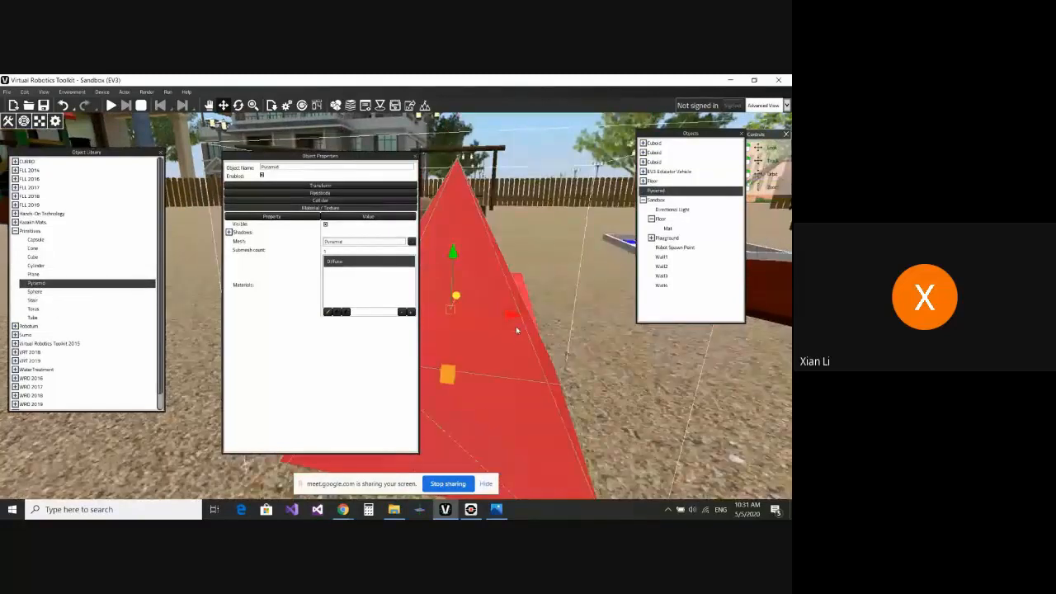
click(62, 106)
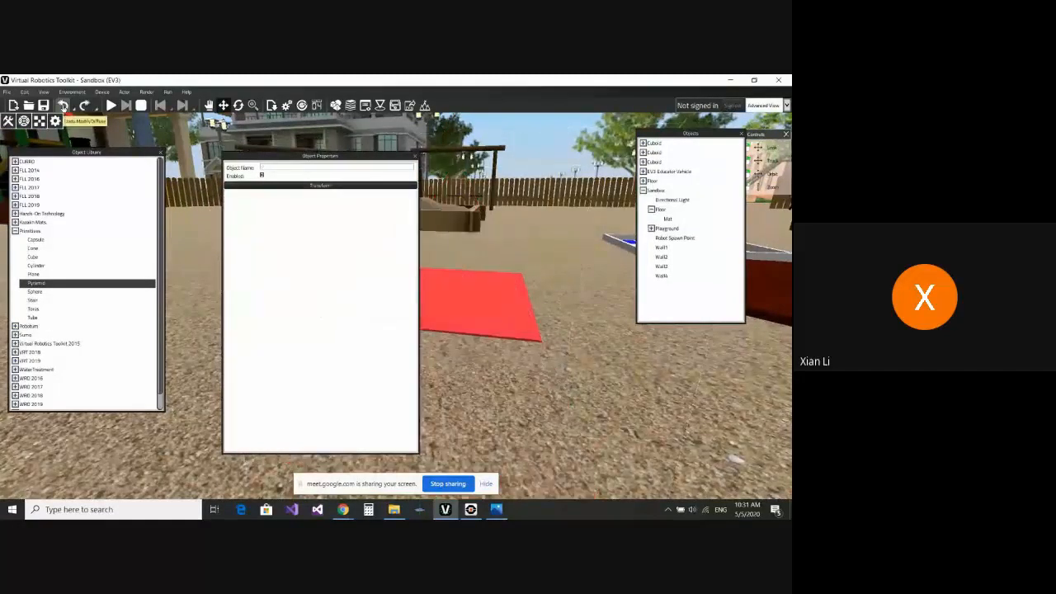
- Move the object properties clear of the red slab and select the standalone Floor with its transform properties expanded
click(320, 188)
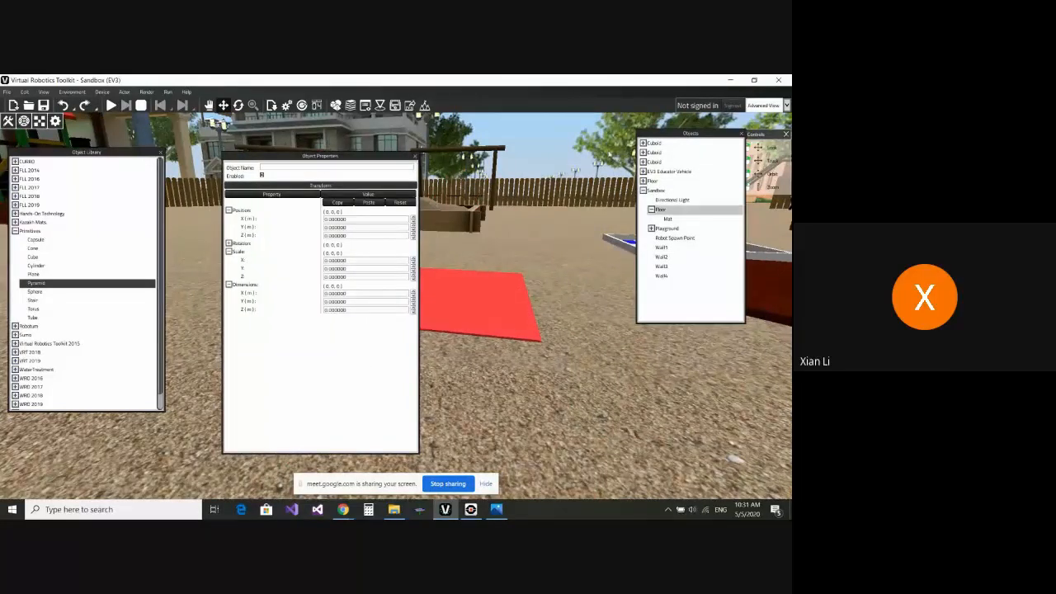
drag(338, 159, 206, 159)
click(655, 181)
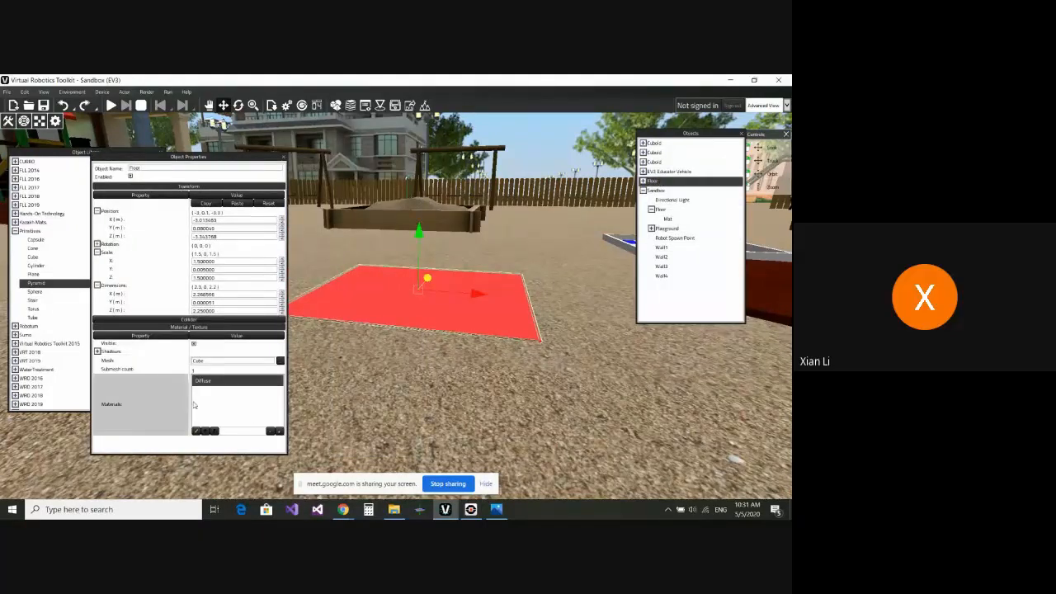
- Change the Floor's Diffuse material colour to white using RGB sliders and apply it
click(196, 432)
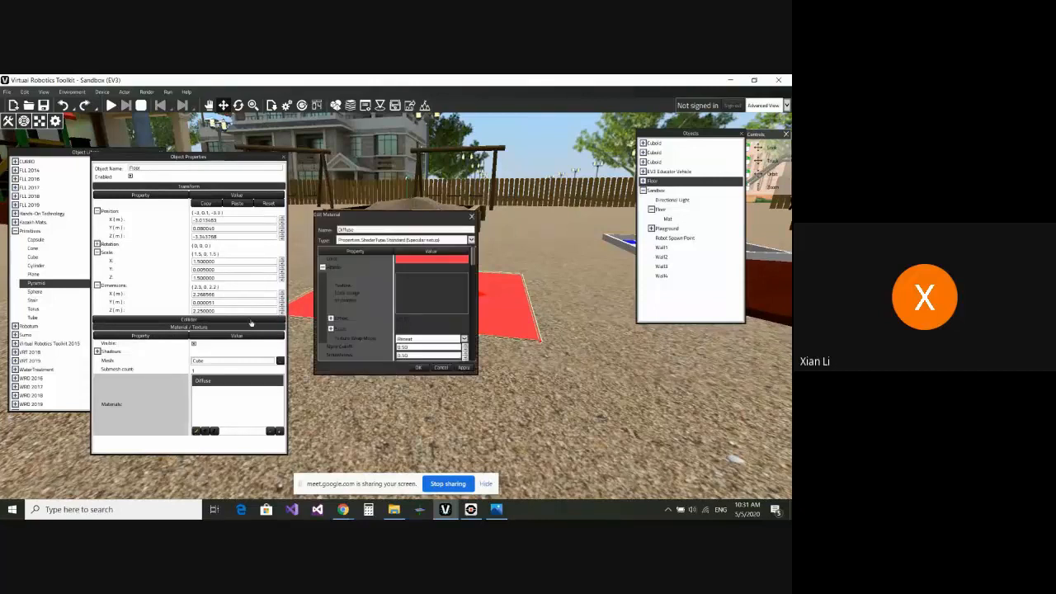
click(429, 259)
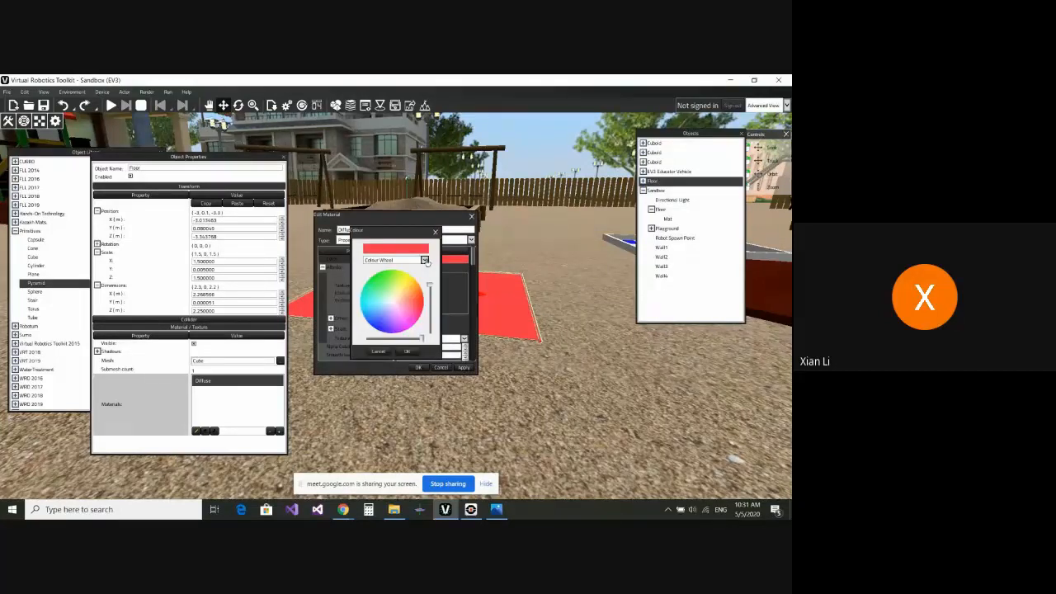
click(424, 260)
click(396, 295)
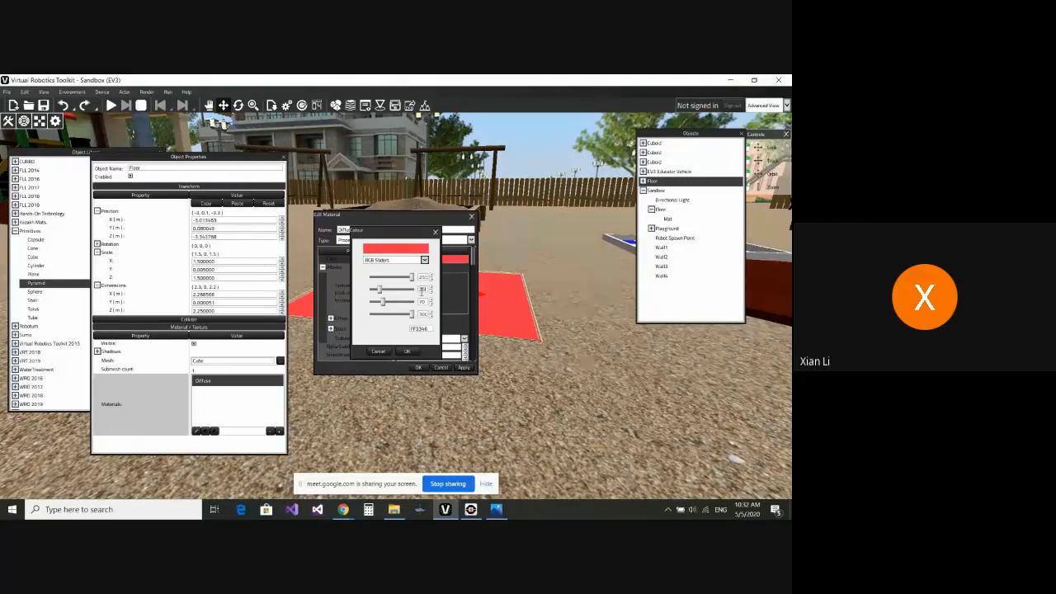
click(425, 305)
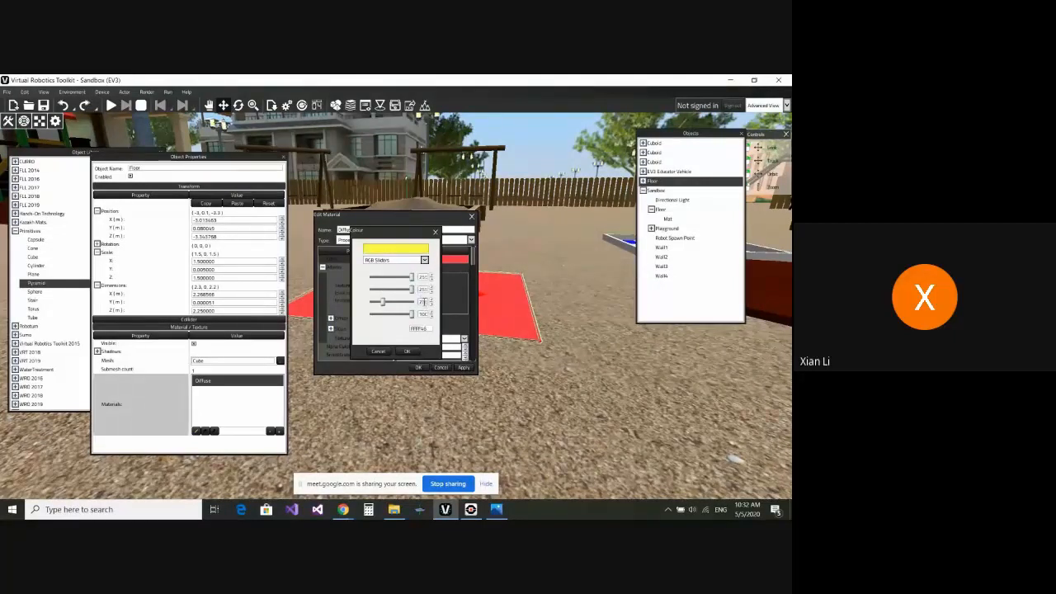
click(410, 350)
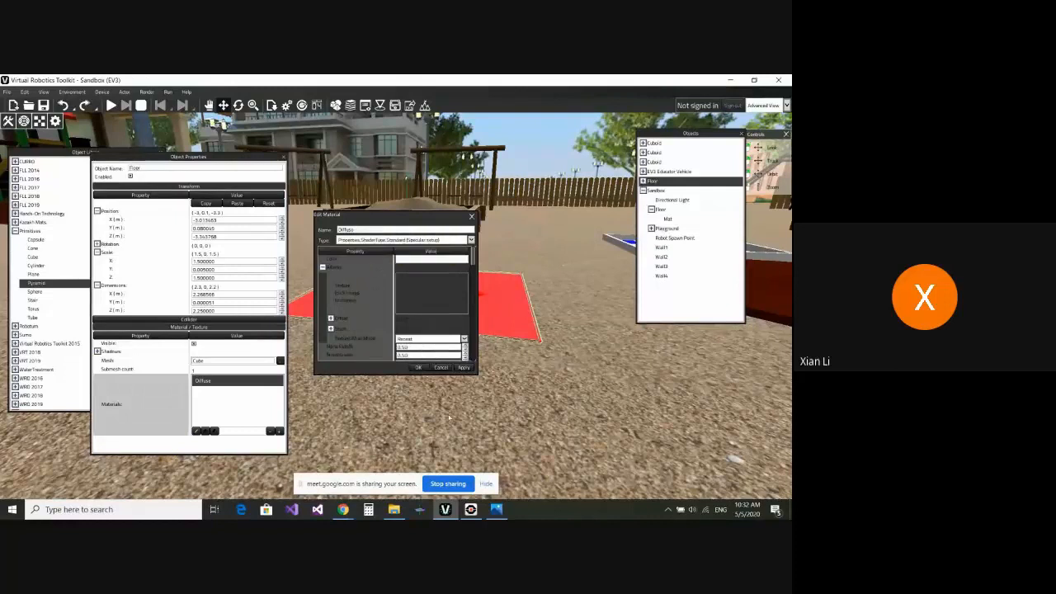
click(465, 368)
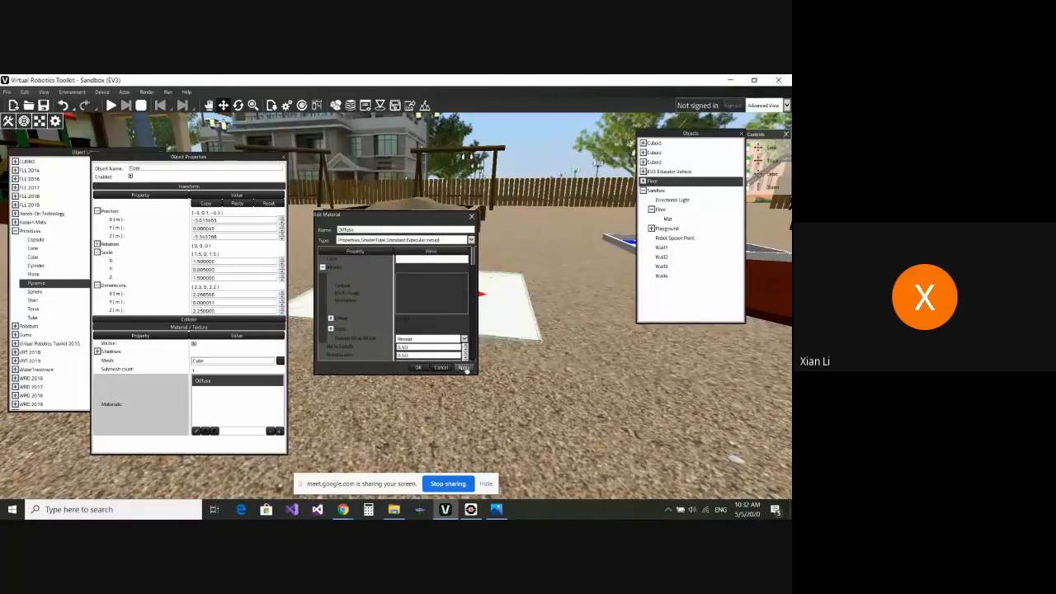
click(420, 368)
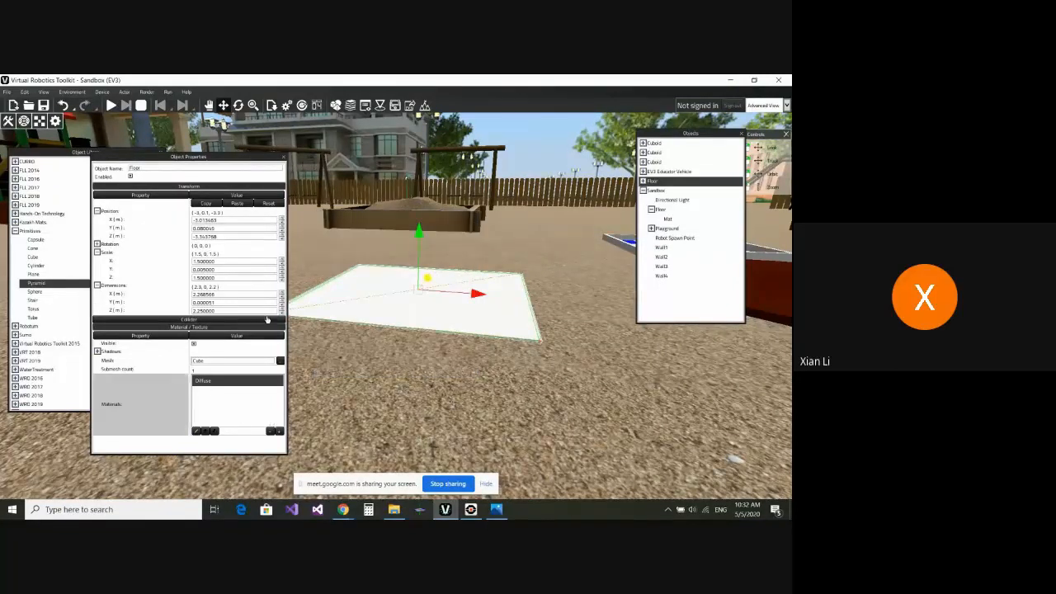
- Replace the Floor's Diffuse material with a new Standard (Specular setup) material named New Material
drag(196, 160, 191, 121)
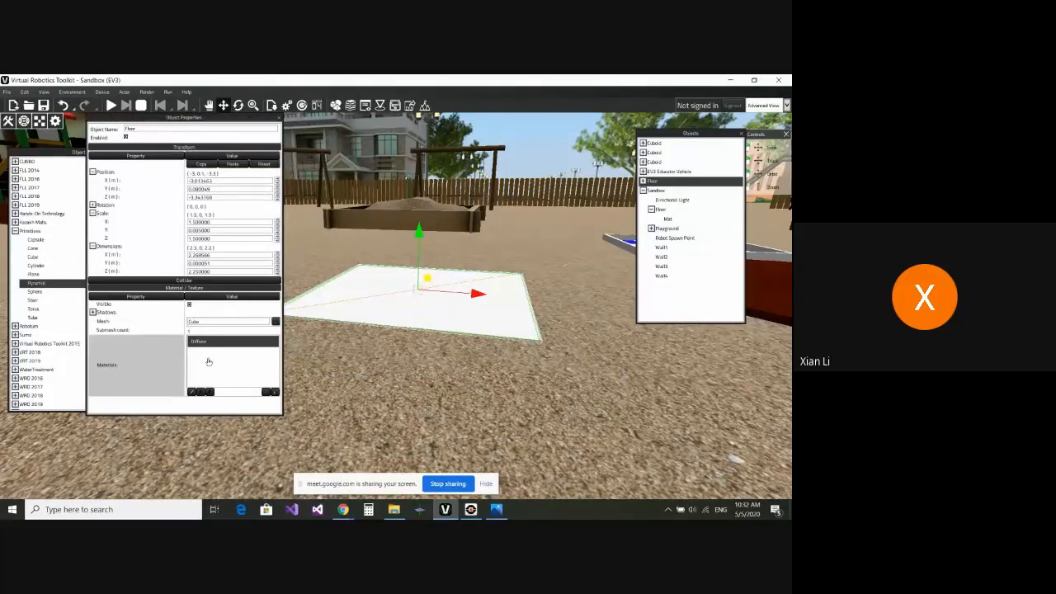
click(268, 393)
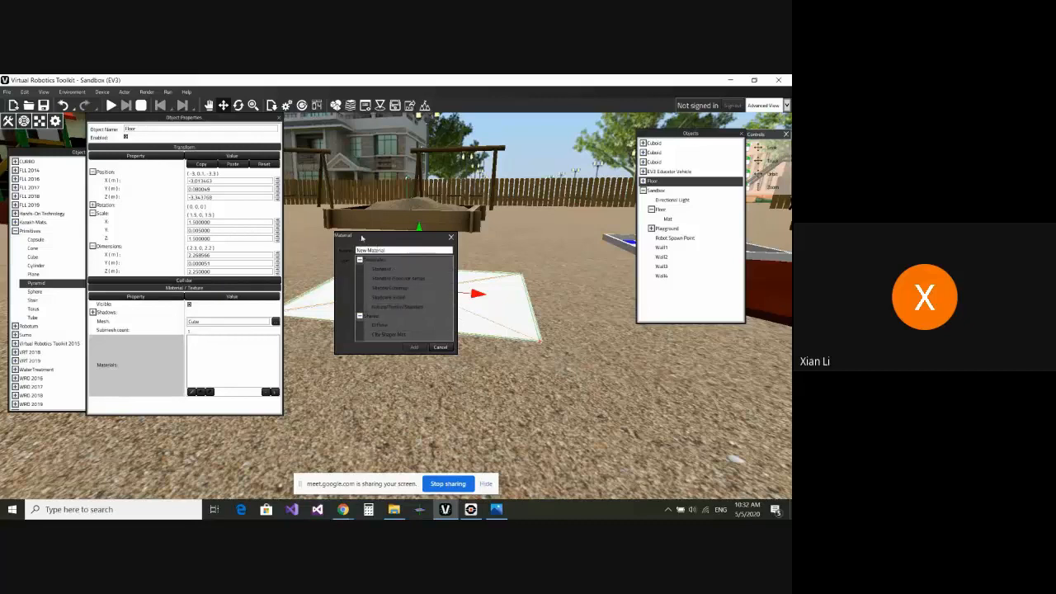
click(387, 279)
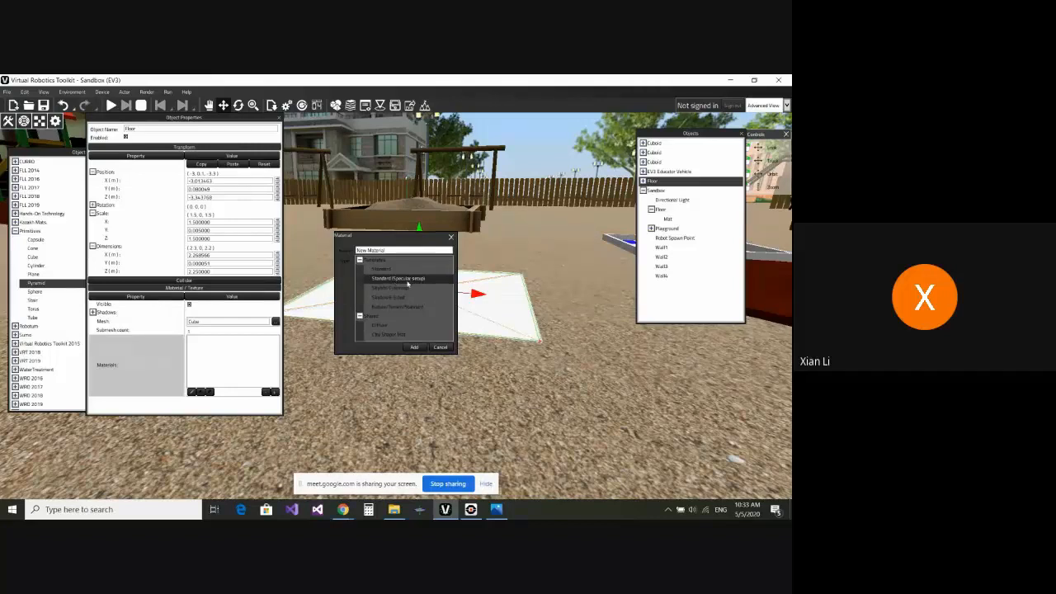
click(414, 348)
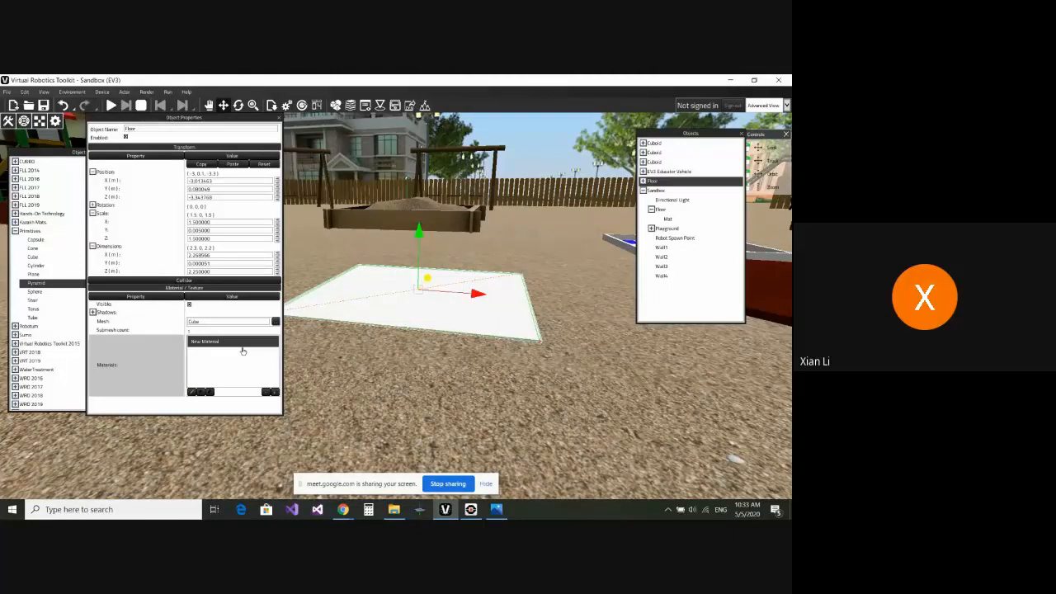
- Edit New Material and select Sandbox Demo.jpg from the project's textures for its albedo
click(192, 392)
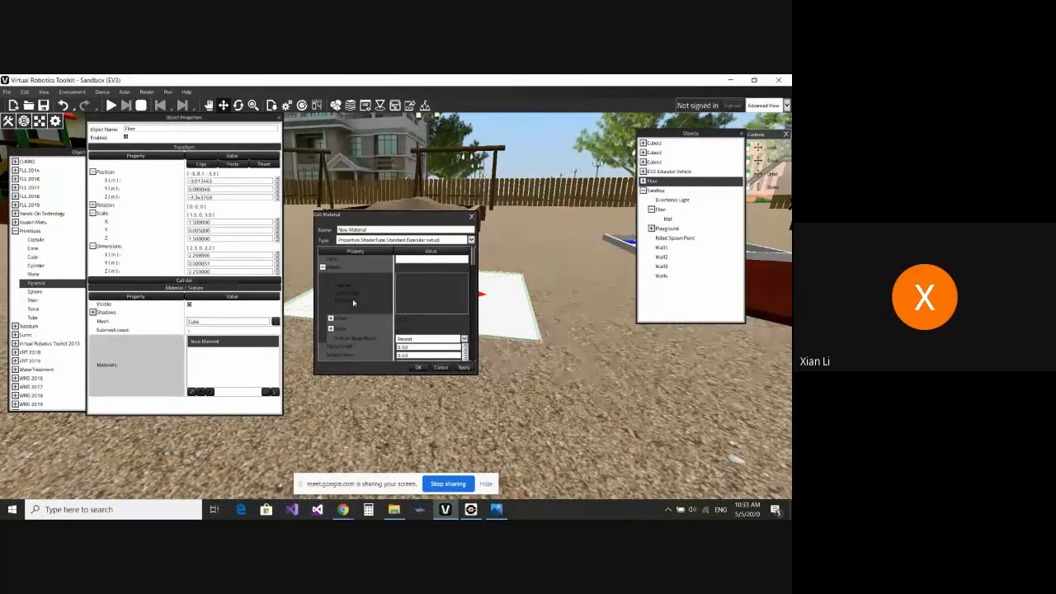
click(429, 292)
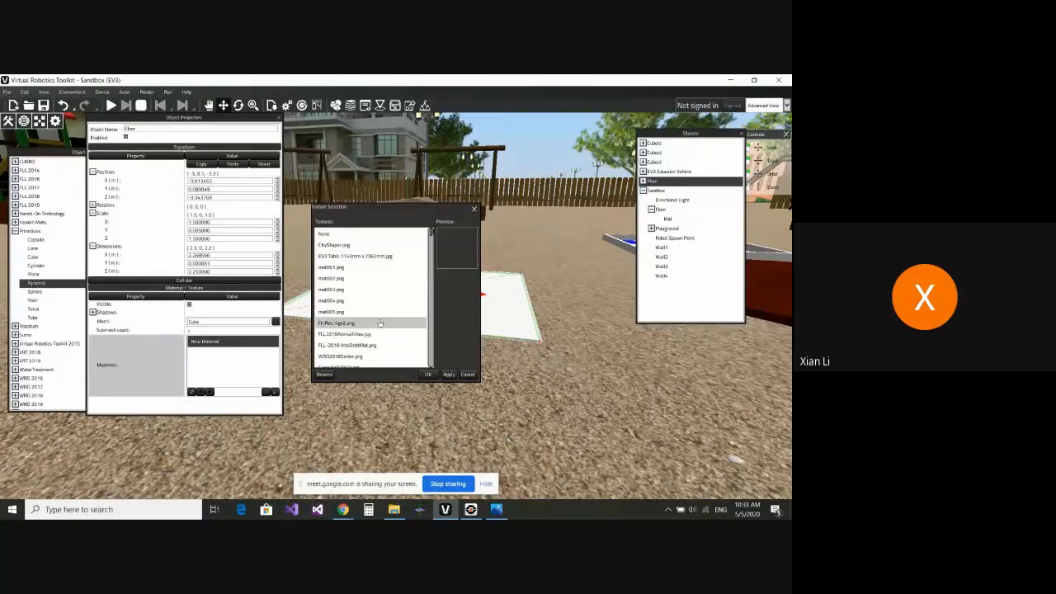
click(326, 376)
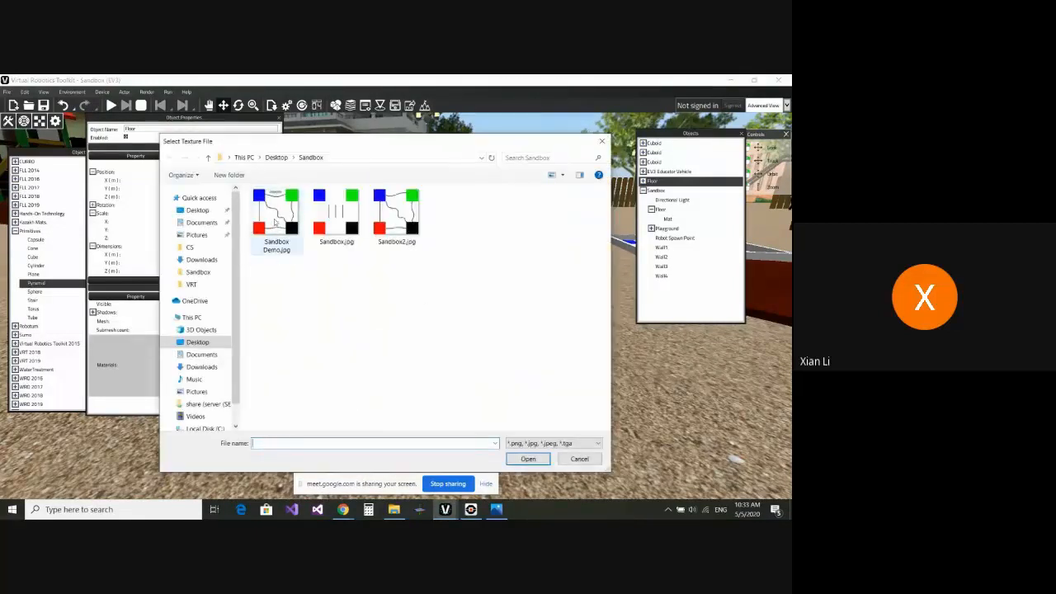
click(601, 141)
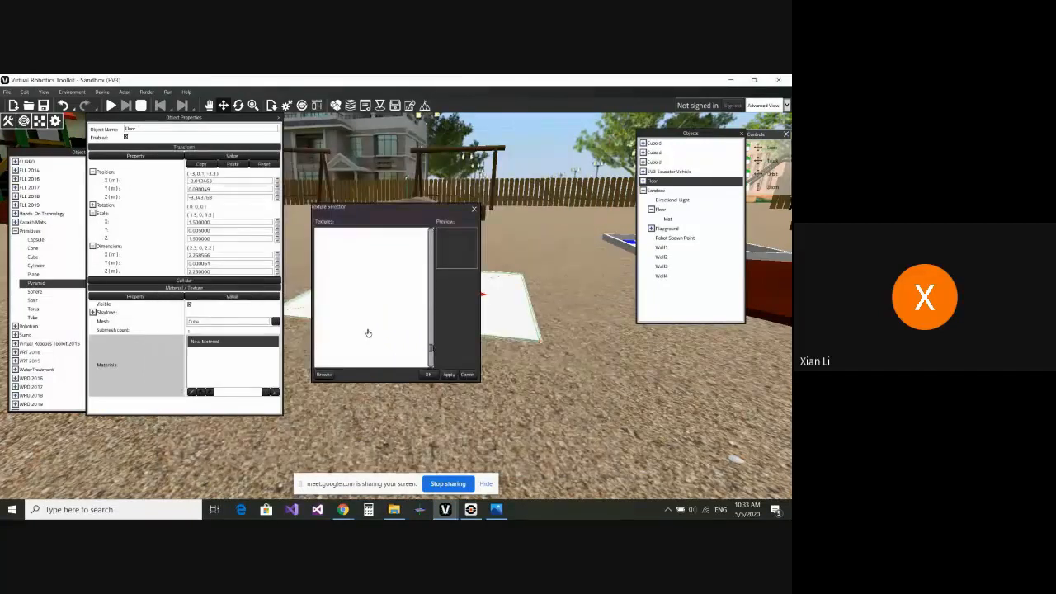
click(353, 364)
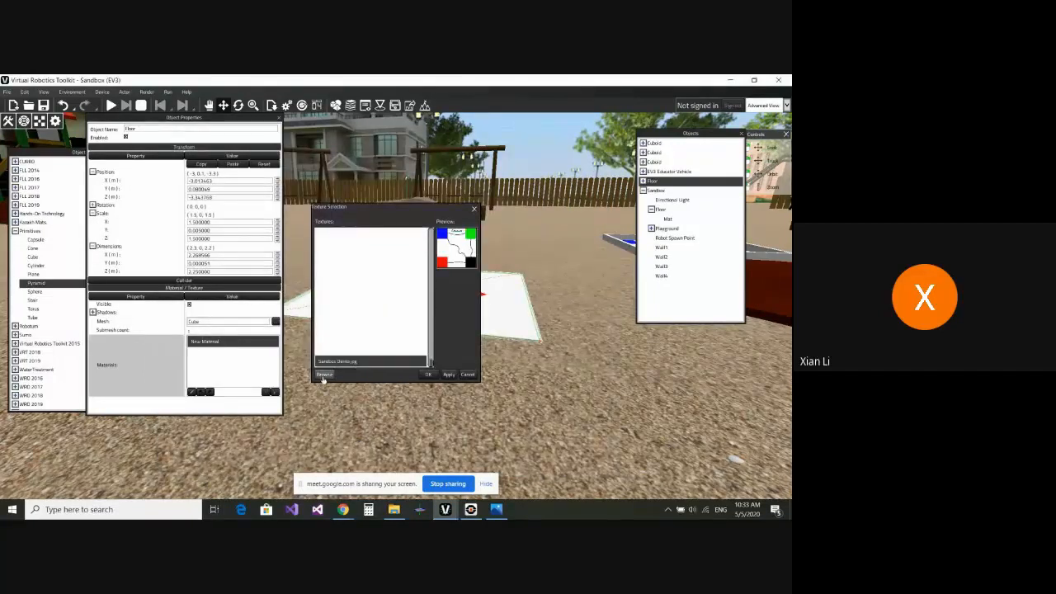
- Try to import Sandbox Demo.jpg from the Desktop's Sandbox folder, and assign the project's existing copy as New Material's albedo texture
click(276, 219)
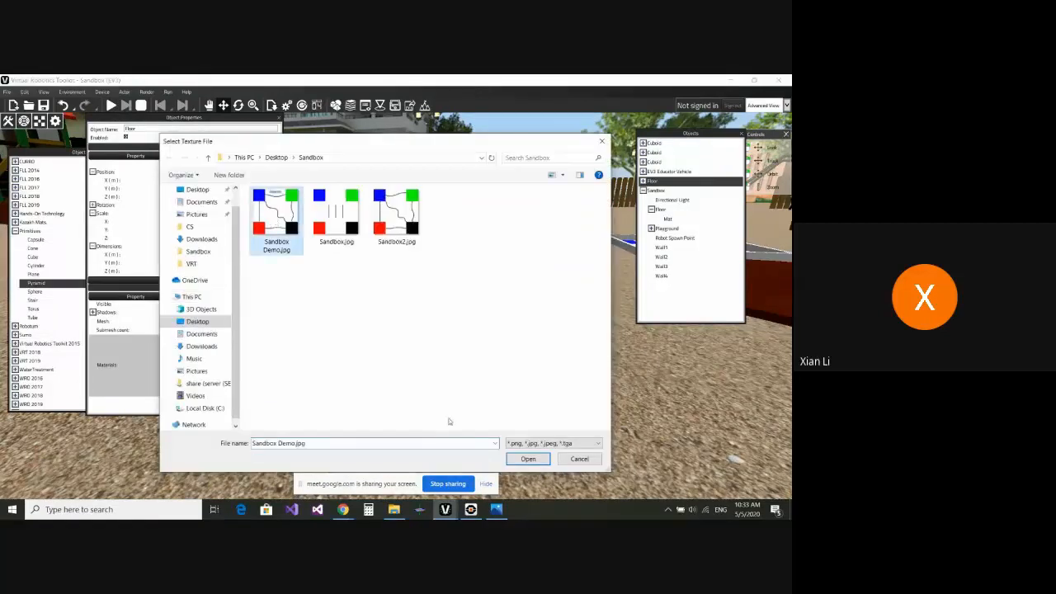
click(528, 459)
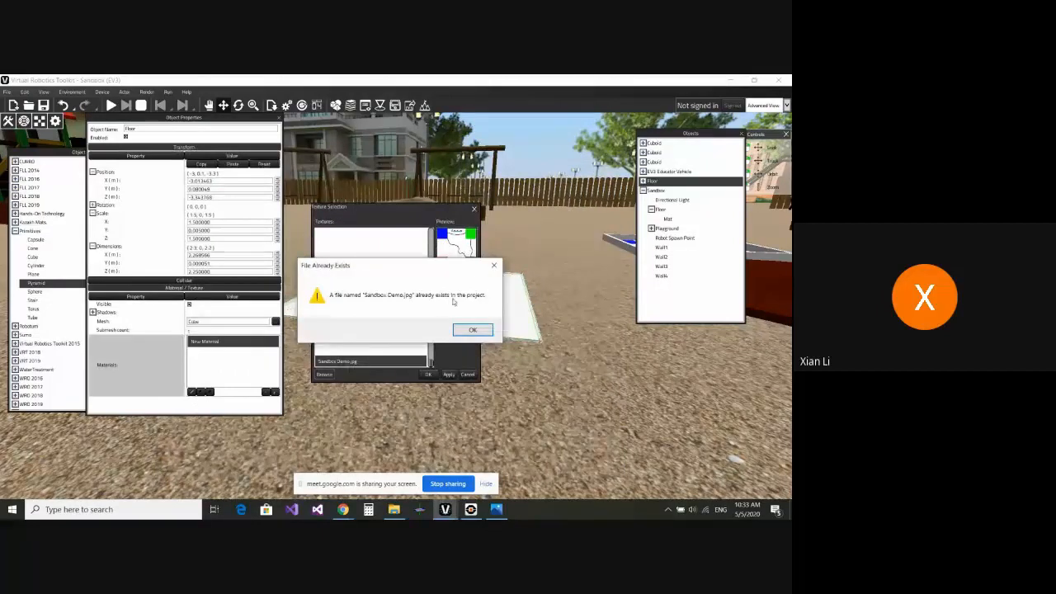
click(475, 329)
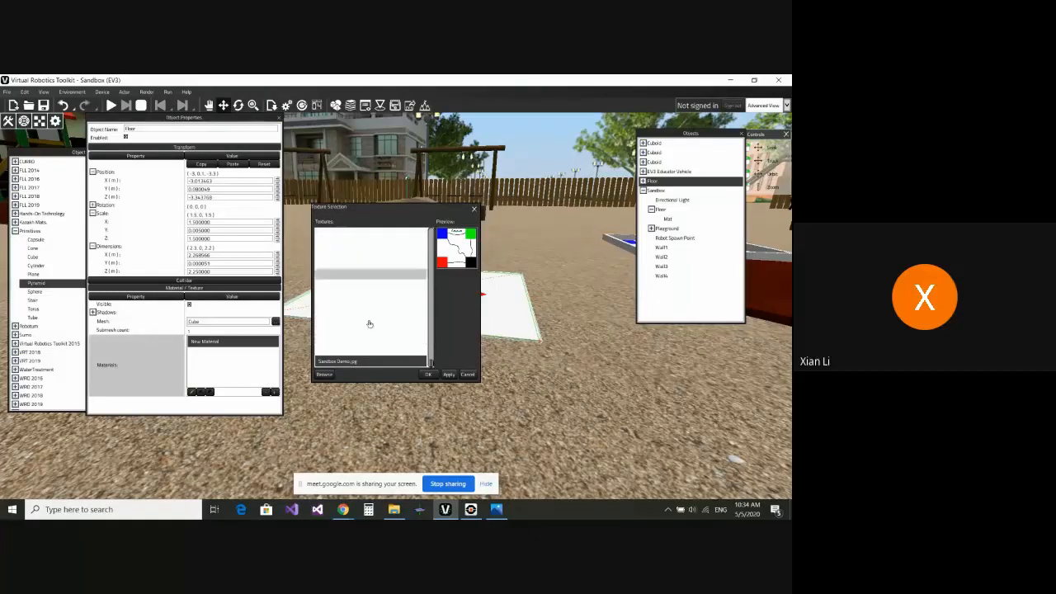
click(428, 375)
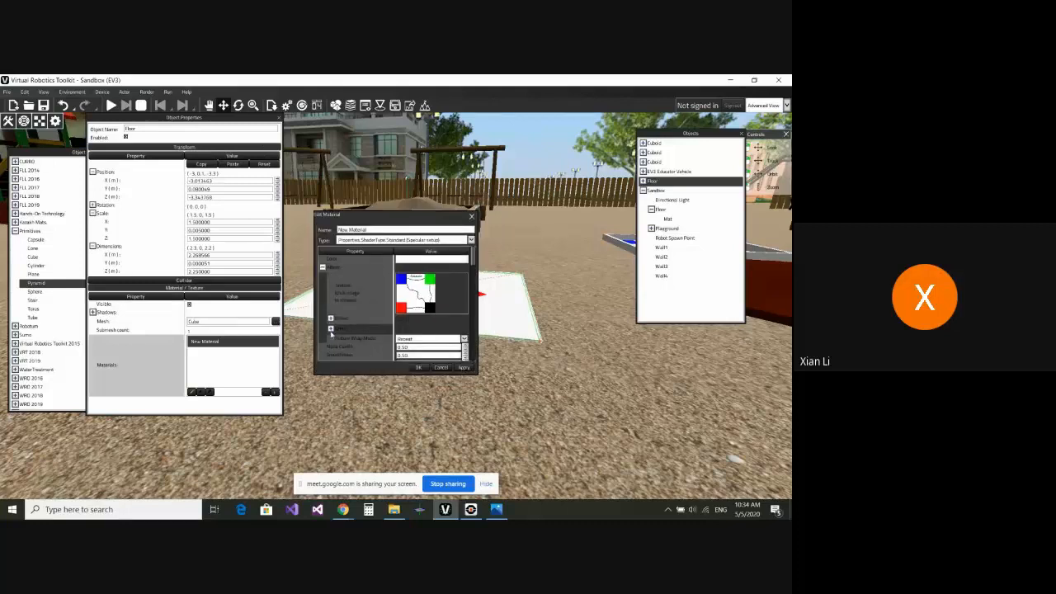
- Set the albedo texture's Y scale to -1 and apply New Material to the Floor
click(330, 329)
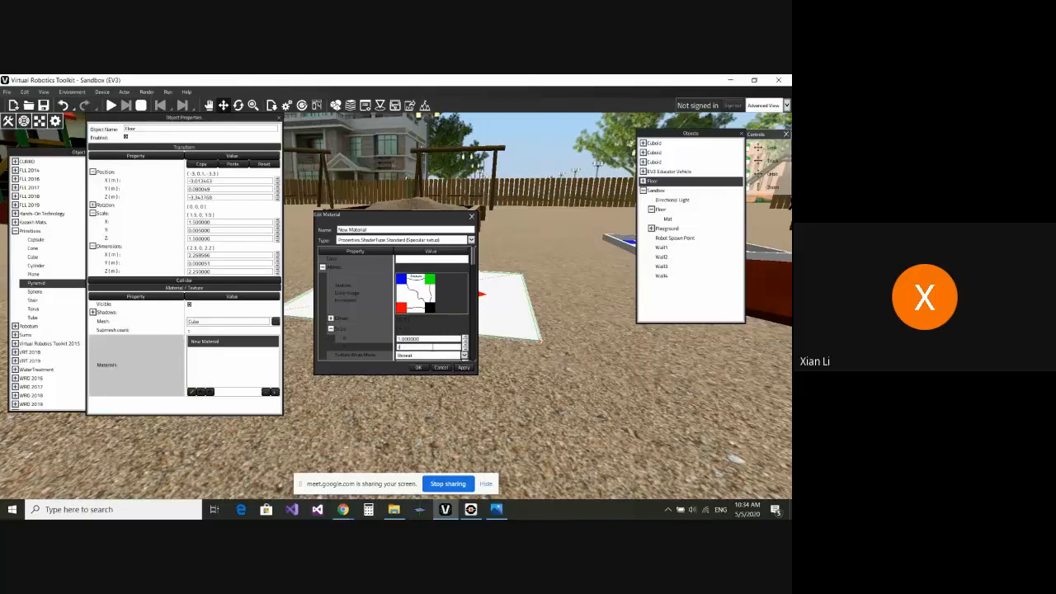
click(464, 367)
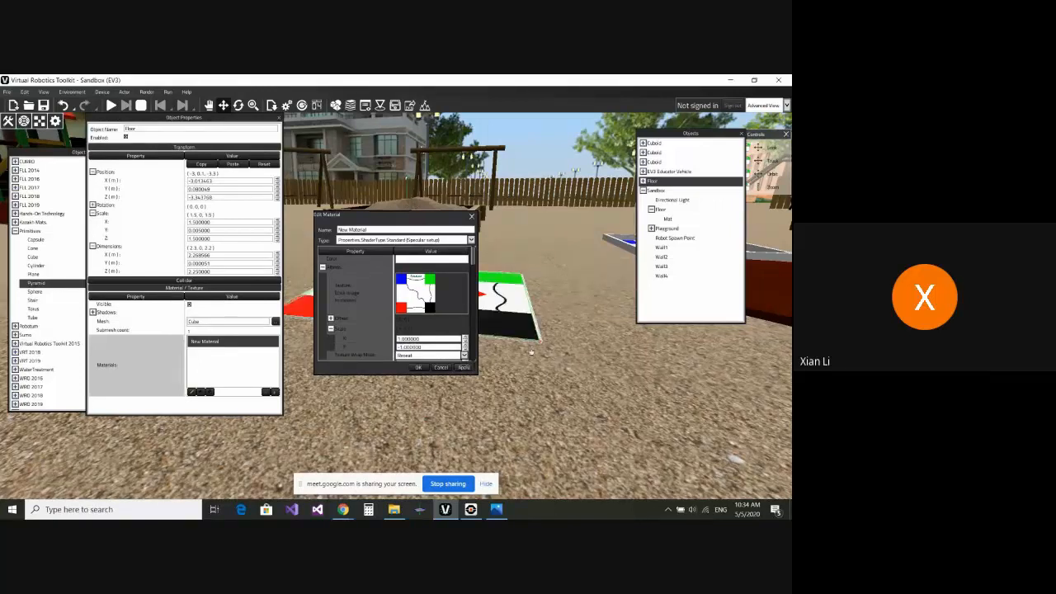
click(419, 368)
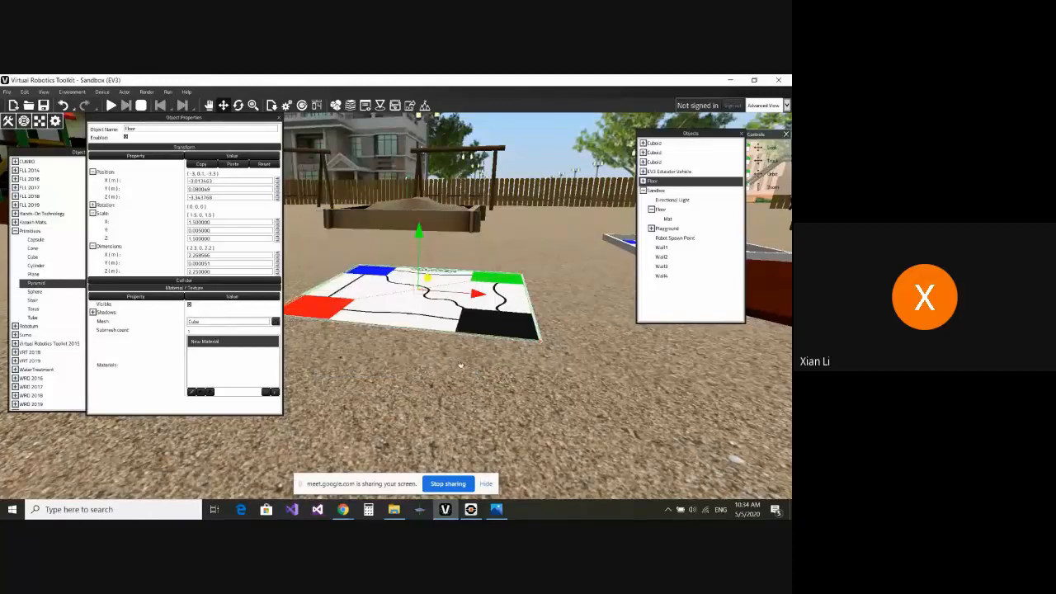
- Examine the textured Floor slab from above alongside the existing sandbox mat
alt+drag(474, 319, 482, 351)
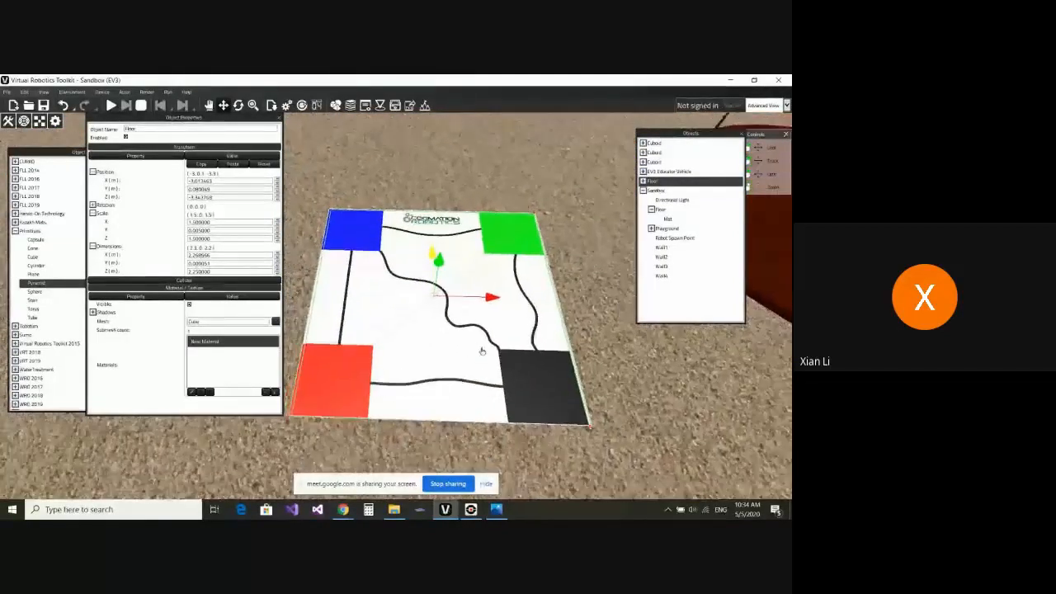
scroll(484, 369, down, 2)
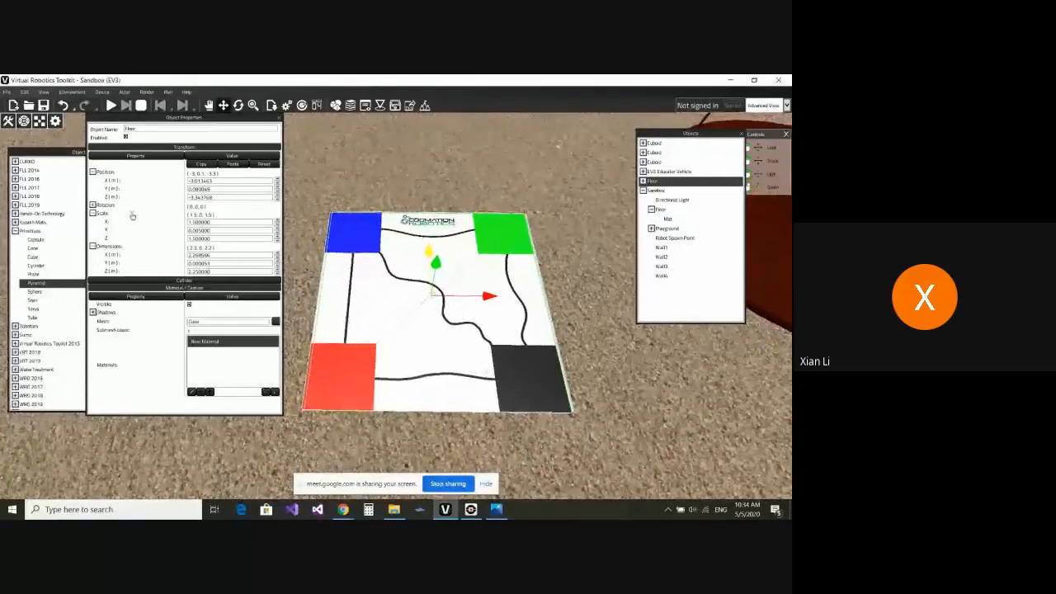
mouse_move(174, 118)
mouse_down()
mouse_move(197, 120)
mouse_move(178, 122)
mouse_up()
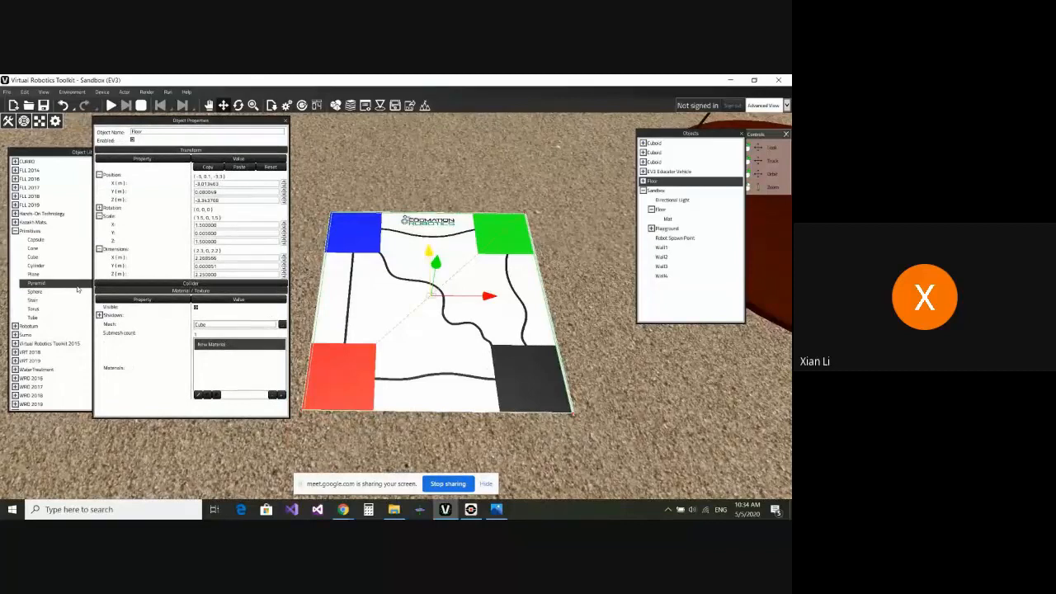
click(78, 285)
scroll(501, 290, down, 5)
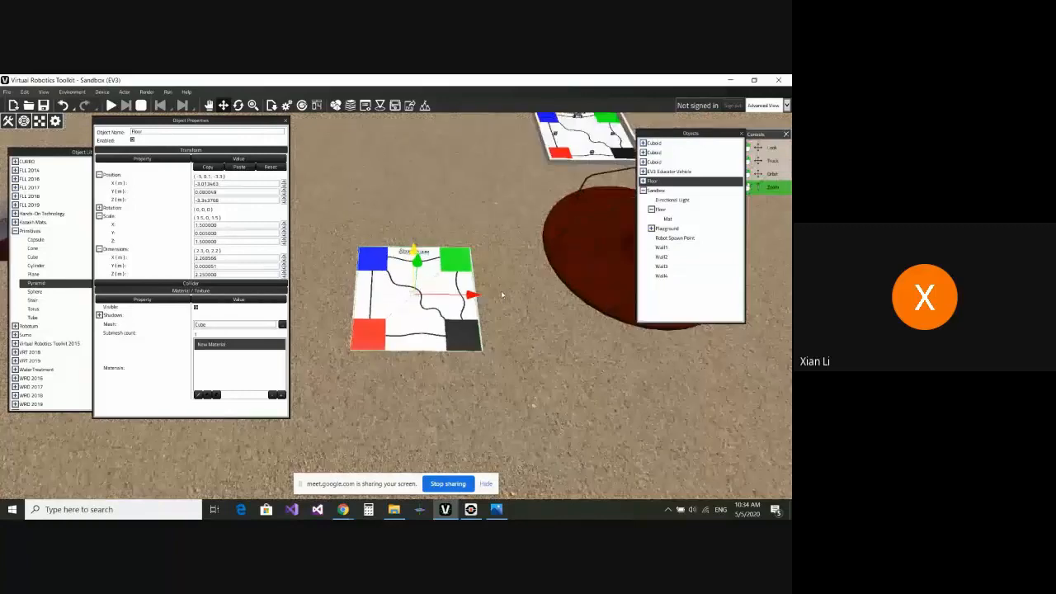
scroll(500, 291, down, 1)
- Examine the Sandbox group's existing walls, Wall1 to Wall4, by selecting each one in turn
click(662, 256)
click(662, 266)
click(665, 277)
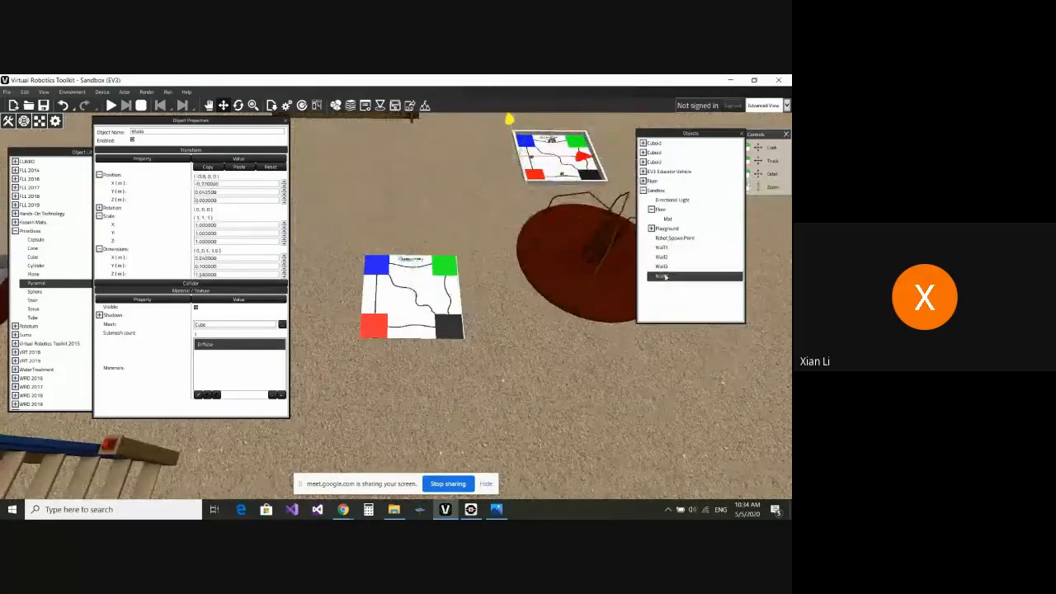
click(662, 247)
click(662, 256)
click(662, 266)
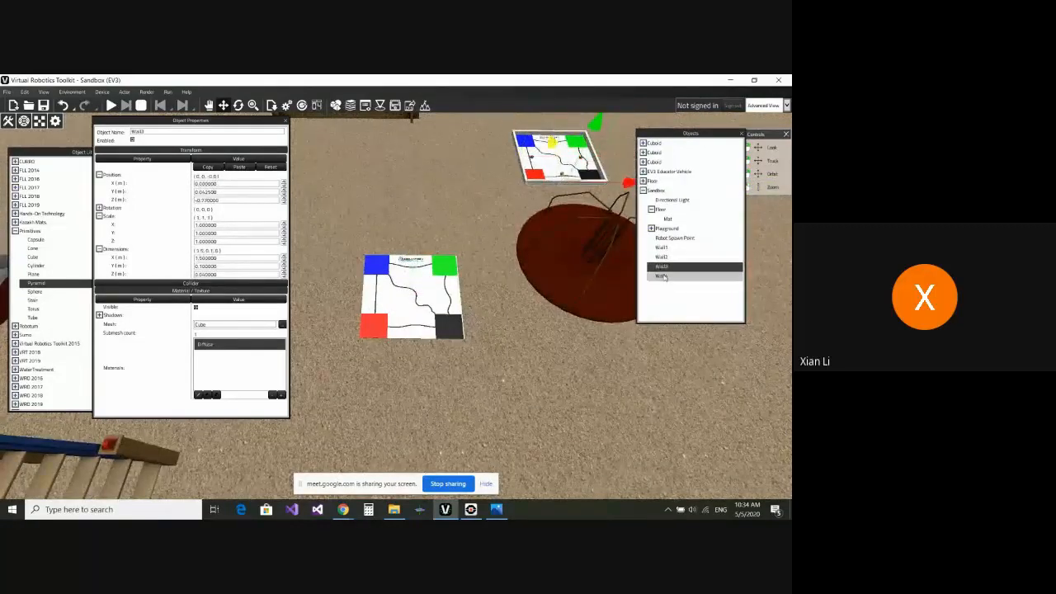
click(664, 277)
click(662, 248)
click(662, 257)
click(662, 267)
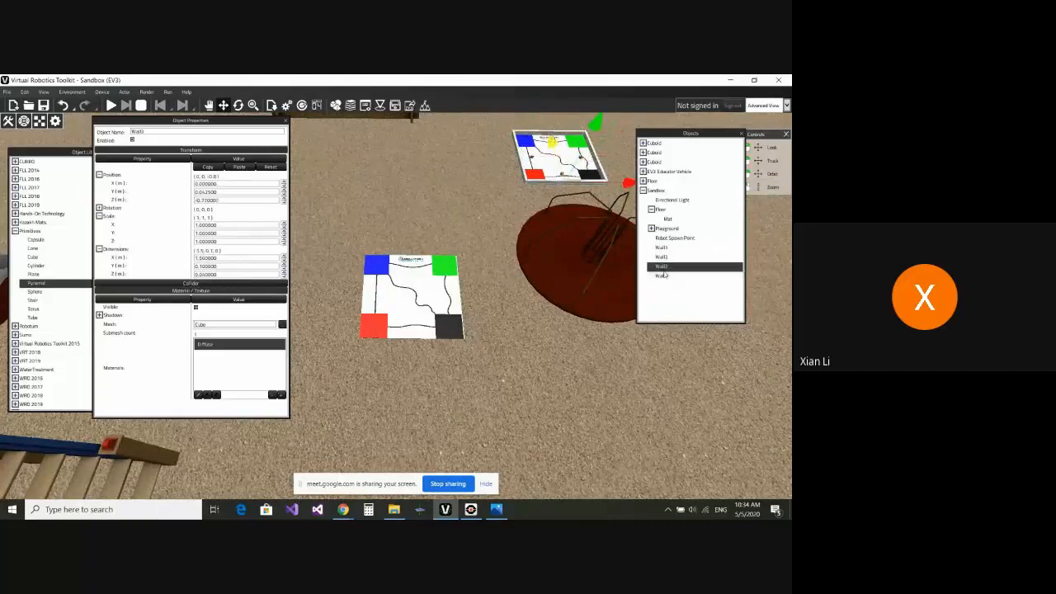
click(664, 277)
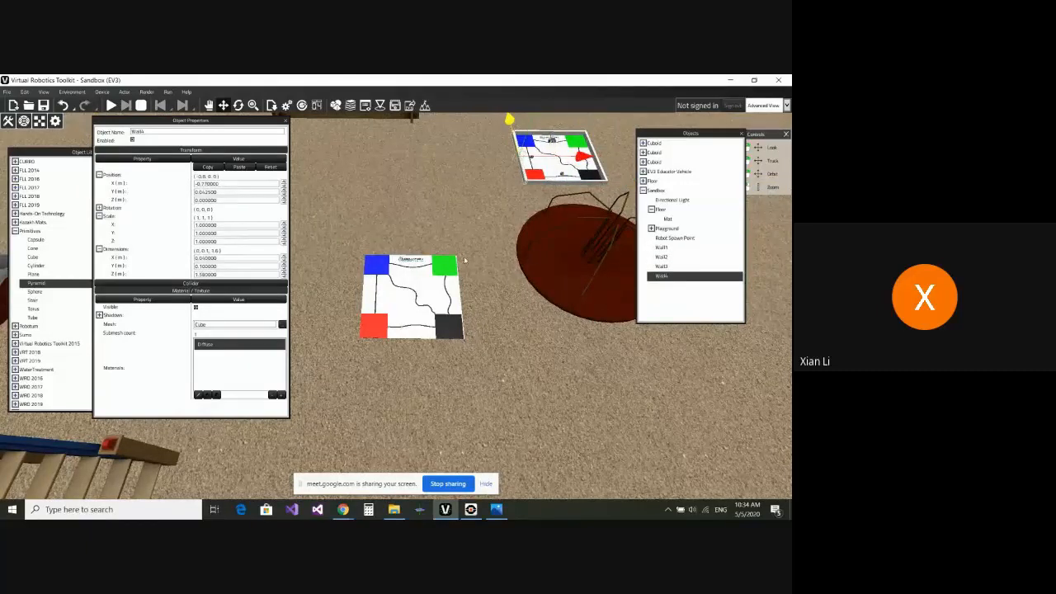
- Move the EV3 Educator Vehicle off the walled mat onto the open ground beside it, at about -1.6 m in X
scroll(465, 260, up, 2)
middle_drag(483, 223, 453, 275)
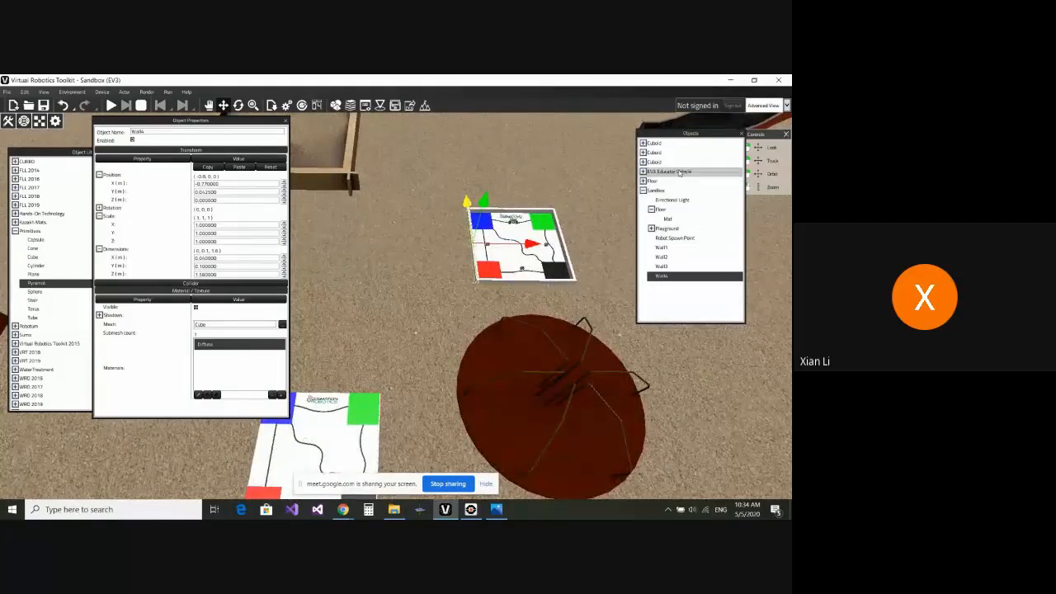
click(673, 171)
scroll(491, 250, up, 3)
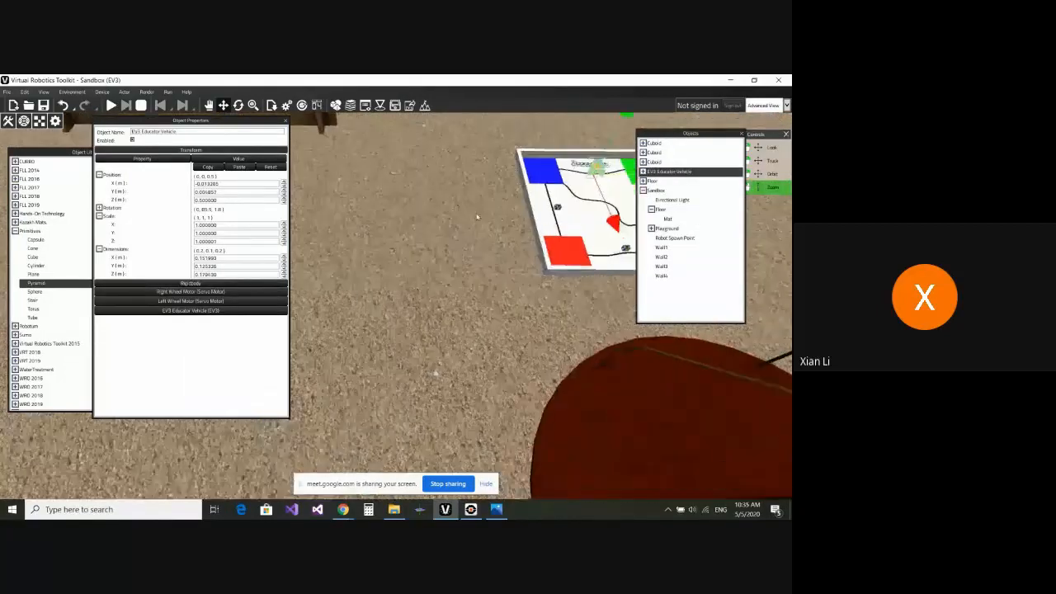
middle_drag(491, 250, 445, 313)
right_drag(445, 313, 425, 267)
scroll(425, 267, down, 2)
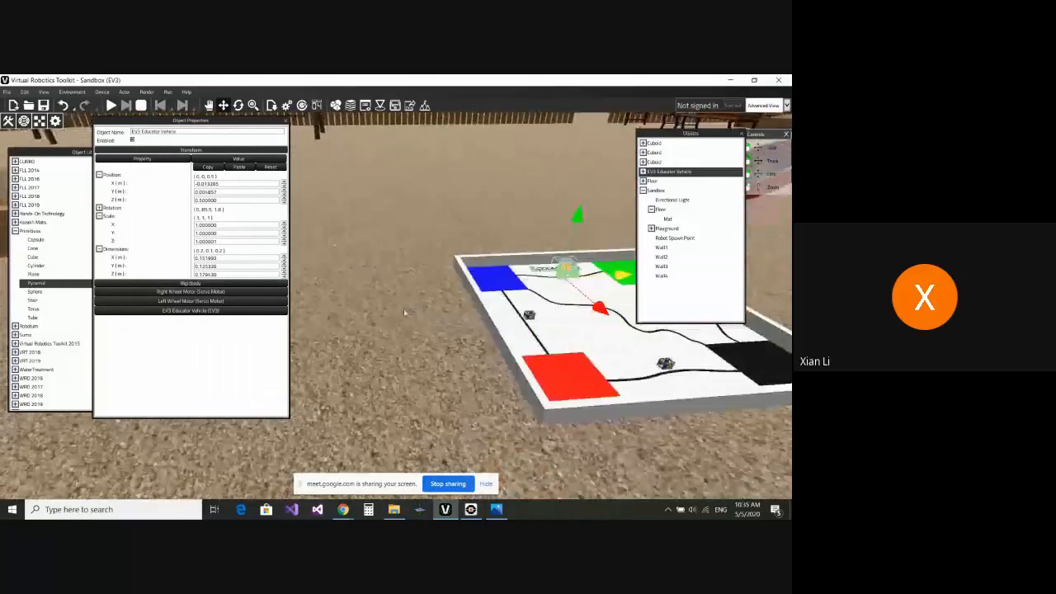
drag(582, 279, 437, 283)
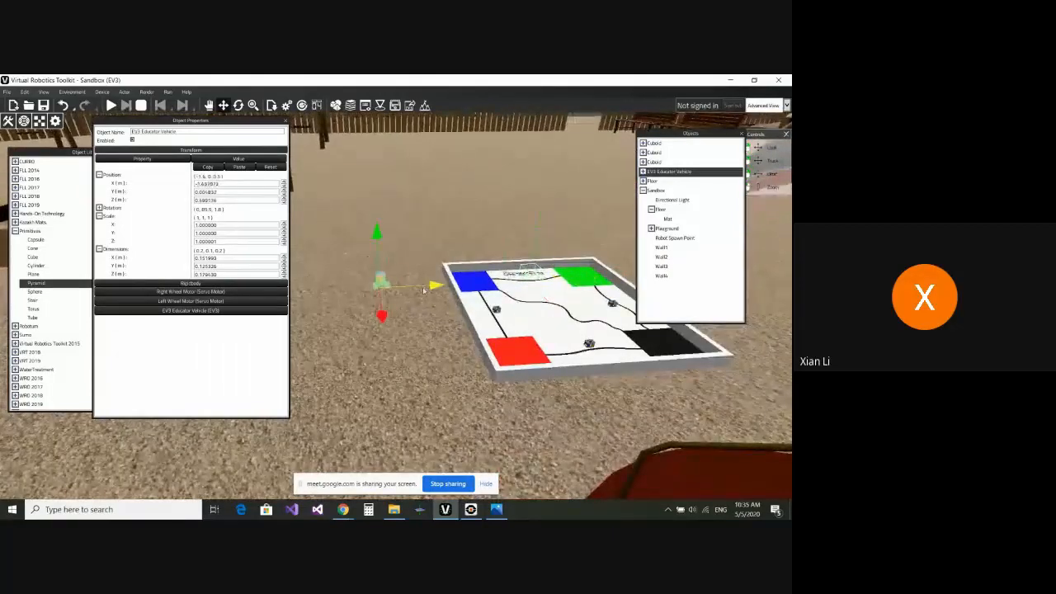
- Run the simulation to test the EV3 Educator Vehicle on the playground ground, and stop it
scroll(408, 322, up, 1)
scroll(408, 321, up, 4)
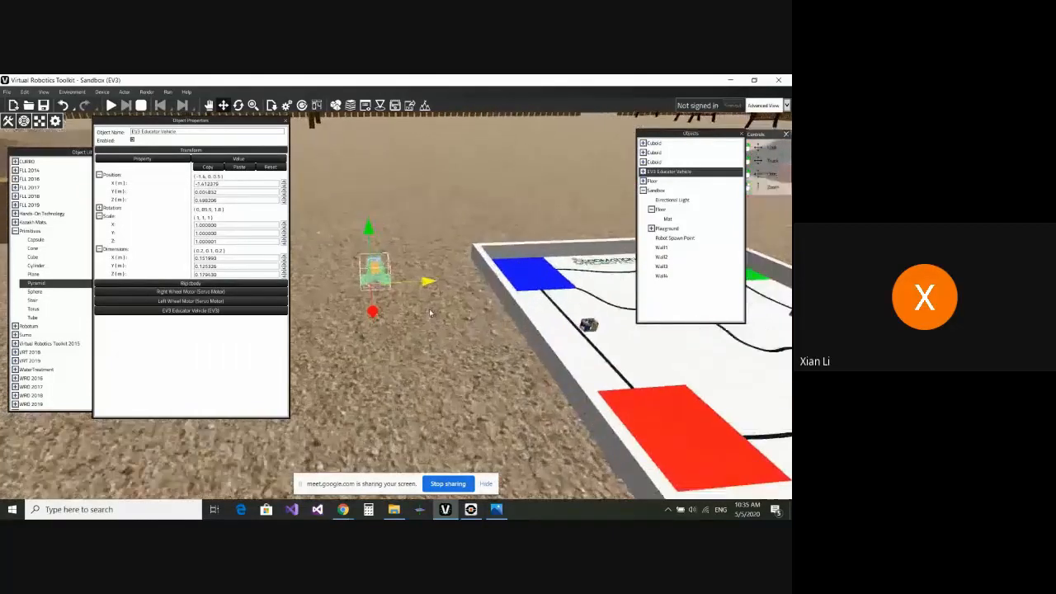
click(110, 105)
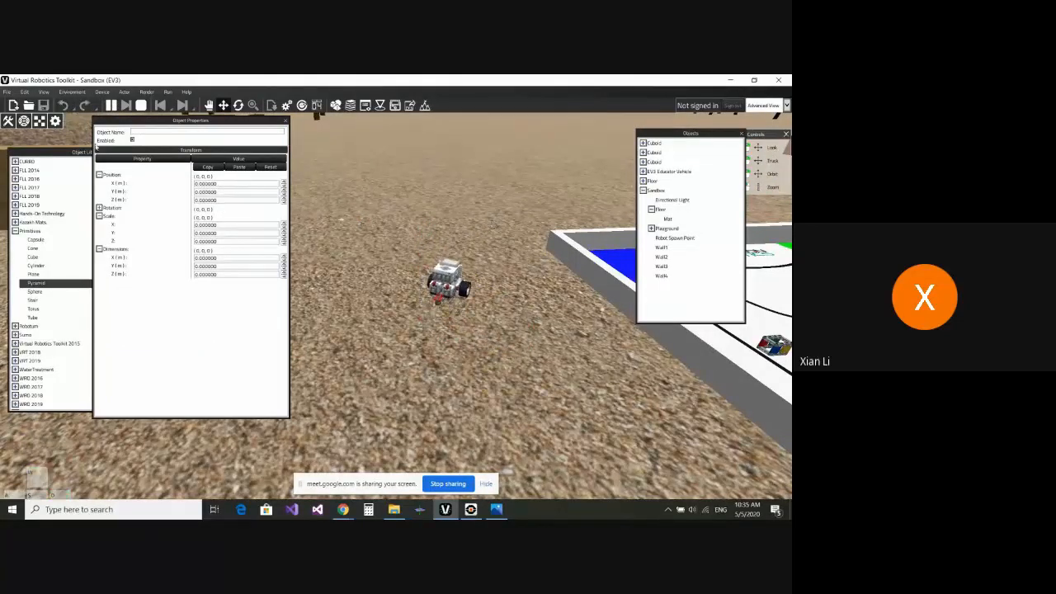
click(141, 106)
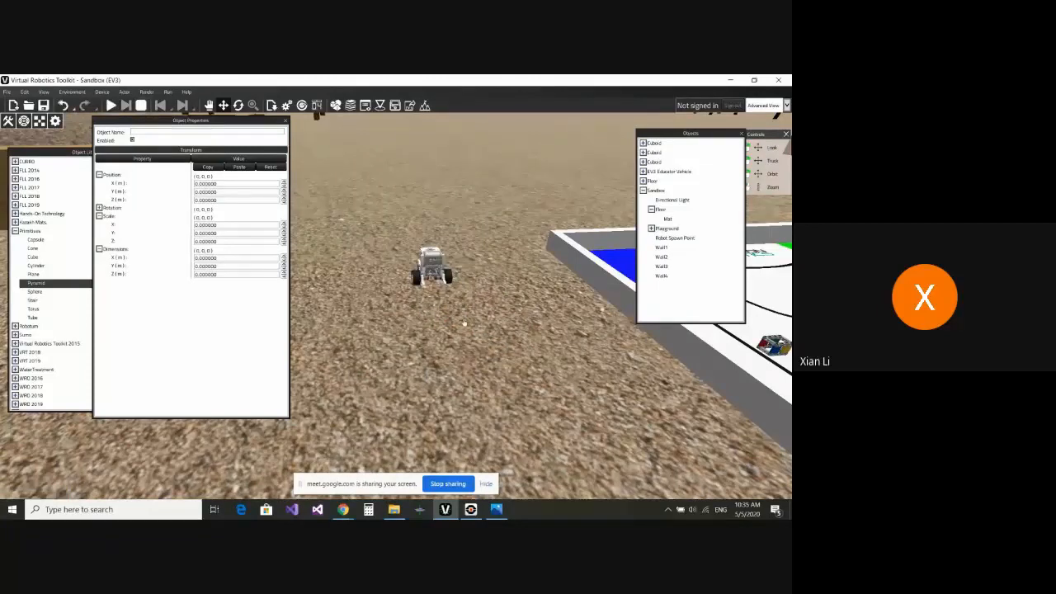
- Disable the Playground object in the Sandbox group
click(679, 229)
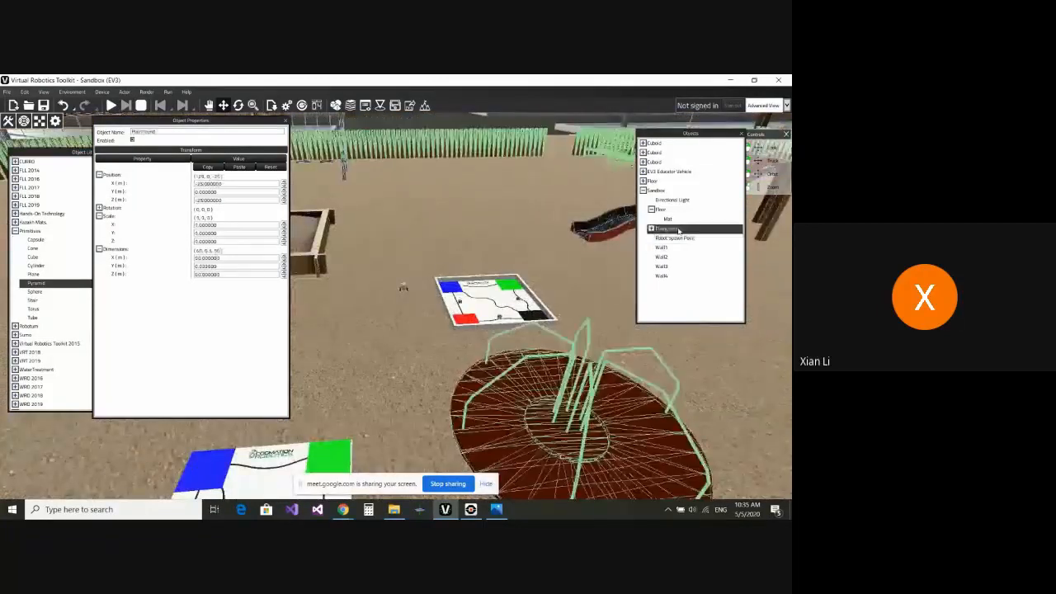
right_click(678, 231)
click(693, 256)
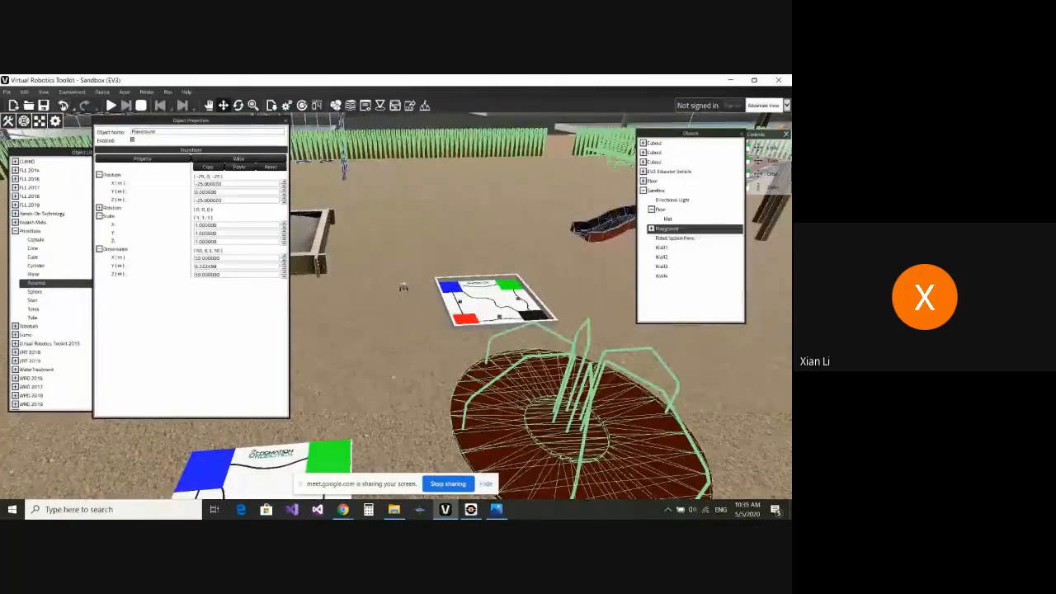
right_click(660, 229)
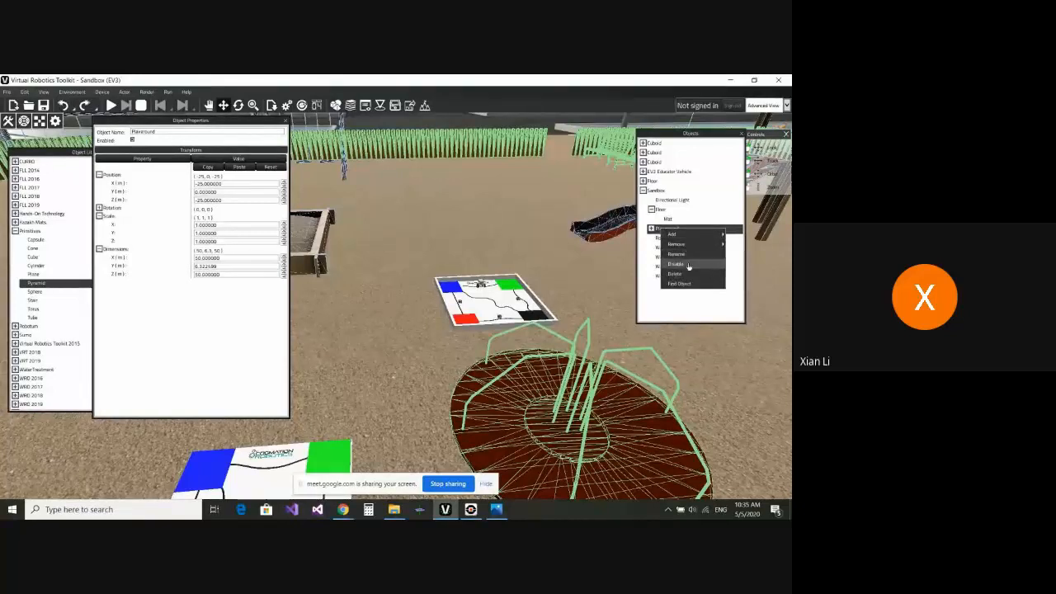
click(688, 262)
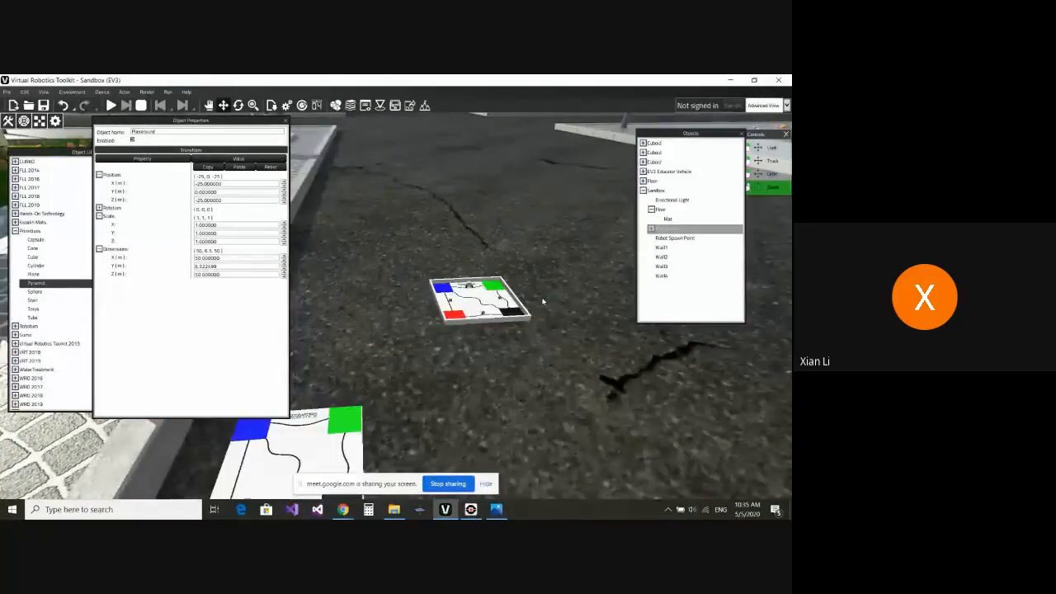
- Examine the walled sandbox mat and the EV3 Educator Vehicle standing on it with the Playground disabled
click(661, 191)
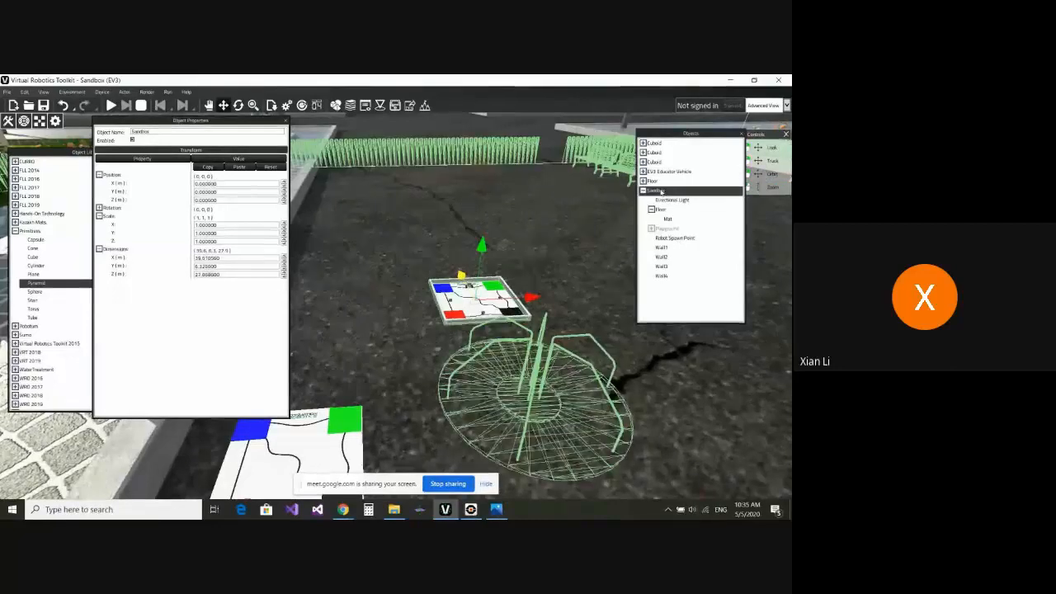
click(669, 172)
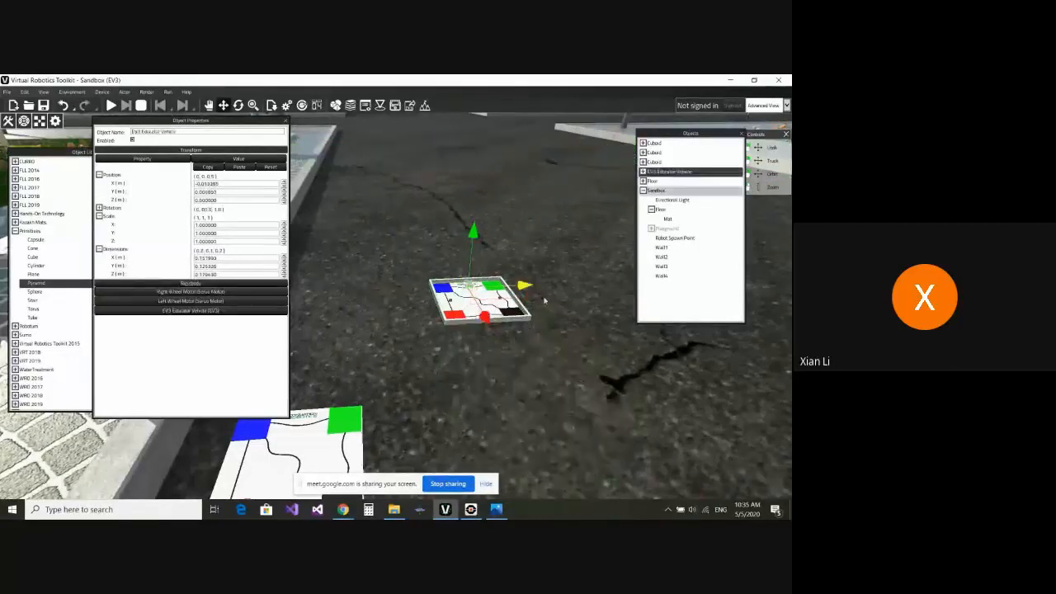
scroll(543, 301, up, 3)
scroll(505, 332, up, 5)
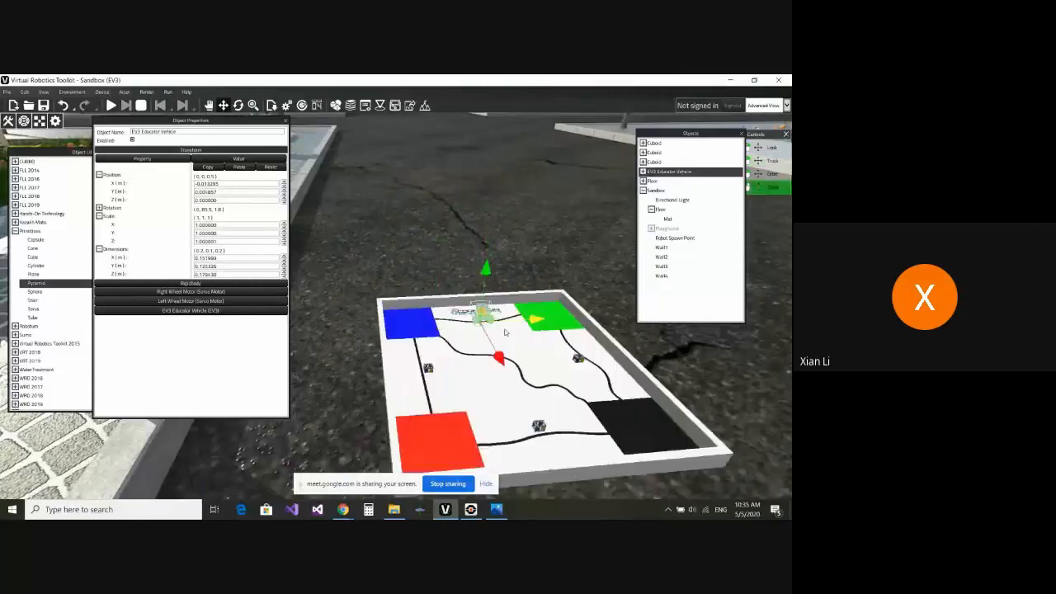
middle_drag(502, 331, 439, 268)
scroll(493, 287, down, 2)
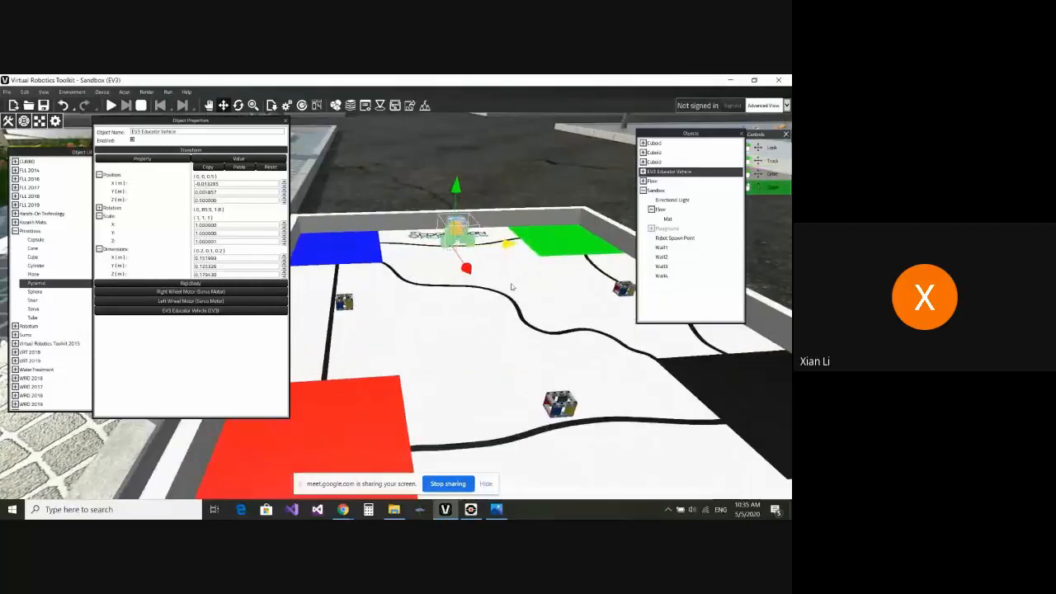
scroll(479, 255, down, 3)
scroll(479, 257, down, 3)
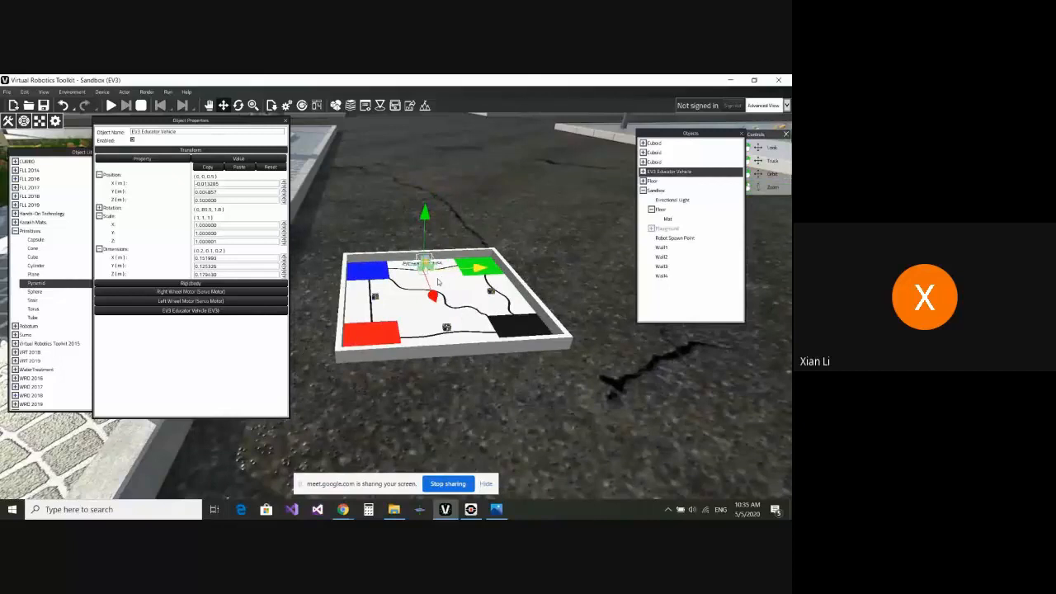
scroll(438, 283, down, 2)
scroll(408, 281, up, 3)
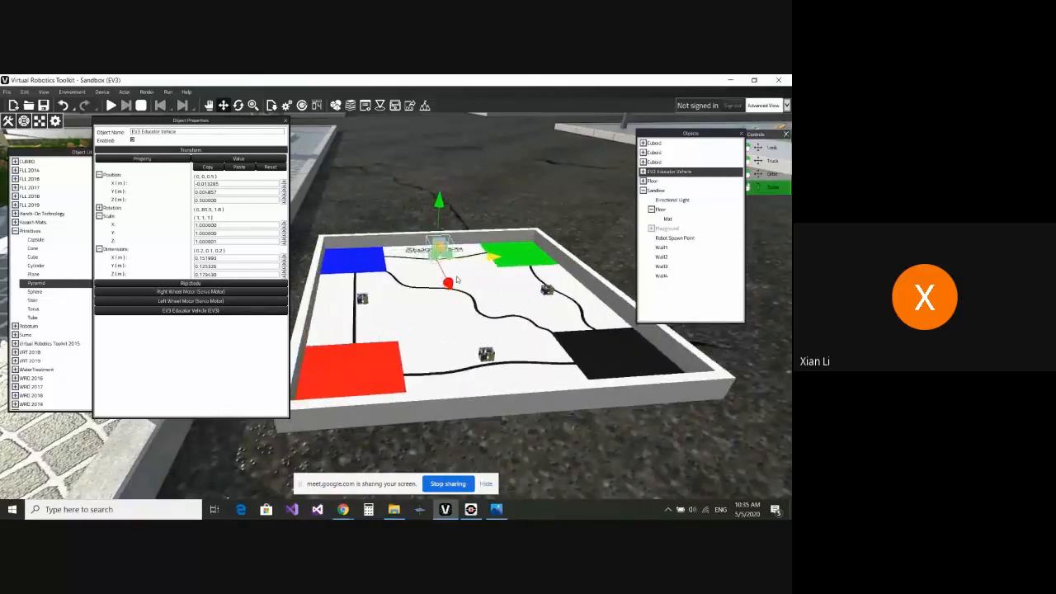
scroll(408, 280, down, 3)
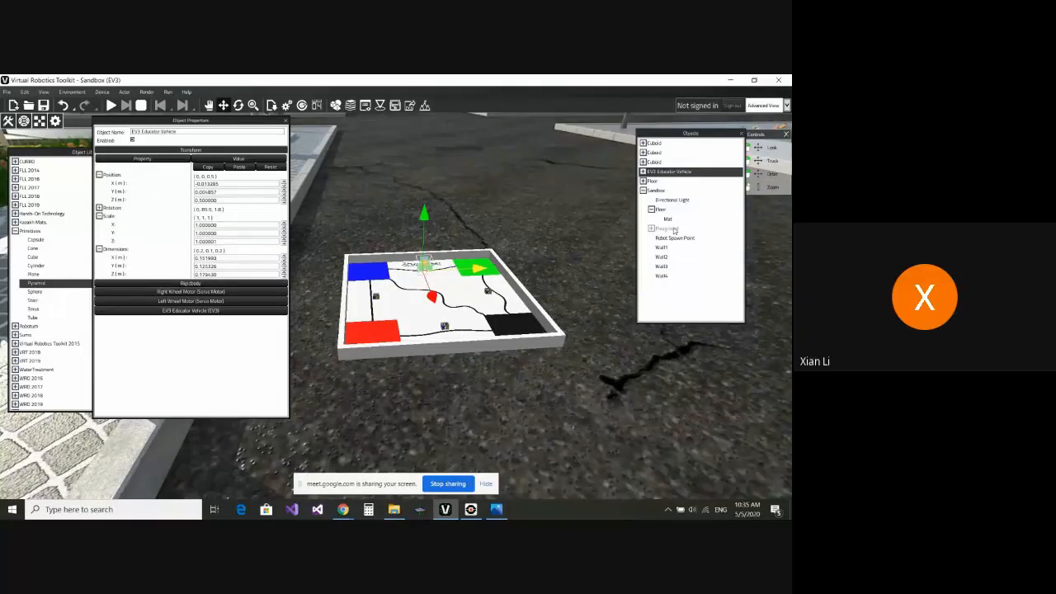
- Re-enable the Playground object in the Sandbox group and view both mats within it
right_click(674, 230)
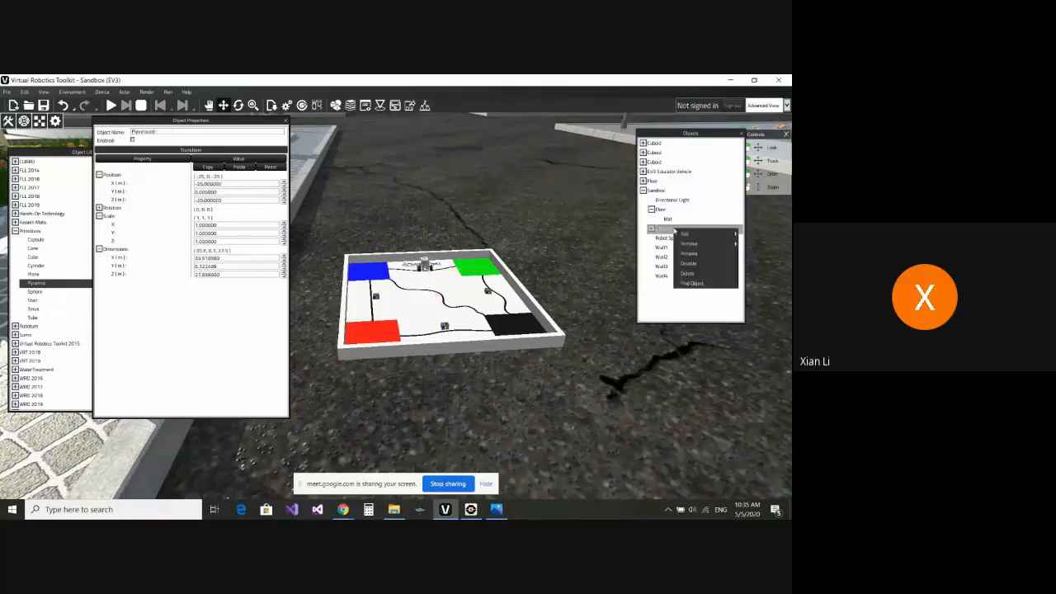
click(703, 264)
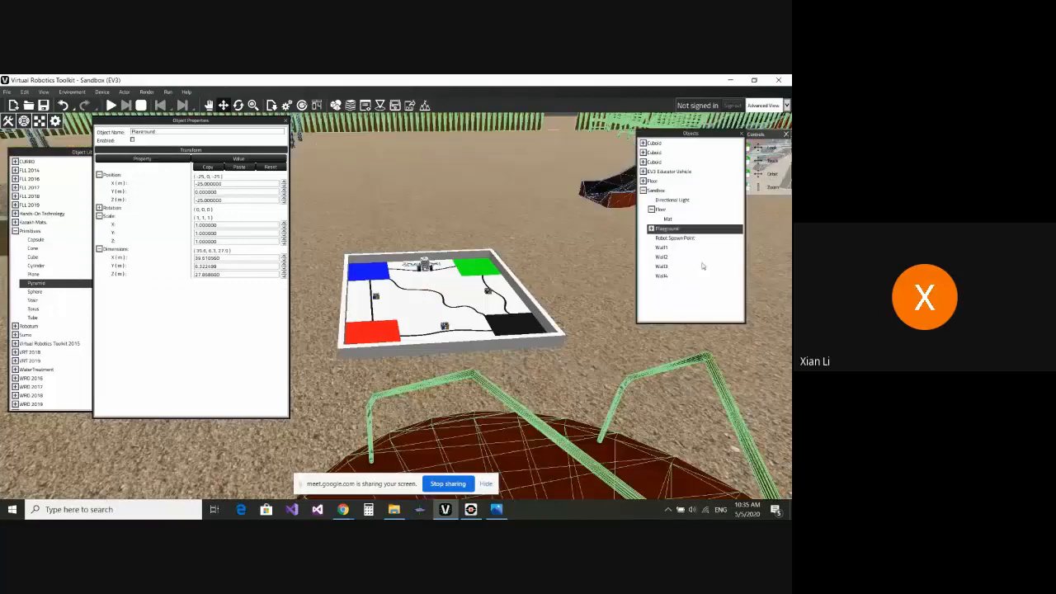
scroll(396, 306, down, 5)
scroll(396, 305, up, 5)
middle_drag(397, 305, 457, 384)
scroll(534, 382, down, 3)
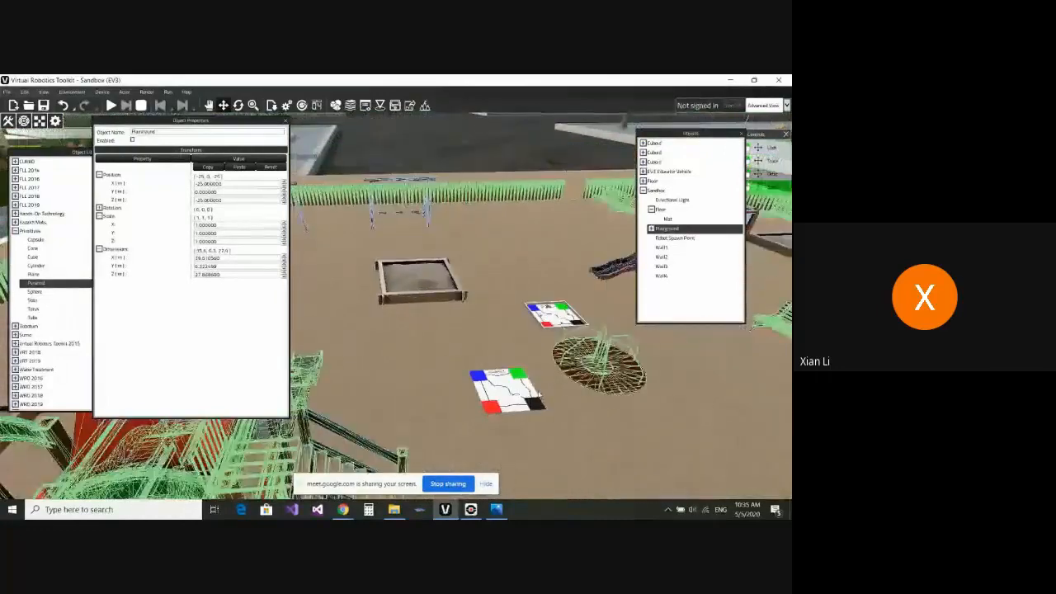
scroll(533, 382, up, 3)
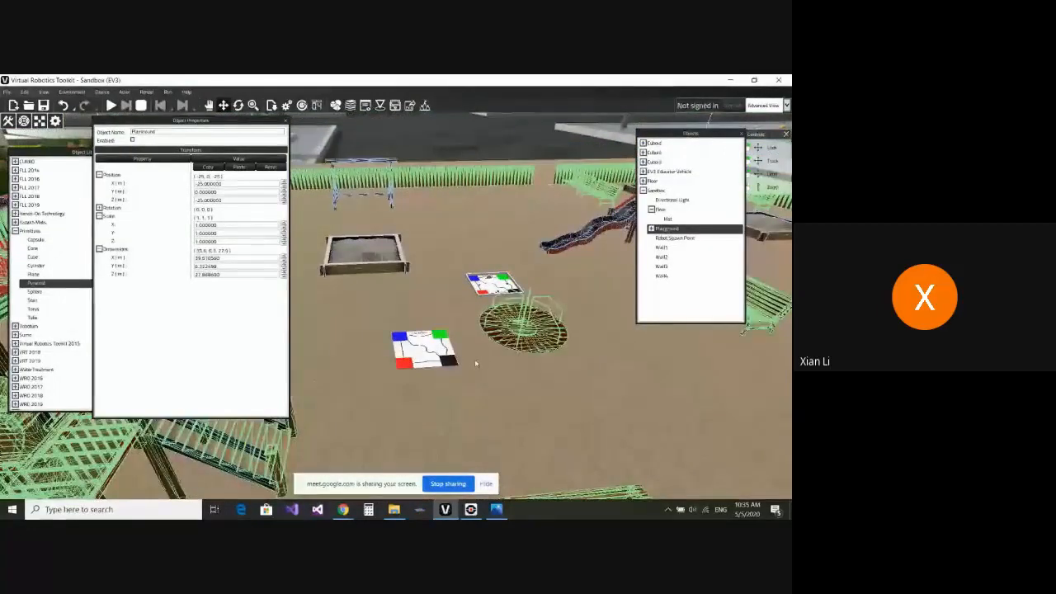
- Select the top-level Floor object and examine its mat, transform and material properties
scroll(475, 361, up, 3)
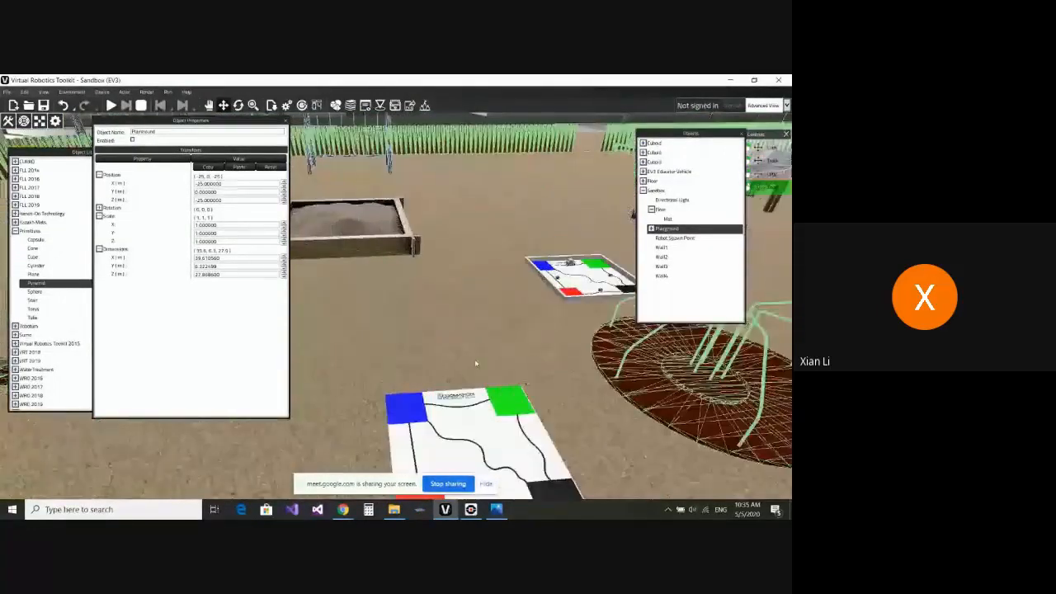
click(658, 183)
scroll(509, 394, down, 4)
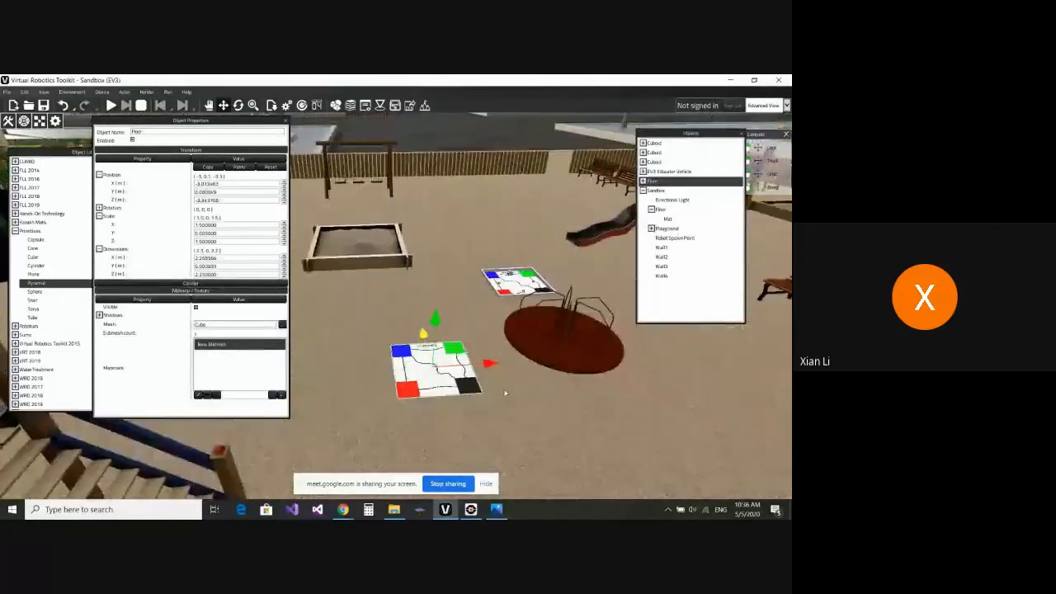
scroll(509, 395, up, 4)
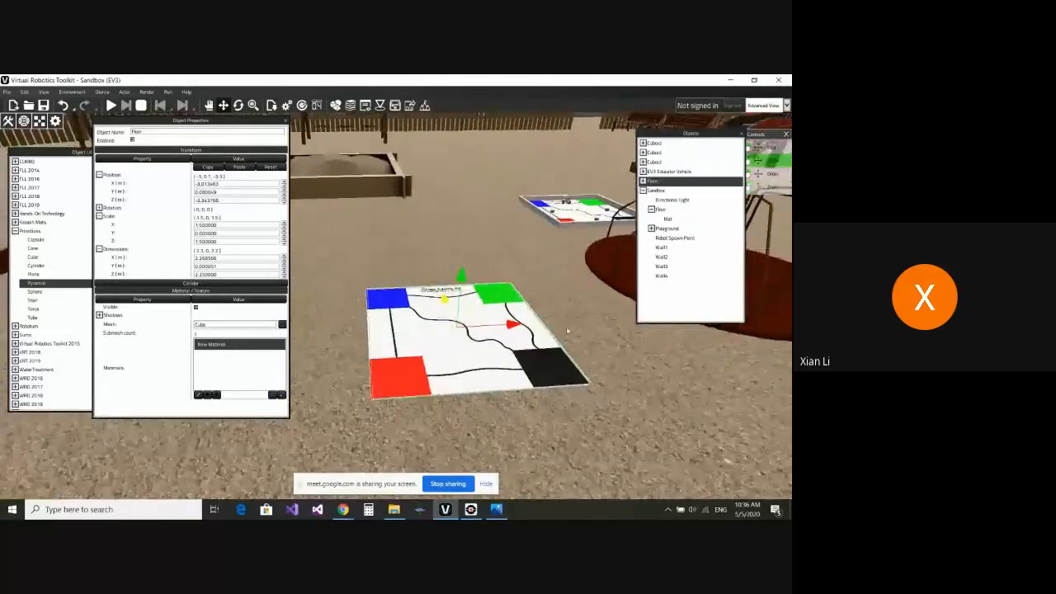
right_drag(582, 349, 578, 349)
scroll(578, 350, up, 3)
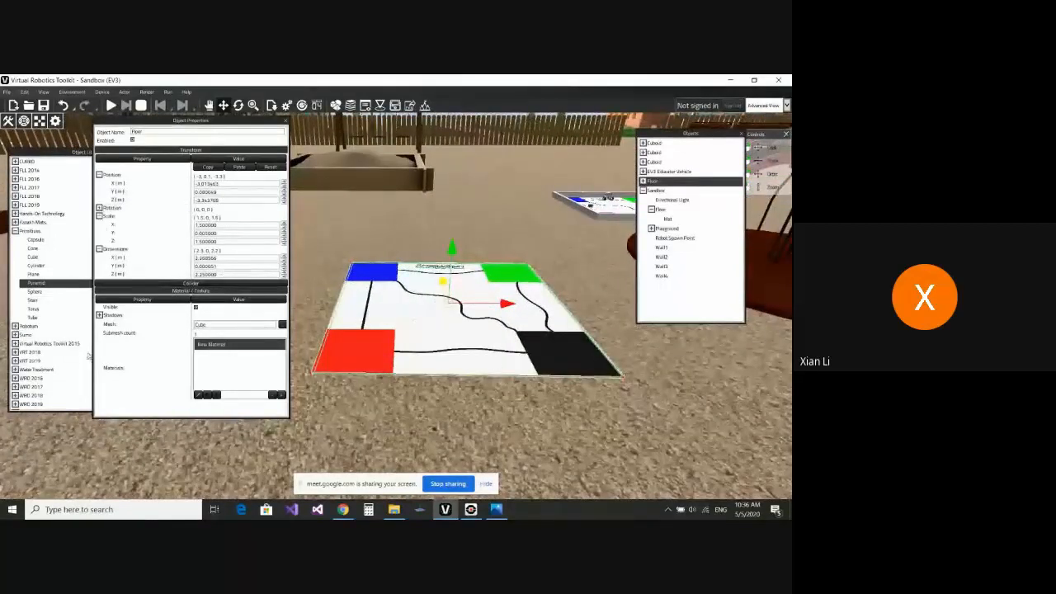
- Place a Cube primitive from the object library beside the mat's red and black edge, at about X -3.37 m, Z -4.94 m
click(47, 154)
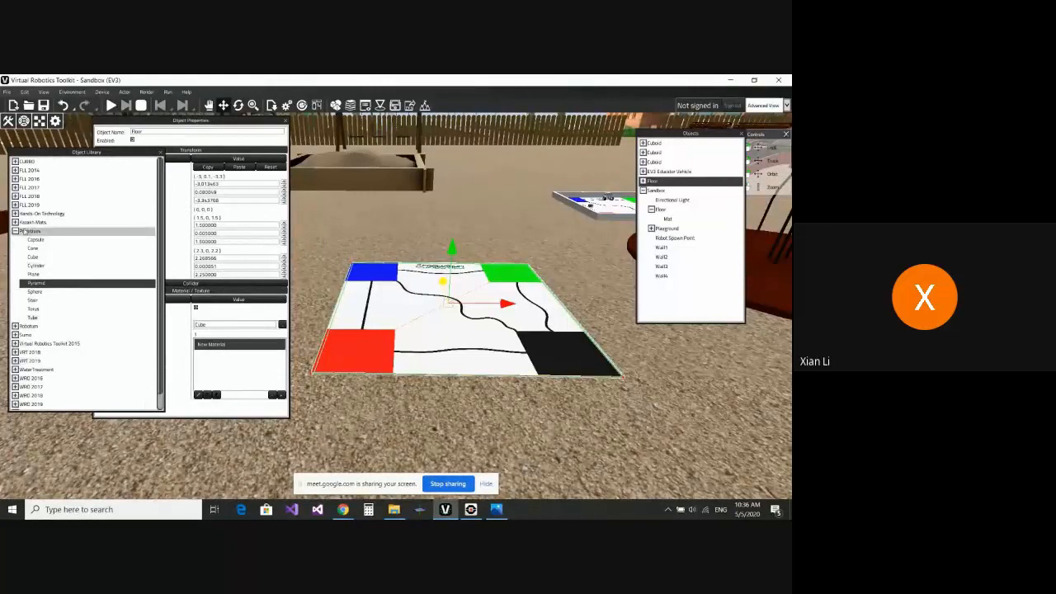
click(47, 258)
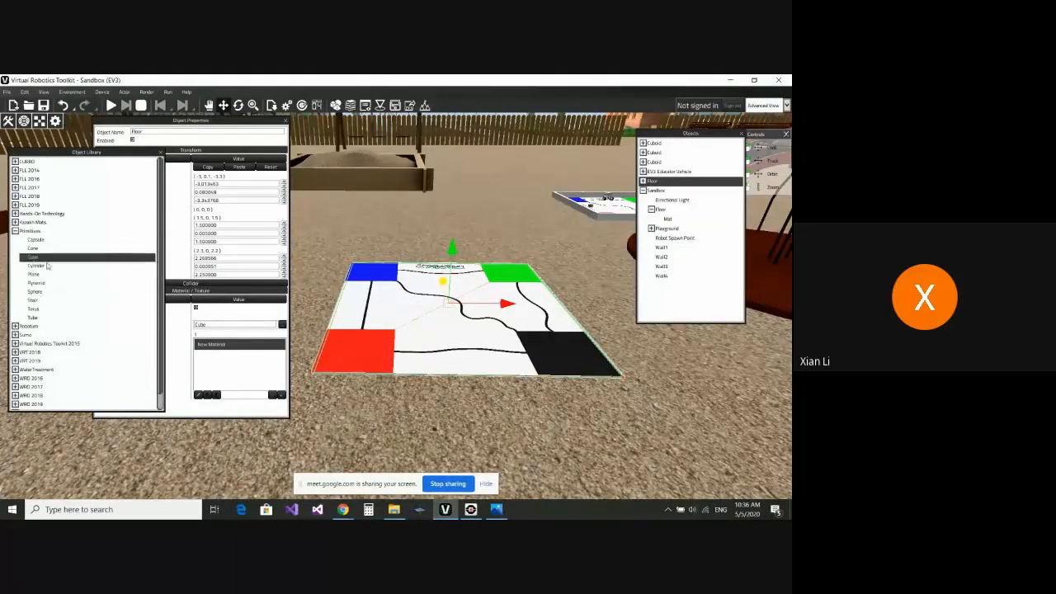
drag(29, 259, 370, 278)
scroll(483, 278, down, 4)
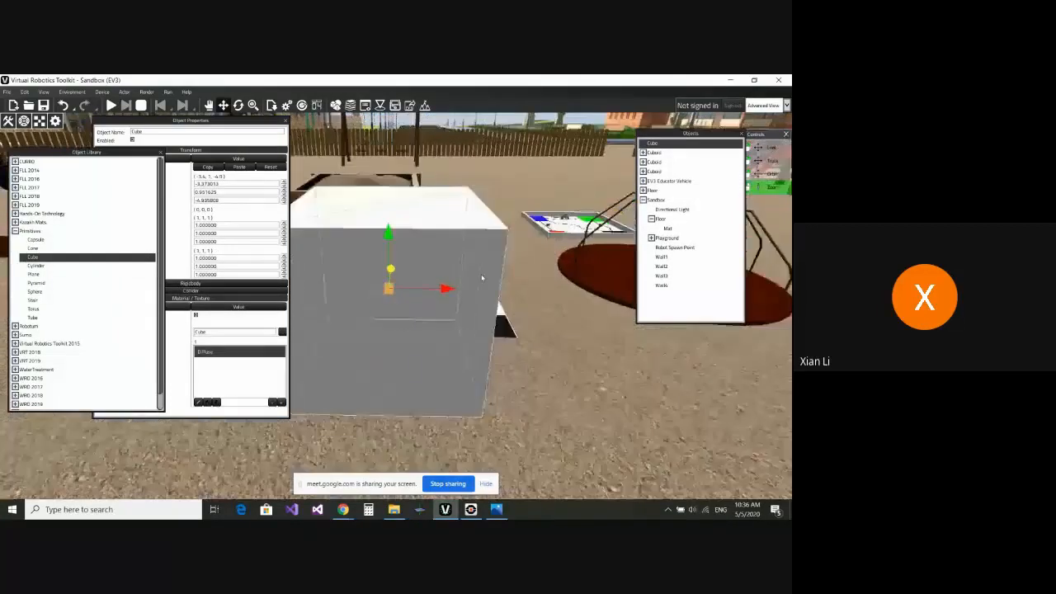
right_drag(540, 312, 422, 325)
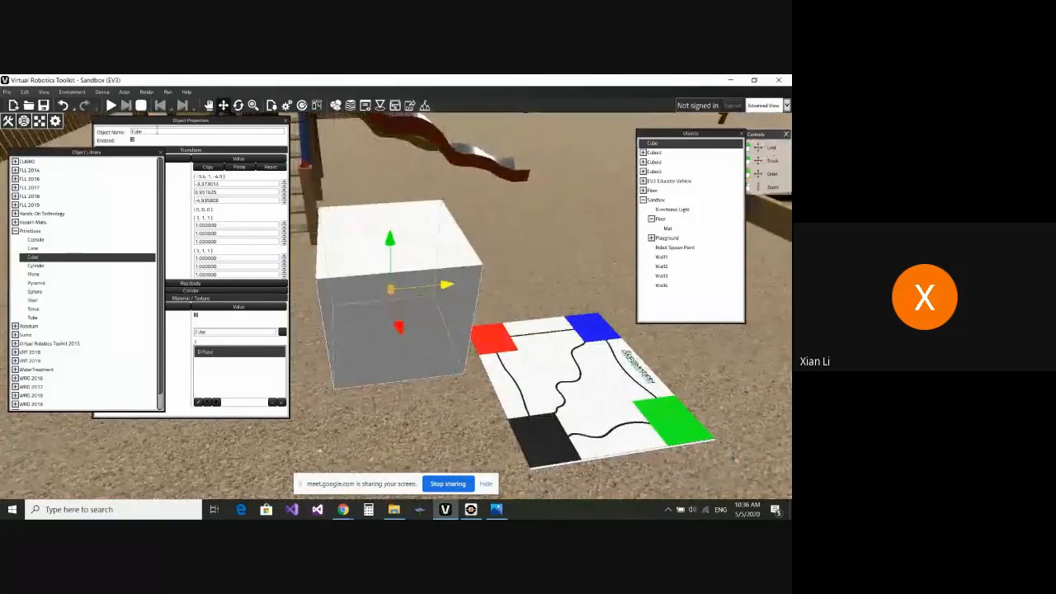
- Rename the new cube as Wall 1
click(157, 130)
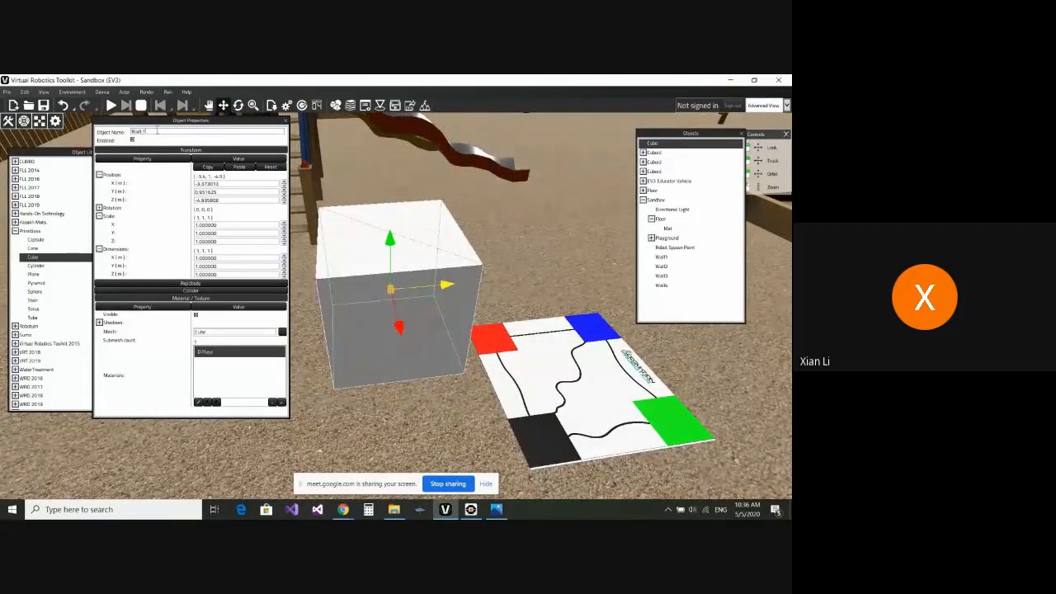
text(Wall 1)
key(Return)
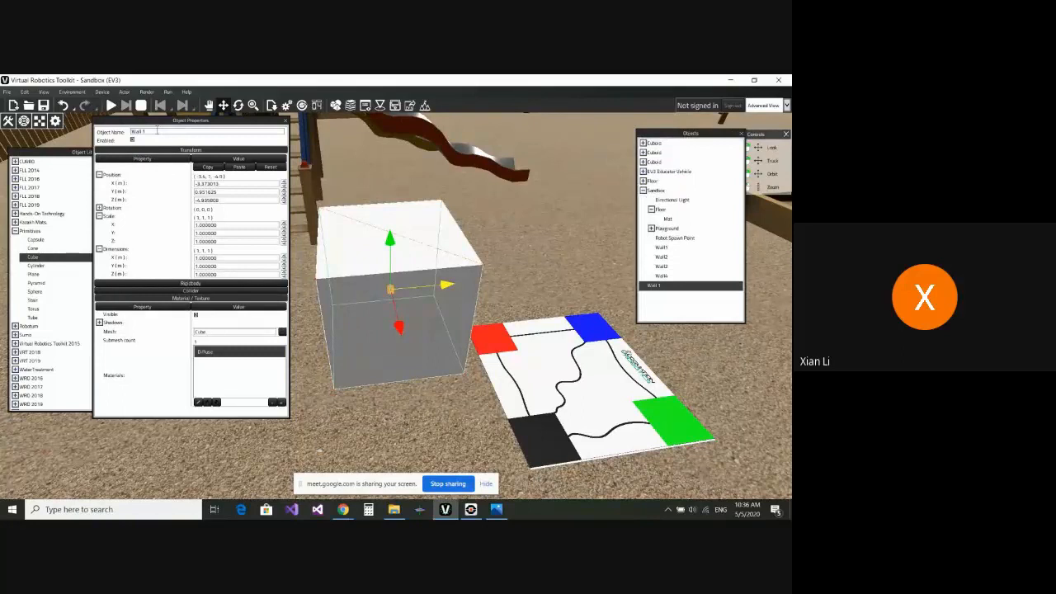
- Remove the Rigidbody component from the Wall 1 object
right_click(652, 286)
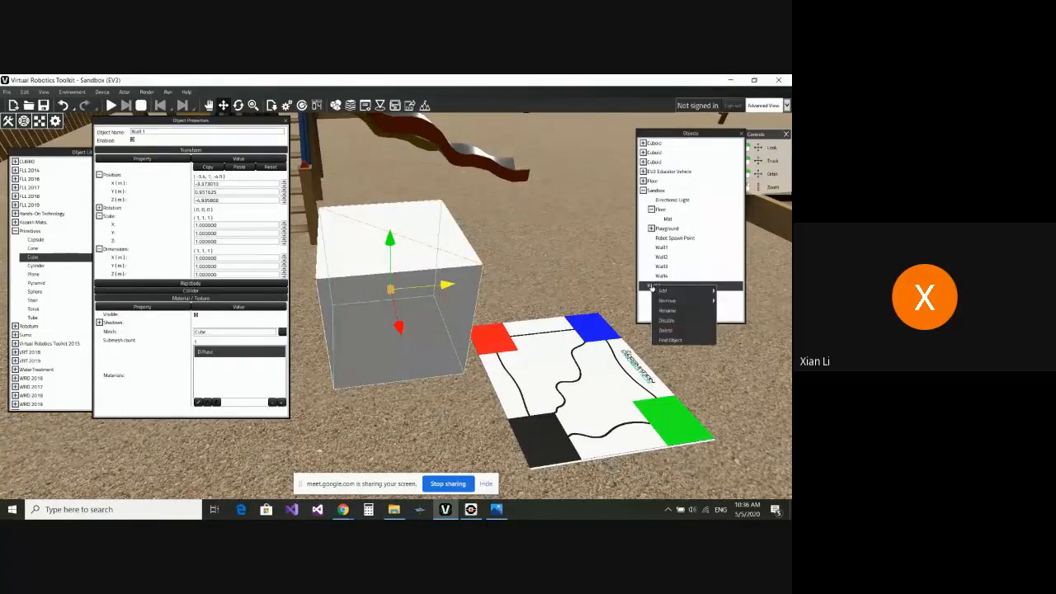
mouse_move(683, 299)
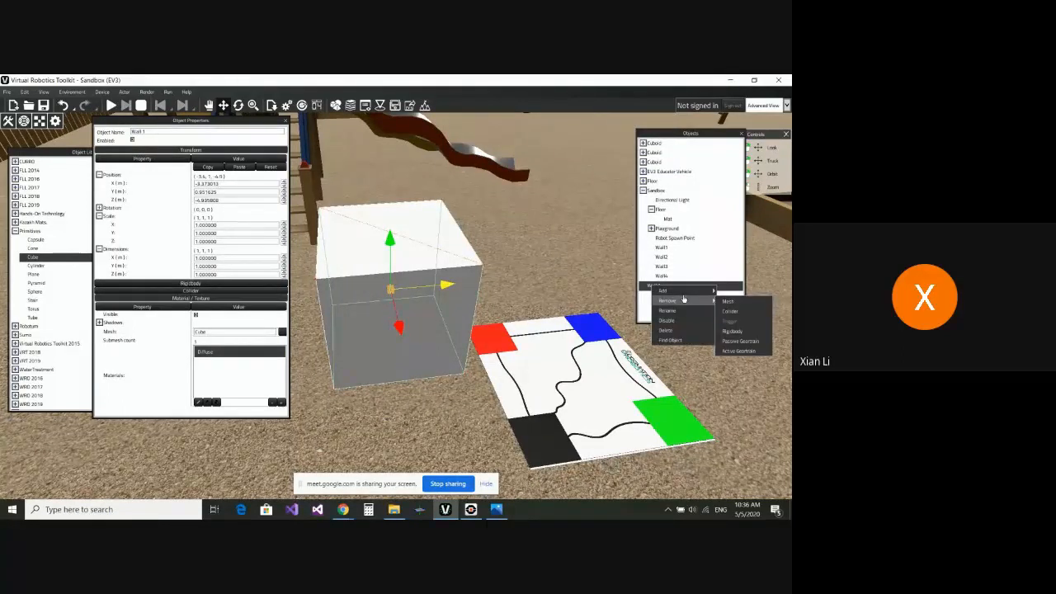
click(738, 335)
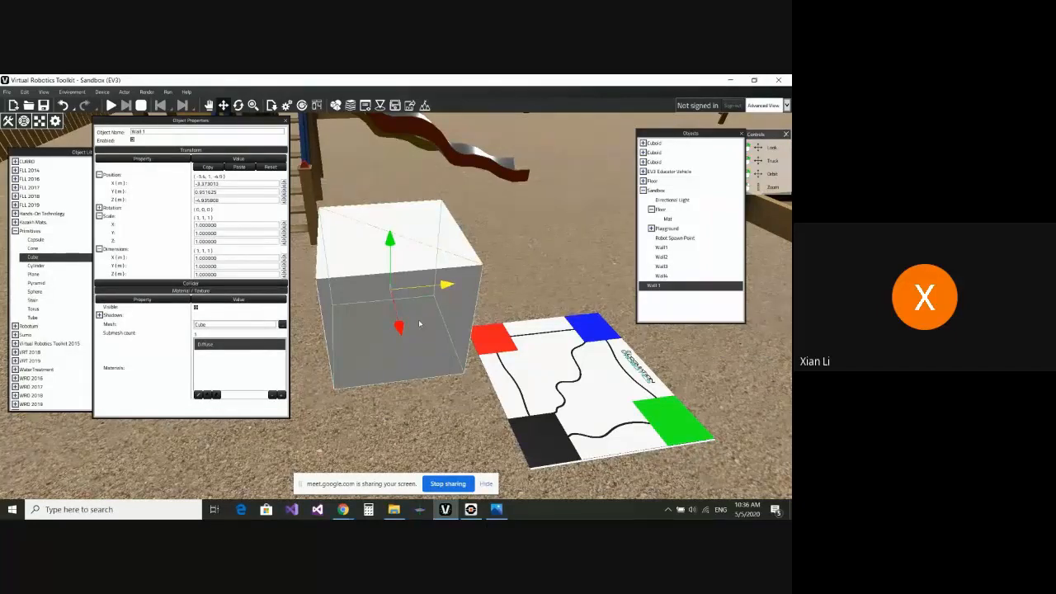
- Shift the Object Properties window aside and set Wall 1's X scale to 1.5
scroll(469, 360, down, 2)
drag(199, 125, 138, 135)
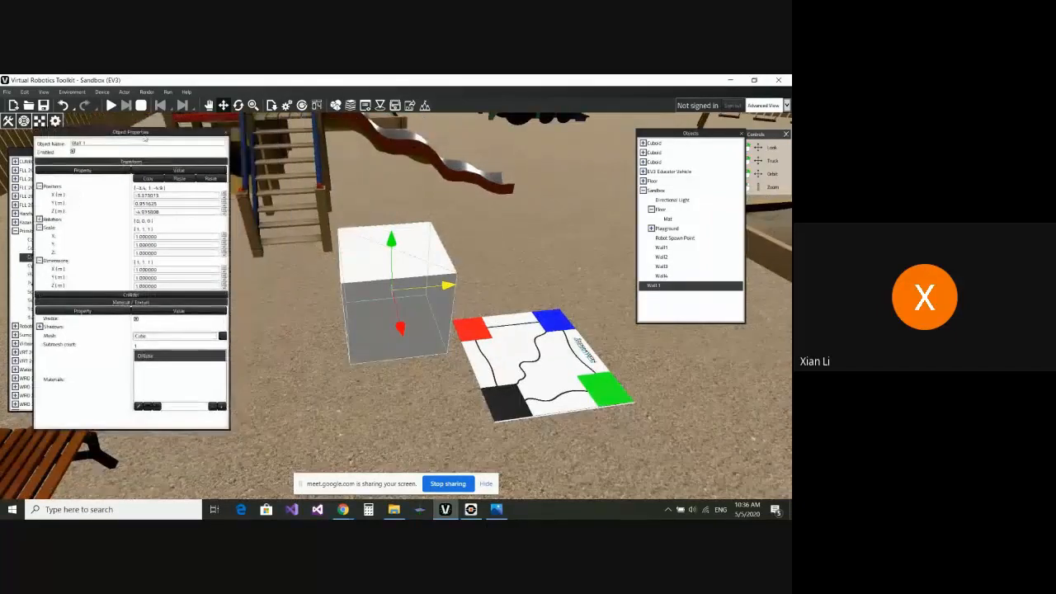
click(168, 236)
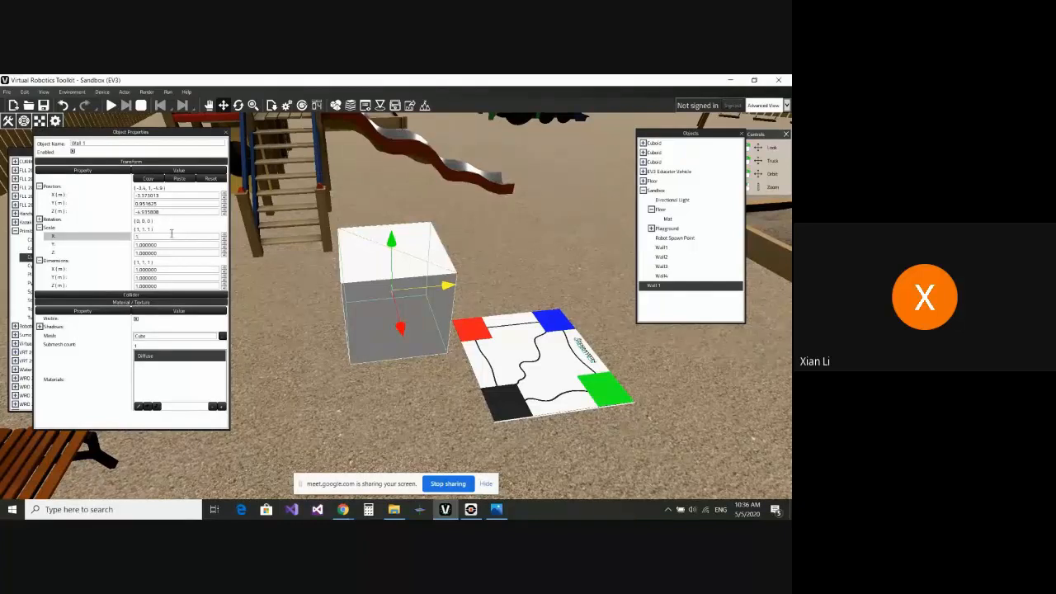
key(Return)
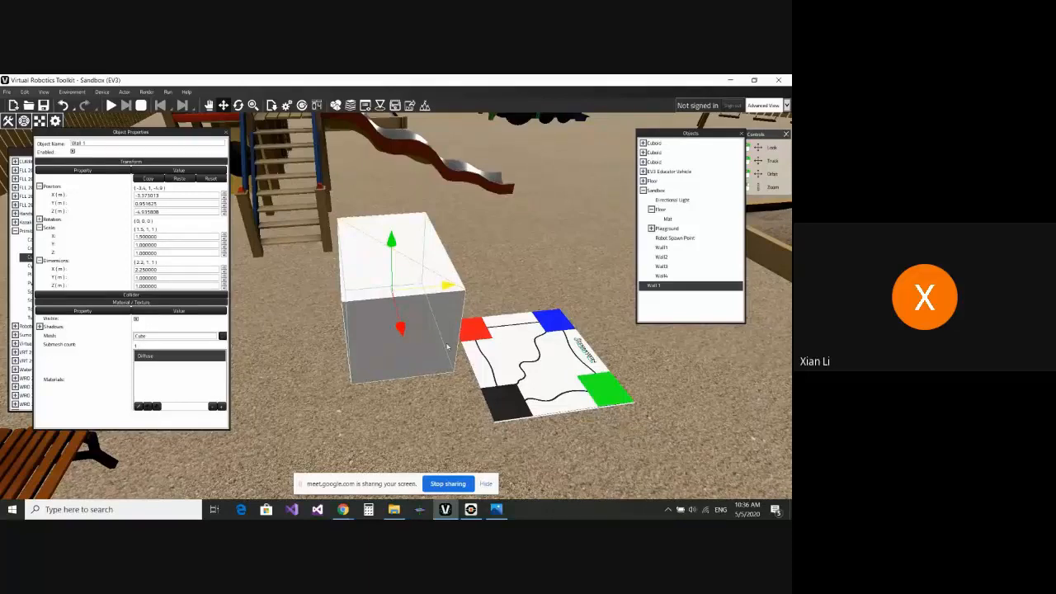
- Move Wall 1 over the mat to about Z -3.43 m and lower it to about Y 0.30 m
scroll(448, 346, down, 2)
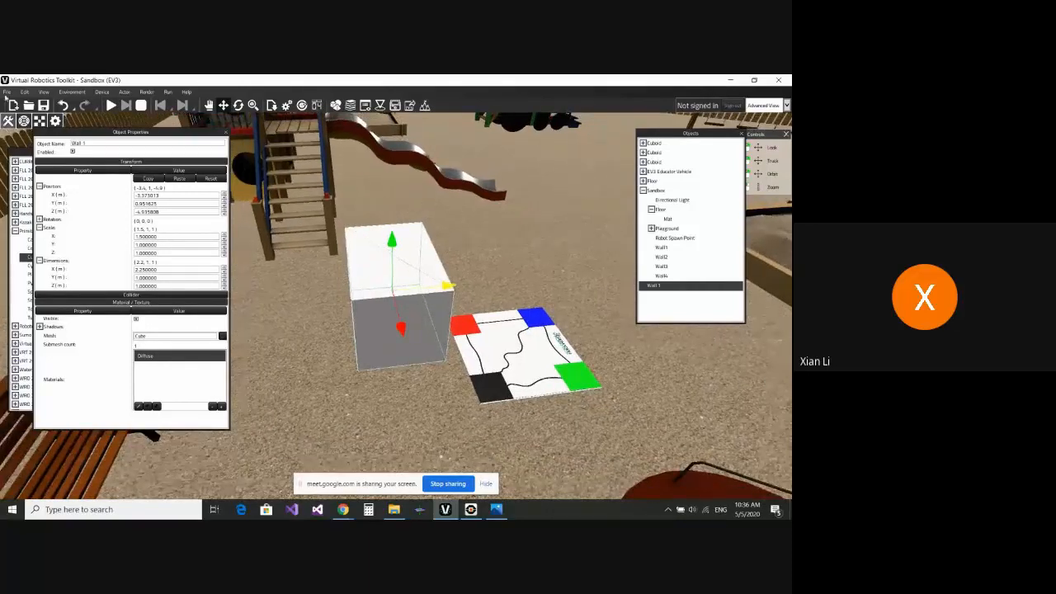
drag(453, 288, 571, 297)
drag(532, 236, 514, 268)
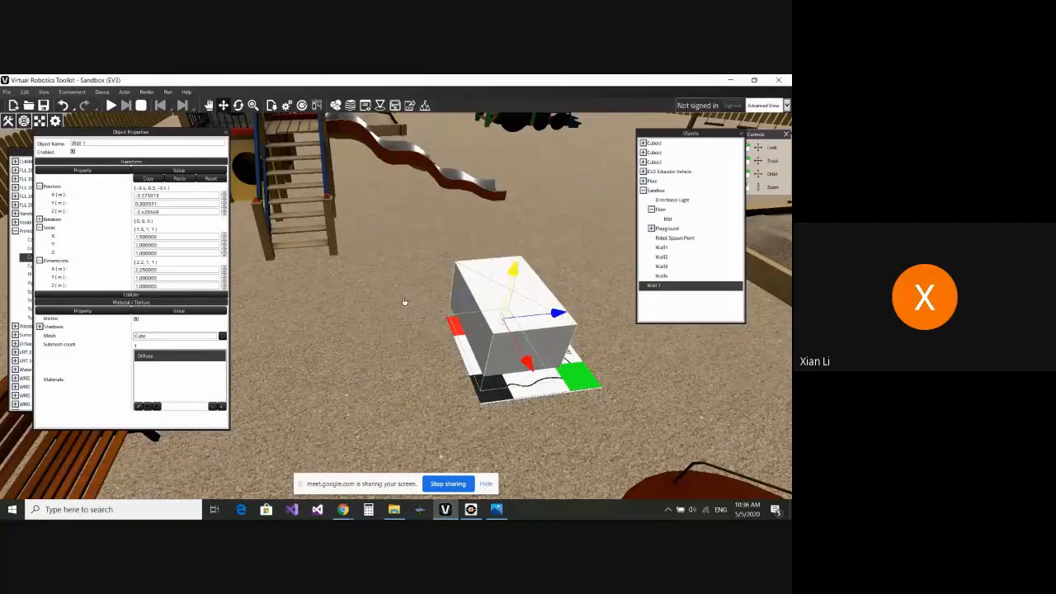
- In an orthographic view from above, align Wall 1 with the mat's width at about X -3.01 m and shift it to about Z -2.76 m
right_drag(404, 301, 516, 372)
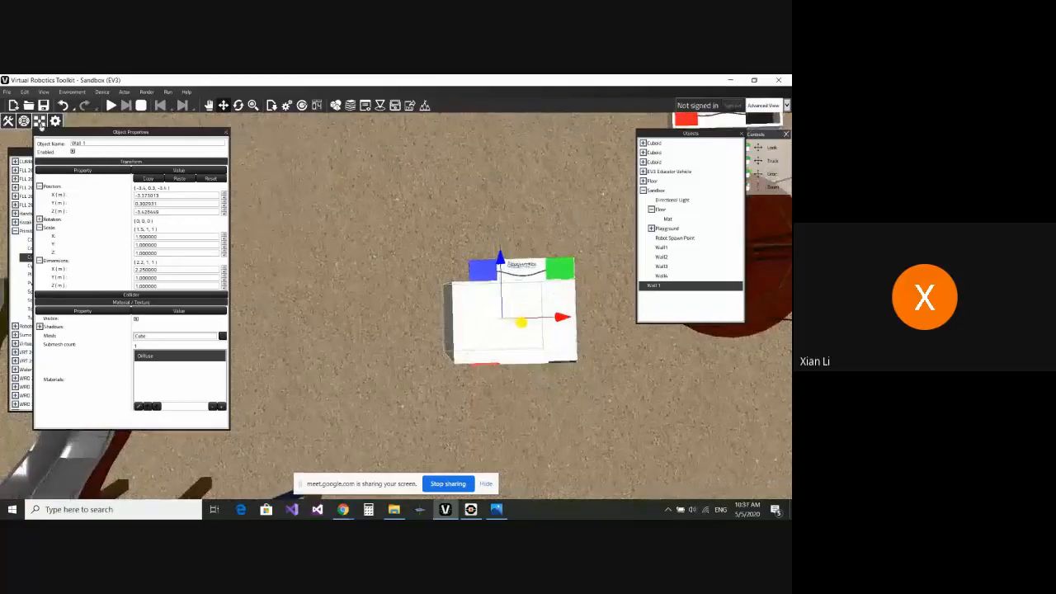
click(40, 122)
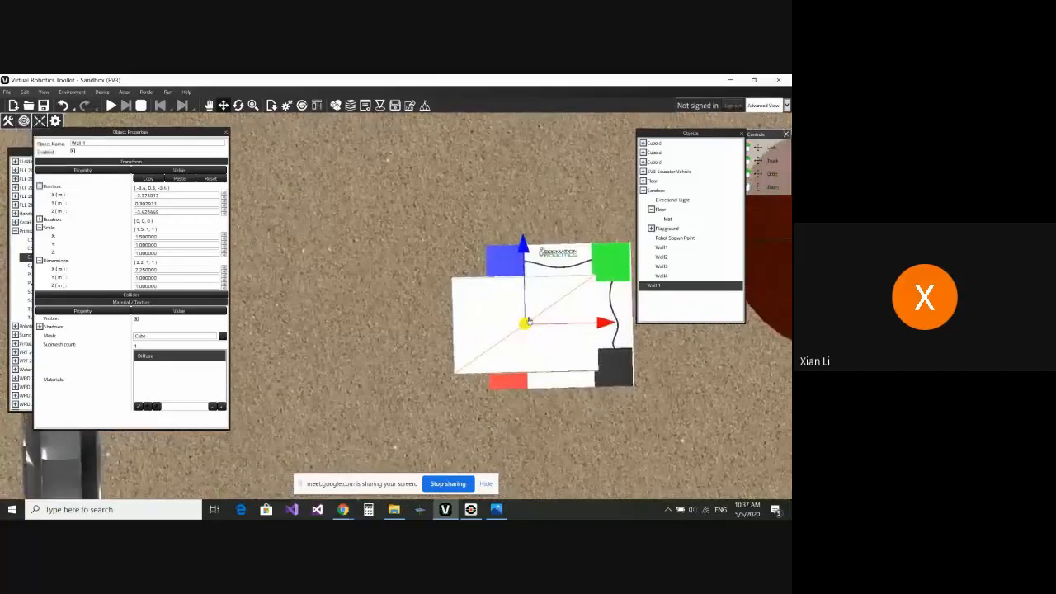
scroll(439, 238, up, 3)
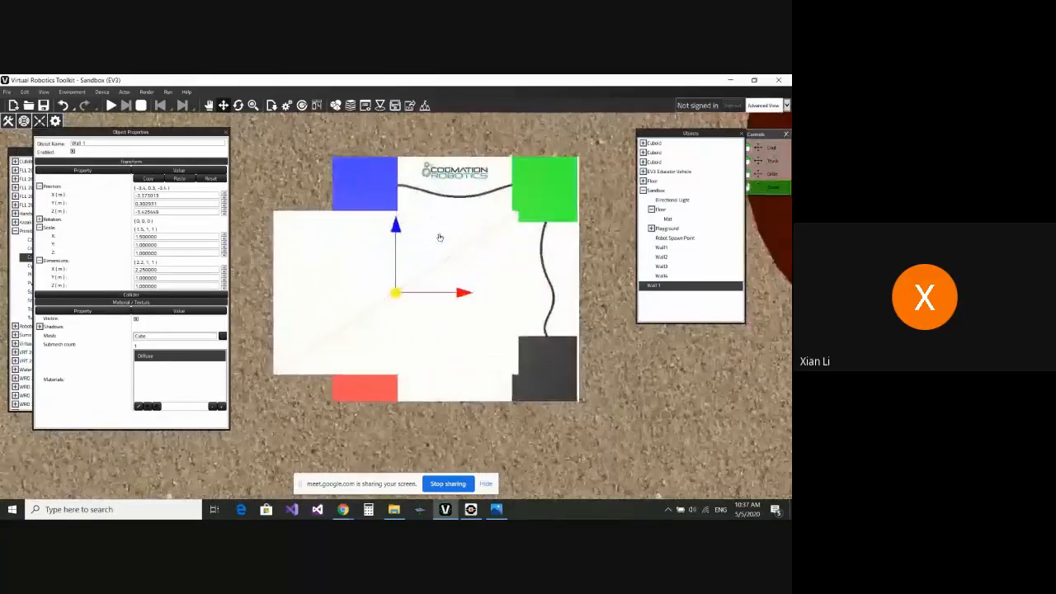
drag(462, 293, 527, 297)
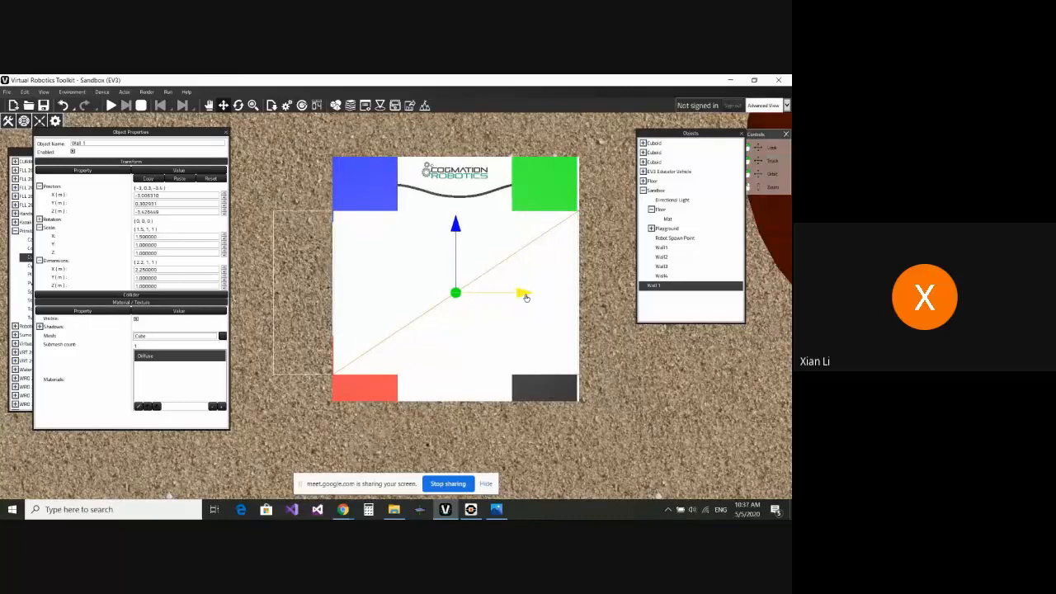
drag(449, 226, 446, 122)
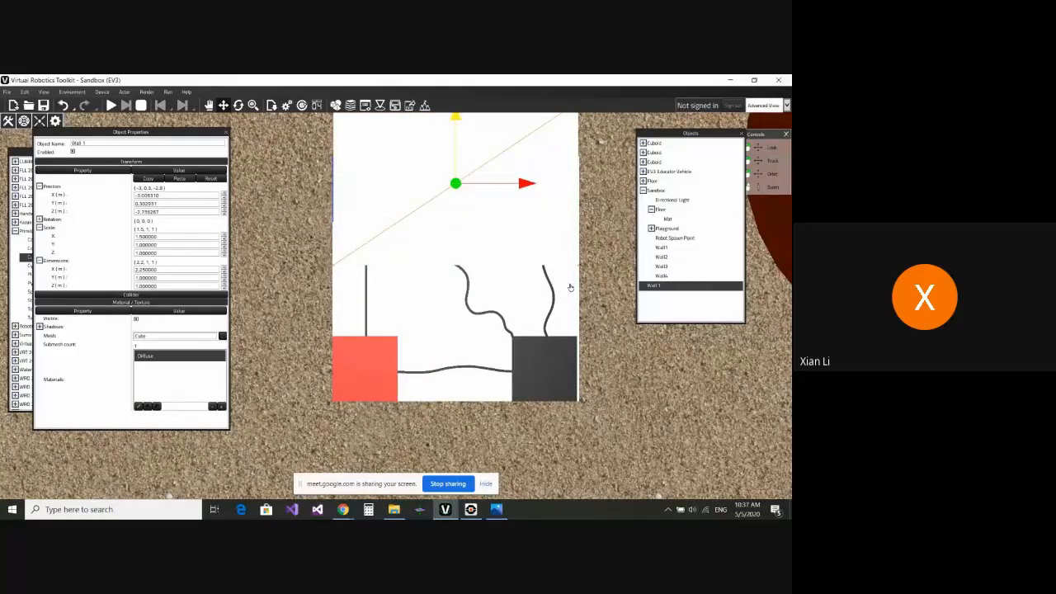
- Thin Wall 1 by setting its Z scale to 0.04
scroll(570, 288, down, 1)
scroll(486, 232, up, 2)
scroll(486, 231, down, 1)
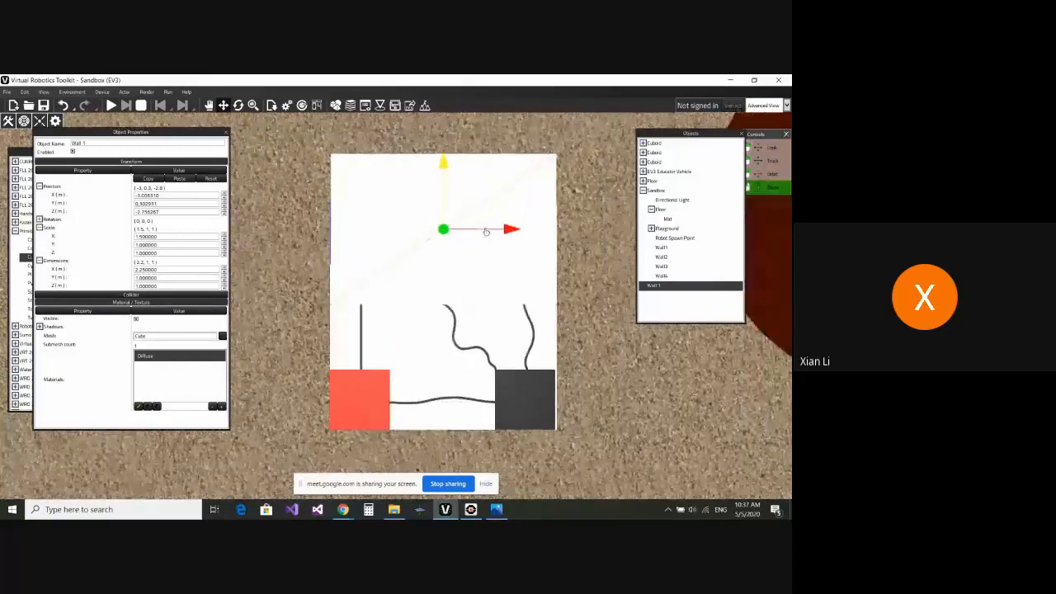
click(180, 236)
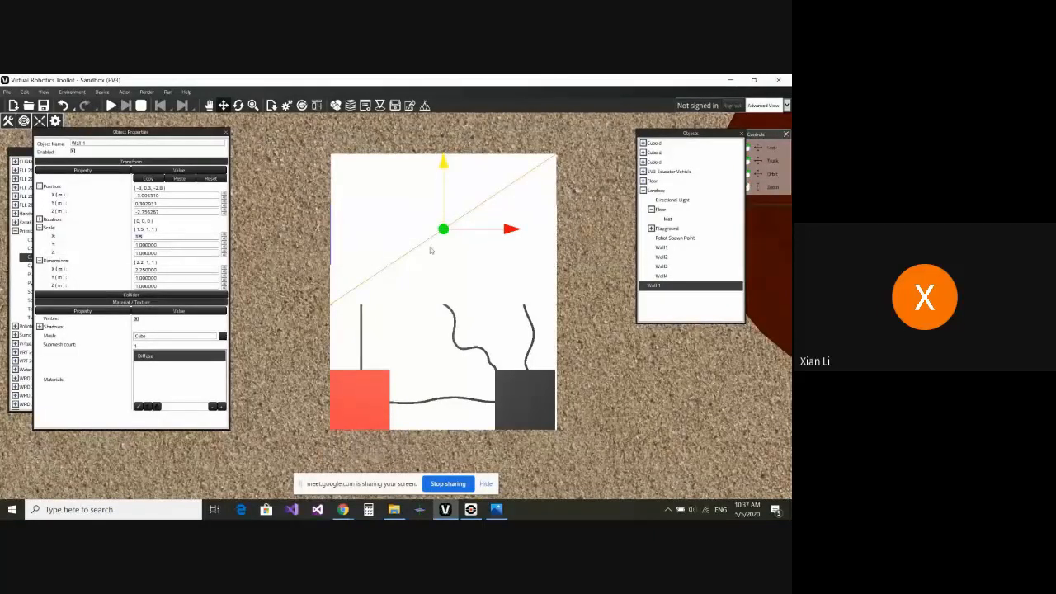
scroll(432, 250, down, 1)
click(170, 253)
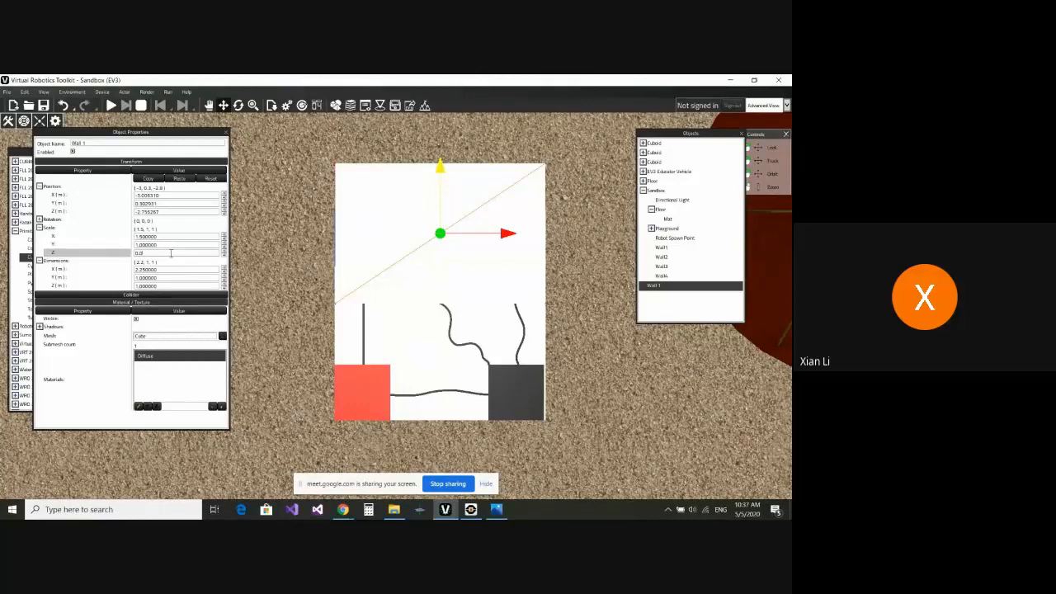
text(0.04)
key(Return)
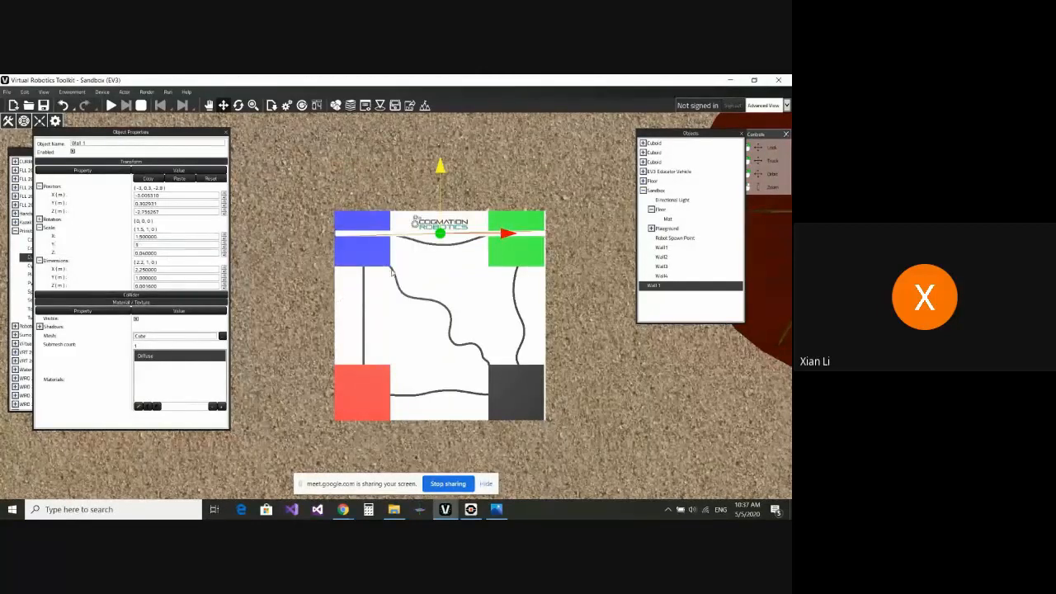
- Reduce Wall 1's height by setting its Y scale to 0.1
scroll(363, 288, up, 1)
scroll(363, 288, down, 1)
alt+drag(497, 311, 483, 239)
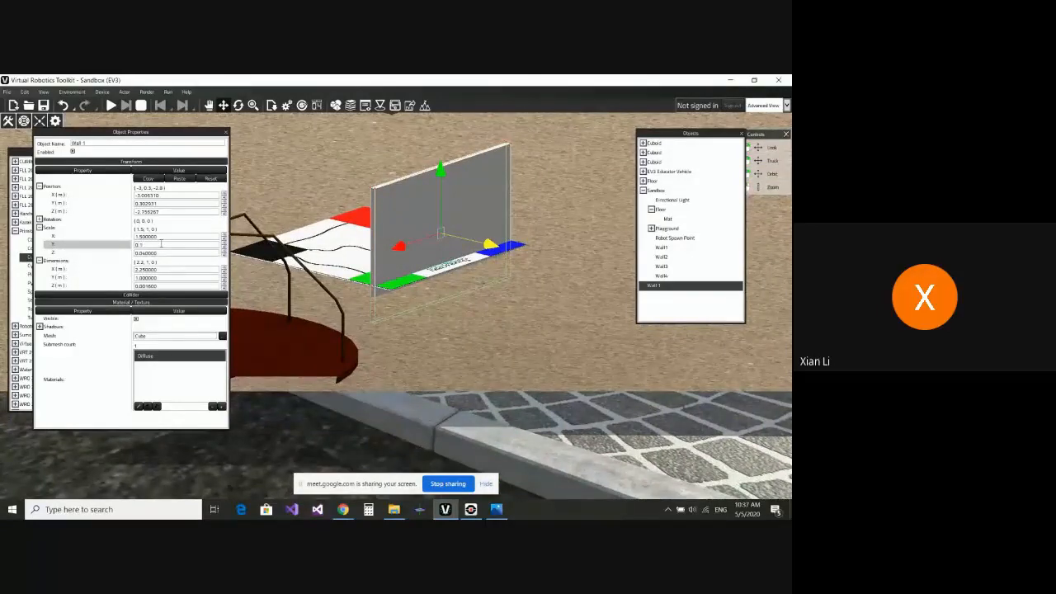
key(Return)
- Lower Wall 1 onto the mat at about Y 0.10 m and move it to the blue and green edge, about Z -2.58 m
scroll(511, 217, up, 2)
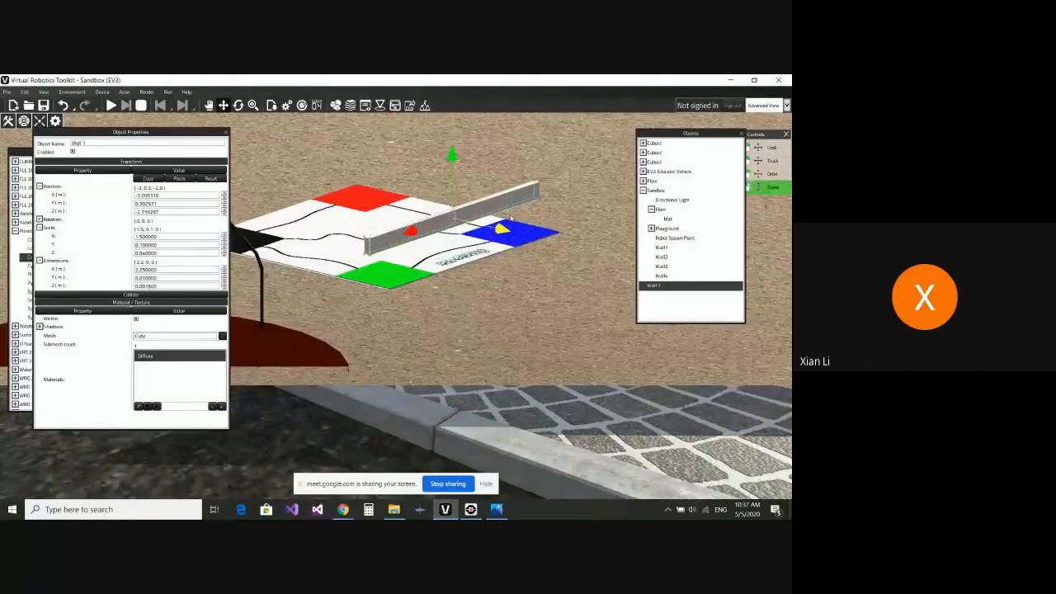
alt+drag(512, 217, 480, 239)
drag(452, 162, 454, 202)
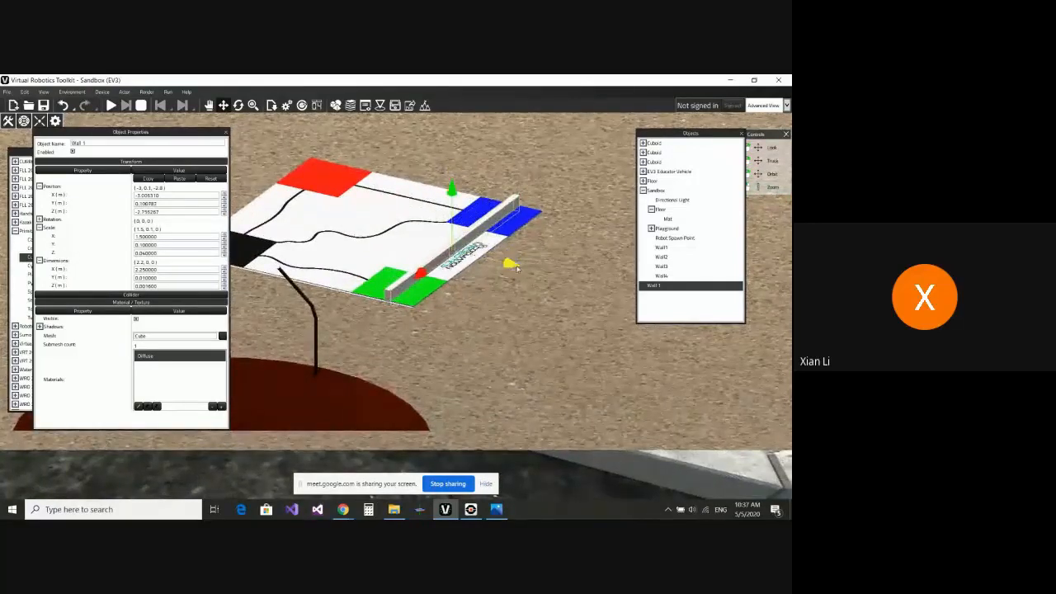
drag(516, 268, 550, 285)
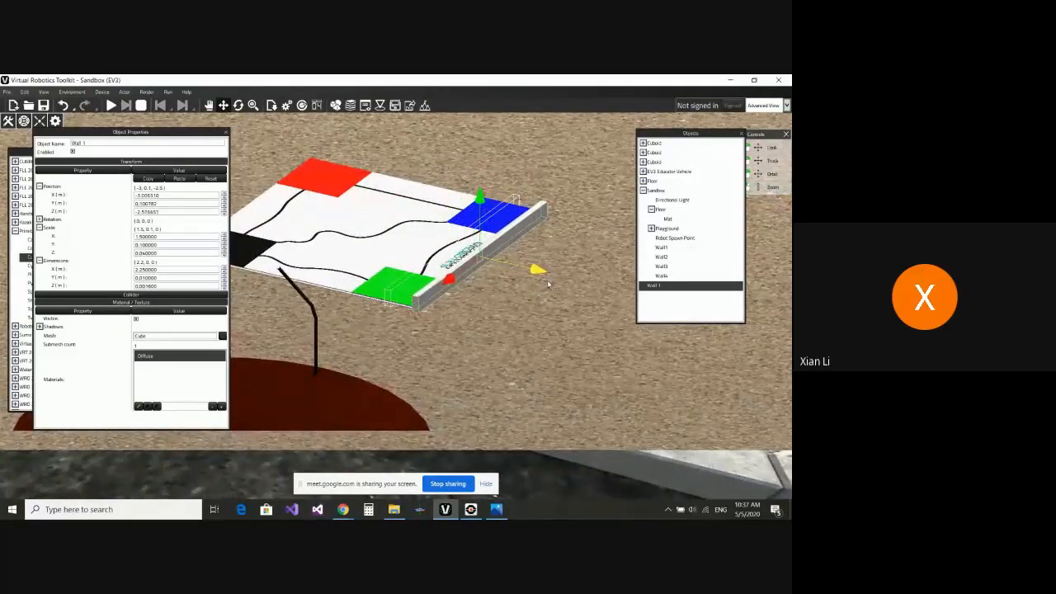
- Switch to the Top view and check Wall 1's alignment with the mat's blue and green edge
alt+drag(392, 257, 380, 181)
click(24, 123)
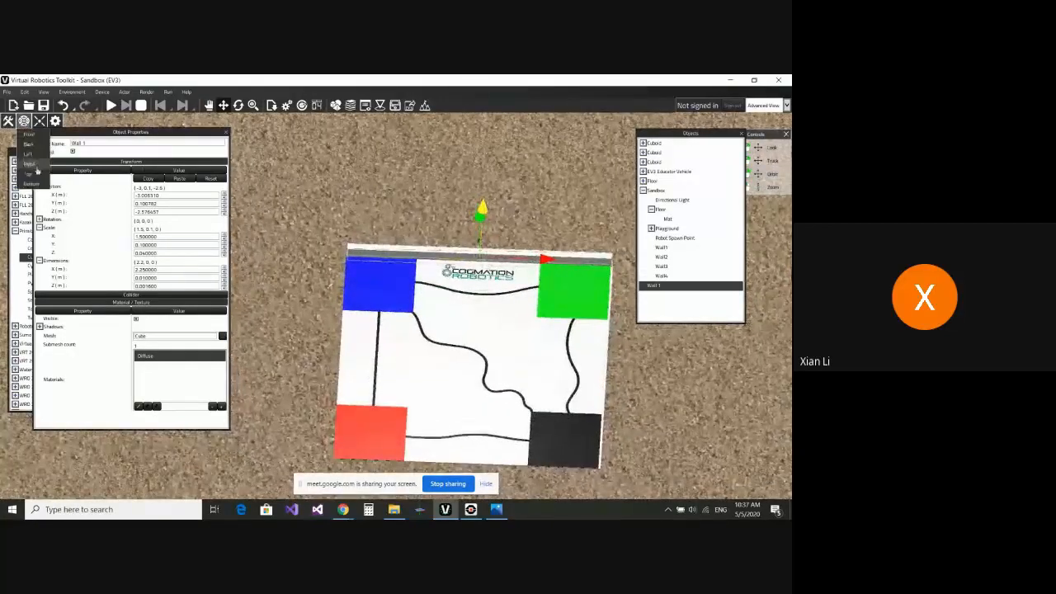
click(32, 176)
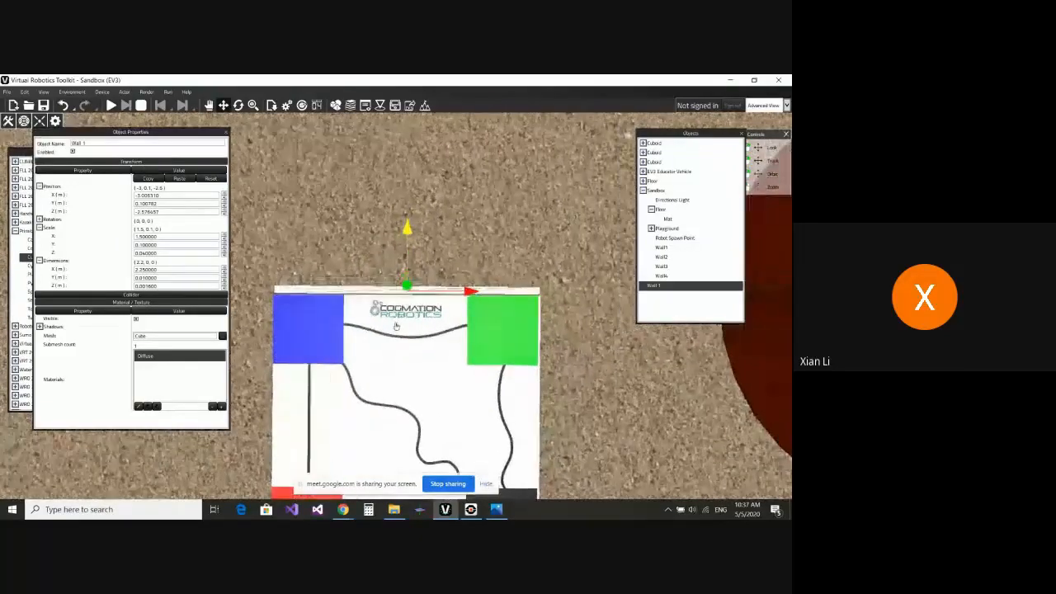
scroll(426, 310, down, 3)
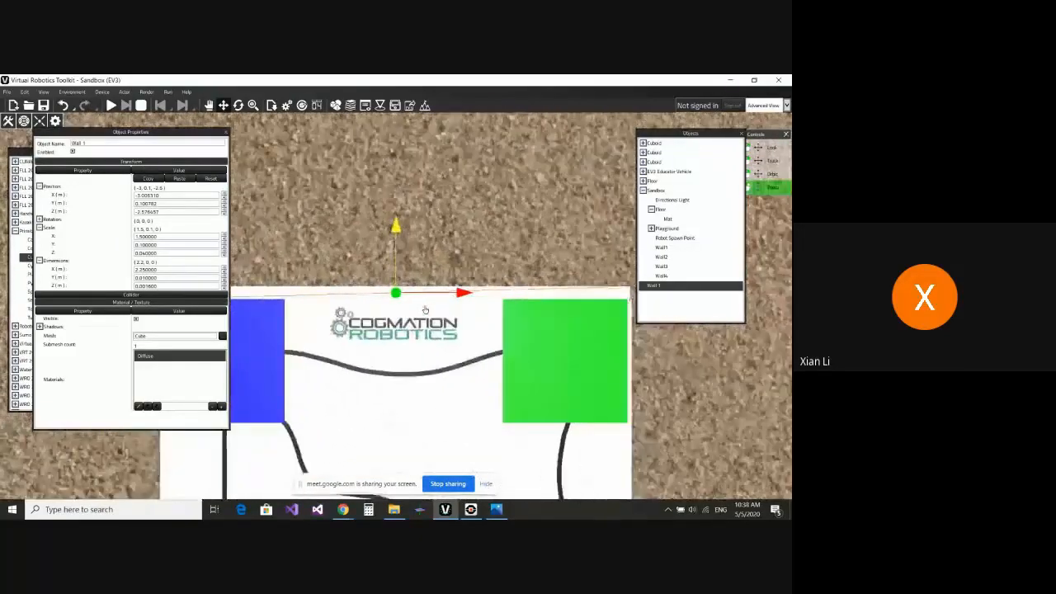
middle_drag(415, 311, 438, 285)
scroll(437, 285, up, 2)
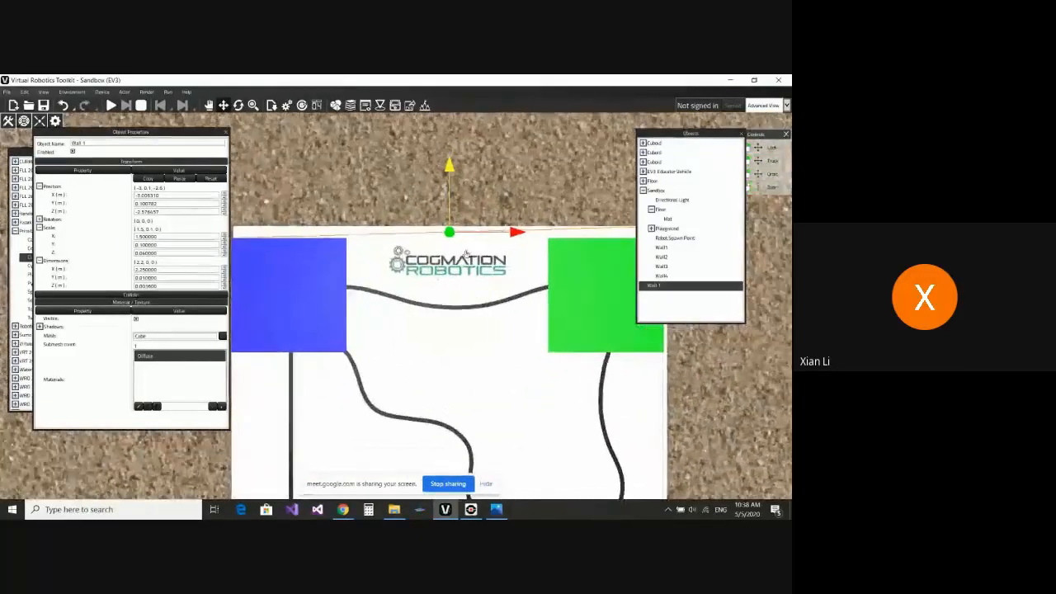
- Shift Wall 1 slightly to about X -3.01 m so it is centred along the mat's blue and green edge
scroll(438, 285, down, 2)
drag(512, 243, 510, 247)
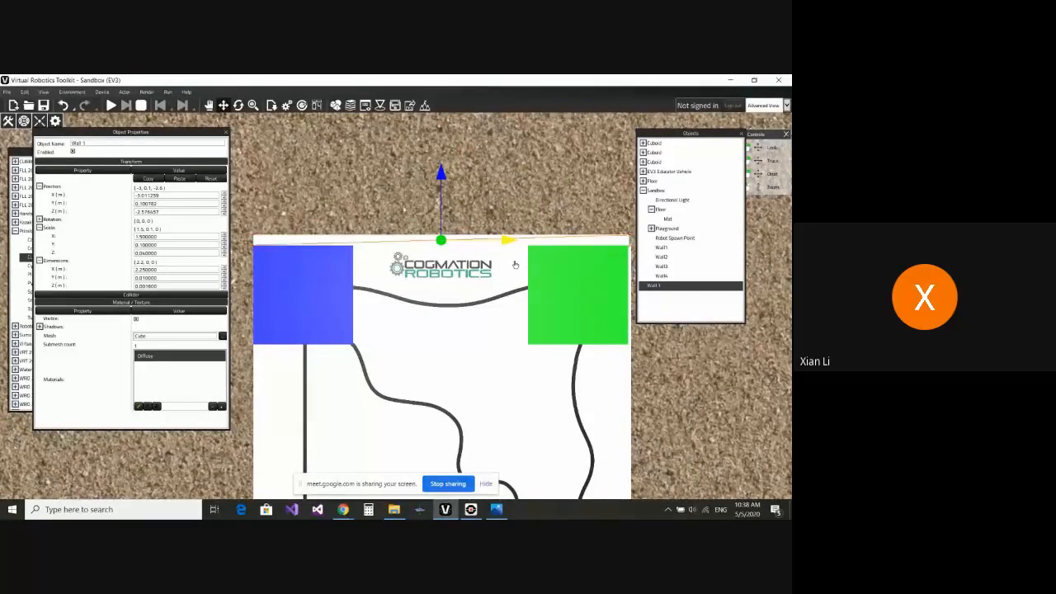
scroll(515, 264, down, 3)
right_drag(516, 391, 486, 370)
scroll(452, 299, up, 2)
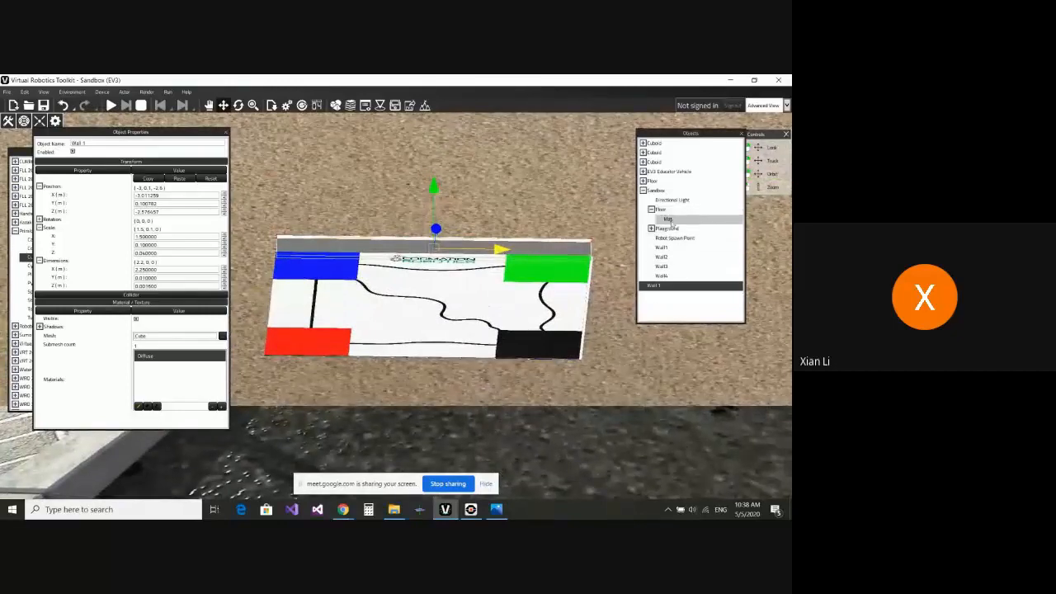
- Examine how Wall 1 sits against the mat in perspective and in an orthographic side view at the wall's end
click(667, 218)
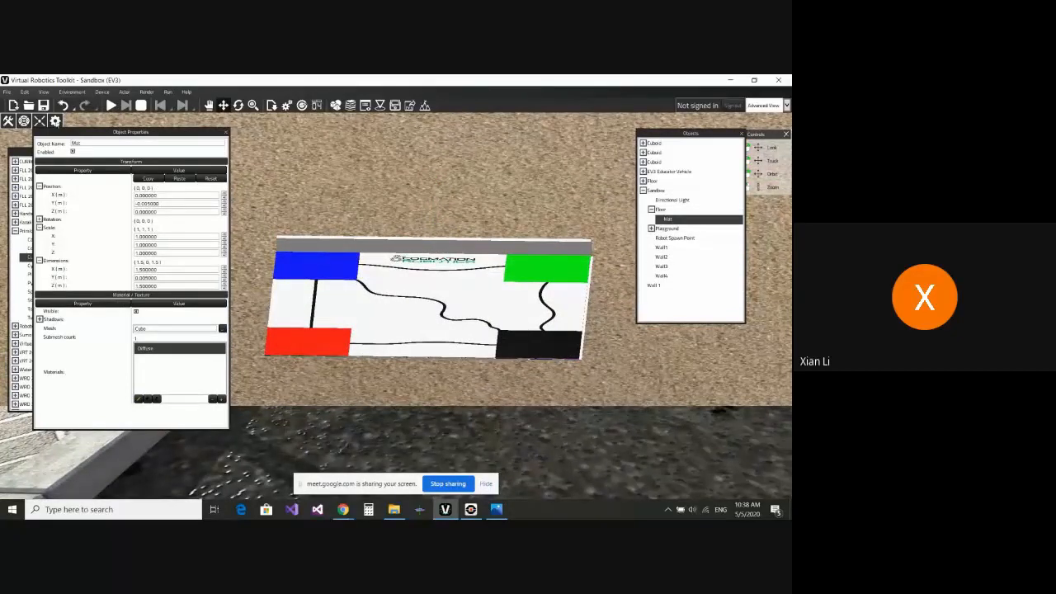
click(40, 121)
scroll(575, 305, down, 3)
scroll(456, 283, up, 1)
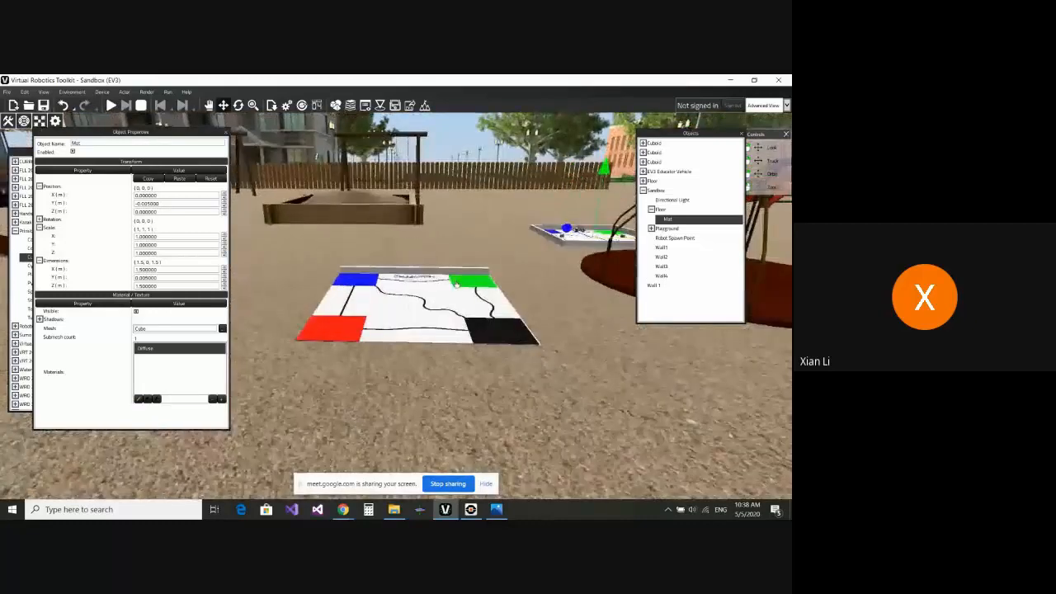
click(660, 286)
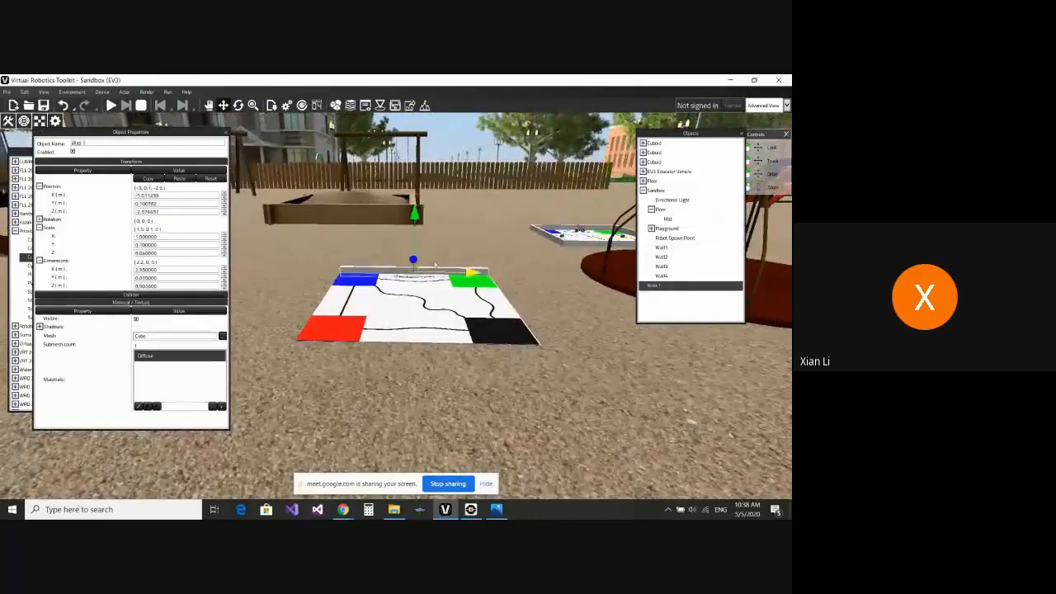
middle_drag(435, 264, 377, 271)
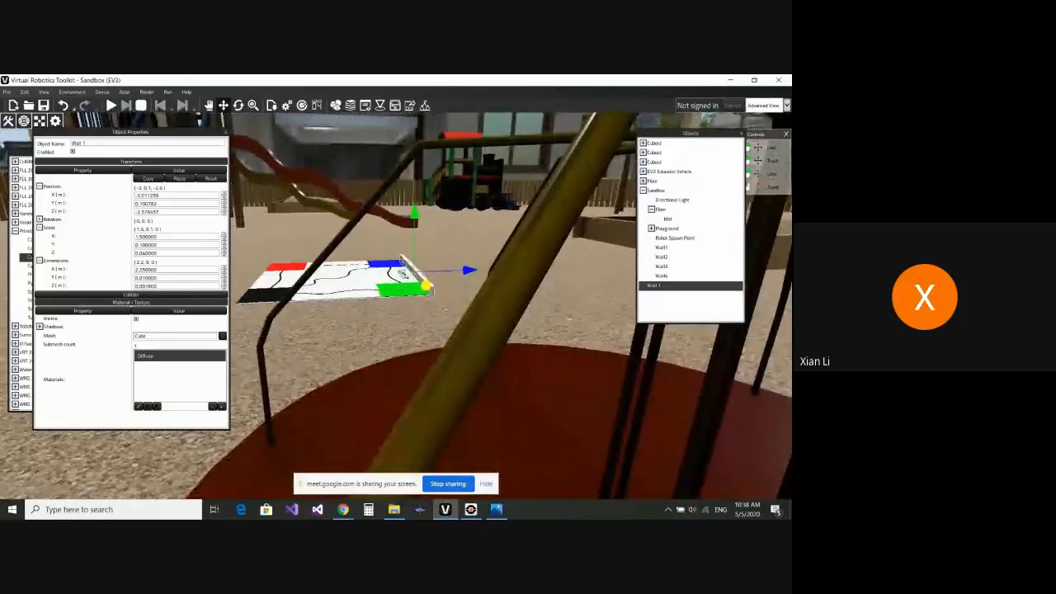
click(24, 121)
click(30, 164)
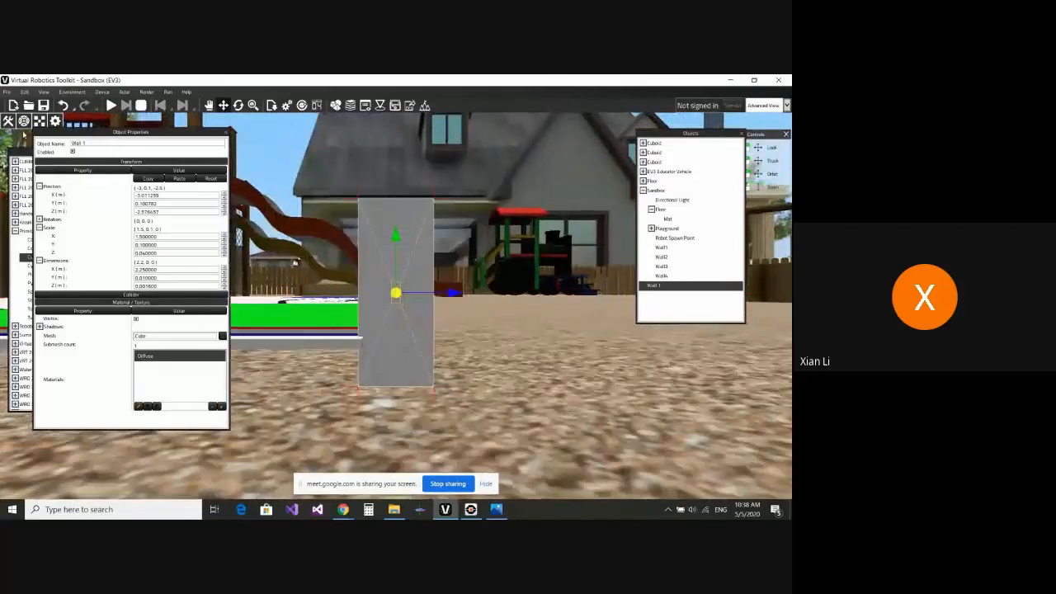
click(38, 121)
scroll(375, 265, down, 1)
scroll(375, 265, down, 2)
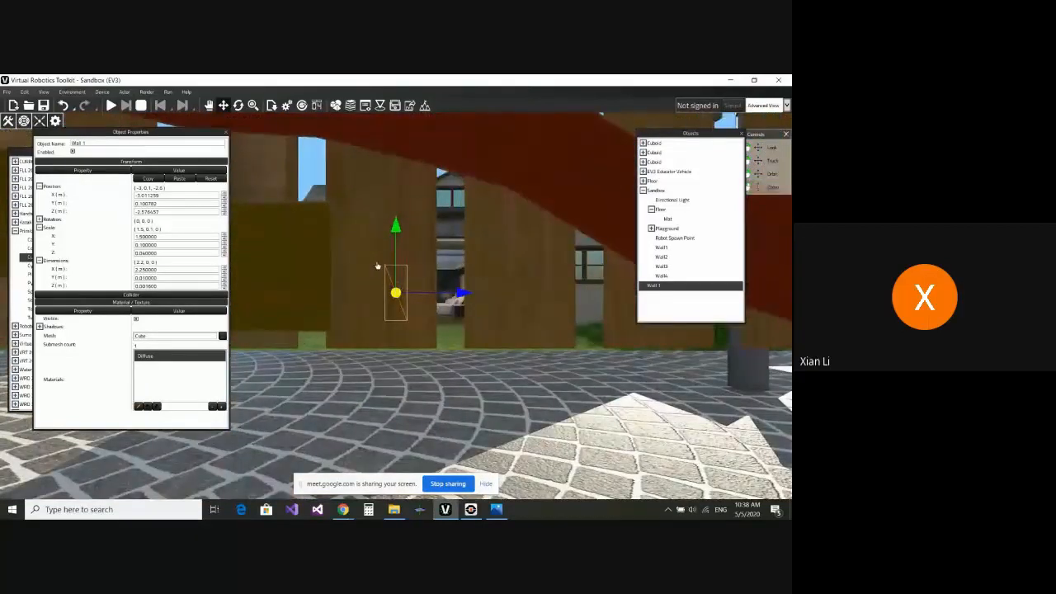
- Raise Wall 1 to about Y 0.12 m so its base lines up with the mat, and return to the perspective view
drag(398, 232, 397, 217)
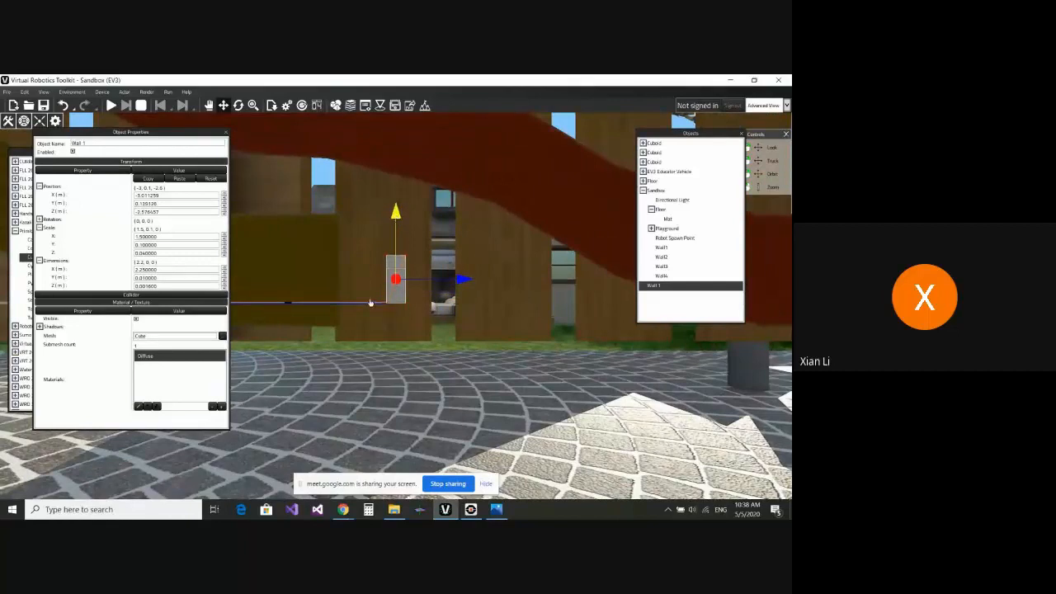
scroll(371, 303, up, 1)
scroll(371, 303, down, 3)
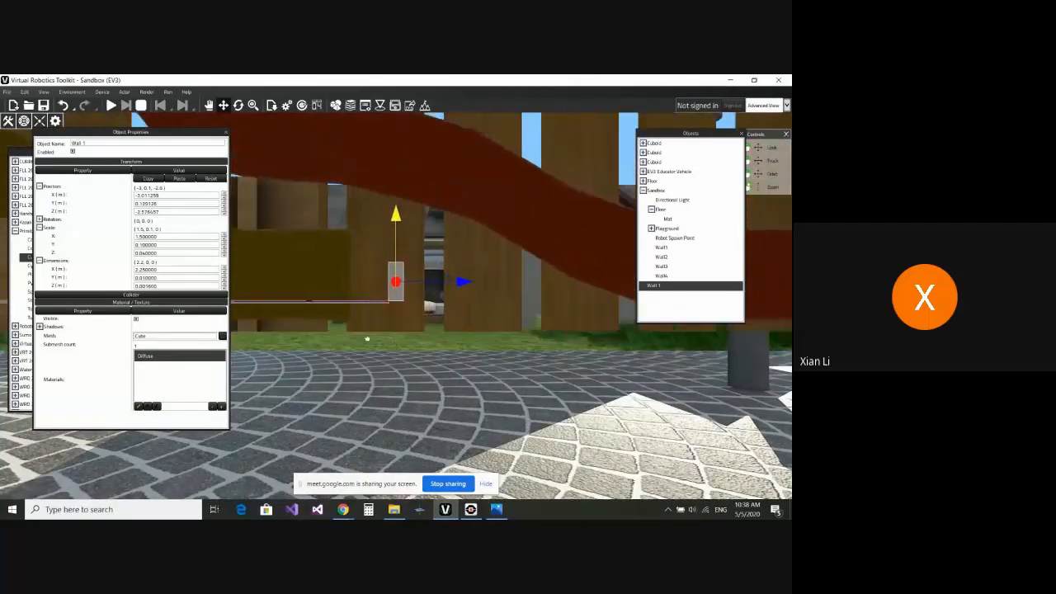
drag(398, 216, 398, 222)
scroll(373, 303, down, 2)
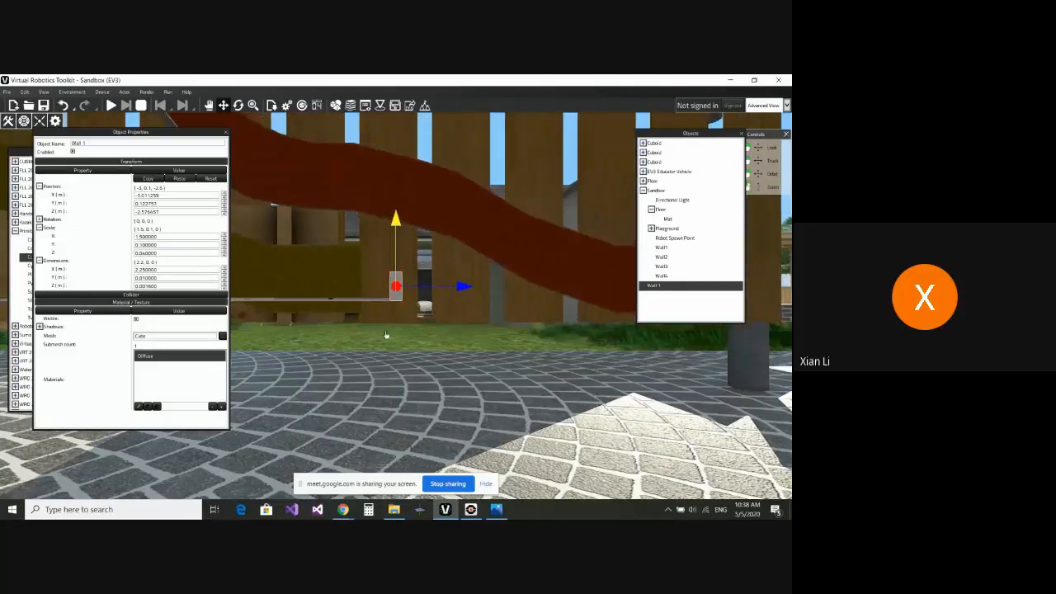
right_drag(386, 333, 467, 354)
middle_drag(565, 335, 572, 330)
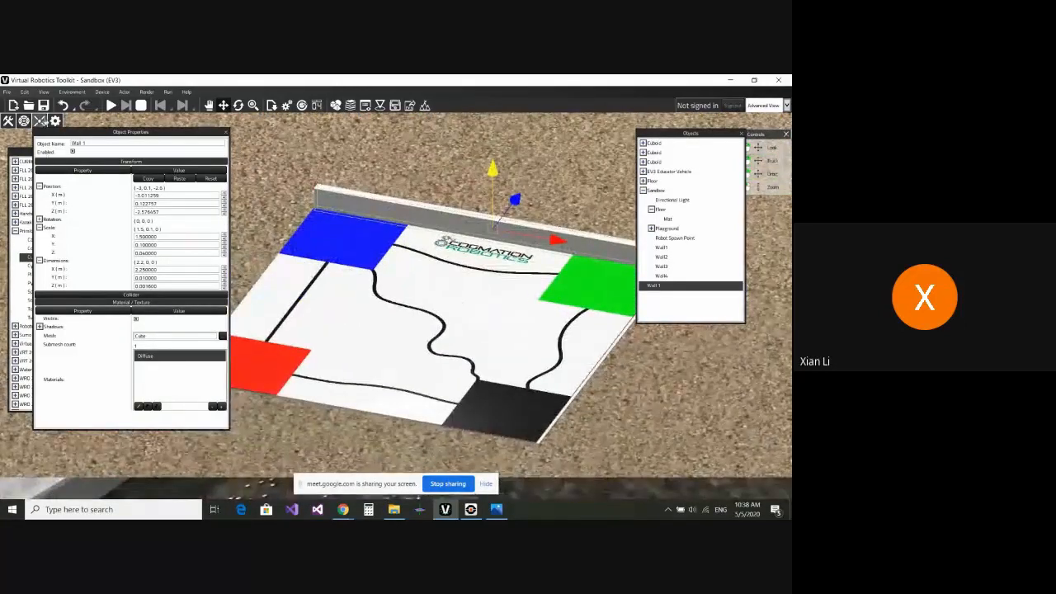
click(40, 121)
scroll(417, 281, down, 2)
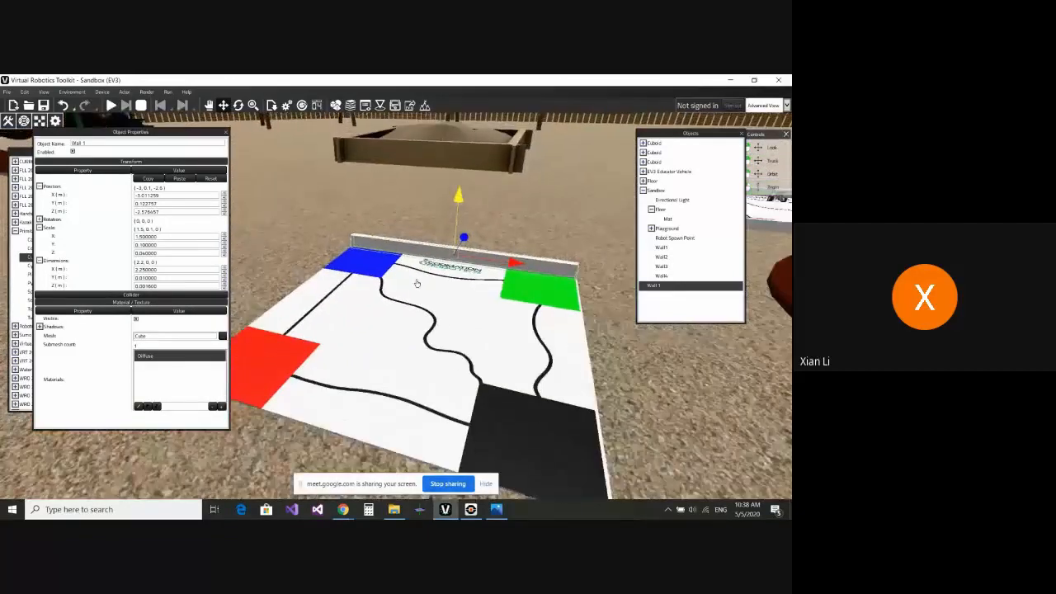
right_click(677, 218)
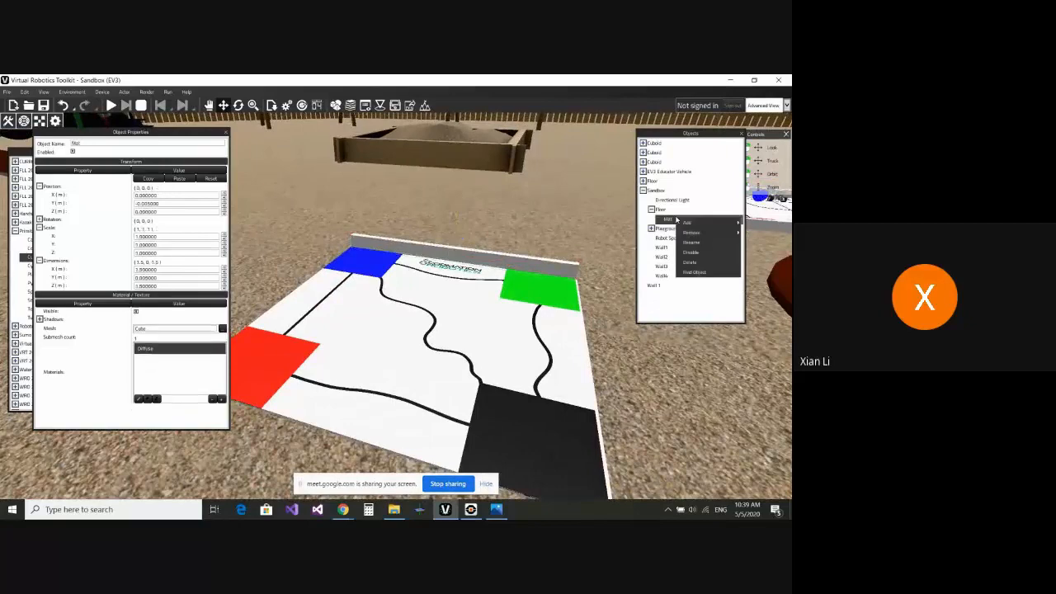
click(706, 254)
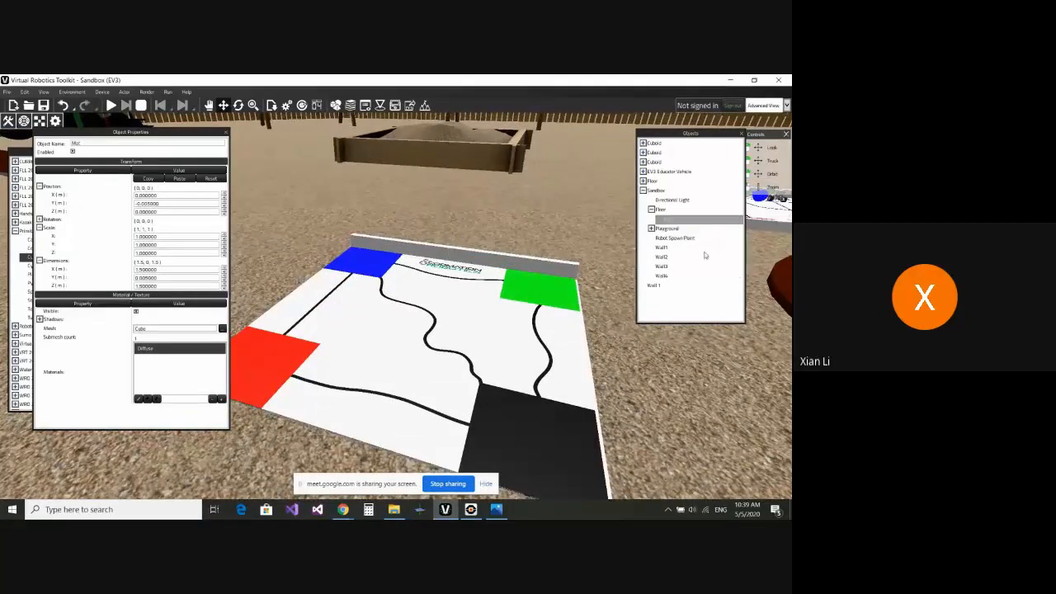
right_click(675, 220)
click(688, 276)
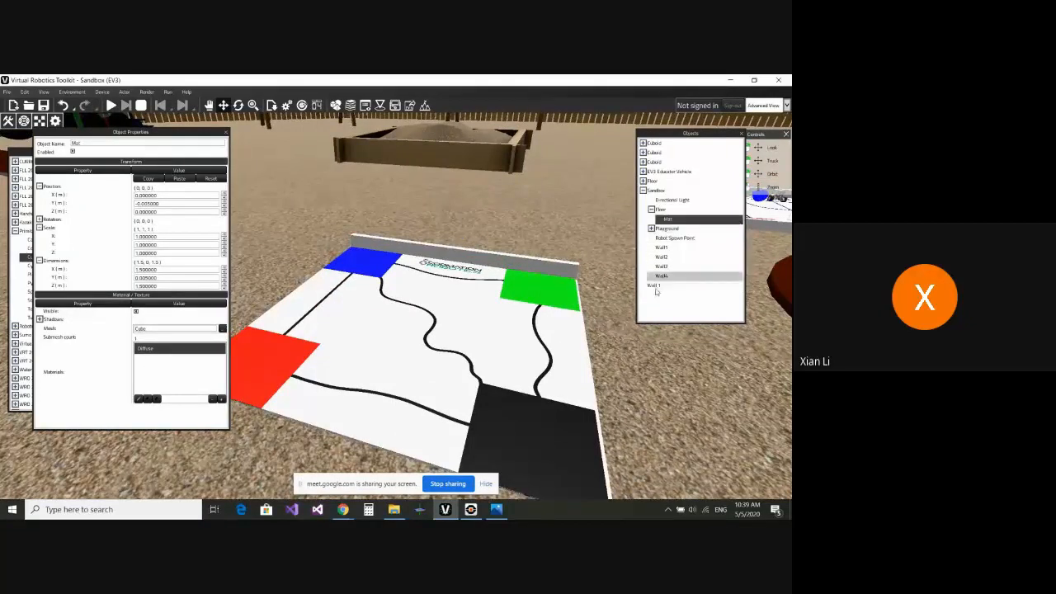
- Duplicate Wall 1 and move the copy to the mat's red and black edge, at about Z -4.10 m
click(658, 287)
scroll(458, 325, down, 3)
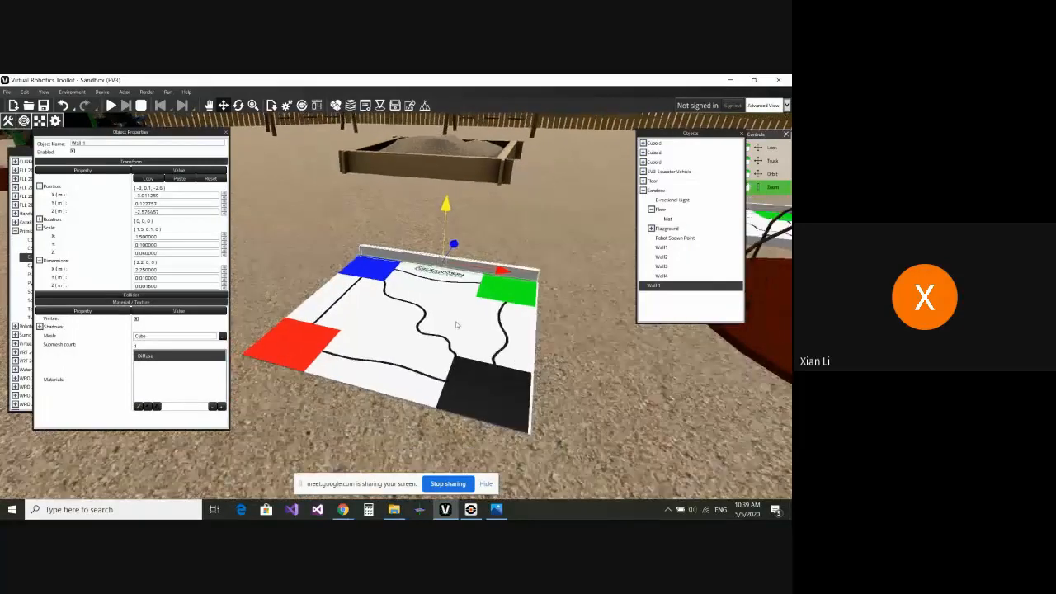
middle_drag(457, 325, 457, 348)
scroll(457, 307, down, 3)
mouse_move(453, 307)
middle_down()
mouse_move(446, 322)
mouse_move(448, 306)
middle_up()
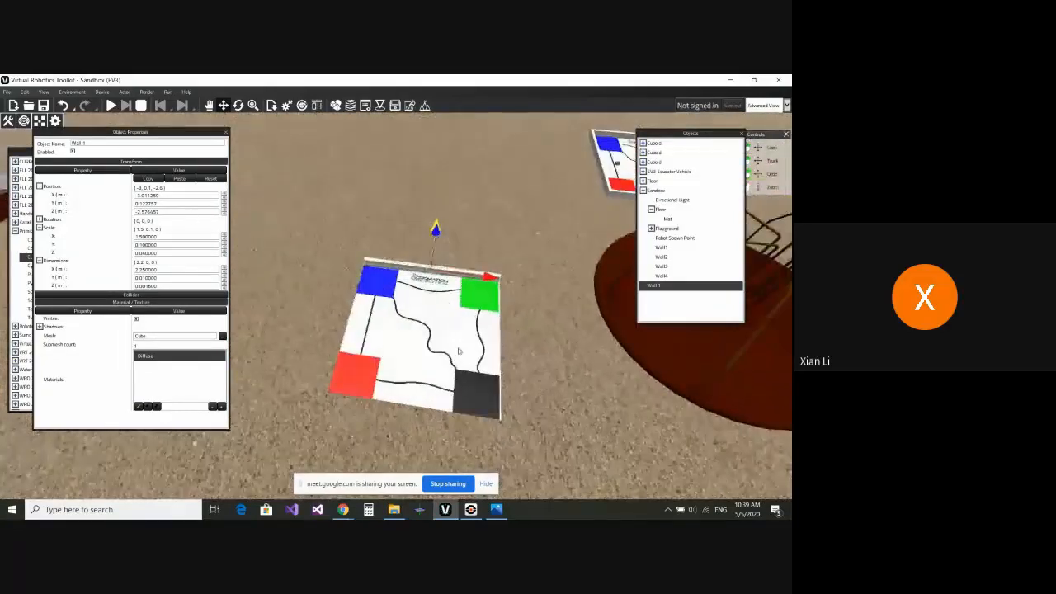
scroll(459, 349, down, 3)
middle_drag(460, 349, 450, 318)
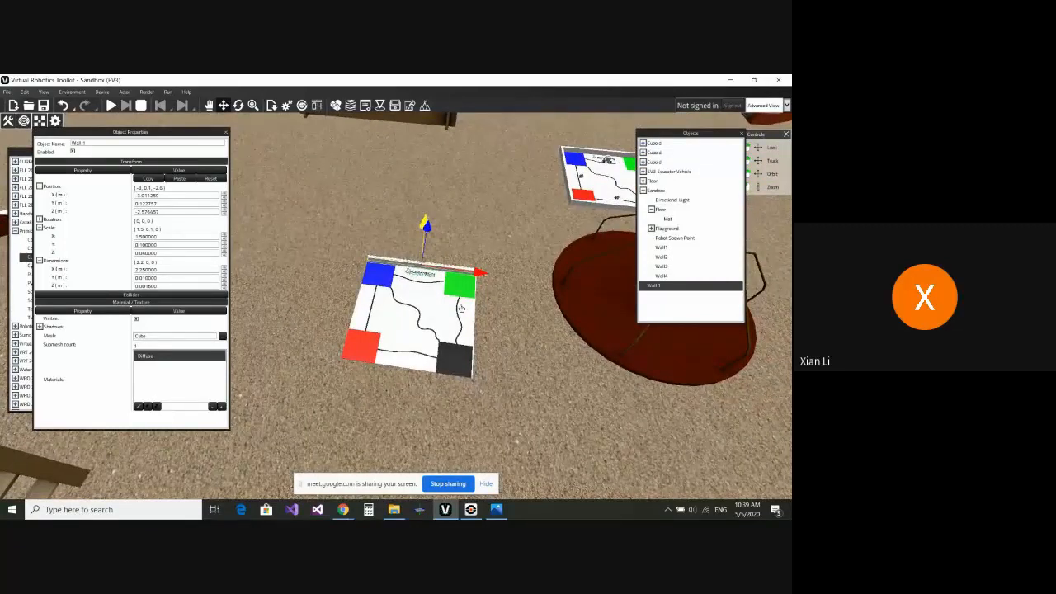
middle_drag(466, 304, 461, 247)
drag(466, 248, 340, 296)
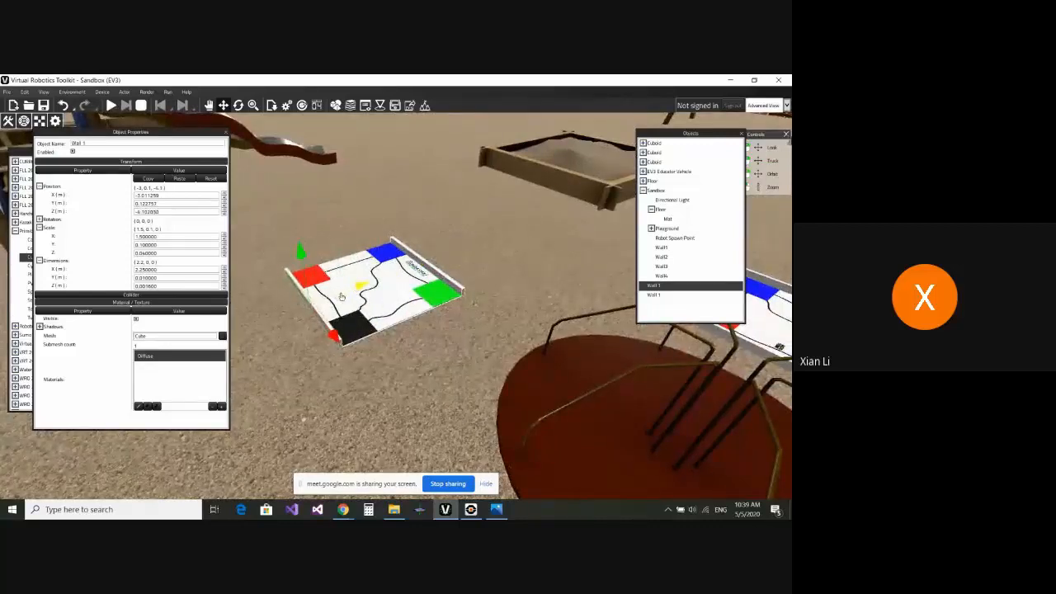
- Fine-tune the copied wall's position along the red and black edge to about Z -4.11 m
scroll(363, 385, up, 3)
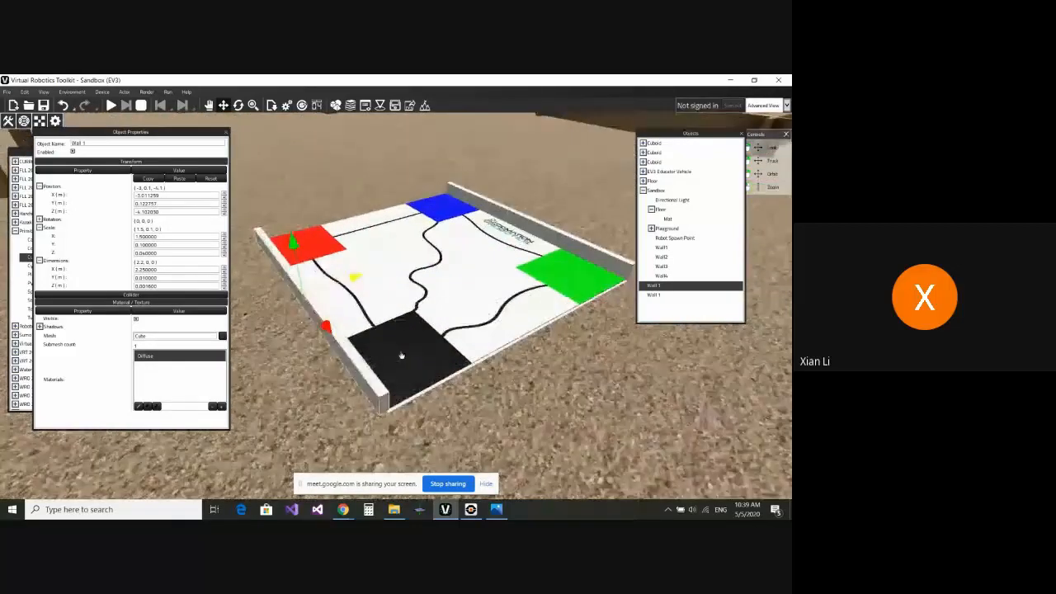
middle_drag(401, 355, 372, 337)
drag(364, 302, 359, 306)
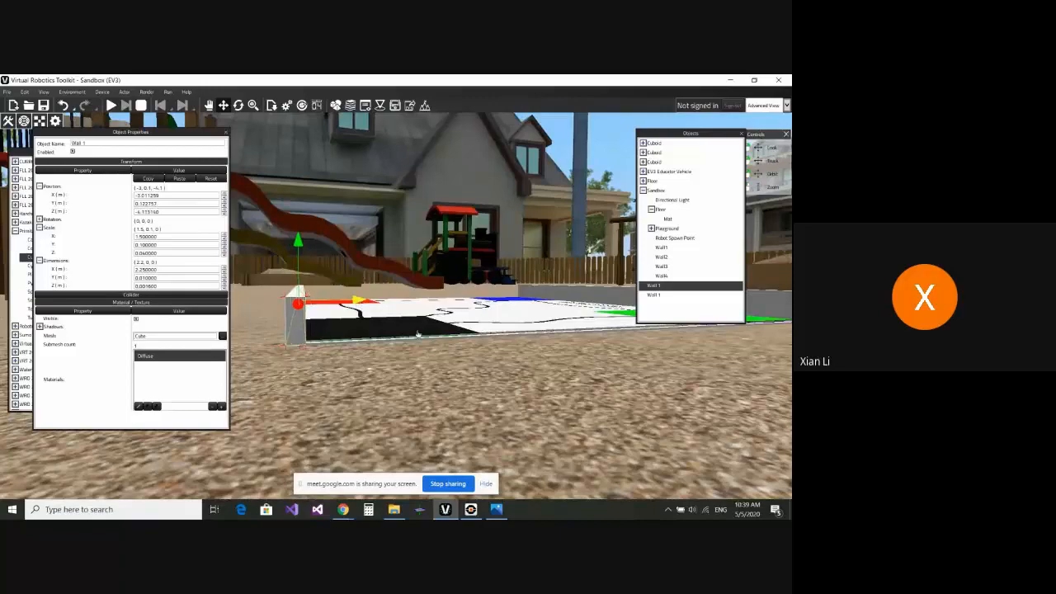
middle_drag(418, 333, 549, 291)
- Add a Cube primitive above the mat and rename it Wall 2
drag(82, 136, 179, 146)
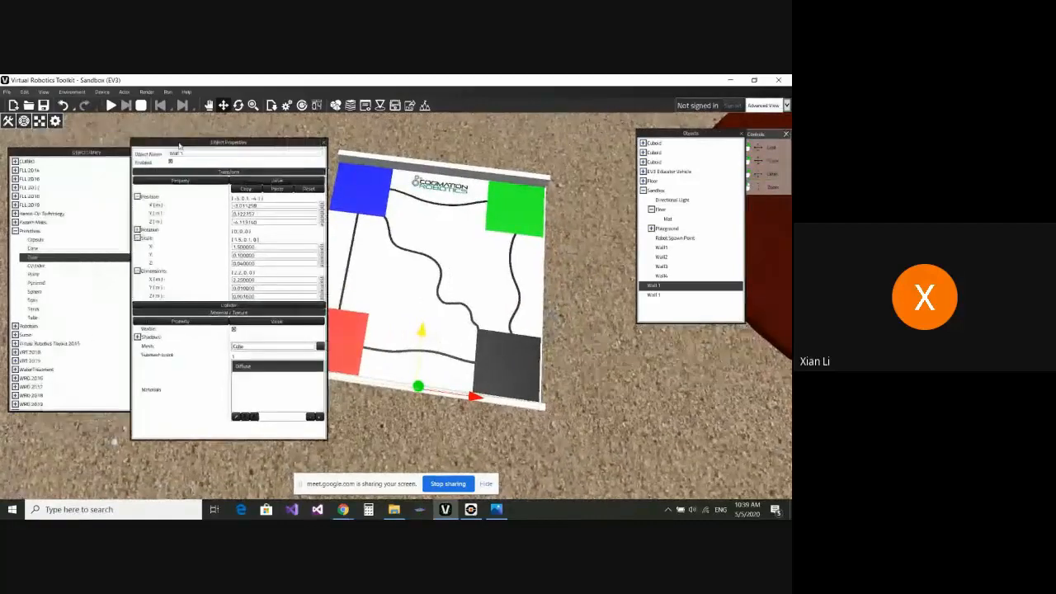
drag(29, 258, 368, 274)
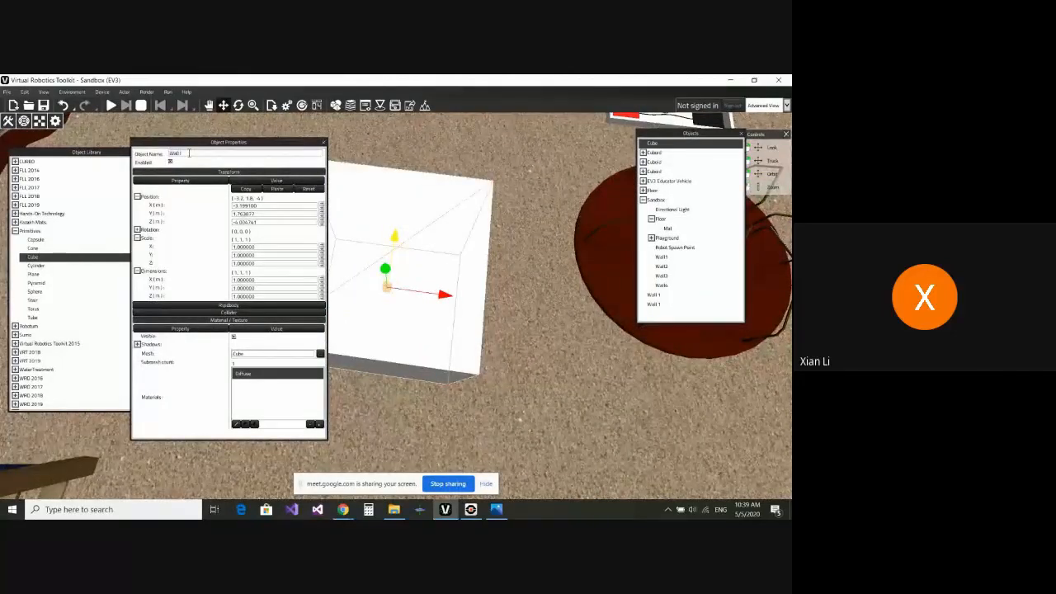
key(Return)
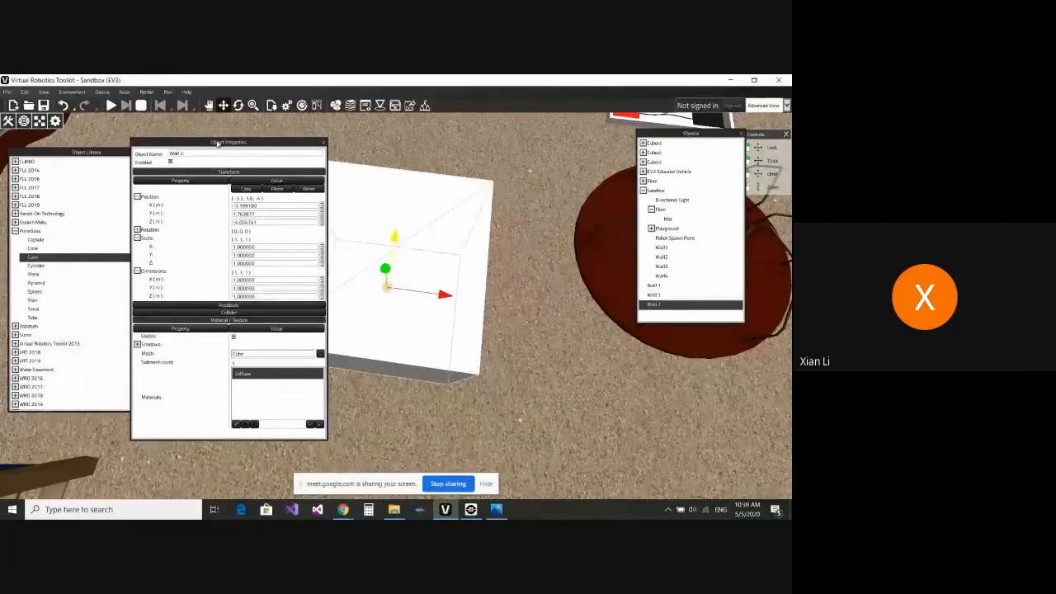
drag(217, 143, 150, 144)
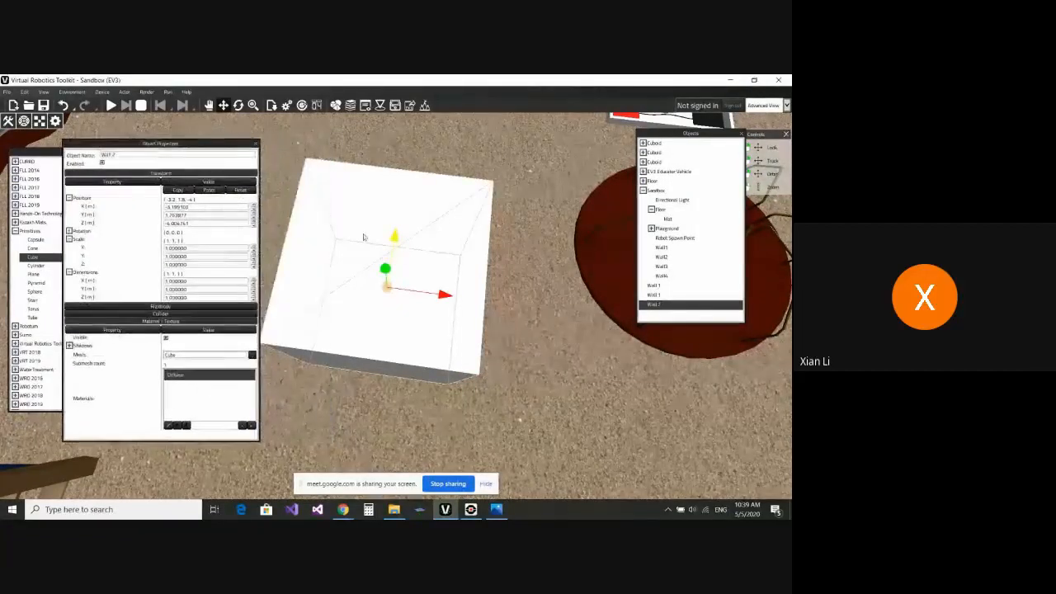
- Remove the Rigidbody component from Wall 2
right_click(657, 305)
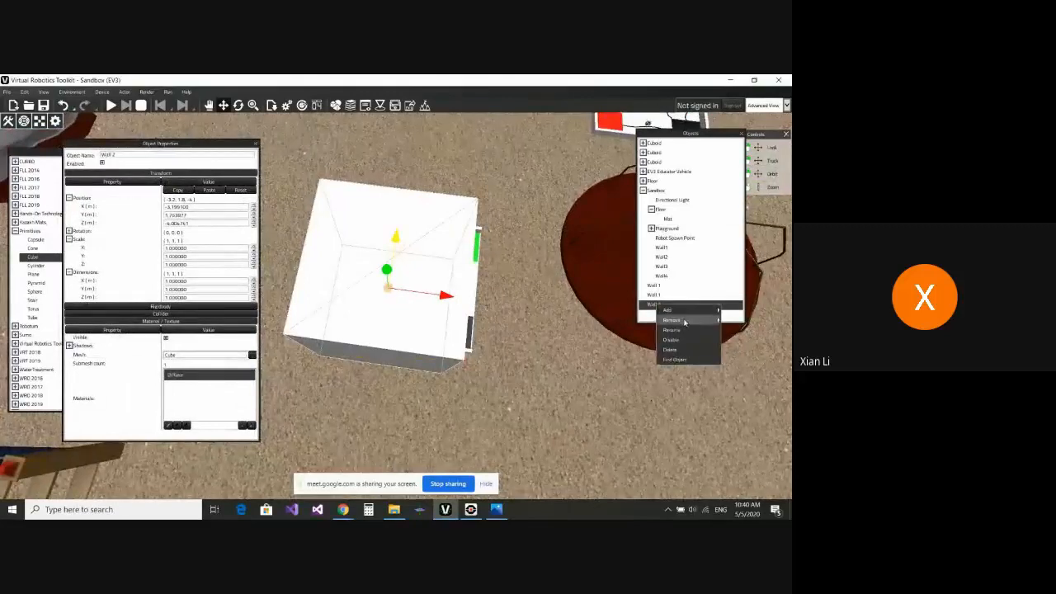
mouse_move(684, 322)
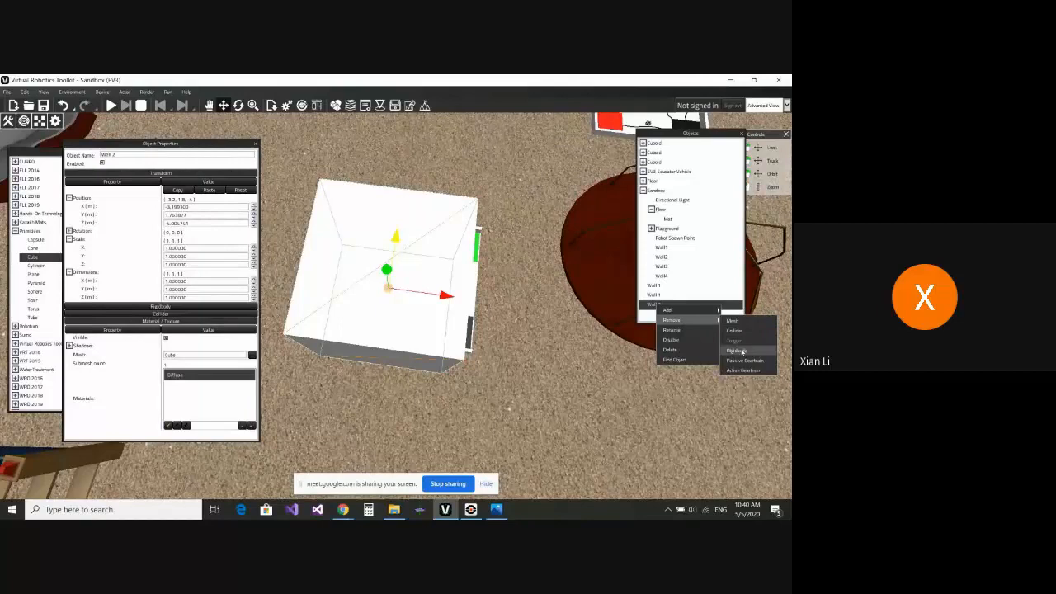
click(742, 351)
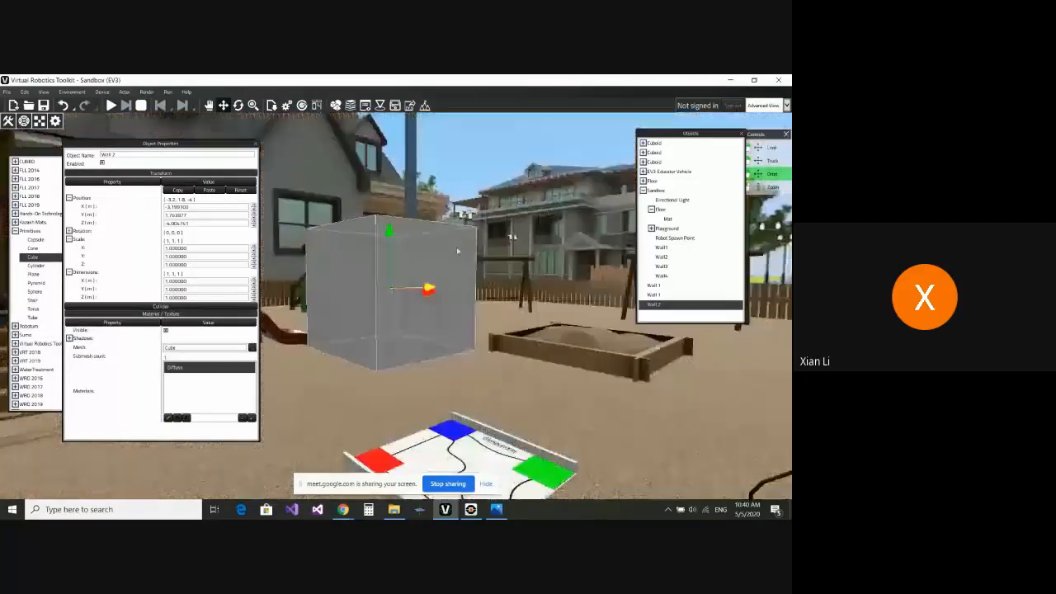
- Lower Wall 2 to about Y 0.35 m and move it over the mat to about Z -3.24 m
drag(390, 233, 419, 405)
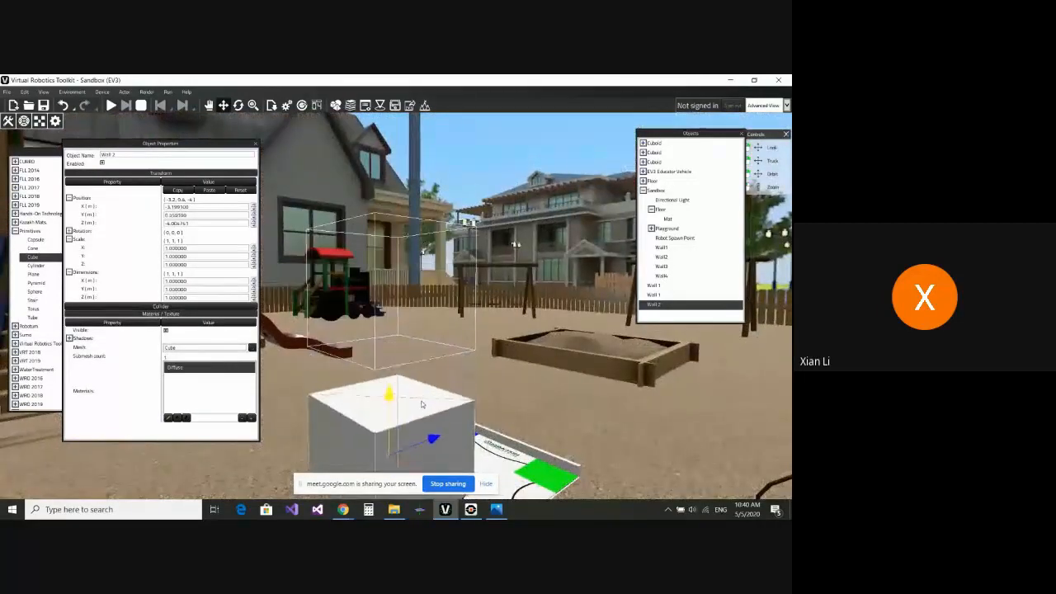
scroll(501, 374, down, 2)
middle_drag(462, 374, 536, 451)
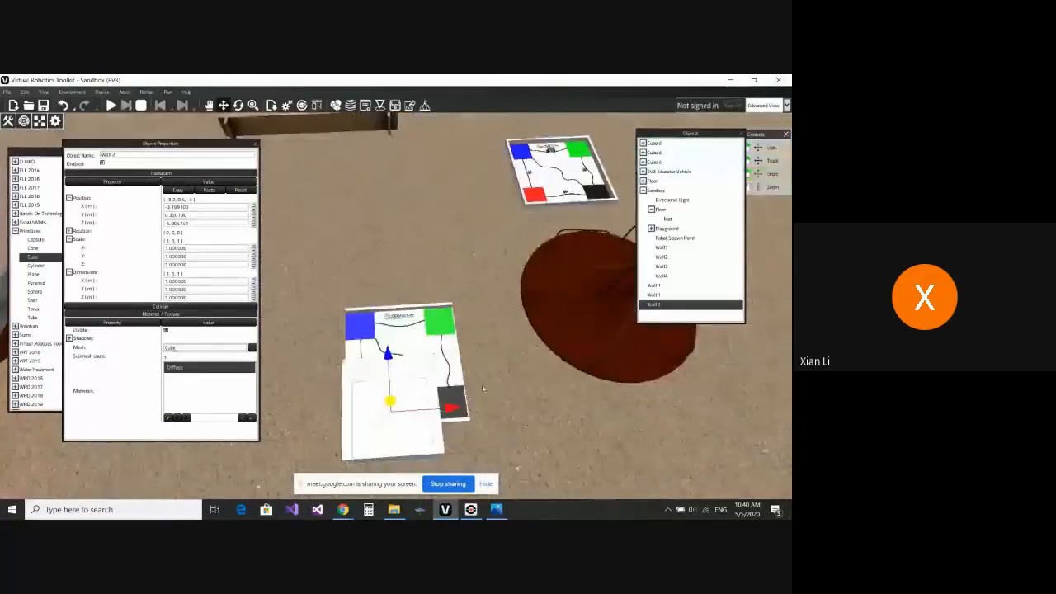
middle_drag(462, 318, 473, 351)
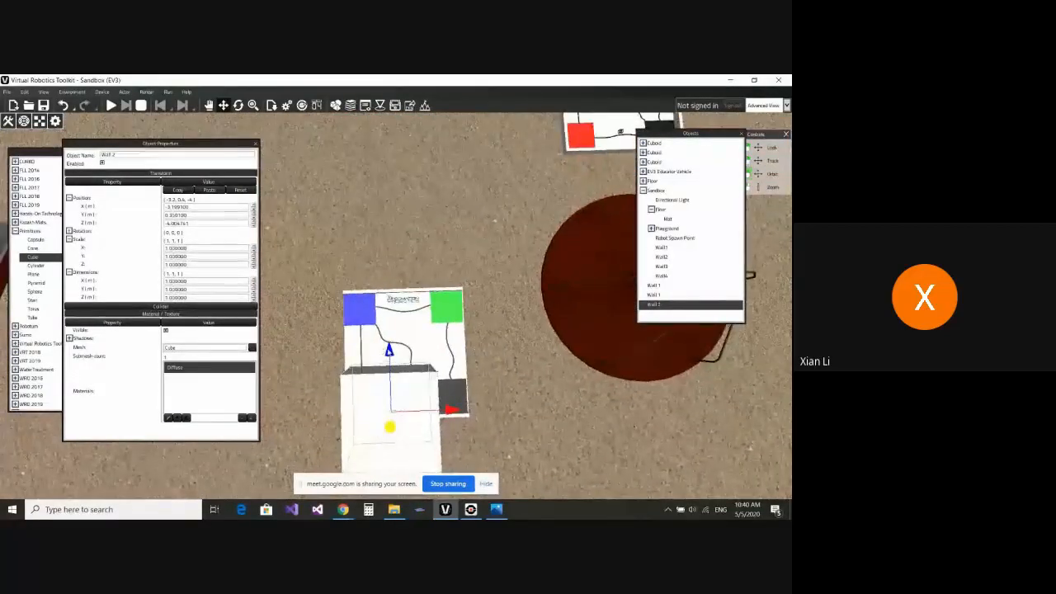
drag(389, 351, 387, 288)
middle_drag(527, 353, 562, 331)
scroll(561, 332, up, 2)
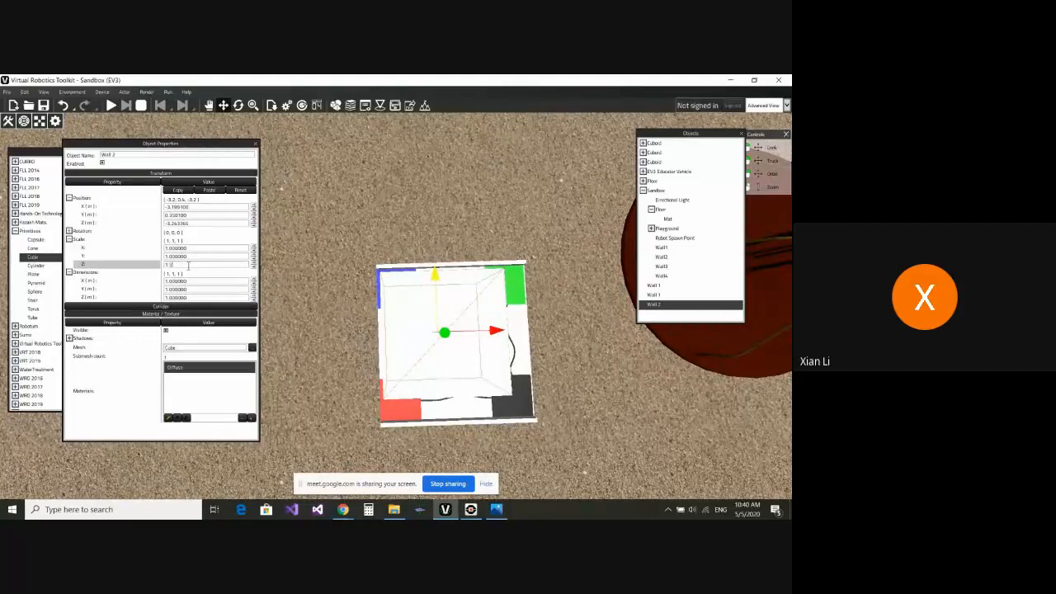
- Set Wall 2's Z scale to 1.5 and its X scale to 0.04
key(Return)
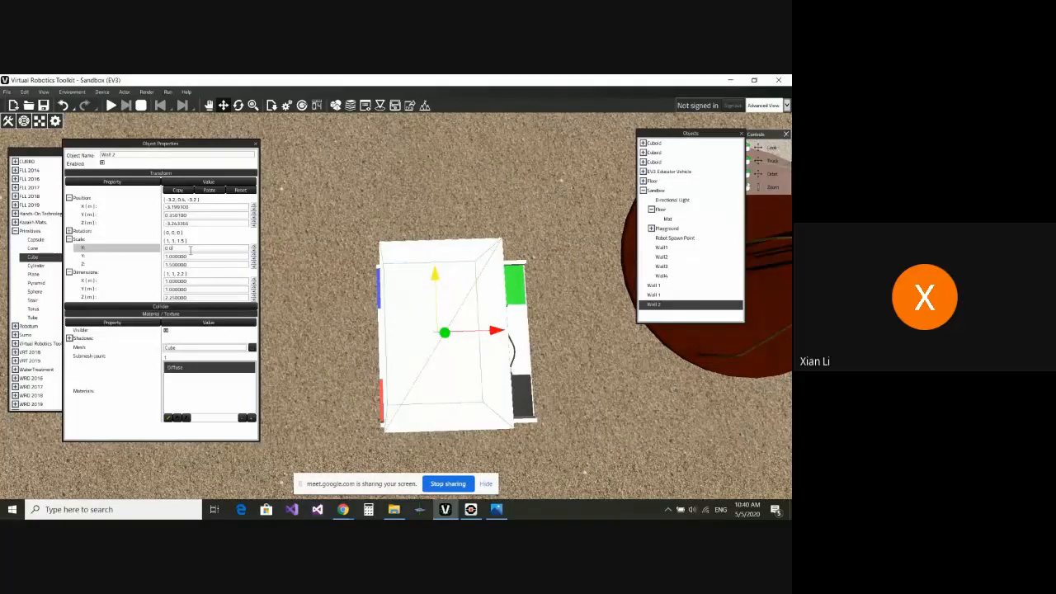
click(191, 250)
text(0.03)
key(BackSpace)
text(4)
key(Return)
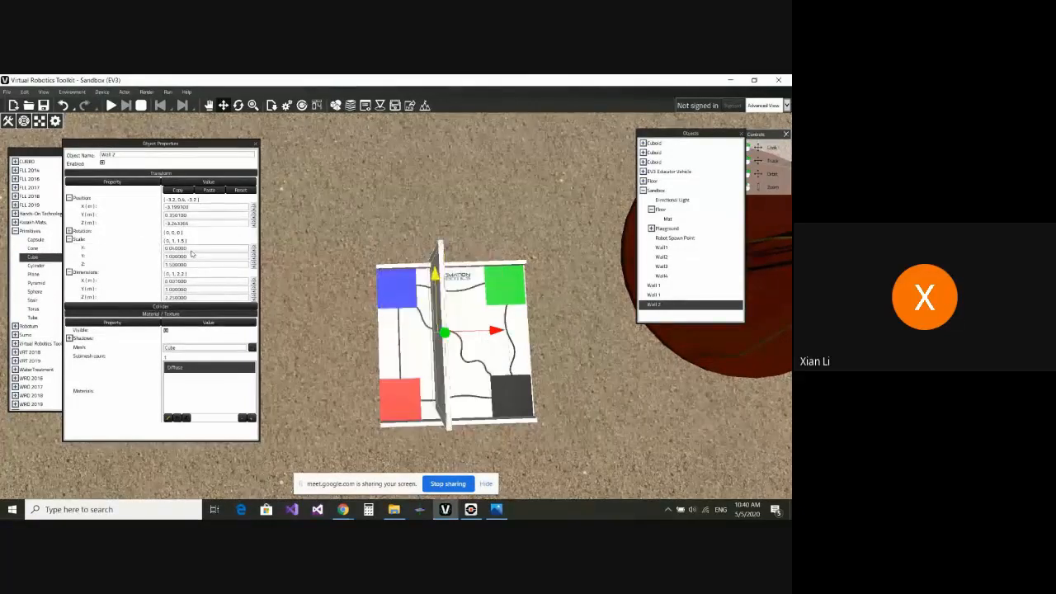
- Move Wall 2 to the mat's edge beside the blue and red squares, at about X -3.78 m, and set its Y scale to 0.1
drag(495, 331, 438, 344)
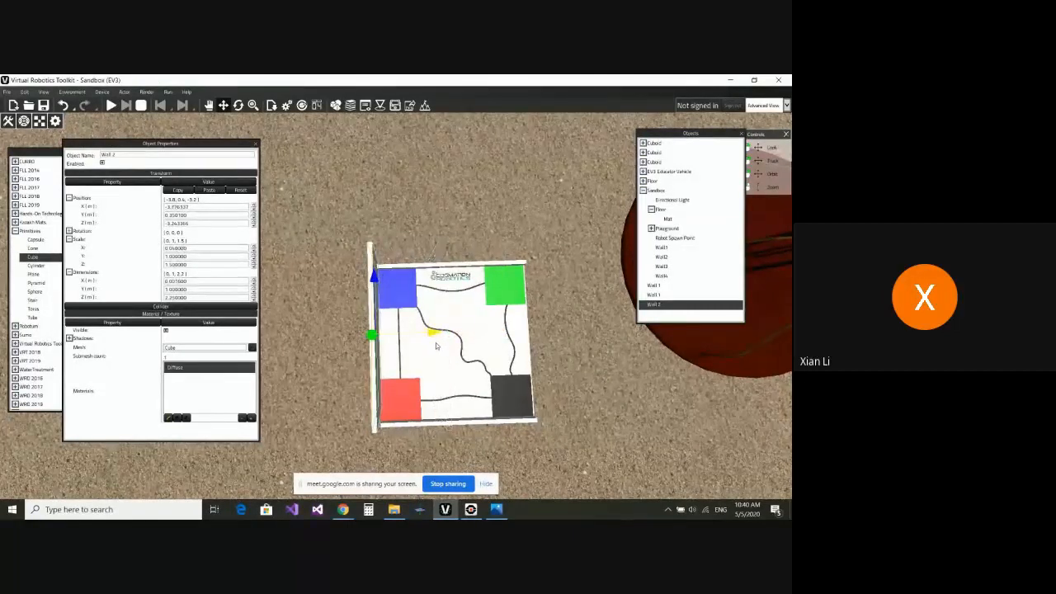
click(200, 257)
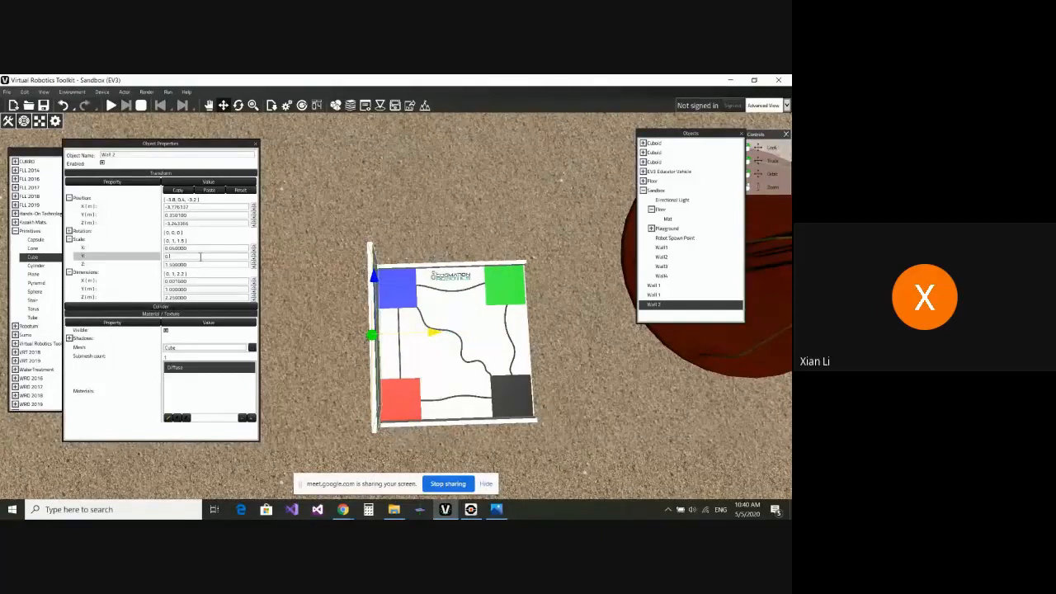
text(0.1)
key(Return)
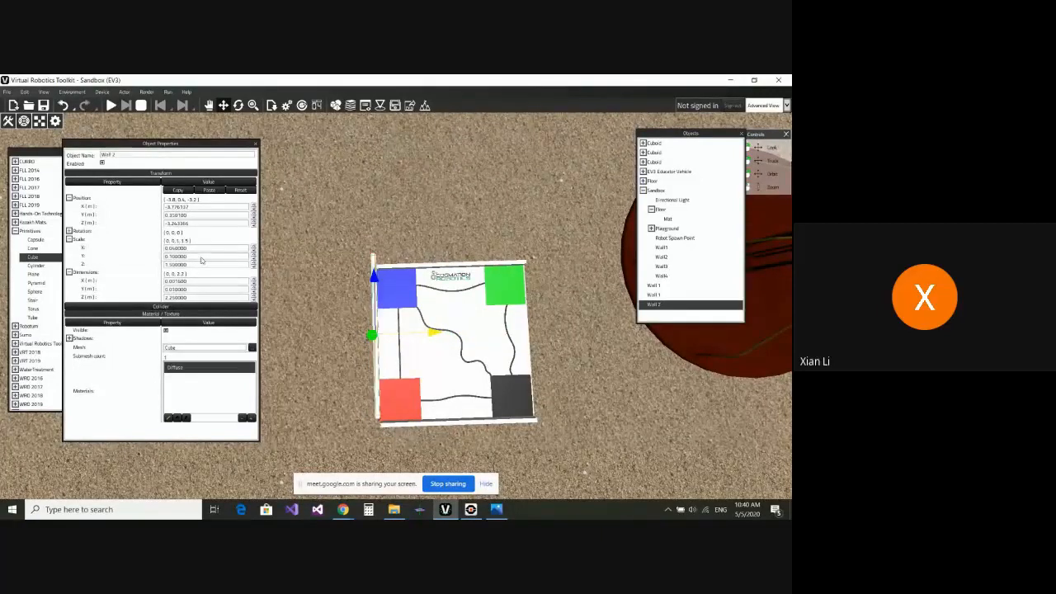
- Lower Wall 2 to about Y 0.1 m so it sits along the mat's edge
right_drag(402, 373, 446, 305)
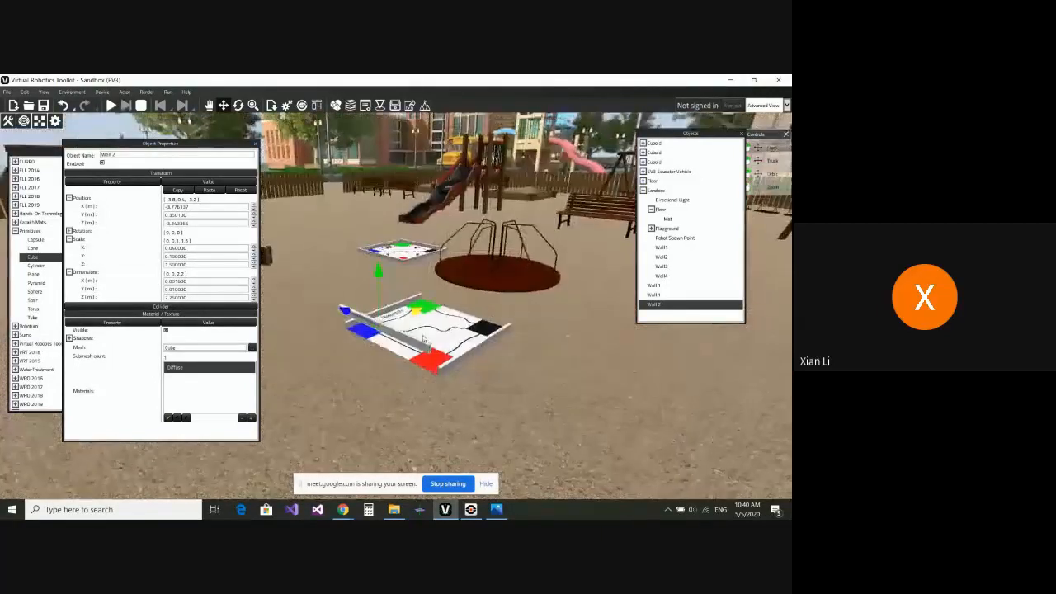
scroll(401, 391, up, 3)
middle_drag(401, 391, 421, 356)
scroll(421, 356, up, 2)
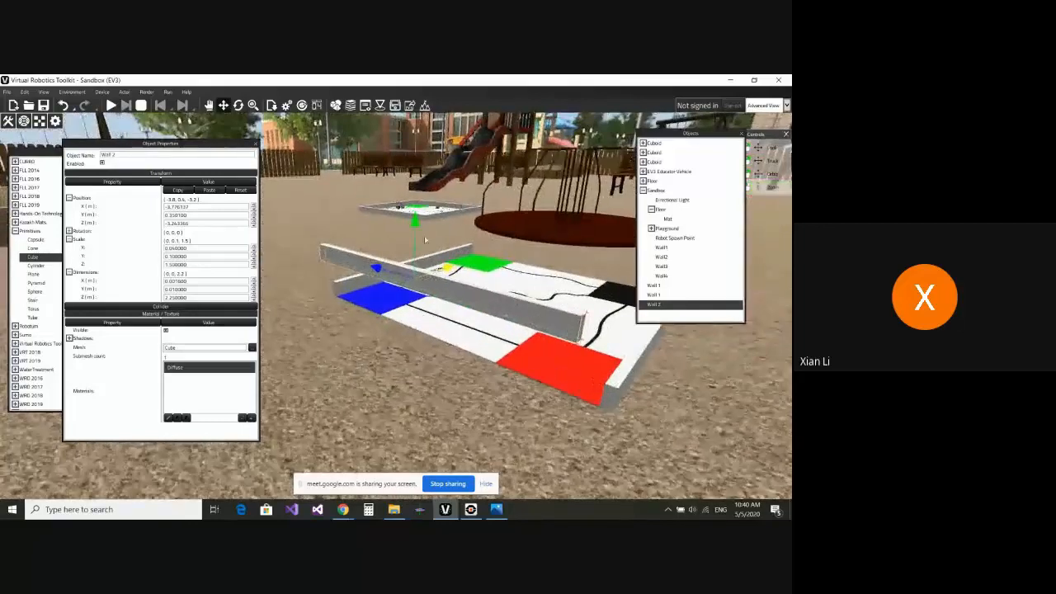
drag(417, 223, 417, 275)
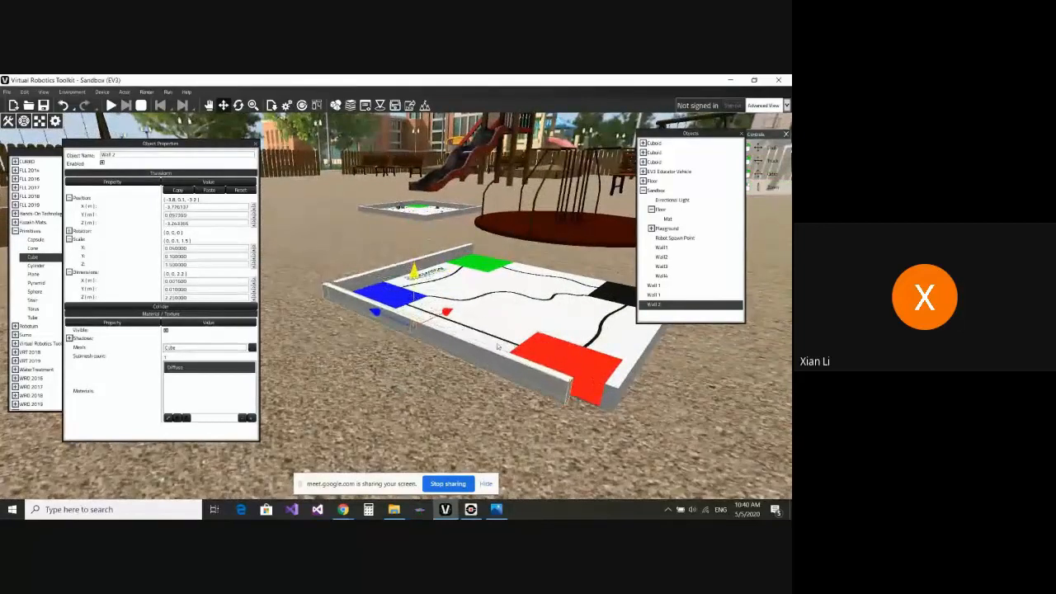
- Slide Wall 2 lengthwise along the mat's edge to about Z -3.35 m
scroll(535, 333, down, 2)
right_drag(536, 333, 370, 388)
middle_drag(370, 387, 401, 347)
scroll(386, 366, up, 2)
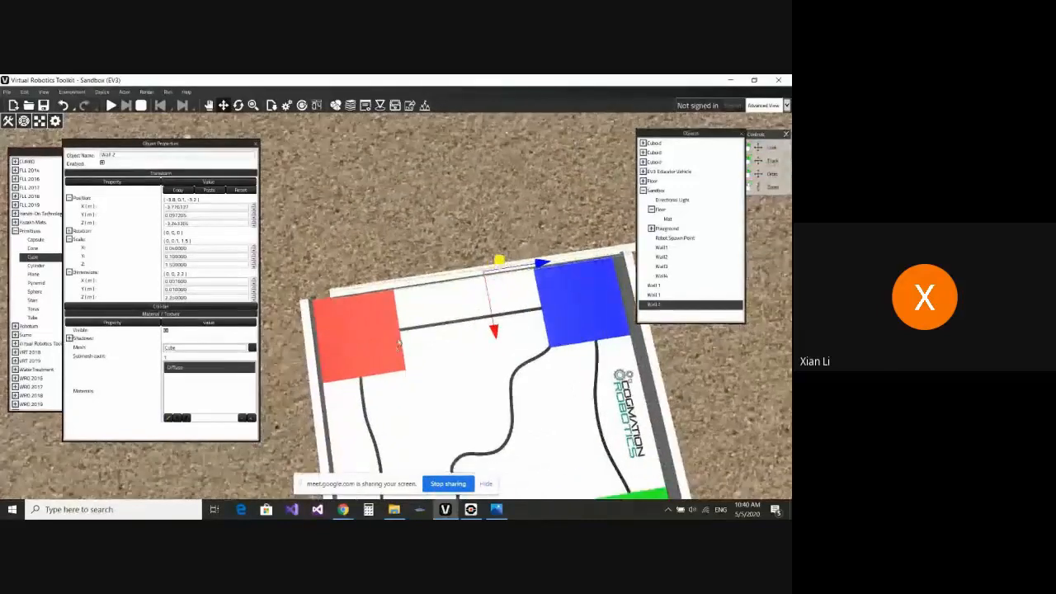
drag(535, 273, 517, 268)
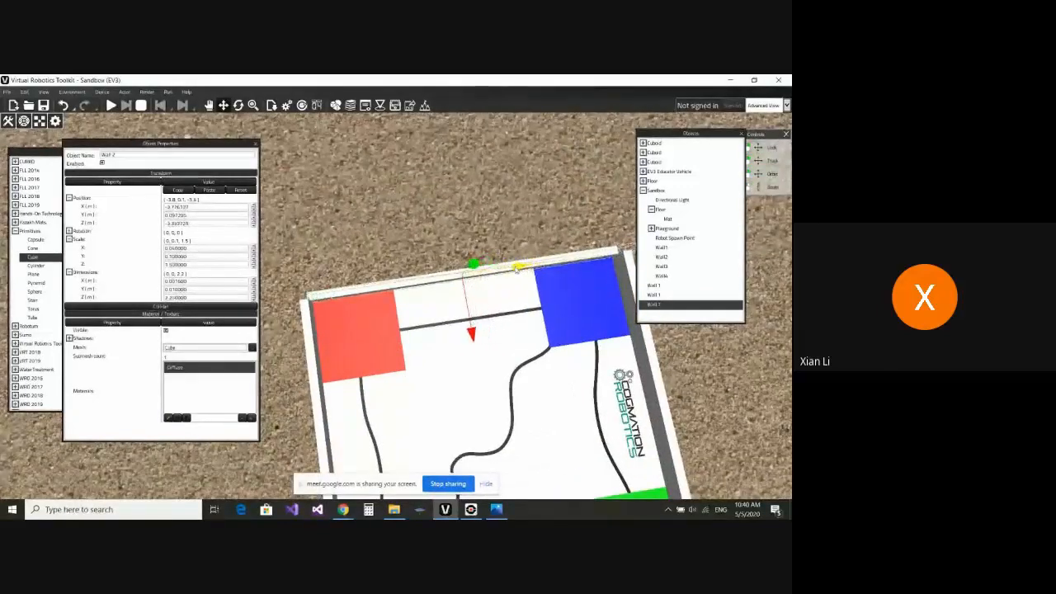
- Match Wall 2's height to Wall 1 by setting its Y position to 0.122757 m
scroll(522, 286, down, 1)
right_drag(522, 286, 495, 281)
right_drag(452, 319, 530, 301)
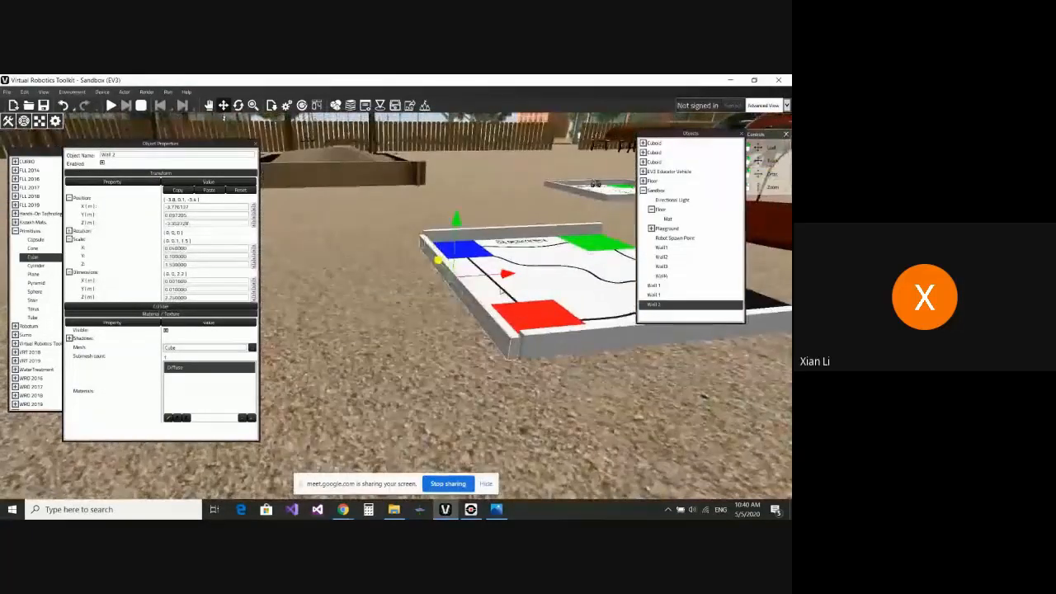
middle_drag(530, 302, 483, 293)
scroll(476, 299, up, 1)
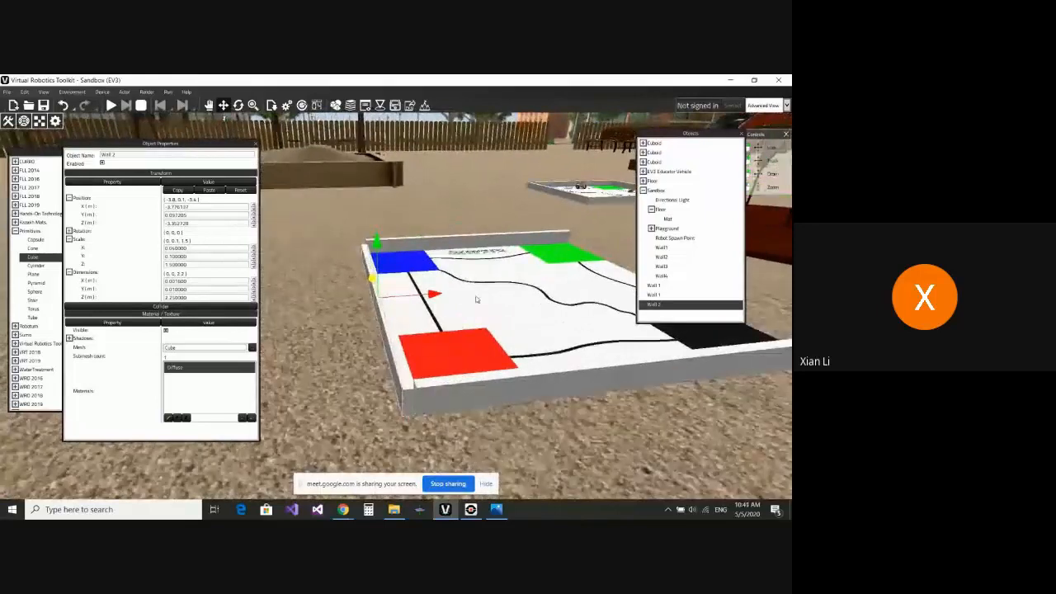
click(666, 287)
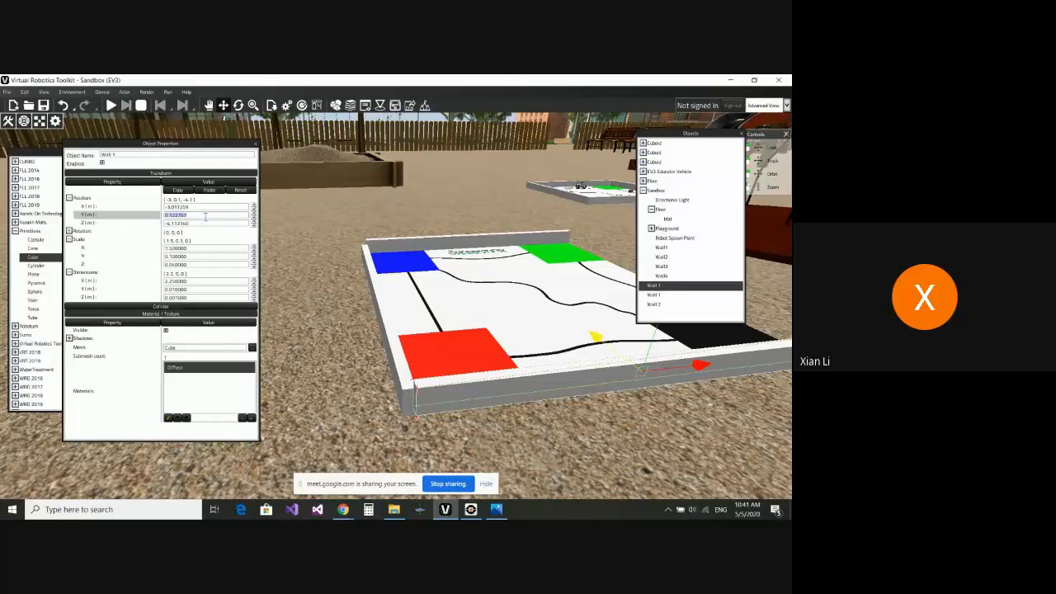
click(662, 306)
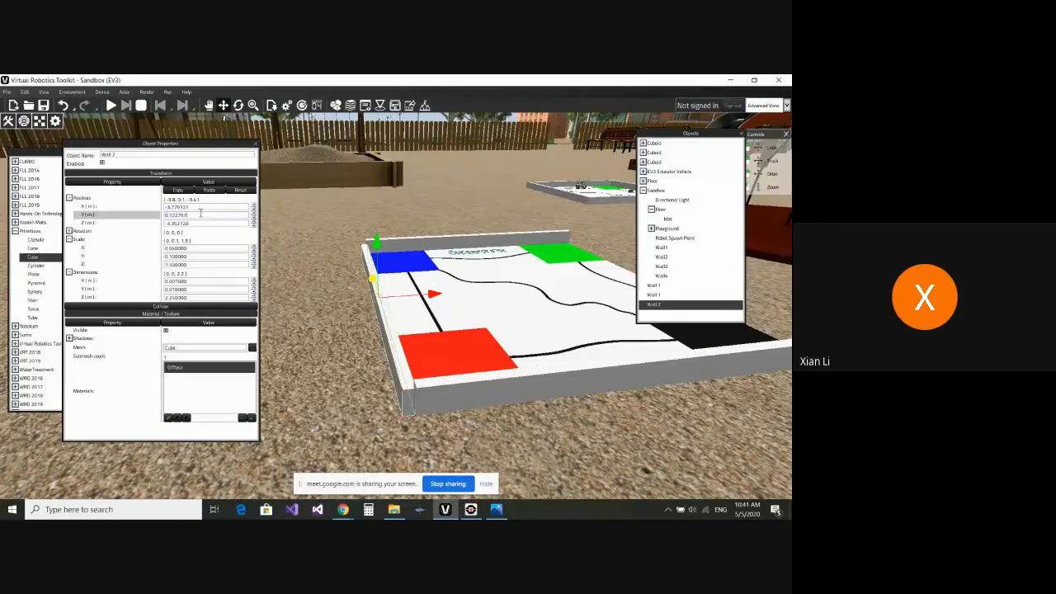
key(Return)
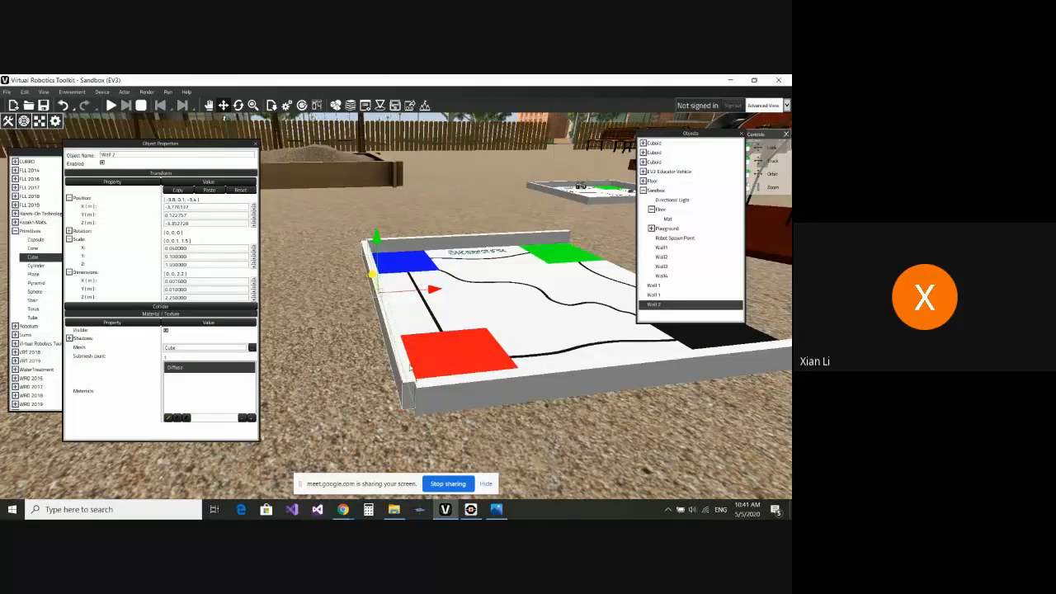
- Examine how the walls meet at the corners of the existing reference mat near the merry-go-round
scroll(426, 361, down, 2)
middle_drag(426, 360, 344, 325)
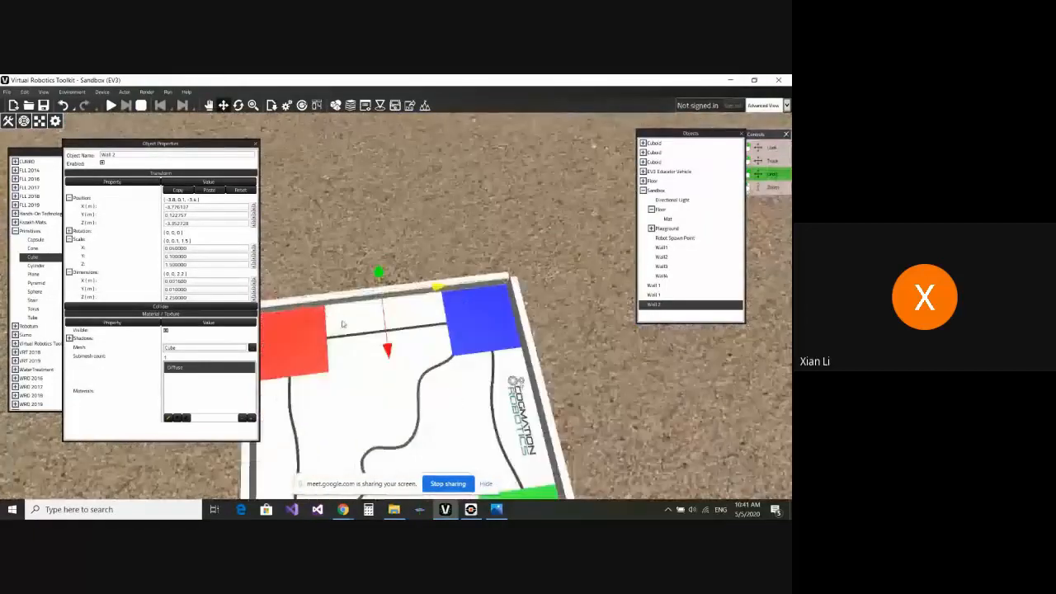
scroll(444, 323, down, 5)
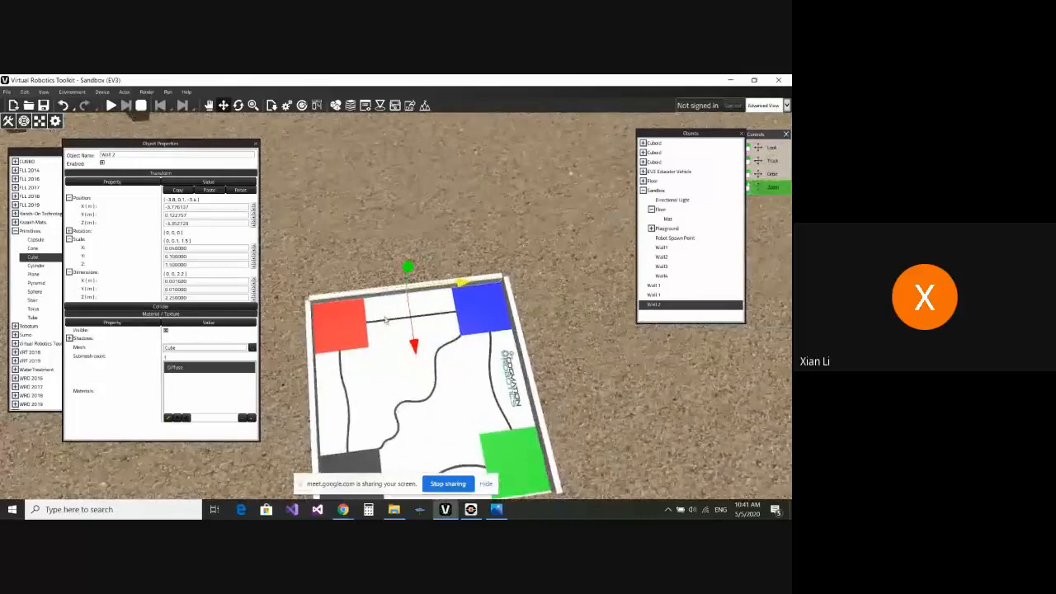
scroll(604, 342, down, 3)
middle_drag(574, 342, 542, 370)
scroll(501, 347, up, 1)
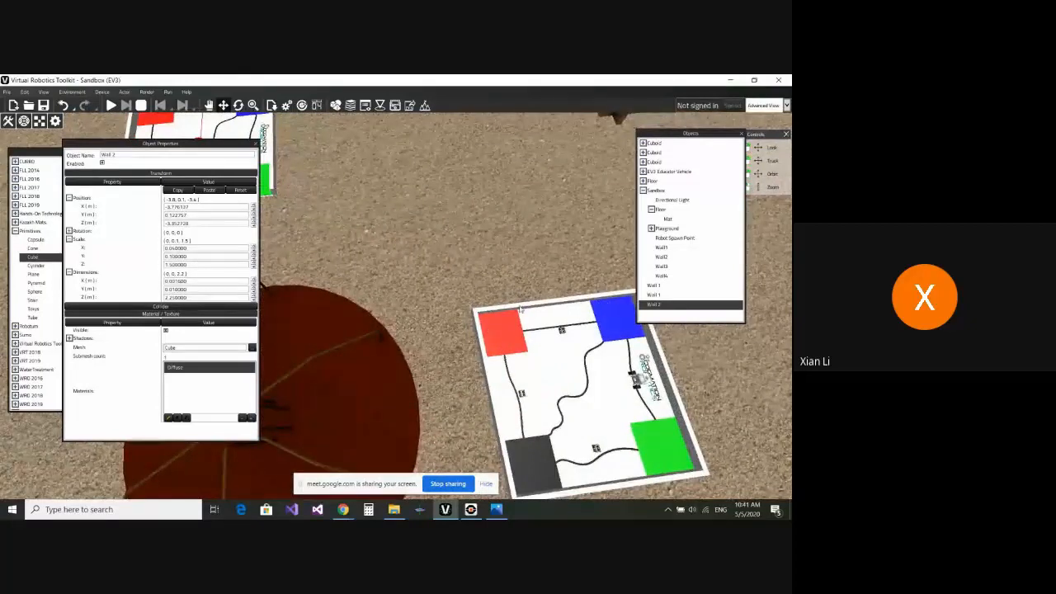
scroll(549, 293, down, 2)
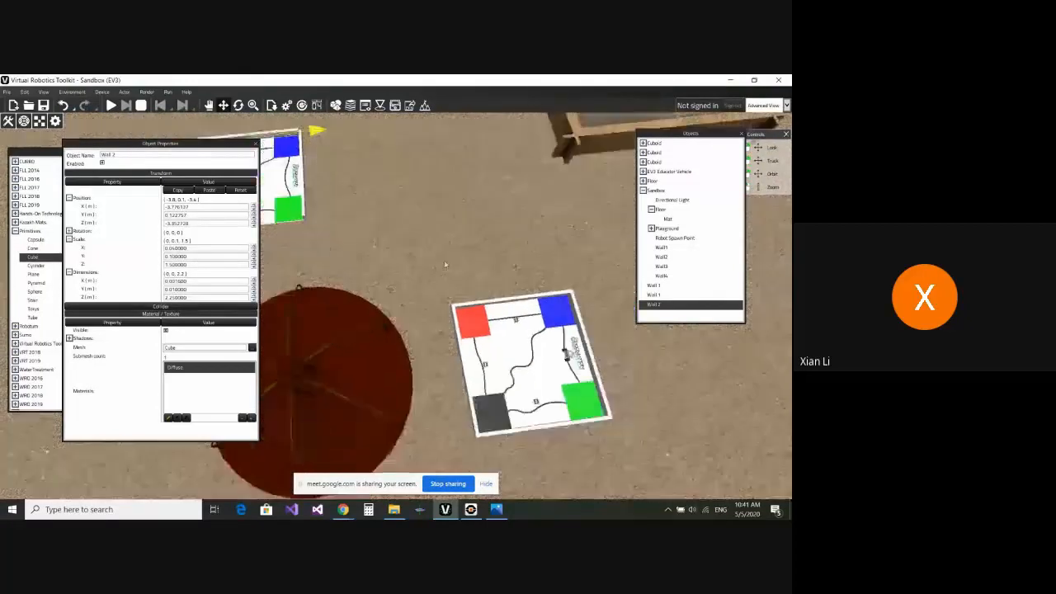
- Lengthen Wall 2 by setting its Z scale to 1.58
middle_drag(444, 260, 681, 369)
scroll(449, 223, up, 3)
middle_drag(448, 222, 424, 235)
scroll(413, 254, up, 3)
scroll(388, 250, up, 1)
scroll(389, 250, up, 1)
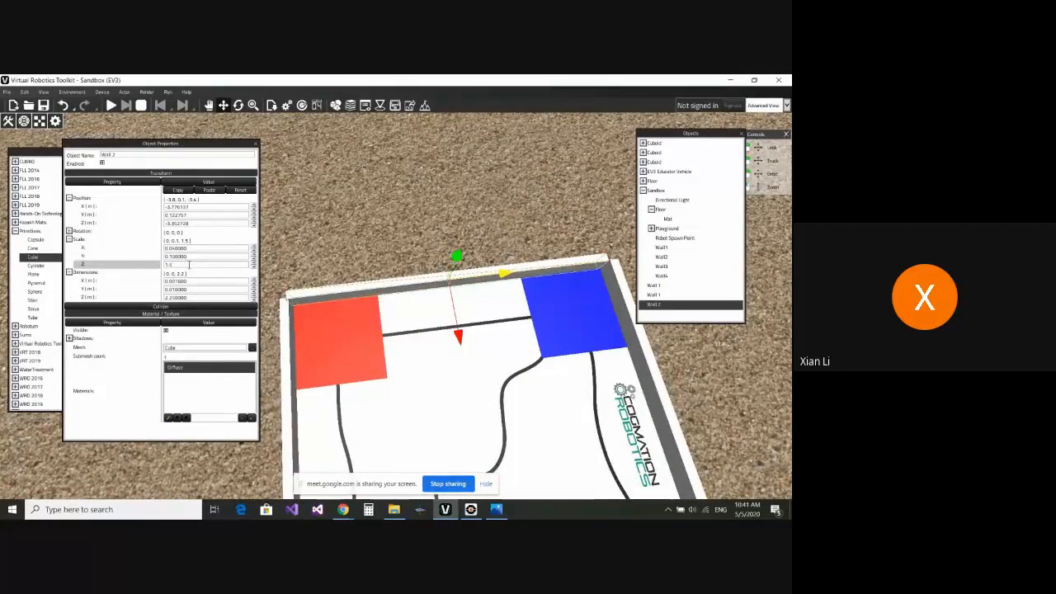
key(Return)
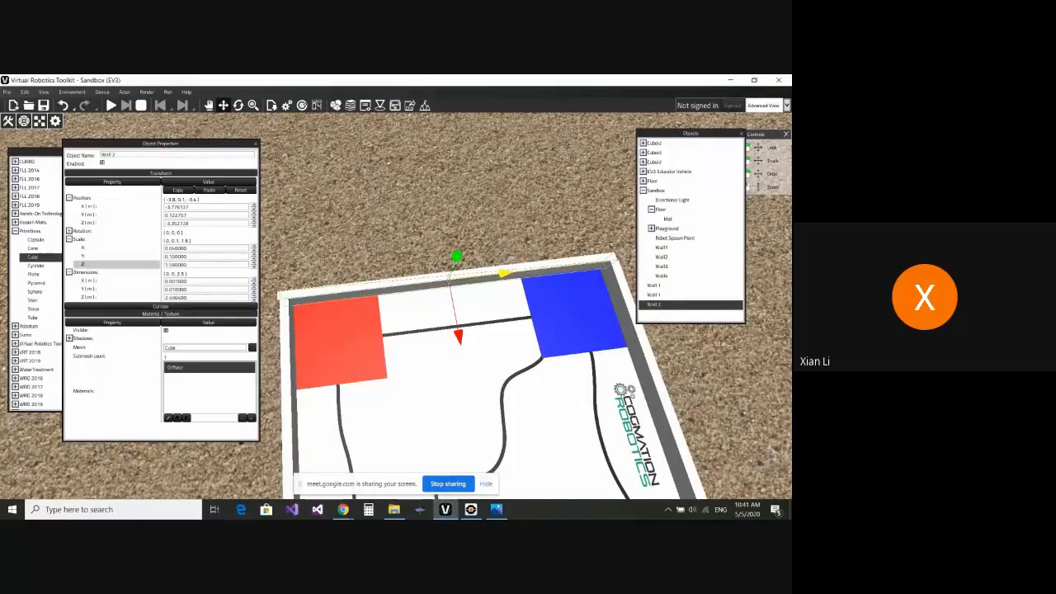
- Center the lengthened Wall 2 between the two adjoining walls at about Z -3.34 m
scroll(407, 267, down, 2)
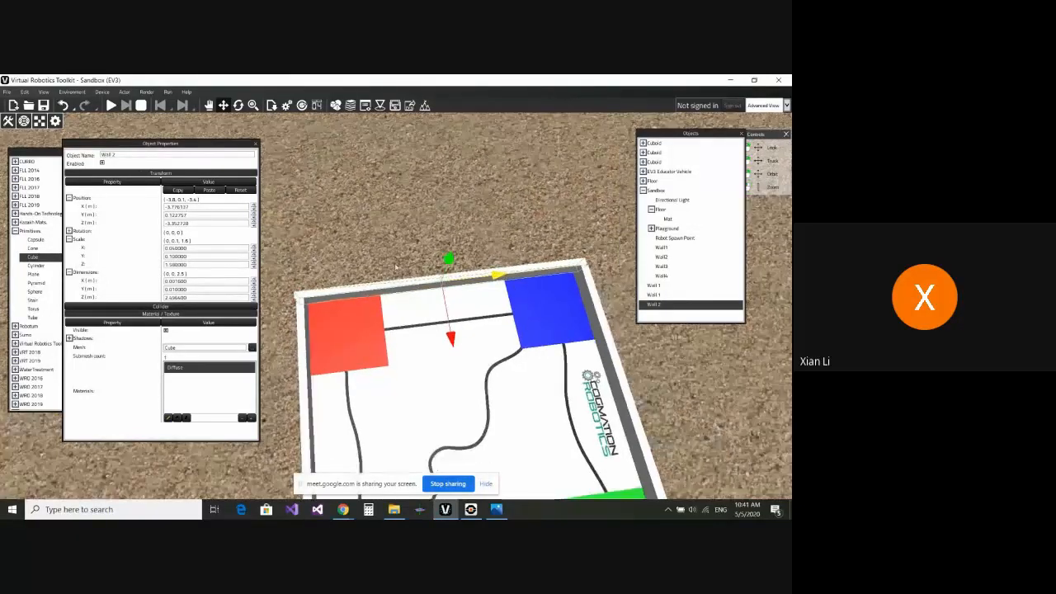
mouse_move(396, 267)
right_down()
mouse_move(429, 266)
mouse_move(394, 259)
right_up()
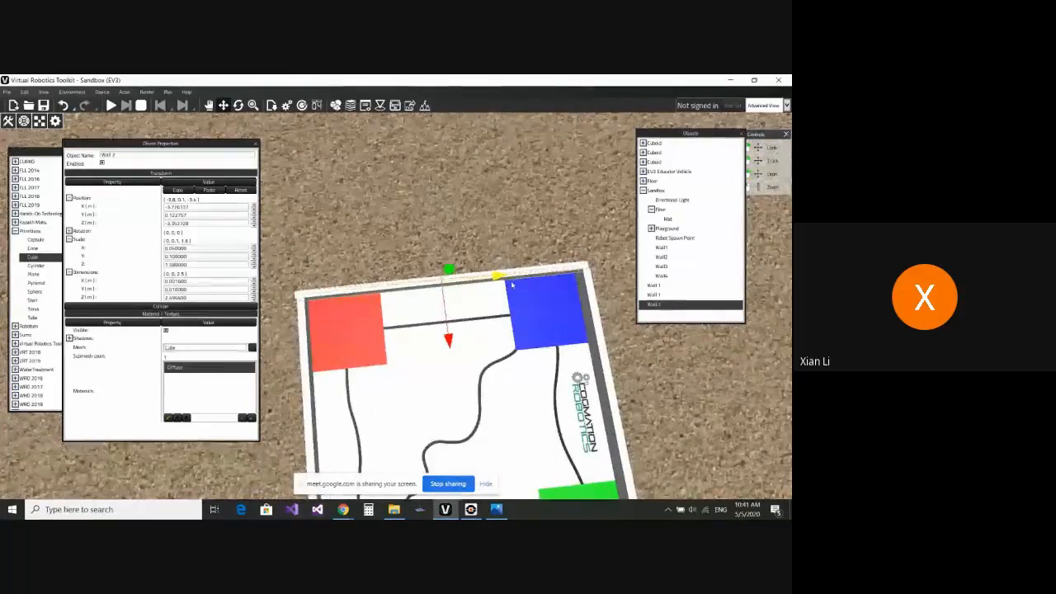
drag(498, 278, 500, 278)
scroll(429, 255, down, 3)
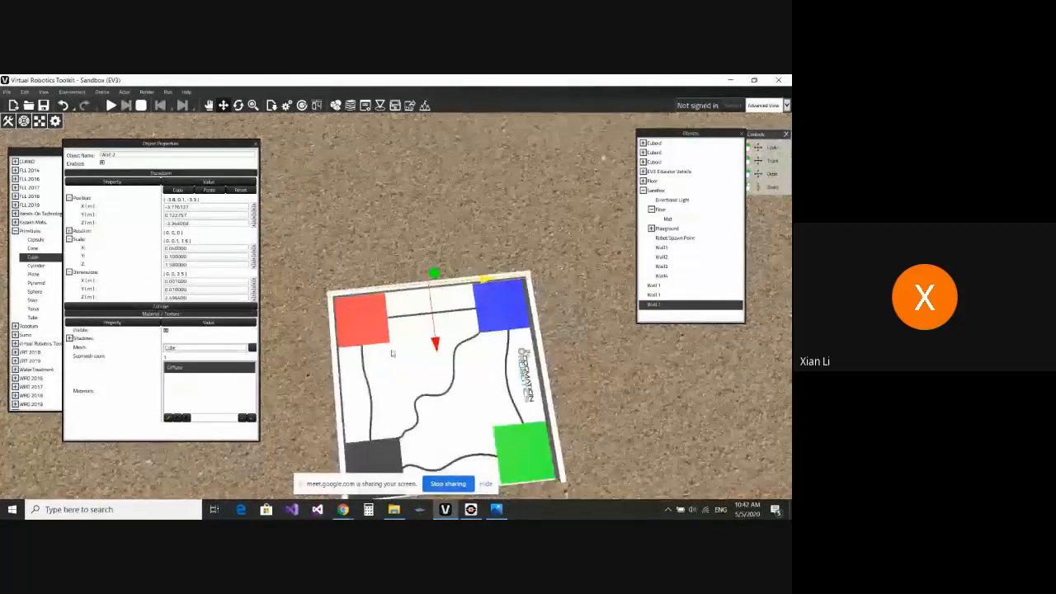
- Duplicate Wall 2, move the copy to the mat's opposite edge at about X -2.24 m, and rename it Wall 4
right_drag(391, 354, 454, 316)
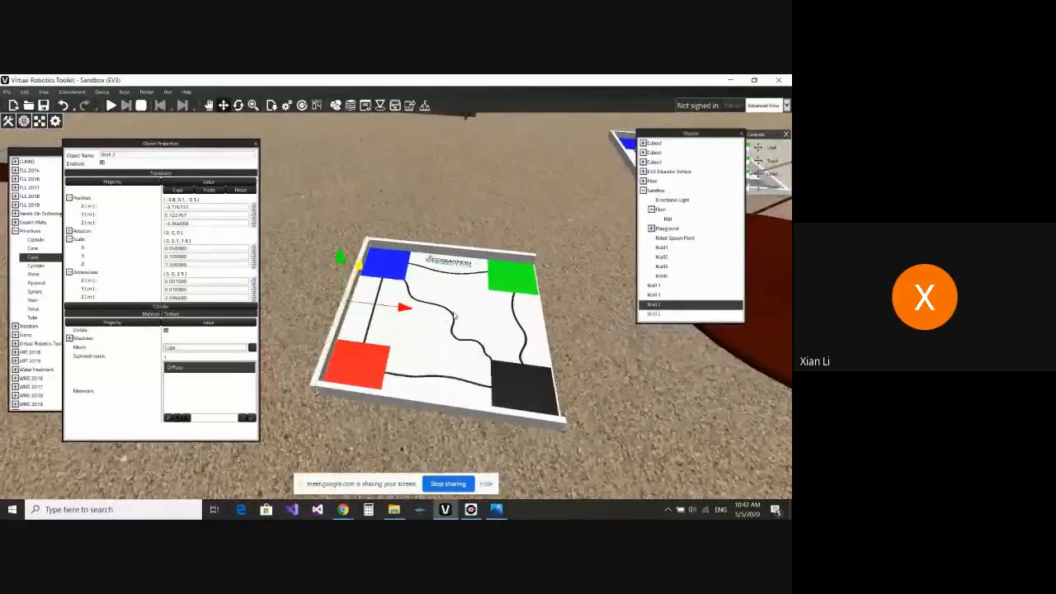
drag(410, 311, 623, 362)
right_drag(505, 259, 536, 254)
middle_drag(520, 211, 522, 218)
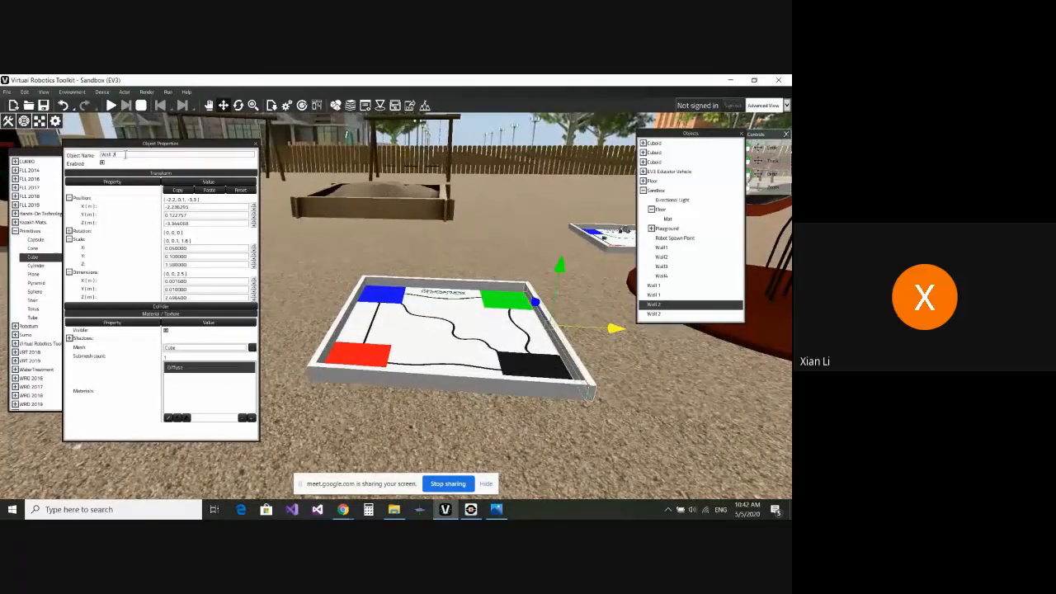
text(4)
key(Return)
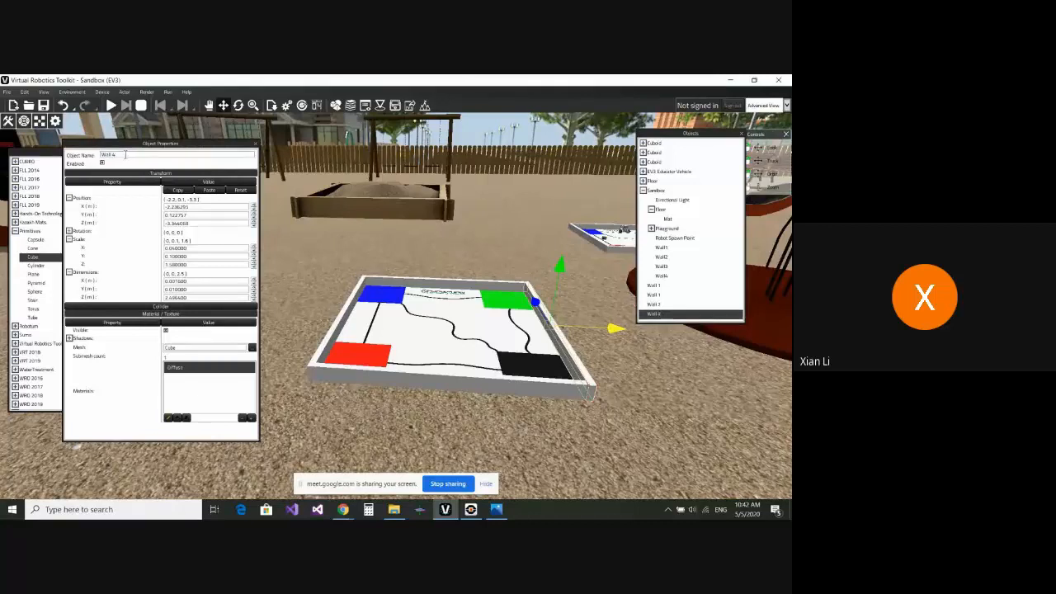
- Rename the Wall 1 piece beside the red and black squares as Wall 3
click(660, 295)
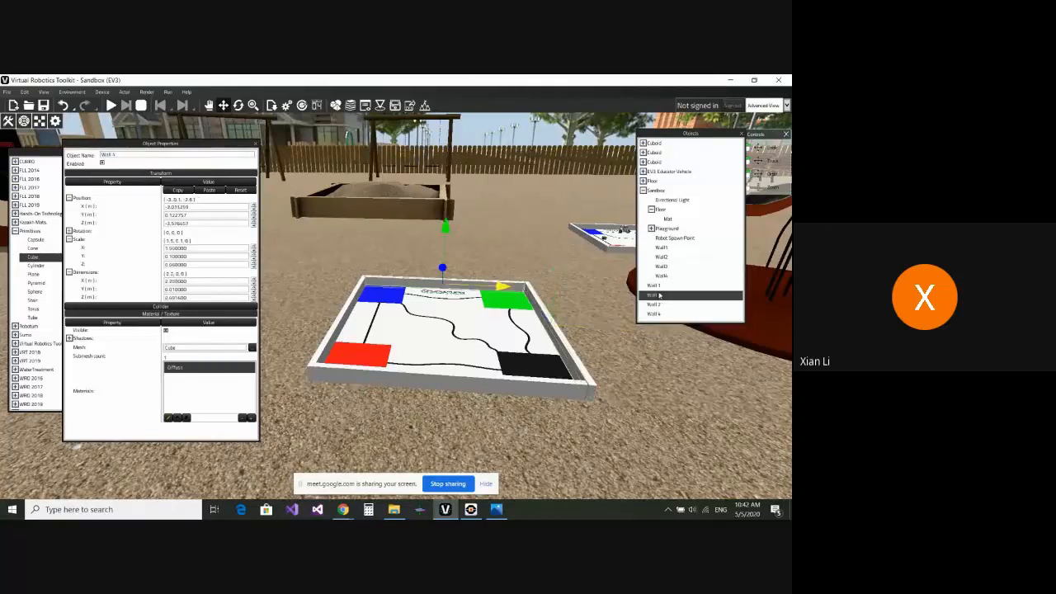
click(657, 286)
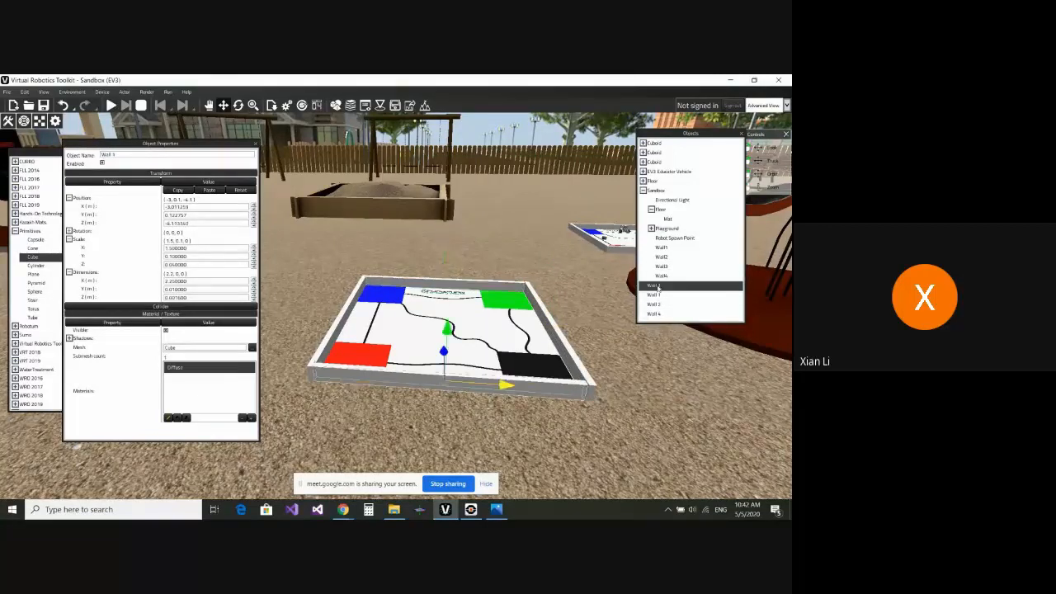
click(128, 153)
text(3)
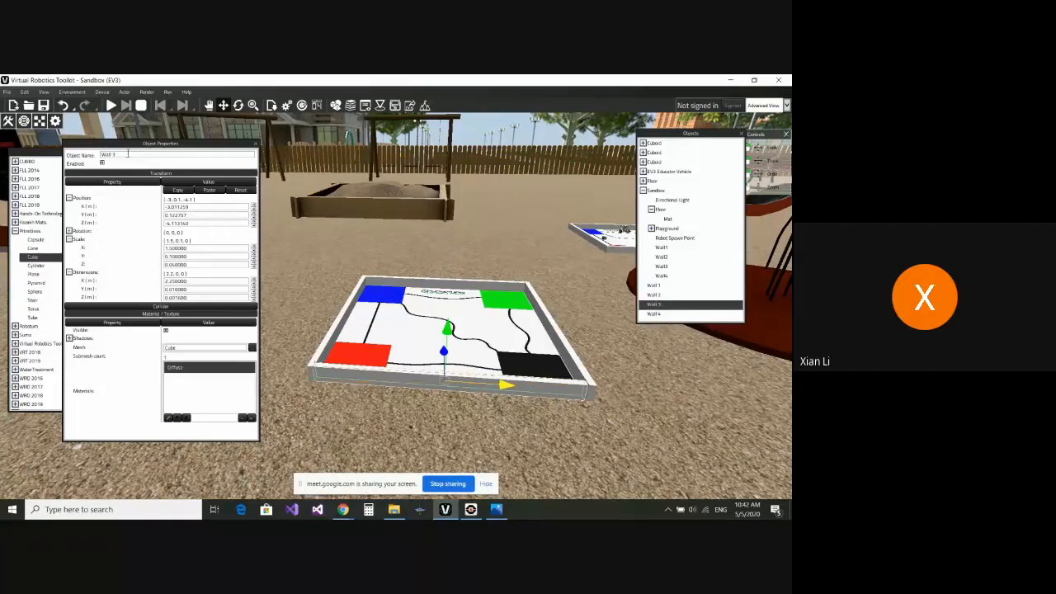
- Select Wall 1, Wall 2, Wall 3 and Wall 4 together
click(655, 288)
click(655, 296)
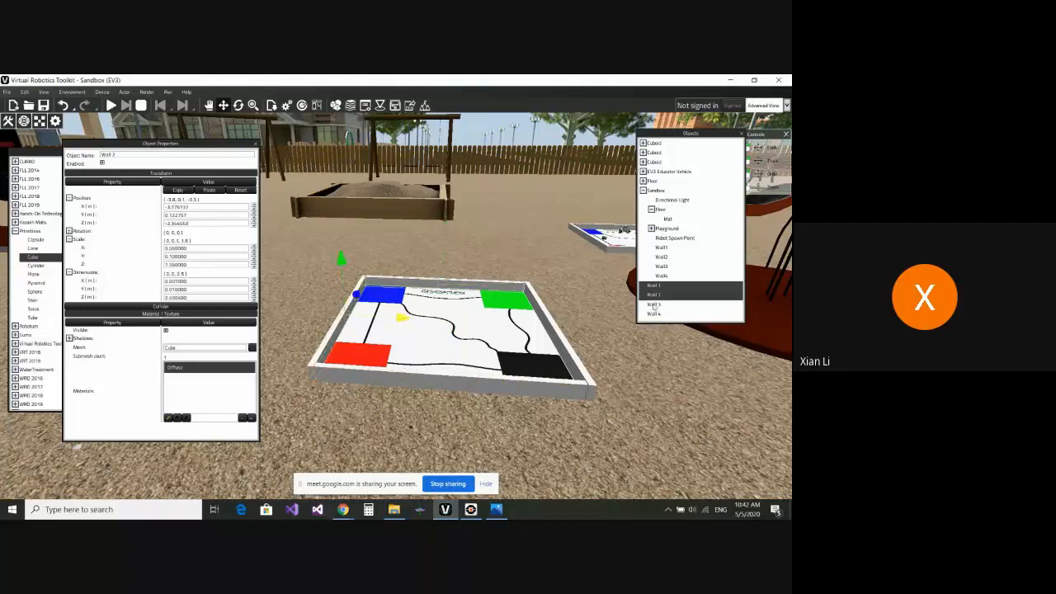
click(654, 304)
click(655, 314)
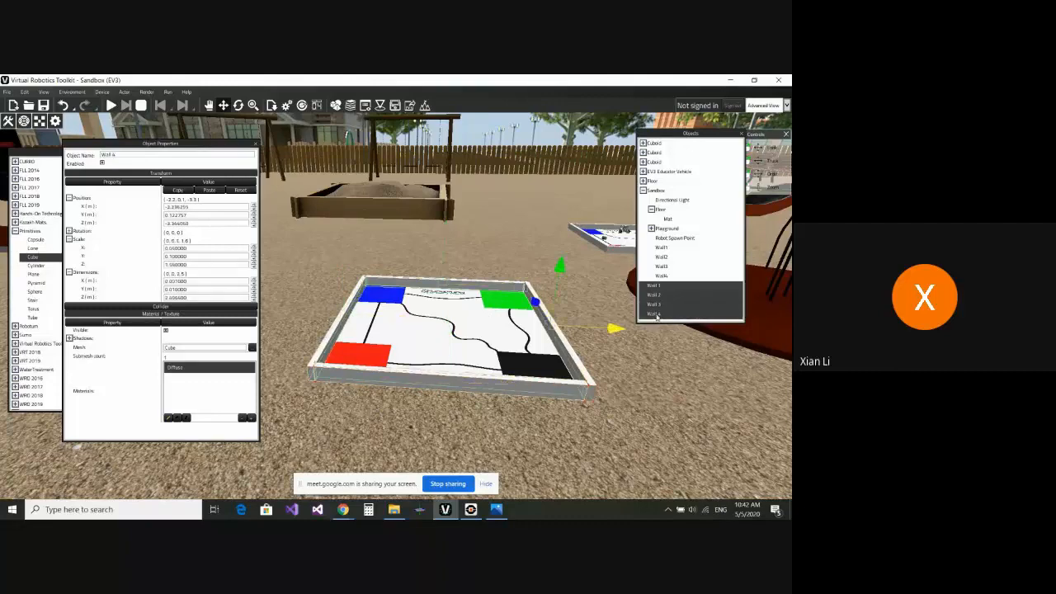
scroll(411, 321, down, 2)
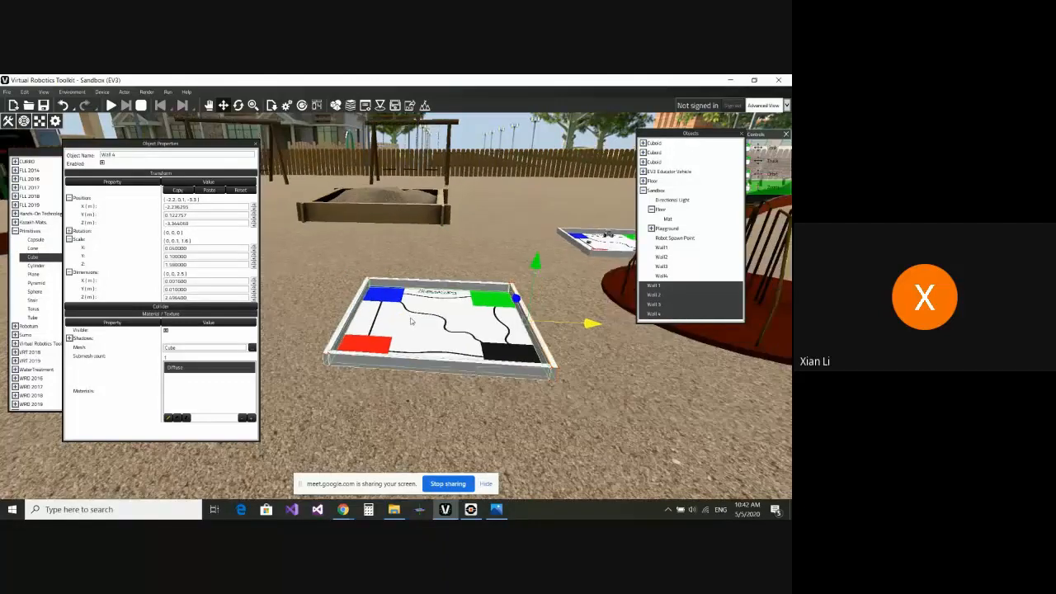
middle_drag(411, 321, 420, 364)
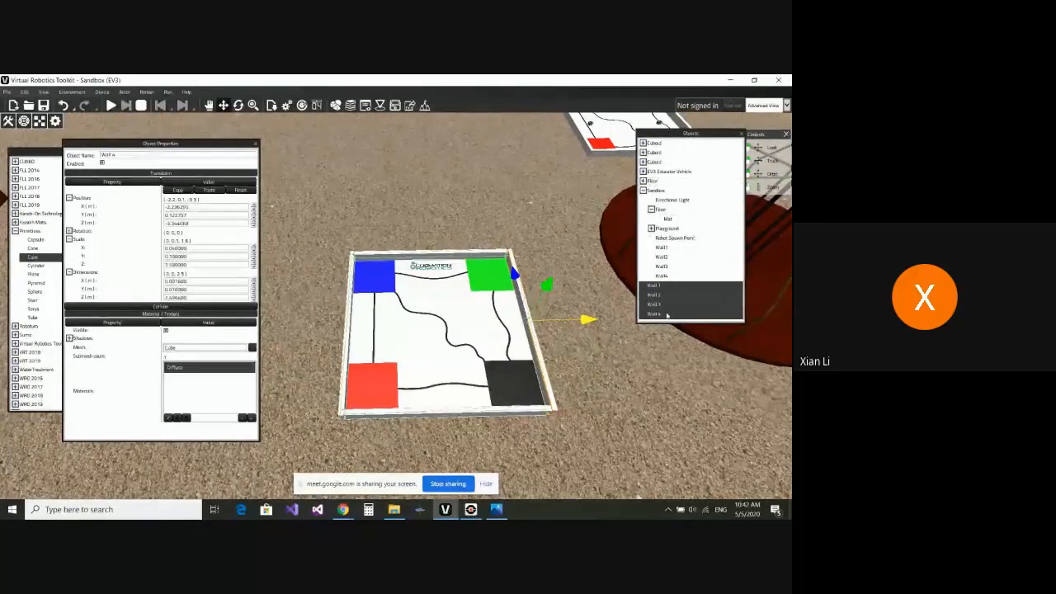
- Add a new parent actor to the Floor object and name it Sandbox 2
click(652, 182)
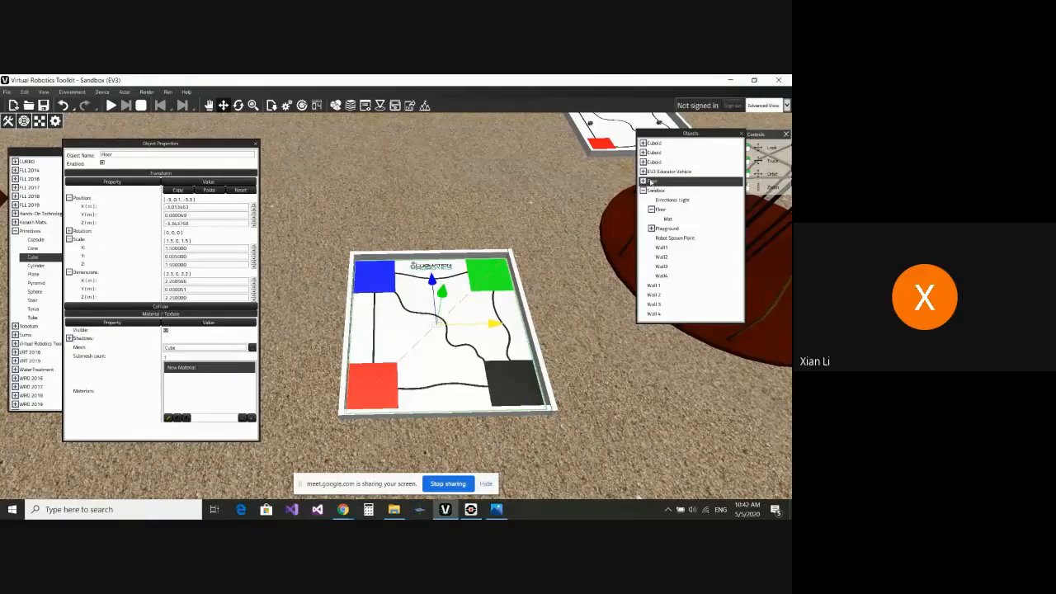
right_click(651, 182)
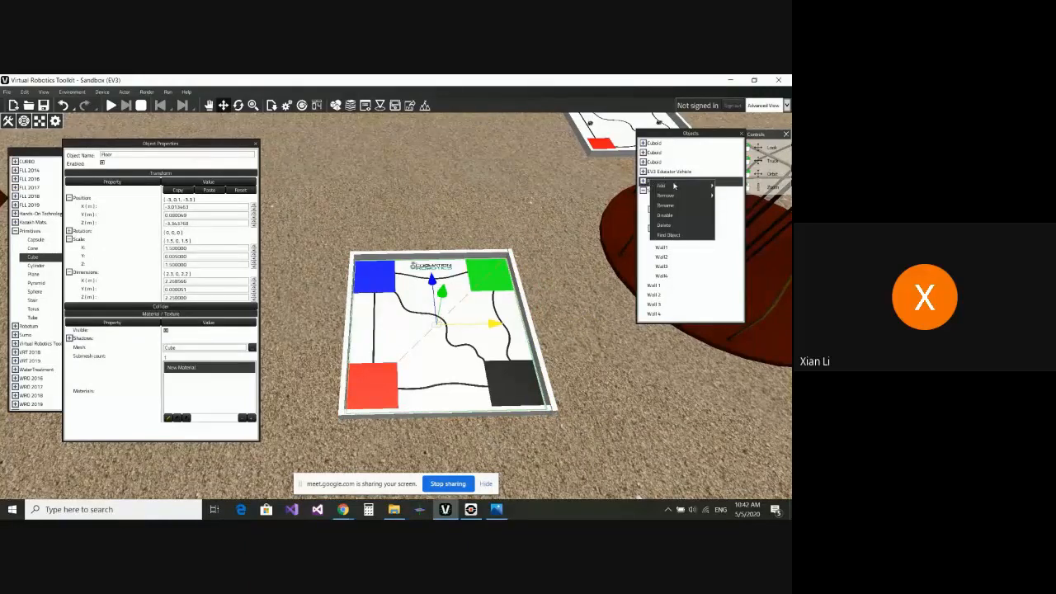
mouse_move(674, 190)
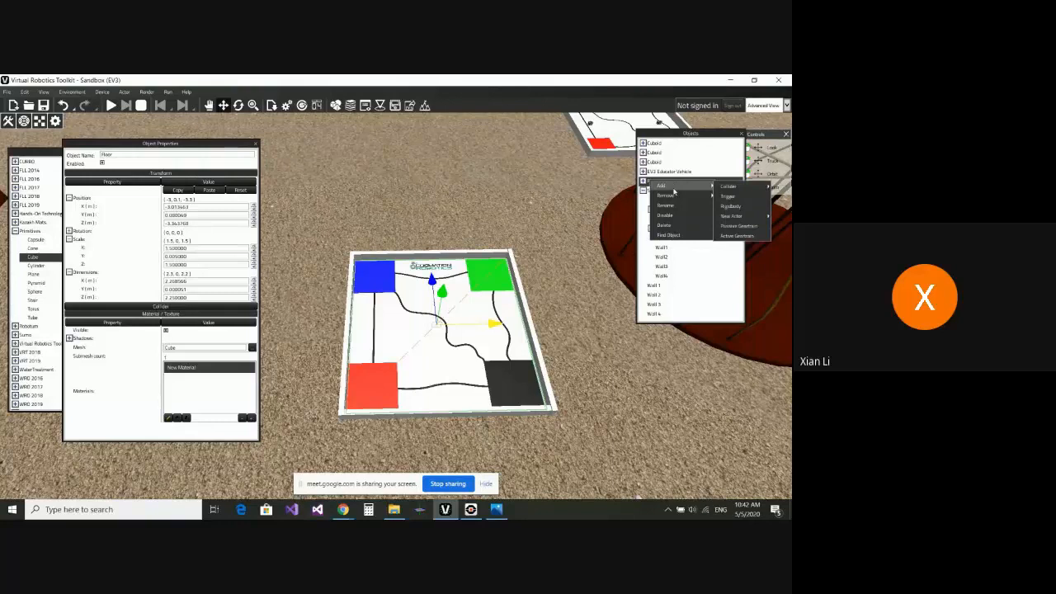
click(731, 217)
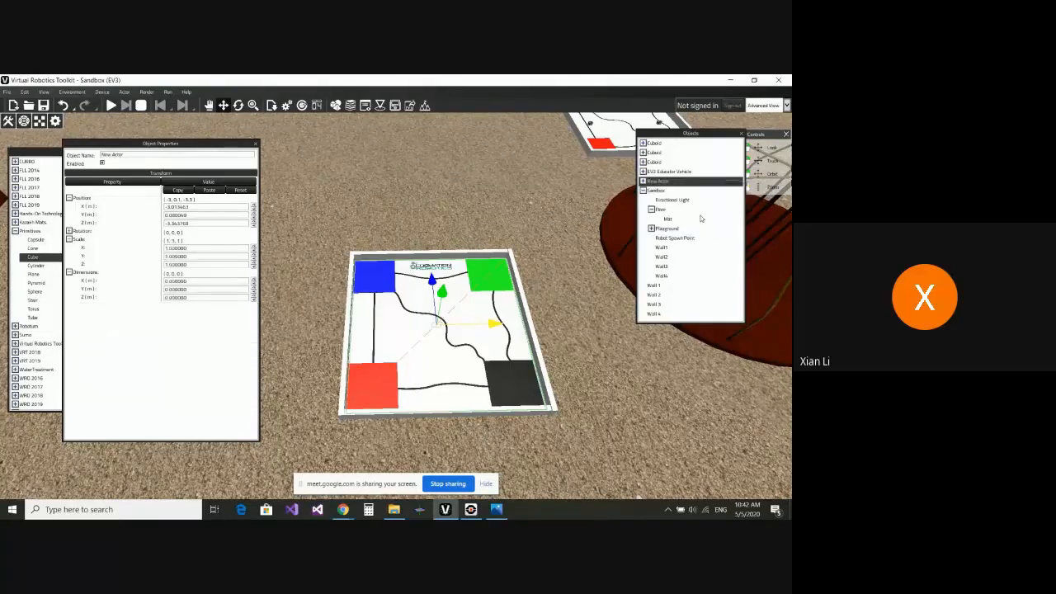
click(143, 153)
key(BackSpace)
text(Sandbox)
key(Return)
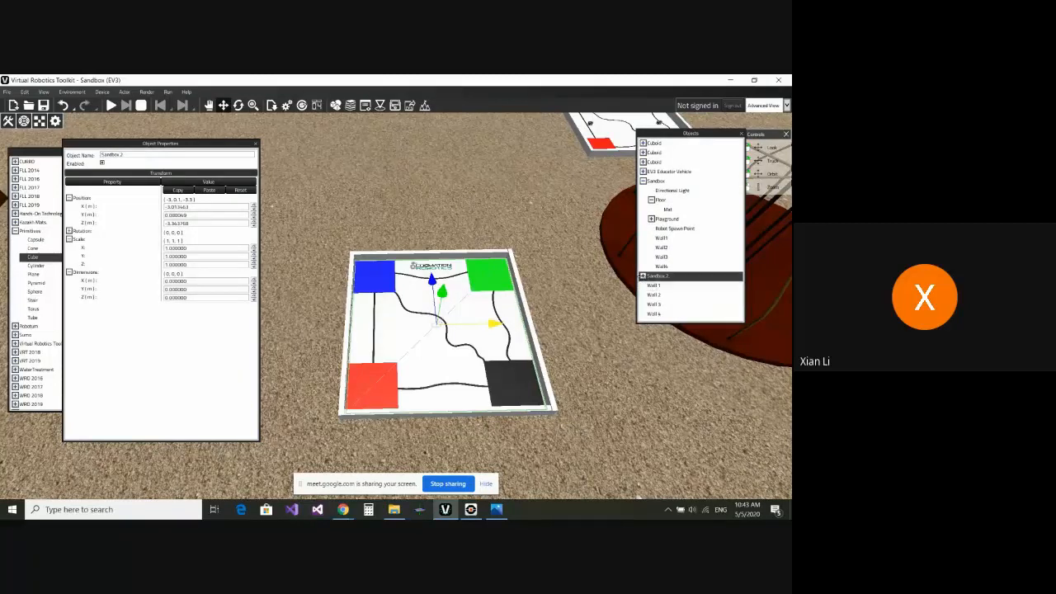
- Move Wall 1, Wall 2, Wall 3 and Wall 4 into the Sandbox 2 actor alongside Floor
click(643, 276)
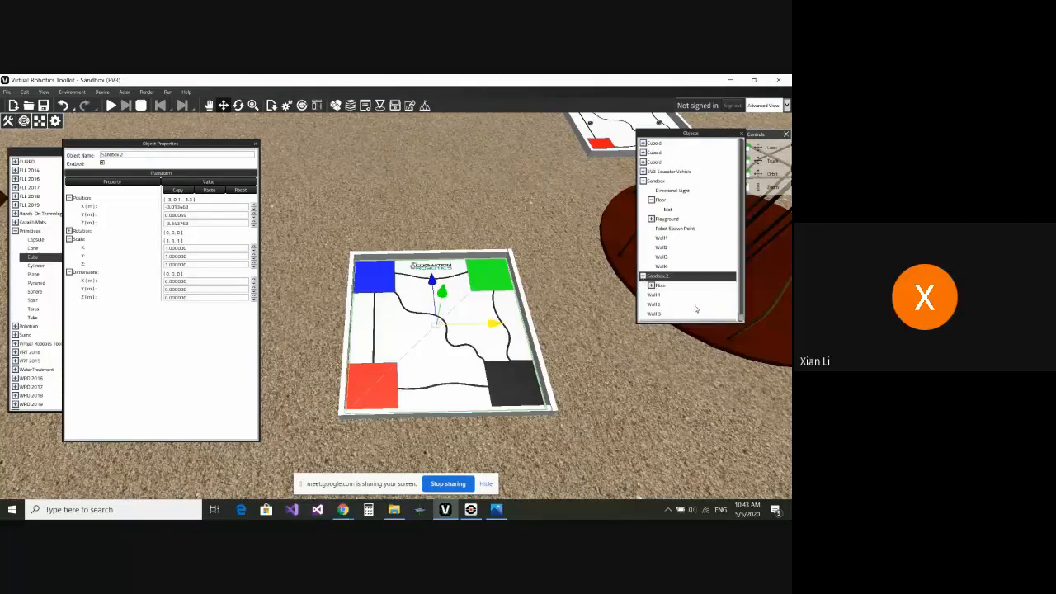
click(663, 288)
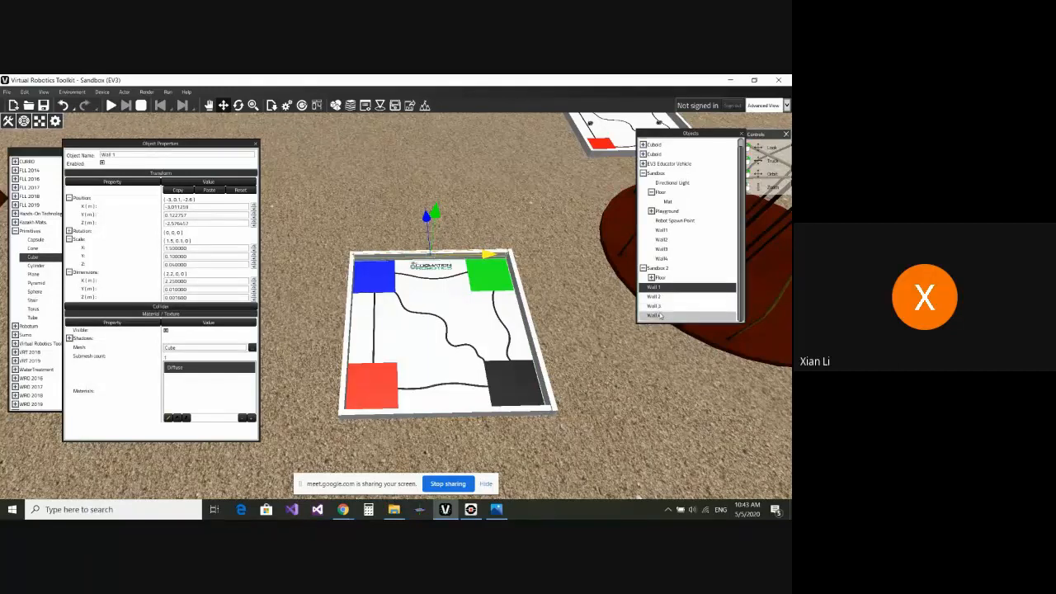
shift+click(658, 317)
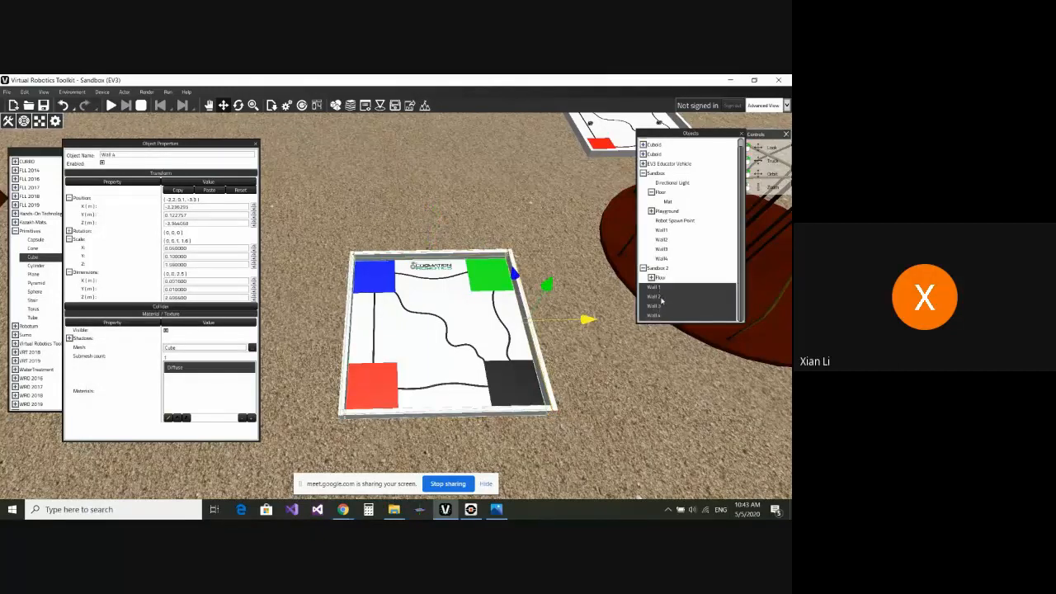
drag(658, 310, 665, 270)
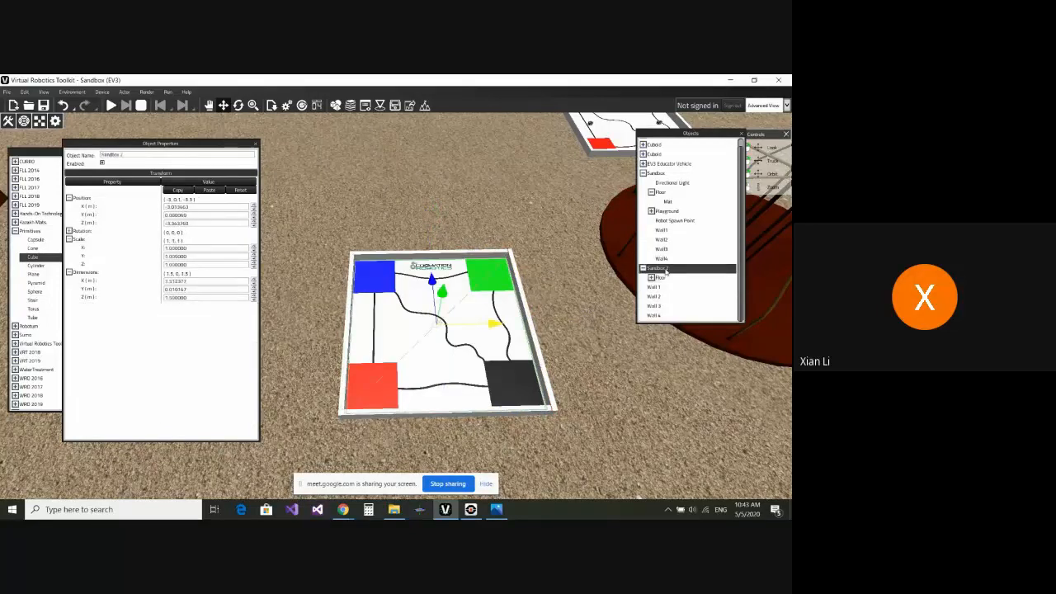
drag(666, 271, 666, 271)
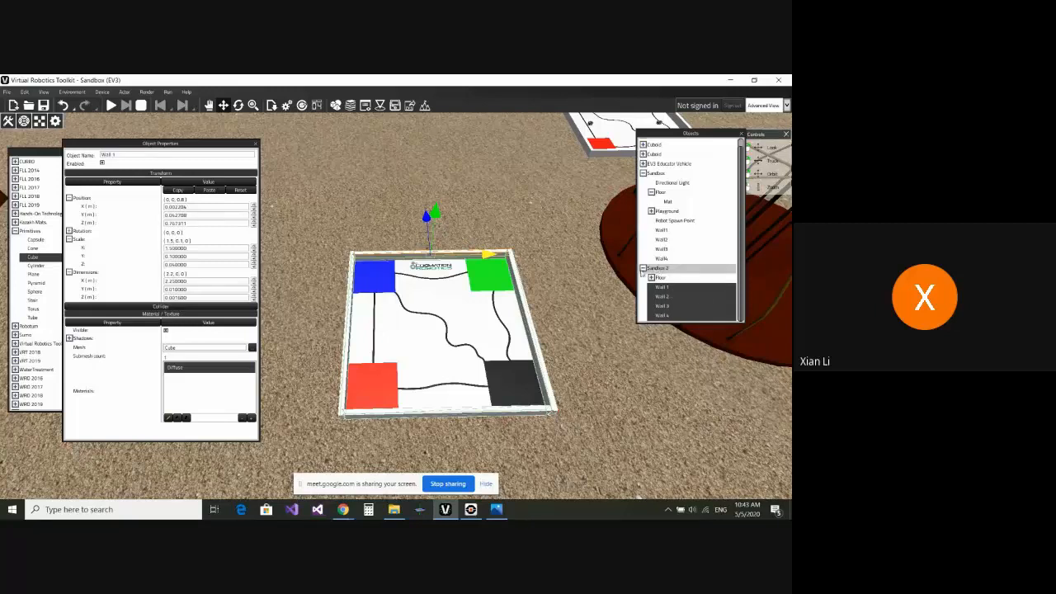
click(642, 269)
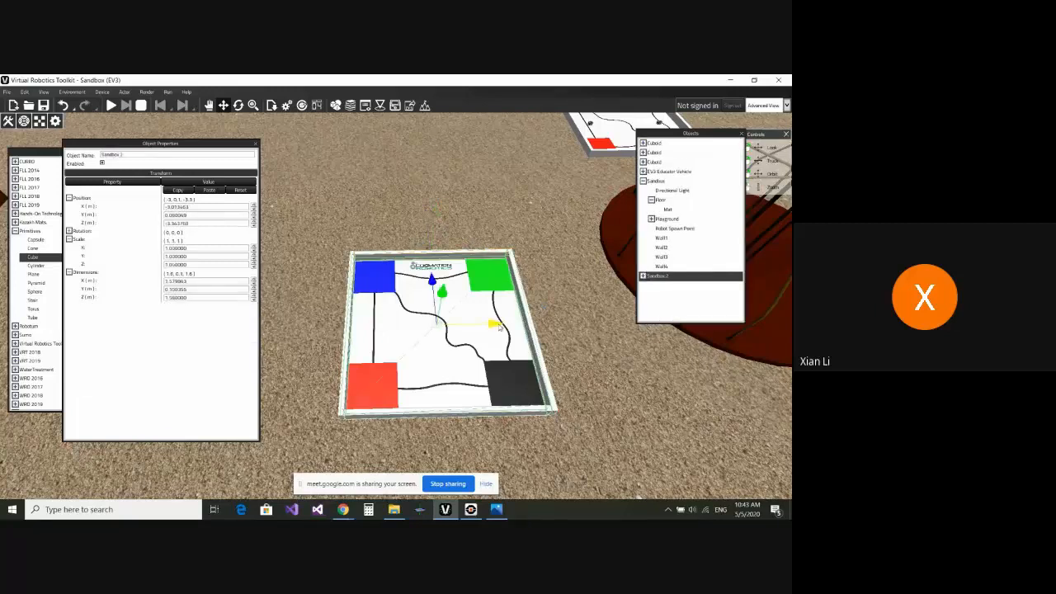
- Move the whole Sandbox 2 assembly along the X axis to about -3.28 m
drag(501, 326, 470, 325)
scroll(540, 353, down, 2)
right_drag(541, 355, 509, 344)
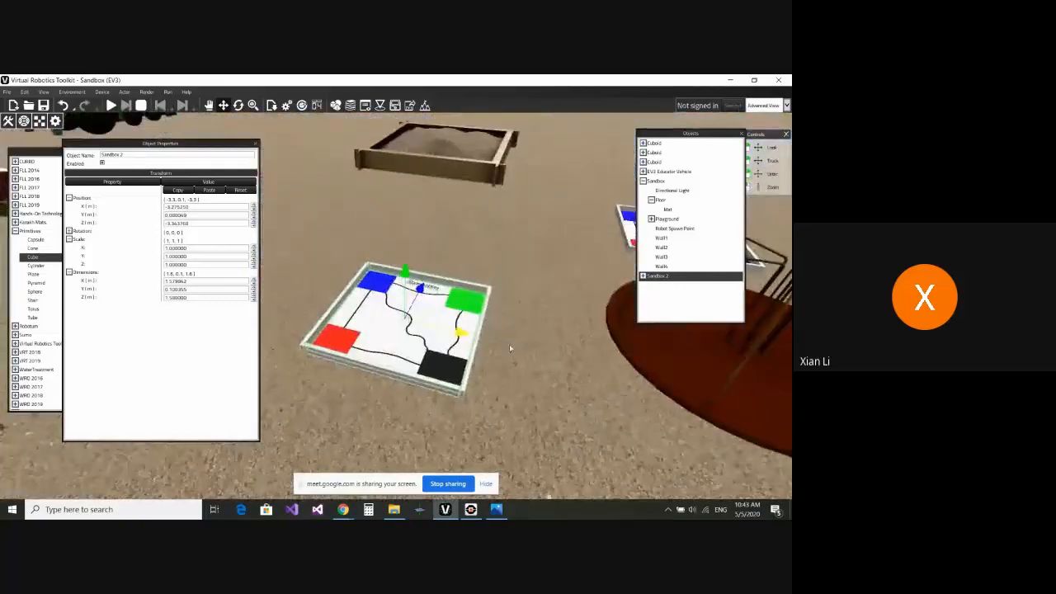
- Disable the Directional Light inside the original Sandbox group and inspect the scene's lighting
right_click(678, 192)
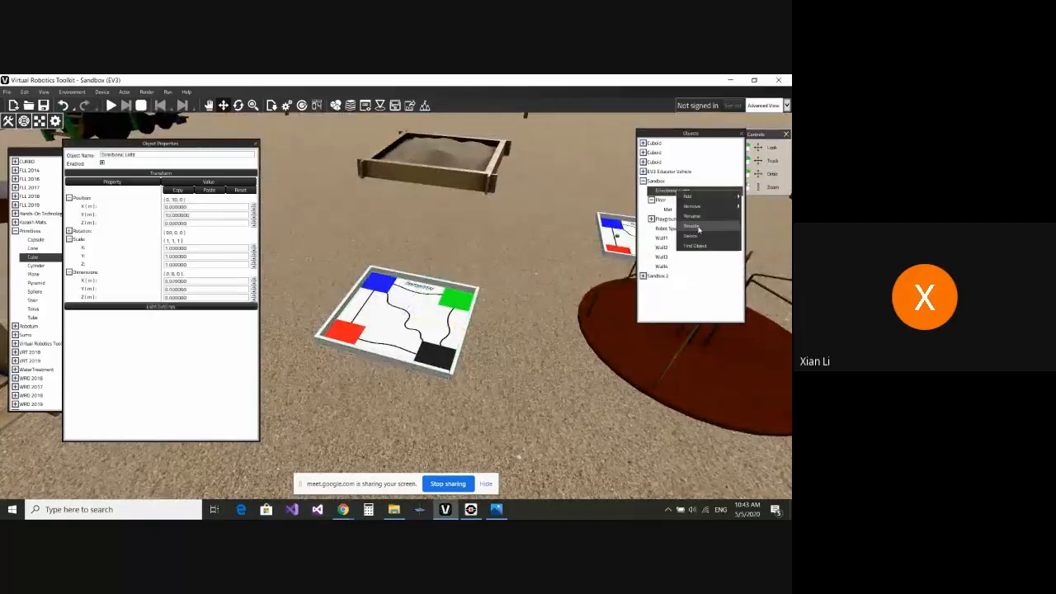
click(701, 227)
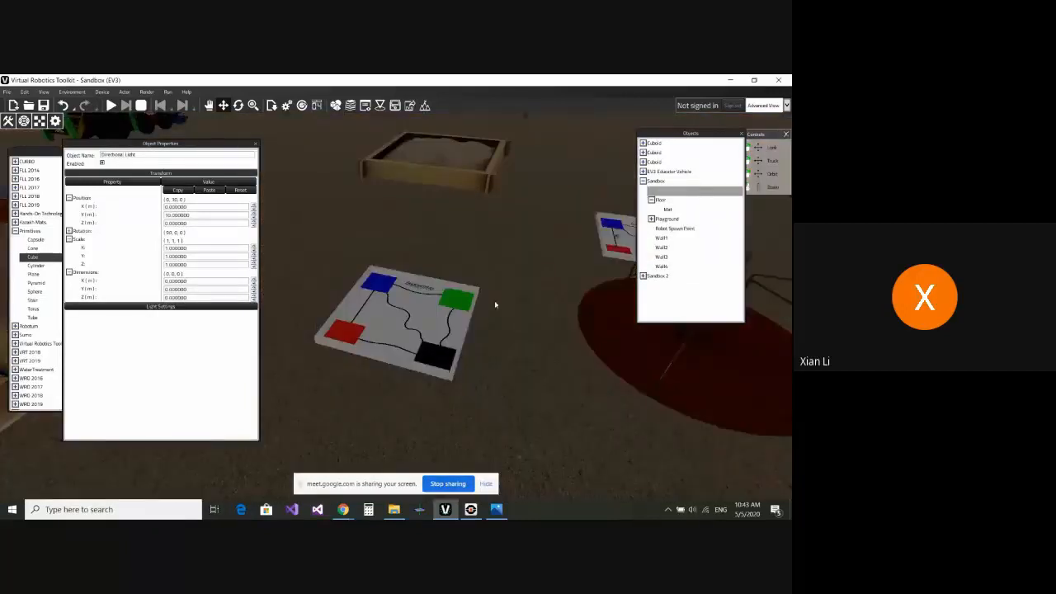
scroll(495, 303, down, 3)
scroll(489, 307, up, 5)
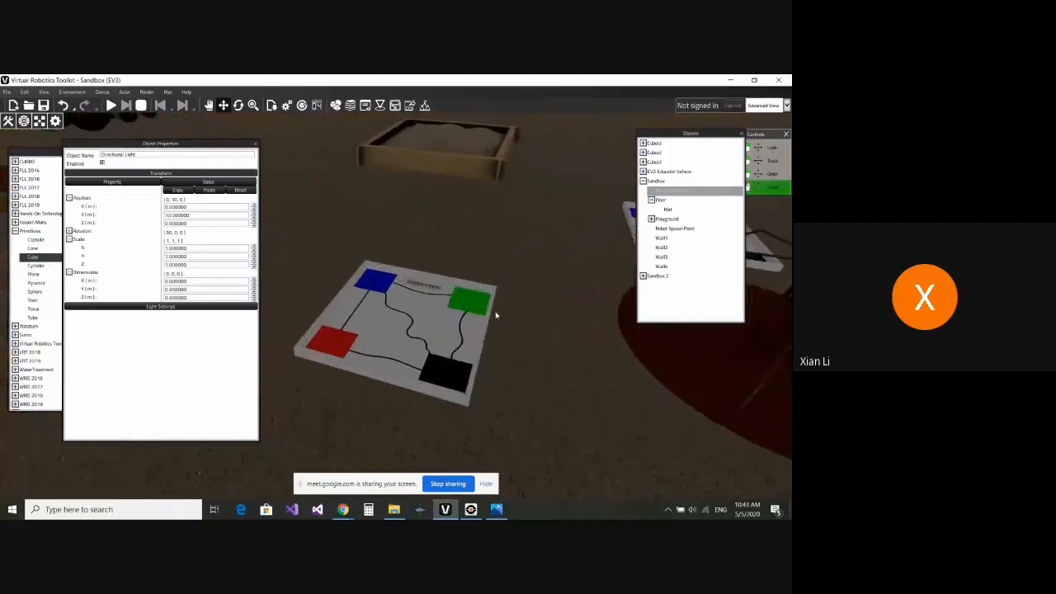
right_drag(523, 347, 514, 306)
scroll(514, 306, down, 4)
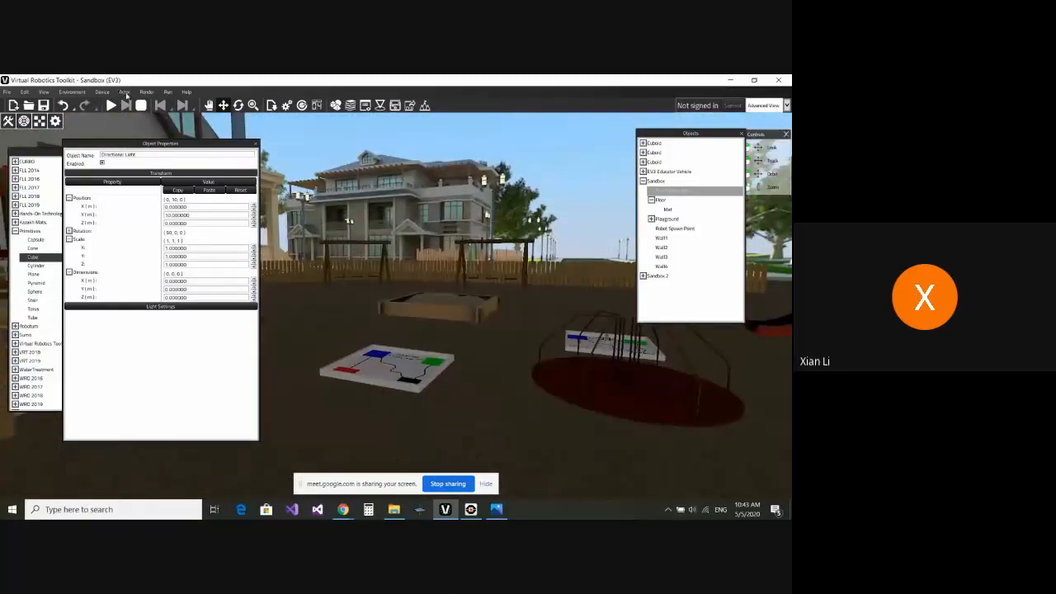
- Add a new directional light to the environment
click(76, 95)
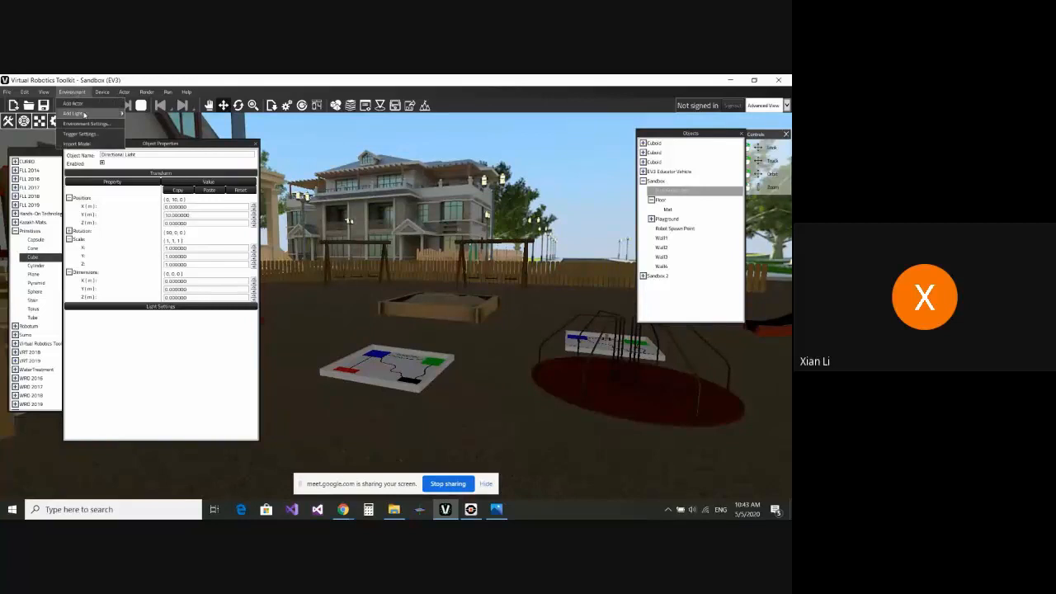
mouse_move(85, 114)
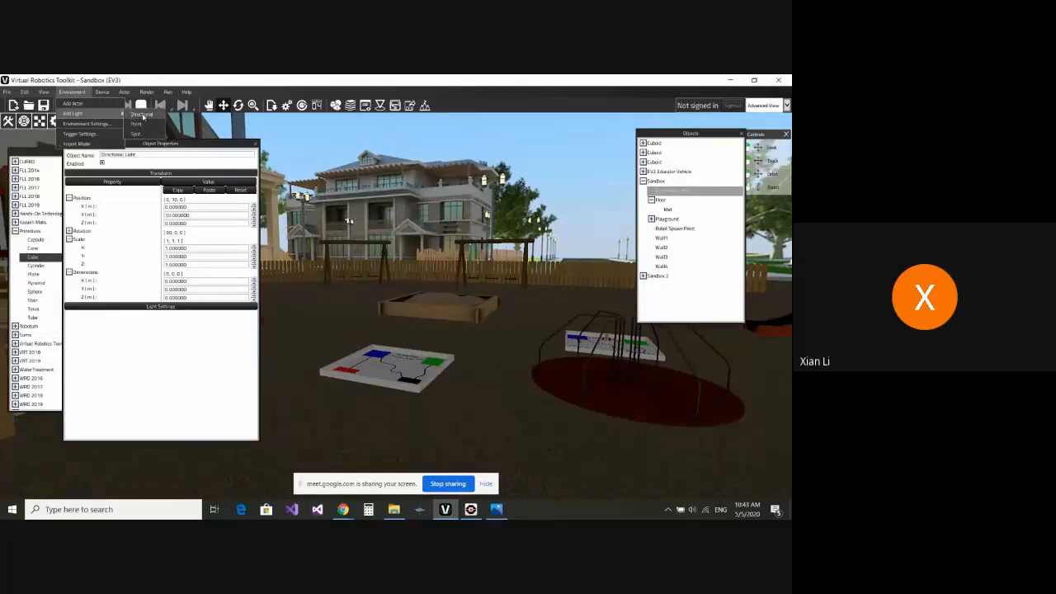
click(141, 114)
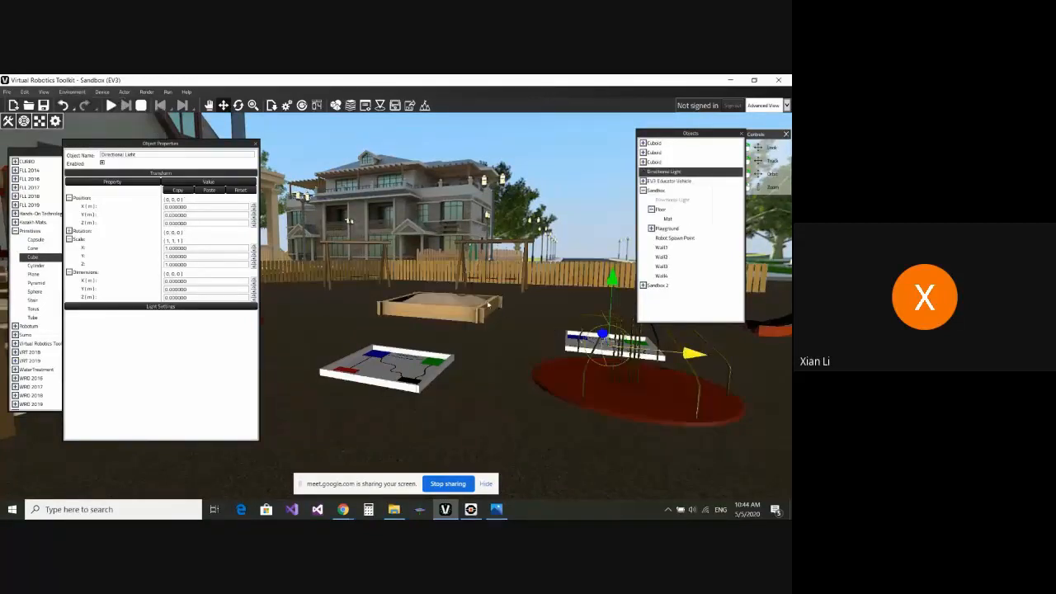
- Move the new directional light onto the Sandbox 2 mat, at about X -3.51 m and Z -3.43 m
scroll(487, 304, down, 3)
middle_drag(446, 345, 471, 347)
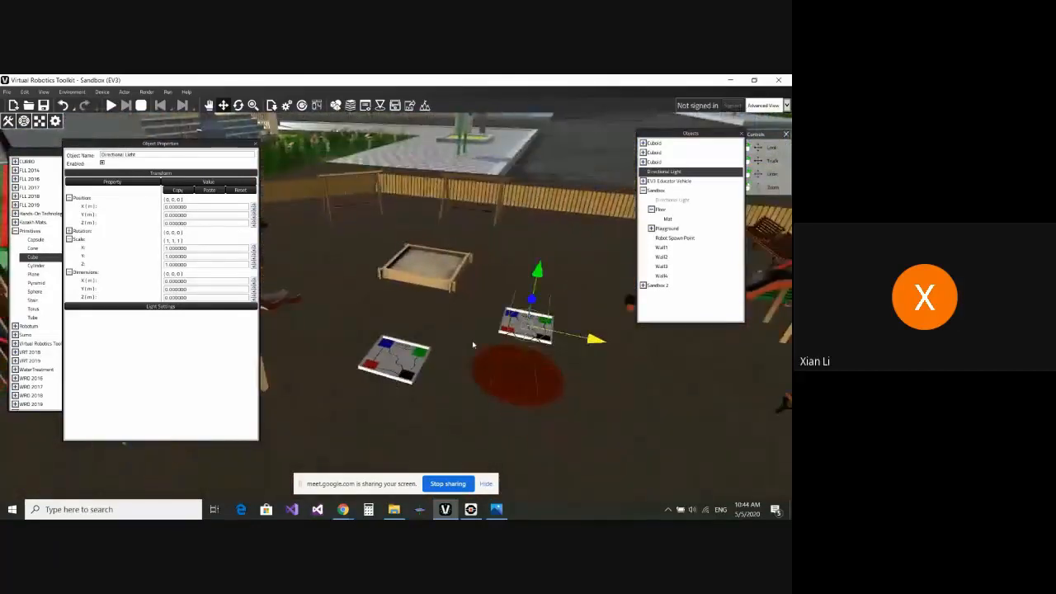
drag(599, 341, 485, 318)
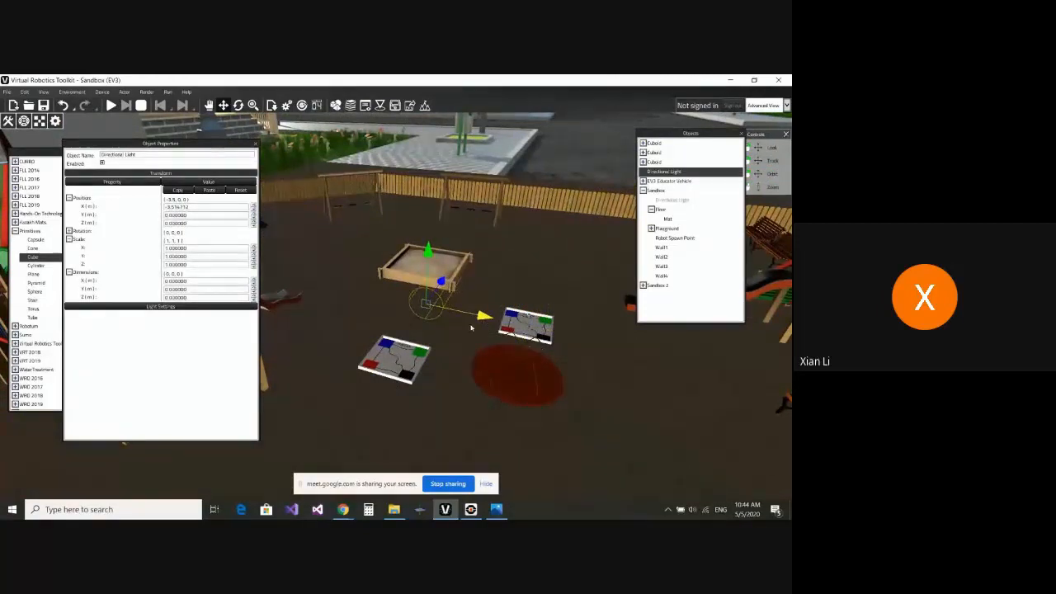
scroll(471, 356, up, 2)
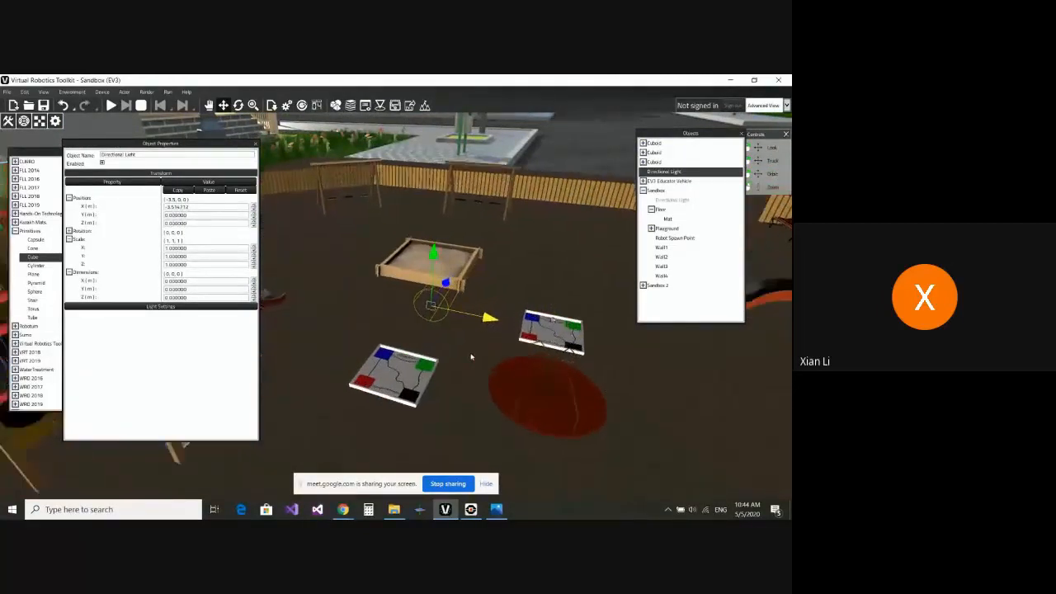
scroll(471, 355, down, 2)
right_drag(461, 355, 428, 364)
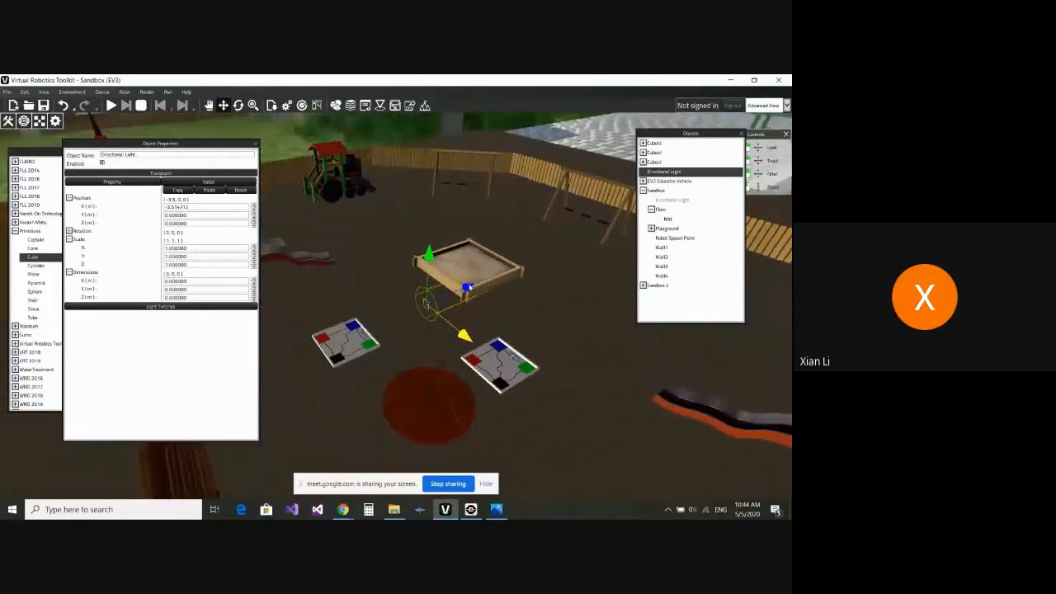
drag(426, 303, 367, 326)
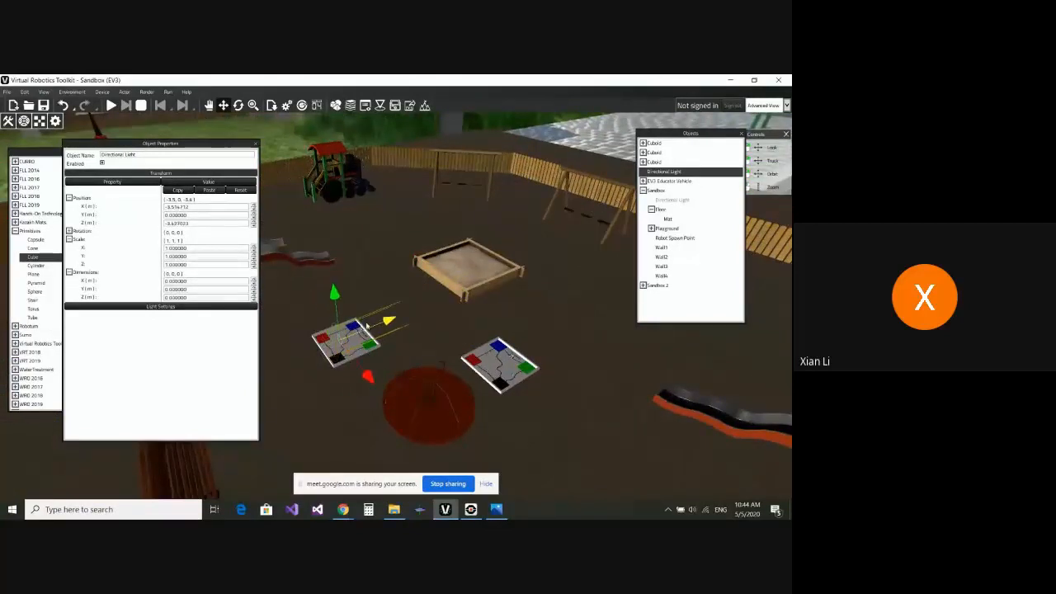
- Set the new directional light's X rotation to 90 degrees so it shines straight down on the mat
scroll(330, 409, up, 2)
middle_drag(334, 409, 443, 360)
scroll(439, 330, up, 2)
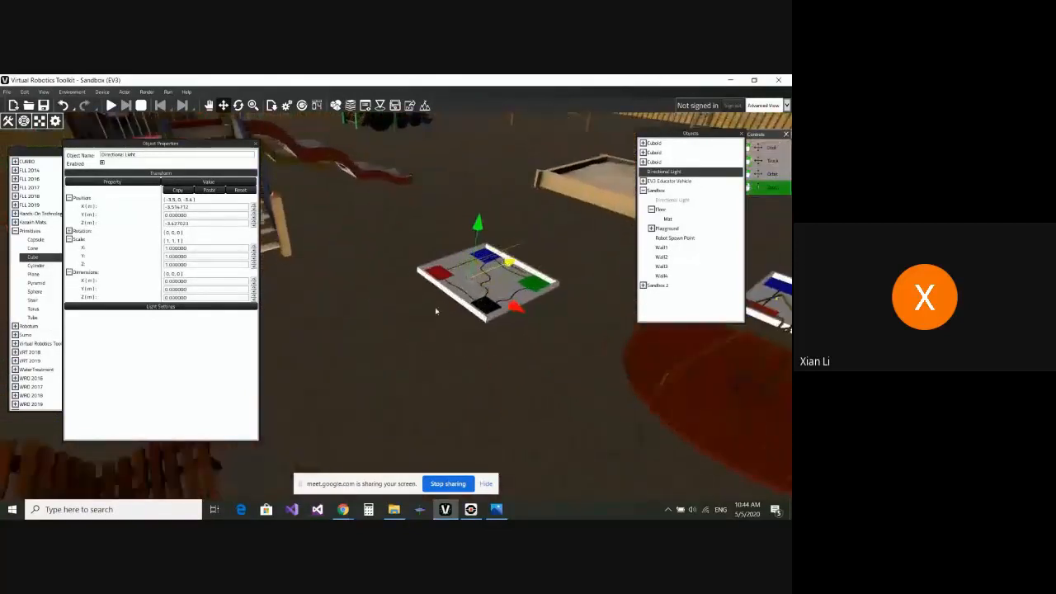
middle_drag(437, 311, 373, 372)
scroll(374, 372, up, 2)
right_drag(416, 360, 398, 377)
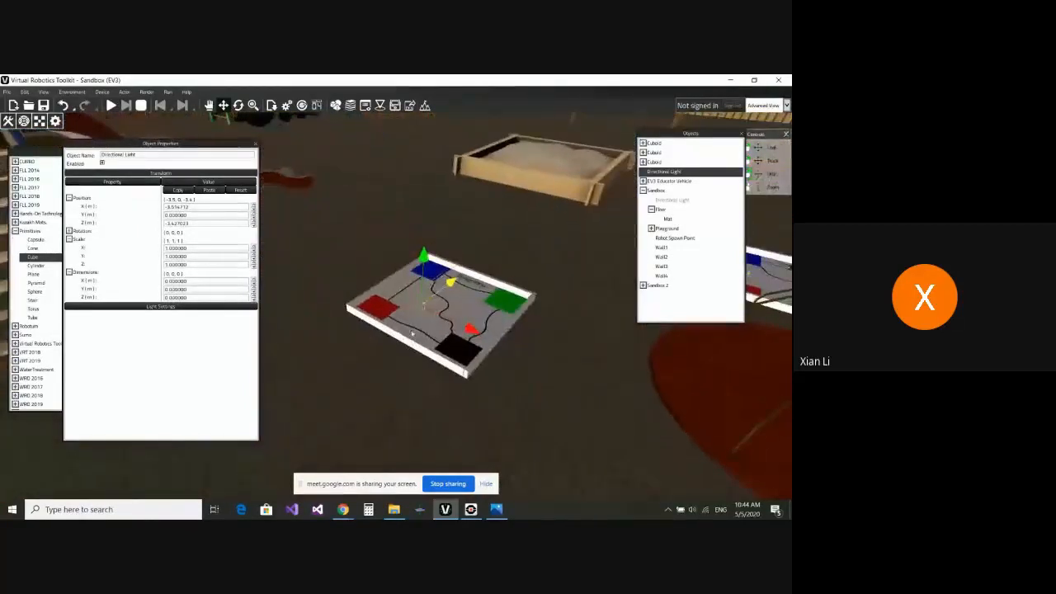
scroll(445, 318, up, 3)
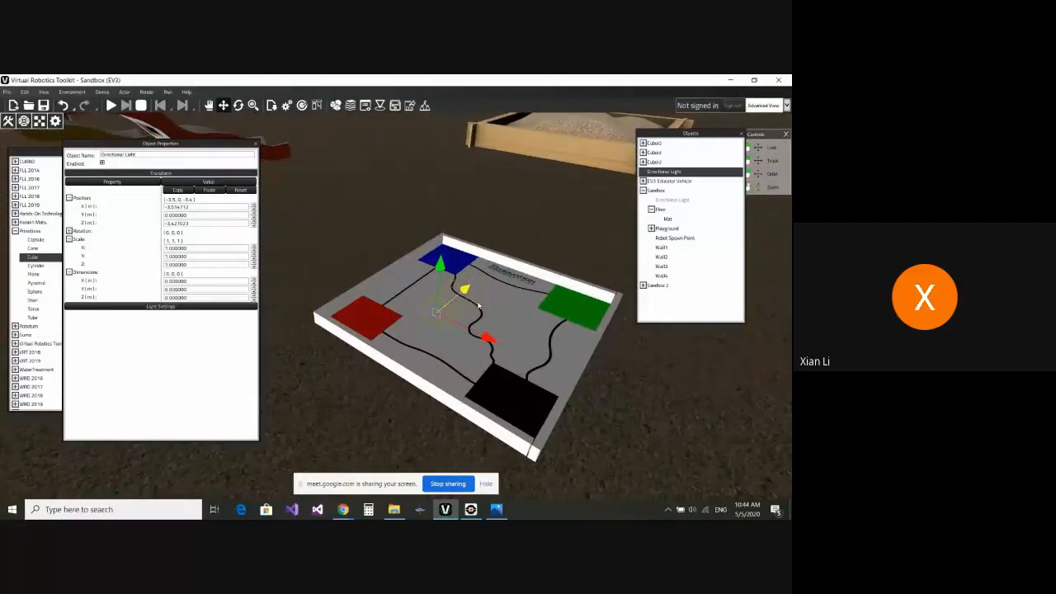
right_drag(401, 424, 417, 397)
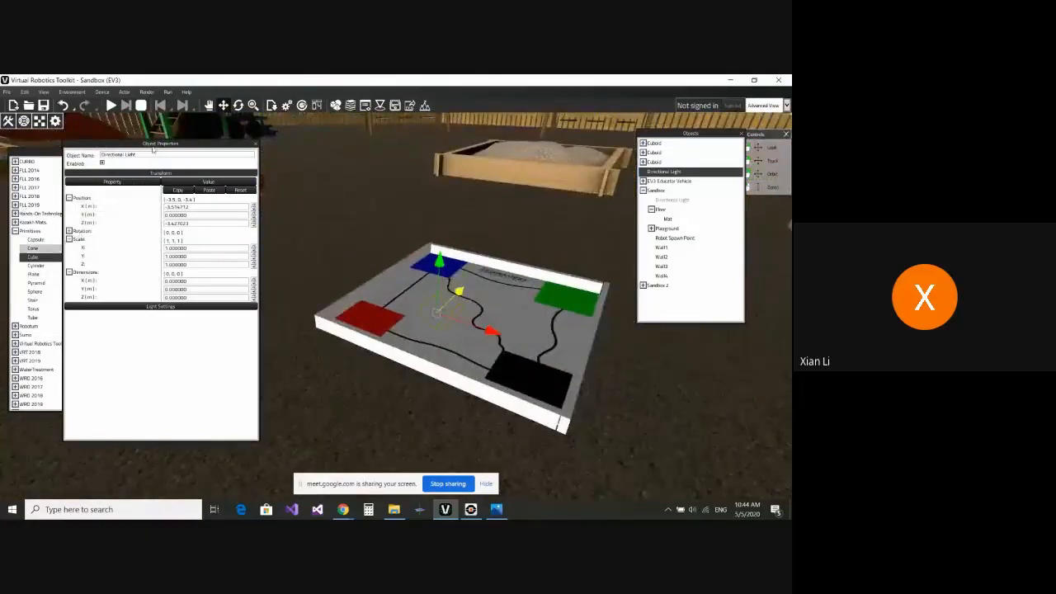
drag(154, 147, 144, 148)
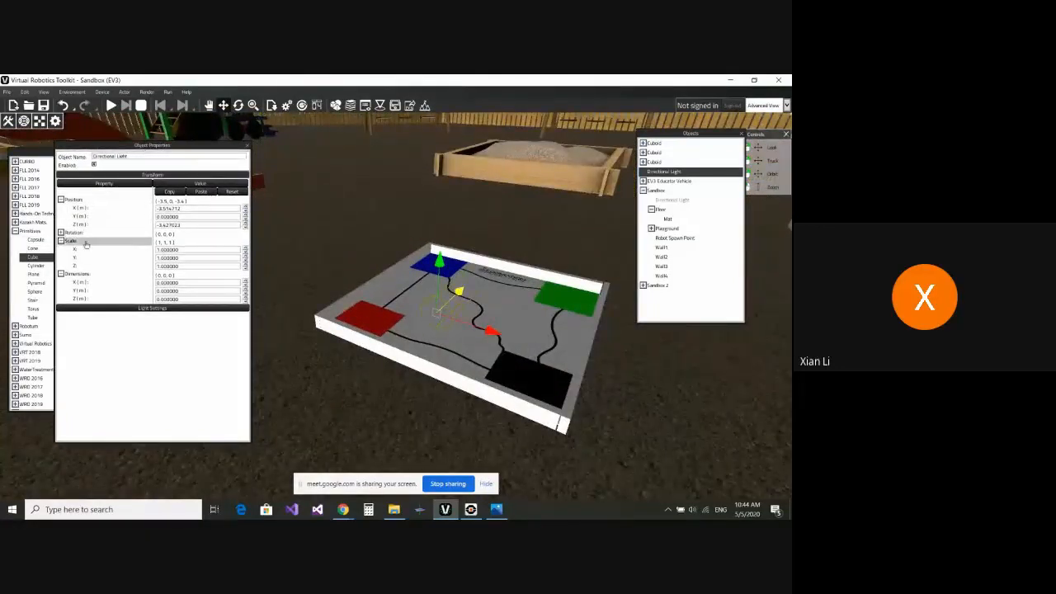
click(60, 233)
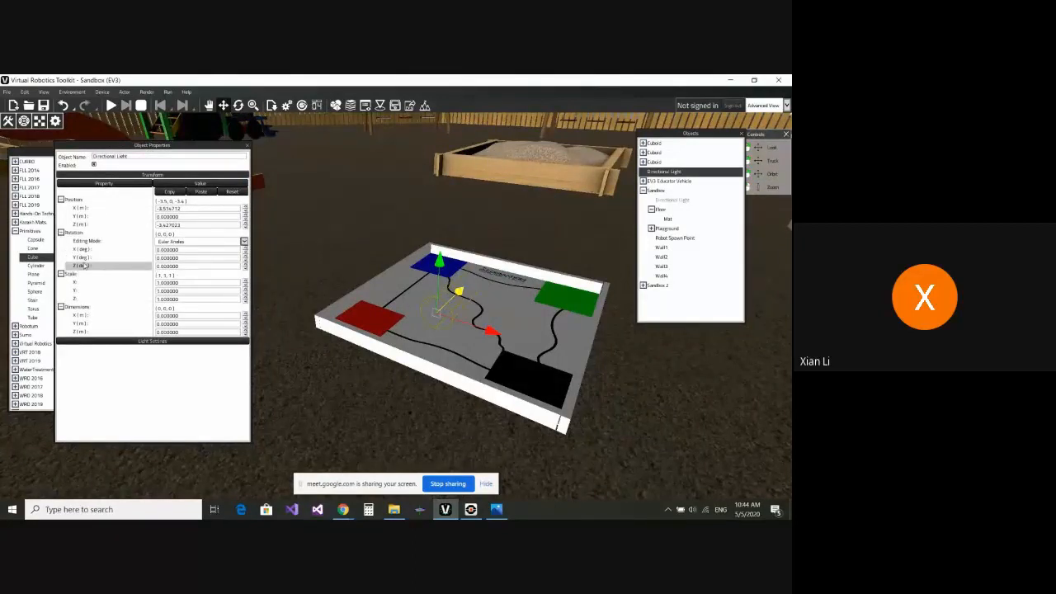
click(189, 249)
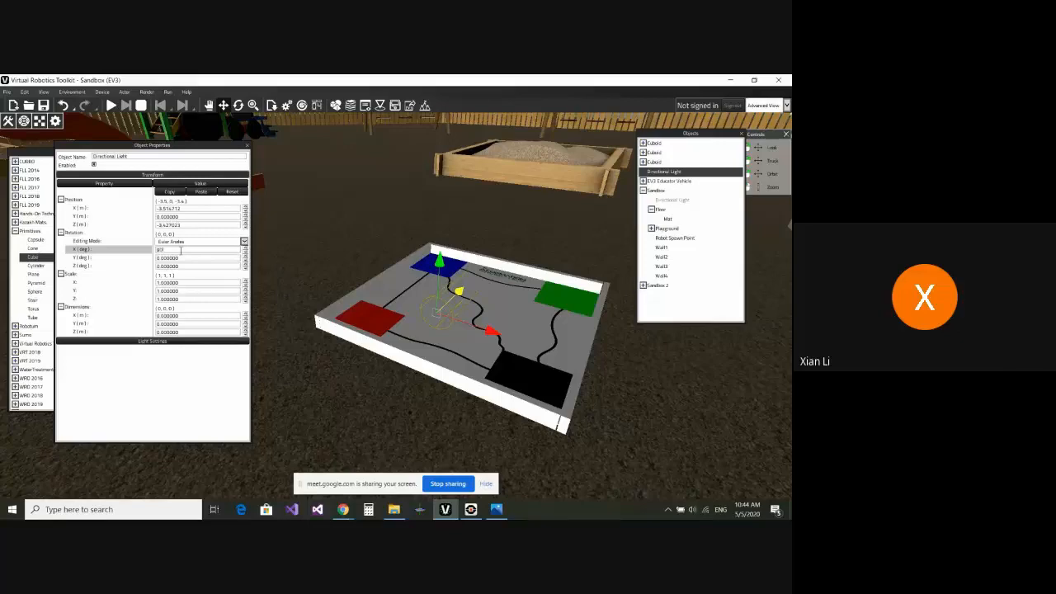
key(Return)
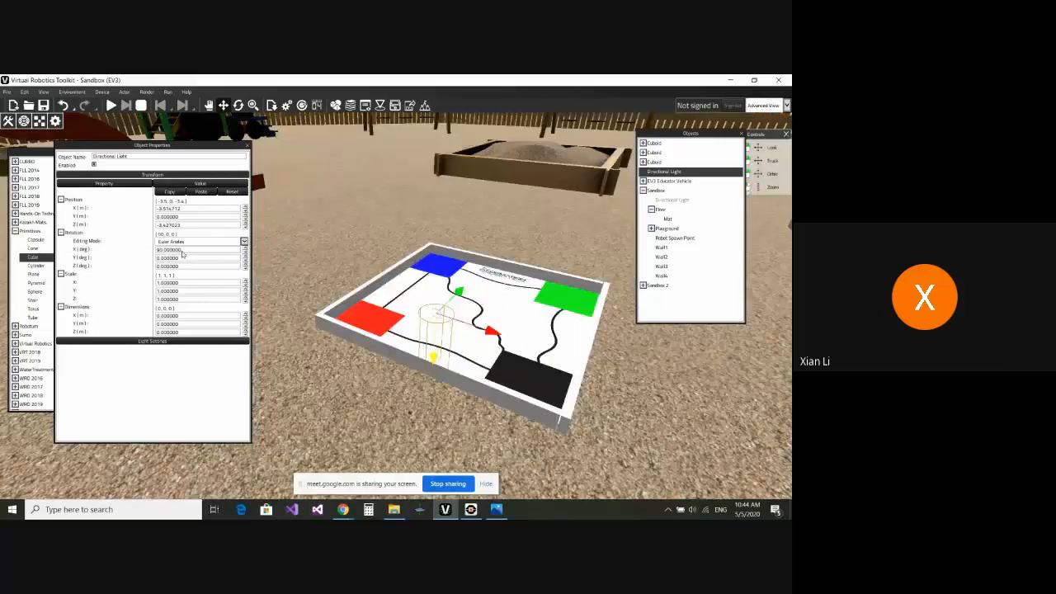
- Raise the new directional light above the mat to a Y position of about 1.7 m
scroll(433, 338, down, 3)
middle_drag(432, 338, 387, 264)
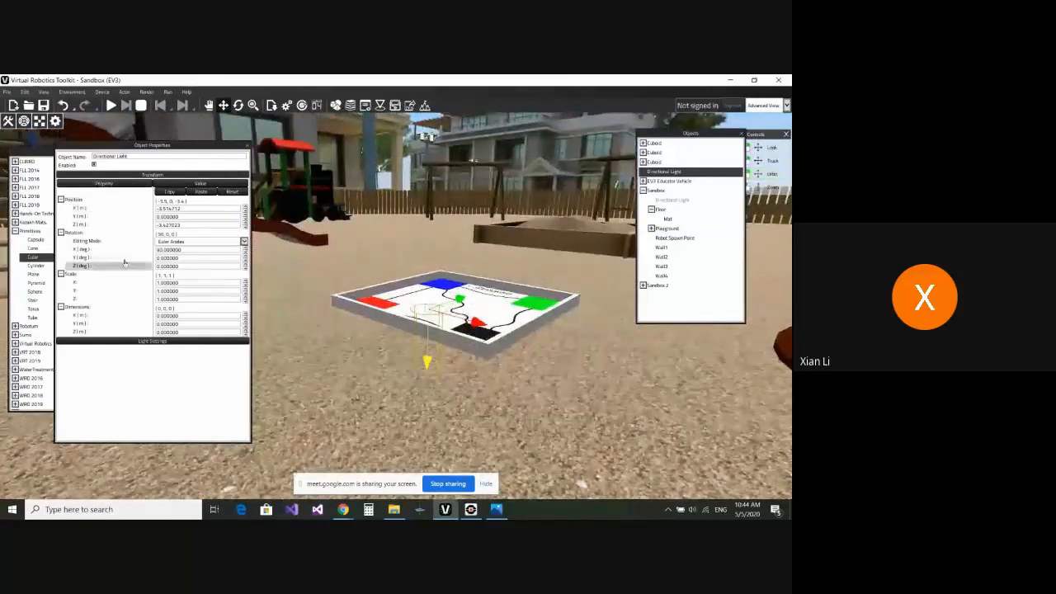
click(193, 217)
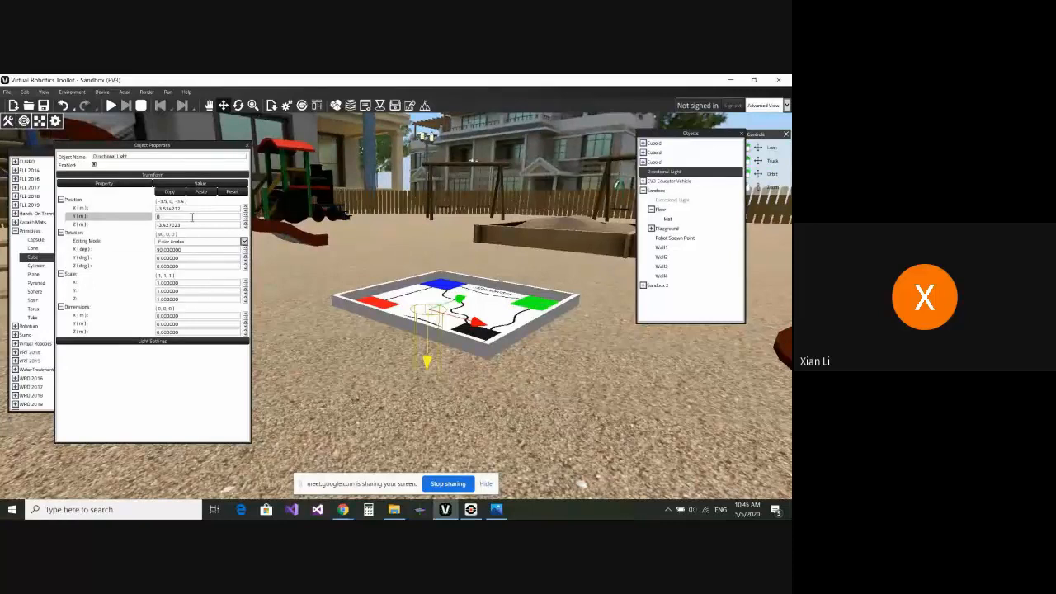
drag(426, 363, 431, 180)
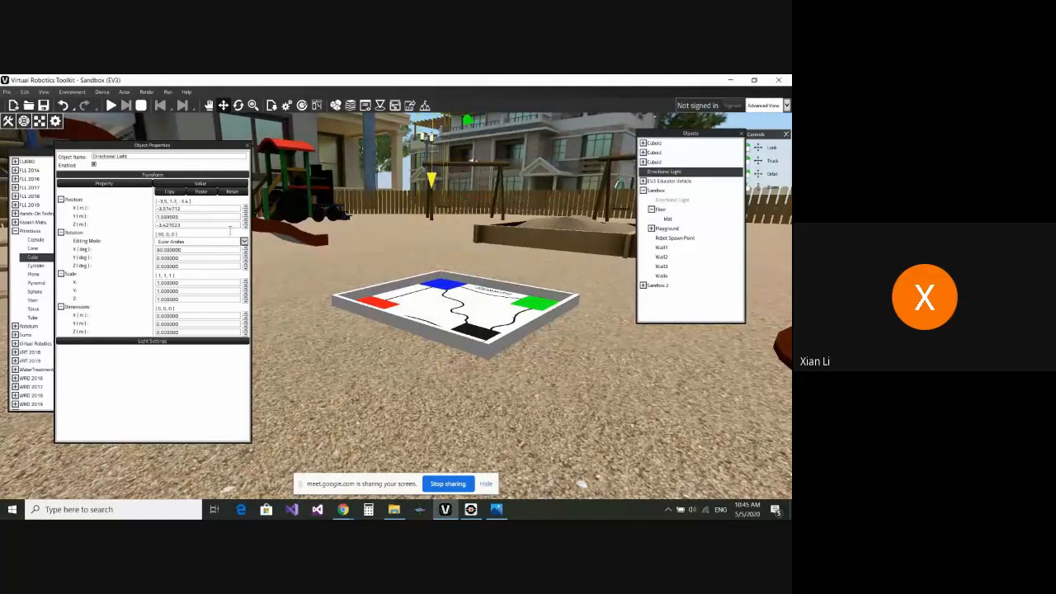
- Set the new directional light's Y position to 5 m
click(183, 217)
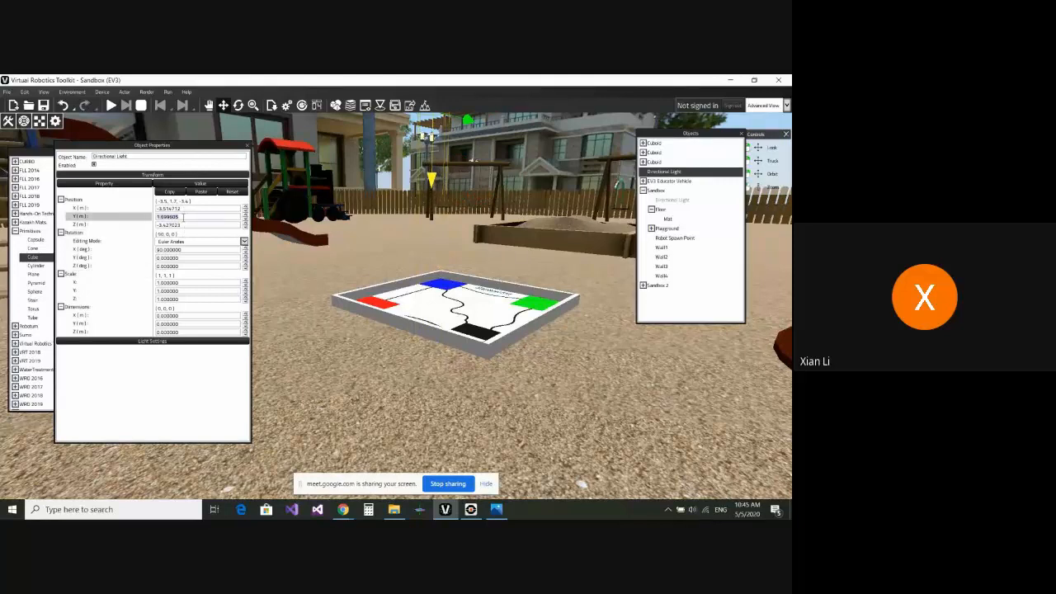
text(5)
key(Return)
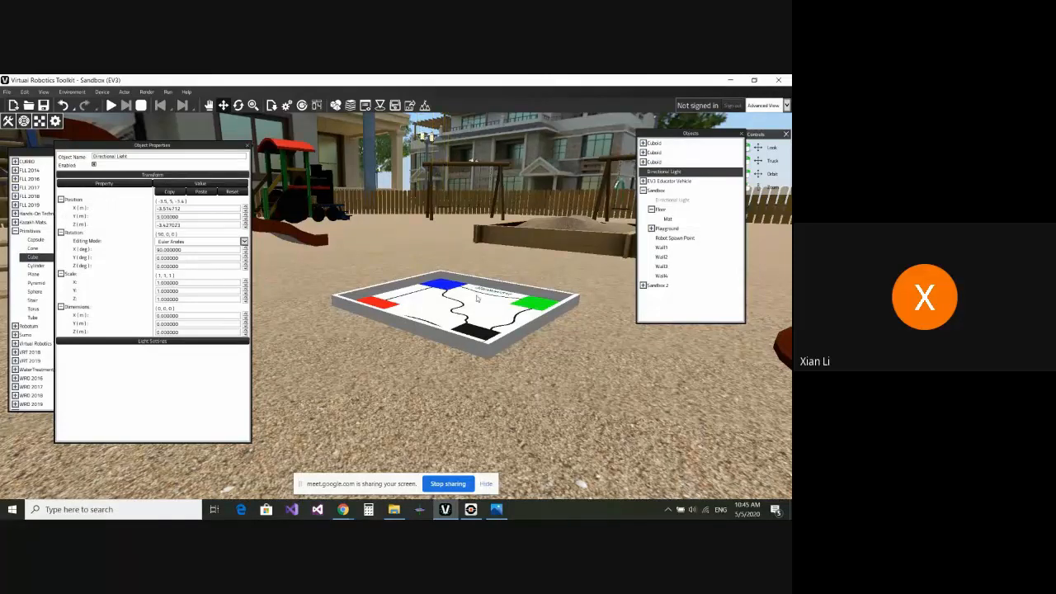
- Inspect both mats under the new light from farther back and higher up, and close the light's object properties
scroll(478, 297, down, 5)
scroll(478, 297, up, 1)
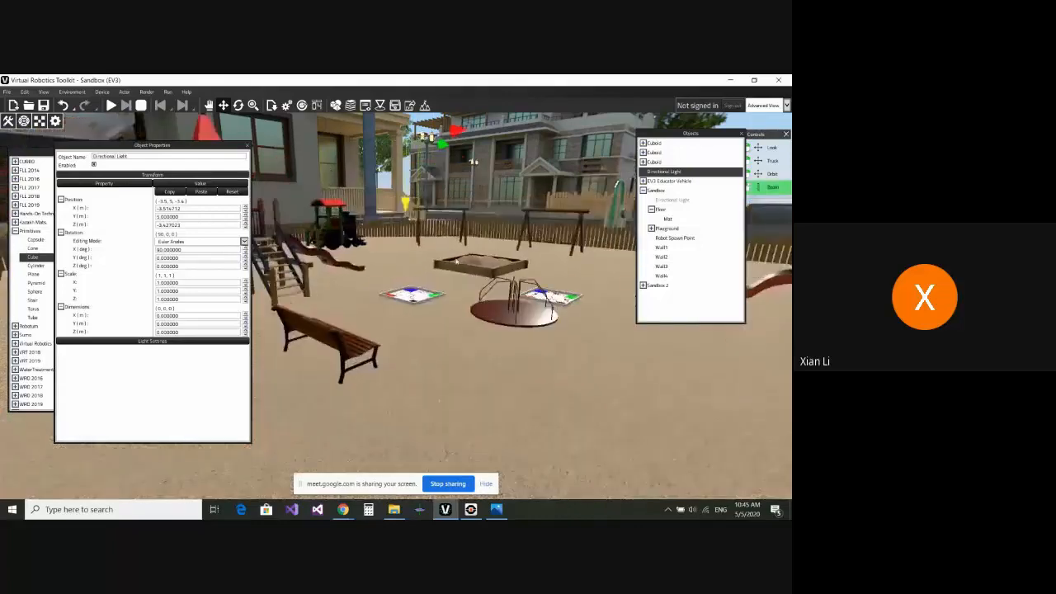
middle_drag(478, 297, 420, 327)
right_drag(419, 327, 485, 428)
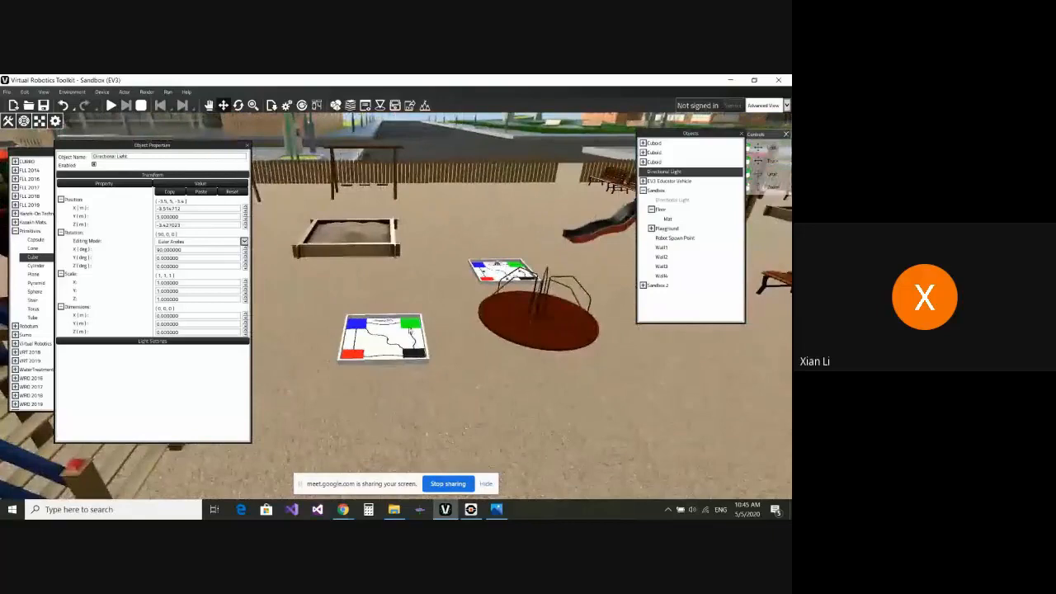
scroll(441, 313, up, 2)
right_drag(452, 317, 451, 349)
scroll(444, 327, down, 1)
scroll(458, 373, down, 1)
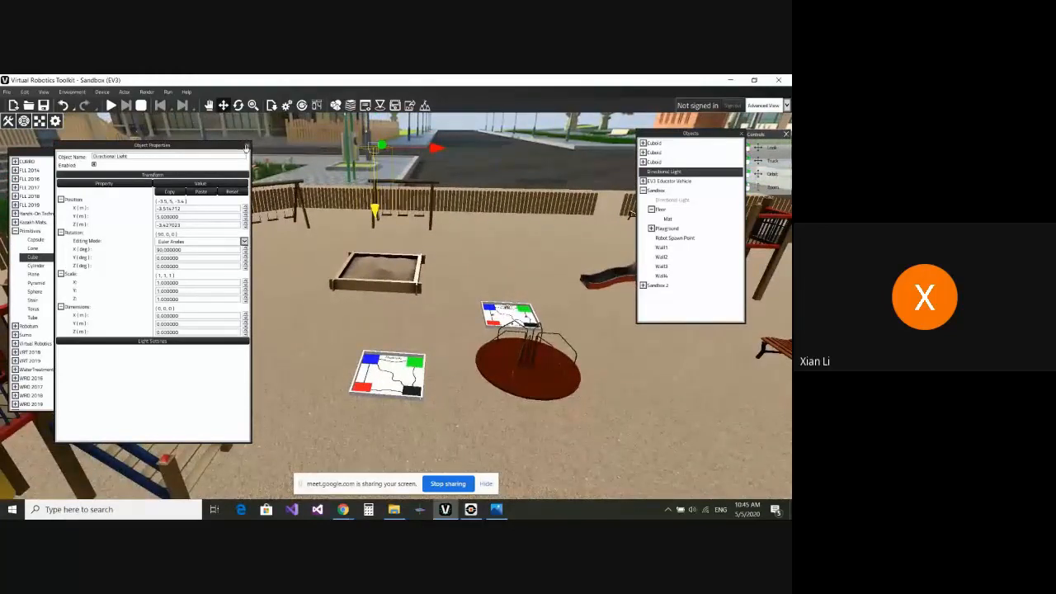
click(246, 147)
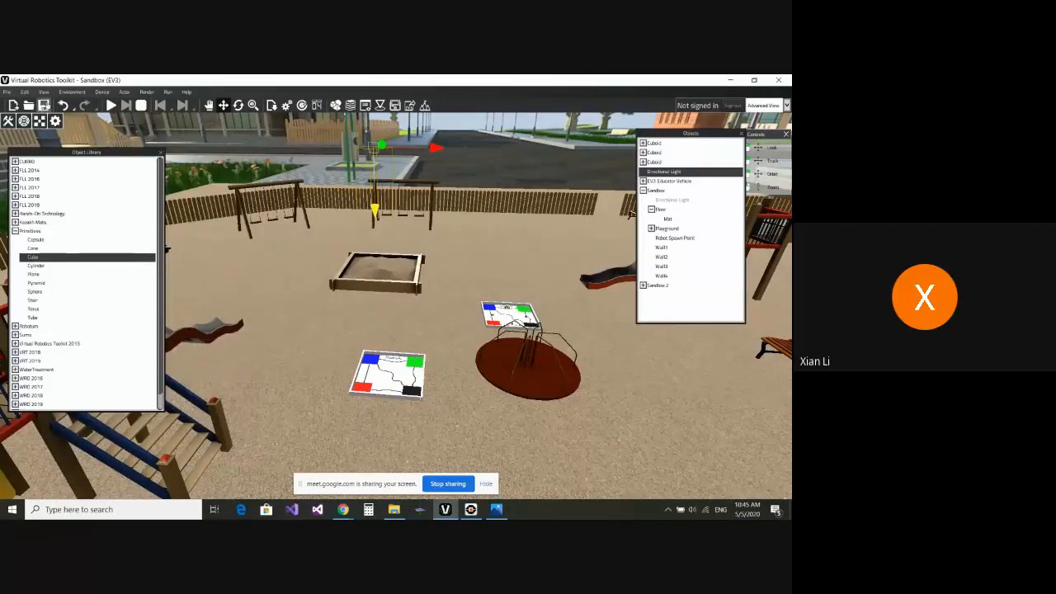
- Save the project under the name "Demo project" in the Desktop folder
click(6, 91)
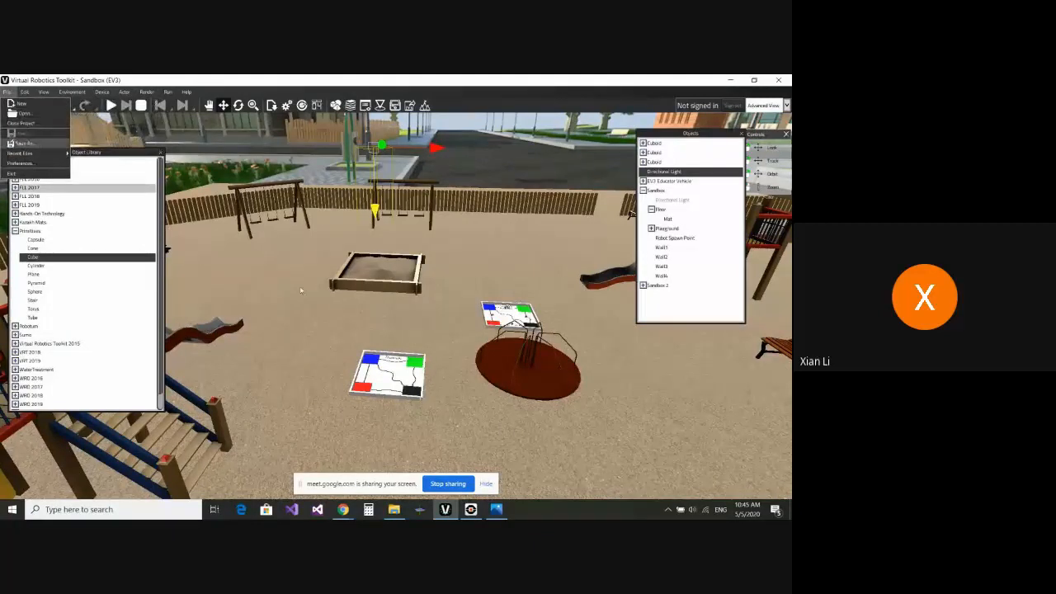
click(53, 144)
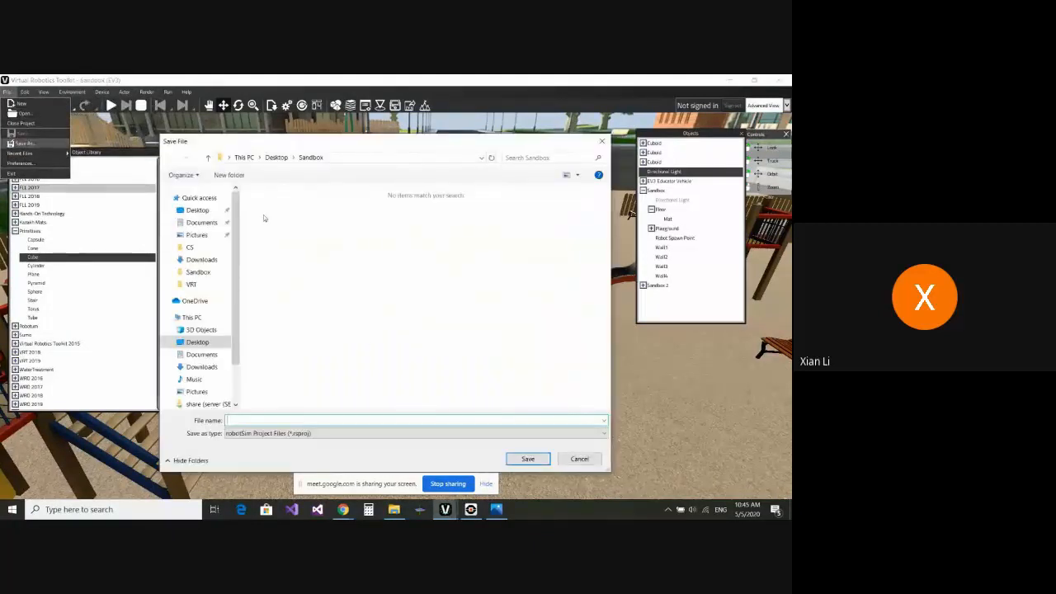
click(198, 343)
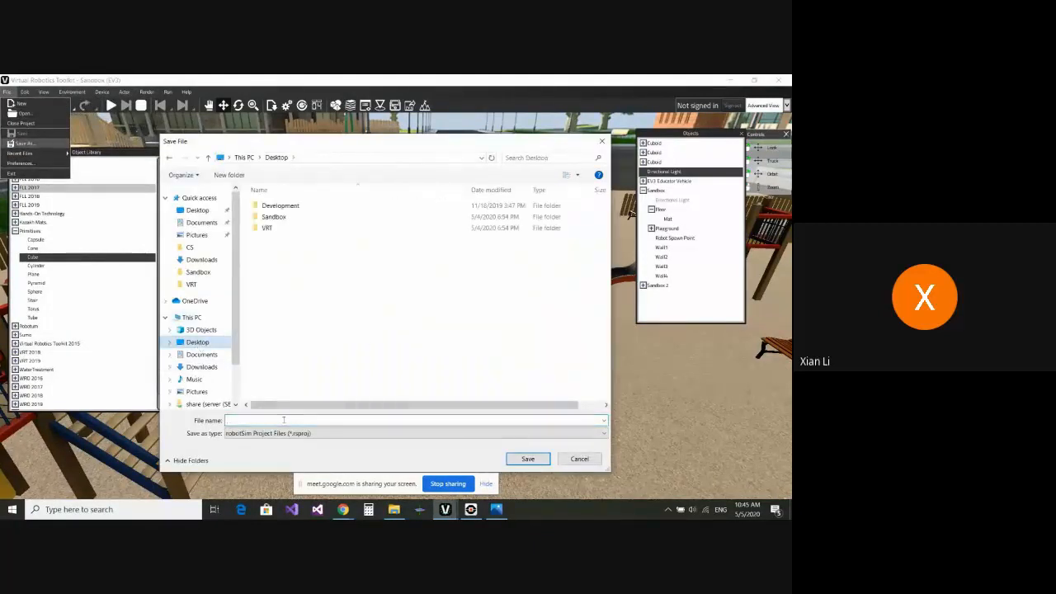
text(Demo project)
click(528, 459)
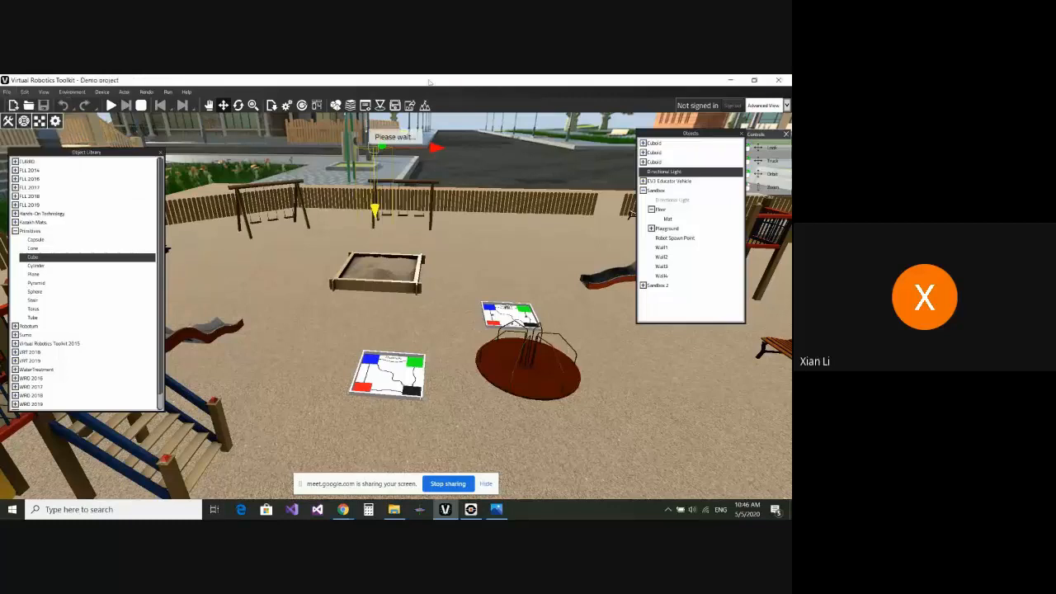
- Close Virtual Robotics Toolkit, the Sandbox folder window and LEGO MINDSTORMS Education EV3 to clear the desktop
click(779, 80)
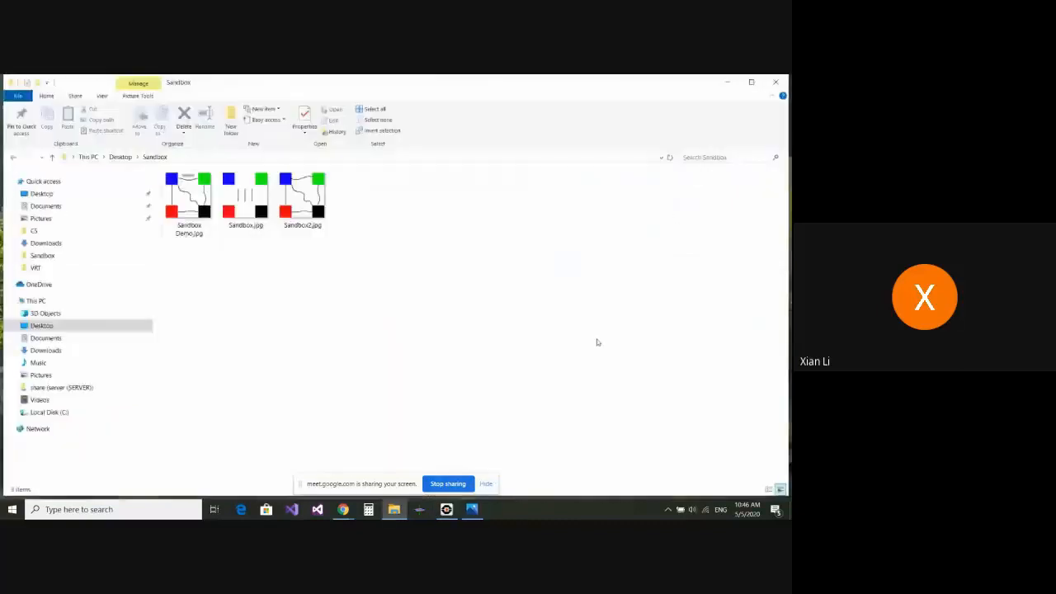
click(784, 82)
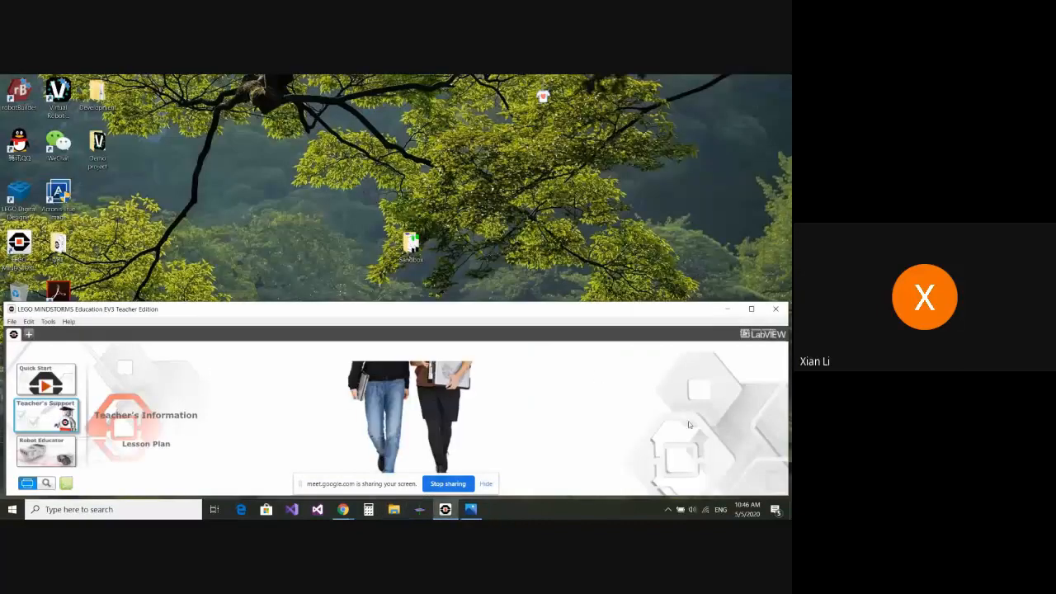
click(776, 310)
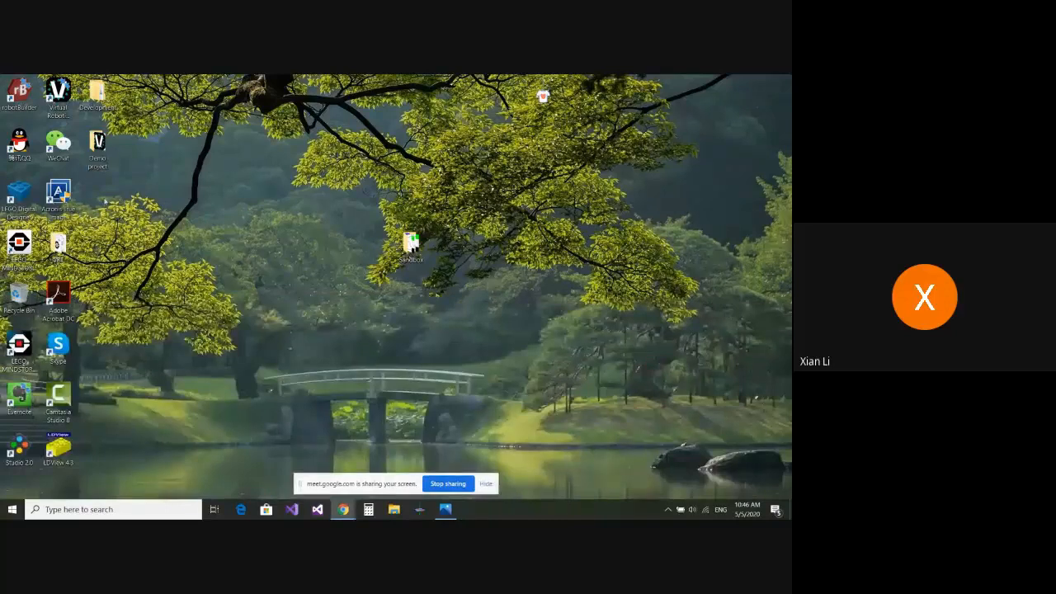
- Move the Demo project folder to a free spot on the desktop and open it to examine its contents
drag(99, 144, 138, 198)
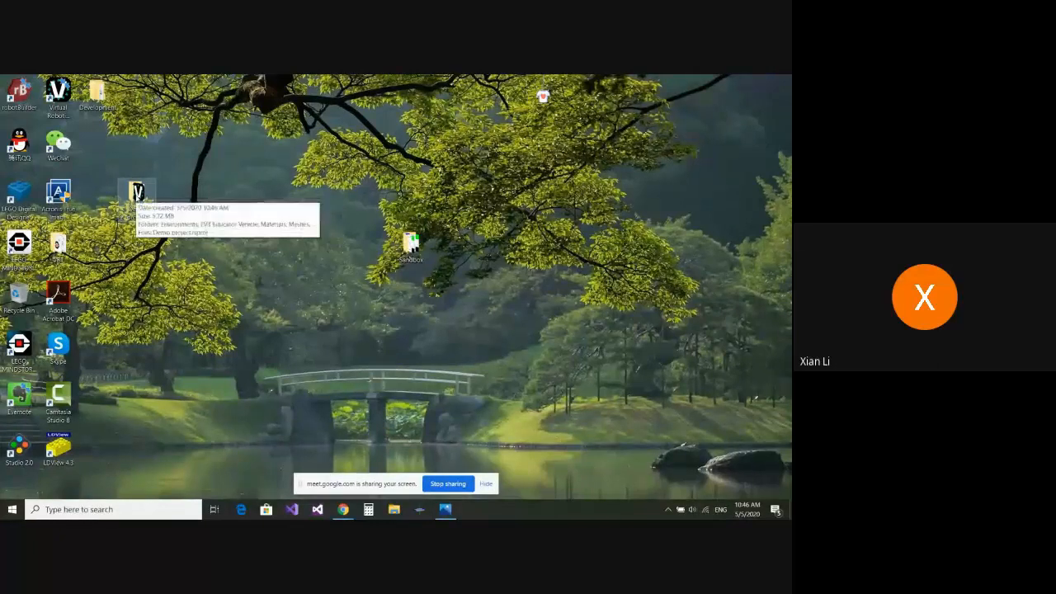
double_click(137, 193)
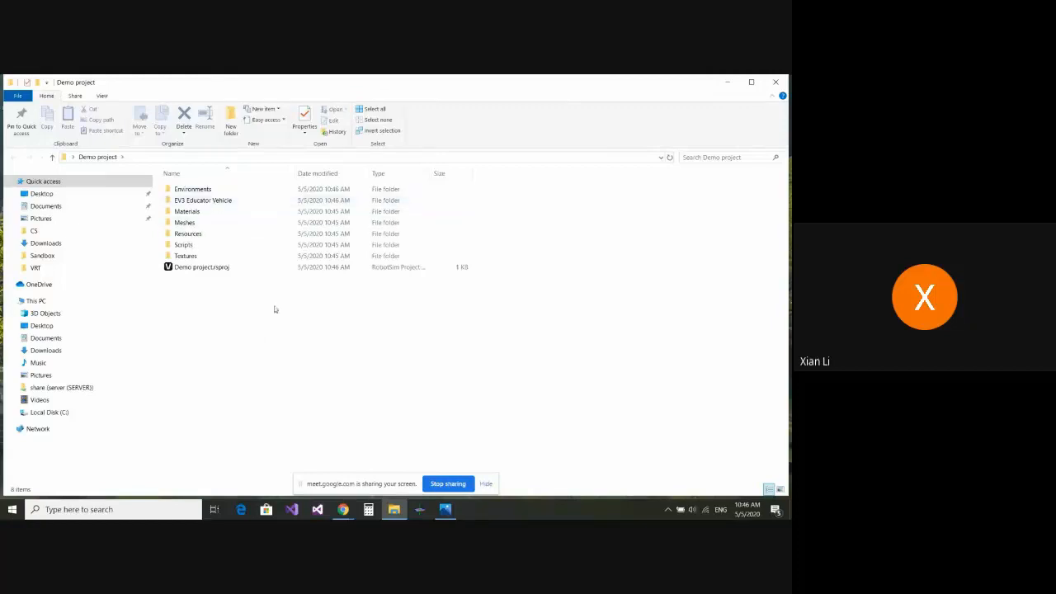
click(214, 203)
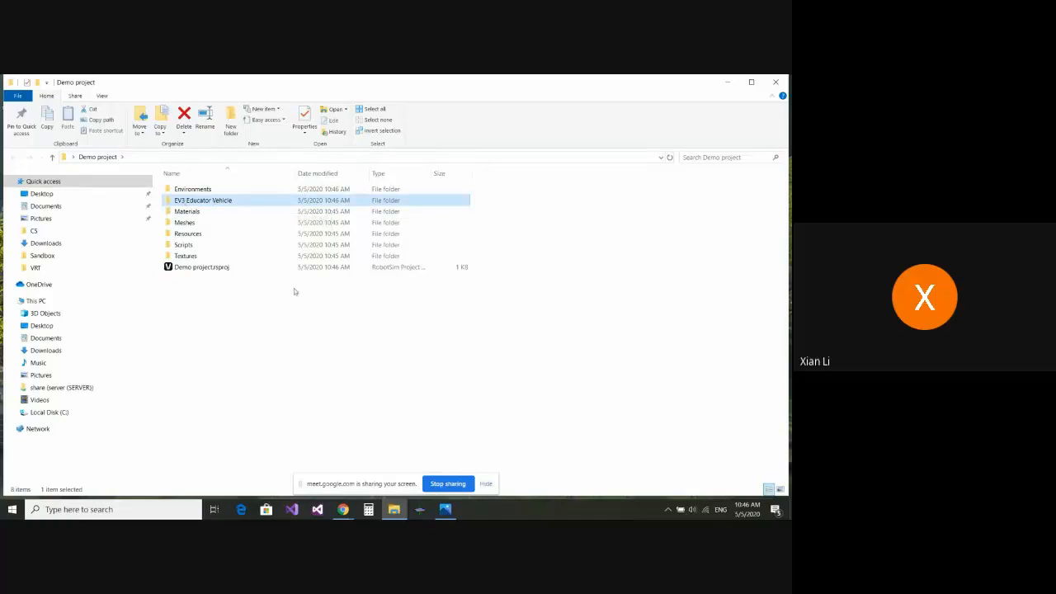
click(248, 358)
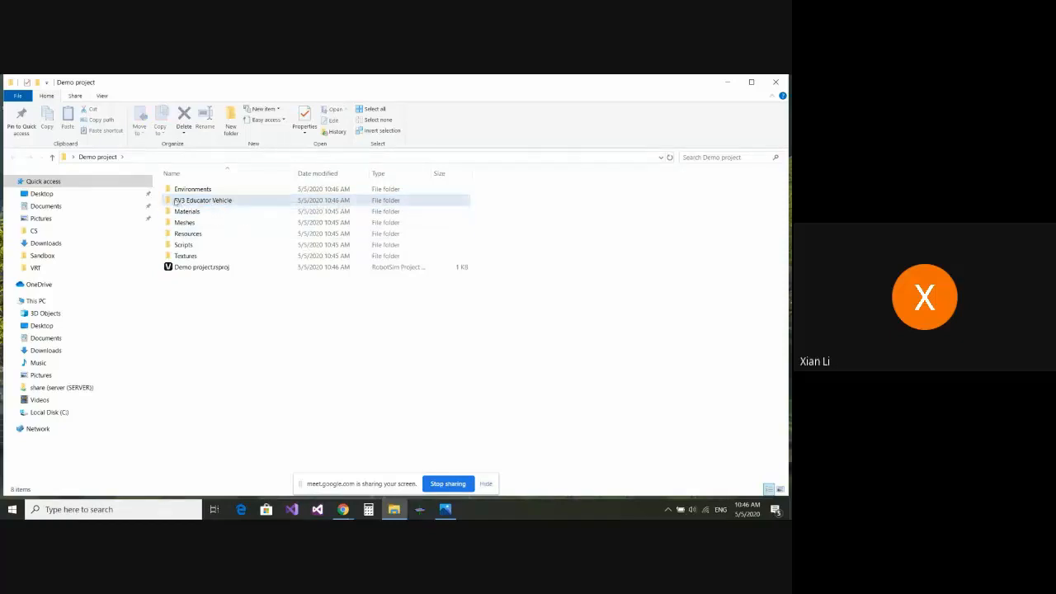
- Delete the EV3 Educator Vehicle folder from the Demo project folder
click(195, 203)
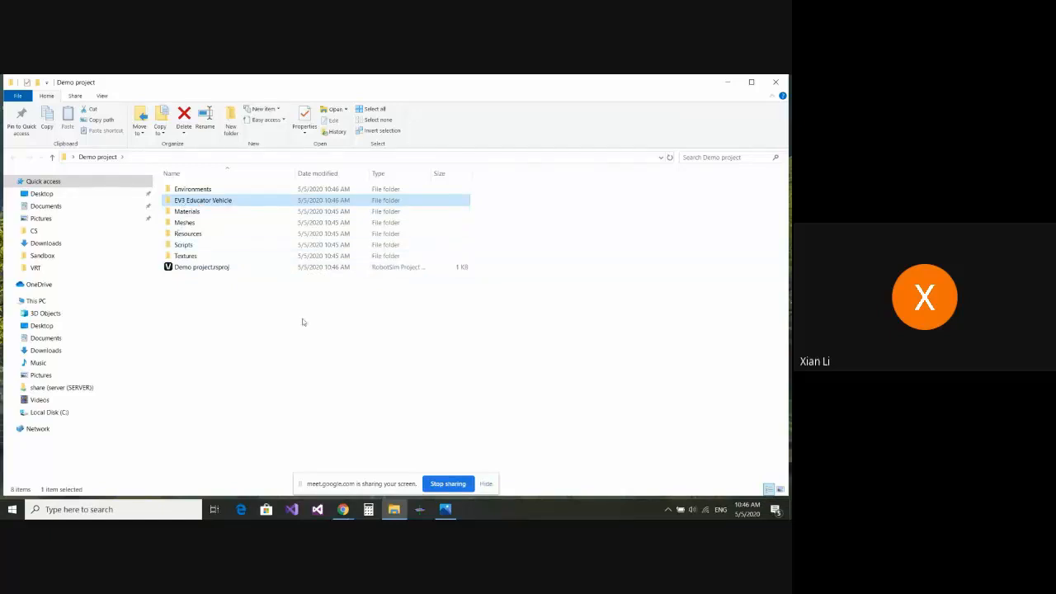
key(alt+Tab)
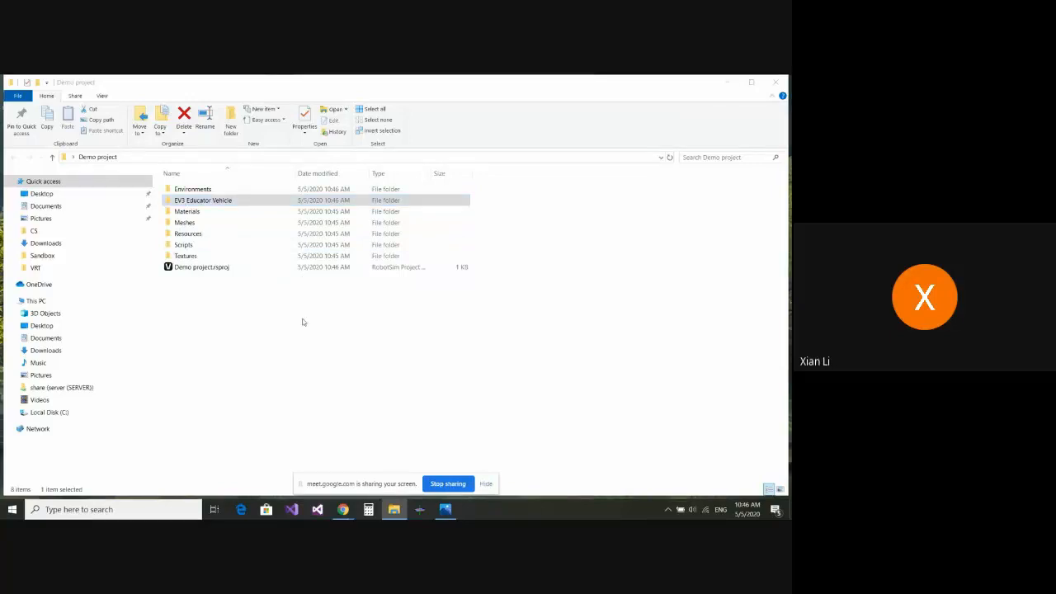
key(Delete)
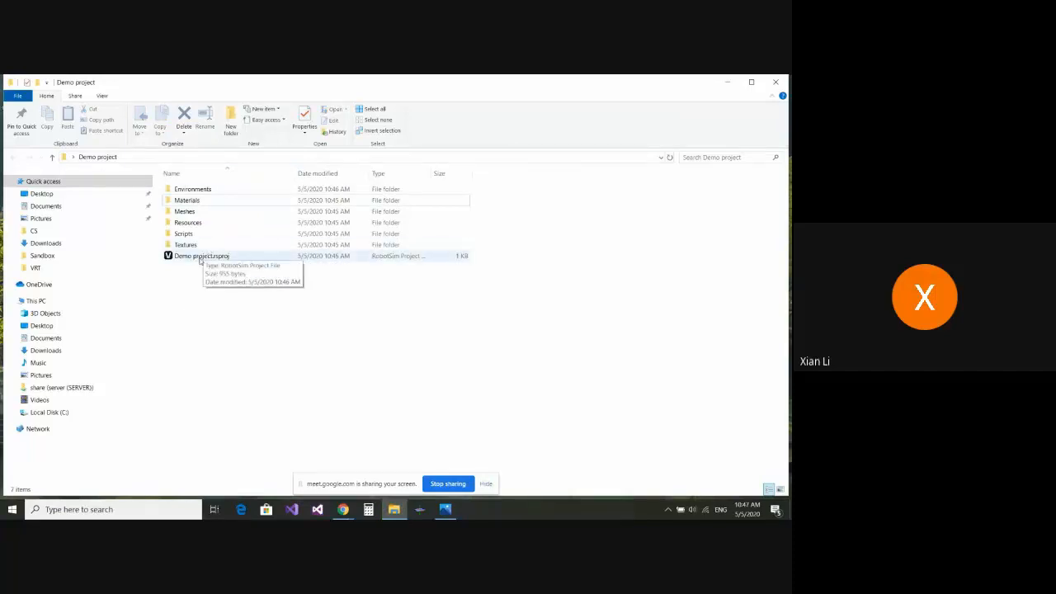
click(777, 84)
right_click(134, 196)
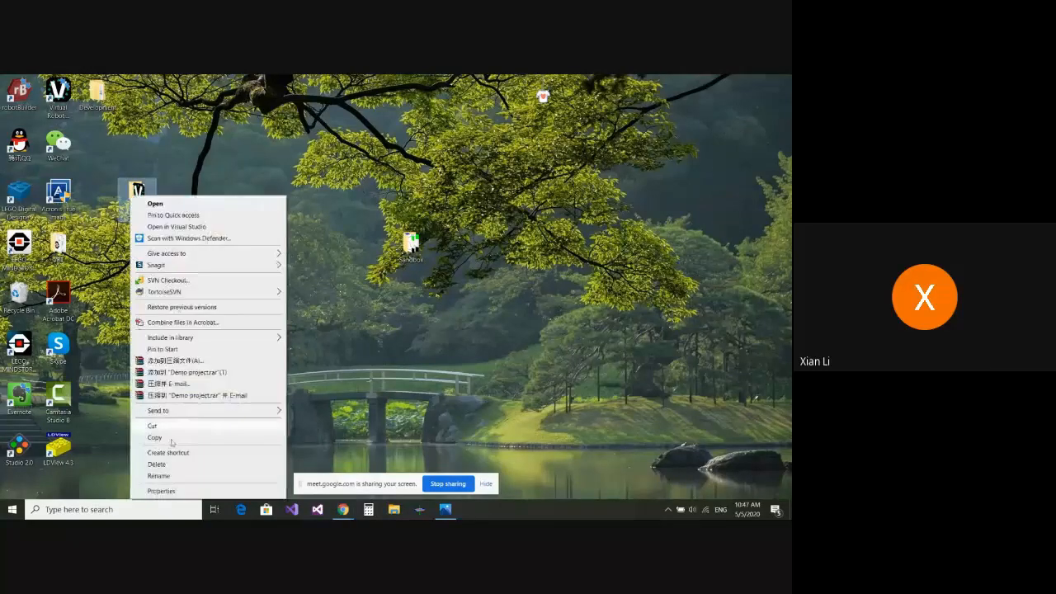
click(222, 186)
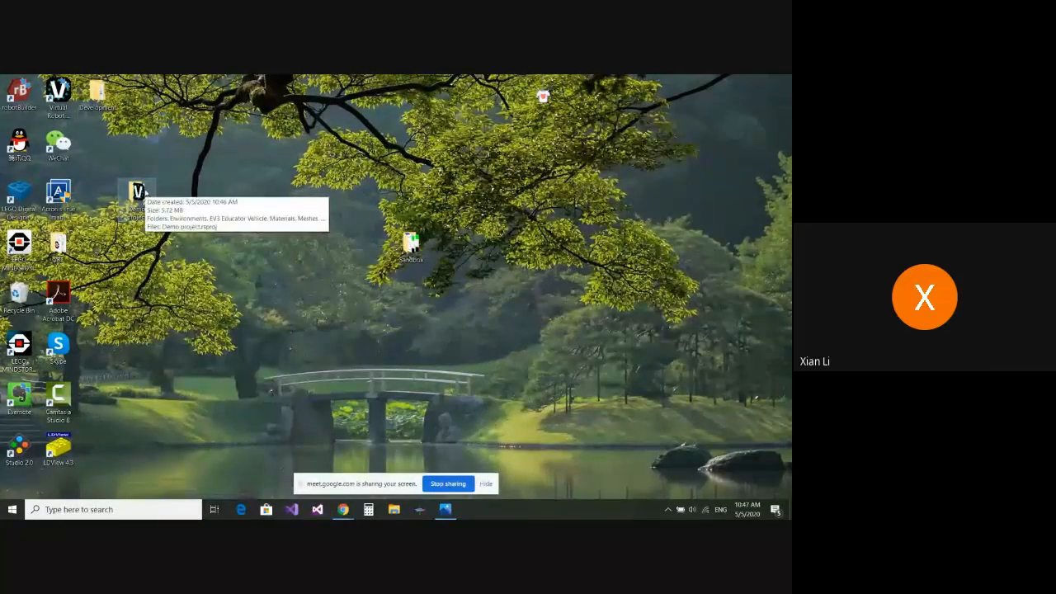
- Open Demo project.rsproj from the Demo project folder in Virtual Robotics Toolkit and look closer at the mats
double_click(136, 194)
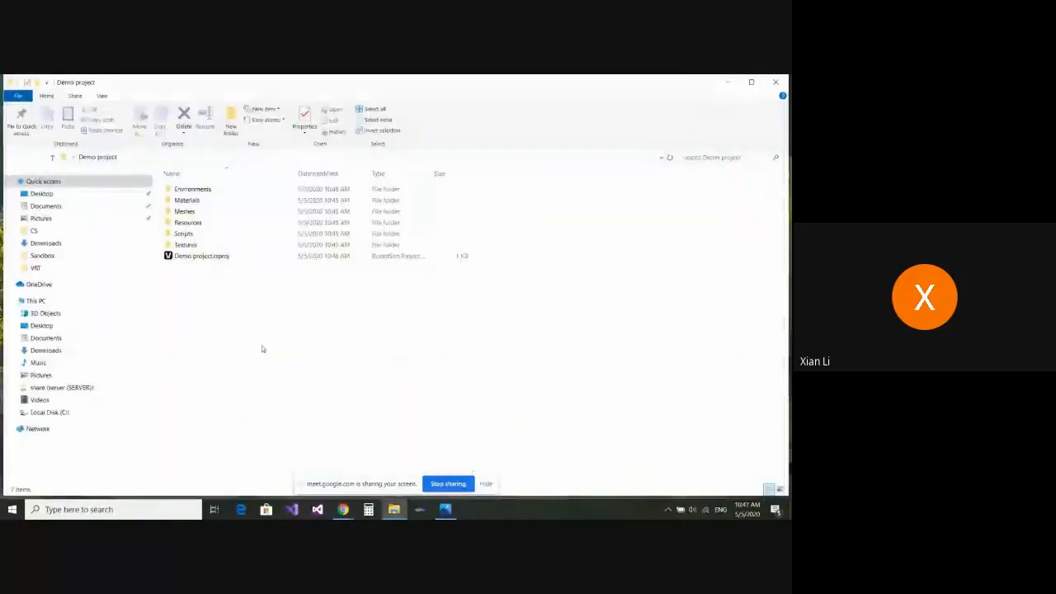
double_click(194, 255)
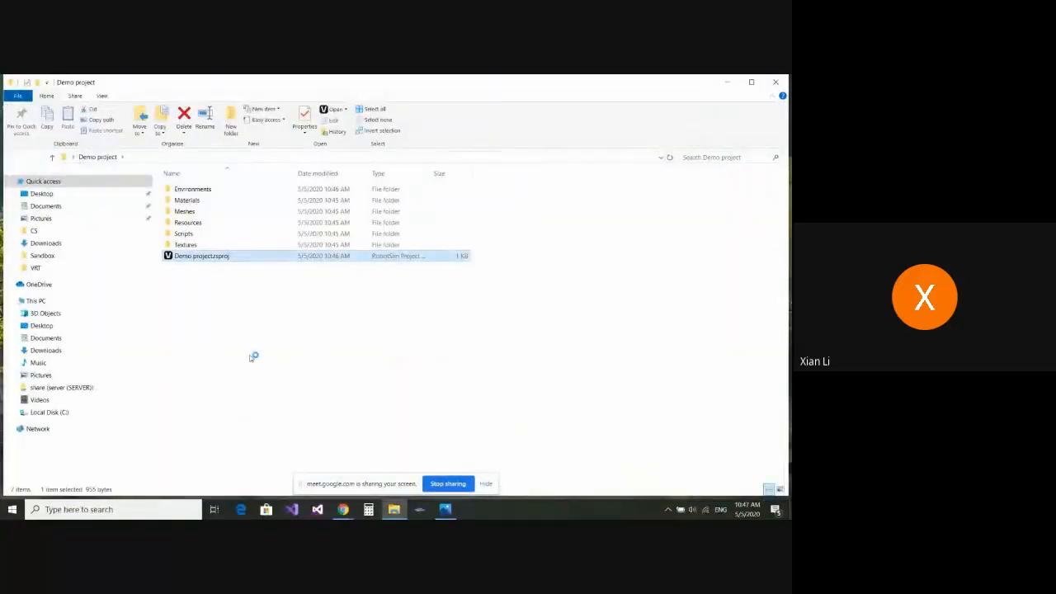
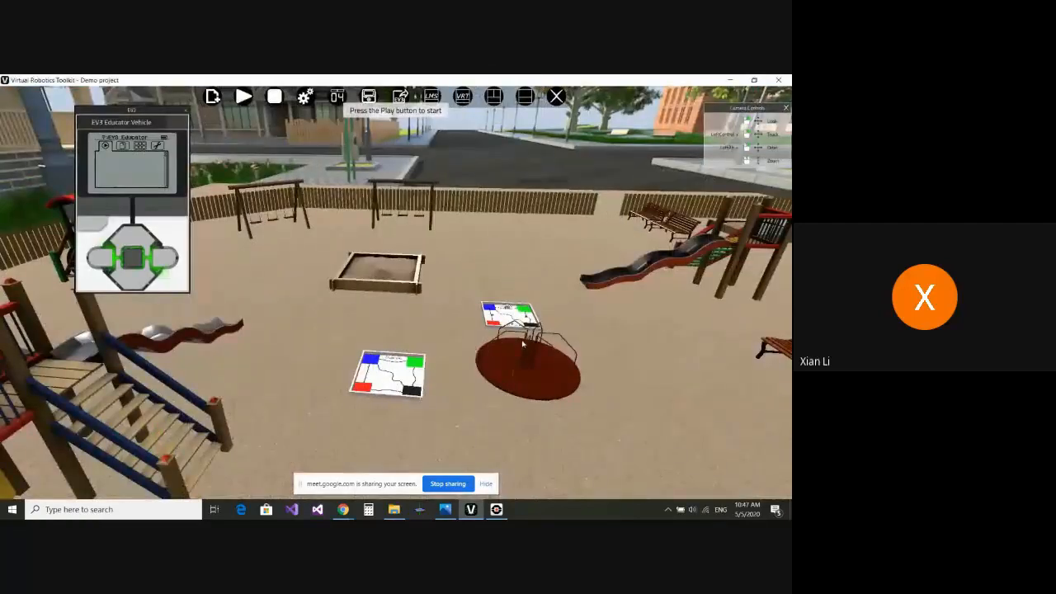
drag(522, 344, 582, 311)
scroll(583, 311, up, 3)
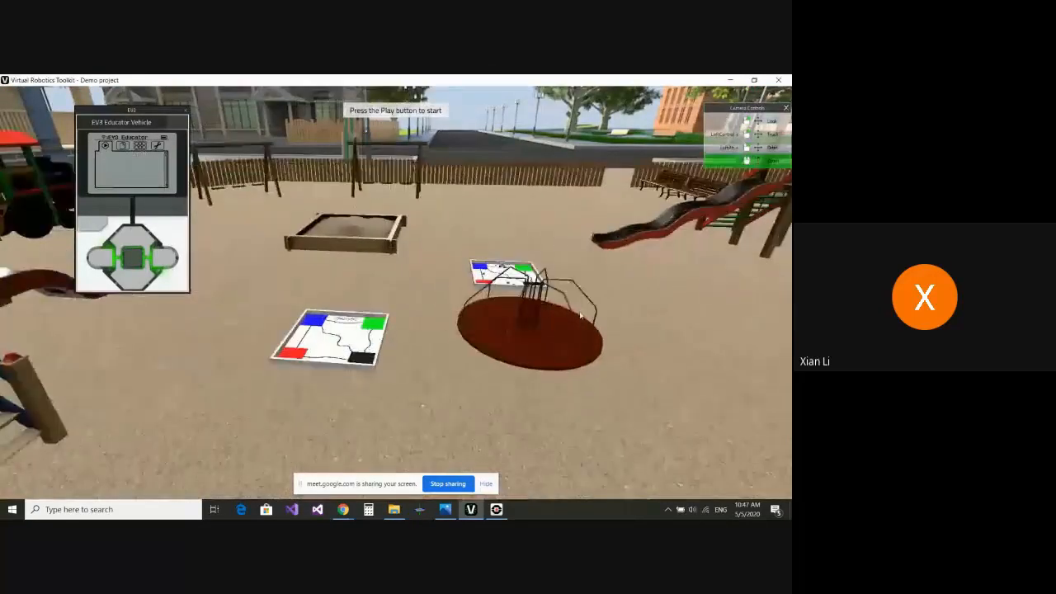
- Minimize the LEGO MINDSTORMS window and close the EV3 brick display, leaving a wide view of the playground
click(496, 509)
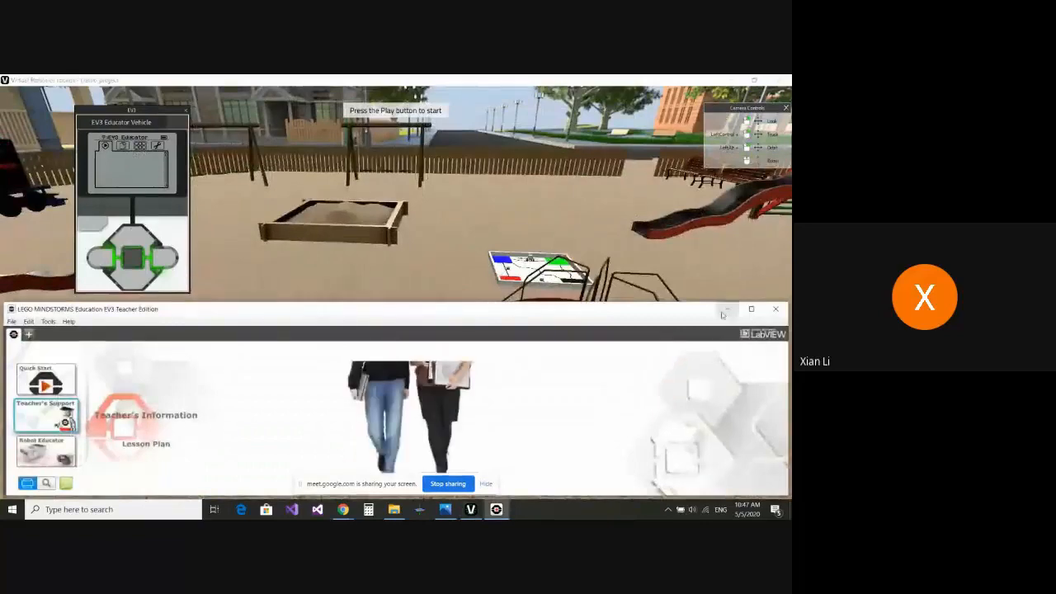
click(727, 309)
scroll(405, 314, down, 2)
scroll(404, 310, down, 3)
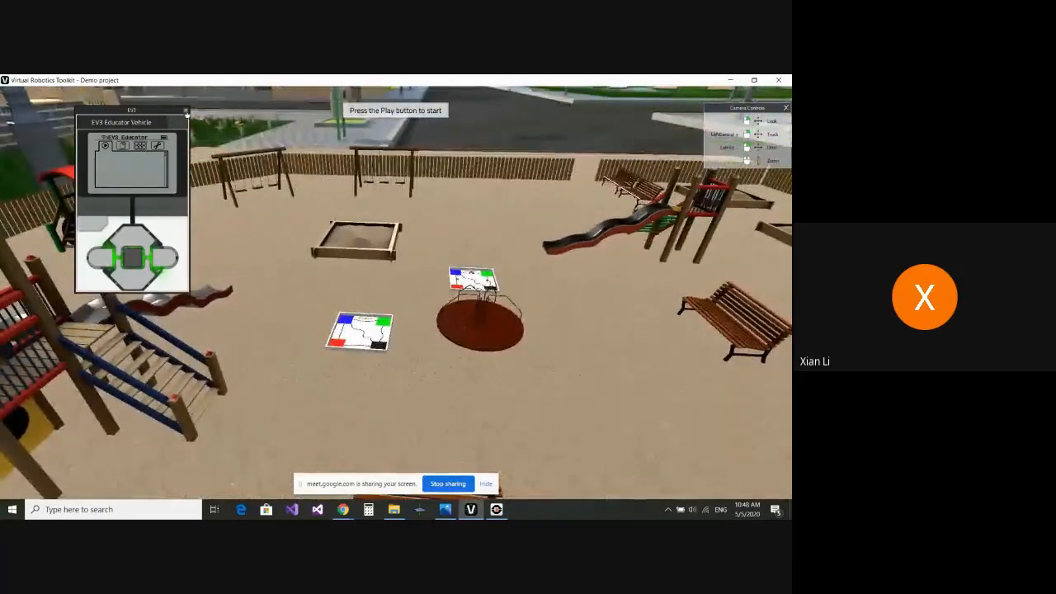
click(510, 288)
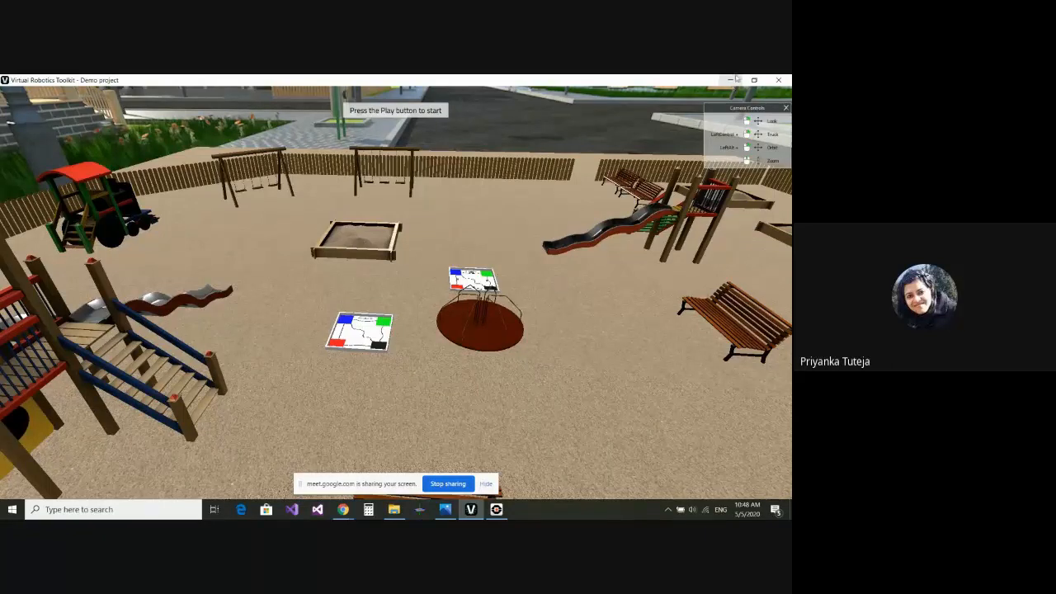
- Review the Demo project folder's contents on the desktop, then return to Virtual Robotics Toolkit
click(729, 80)
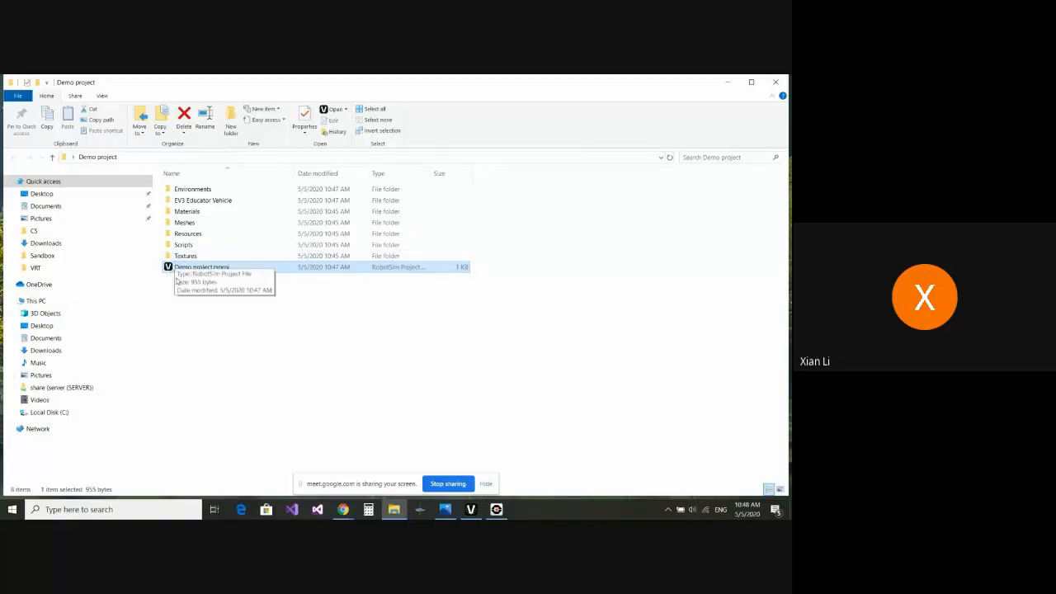
click(230, 371)
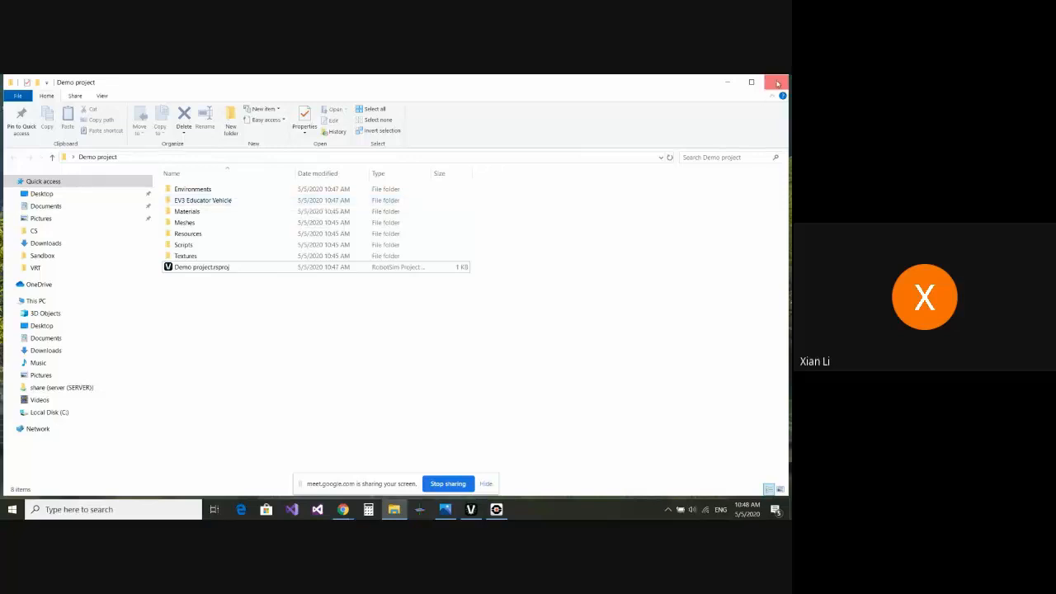
click(778, 83)
right_click(135, 195)
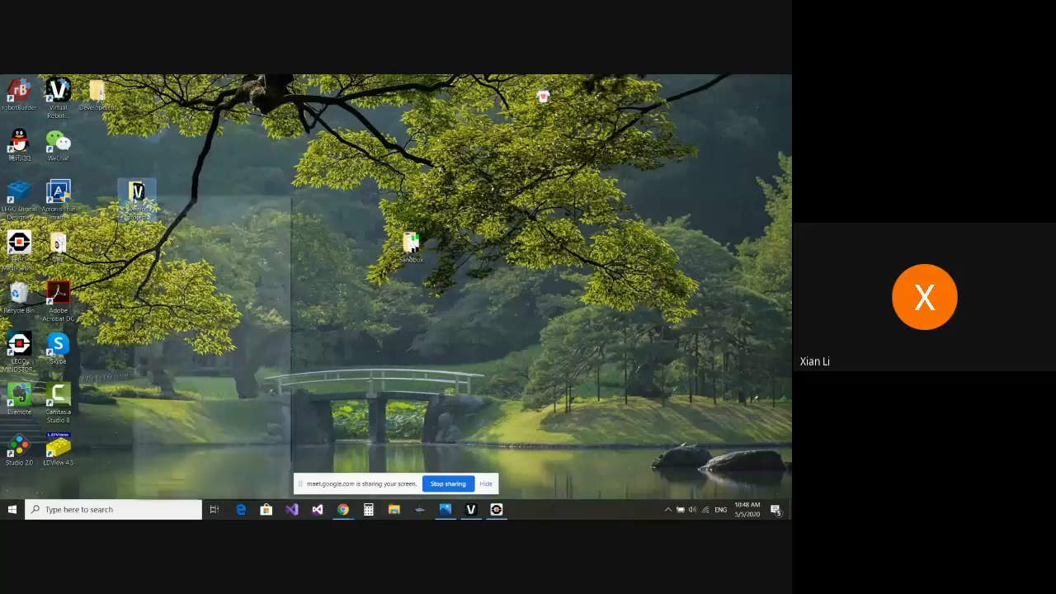
click(167, 184)
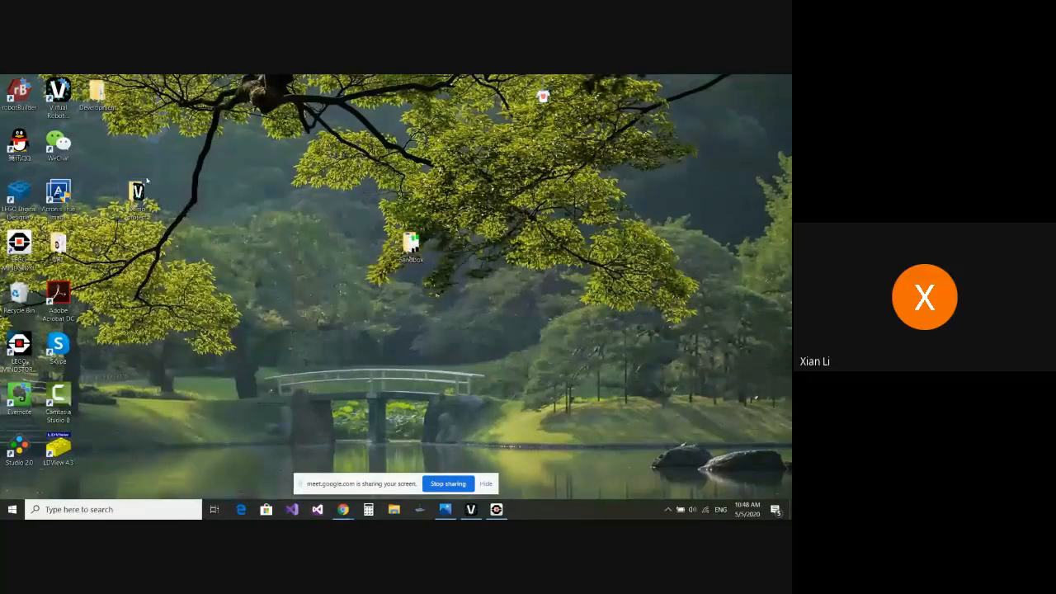
double_click(138, 195)
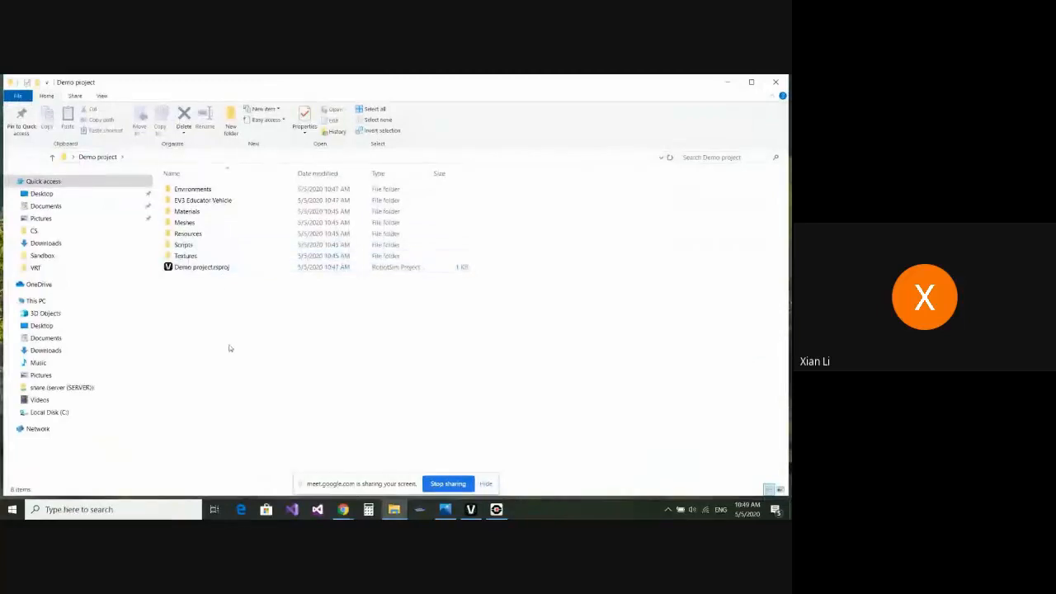
click(470, 512)
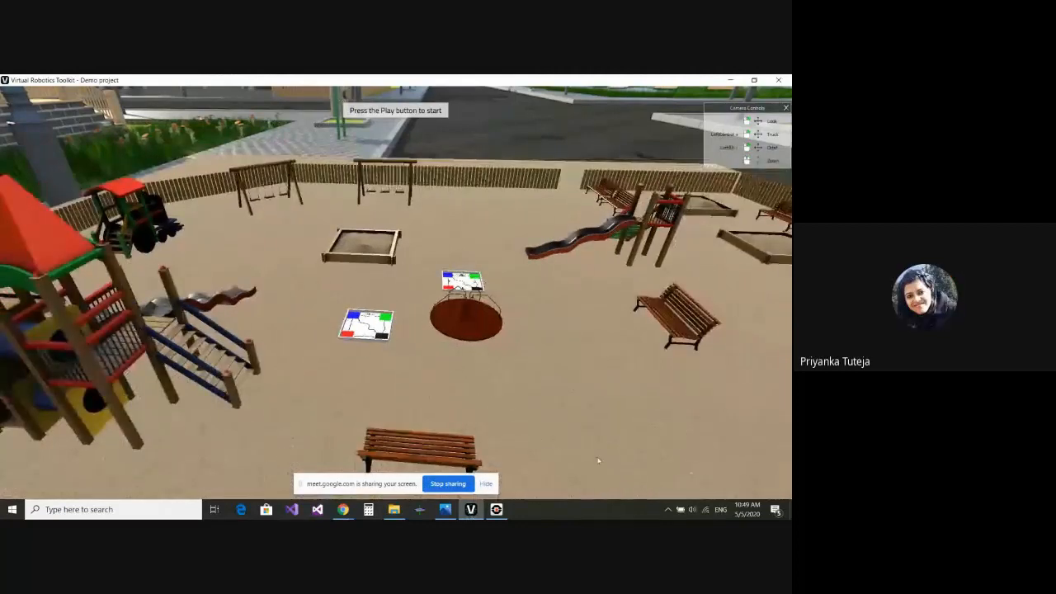
- Switch to the Google Meet call in Chrome and open its chat to read the participants' messages
mouse_move(343, 513)
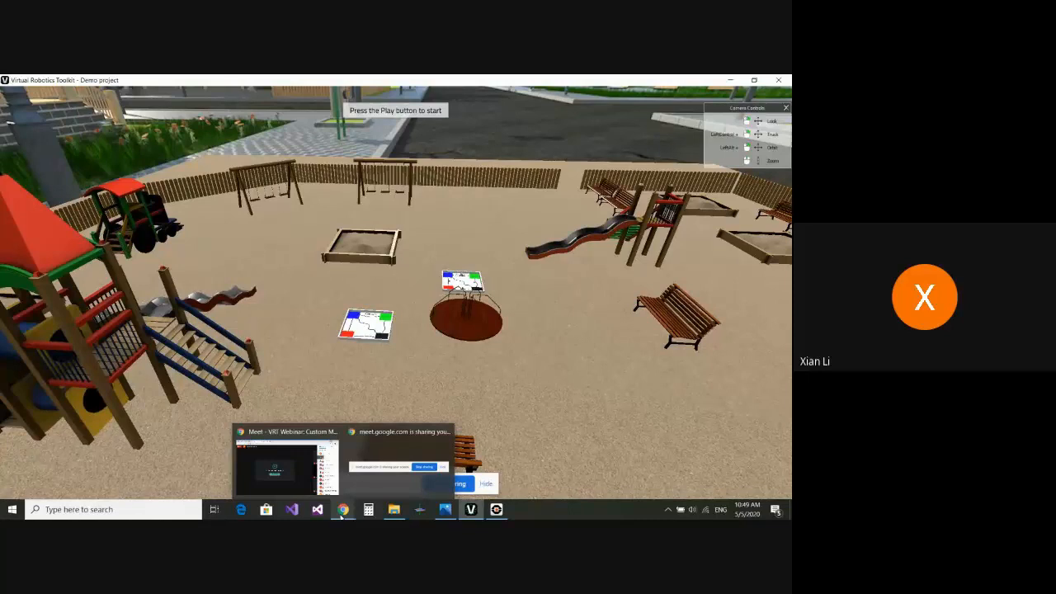
click(285, 458)
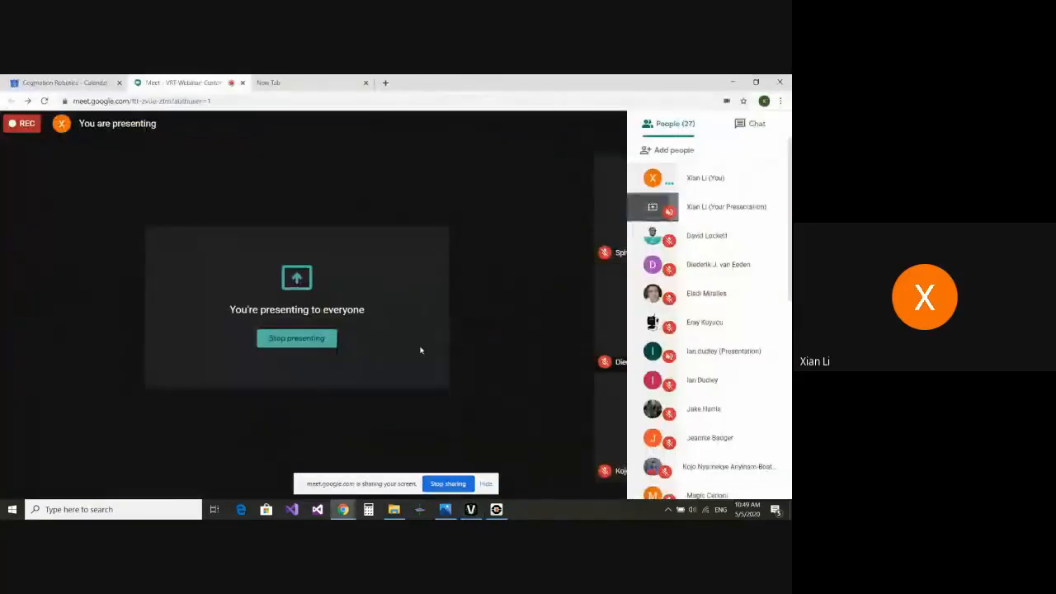
click(685, 124)
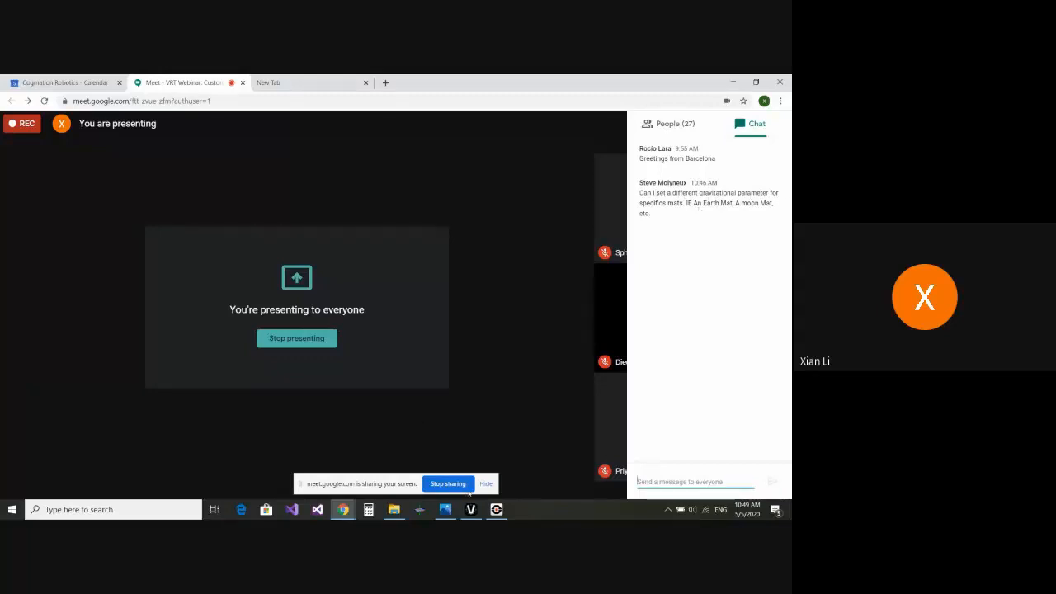
- Return to Virtual Robotics Toolkit in Advanced View, dismiss the tips and open the physics settings of the environment
click(471, 509)
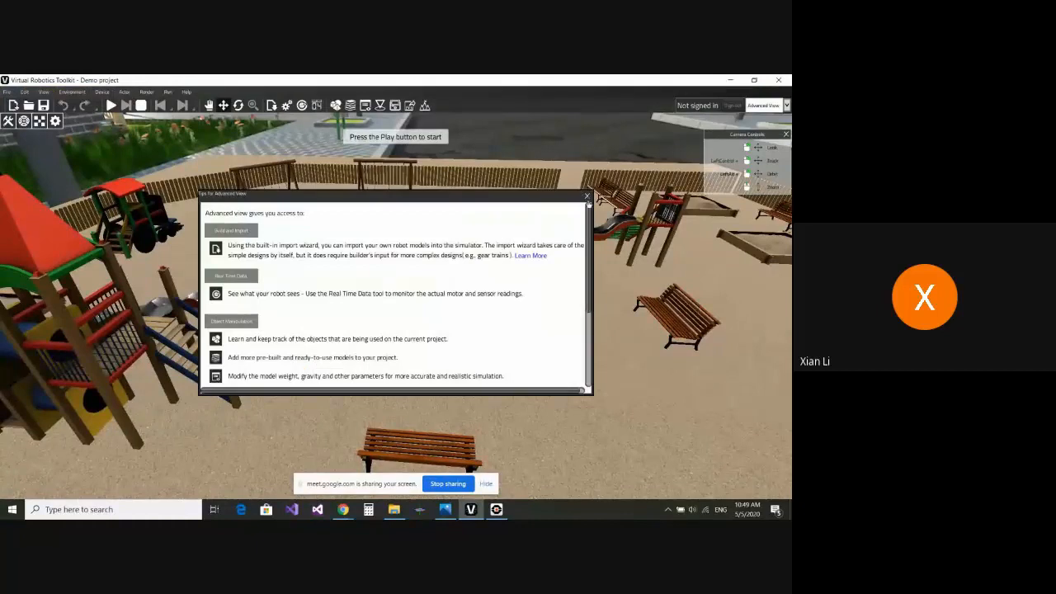
click(589, 199)
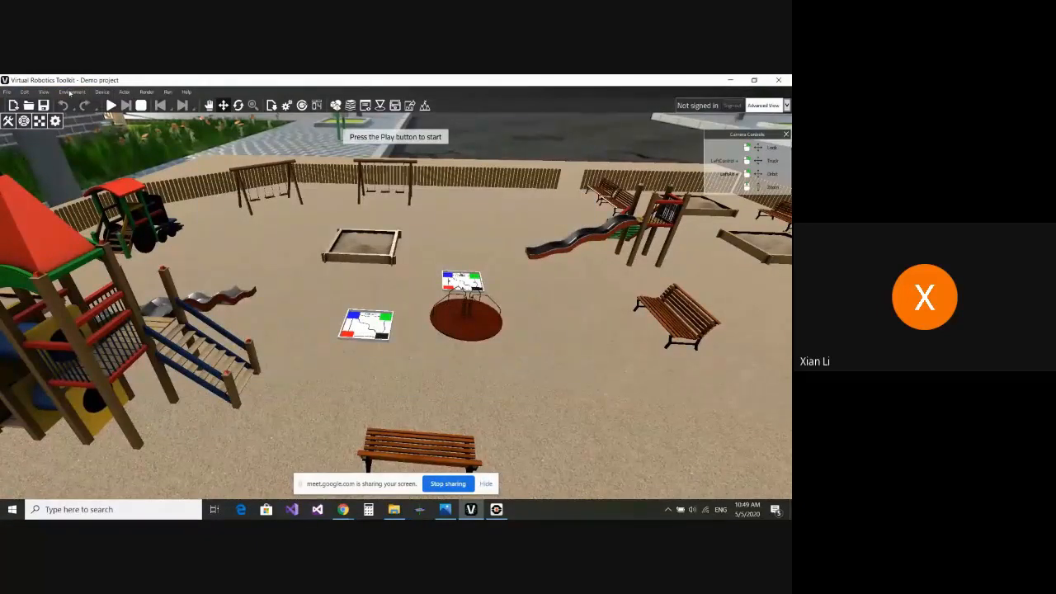
click(71, 92)
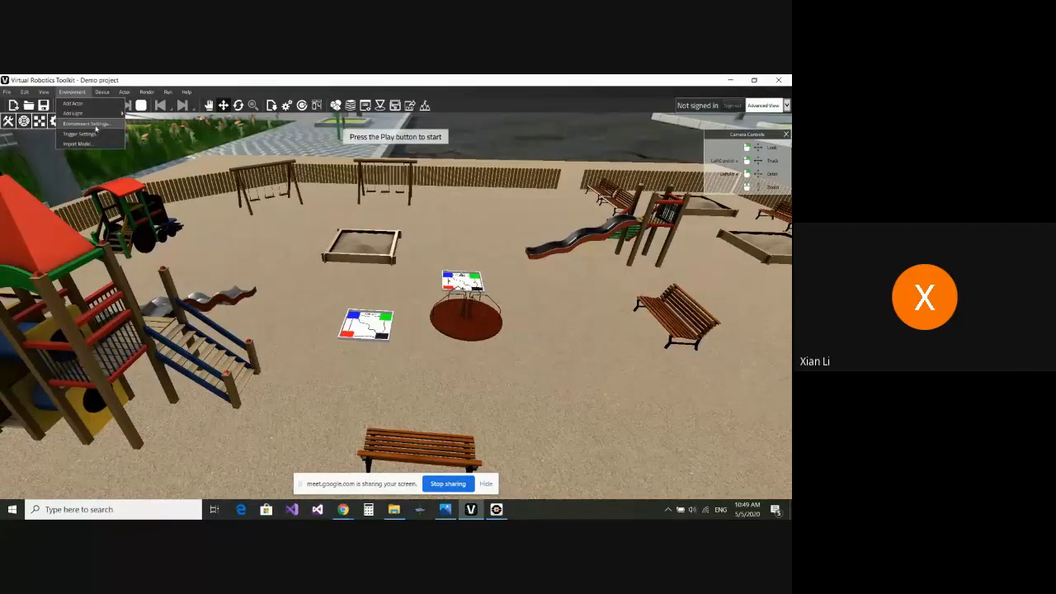
click(84, 123)
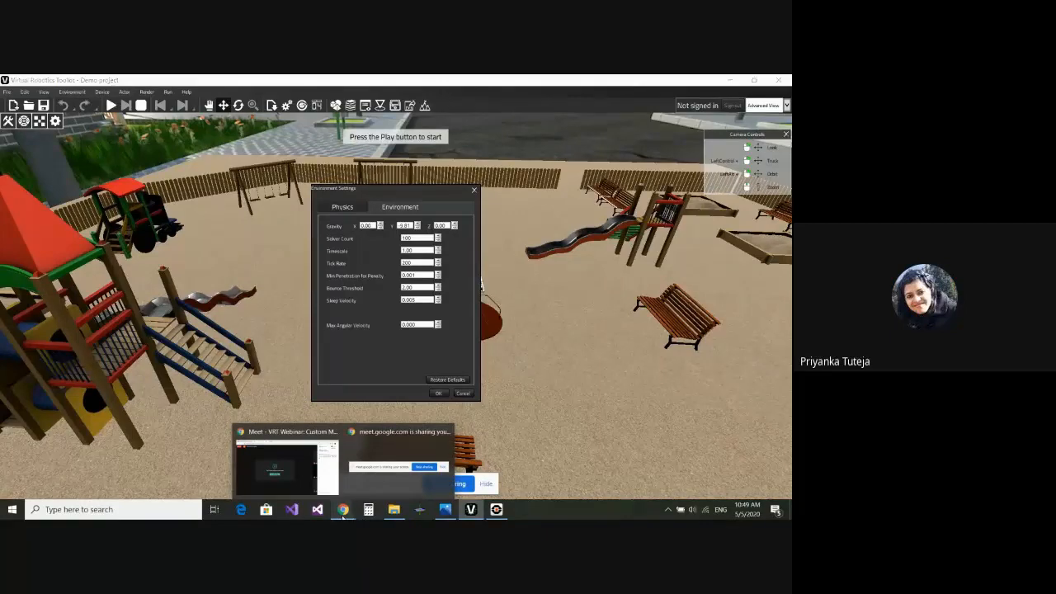
- Check the Google Meet chat again, then restore the default physics values in Virtual Robotics Toolkit's environment settings
mouse_move(290, 434)
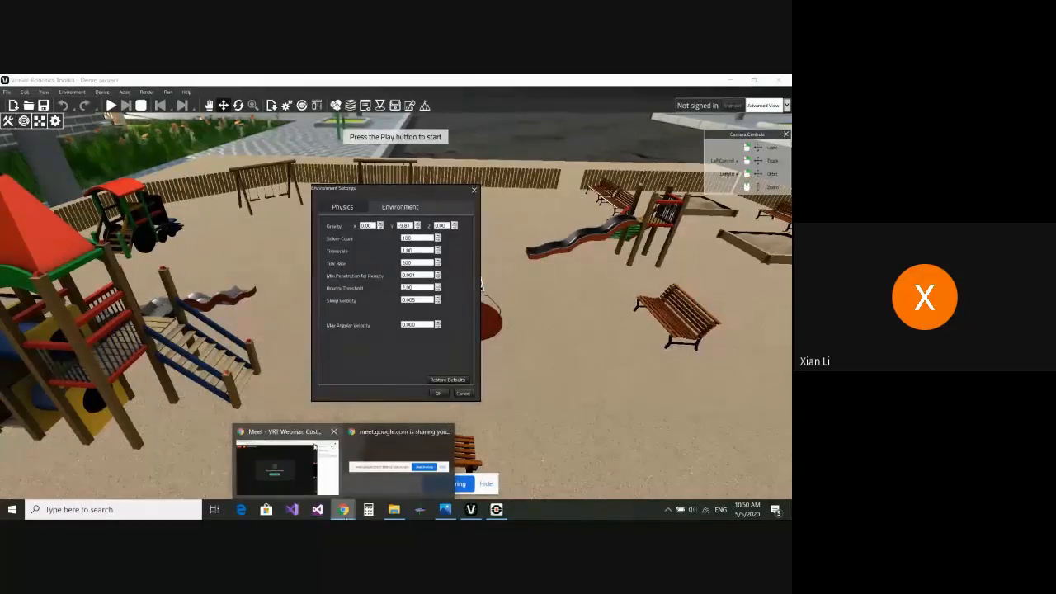
click(305, 438)
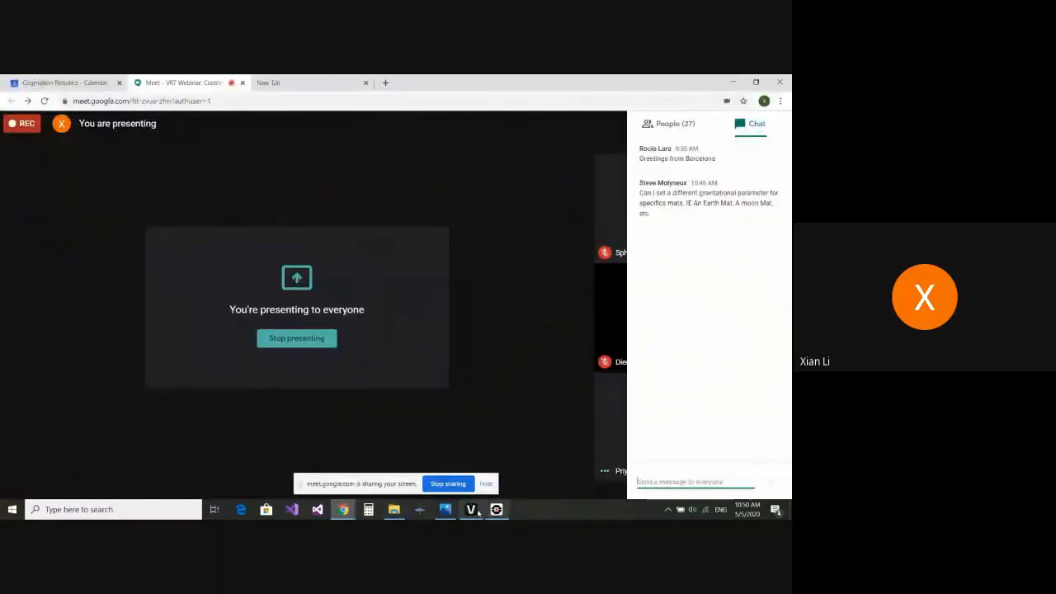
mouse_move(471, 510)
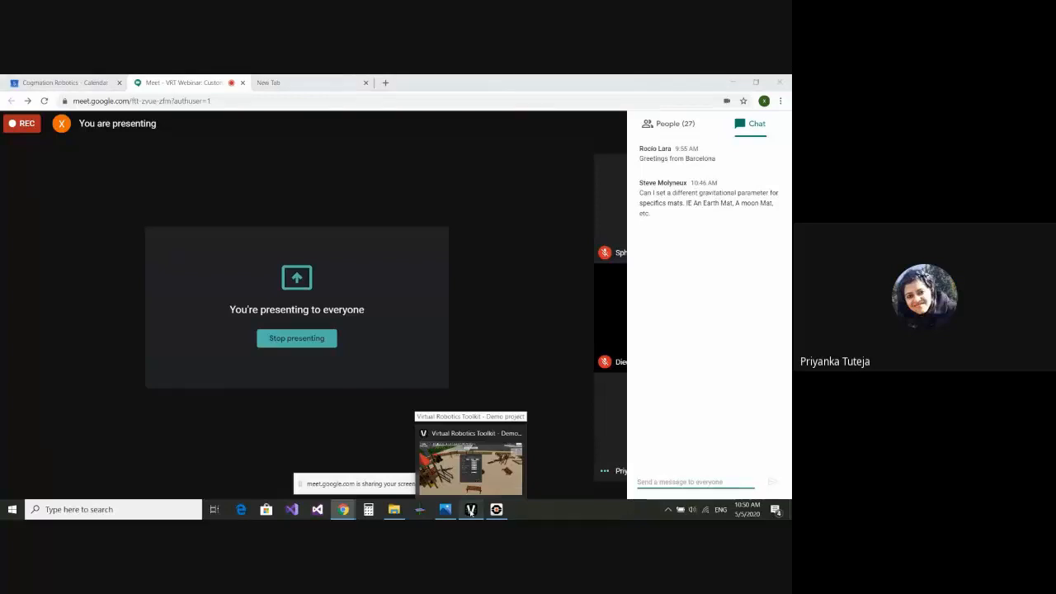
click(471, 510)
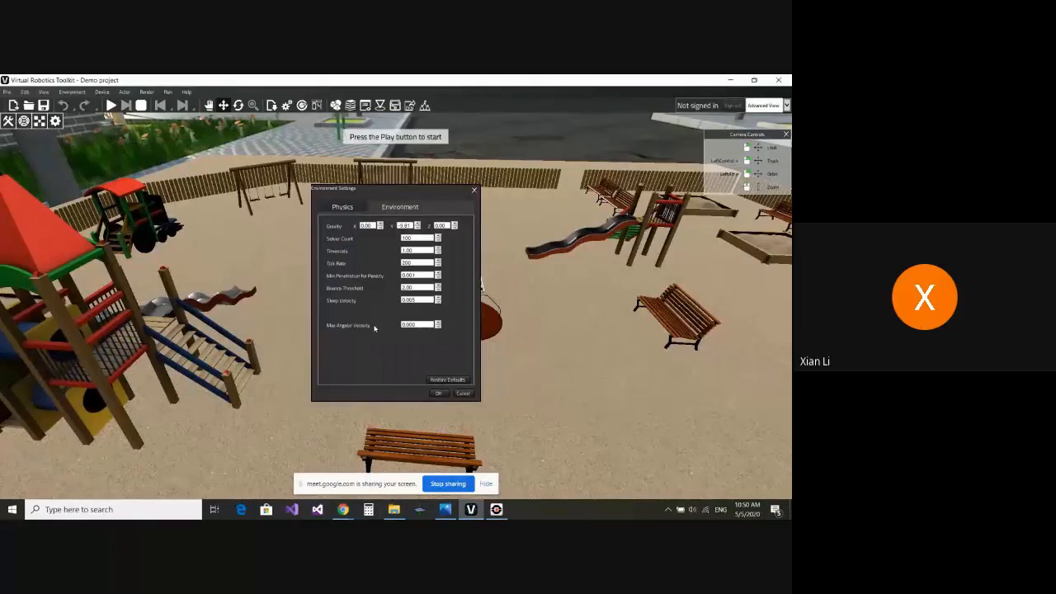
click(456, 381)
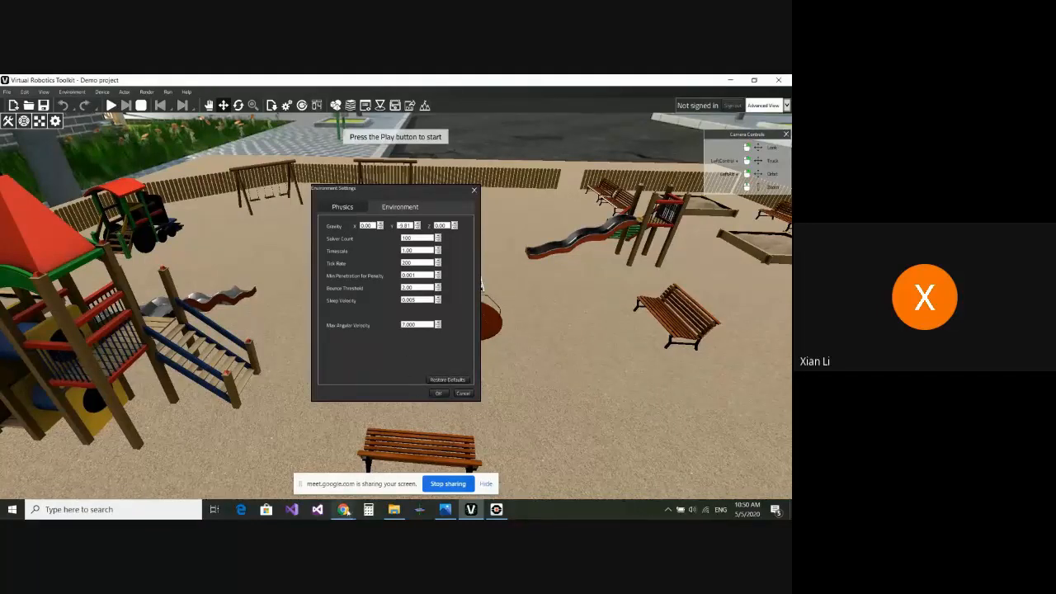
- Check the Google Meet chat for new questions, then return to Virtual Robotics Toolkit and cancel the environment settings
click(342, 509)
click(327, 480)
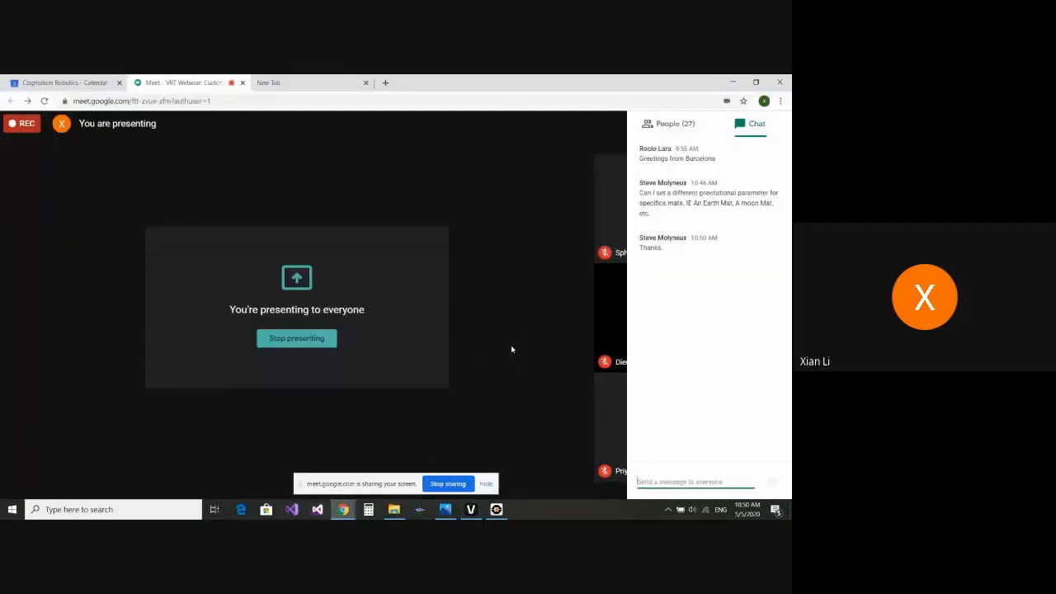
click(732, 83)
mouse_move(343, 509)
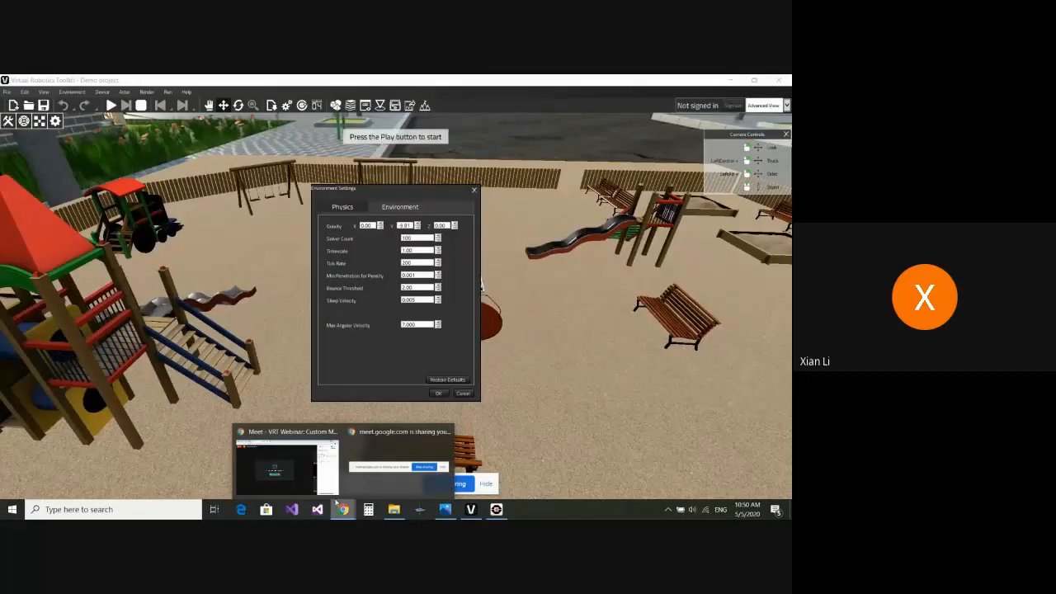
click(326, 477)
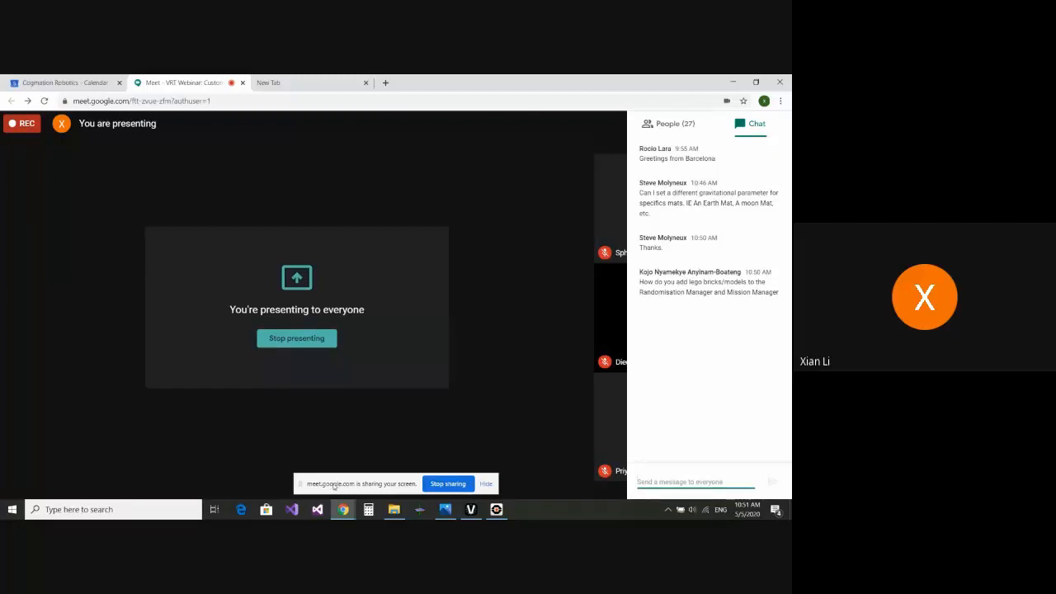
click(343, 510)
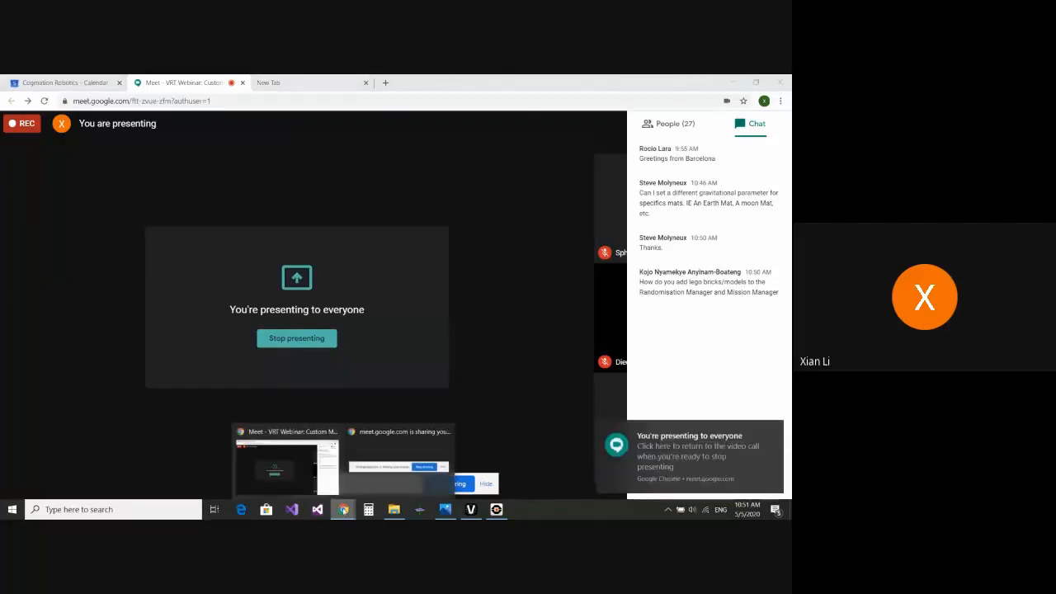
click(469, 510)
click(463, 393)
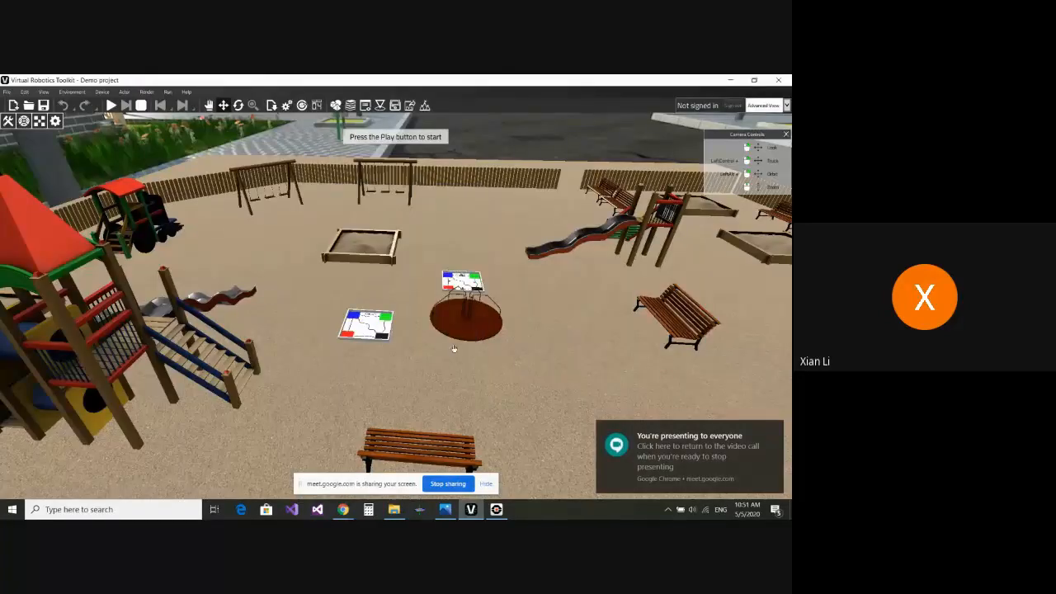
- Look at the Import Robot file browser for LDraw models and close it without importing anything
scroll(454, 328, up, 4)
scroll(465, 313, down, 1)
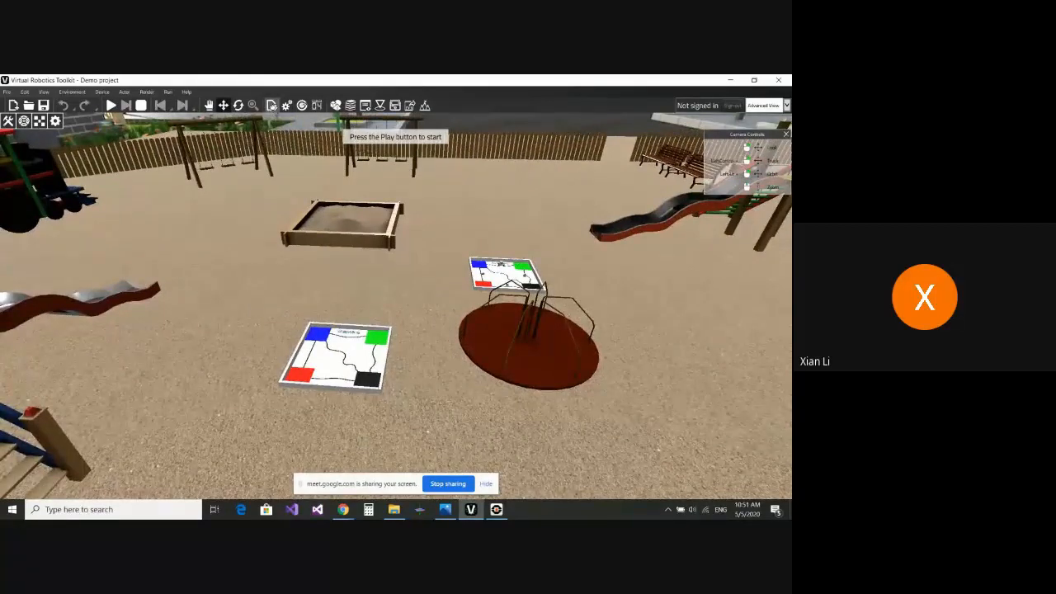
click(272, 106)
click(272, 106)
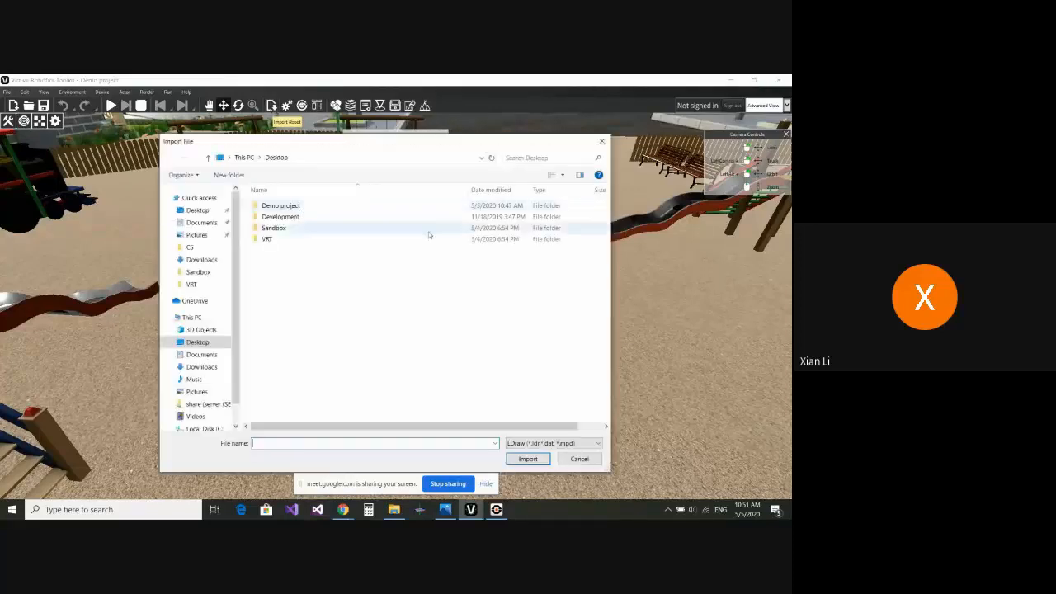
click(602, 141)
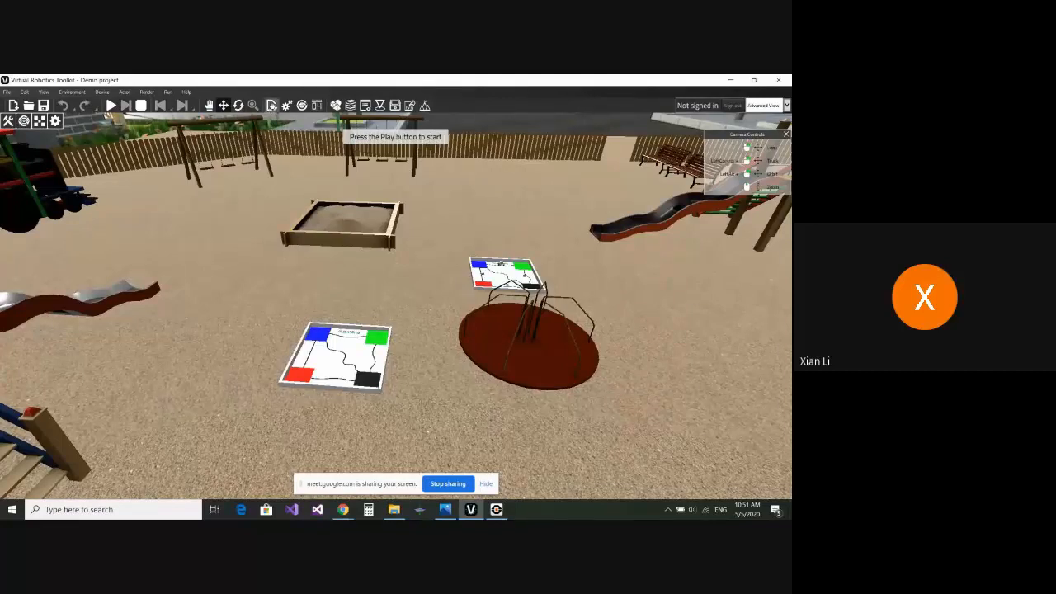
click(271, 105)
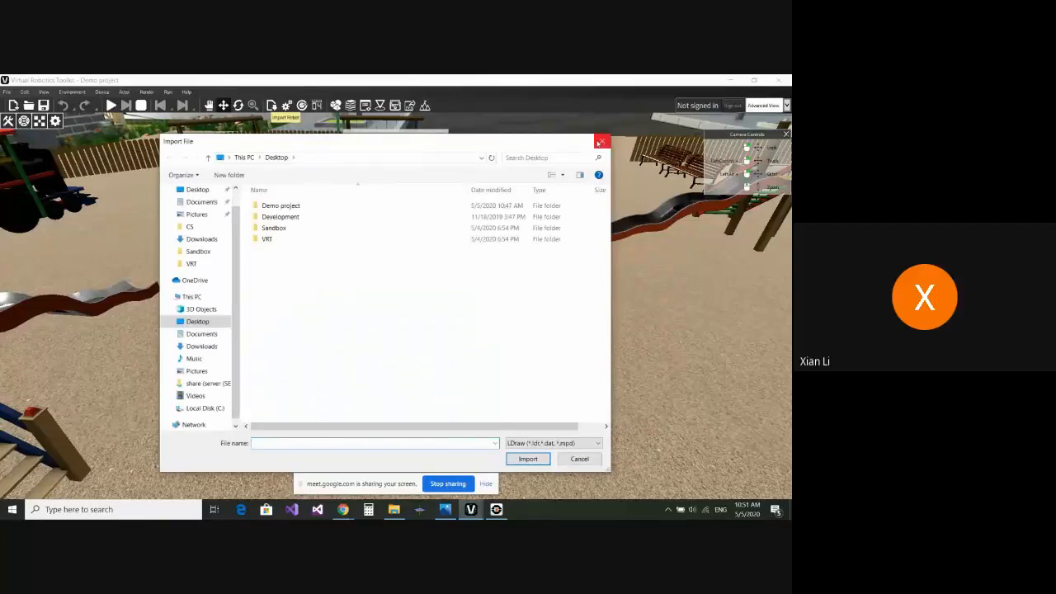
click(601, 141)
- Examine the empty sandbox mat up close, then the neighbouring mat with the robot and the cuboids
scroll(392, 324, up, 1)
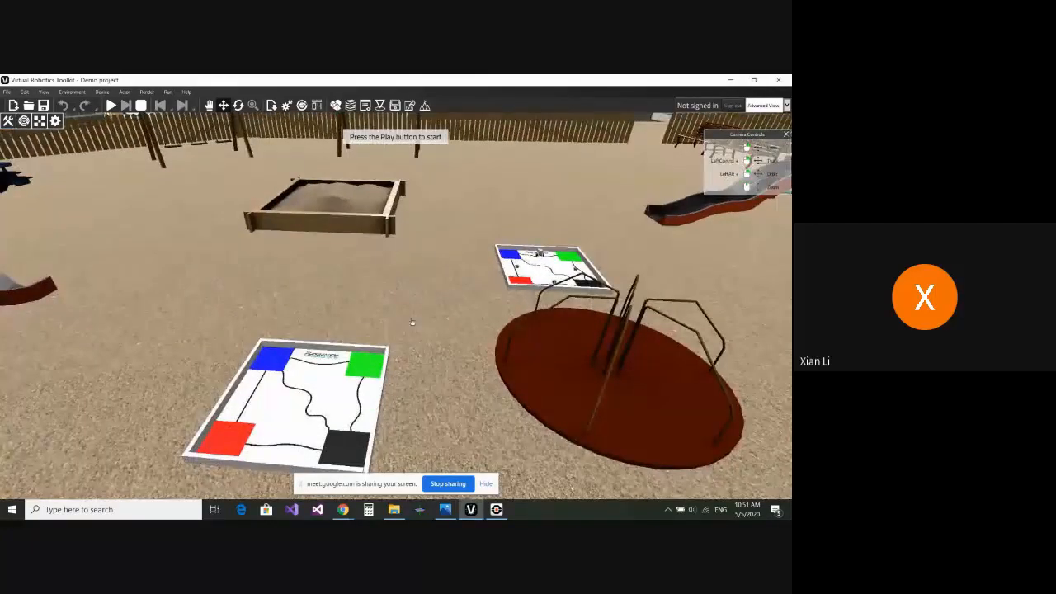
ctrl+right_drag(407, 322, 325, 281)
scroll(322, 280, up, 5)
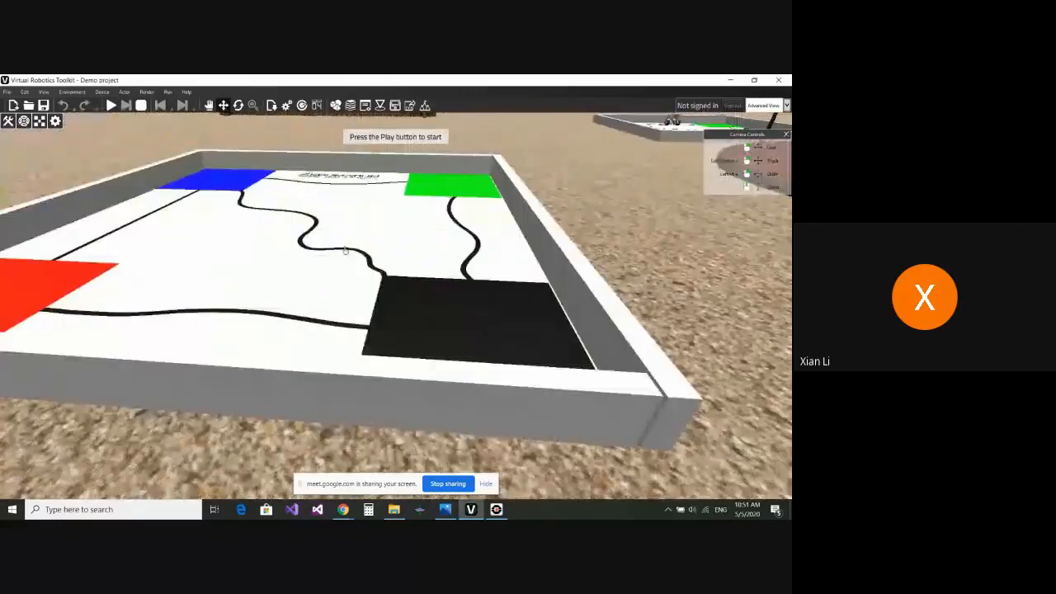
scroll(310, 245, down, 4)
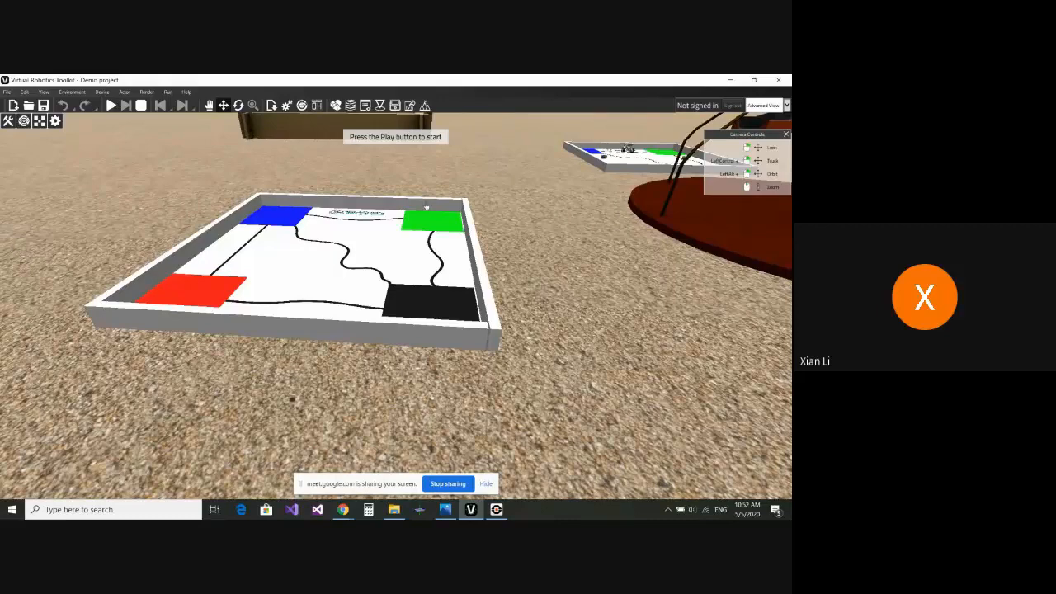
ctrl+right_drag(598, 182, 448, 226)
scroll(427, 290, up, 3)
scroll(438, 240, up, 3)
alt+right_drag(496, 293, 499, 287)
scroll(400, 249, up, 3)
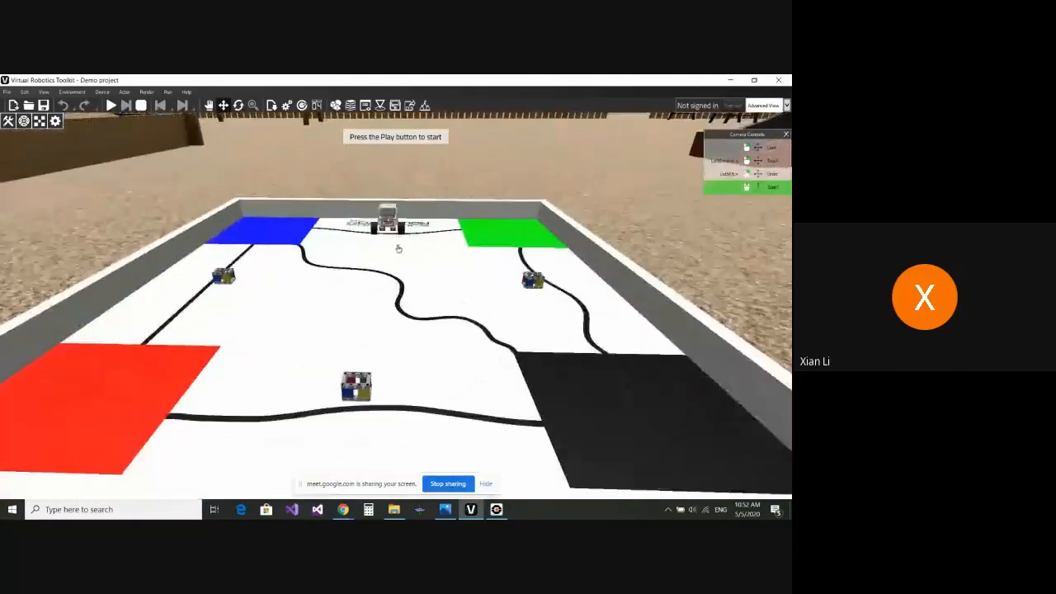
scroll(443, 239, down, 2)
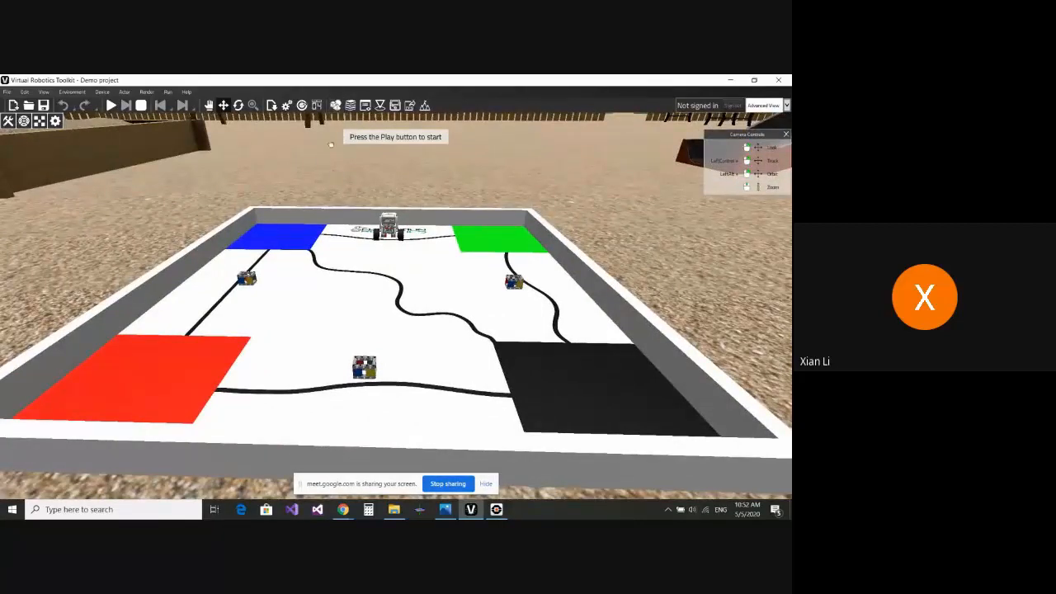
- Show the project's objects list, expand Sandbox, inspect Wall1 and Wall2, and view which components can be removed from Wall2
click(336, 106)
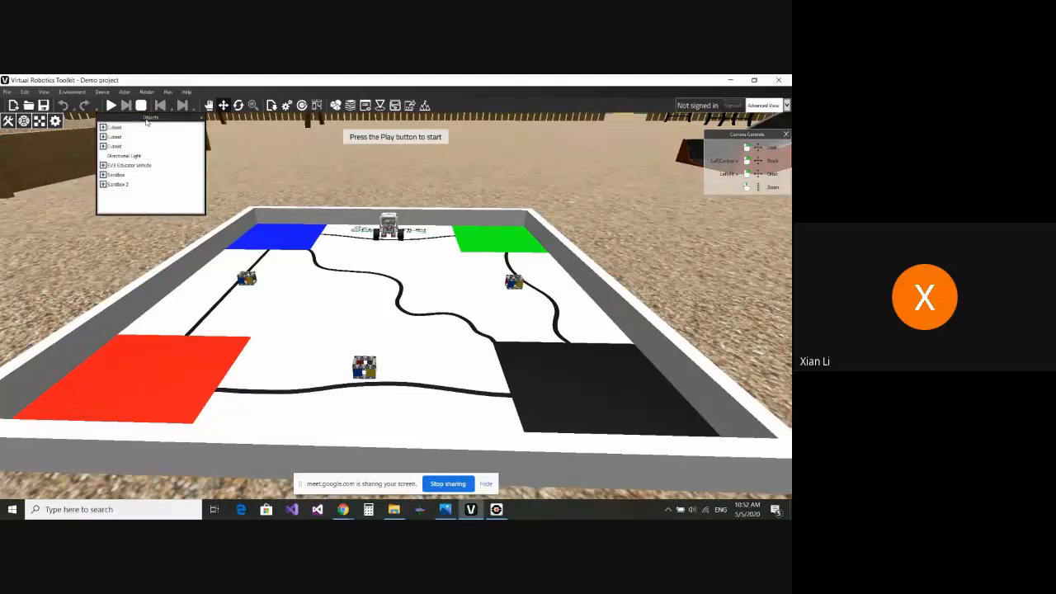
drag(147, 124, 705, 165)
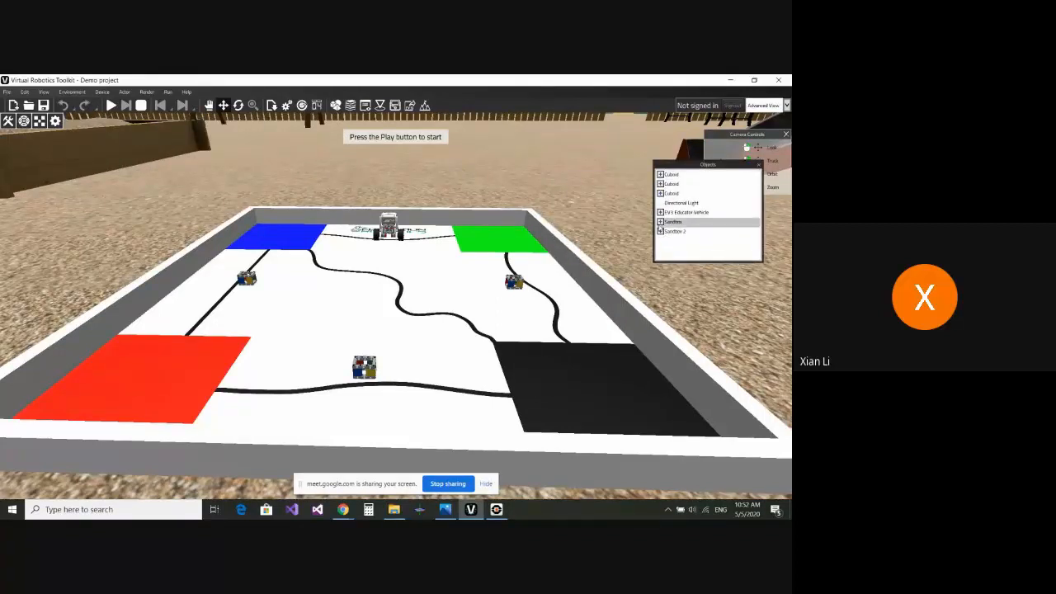
double_click(672, 222)
scroll(685, 221, down, 2)
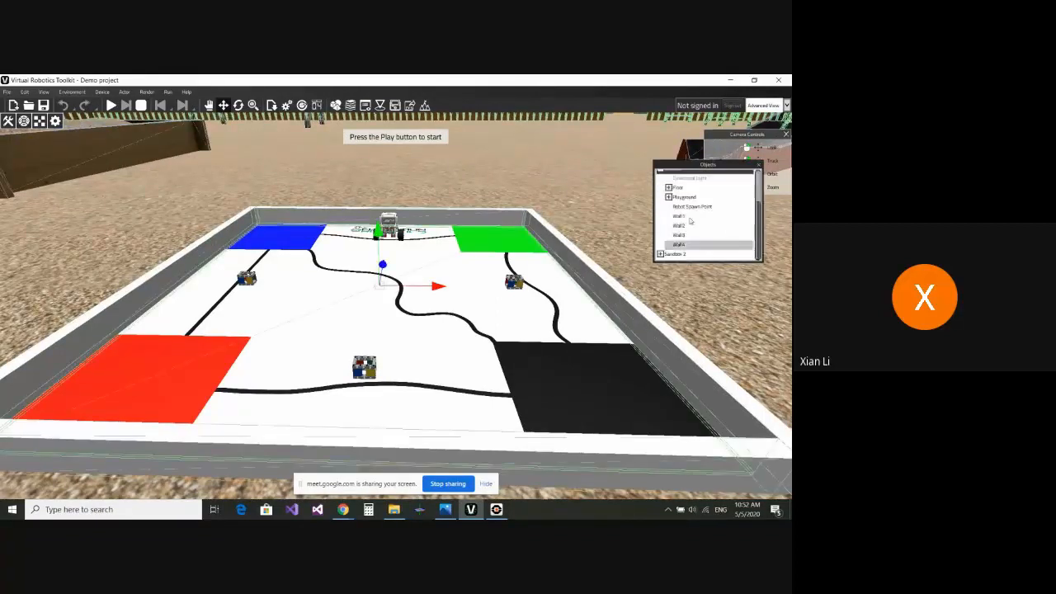
click(687, 217)
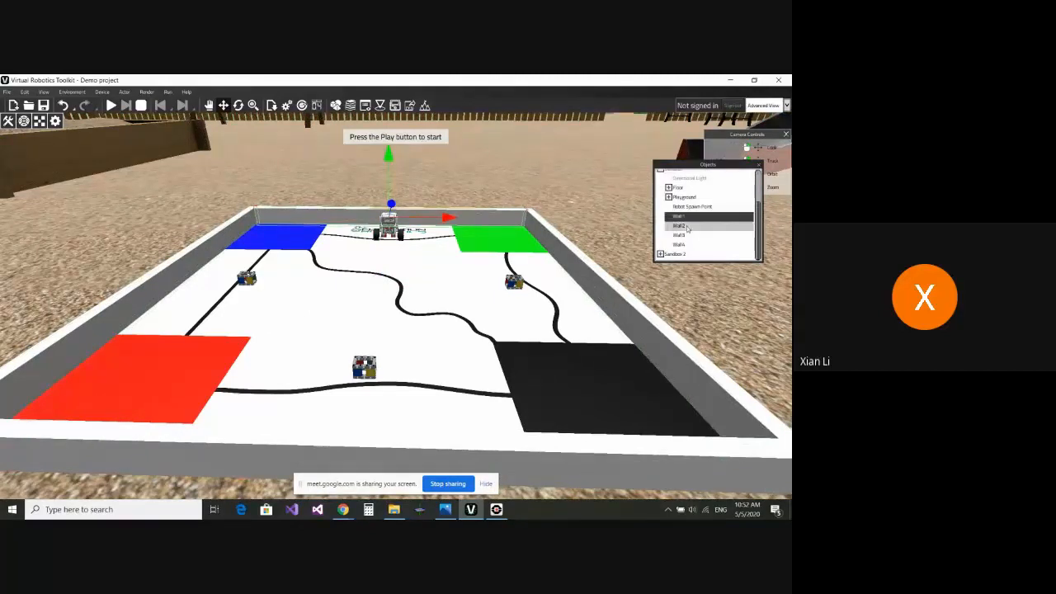
click(687, 226)
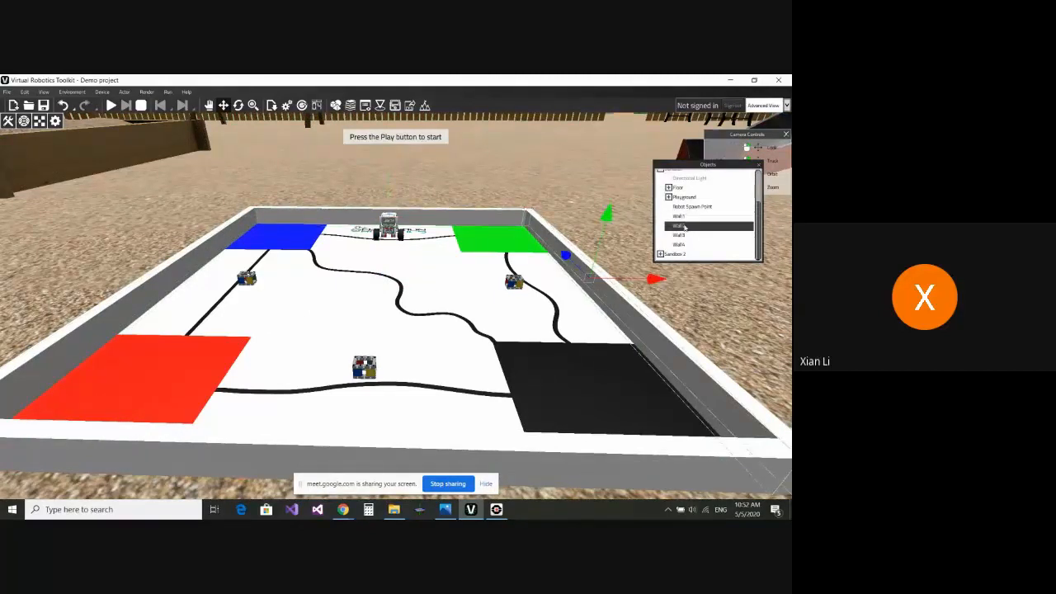
right_click(685, 227)
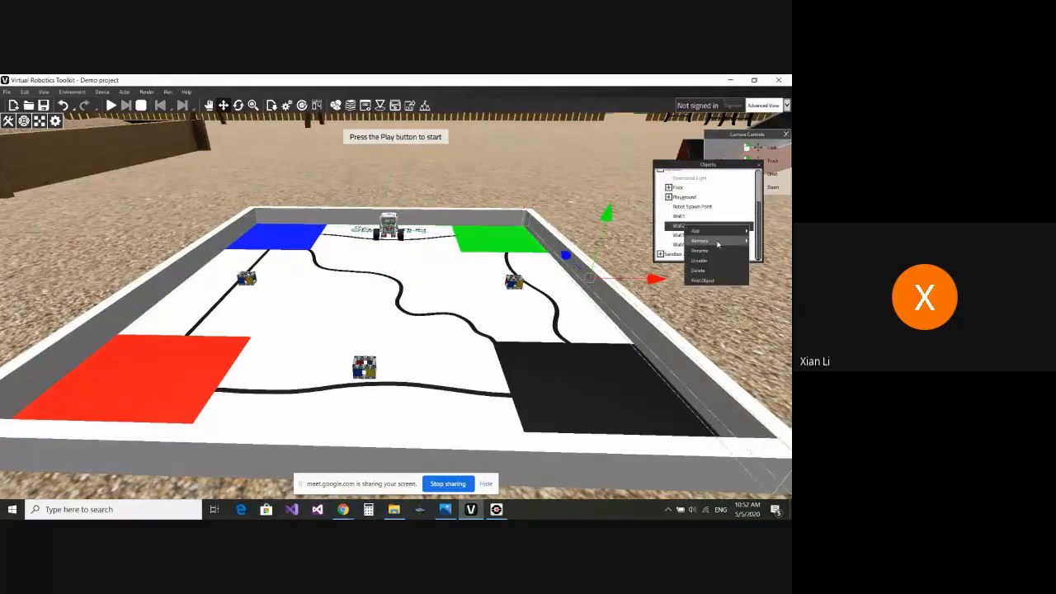
mouse_move(717, 243)
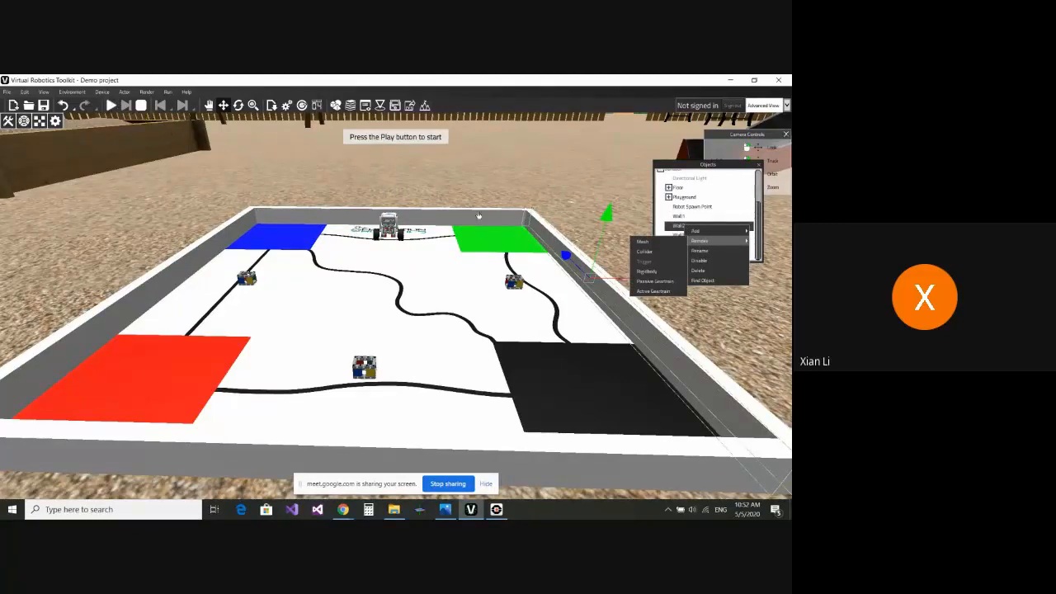
- View the Sandbox mat from its Wall2 side and select the EV3 Educator Vehicle in the objects list
scroll(481, 229, down, 2)
right_drag(481, 228, 605, 201)
middle_drag(605, 200, 586, 225)
scroll(586, 224, up, 5)
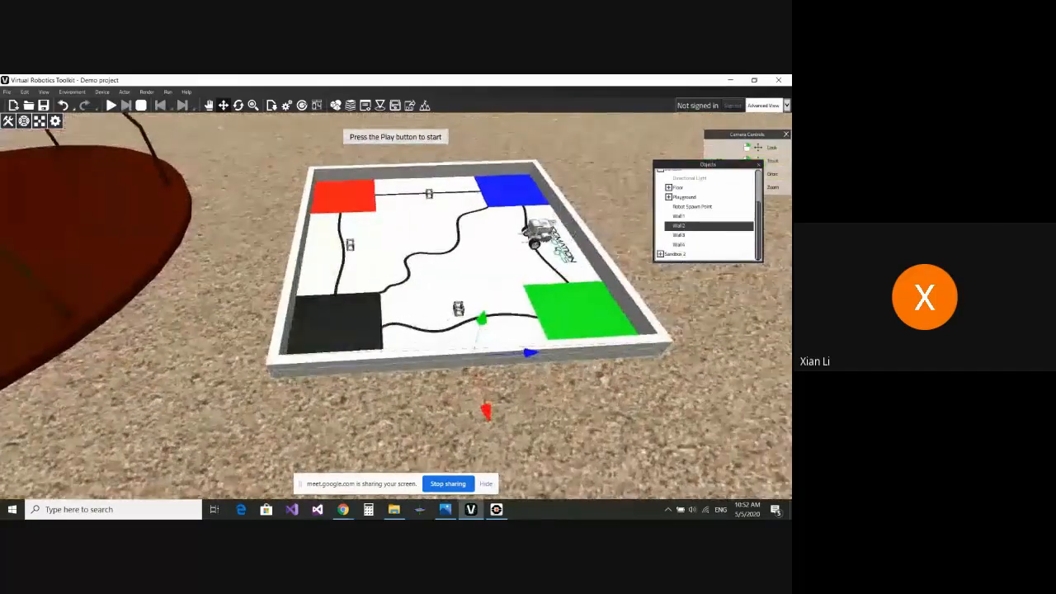
scroll(699, 217, up, 5)
click(700, 213)
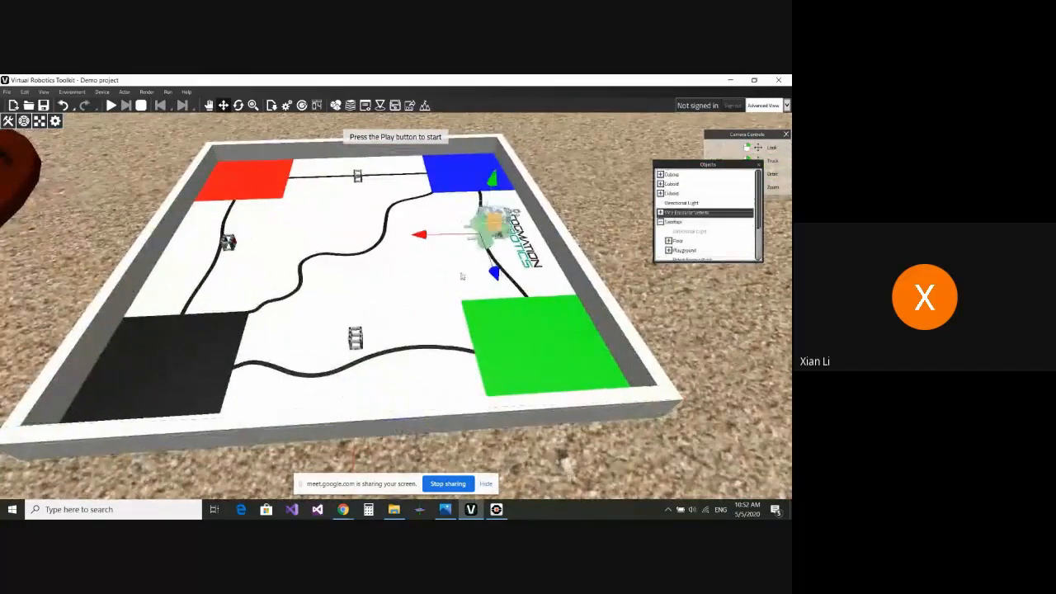
- Move the EV3 Educator Vehicle across the mat to just beside the red square, near the Wall3 side
drag(427, 245, 199, 244)
right_drag(255, 278, 375, 306)
scroll(375, 306, up, 3)
drag(345, 298, 276, 271)
middle_drag(354, 273, 414, 236)
right_drag(415, 236, 346, 247)
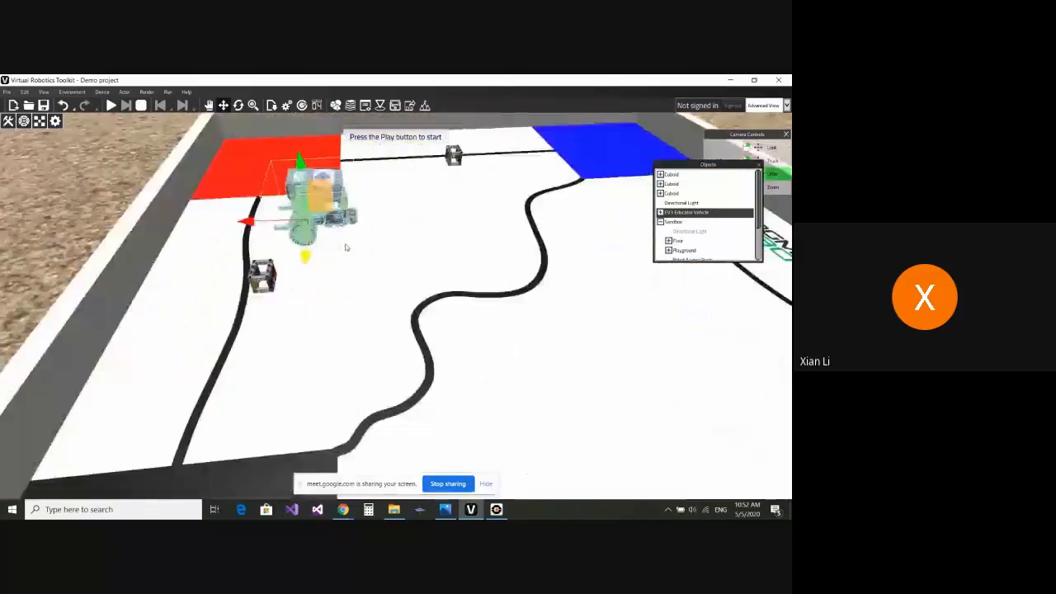
middle_drag(417, 241, 470, 255)
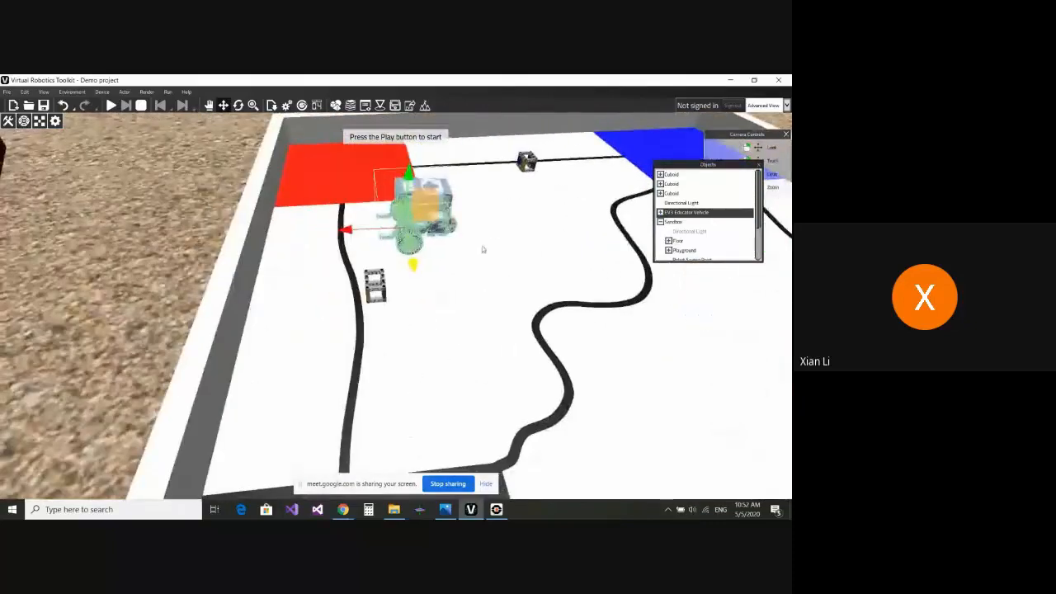
- Select Sandbox's Wall3 and run the simulation to test the robot against that wall, then stop it
scroll(711, 241, down, 3)
click(685, 235)
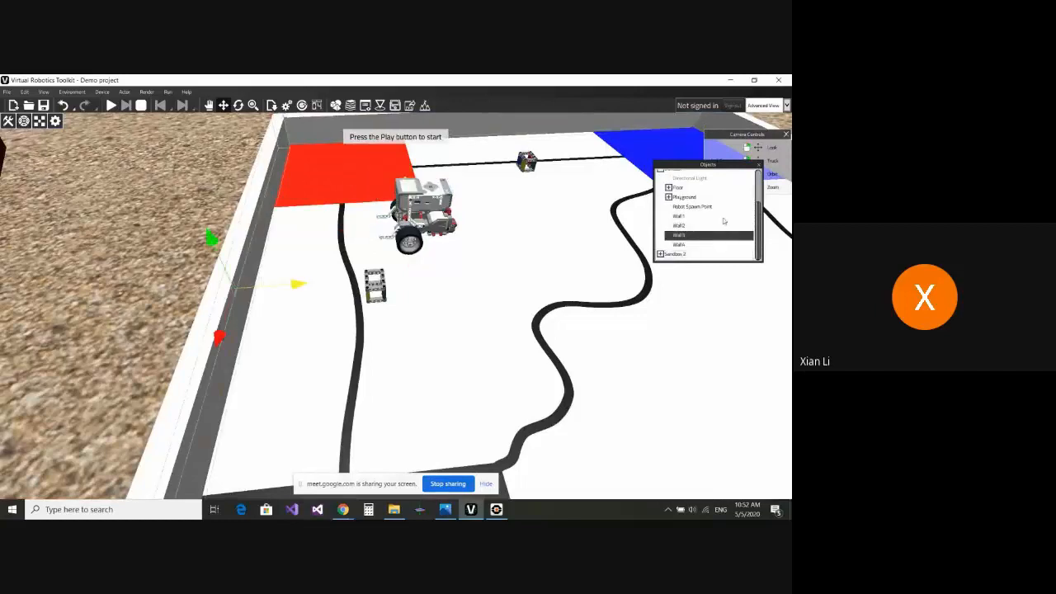
scroll(708, 223, up, 2)
click(111, 106)
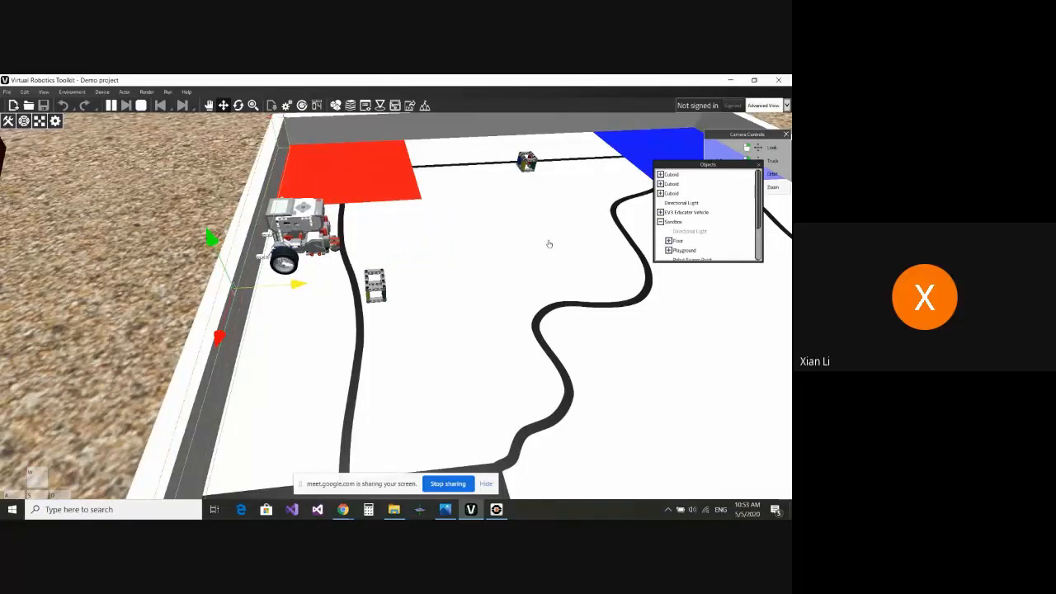
click(141, 105)
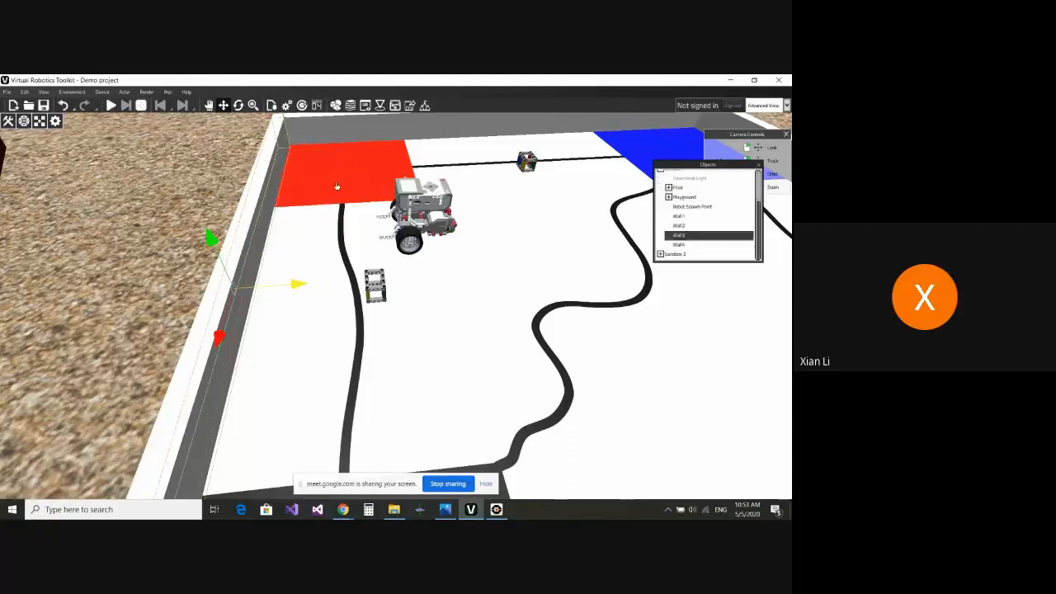
- Remove the Collider component from Wall3, then run the simulation with the robot and stop it
right_click(681, 237)
mouse_move(714, 252)
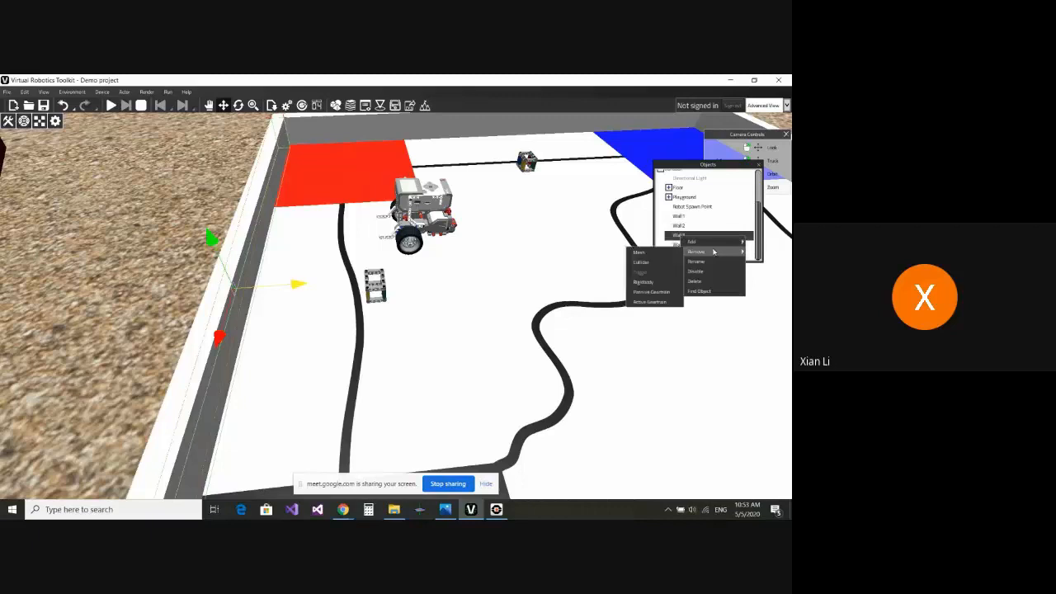
click(651, 263)
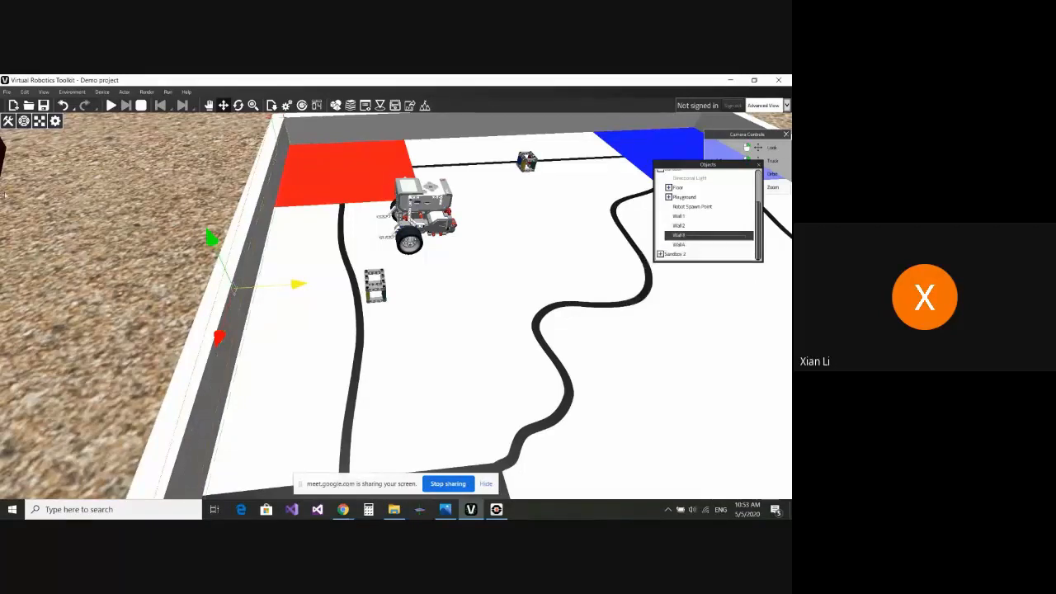
click(110, 104)
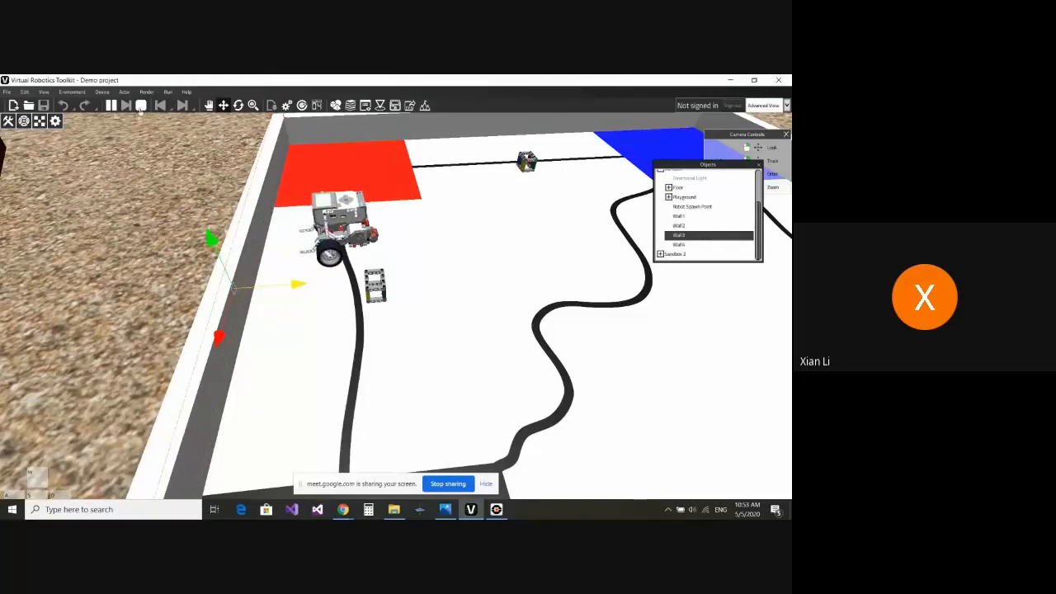
click(141, 104)
- Examine the mat with the robot, then view both mats together with the playground around them
scroll(422, 291, down, 5)
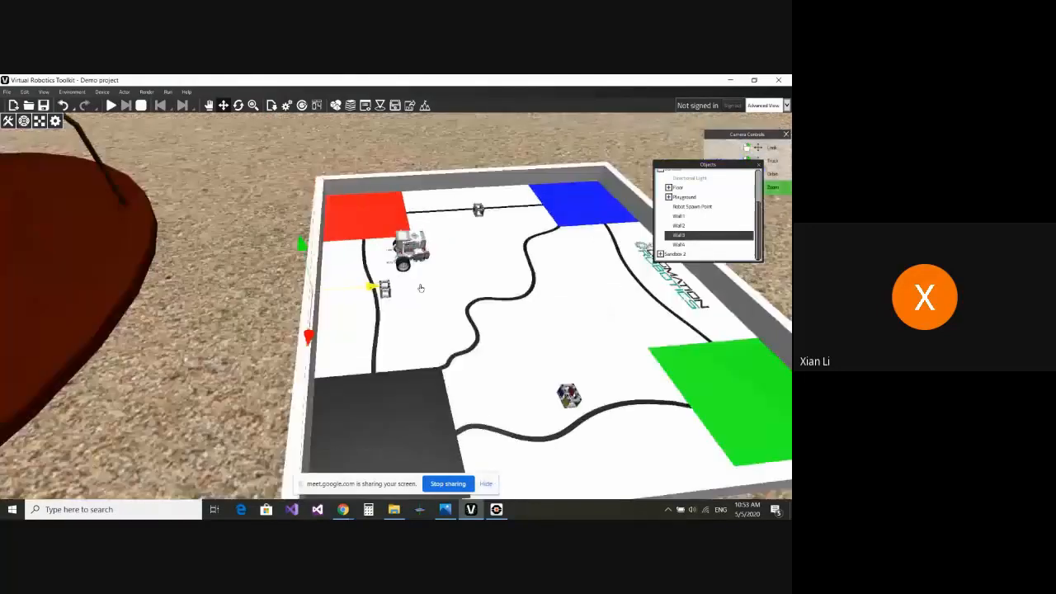
middle_drag(306, 315, 355, 302)
scroll(281, 324, up, 2)
scroll(269, 324, down, 2)
scroll(345, 342, down, 3)
scroll(356, 302, down, 2)
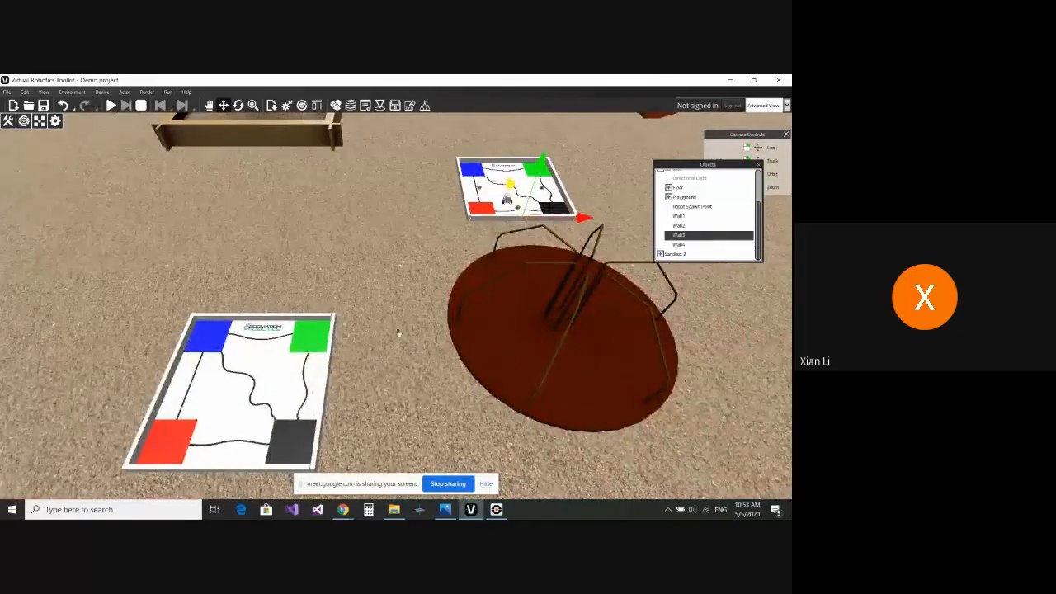
mouse_move(398, 330)
right_down()
mouse_move(386, 306)
mouse_move(408, 330)
right_up()
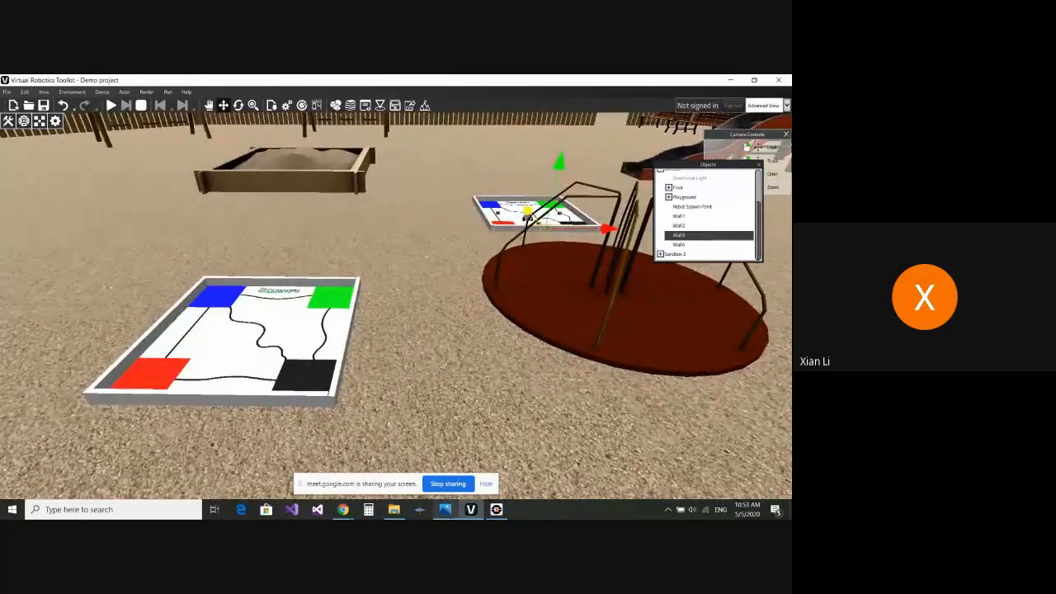
- Switch to the Google Meet call to read the webinar chat questions, then return to Virtual Robotics Toolkit
mouse_move(445, 509)
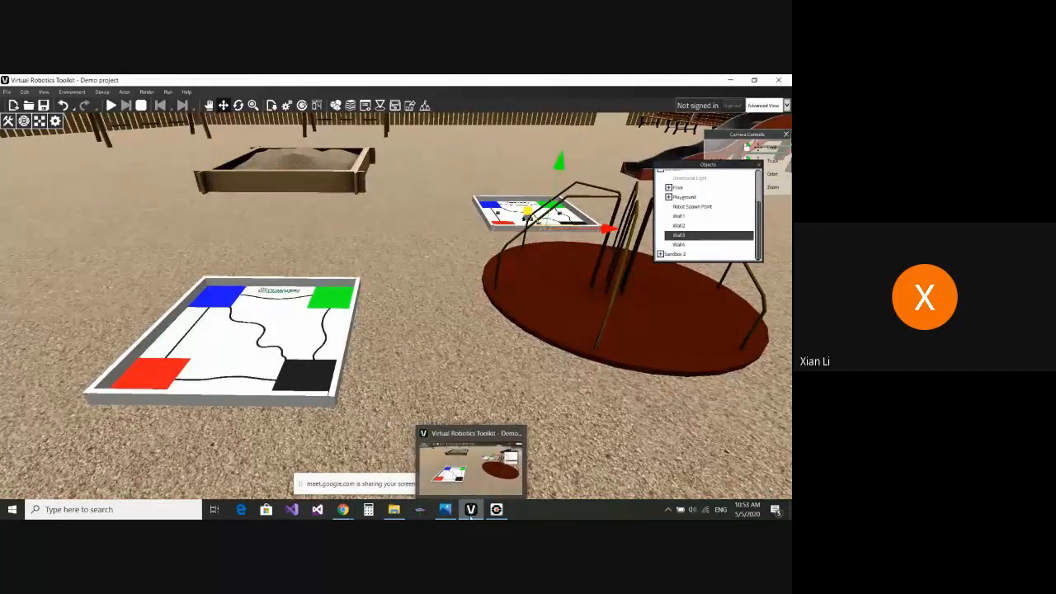
click(343, 509)
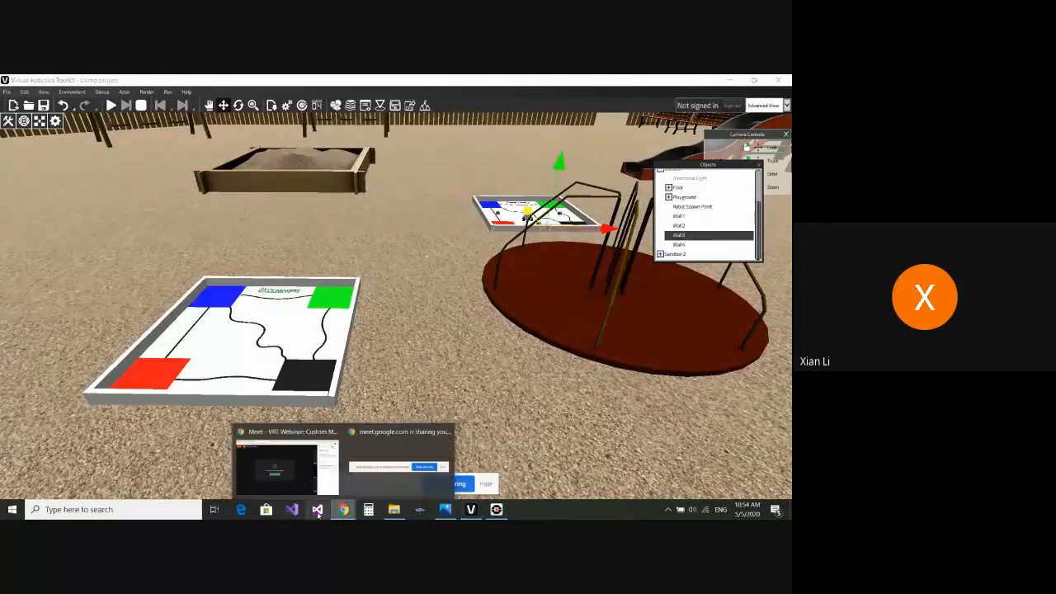
click(292, 488)
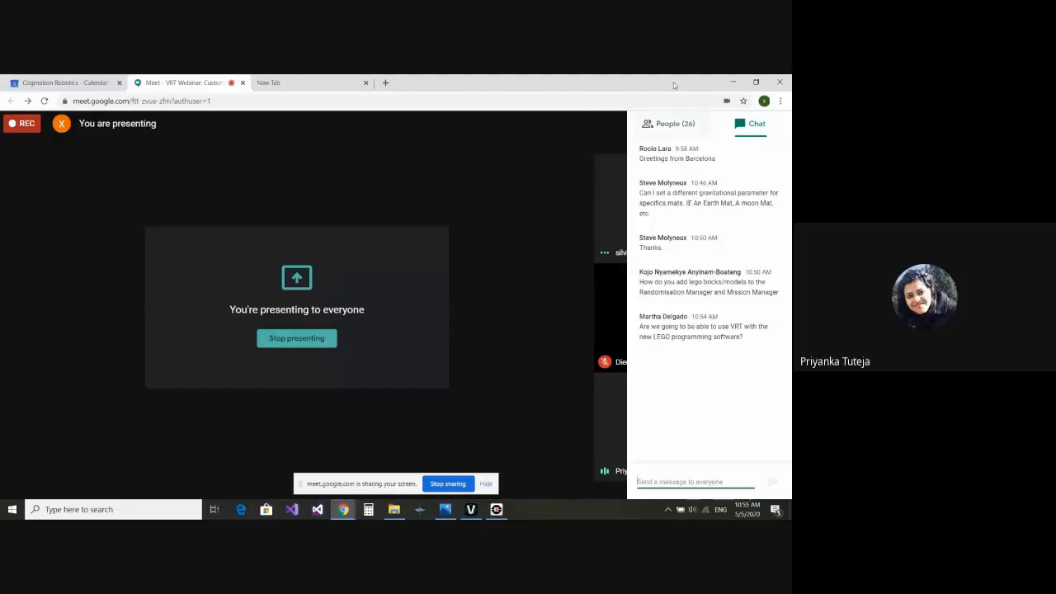
click(730, 83)
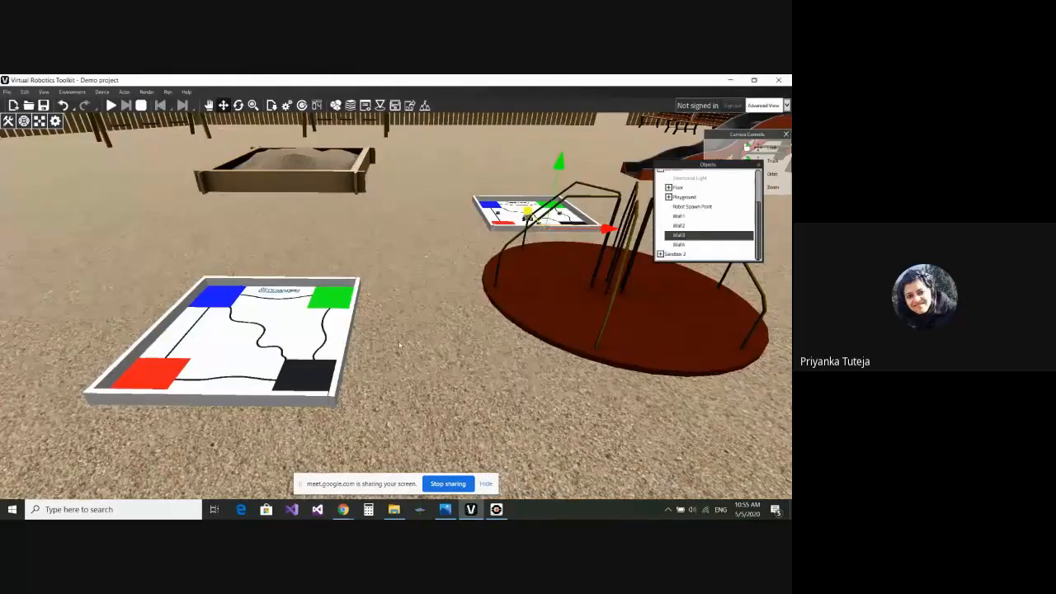
- Show the empty mat up close, open the object library, and expand Primitives and Virtual Robotics Toolkit 2015
scroll(391, 320, down, 1)
middle_drag(421, 315, 497, 328)
scroll(497, 329, up, 3)
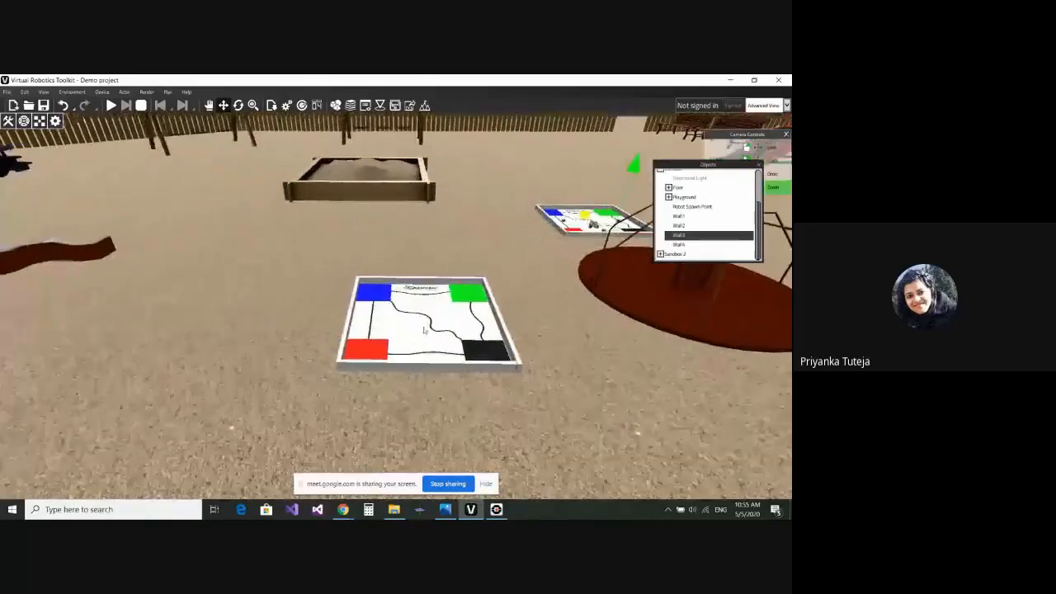
right_drag(542, 319, 542, 319)
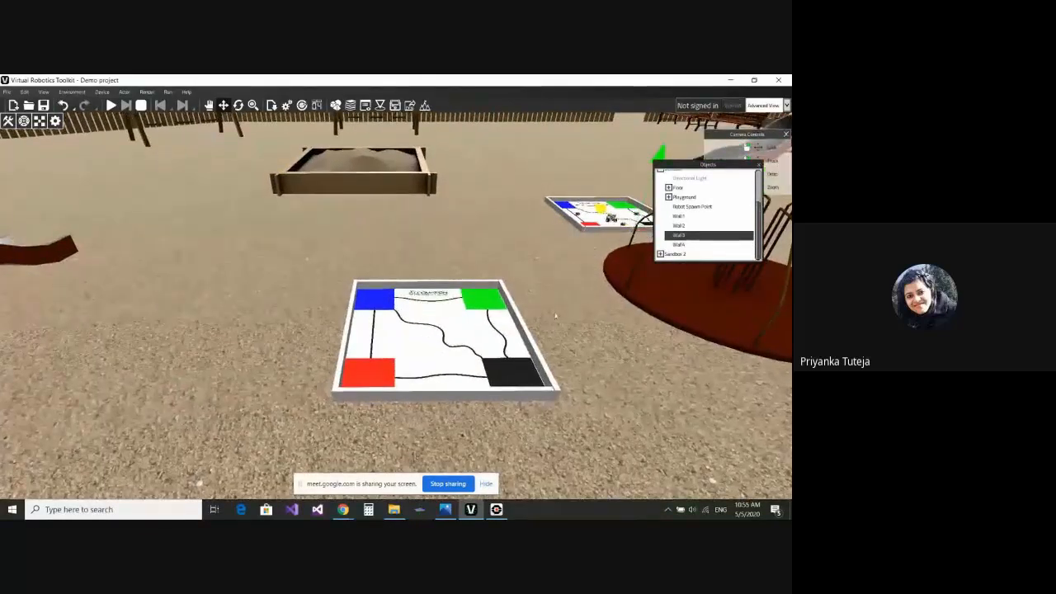
scroll(543, 323, up, 3)
mouse_move(543, 322)
middle_down()
mouse_move(546, 300)
mouse_move(554, 306)
middle_up()
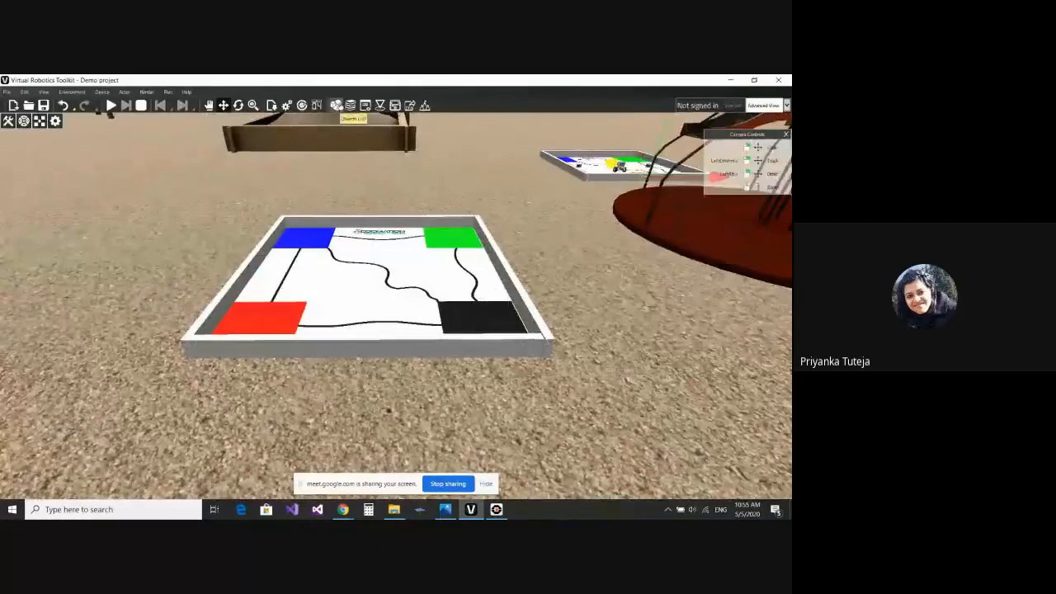
click(349, 106)
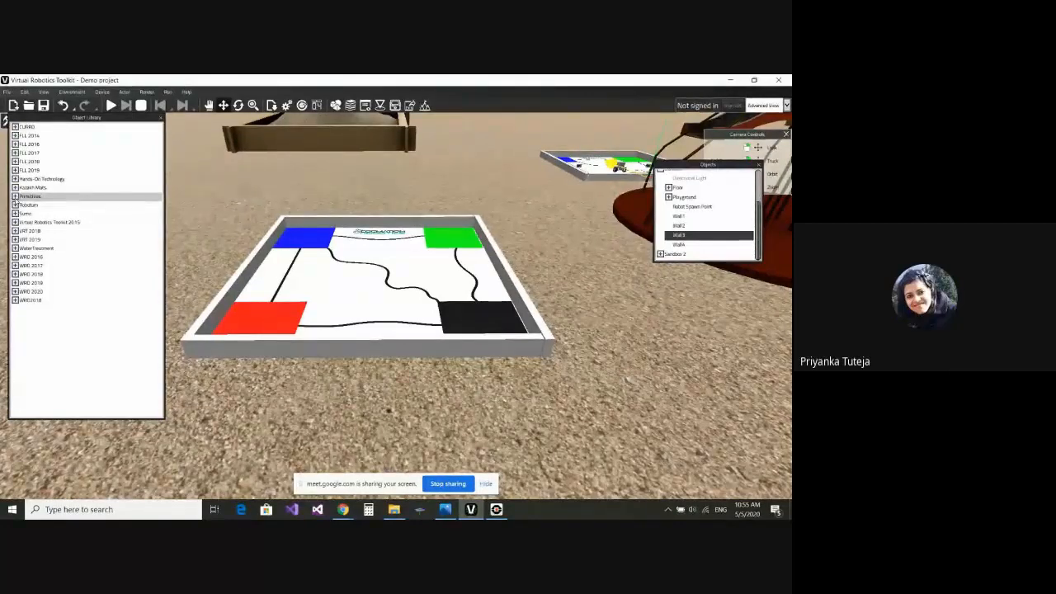
click(14, 196)
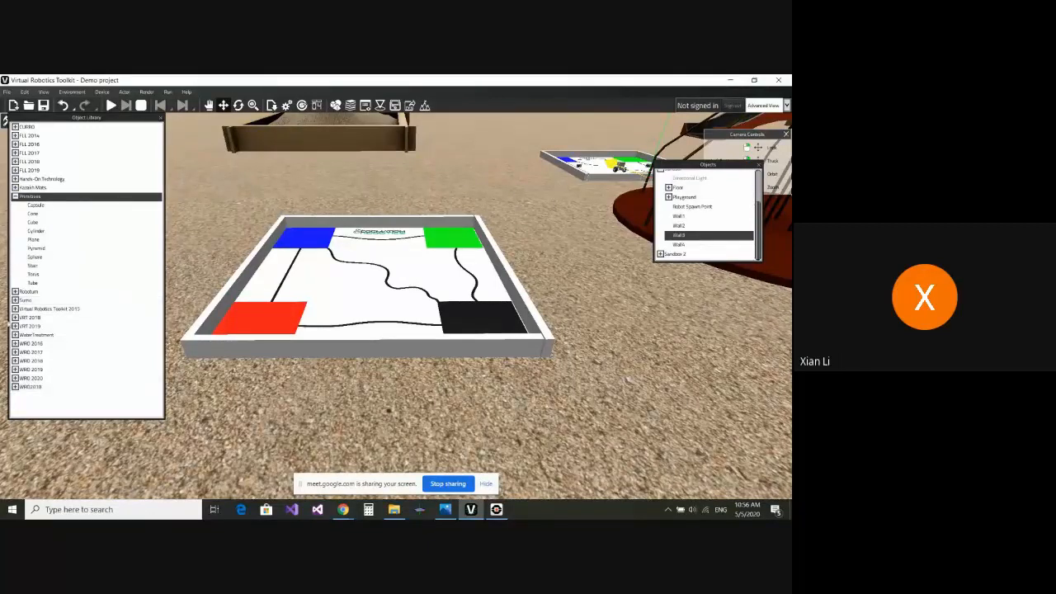
click(15, 309)
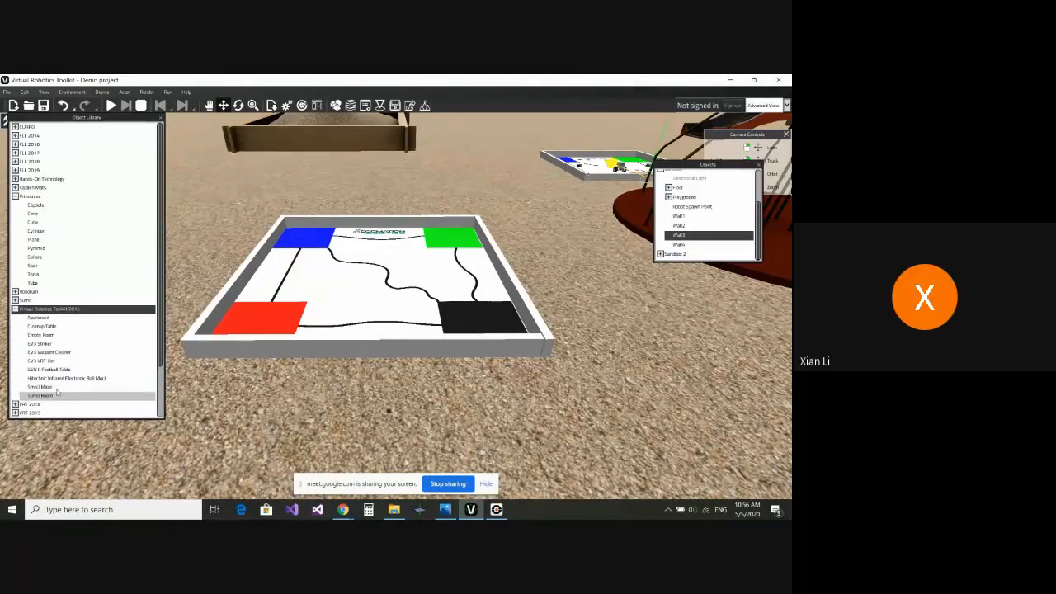
- Add a Hitechnic Infrared Electronic Ball Mock from the library and move it over the empty mat, near the red square
drag(55, 380, 399, 292)
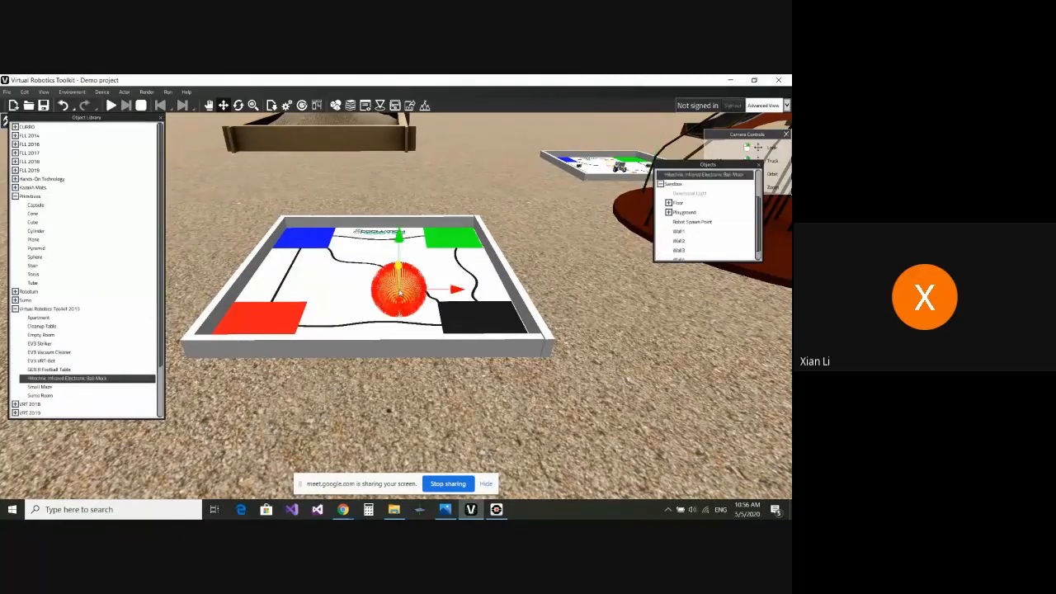
scroll(442, 303, down, 2)
alt+drag(499, 317, 400, 368)
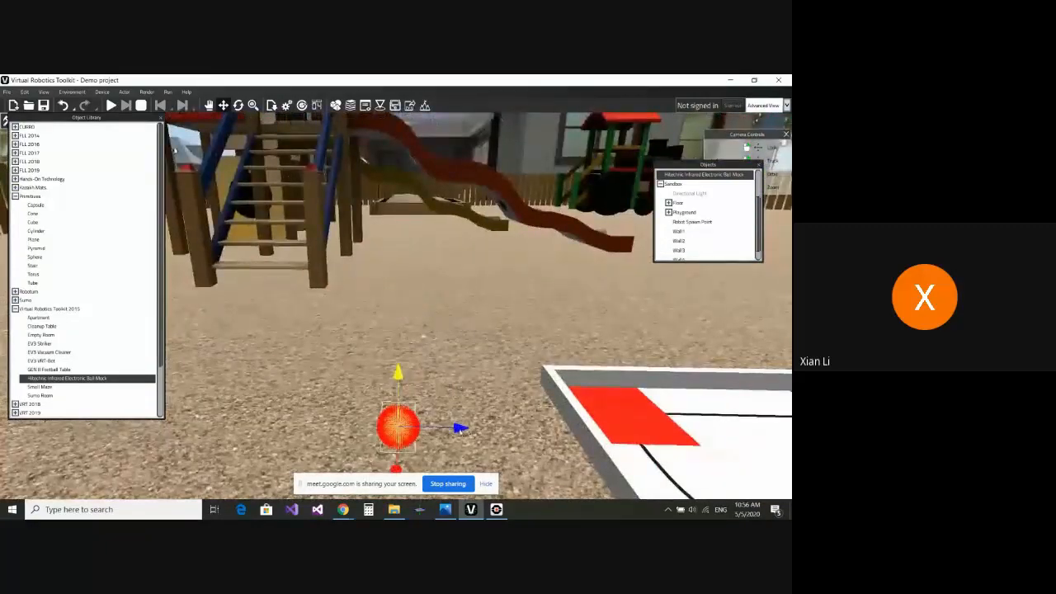
drag(458, 427, 783, 432)
middle_drag(646, 446, 463, 339)
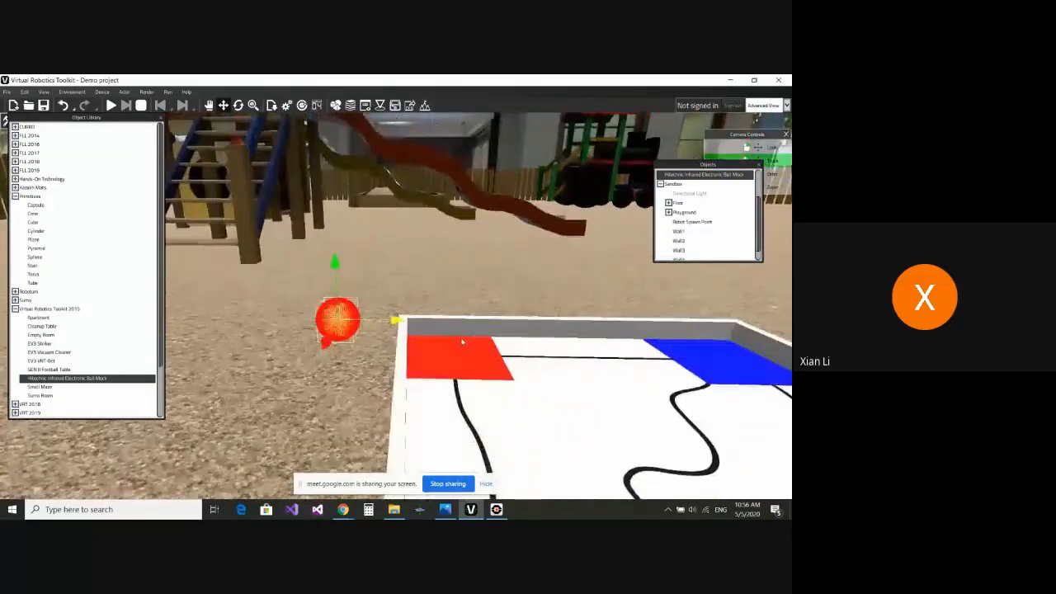
drag(376, 327, 590, 329)
drag(559, 262, 551, 324)
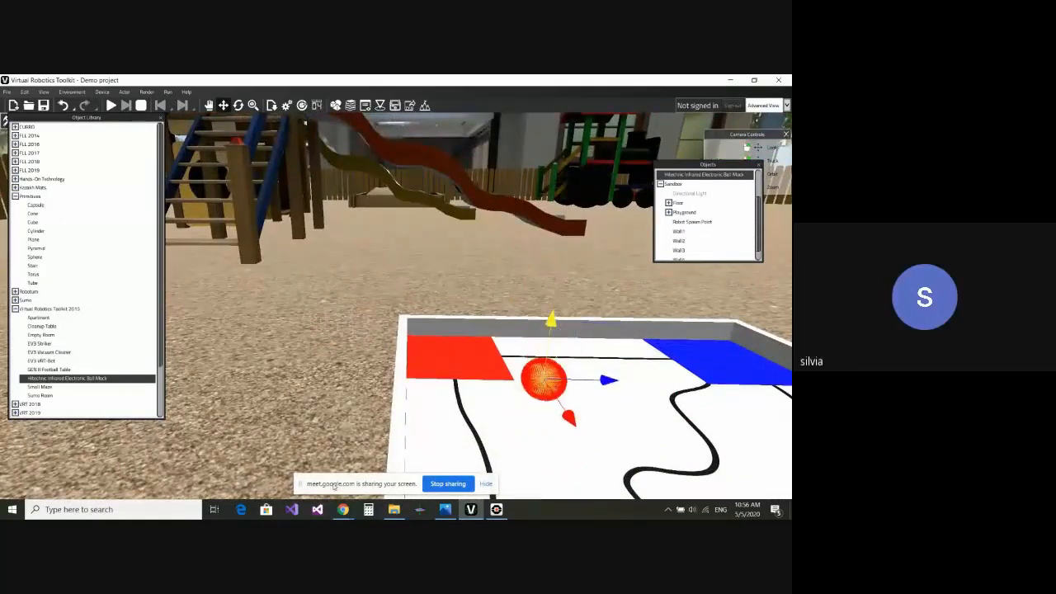
- Switch to the Google Meet call, close its chat, and return to Virtual Robotics Toolkit
click(345, 513)
click(284, 466)
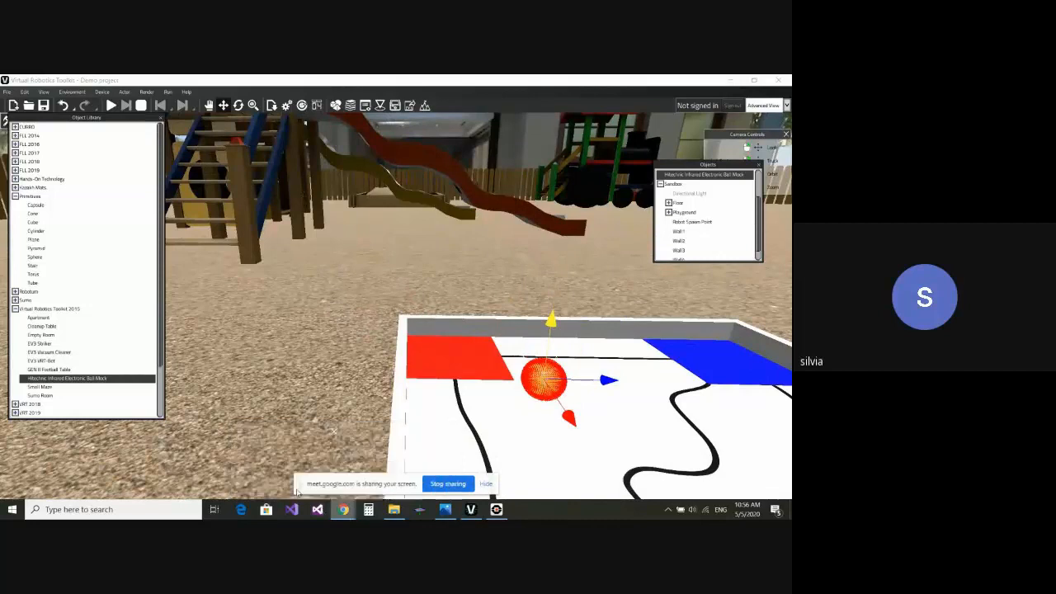
click(612, 269)
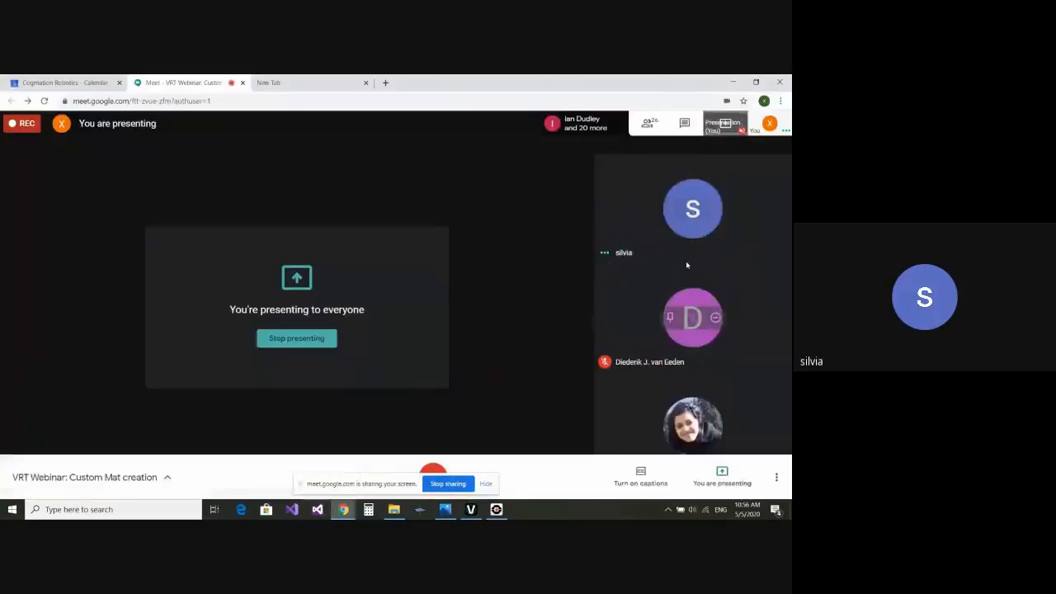
click(732, 82)
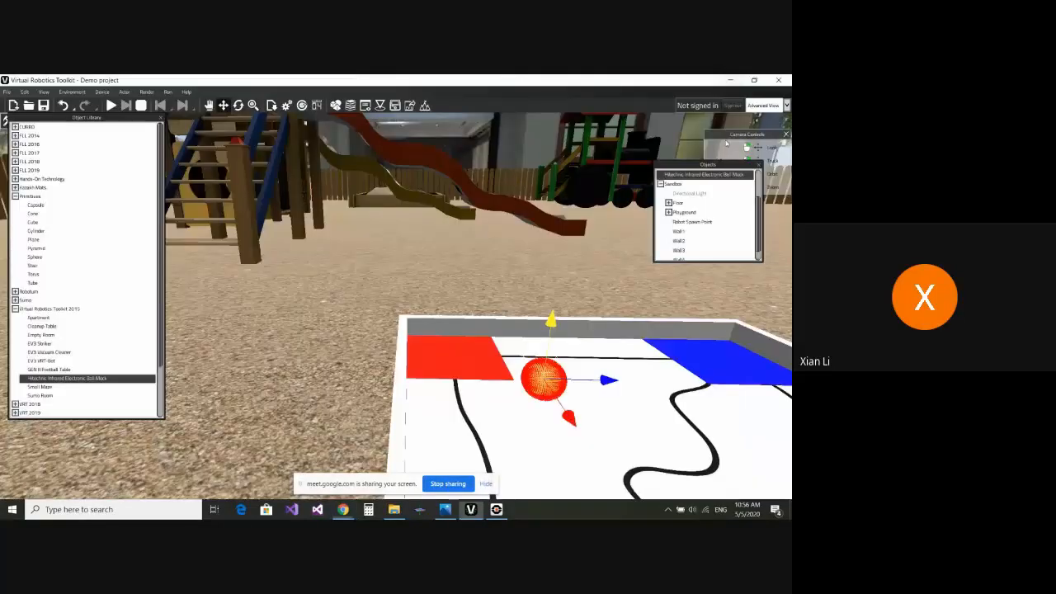
- Lower the ball onto the mat surface beside the line between the black and red squares
middle_drag(596, 413, 578, 396)
alt+drag(578, 396, 495, 396)
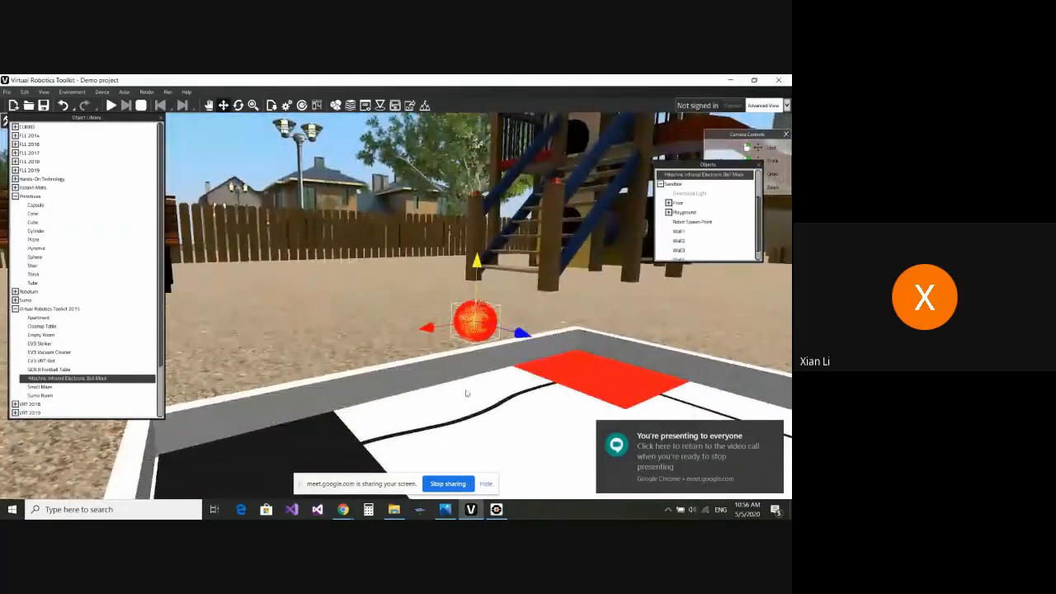
middle_drag(465, 393, 453, 382)
drag(441, 224, 455, 315)
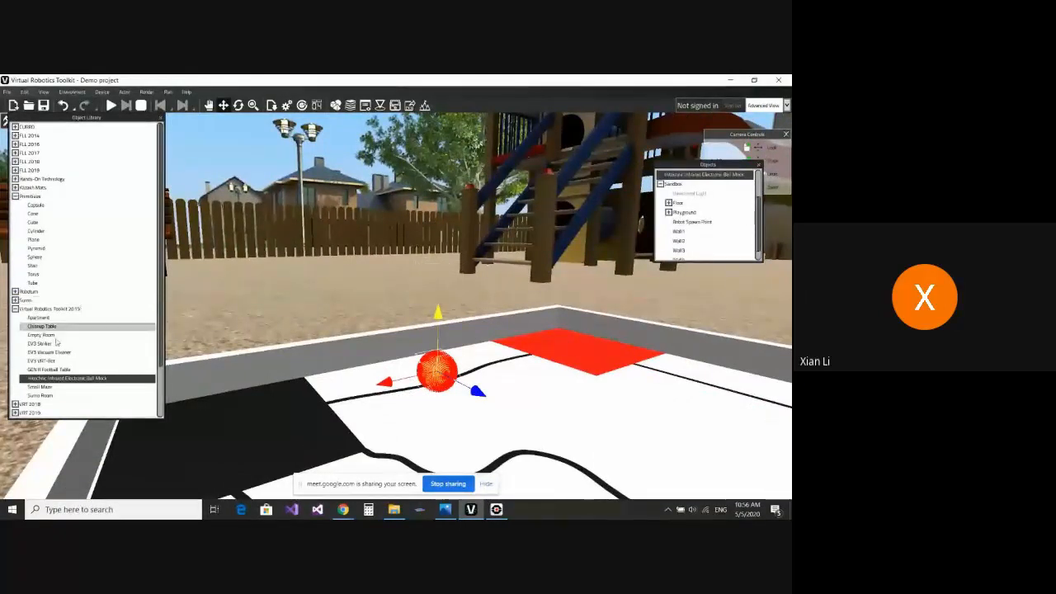
scroll(424, 388, down, 2)
alt+drag(425, 389, 472, 404)
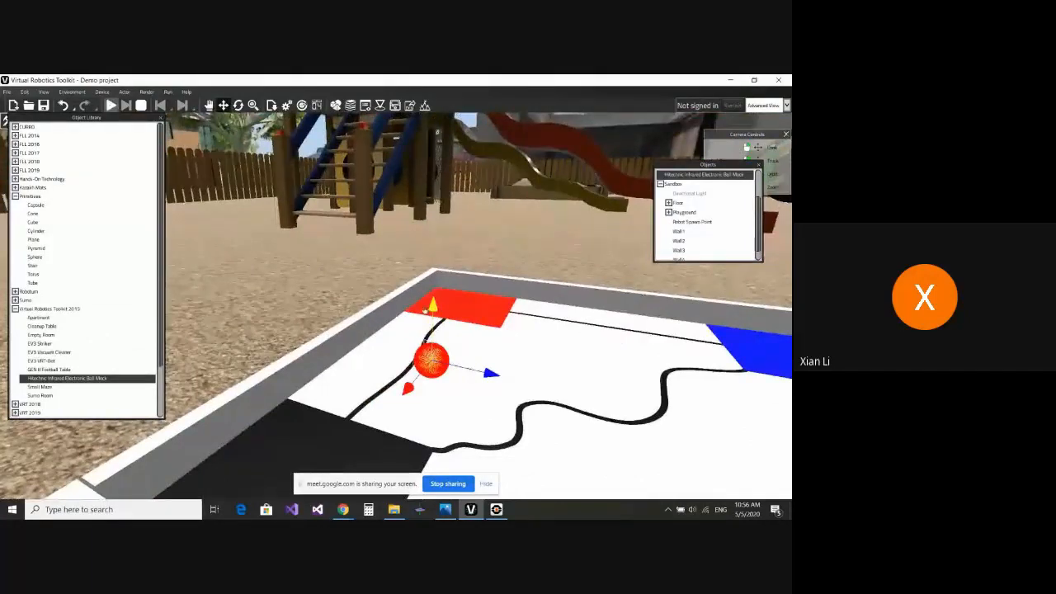
- Run and stop the simulation to test the ball on the mat, then view the mat around it
click(110, 106)
click(111, 106)
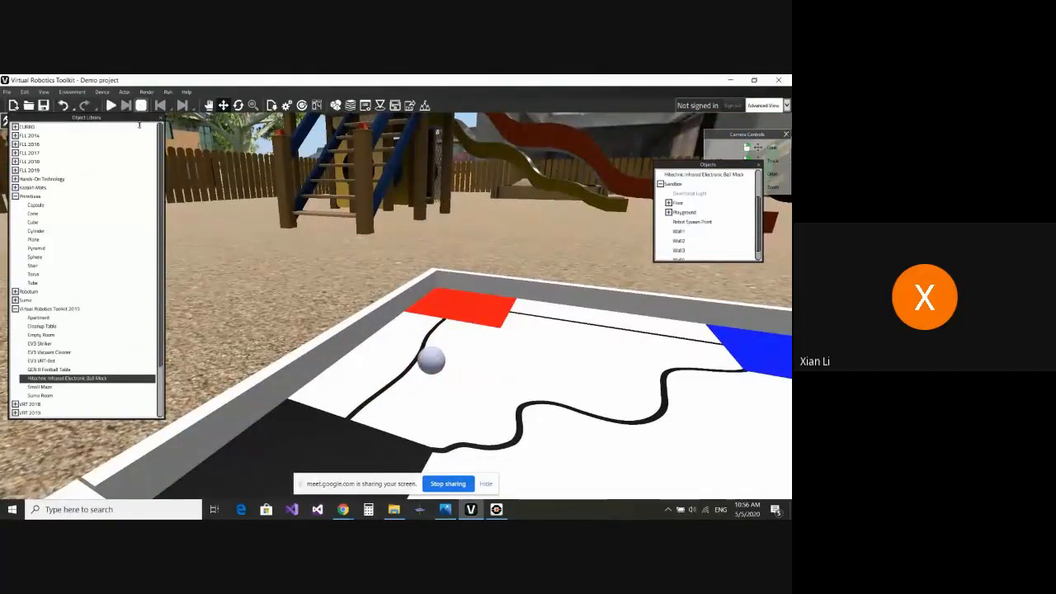
click(142, 107)
click(112, 106)
click(142, 107)
scroll(378, 322, down, 3)
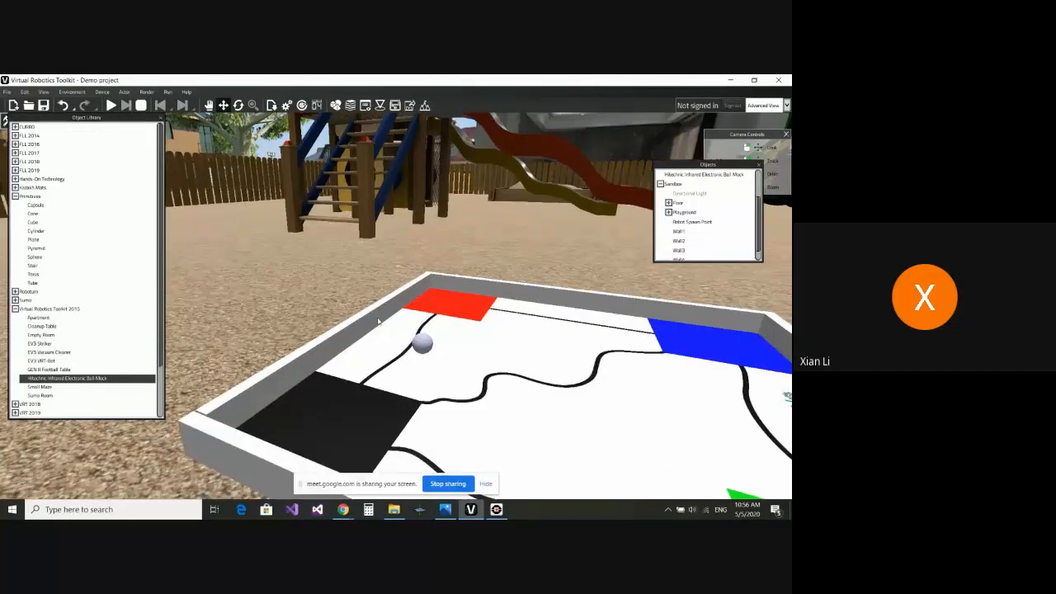
scroll(371, 335, up, 3)
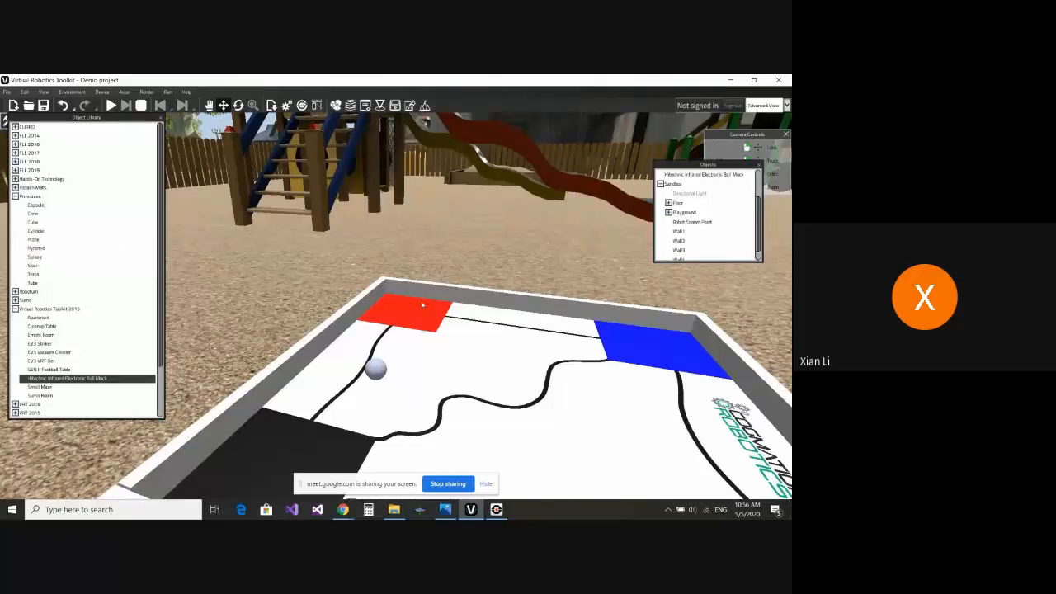
scroll(460, 339, down, 1)
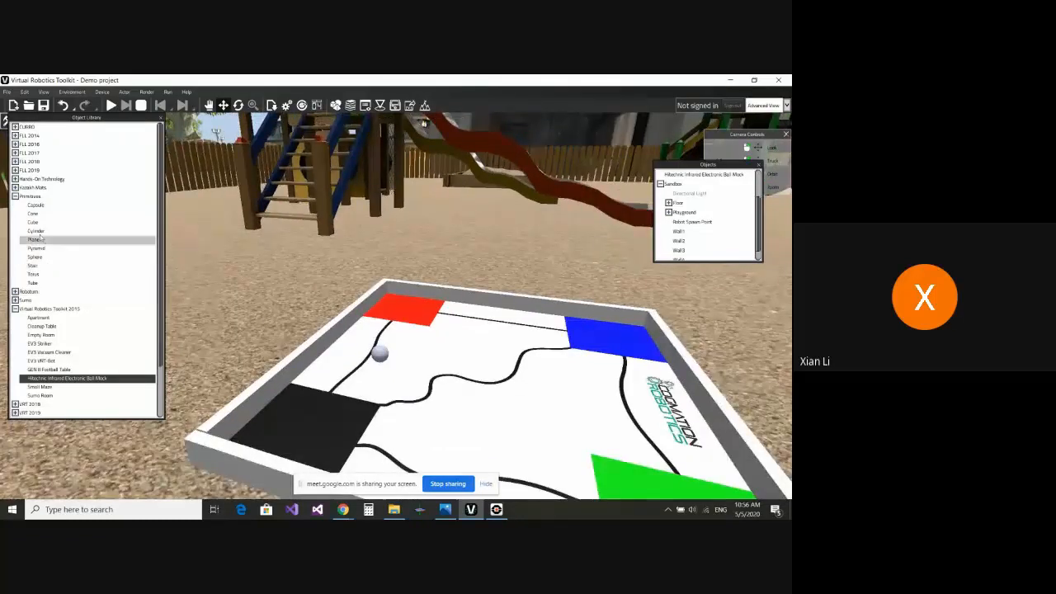
- Add a Pyramid primitive from the object library to the scene, over the mat with the ball
drag(43, 250, 465, 299)
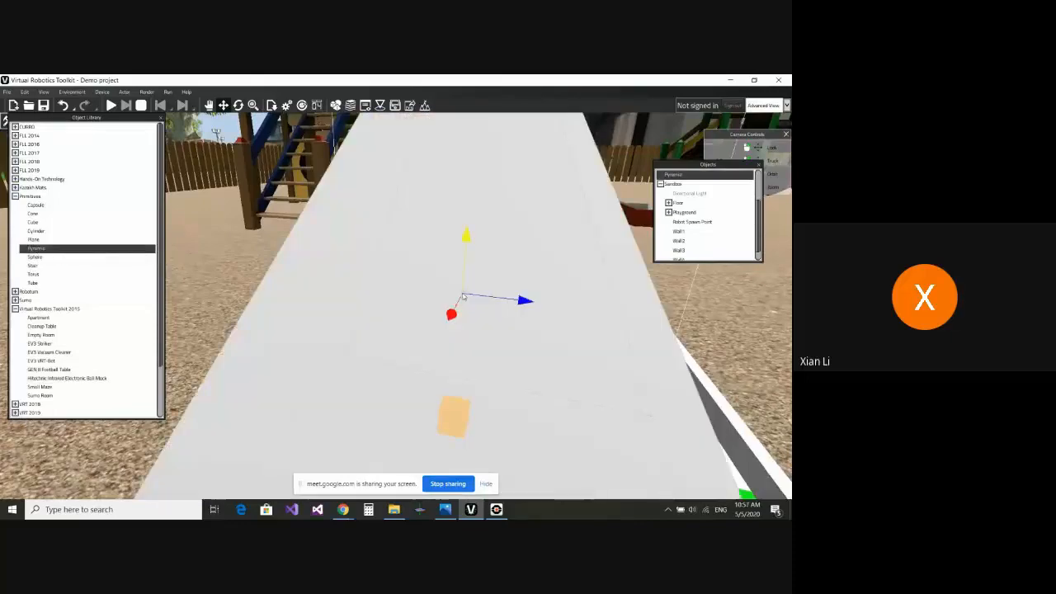
scroll(598, 364, down, 3)
middle_drag(597, 364, 523, 233)
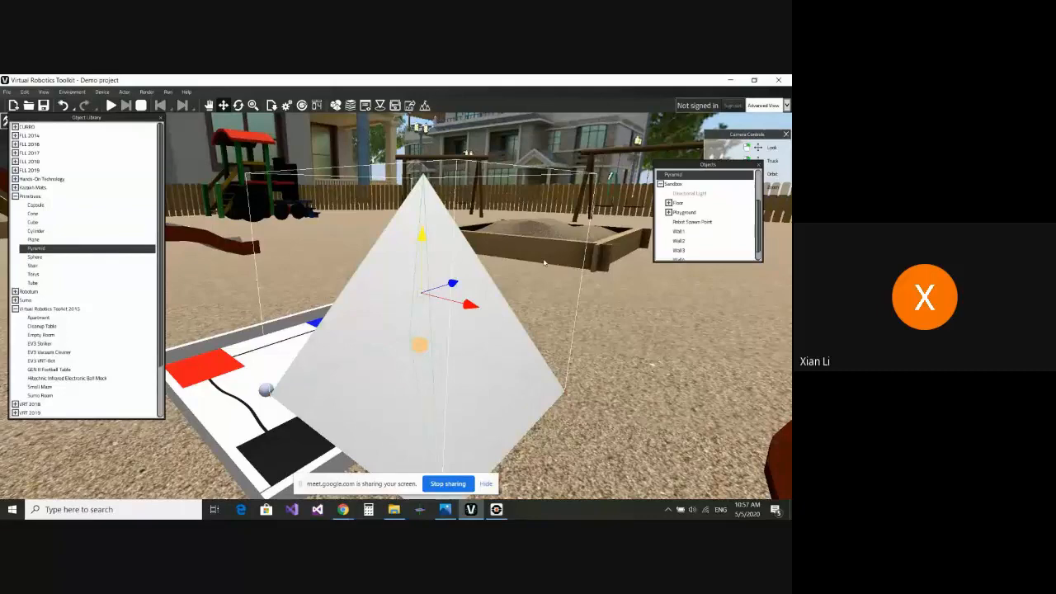
scroll(479, 261, down, 3)
alt+drag(467, 375, 517, 389)
- Move the pyramid off the mat onto the ground beside its blue and red squares
drag(469, 294, 329, 313)
scroll(328, 313, down, 2)
middle_drag(328, 313, 404, 290)
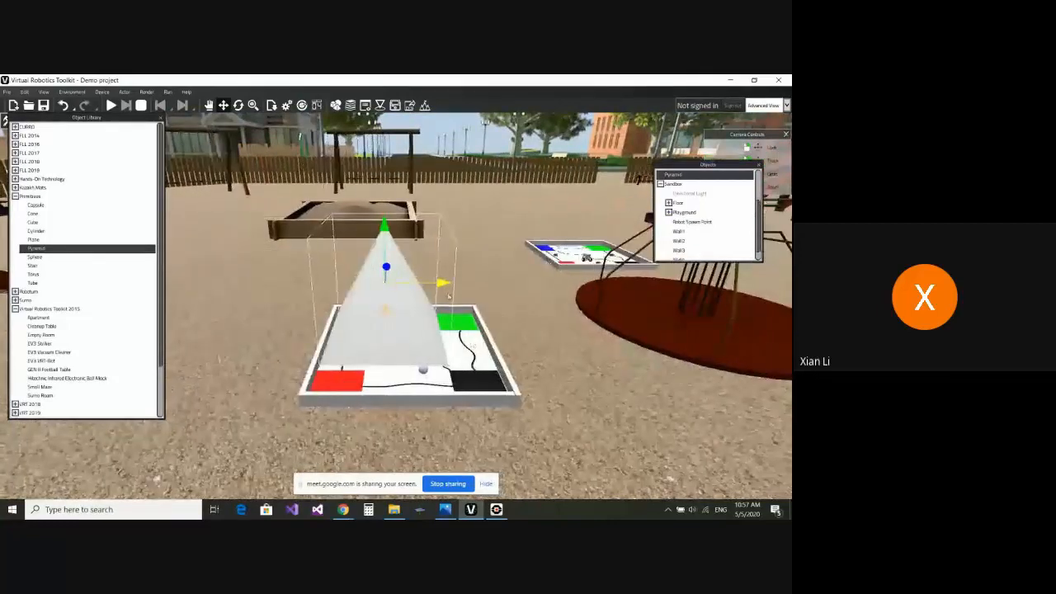
drag(403, 289, 287, 294)
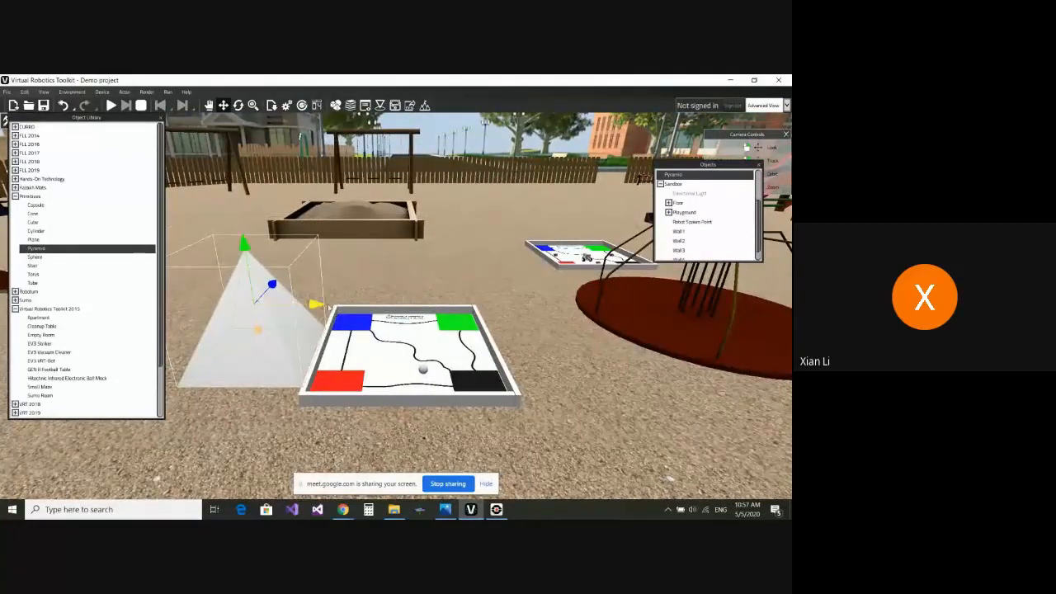
drag(311, 283, 446, 305)
drag(372, 298, 246, 296)
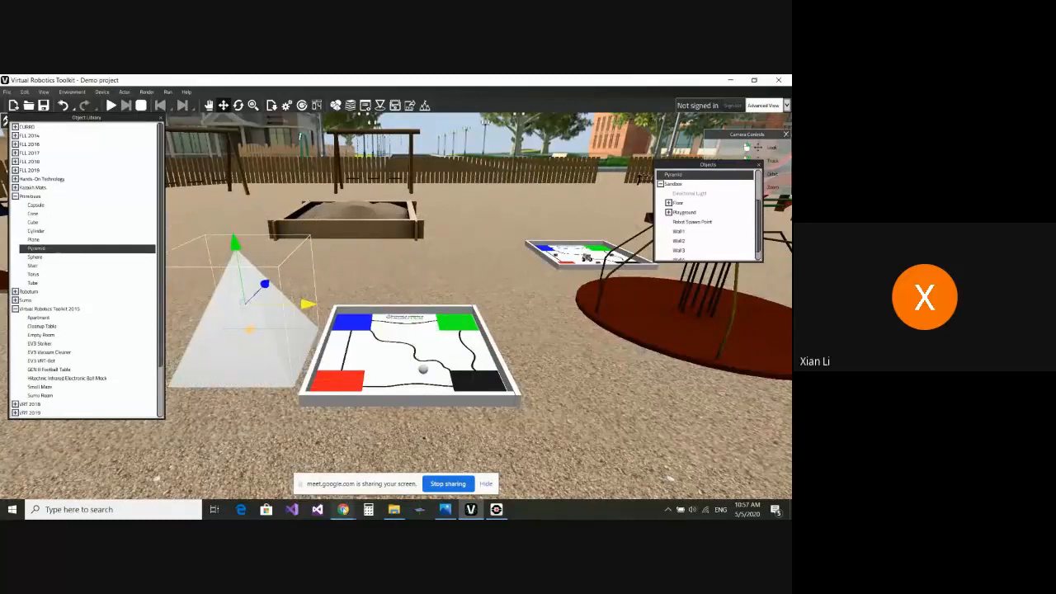
- Switch to the Google Meet call, open the chat to read the latest questions, and return to Virtual Robotics Toolkit
mouse_move(342, 509)
click(301, 455)
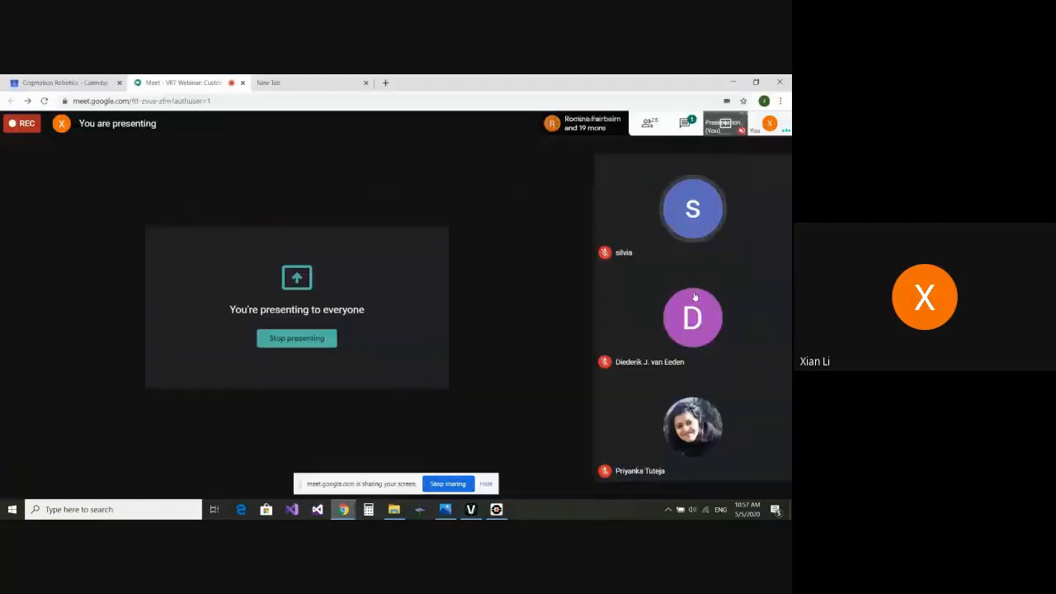
click(709, 120)
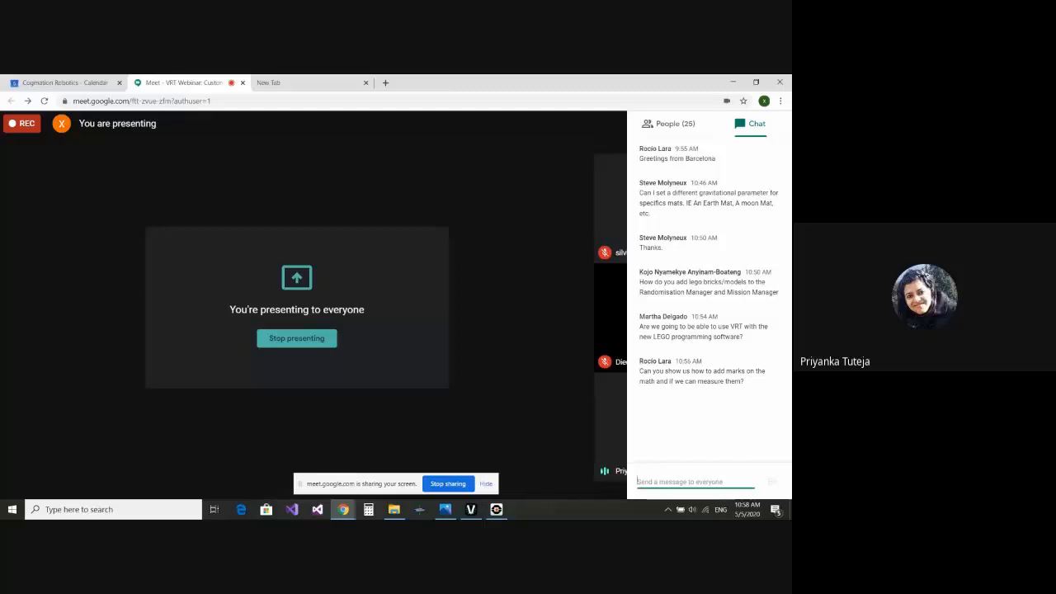
click(733, 82)
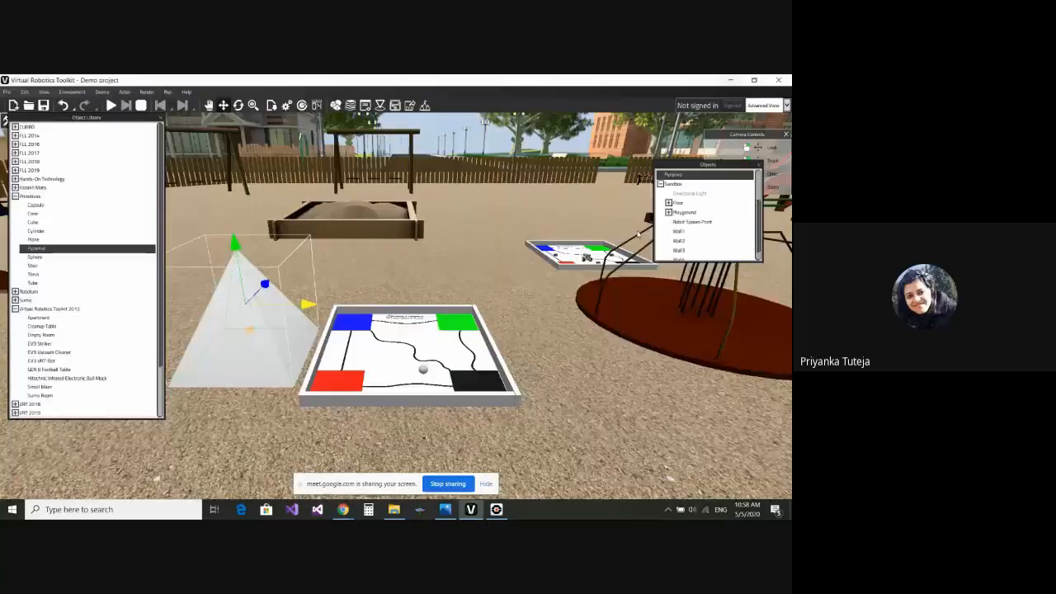
- Enter run mode and demonstrate the window layouts that tile the simulation with the LEGO MINDSTORMS EV3 and MakeCode programming environments
click(111, 105)
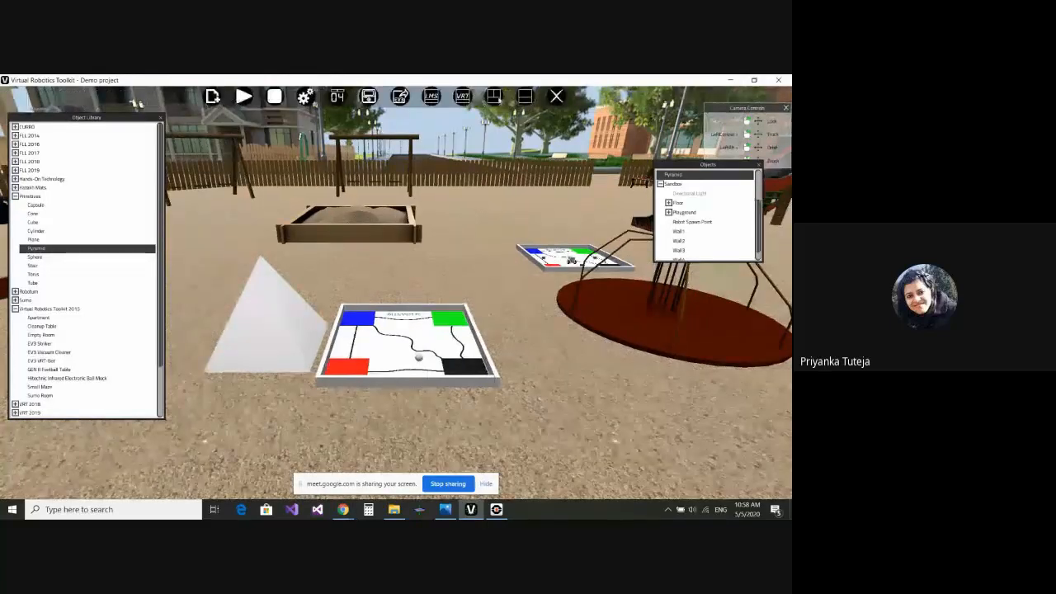
click(497, 99)
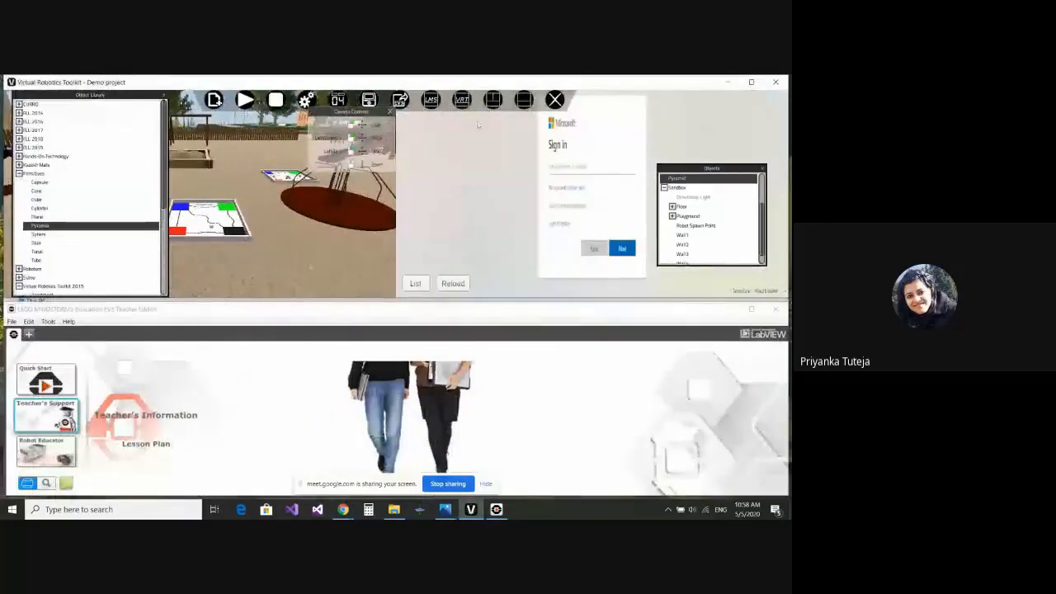
click(524, 101)
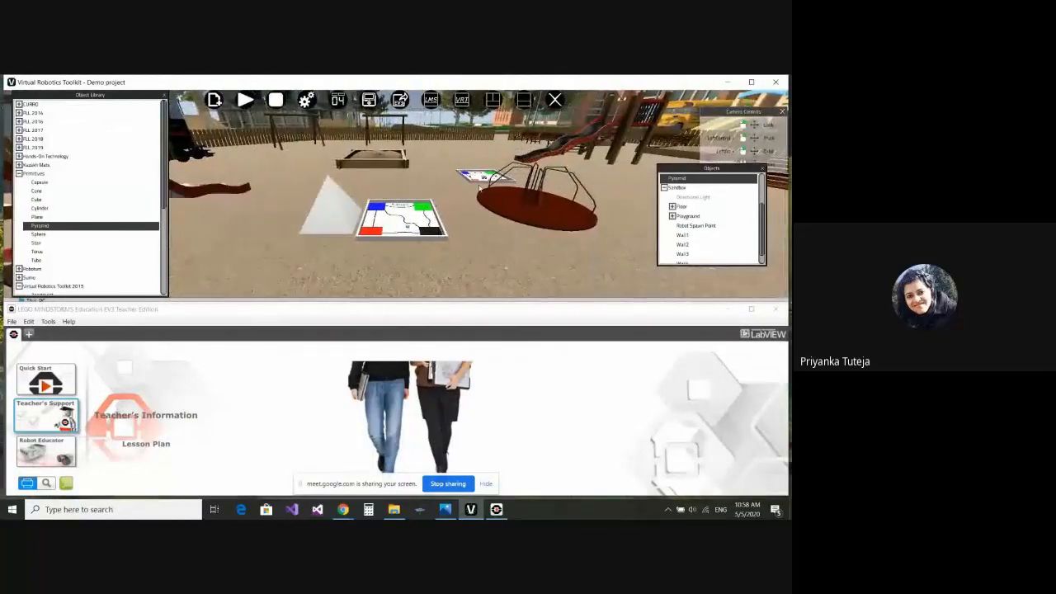
double_click(487, 81)
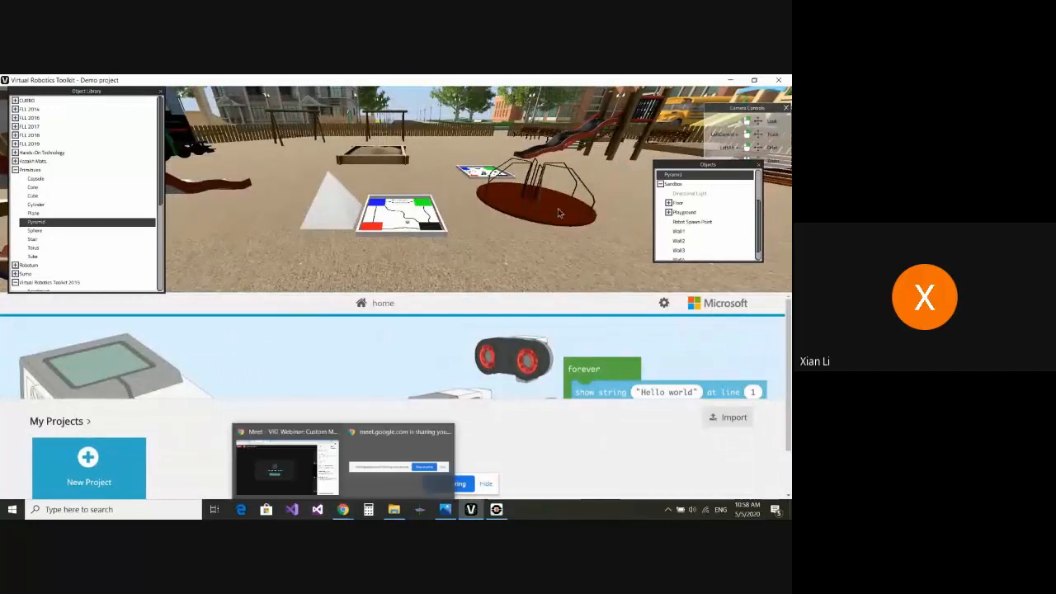
mouse_move(473, 106)
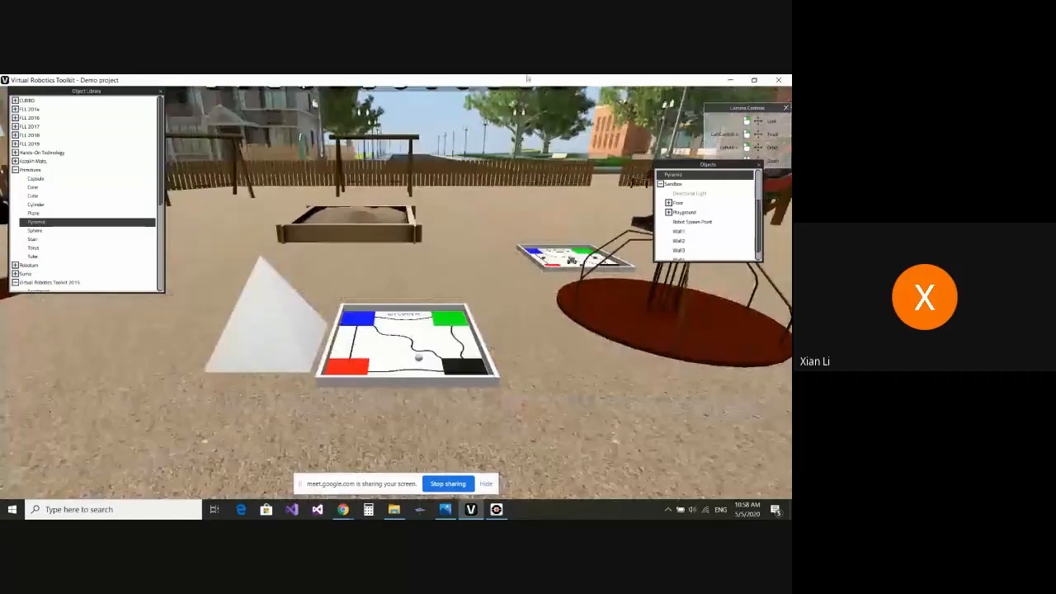
mouse_move(527, 84)
click(494, 100)
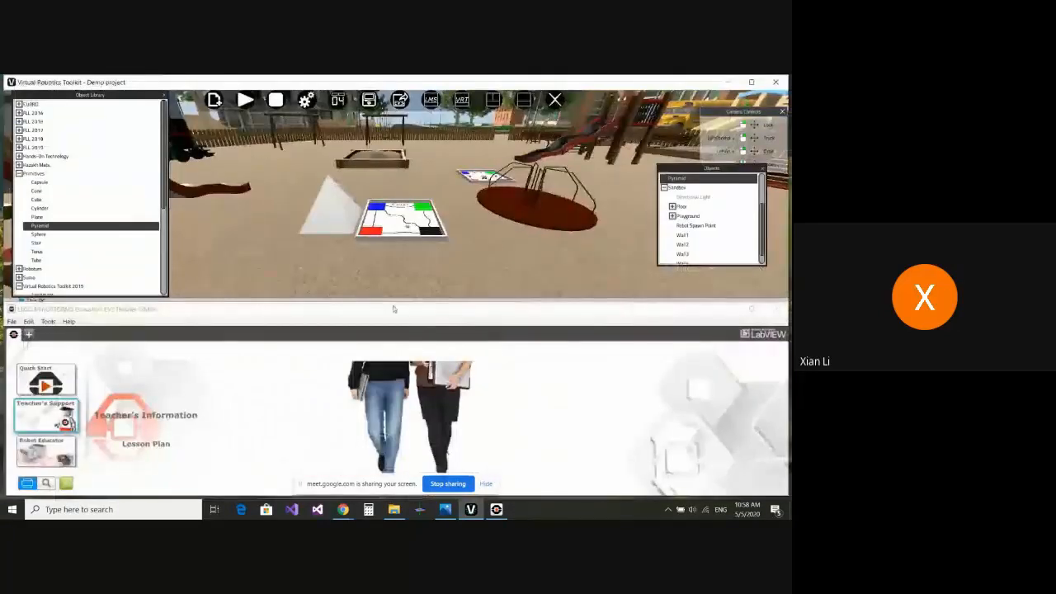
- Check the Google Meet chat for the question about adding and measuring marks, and return to Virtual Robotics Toolkit
mouse_move(343, 509)
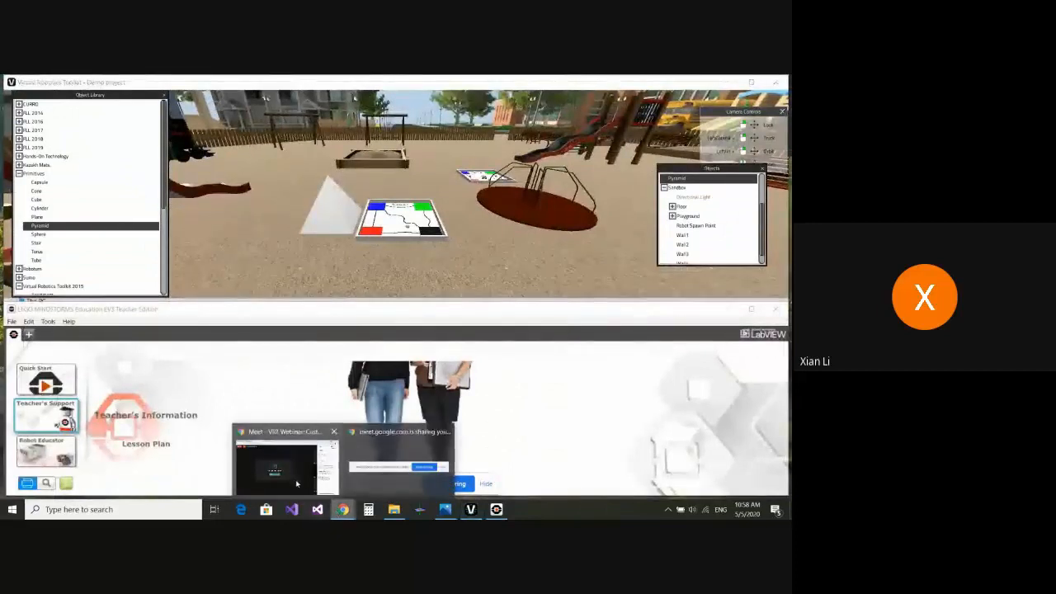
click(292, 471)
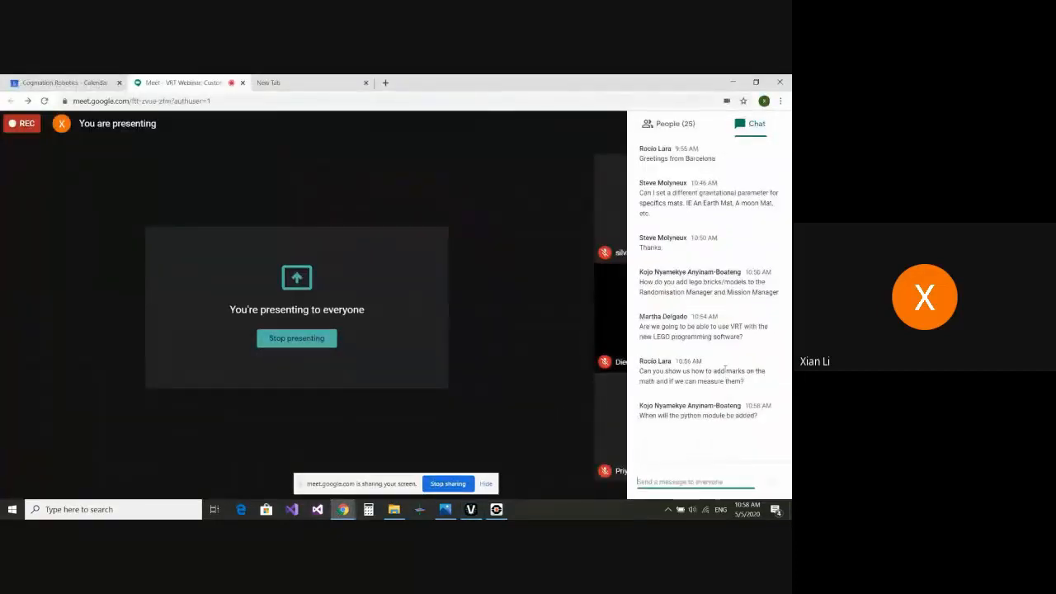
click(343, 509)
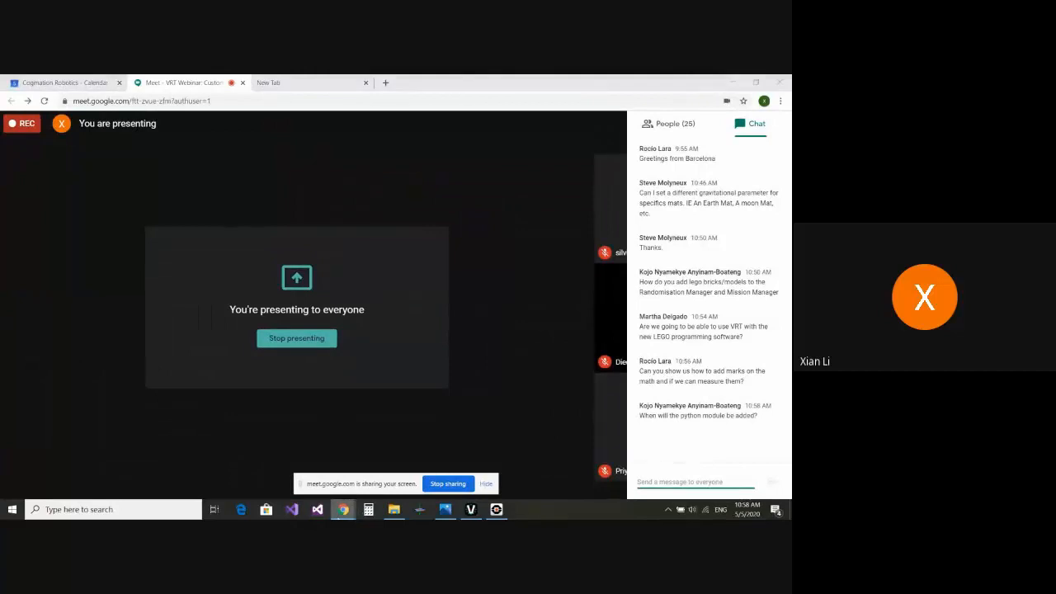
click(471, 509)
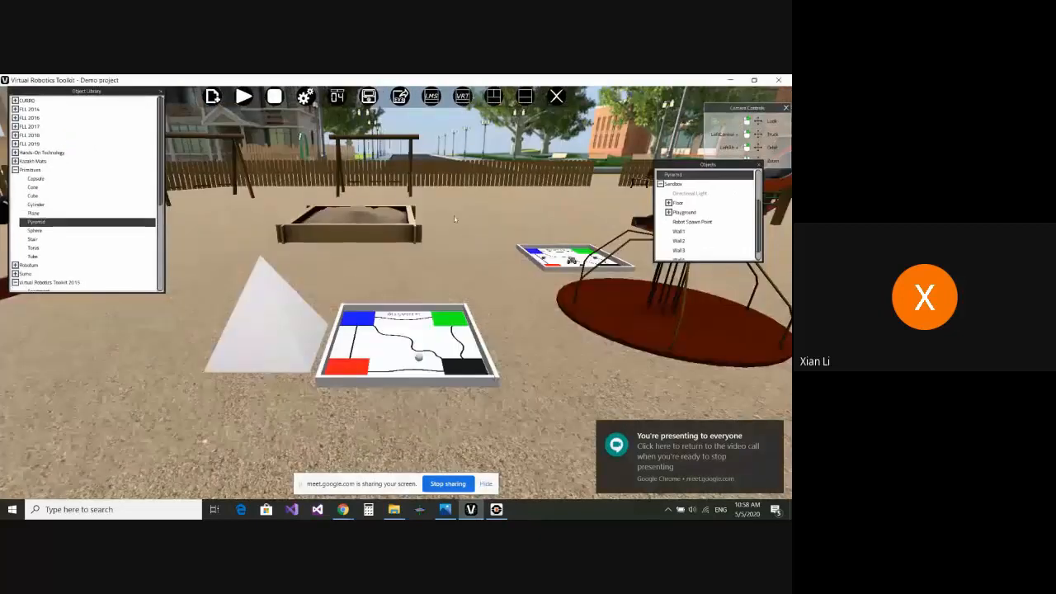
- Leave run mode and use the Markers tool to measure a distance on the mat between the blue and green squares
click(463, 100)
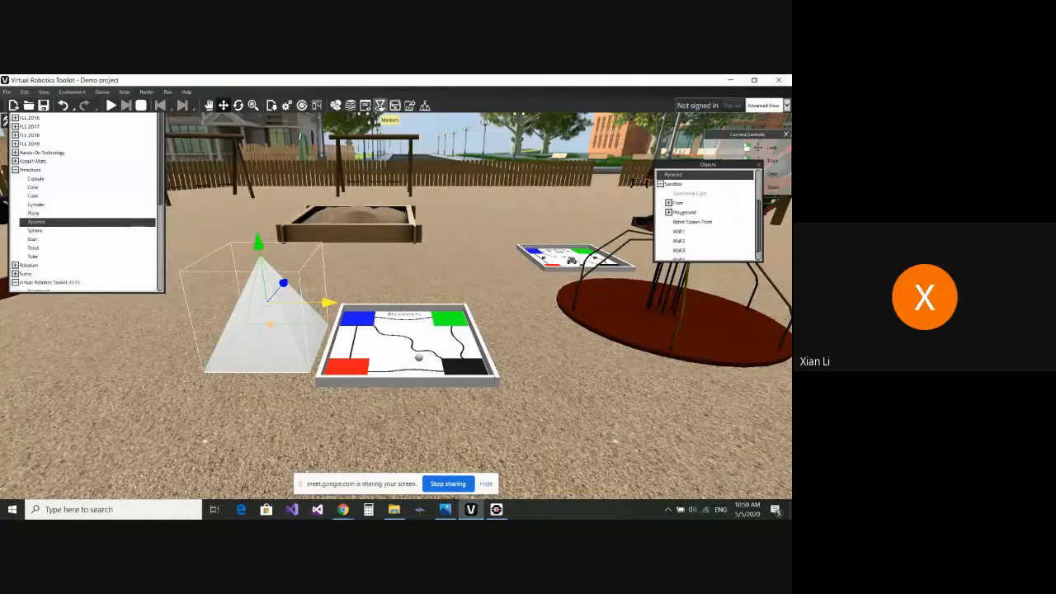
click(381, 105)
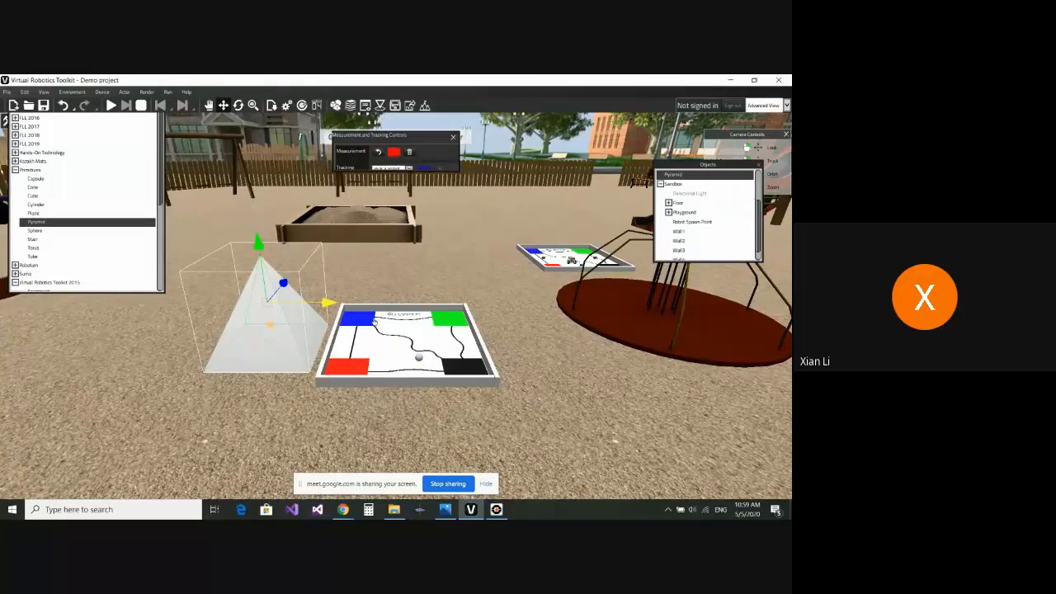
scroll(389, 348, up, 5)
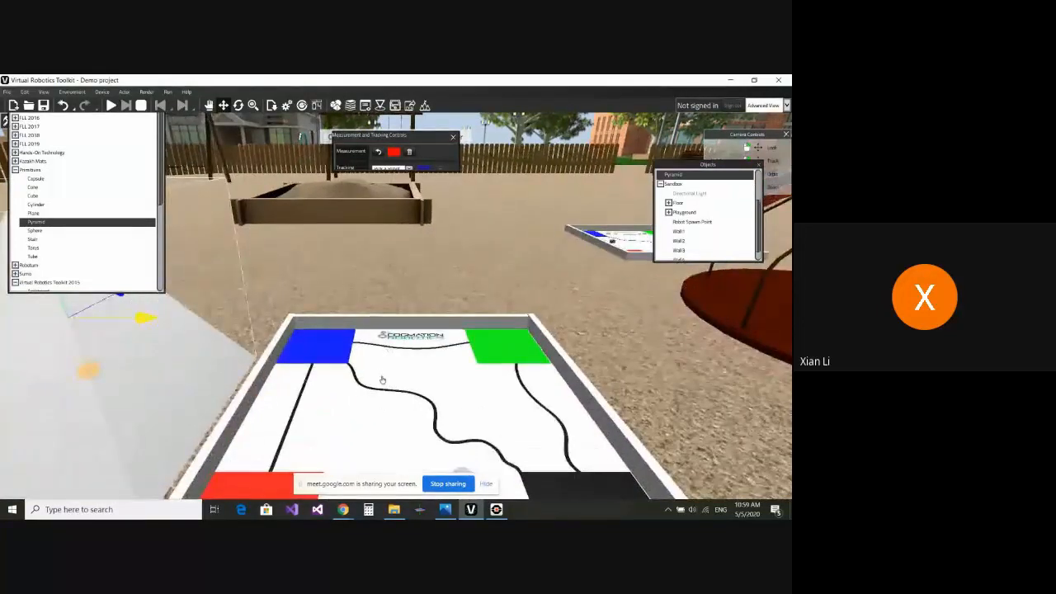
click(466, 377)
scroll(487, 394, up, 5)
scroll(485, 395, down, 4)
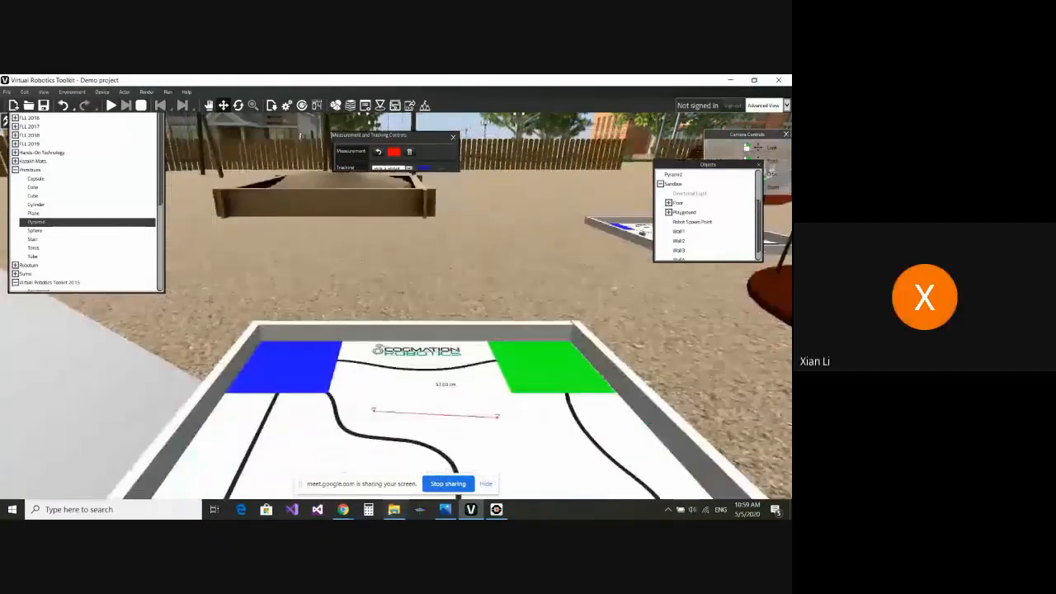
- Review the measuring question in the Google Meet chat again and go back to the marked mat
mouse_move(343, 509)
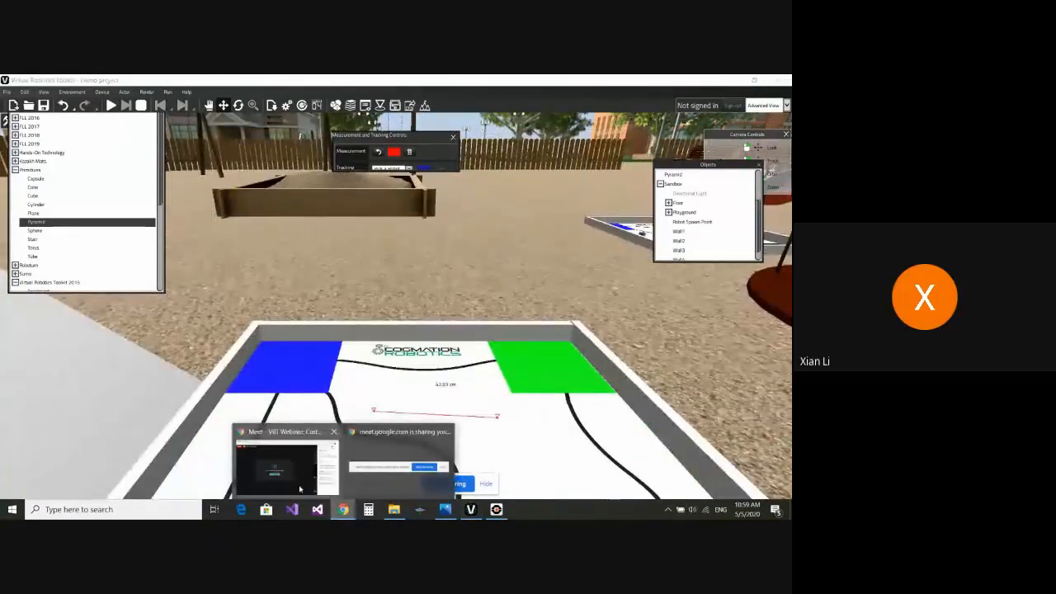
click(300, 487)
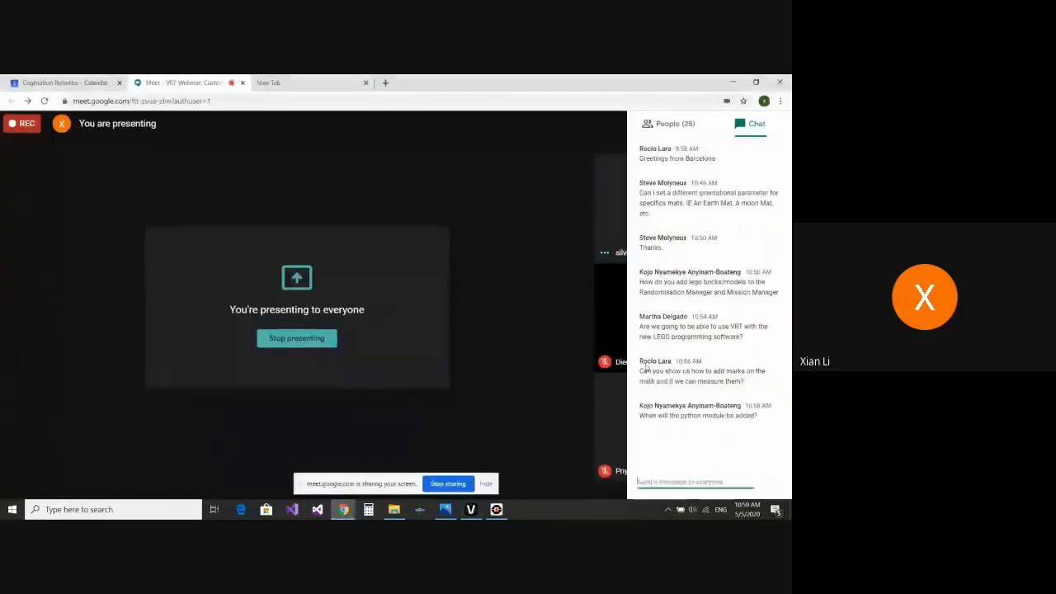
click(730, 83)
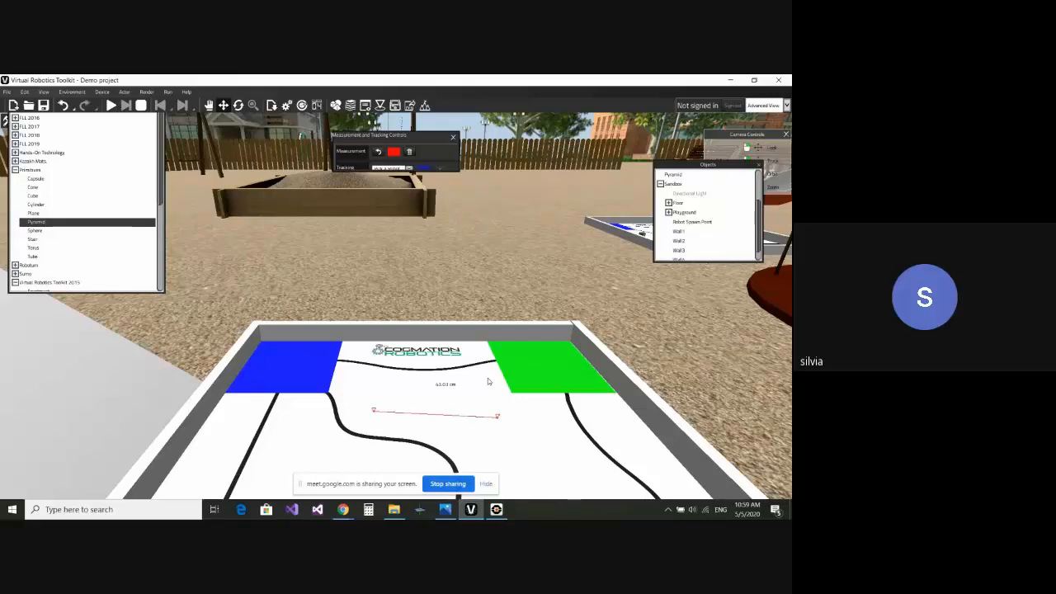
scroll(488, 381, down, 2)
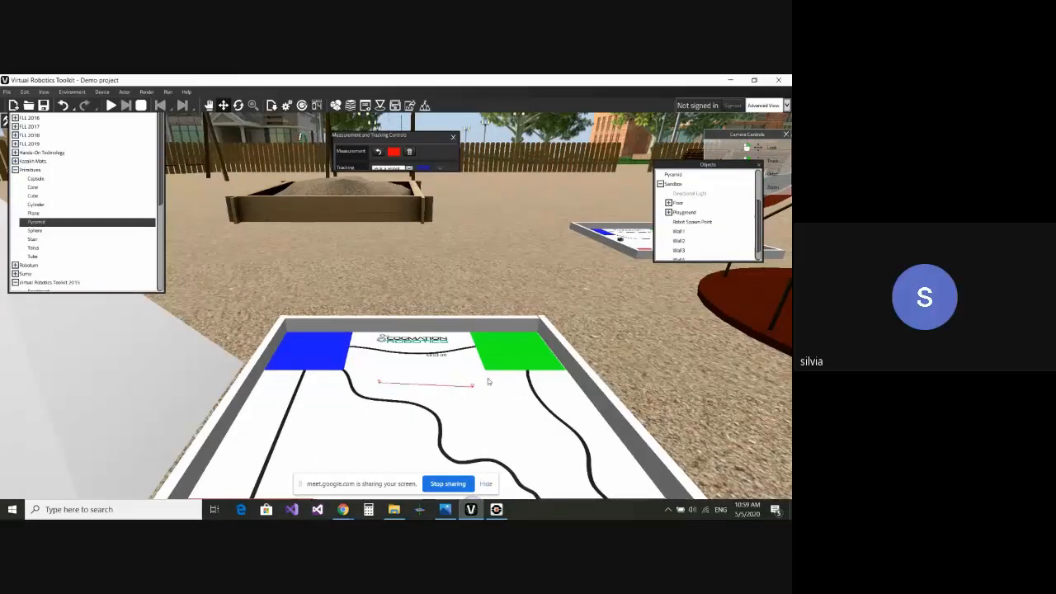
scroll(487, 381, down, 2)
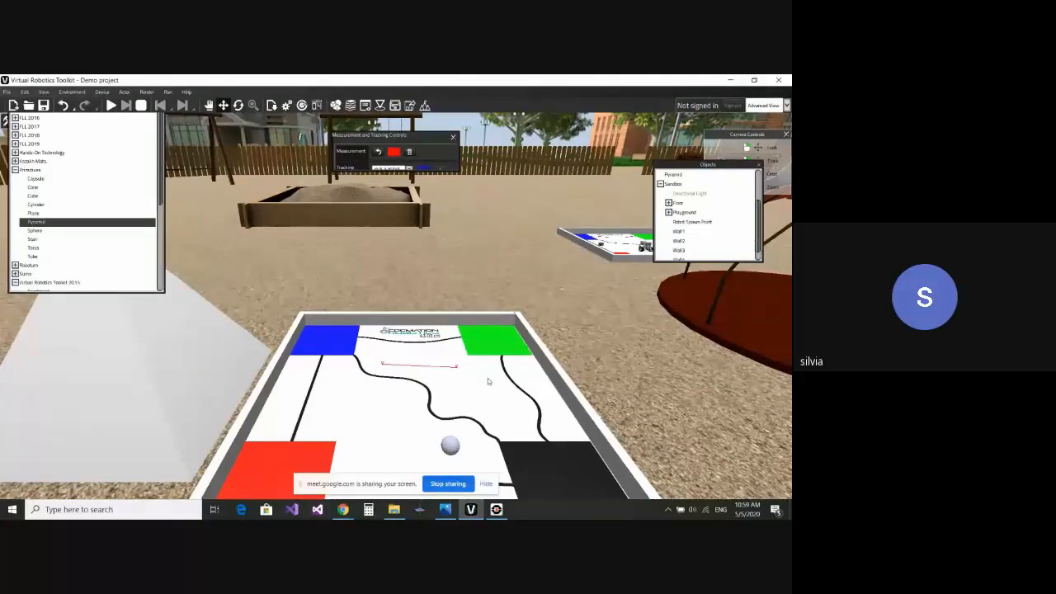
scroll(487, 382, up, 2)
scroll(488, 381, down, 2)
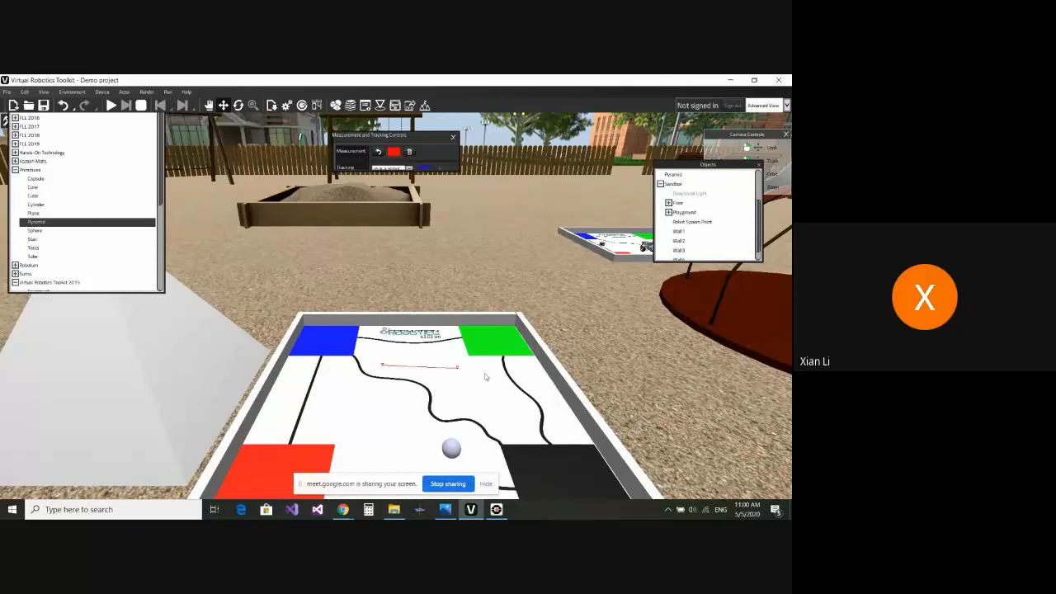
- Collapse the Primitives and Virtual Robotics Toolkit 2015 categories, browse the WRO 2019 models in the library, and close the measurement controls
click(15, 169)
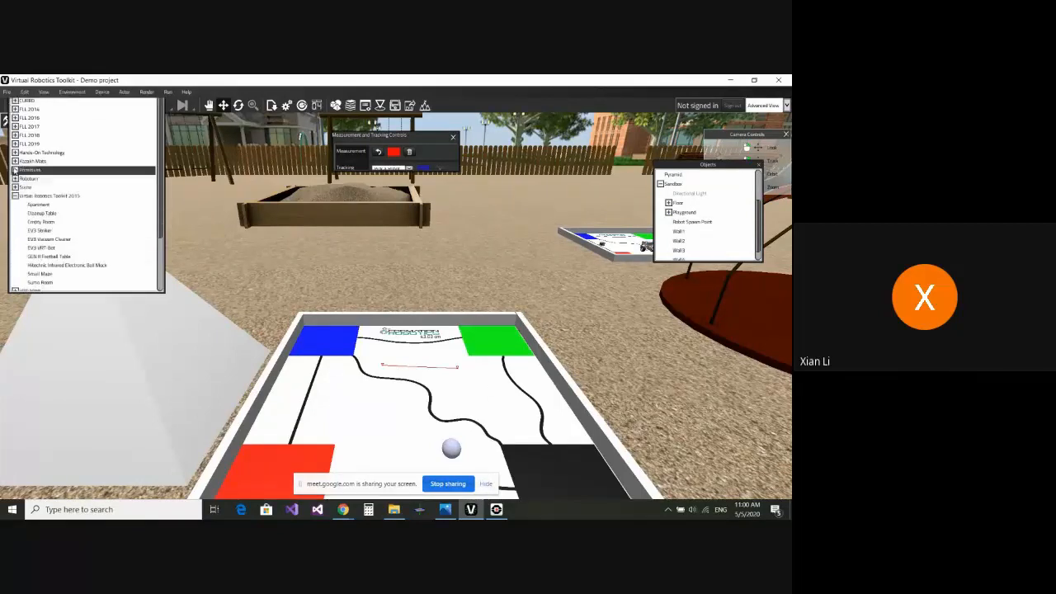
click(15, 195)
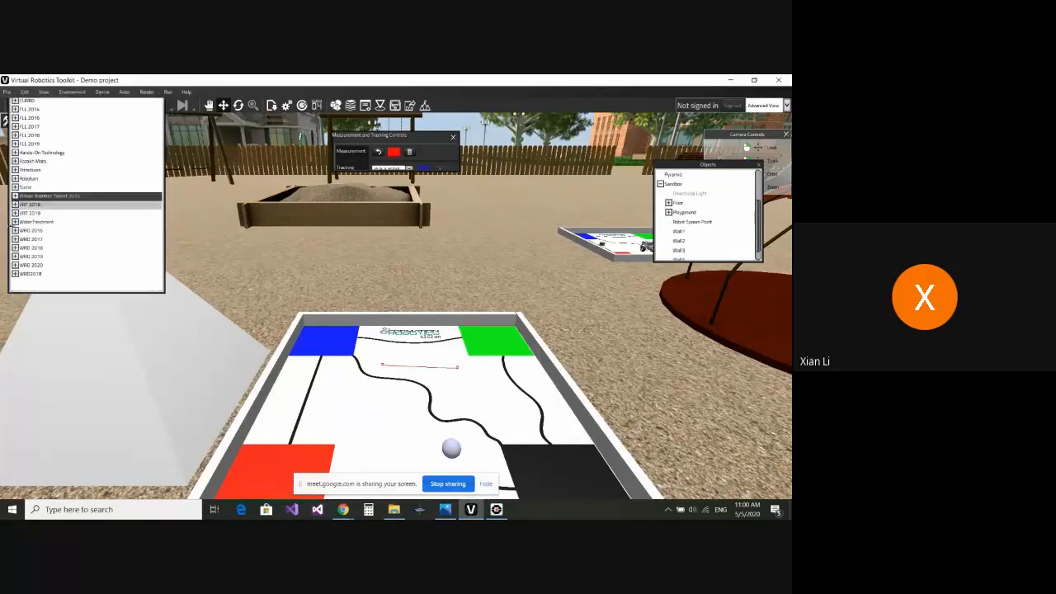
click(14, 256)
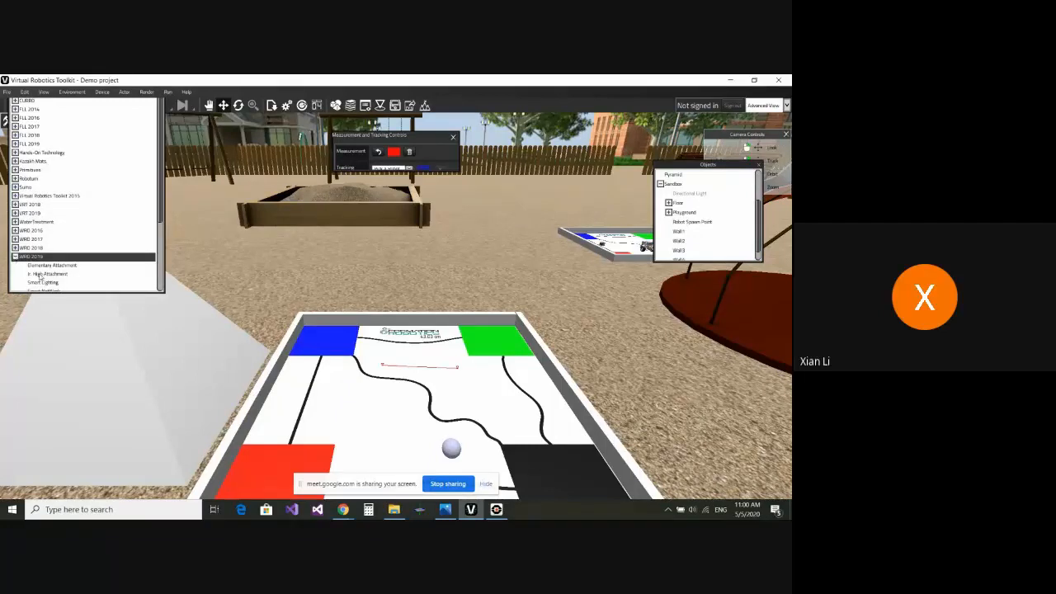
scroll(39, 278, down, 4)
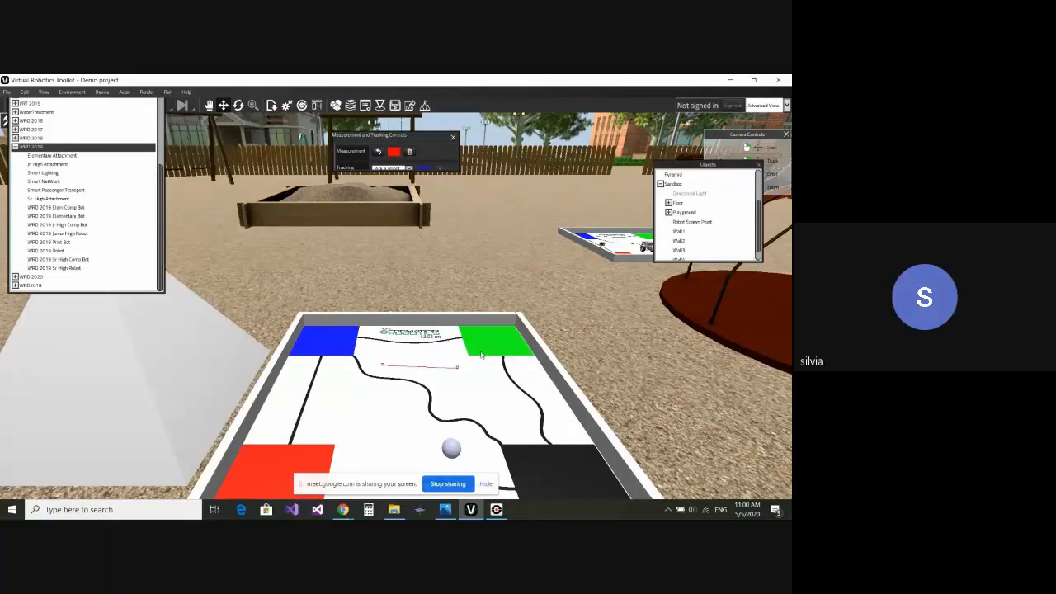
click(452, 138)
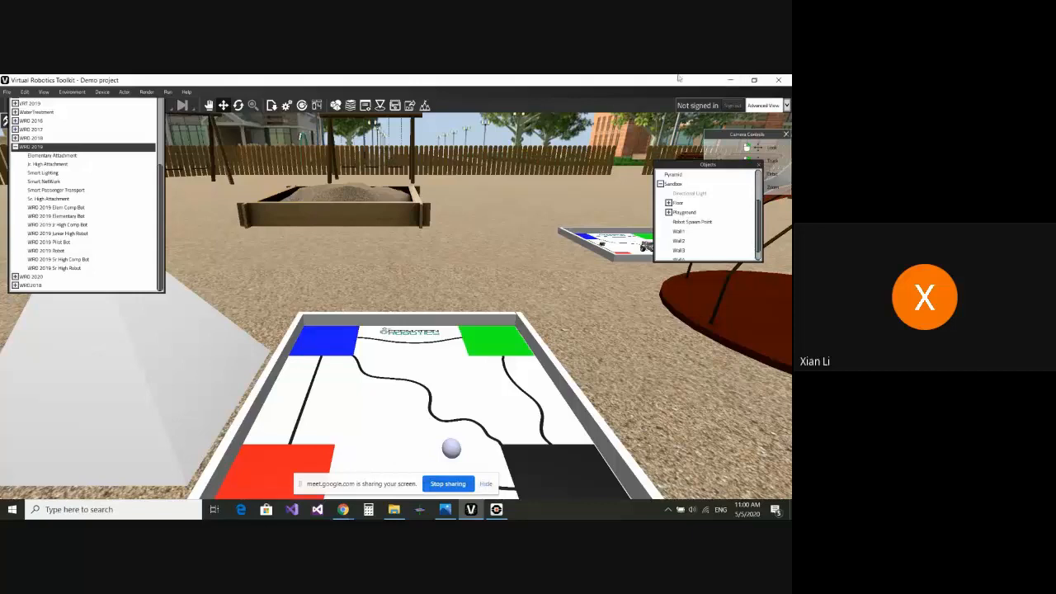
- Minimise Virtual Robotics Toolkit, the LEGO MINDSTORMS EV3 software and the Demo project folder window to reach the desktop
click(727, 81)
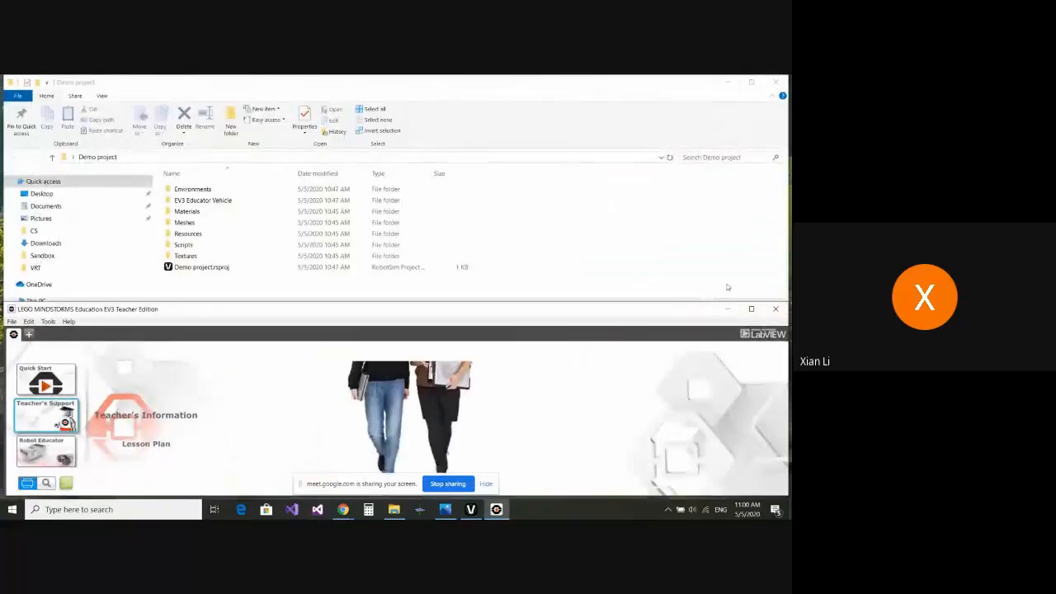
click(727, 309)
click(727, 82)
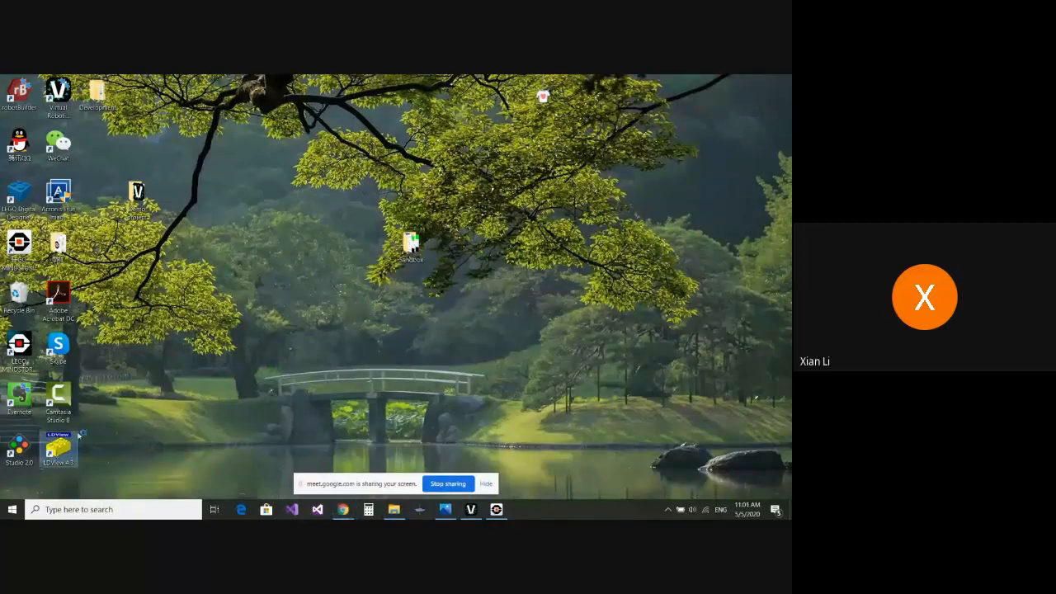
- Launch LDView from the desktop, dismiss its model file selection, minimise it and return to Virtual Robotics Toolkit
double_click(58, 449)
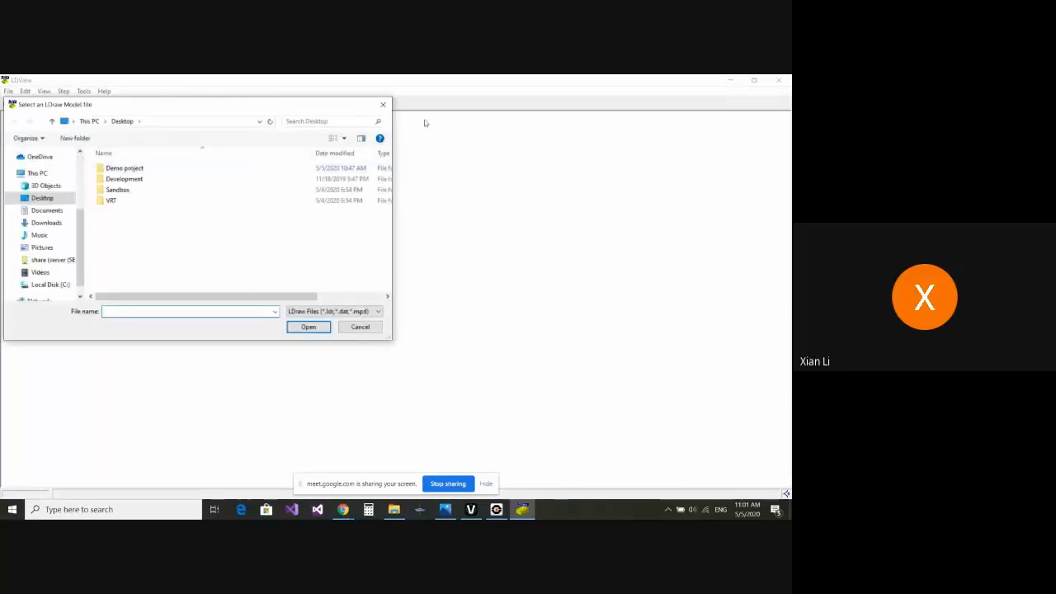
click(382, 106)
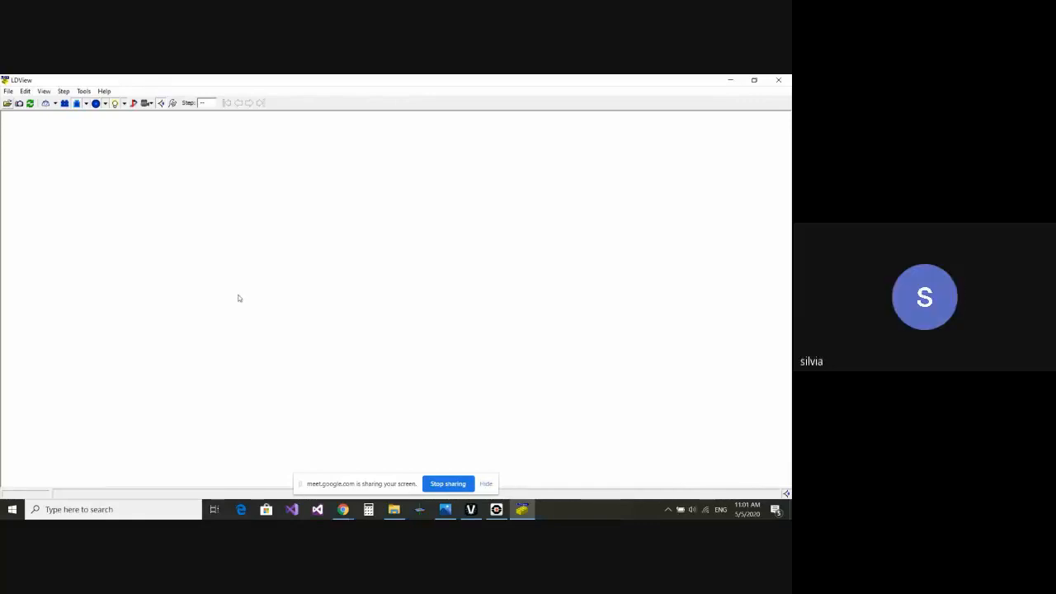
click(730, 81)
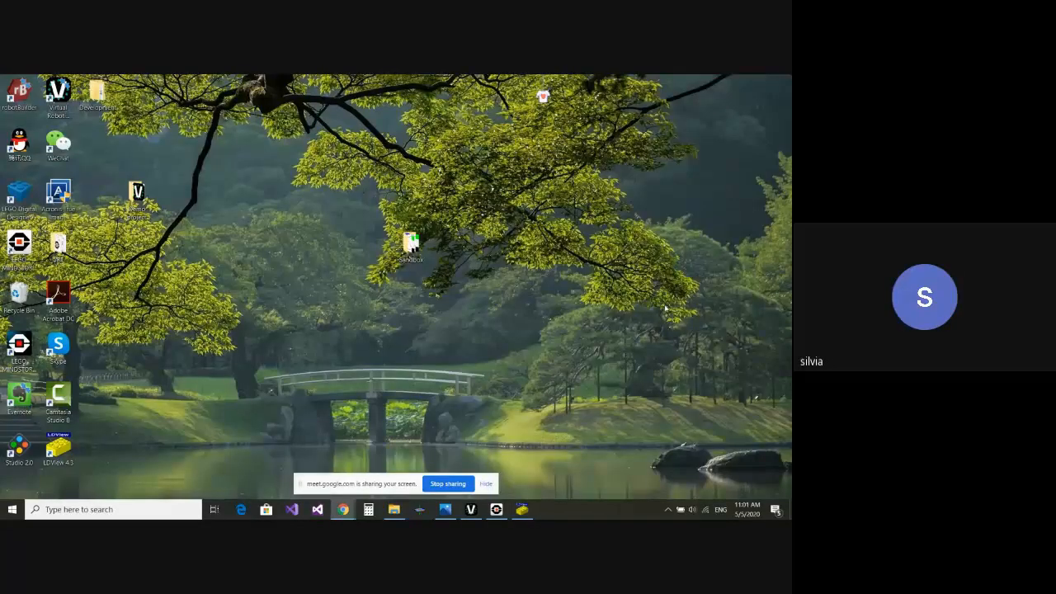
click(471, 509)
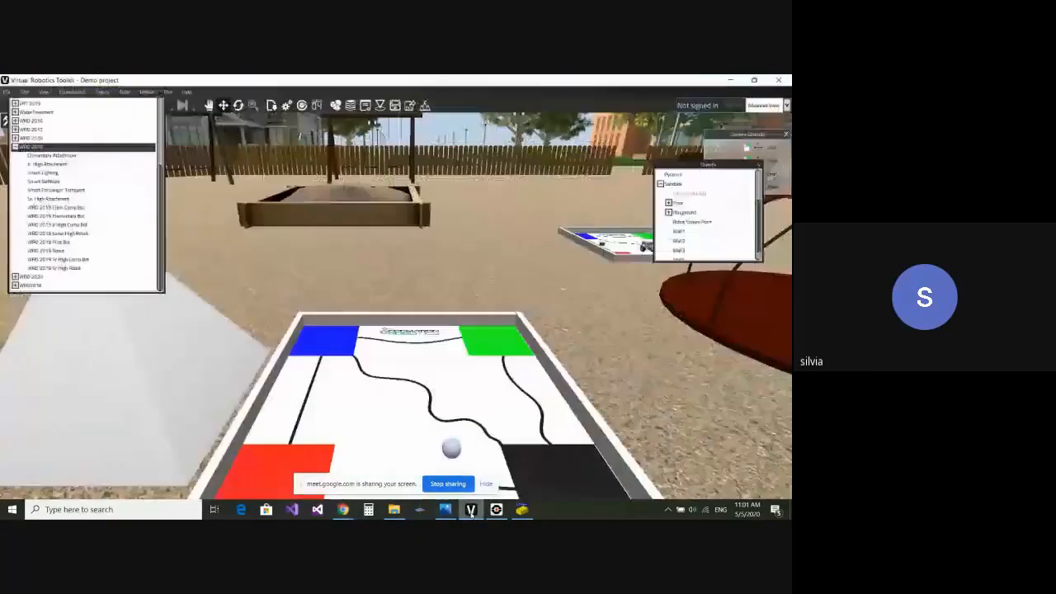
- Add the WRO 2019 Elementary Bot from the library's WRO 2019 category to the scene with the two mats
scroll(436, 289, down, 2)
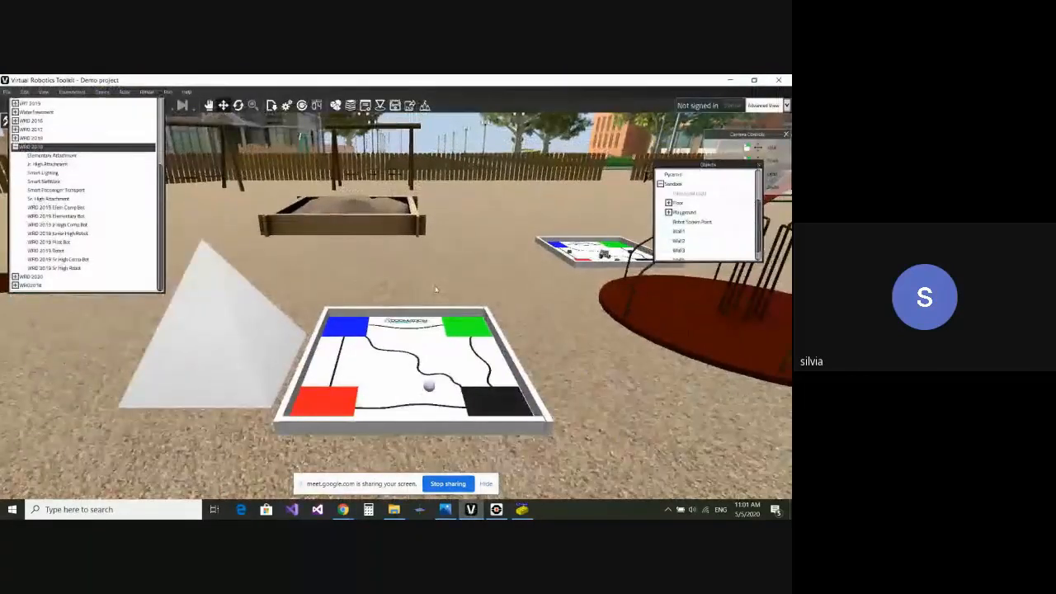
scroll(437, 289, up, 1)
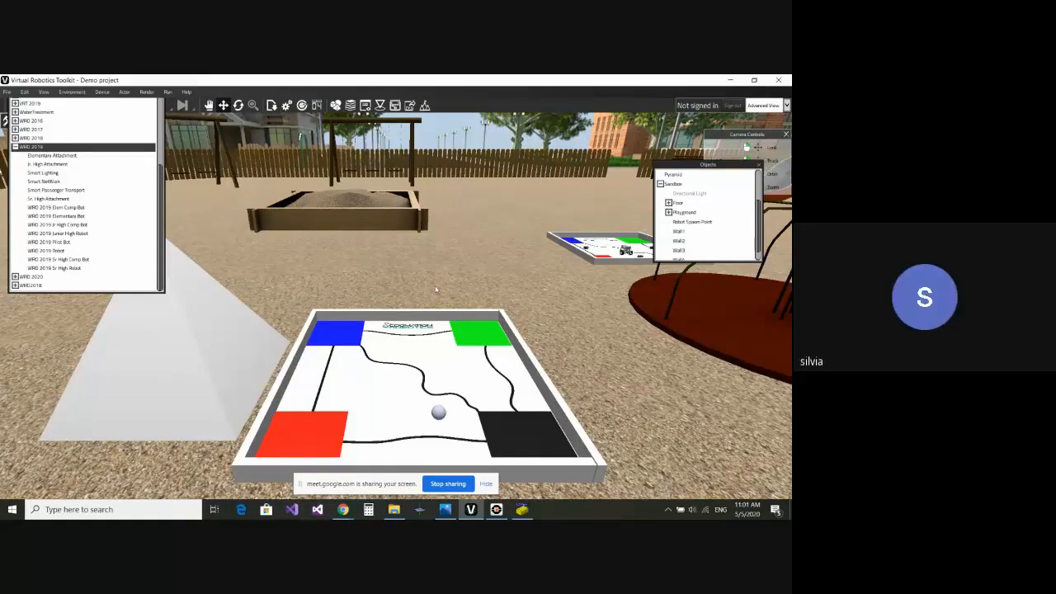
mouse_move(465, 291)
middle_down()
mouse_move(464, 316)
mouse_move(475, 305)
middle_up()
scroll(475, 306, up, 1)
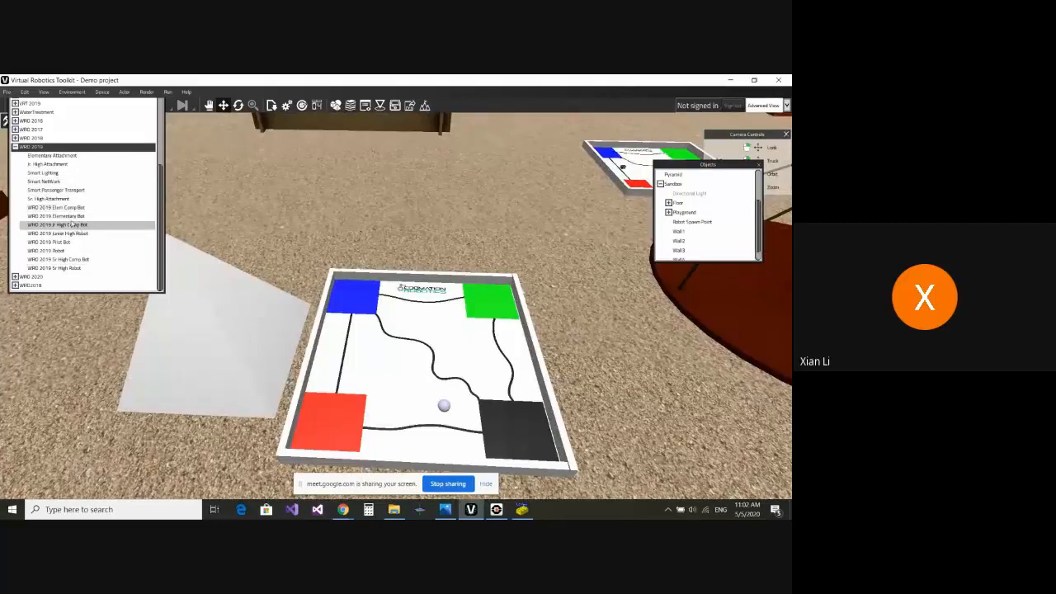
scroll(75, 219, up, 1)
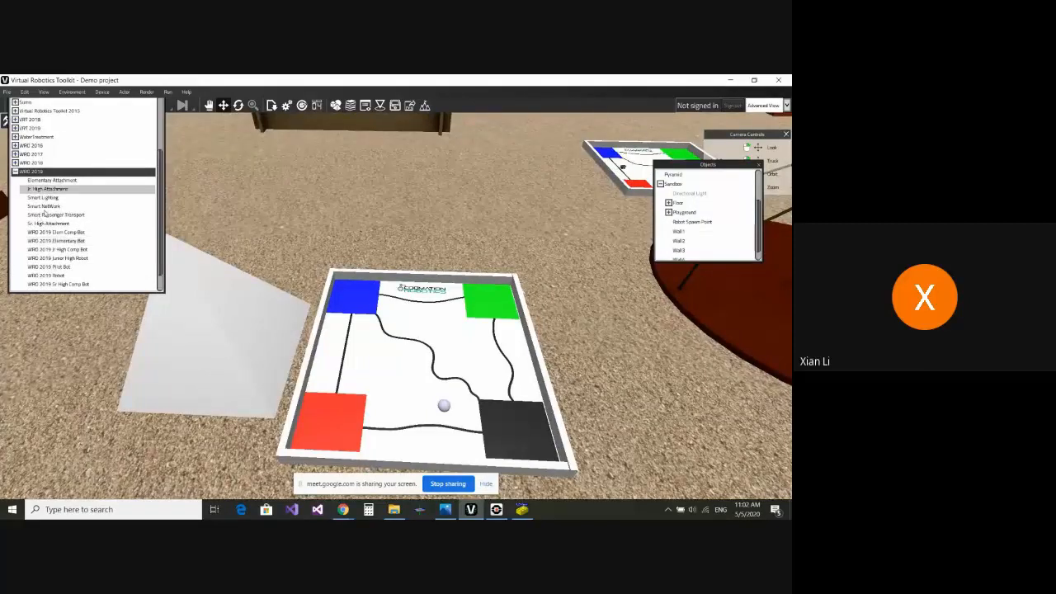
scroll(48, 161, up, 3)
scroll(46, 223, down, 3)
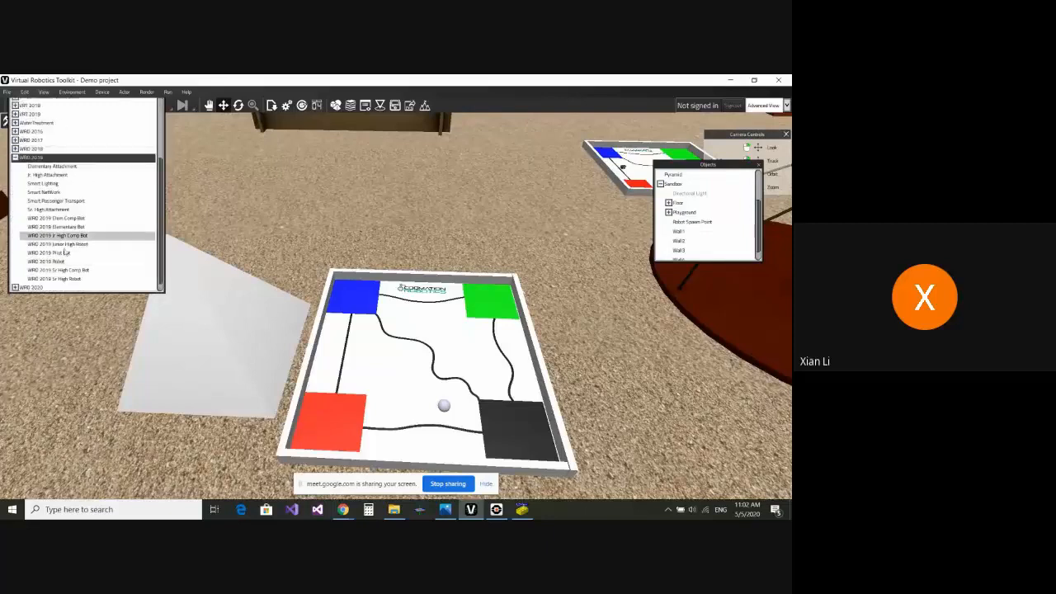
click(51, 192)
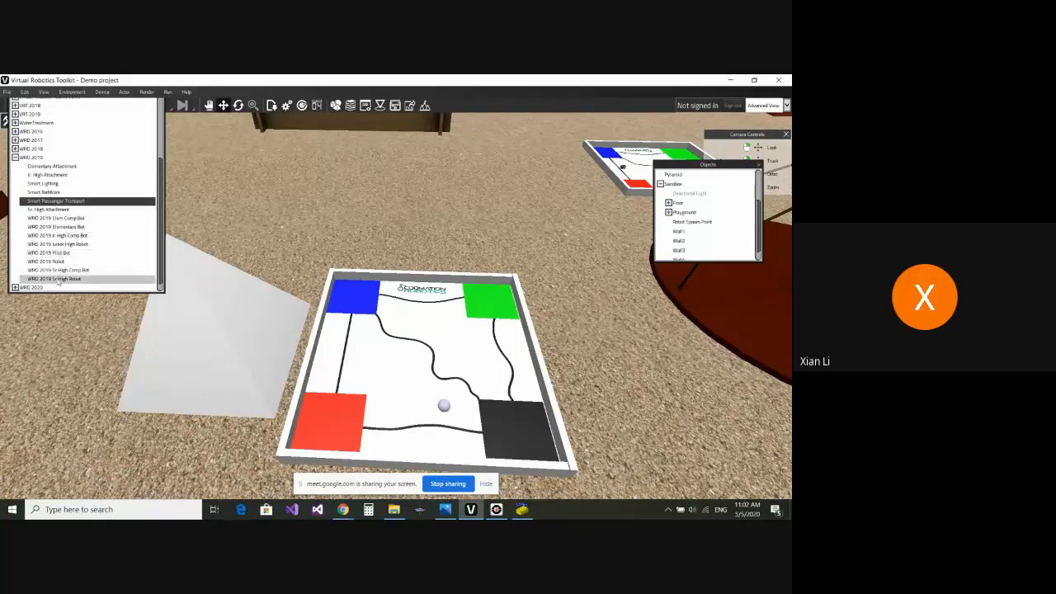
click(49, 228)
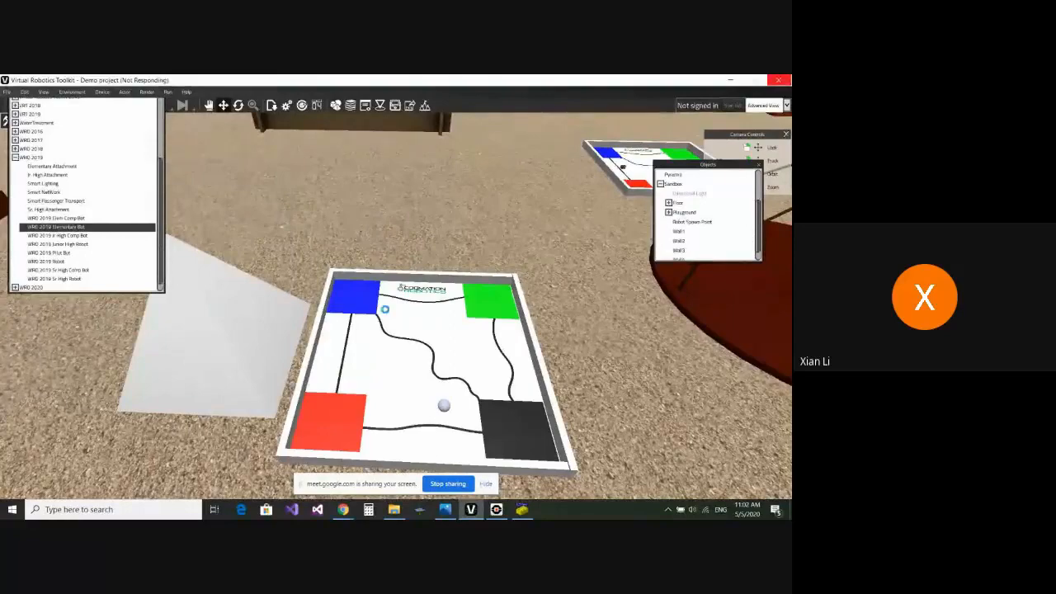
- Lower the WRO 2019 Elementary Bot towards the ground and shift it sideways over the mat beside the pyramid
scroll(462, 403, down, 2)
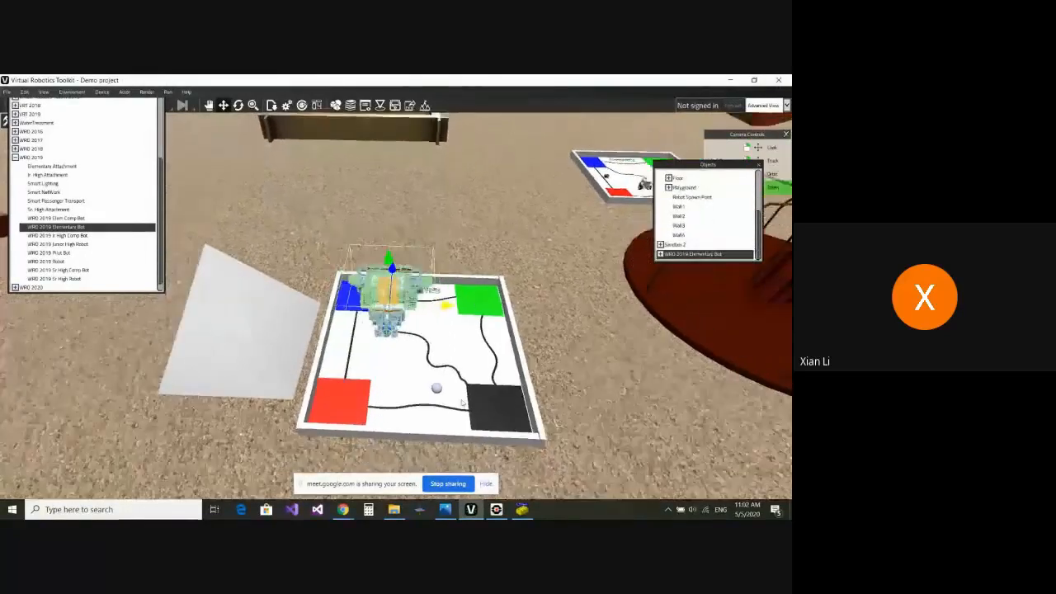
right_drag(462, 402, 392, 397)
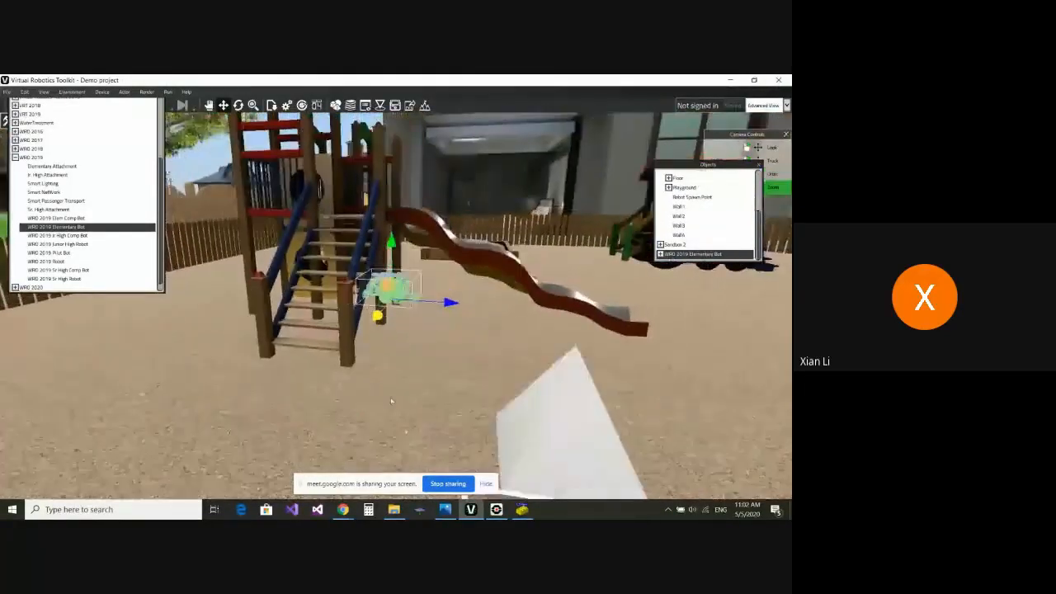
middle_drag(391, 397, 356, 353)
scroll(355, 352, down, 3)
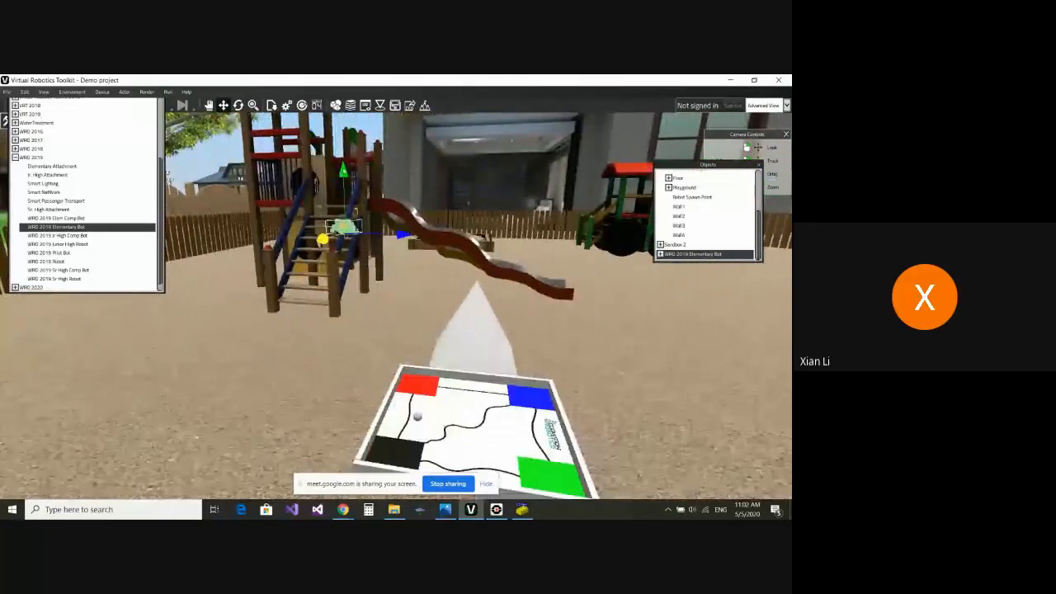
drag(345, 170, 349, 327)
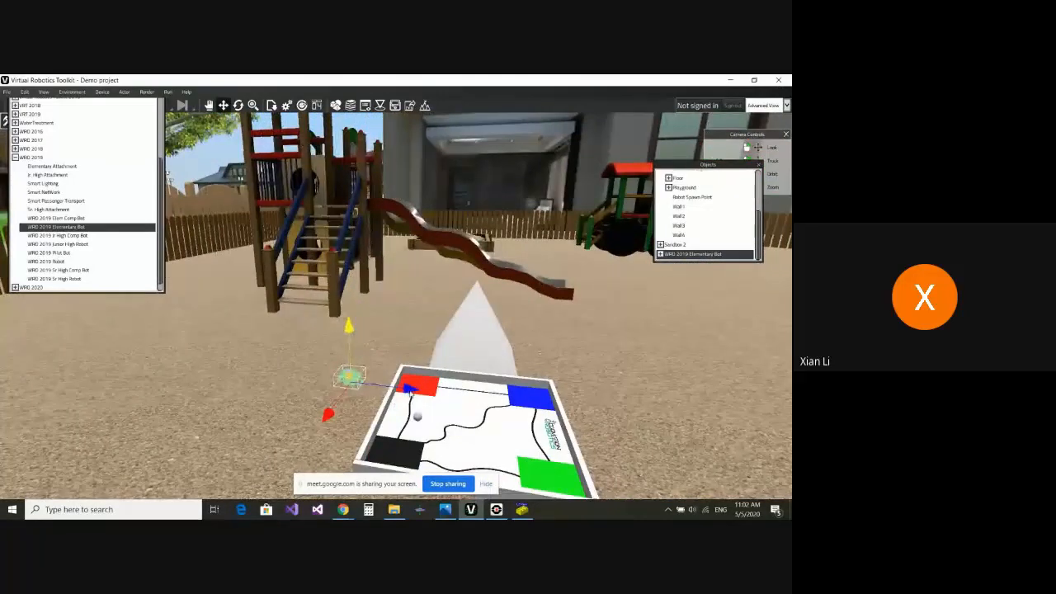
drag(410, 392, 451, 421)
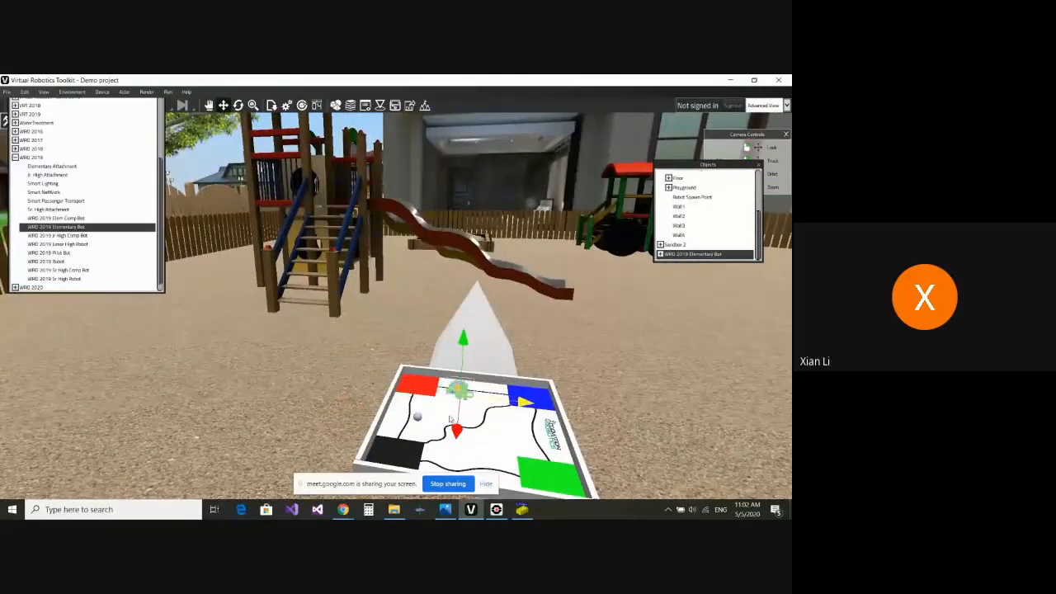
- Lower the Elementary Bot further until it sits just above the mat surface, and inspect it up close
scroll(450, 419, up, 3)
middle_drag(456, 427, 394, 377)
scroll(415, 396, up, 1)
right_drag(415, 396, 231, 371)
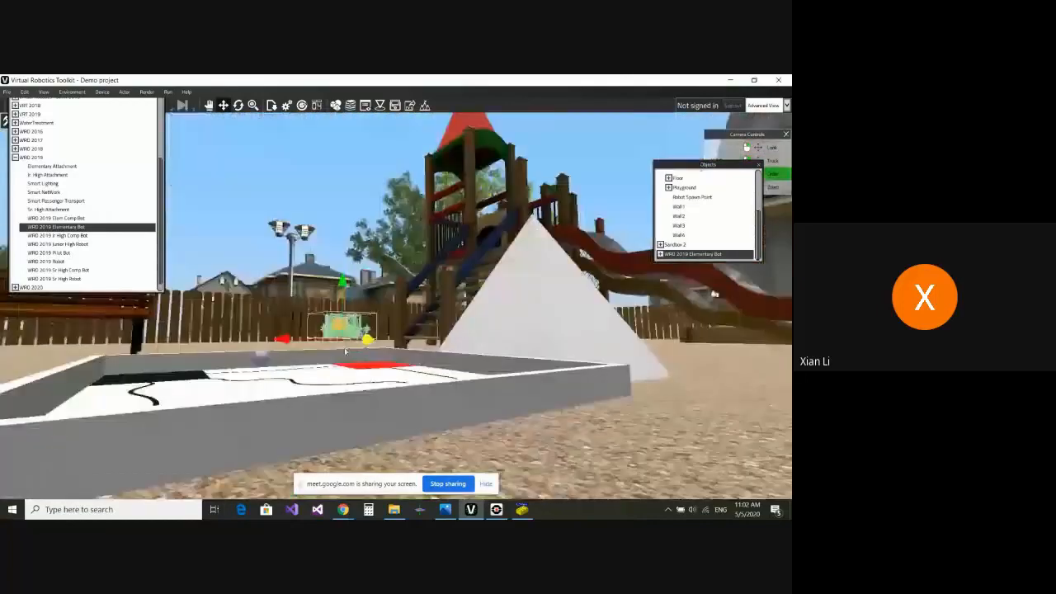
drag(343, 282, 345, 314)
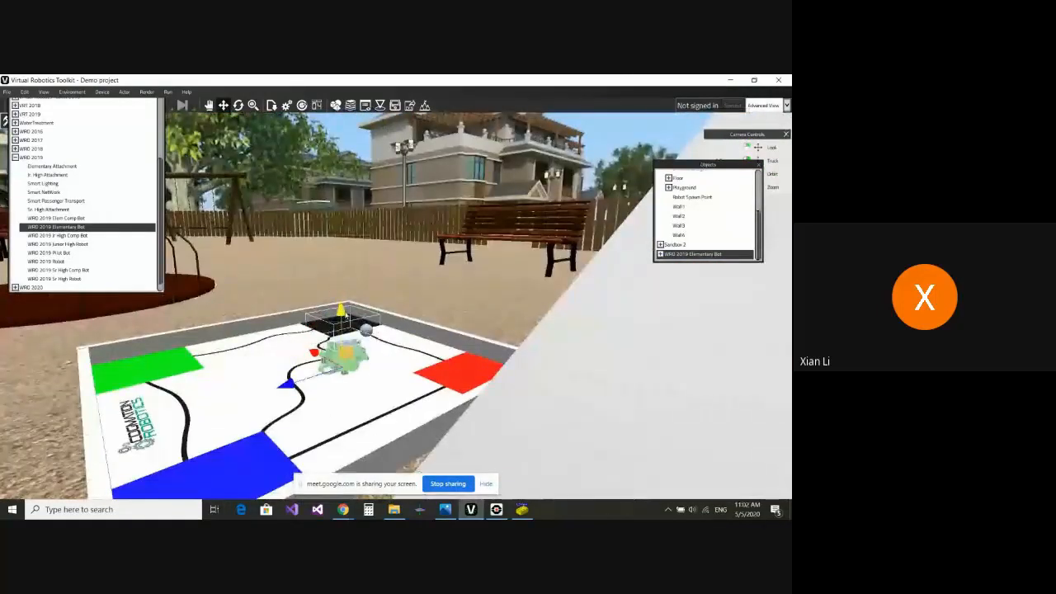
scroll(371, 393, up, 2)
middle_drag(371, 394, 420, 396)
scroll(420, 396, up, 2)
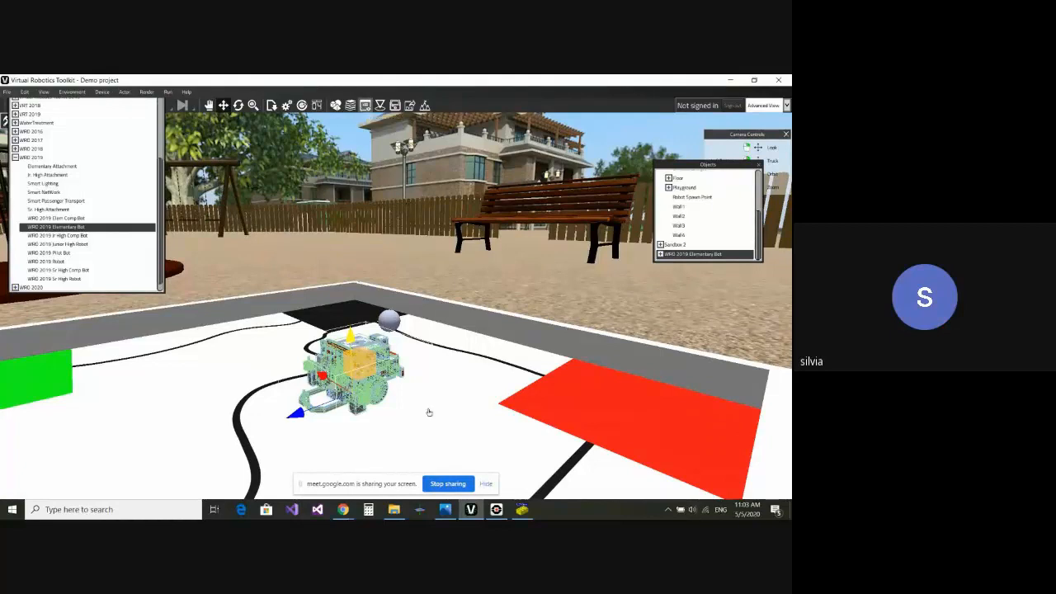
- Show the Elementary Bot's object properties, hide the model library and reposition the properties window beside the robot
click(366, 105)
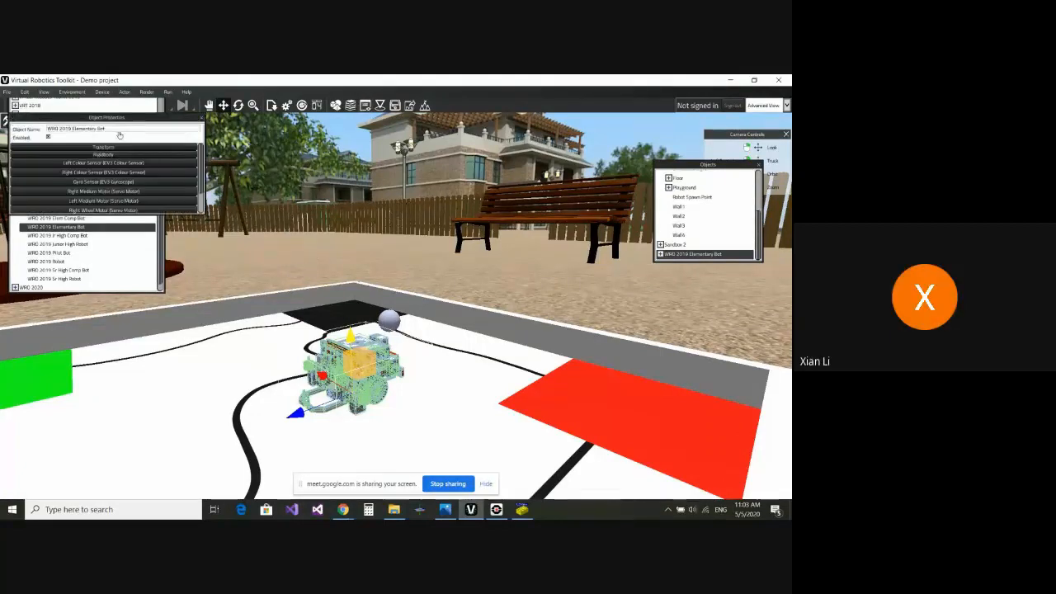
drag(113, 118, 105, 181)
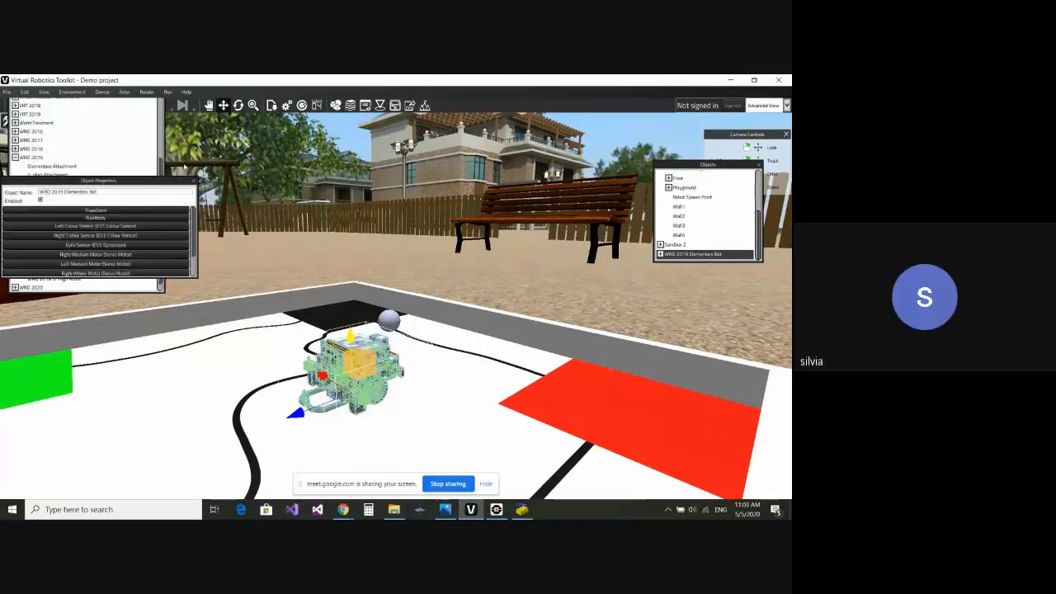
click(351, 107)
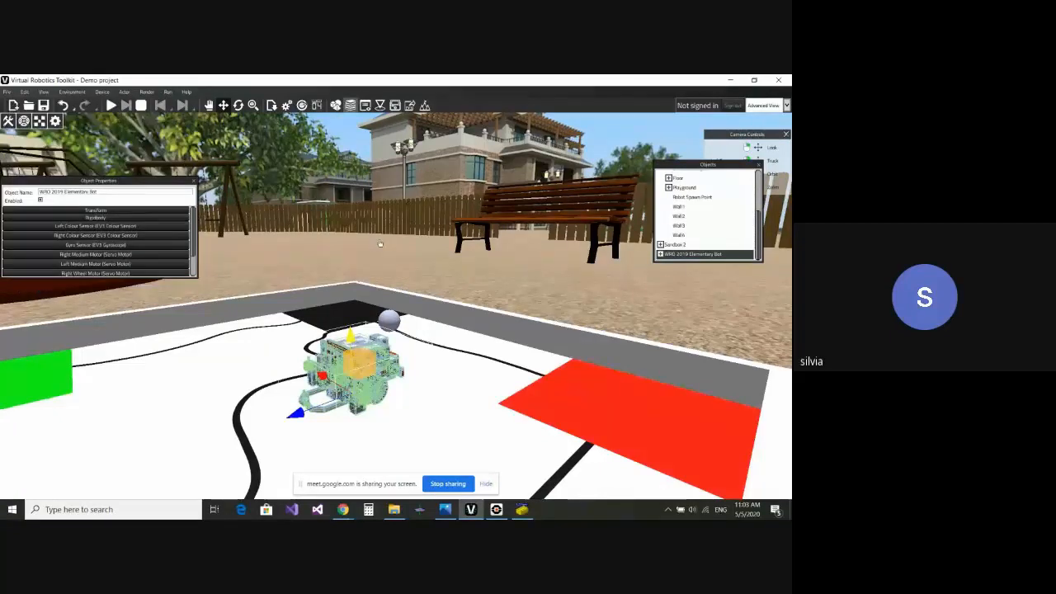
middle_drag(476, 276, 515, 332)
alt+drag(519, 335, 505, 398)
drag(95, 179, 93, 137)
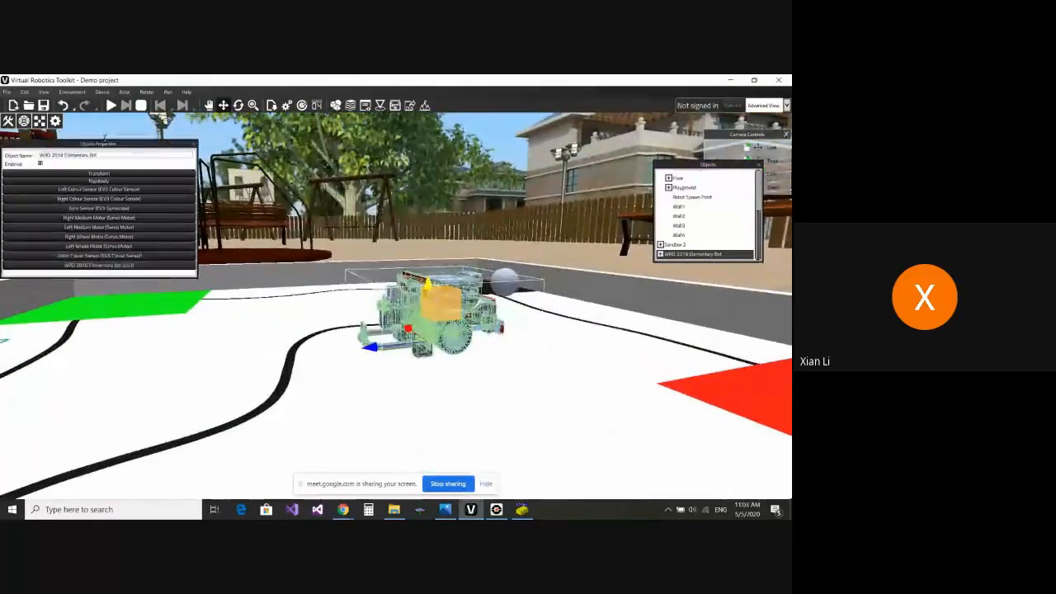
- Expand the robot's Transform section and its Position coordinates, enlarging the properties window to fit all entries
click(79, 170)
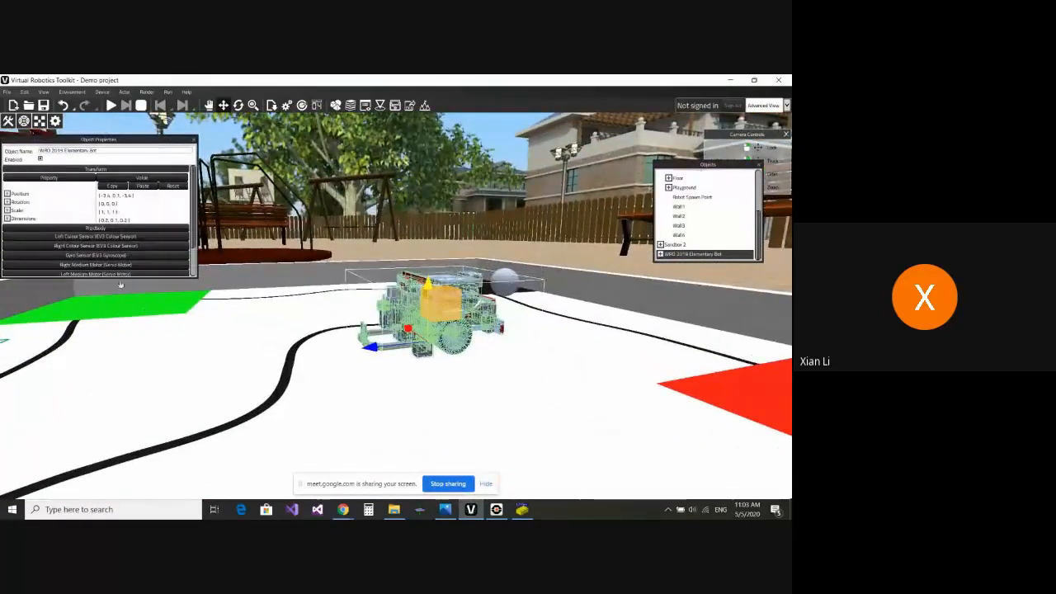
drag(119, 277, 128, 448)
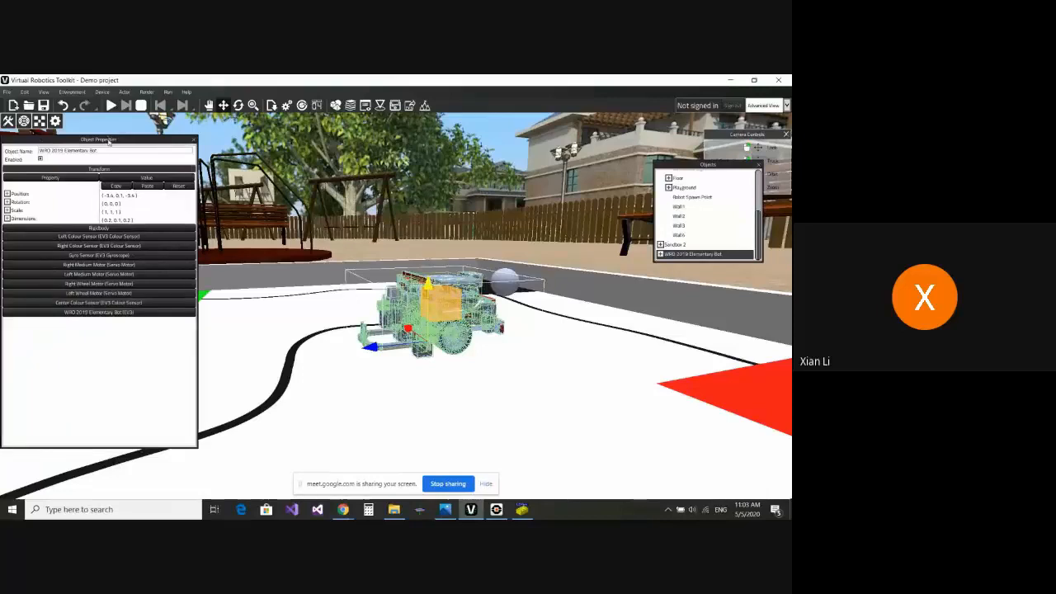
drag(108, 141, 113, 173)
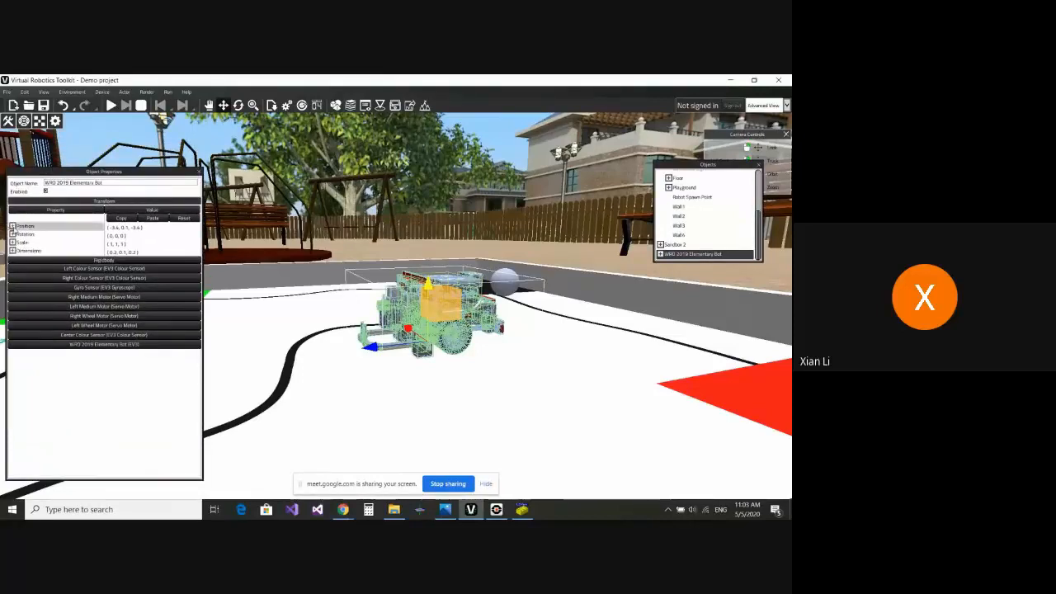
click(13, 225)
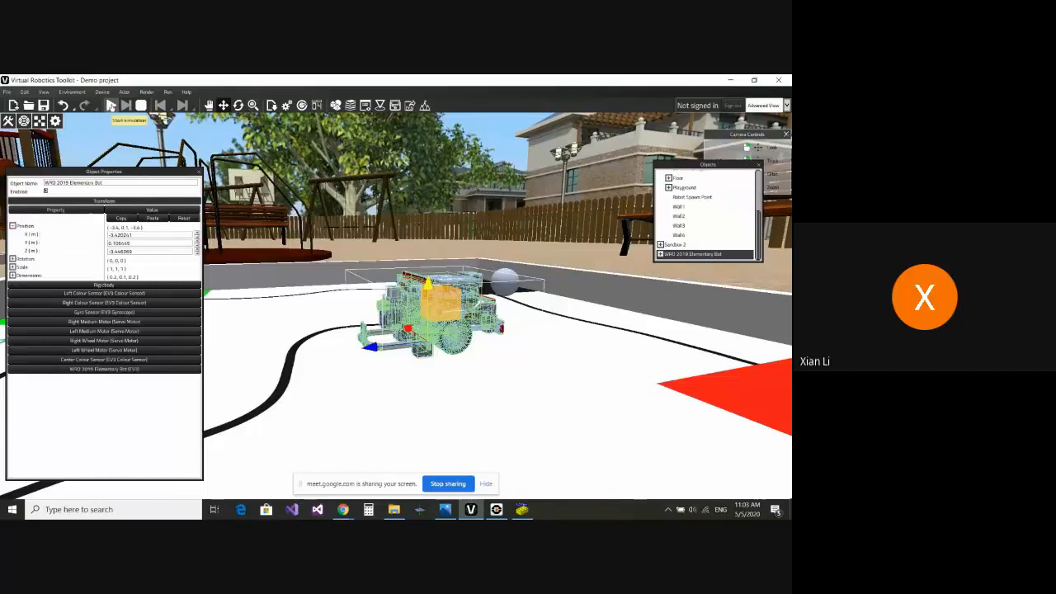
- Run the simulation until the robot settles on the mat, copy its Y position and stop the simulation
click(110, 105)
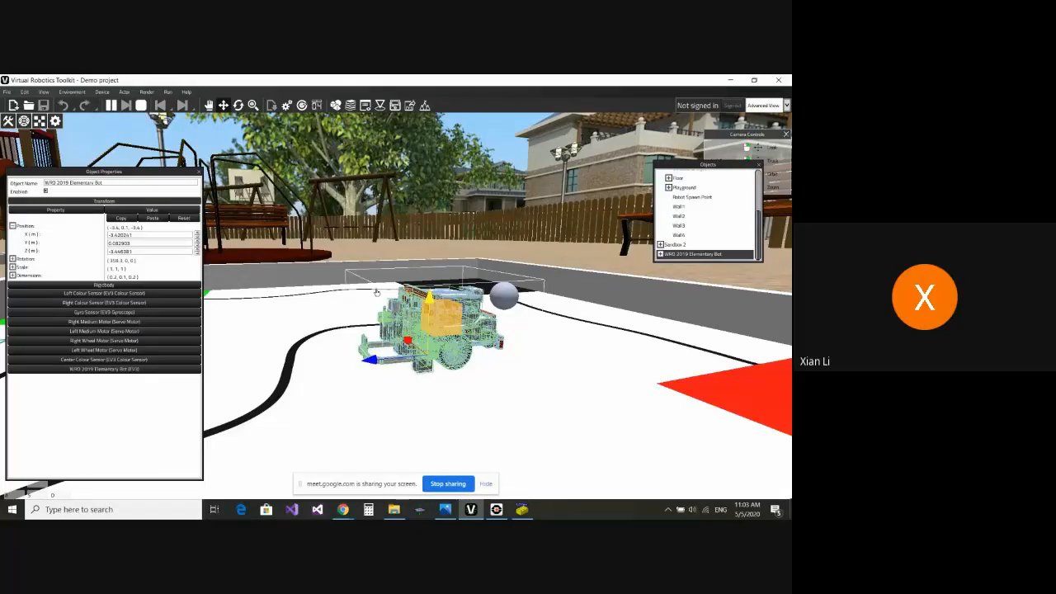
scroll(528, 360, up, 3)
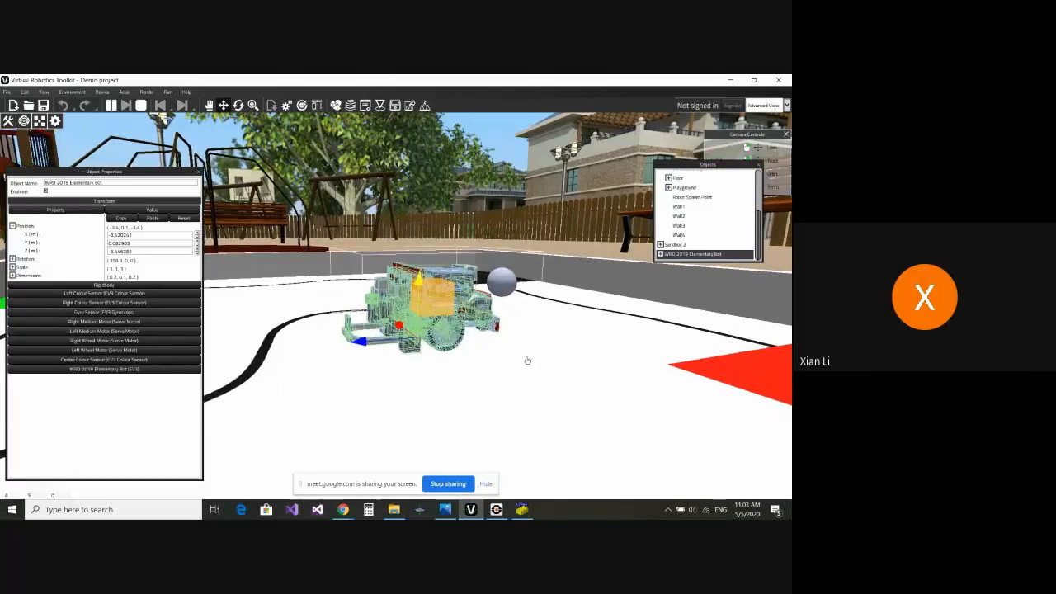
mouse_move(535, 352)
right_down()
mouse_move(531, 305)
mouse_move(517, 353)
right_up()
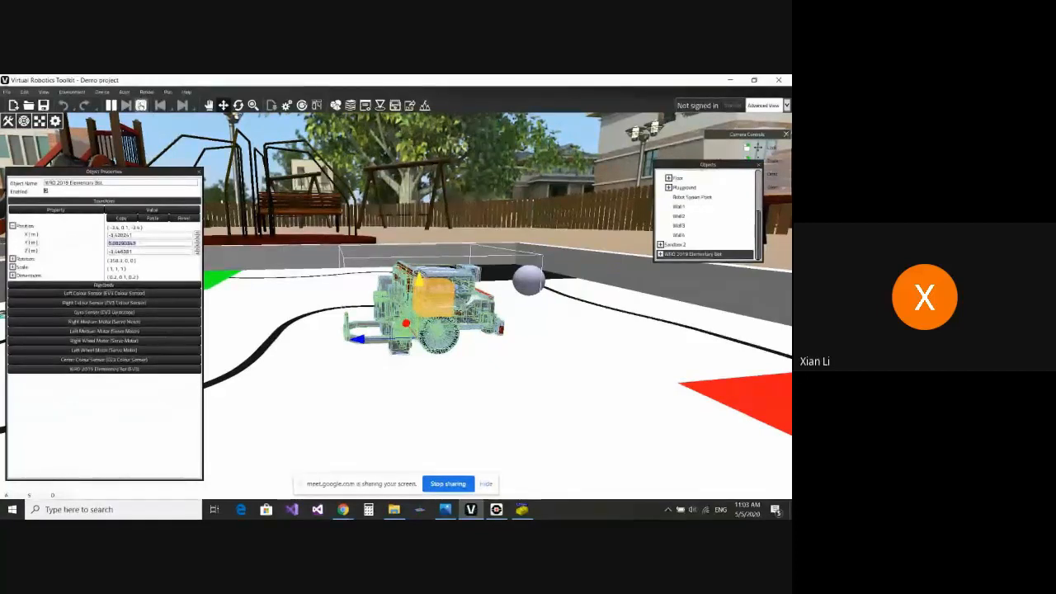
click(140, 105)
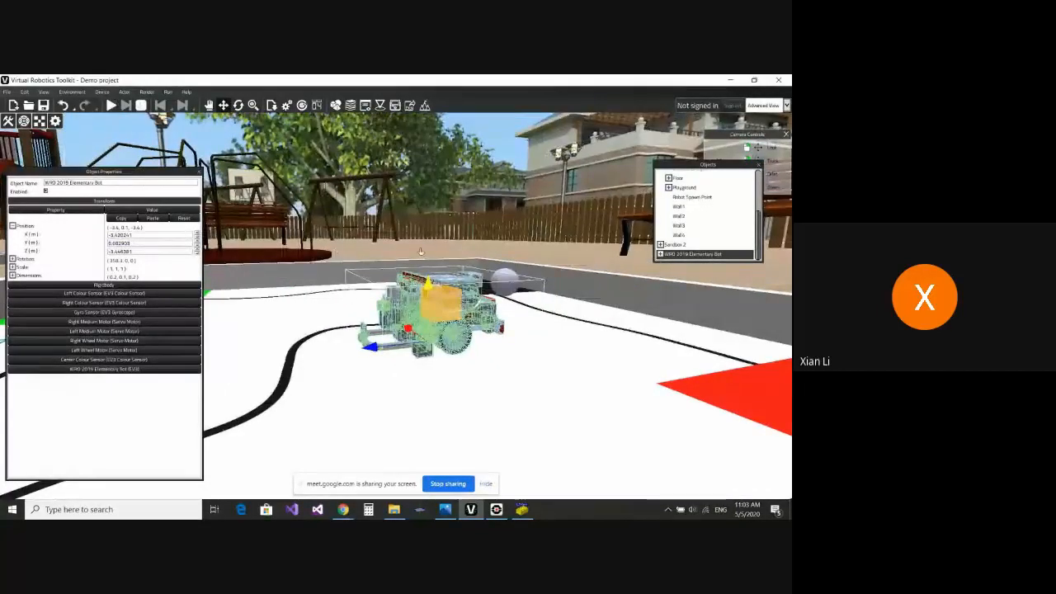
- Reselect the WRO 2019 Elementary Bot and set its Y position to the copied resting value, 0.082903 m
click(479, 227)
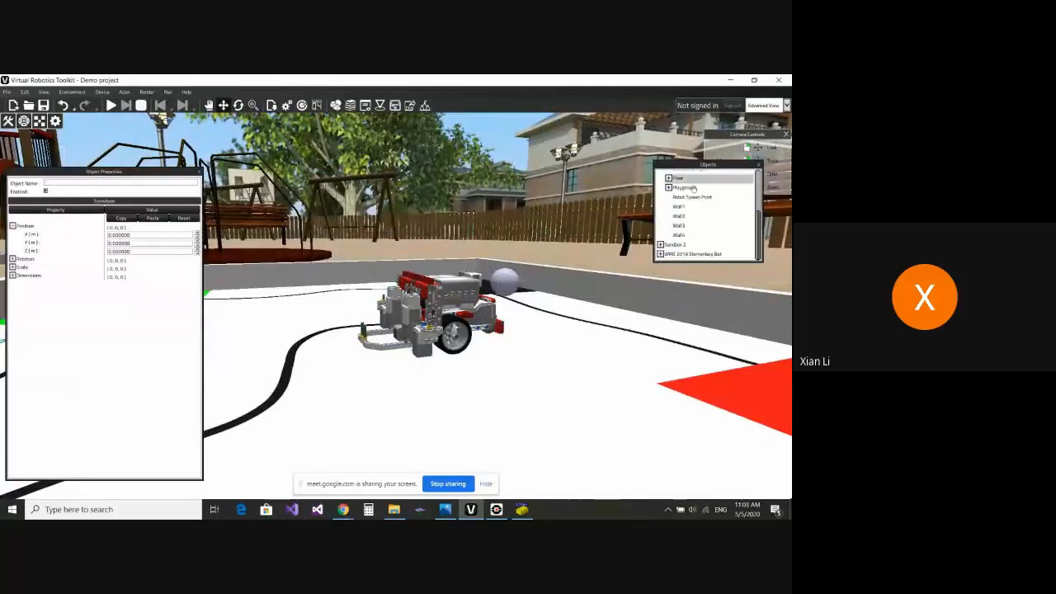
scroll(718, 216, up, 3)
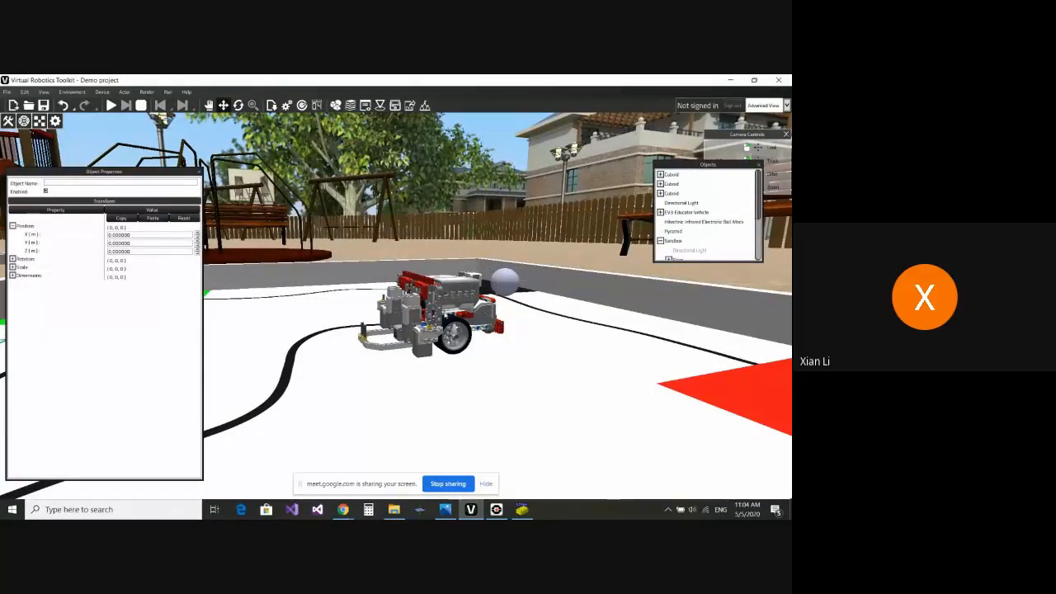
click(502, 329)
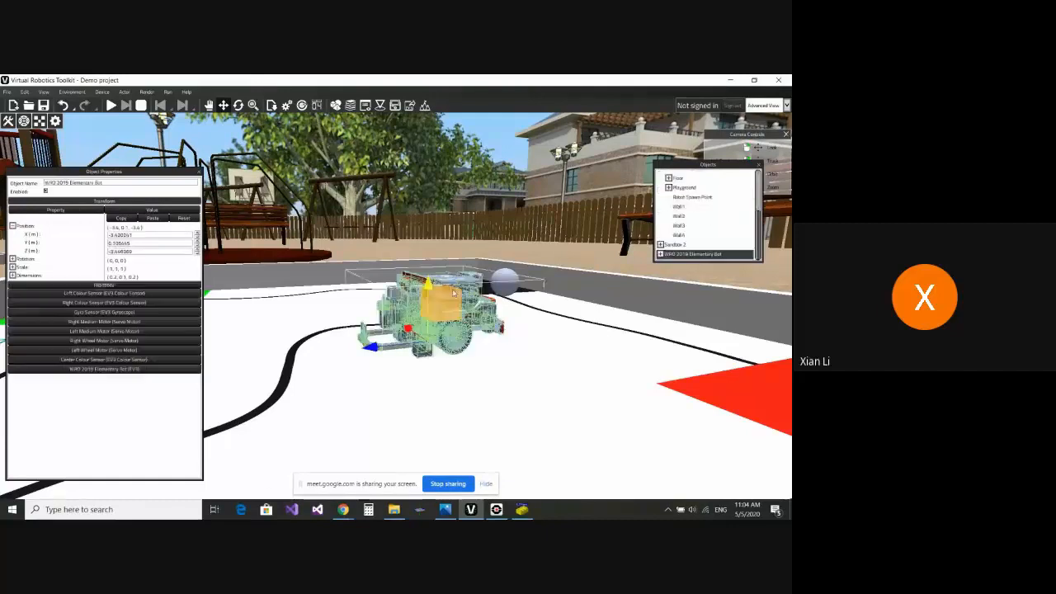
click(142, 243)
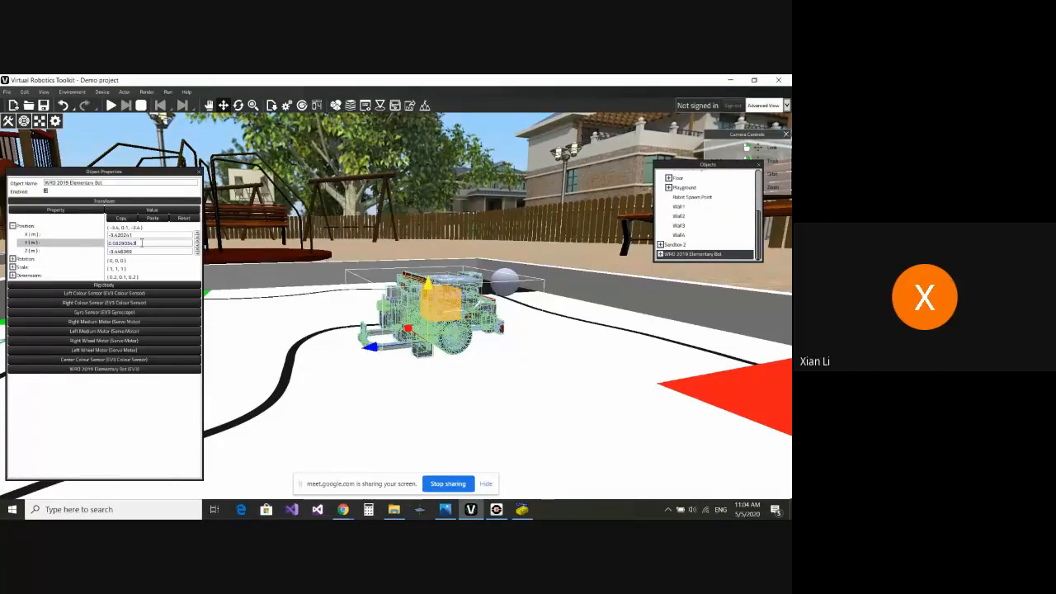
key(Return)
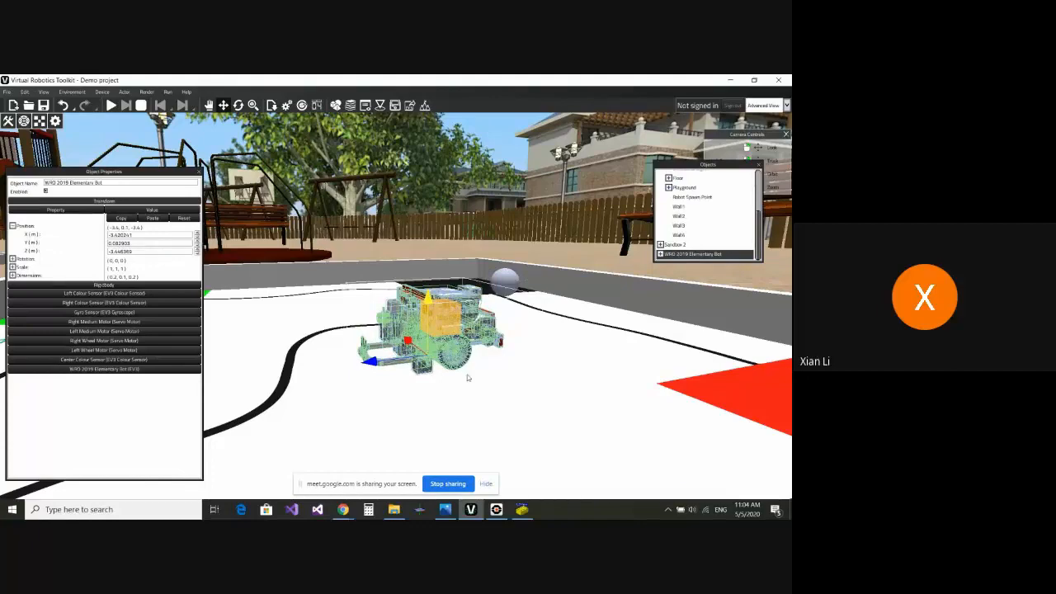
- Run the simulation until the robot settles, expand its Rotation values, copy the X rotation and stop the simulation
scroll(539, 373, up, 2)
middle_drag(539, 373, 328, 281)
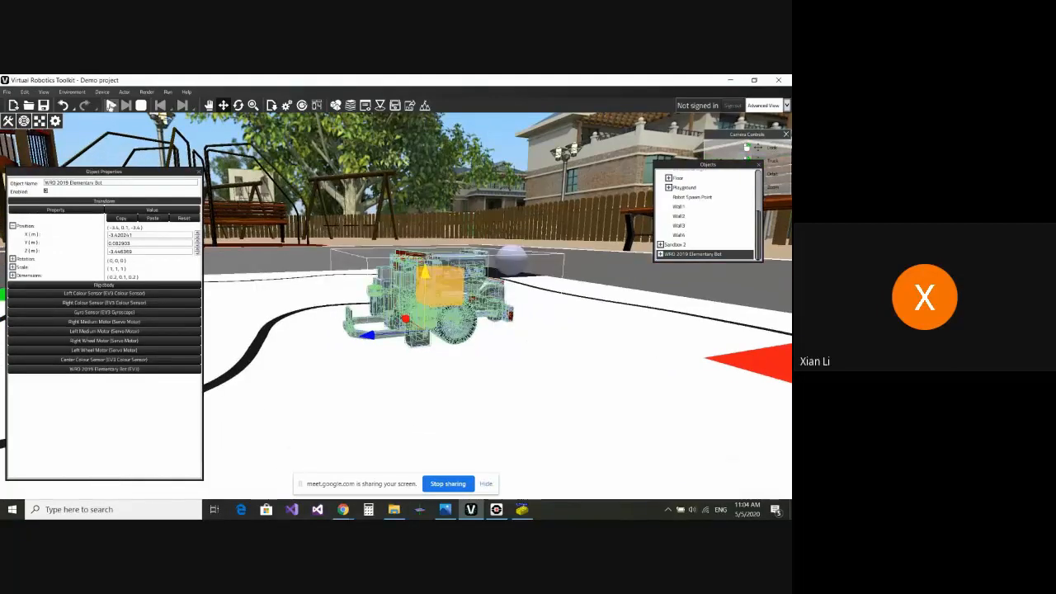
click(111, 105)
mouse_move(540, 329)
right_down()
mouse_move(542, 363)
mouse_move(536, 328)
right_up()
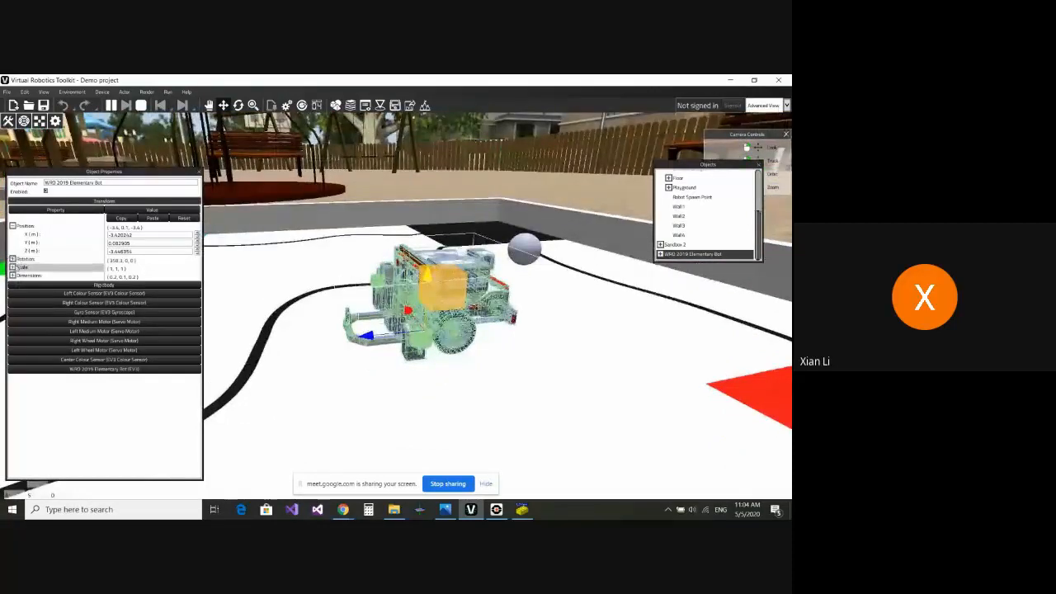
click(12, 259)
click(153, 275)
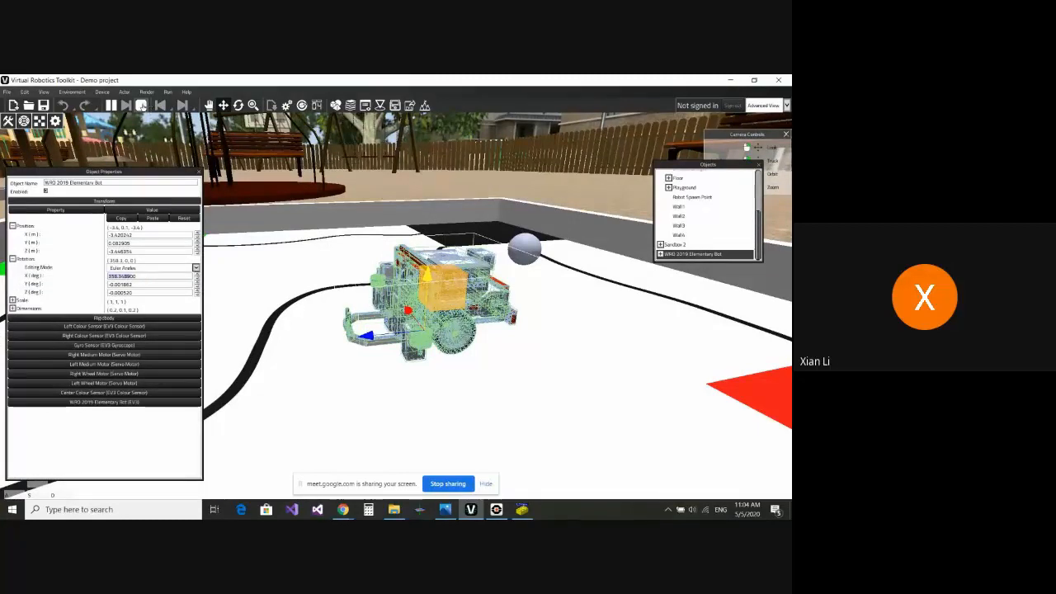
click(141, 105)
- Set the Elementary Bot's X rotation to the copied resting angle of about 358.3 degrees
click(444, 305)
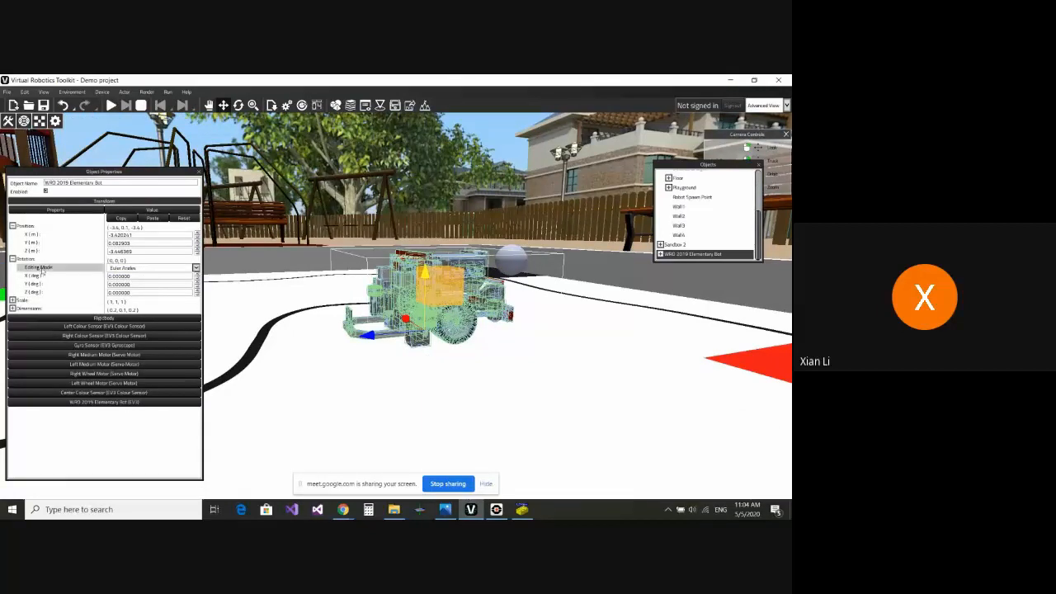
click(146, 277)
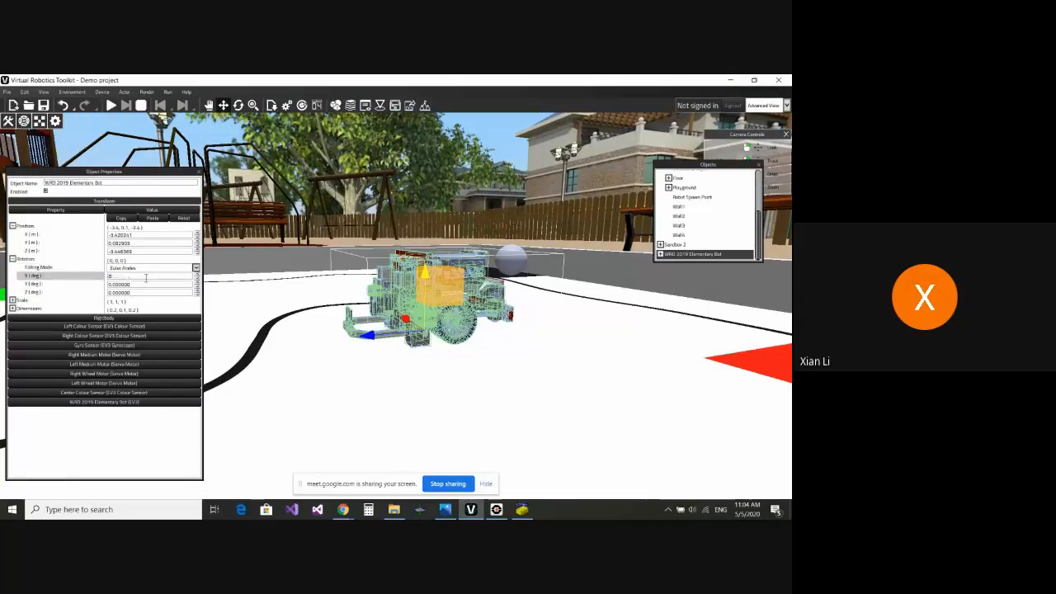
key(Return)
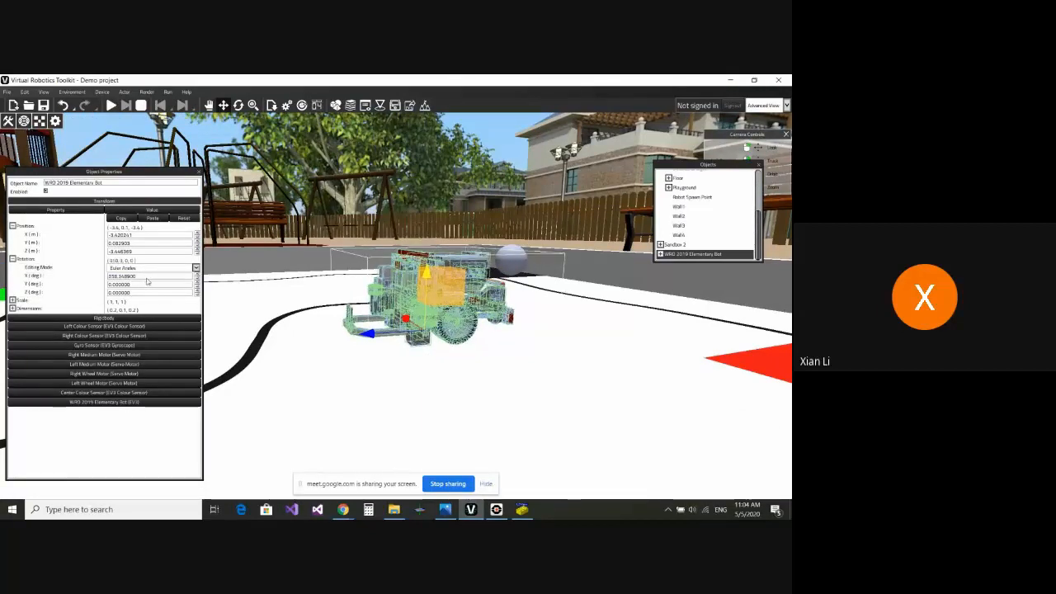
- Deselect the robot, run the simulation to check how it rests on the mat, and stop it
right_drag(512, 352, 515, 356)
click(511, 360)
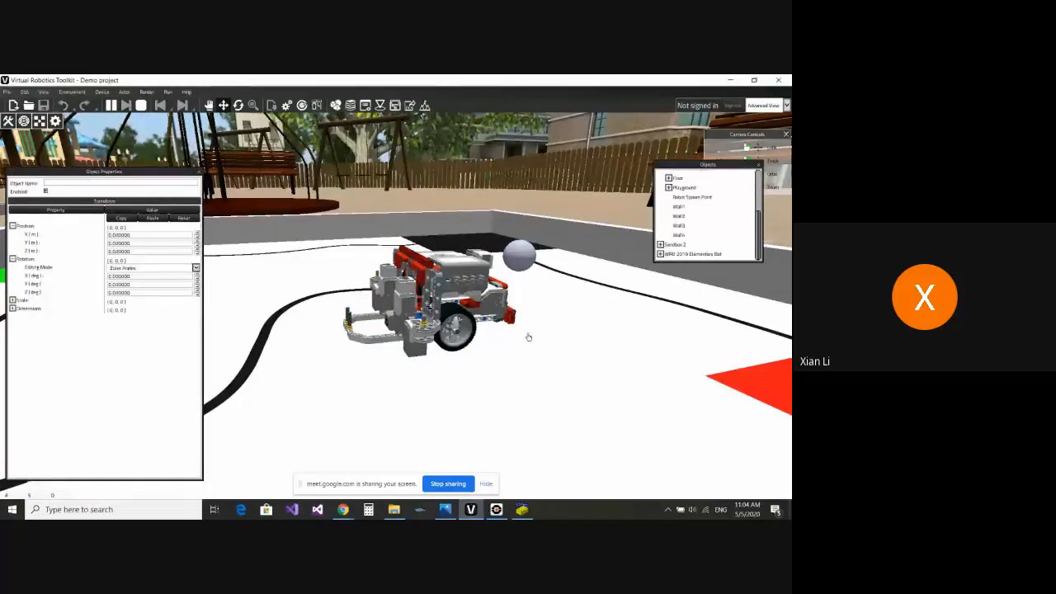
click(141, 105)
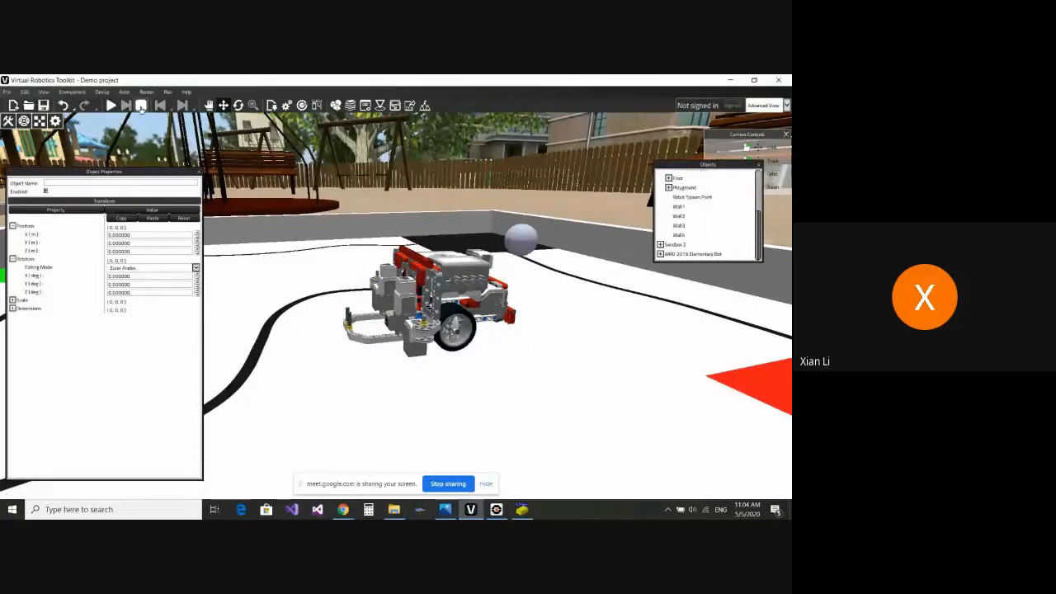
- Open the device controls for the WRO 2019 Elementary Bot and apply the keyboard defaults
click(101, 92)
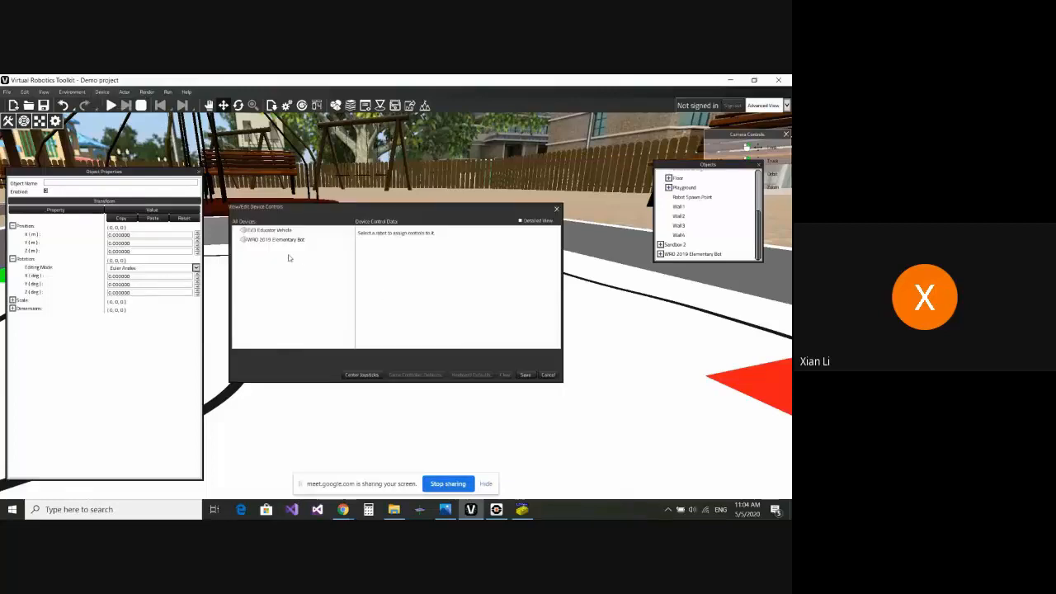
click(287, 240)
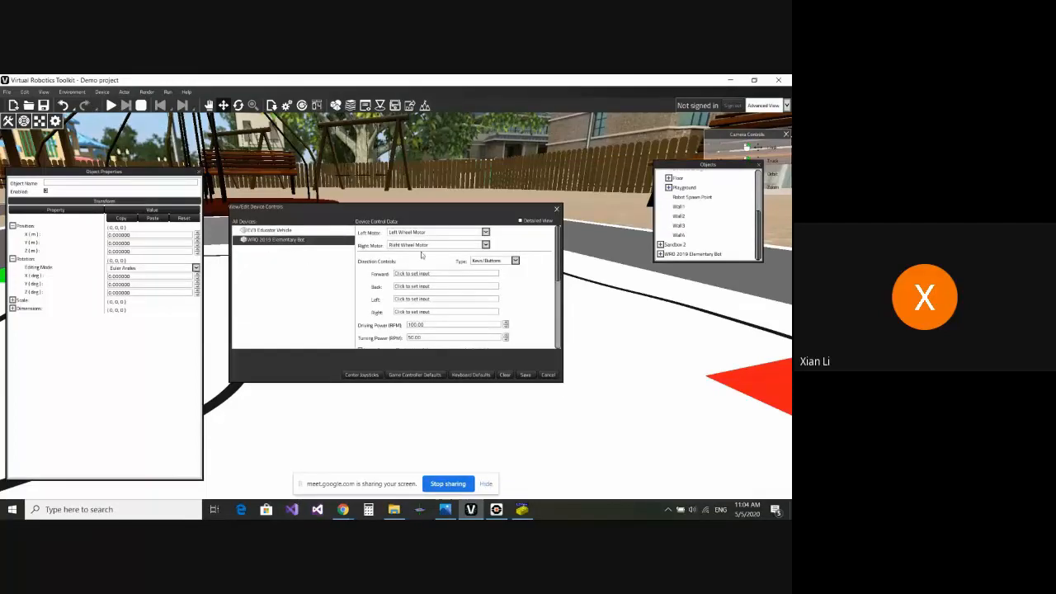
scroll(429, 310, down, 1)
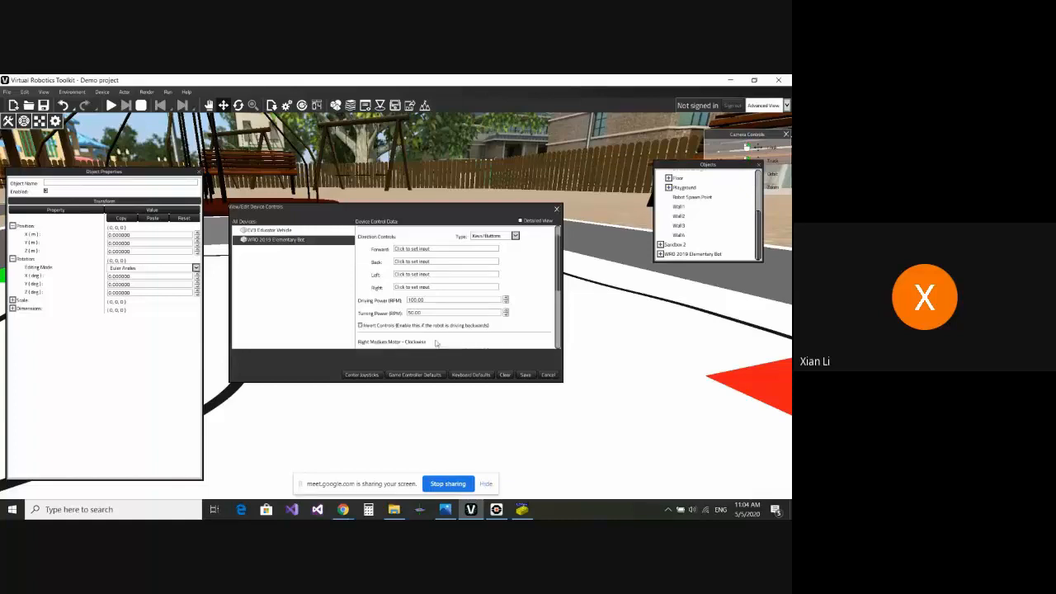
click(460, 376)
scroll(538, 287, down, 3)
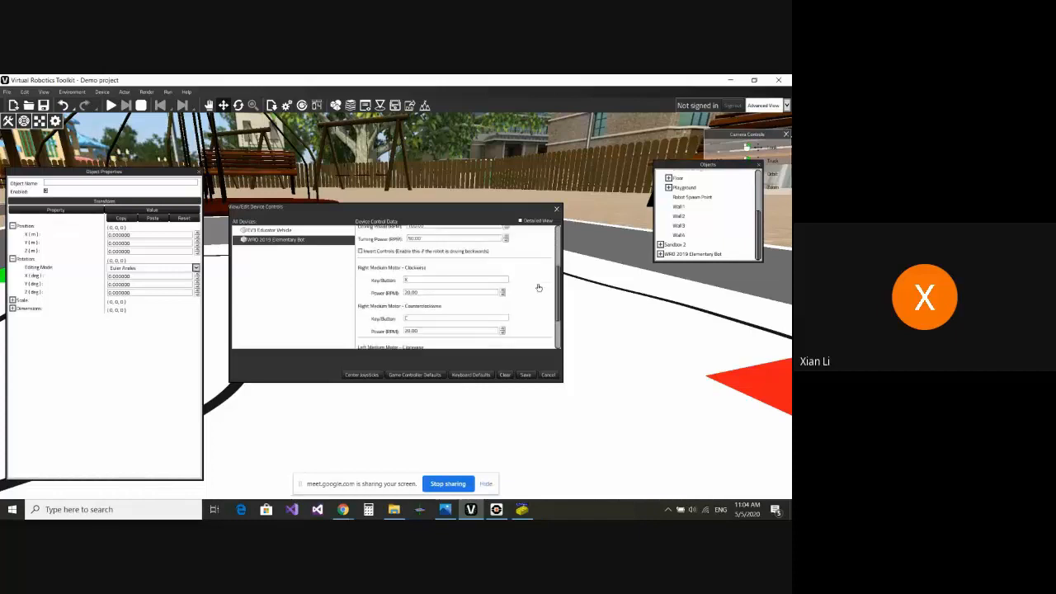
scroll(538, 309, down, 3)
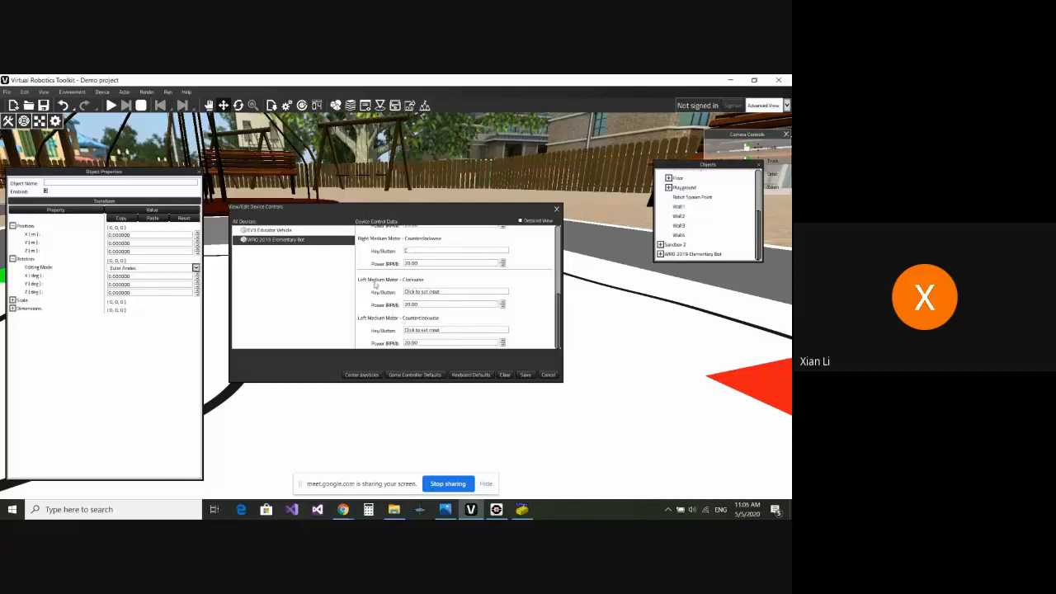
- Assign C to the left medium motor's clockwise motion and X to its counterclockwise motion, and save the controls
click(455, 291)
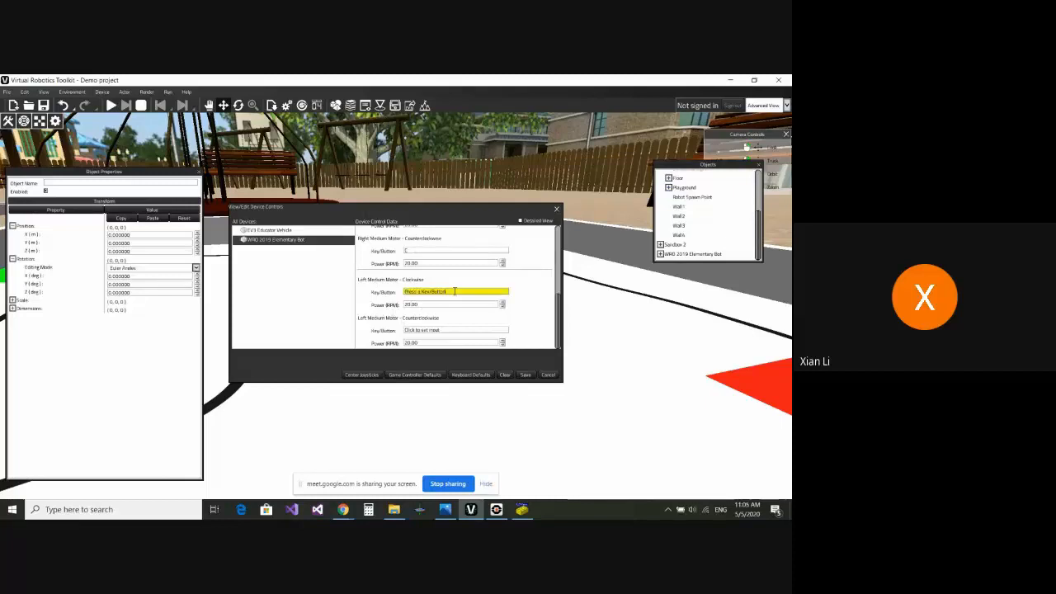
key(d)
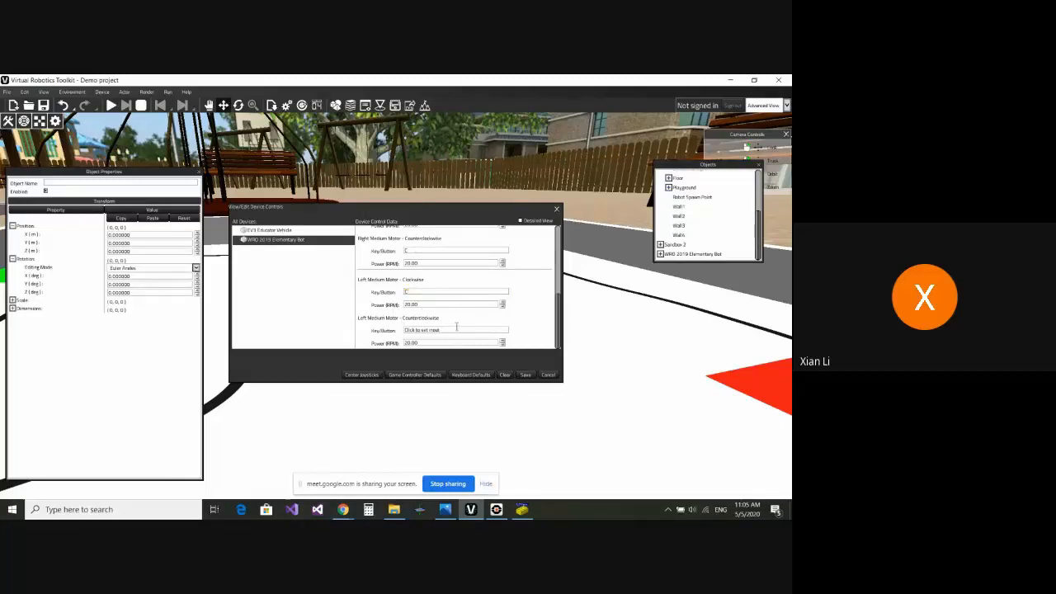
scroll(466, 279, up, 3)
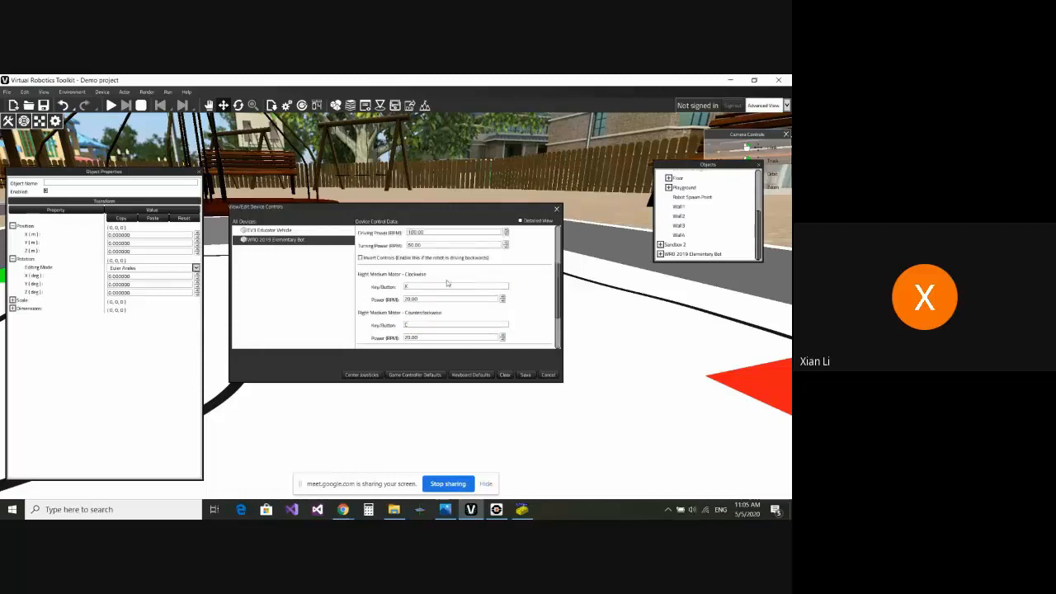
scroll(466, 279, down, 3)
click(444, 329)
key(x)
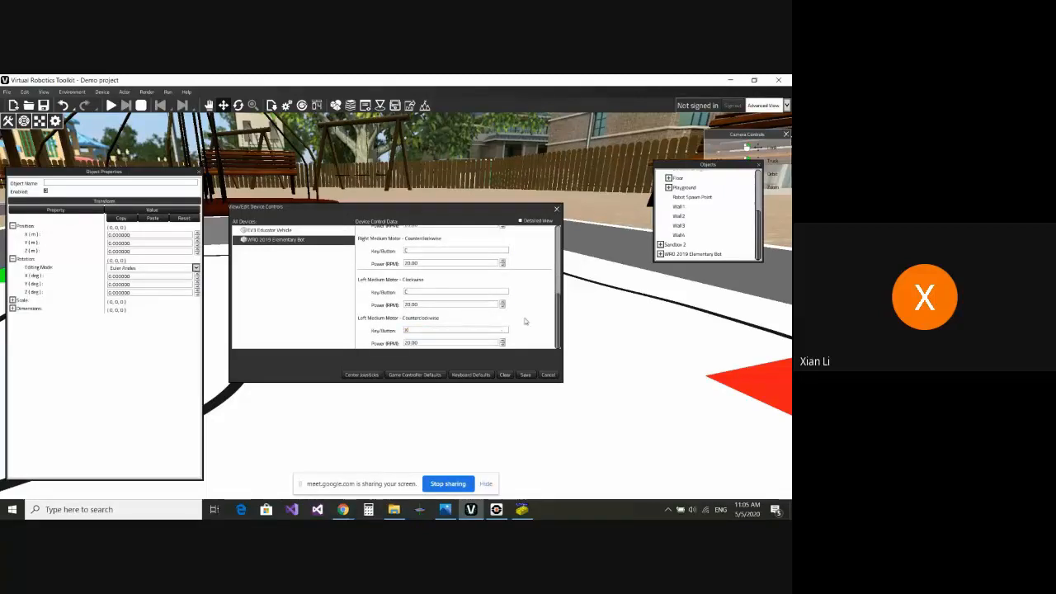
click(525, 376)
- Run the simulation, shrink and move the properties window clear of the key overlay, and test-drive the robot forward, backward, left and right
click(110, 105)
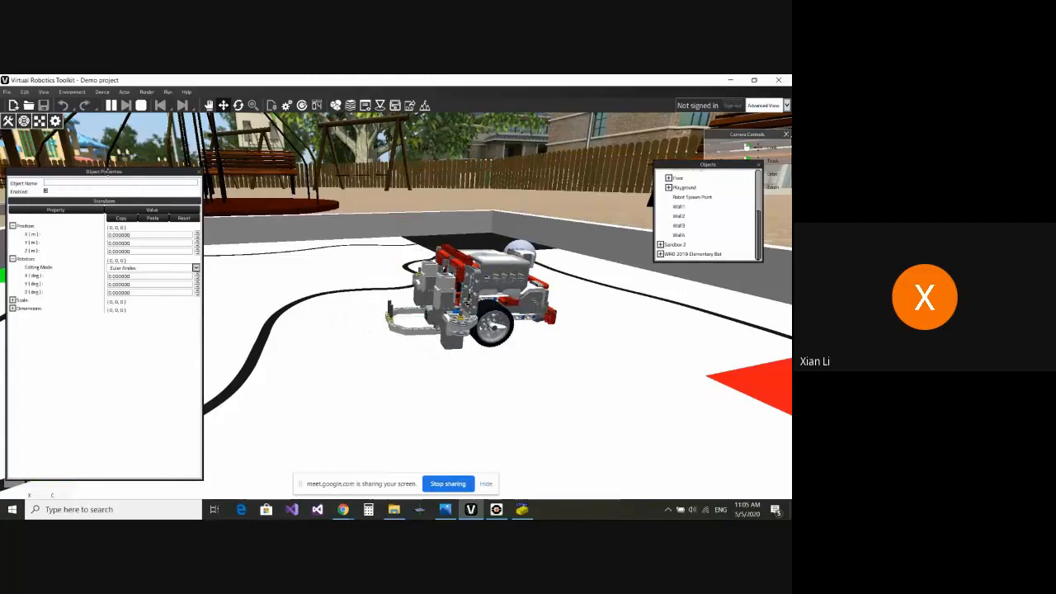
drag(110, 171, 120, 147)
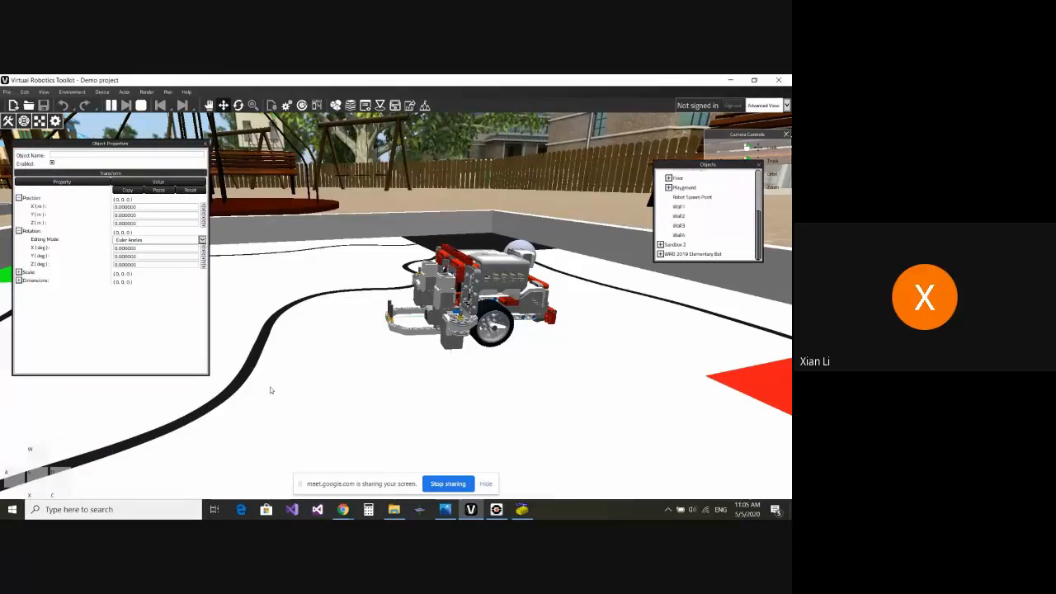
key(w)
key(s)
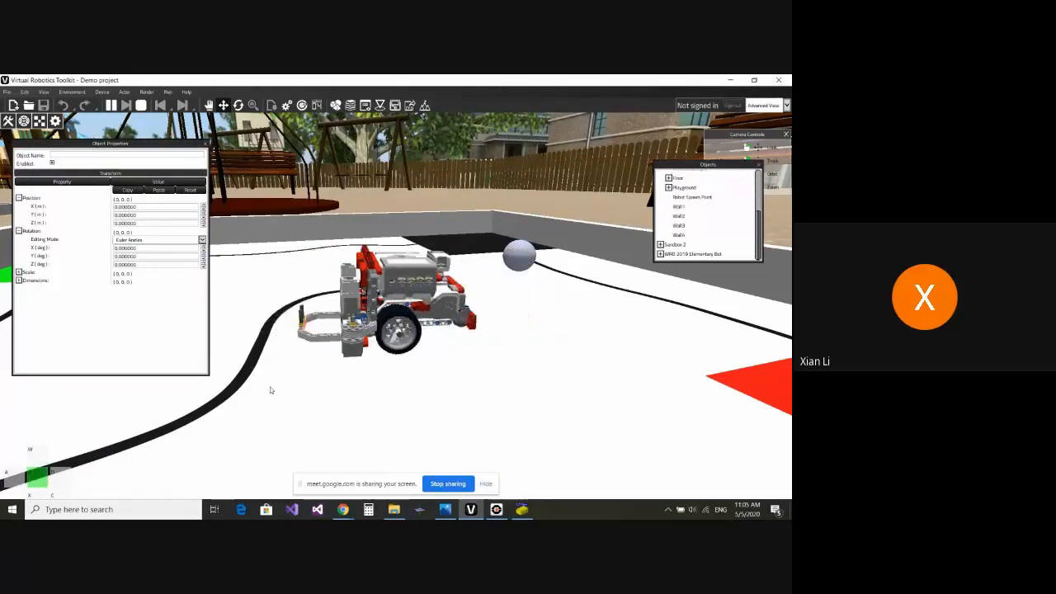
key(a)
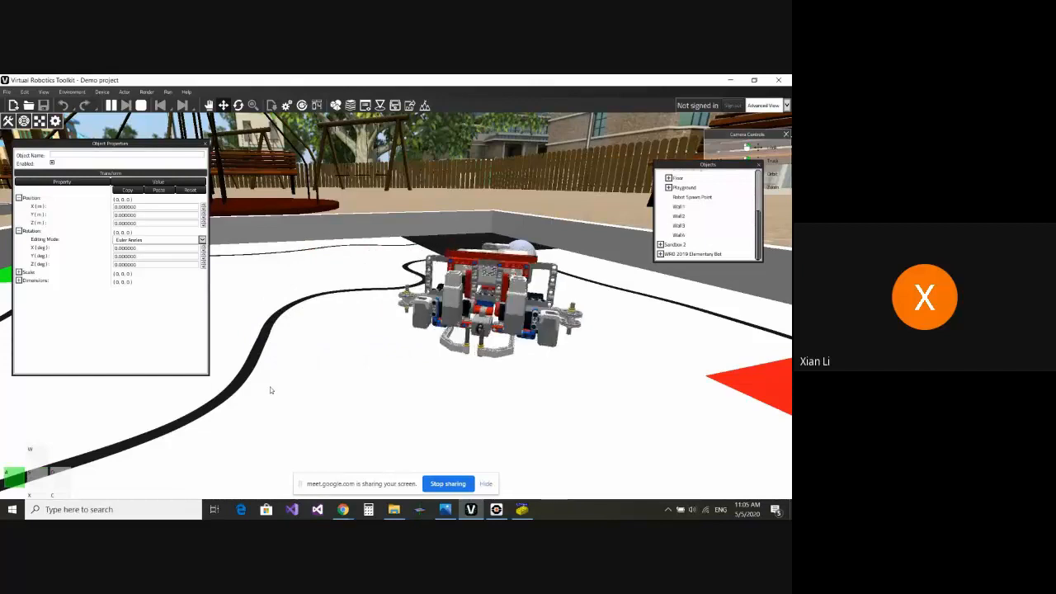
key(d)
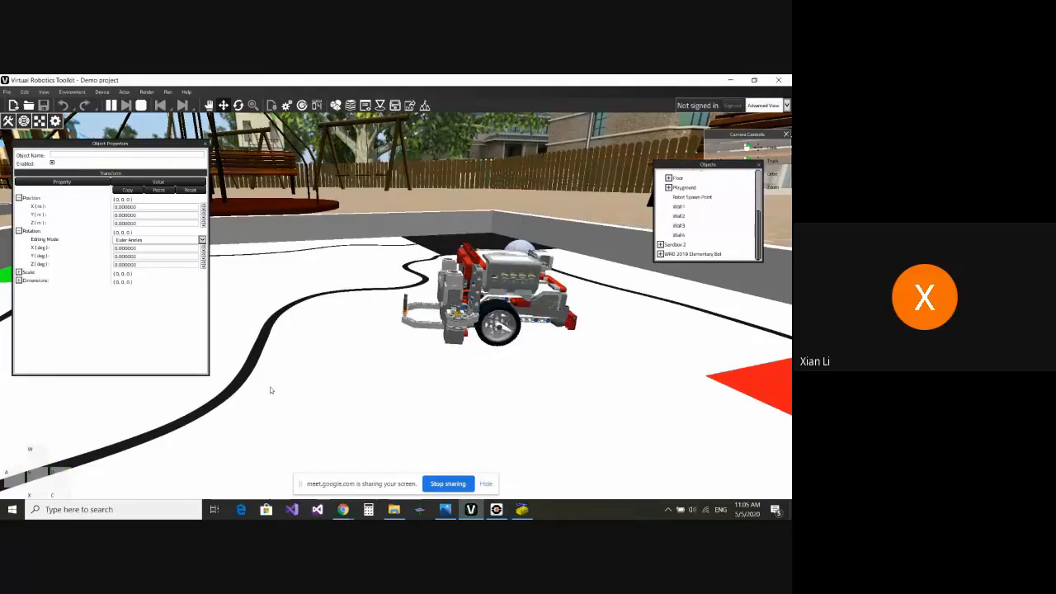
- Swing the robot's front arms in and out repeatedly with the medium motor controls, and stop the simulation
key(x)
key(c)
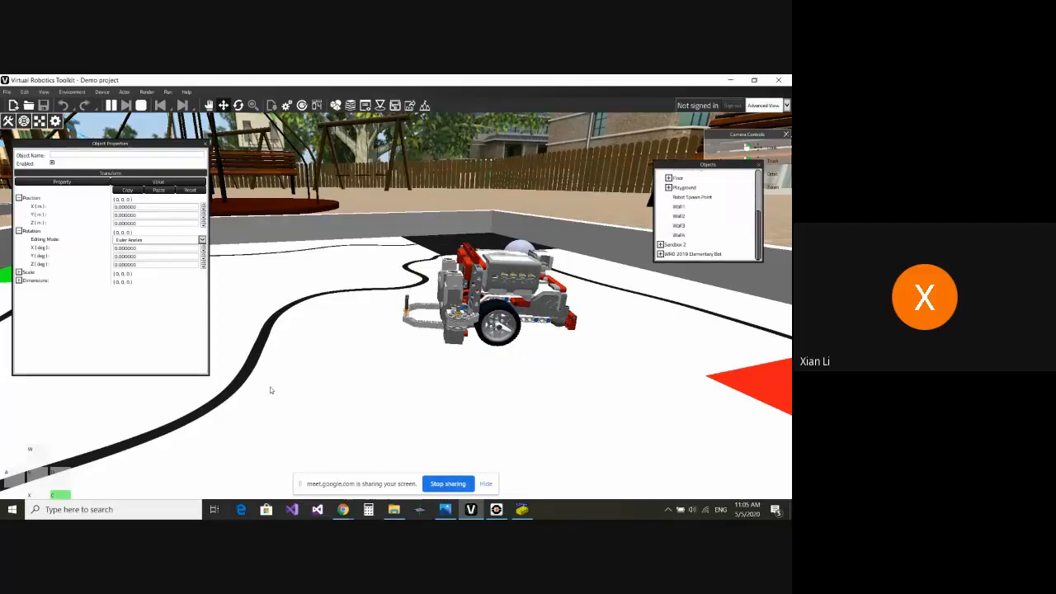
key(x)
key(c)
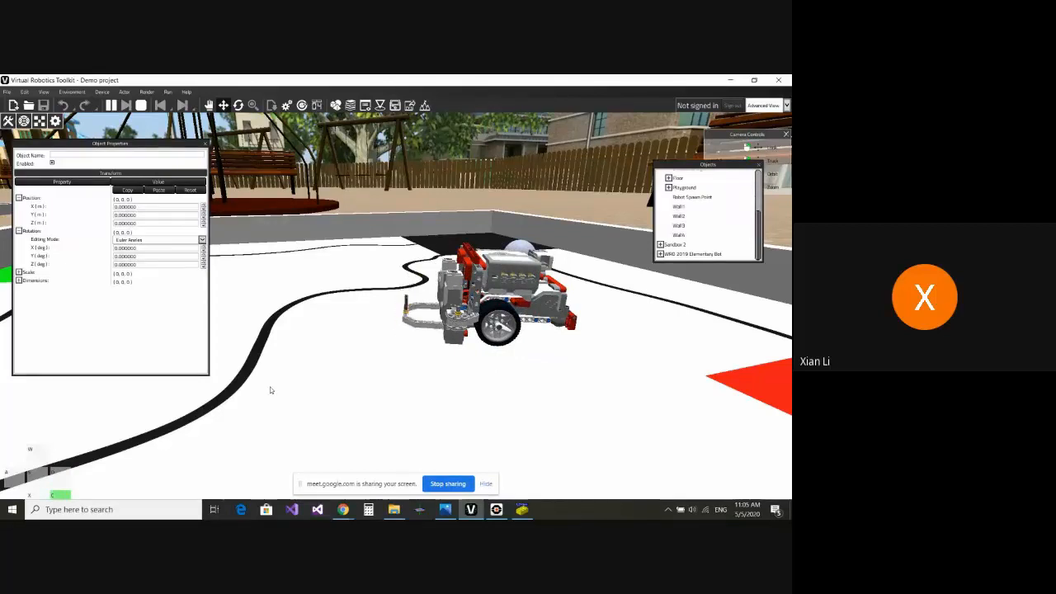
key(x)
key(c)
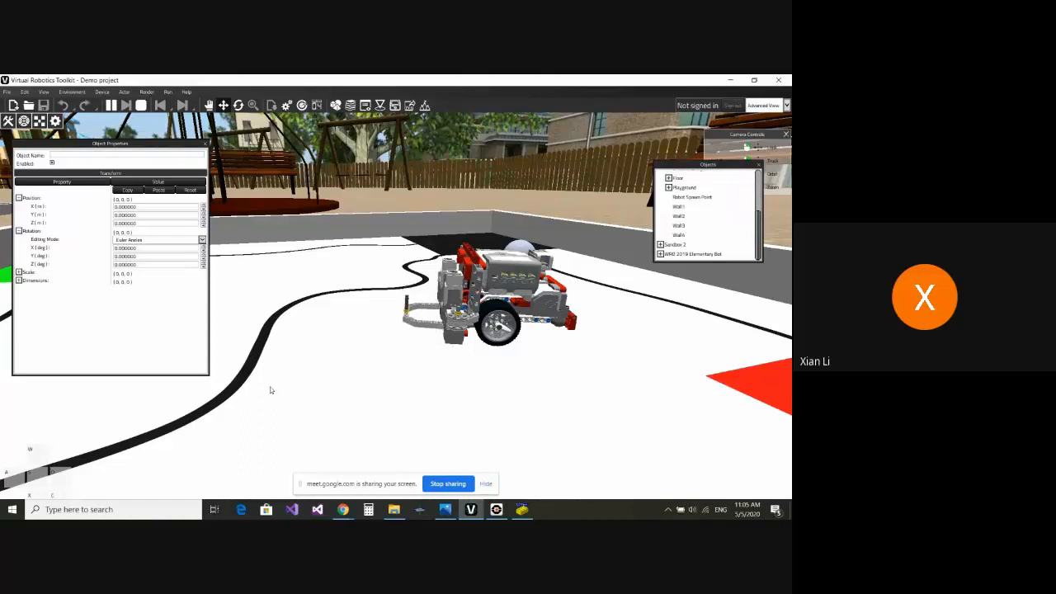
key(x)
key(c)
key(x)
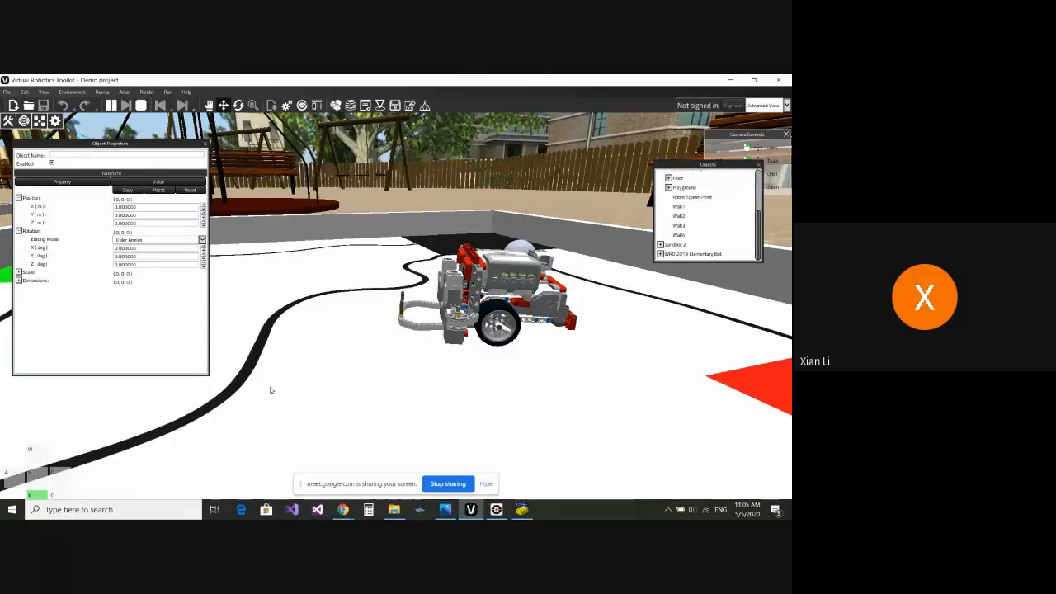
click(141, 106)
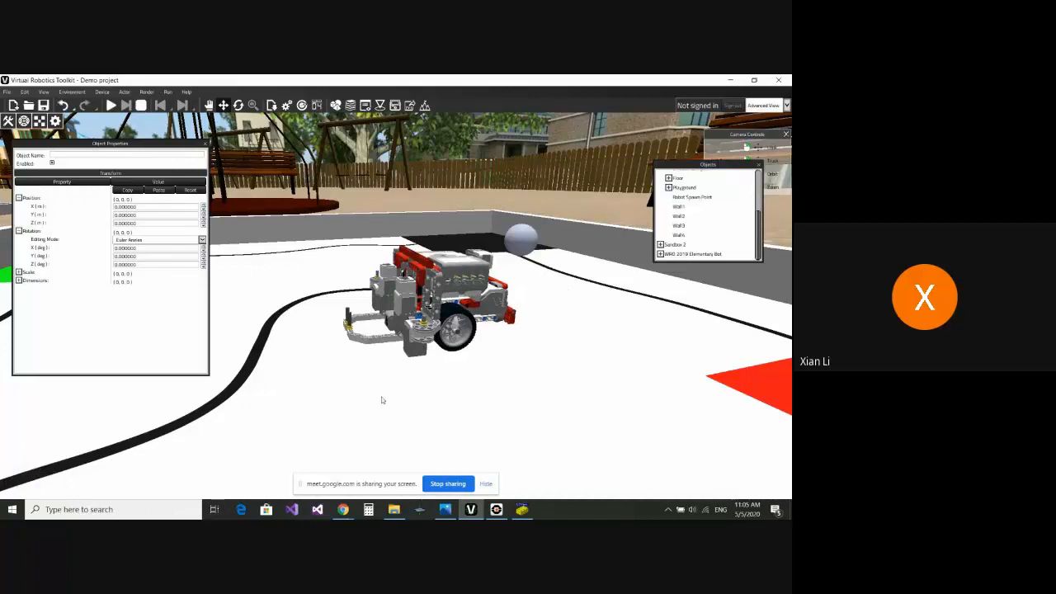
- Switch to the Google Meet webinar in Chrome and review the participants' questions in the chat
click(343, 510)
click(285, 467)
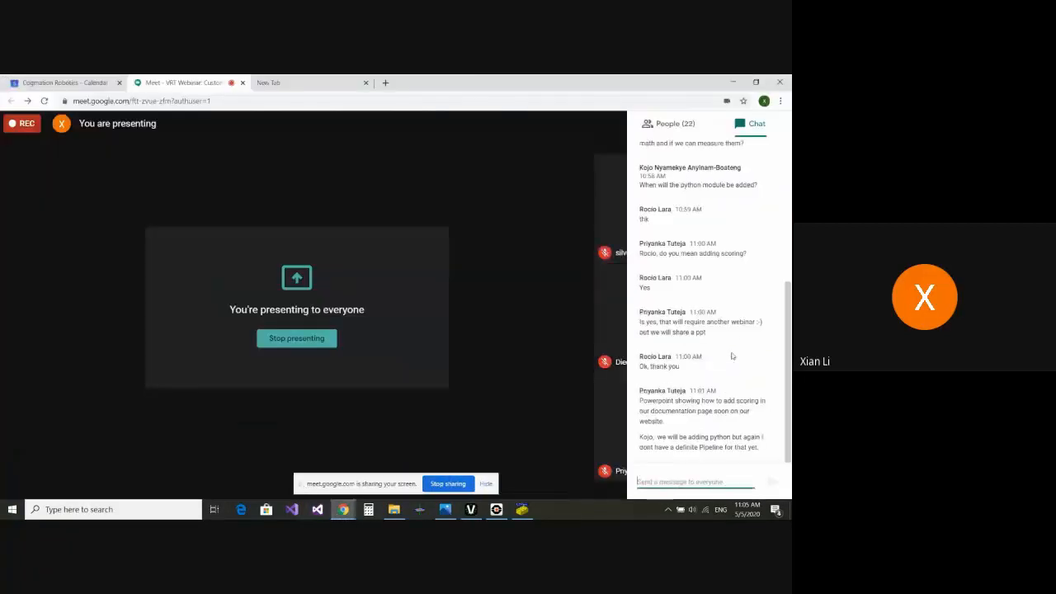
scroll(741, 299, up, 5)
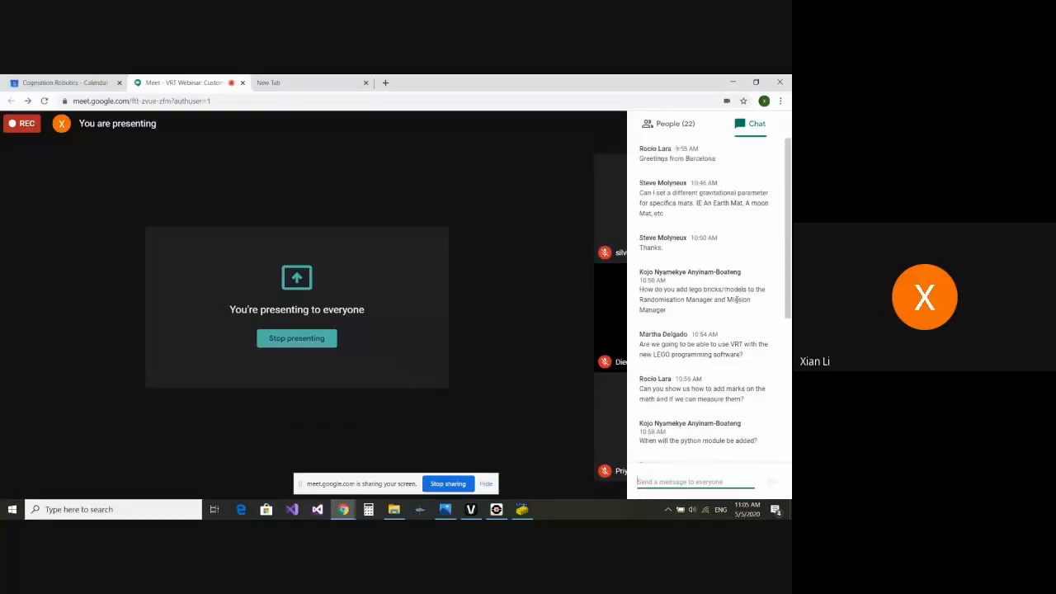
scroll(736, 303, down, 1)
scroll(743, 307, down, 1)
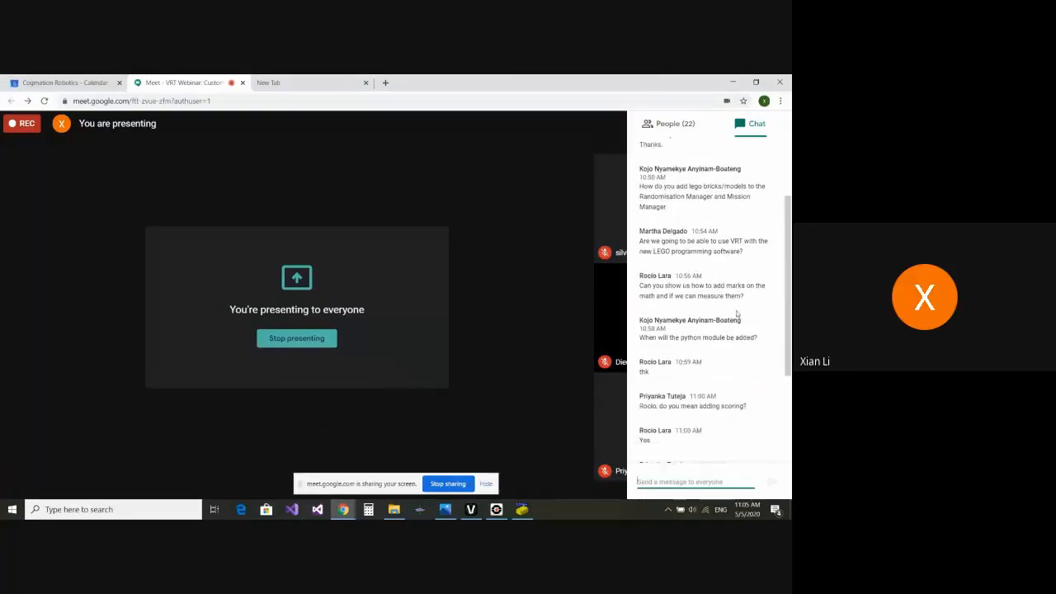
- Read through the newest participant messages in the meeting chat
scroll(748, 301, down, 1)
scroll(749, 302, down, 1)
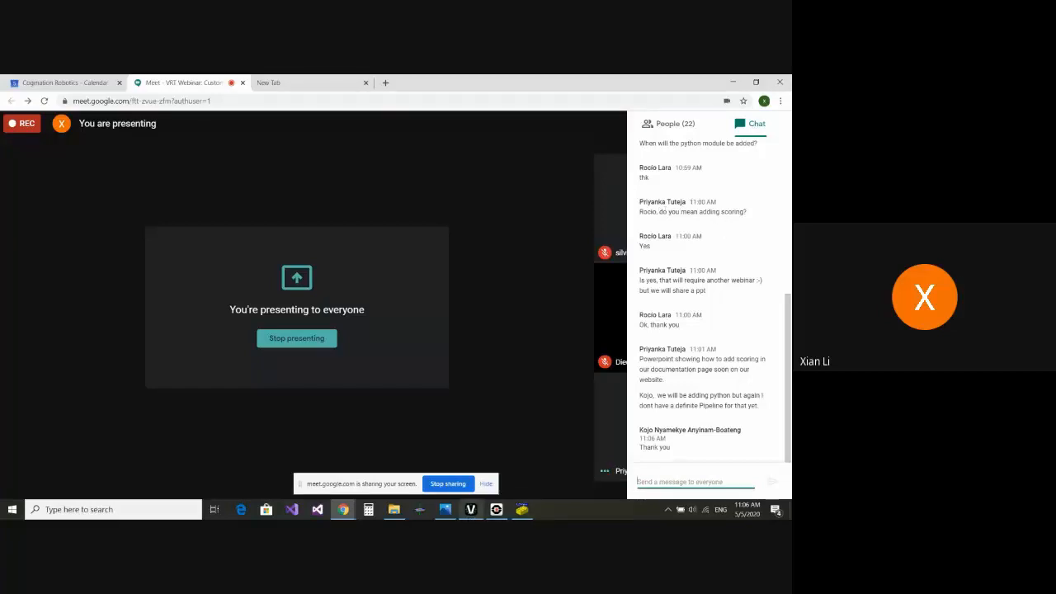
- Switch to Virtual Robotics Toolkit, view the environment's trigger settings, and close them
click(470, 509)
click(470, 509)
click(471, 509)
click(72, 92)
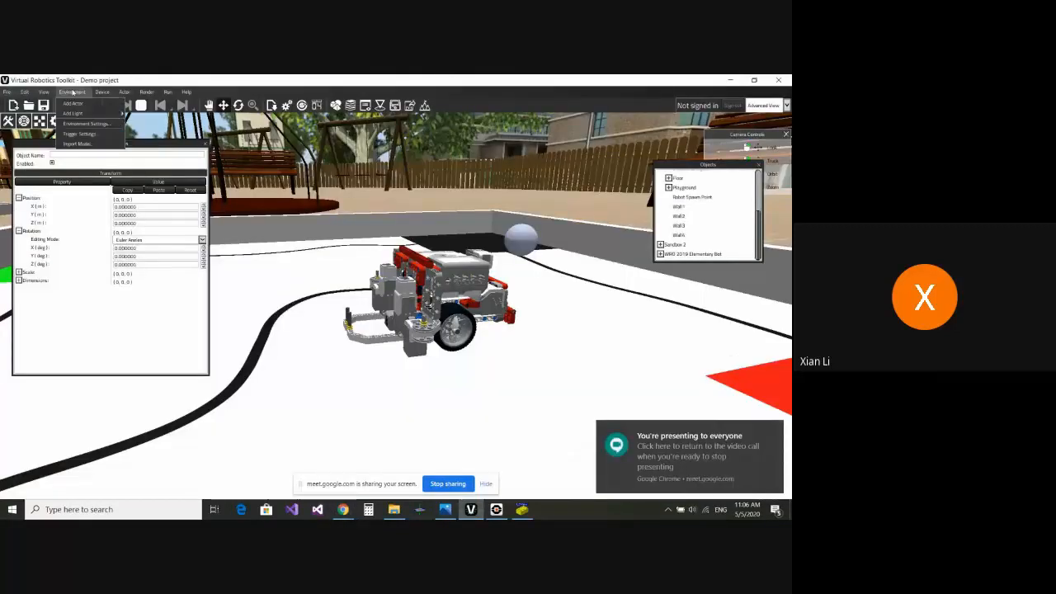
click(80, 134)
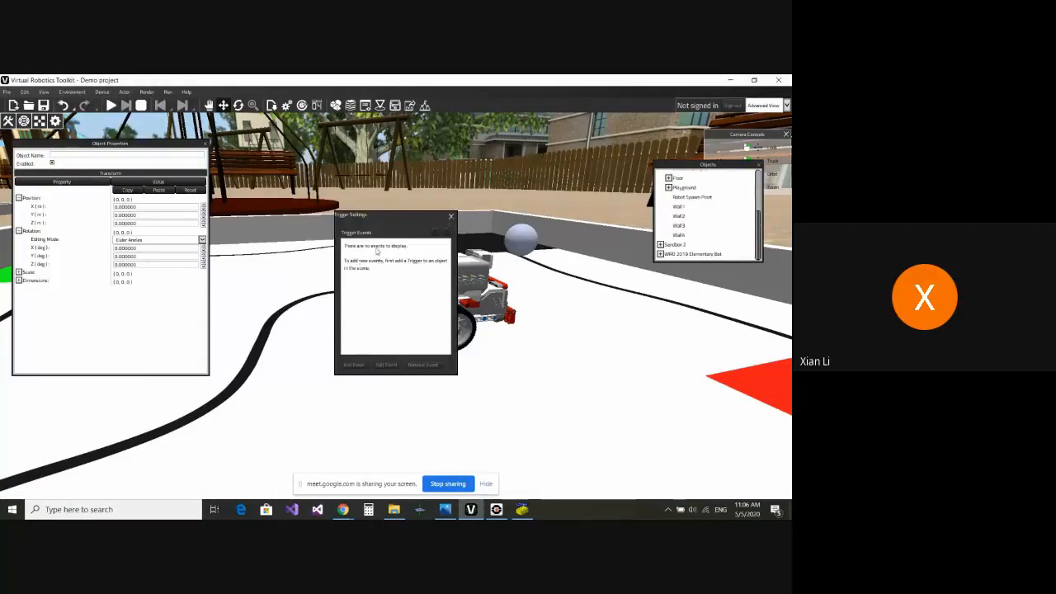
click(450, 216)
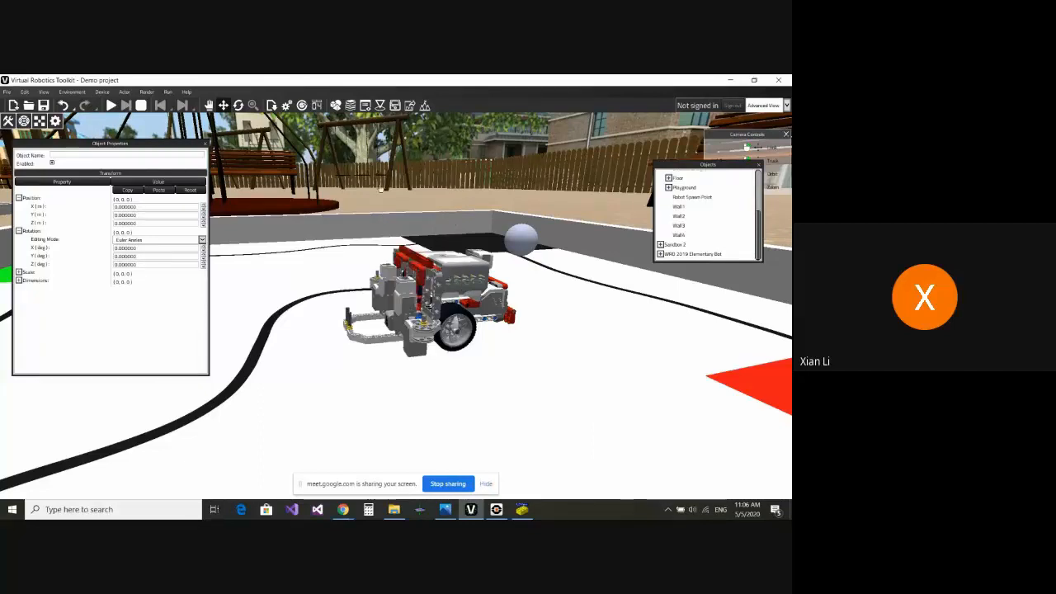
- Open the scoreboard, move it clear of the object properties window, and add two score items
click(317, 105)
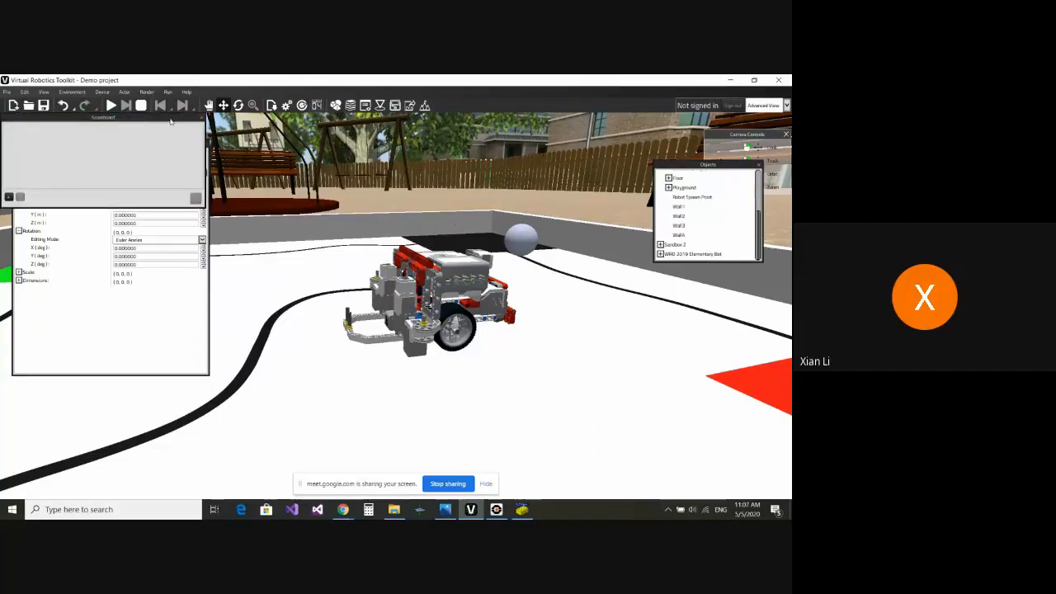
drag(171, 121, 511, 123)
click(347, 200)
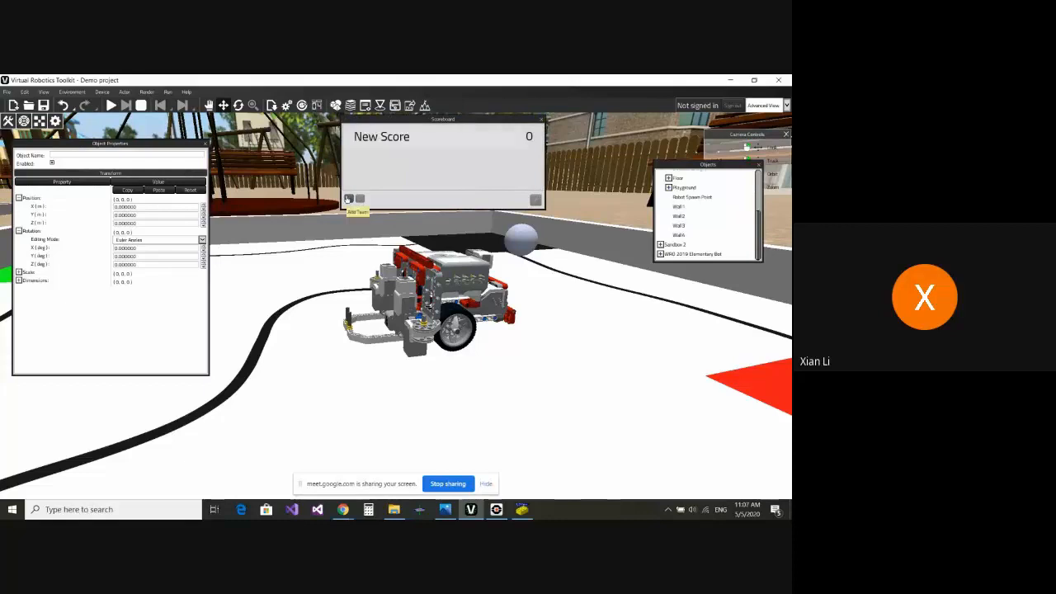
click(347, 200)
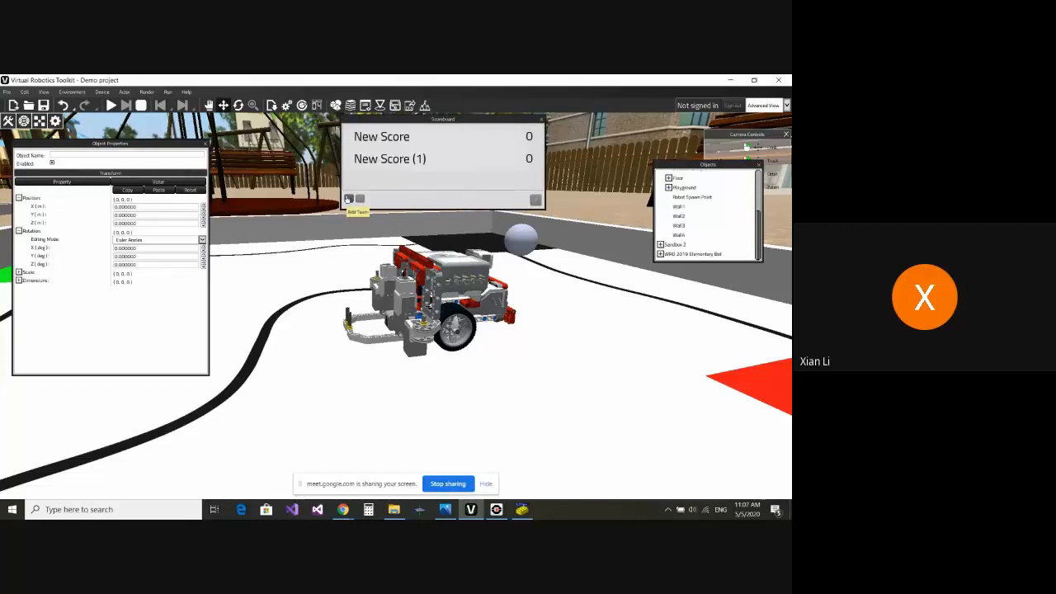
- Change the second score item to the Stopwatch type and rename it Clock
click(404, 159)
click(536, 200)
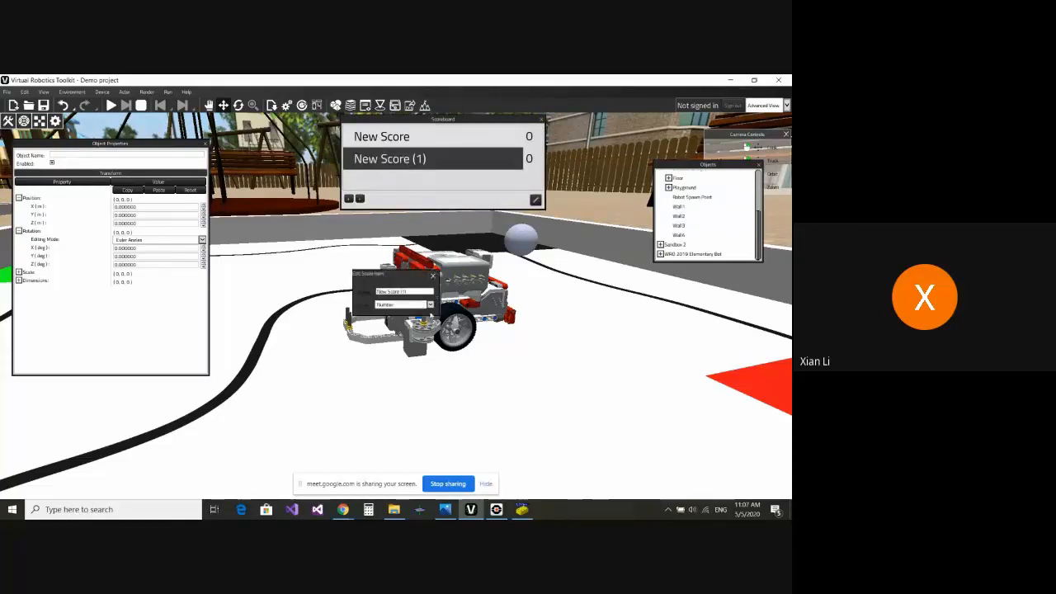
click(430, 305)
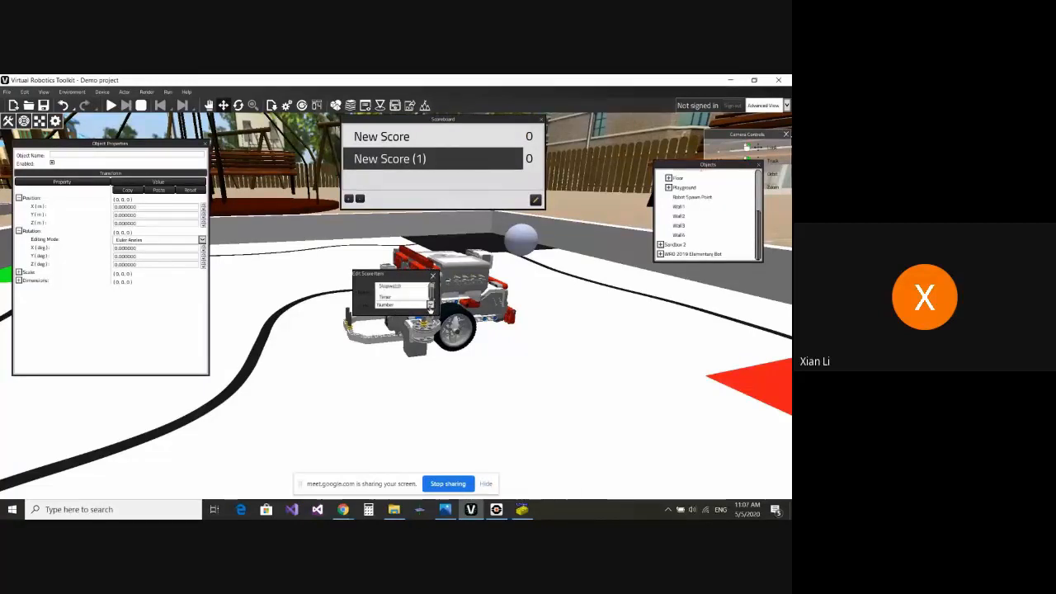
click(410, 286)
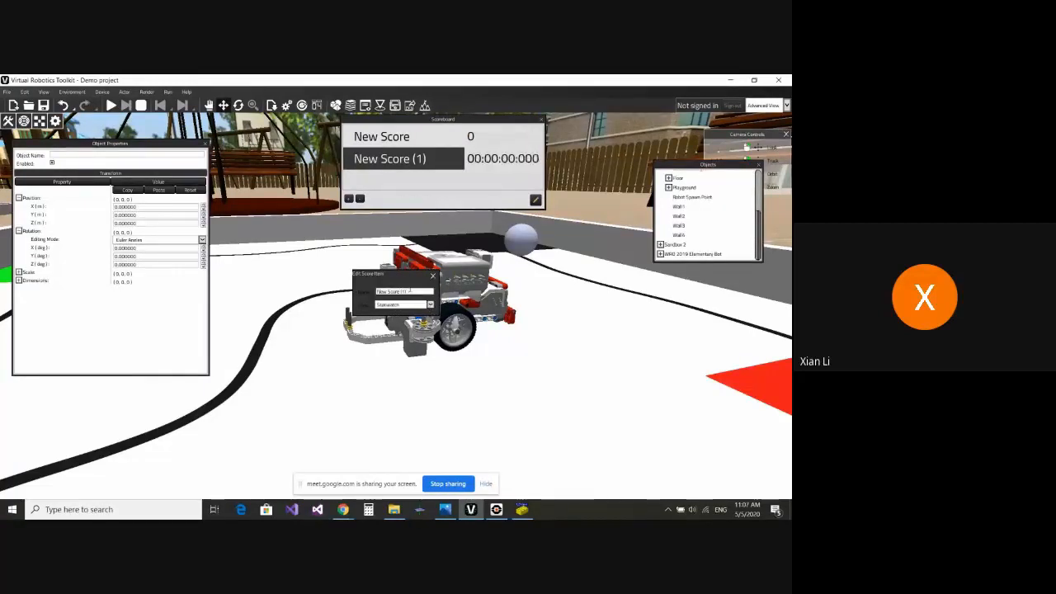
triple_click(410, 290)
text(Cloc)
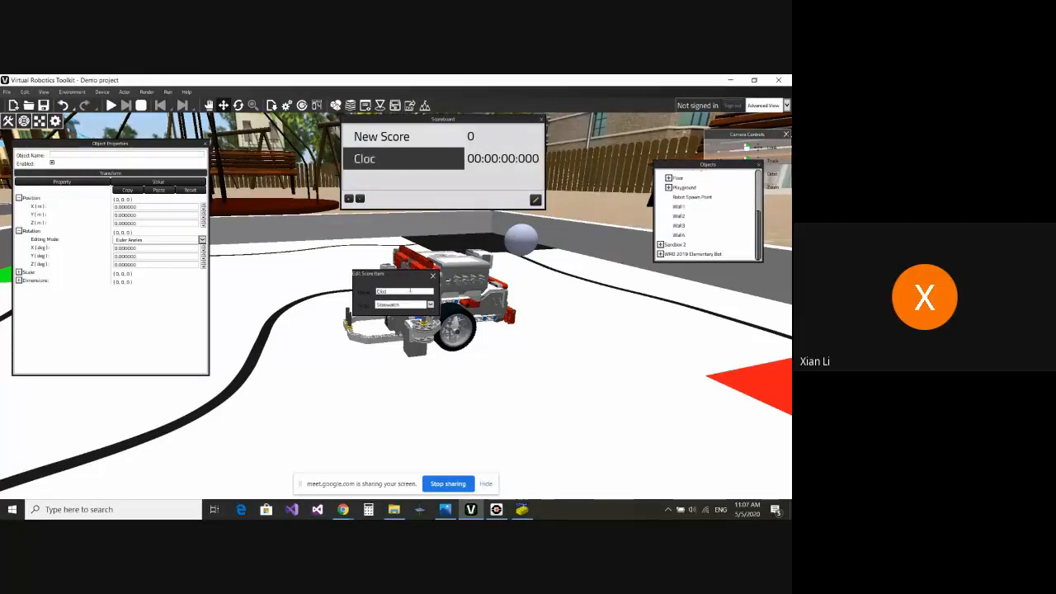
text(k)
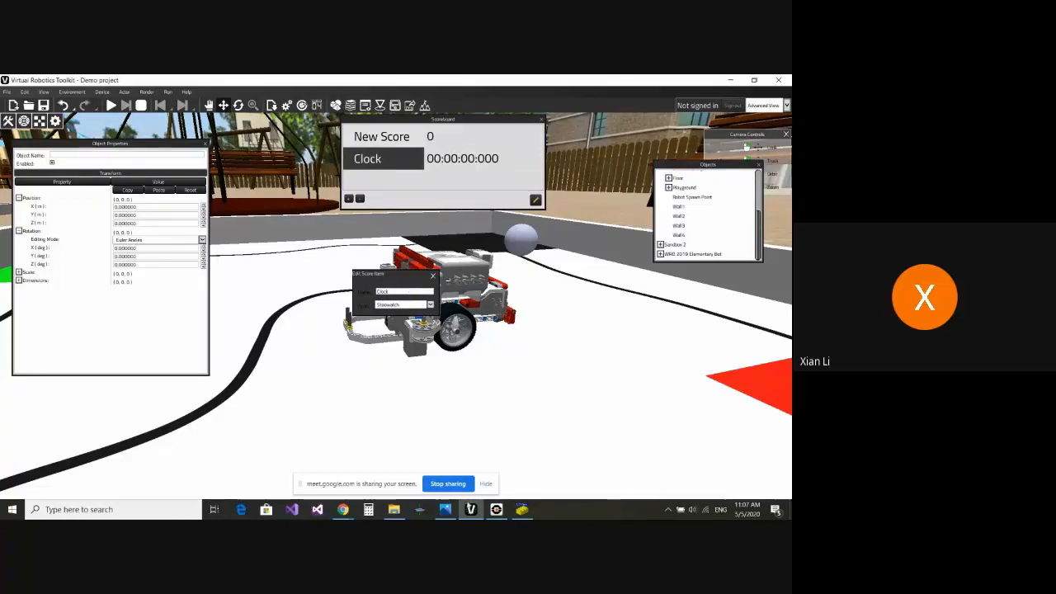
click(431, 277)
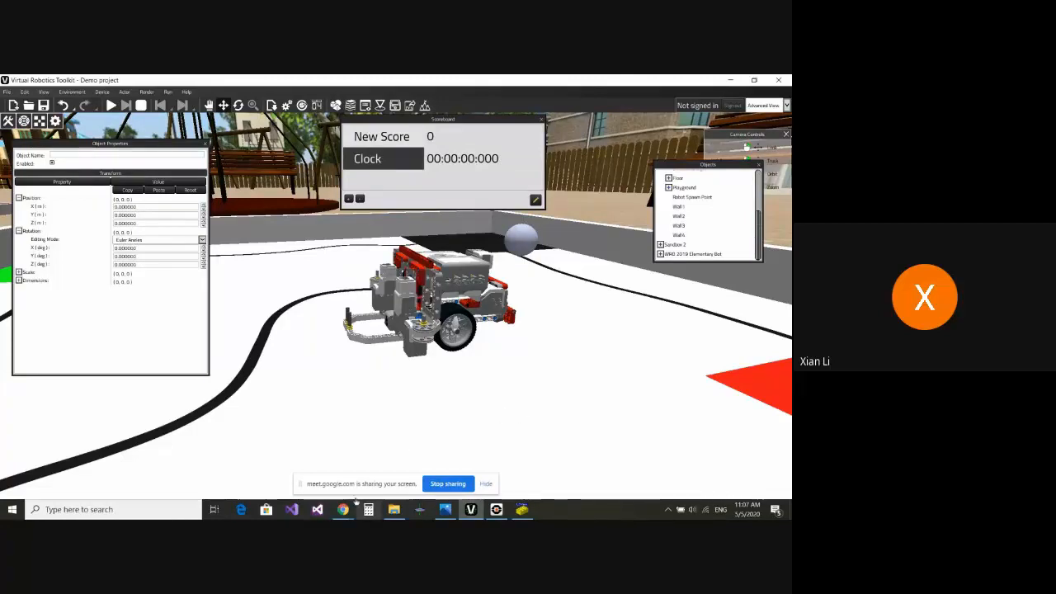
- Switch back to the Google Meet webinar in Chrome, recheck the chat for further questions, and close the chat
click(286, 463)
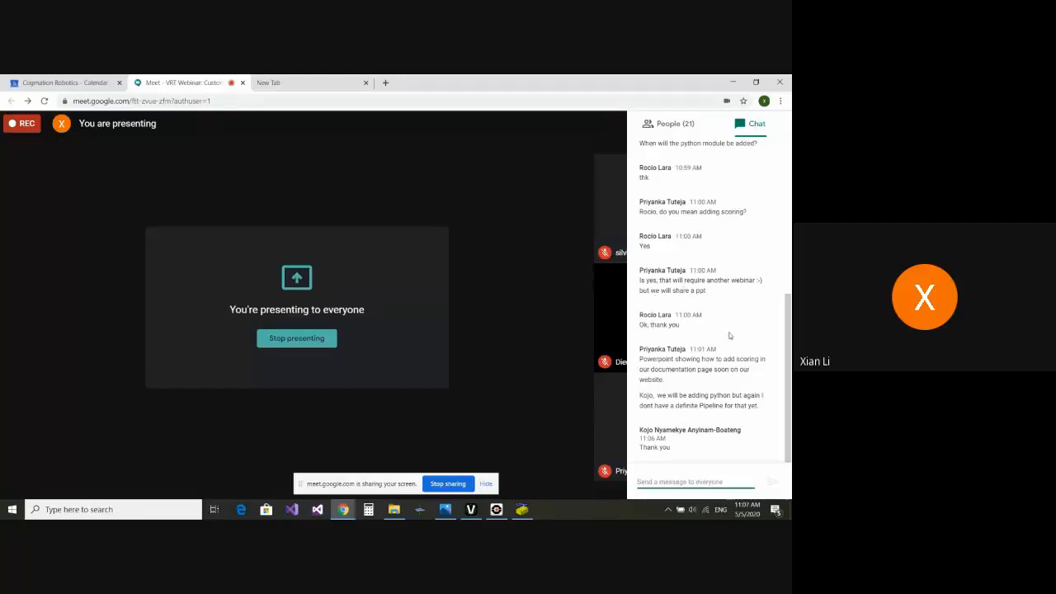
key(Escape)
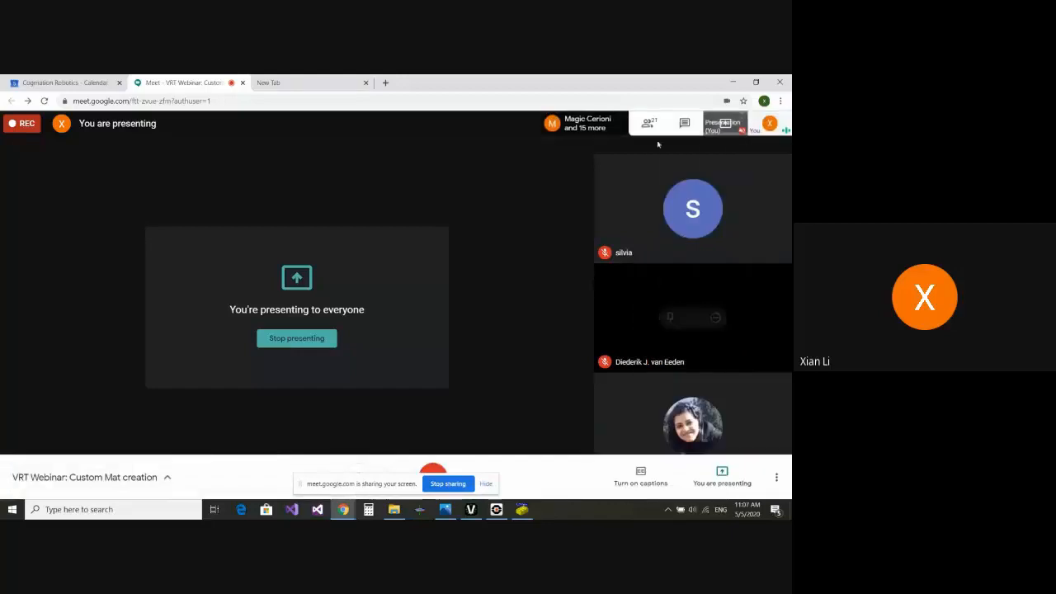
click(687, 142)
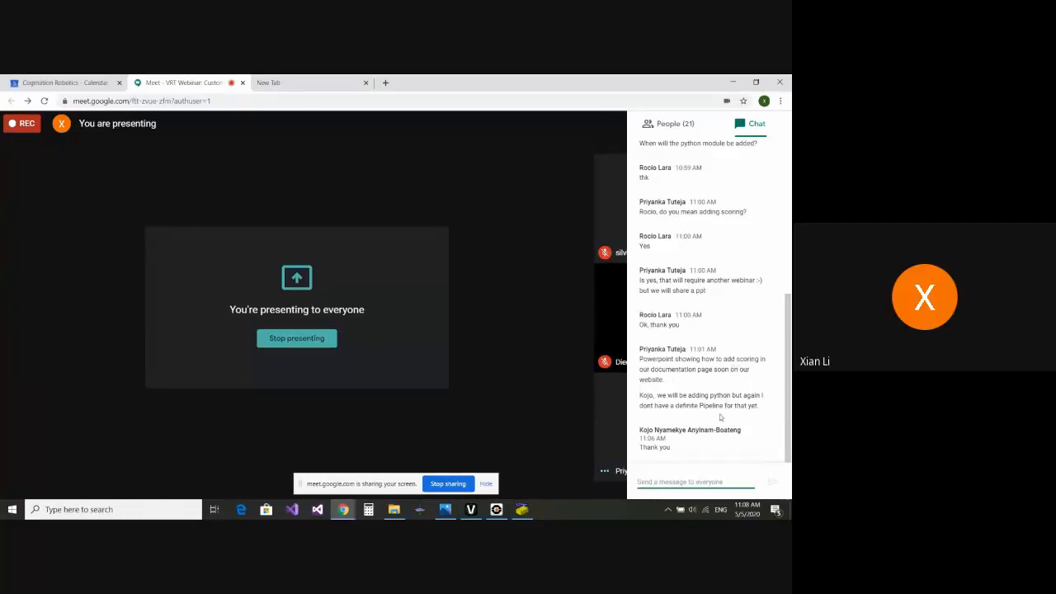
scroll(722, 417, up, 4)
scroll(723, 419, down, 4)
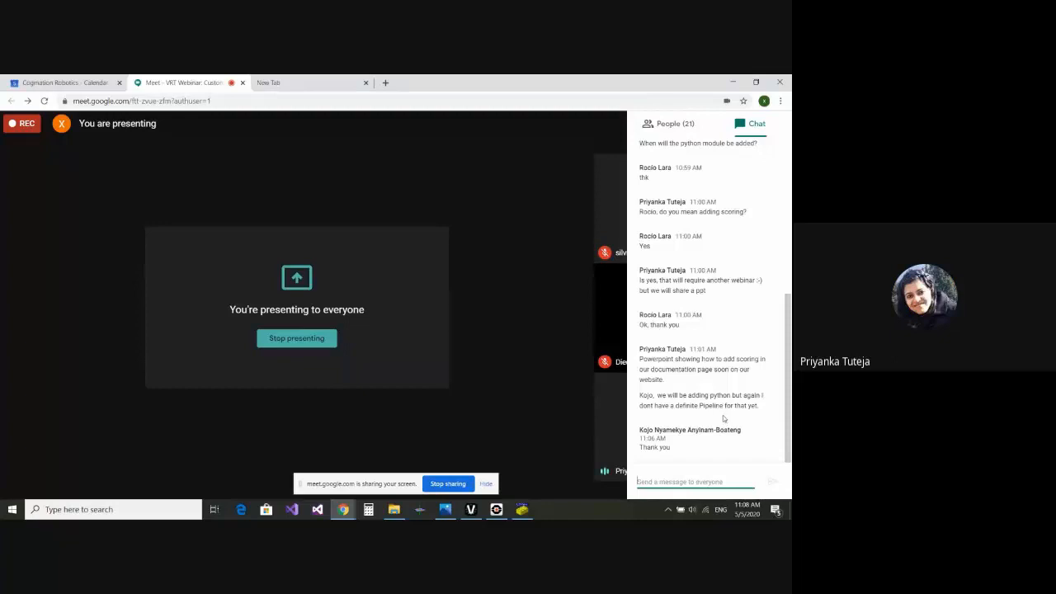
click(412, 348)
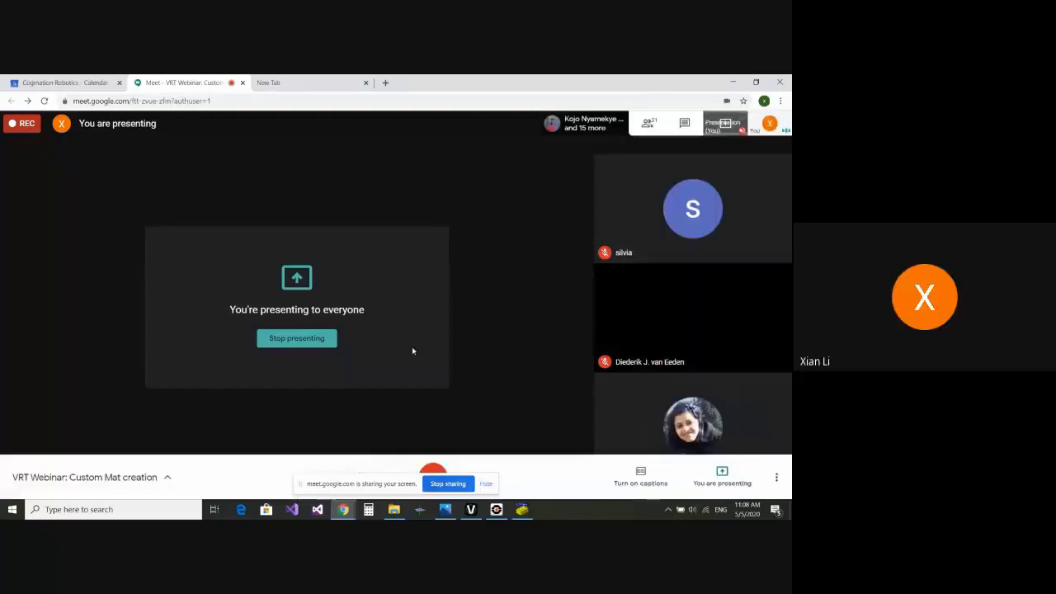